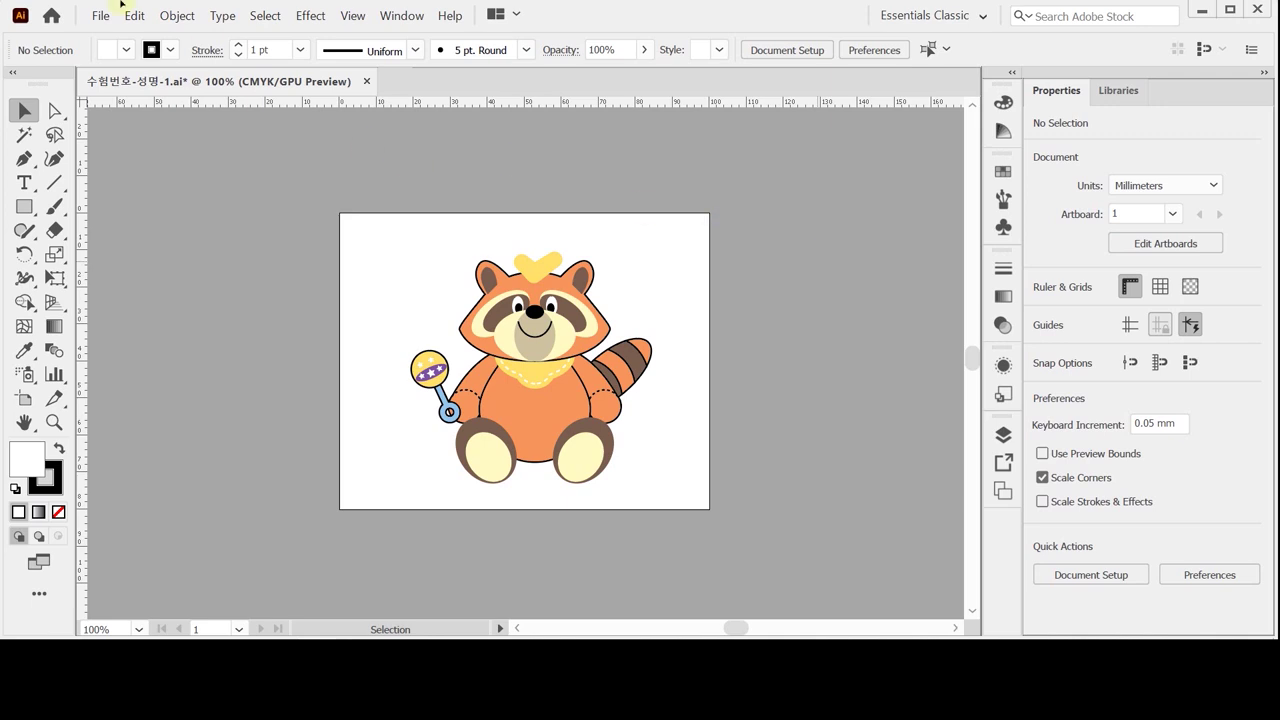
# Step: Create a new landscape document 100 mm wide and 80 mm high with one artboard, CMYK color mode and 300 ppi raster effects
pyautogui.click(100, 15)
pyautogui.click(120, 38)
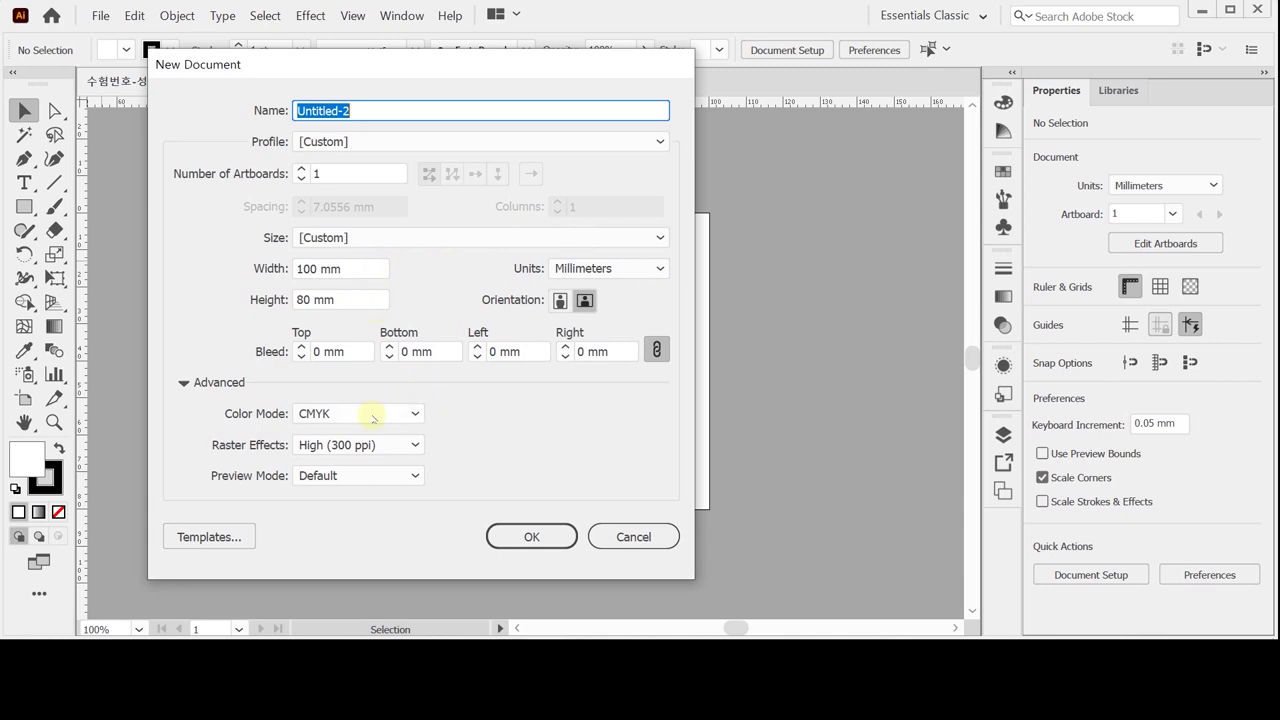
pyautogui.click(545, 539)
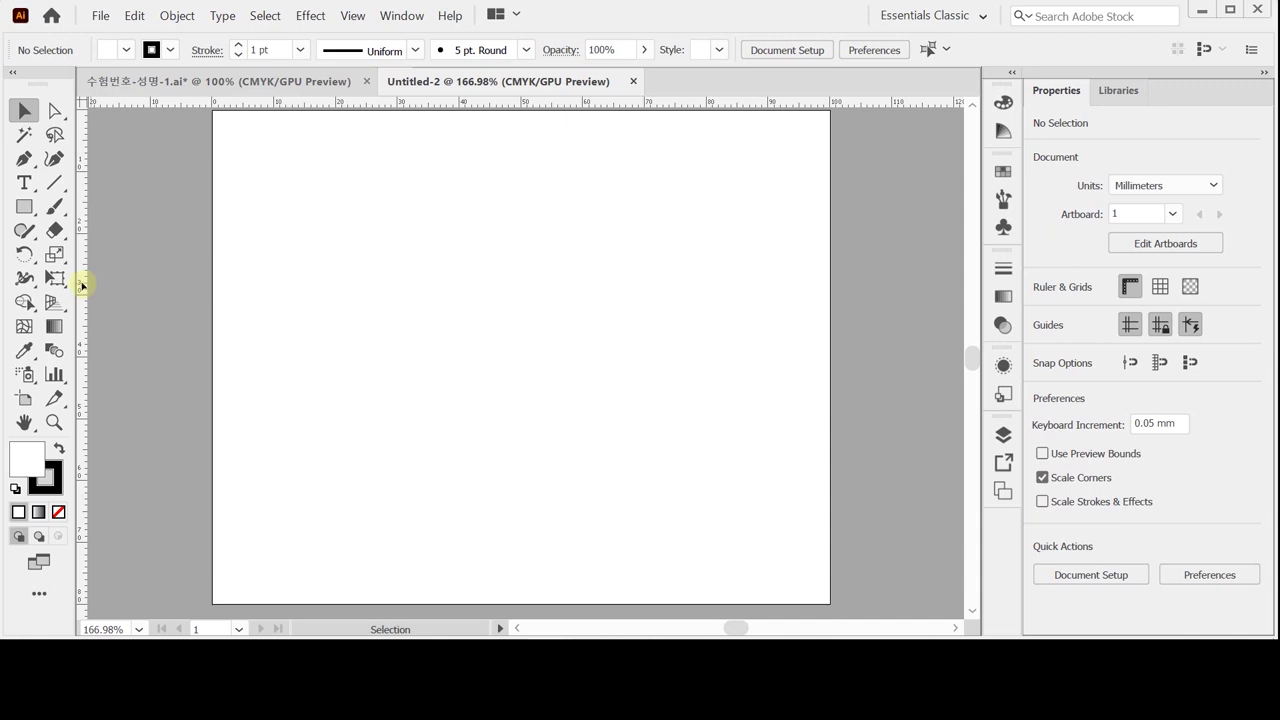
# Step: Place a vertical guide at about 53 mm and two horizontal guides at about 30 mm and 56 mm on the artboard
pyautogui.hotkey('ctrl', 'v')
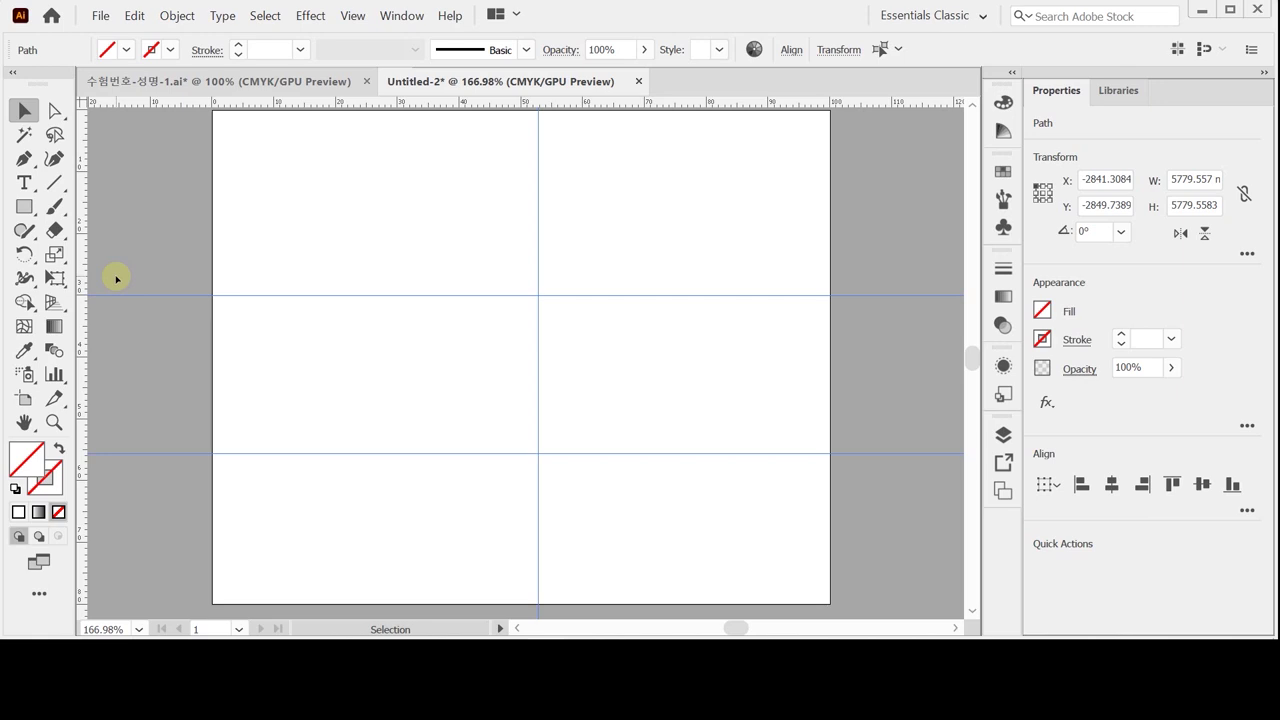
pyautogui.press('ctrl')
pyautogui.click(115, 276)
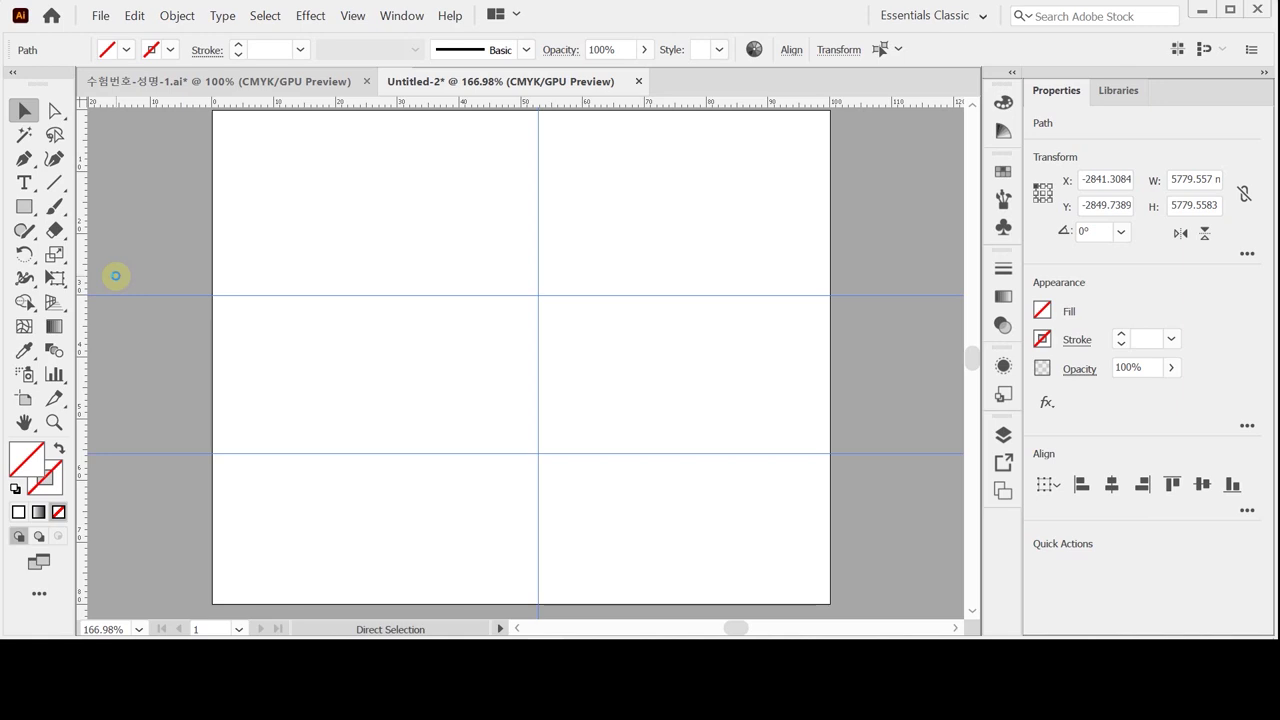
# Step: Start saving the document and choose the GTQ folder inside 문서 as the destination
pyautogui.hotkey('ctrl', 's')
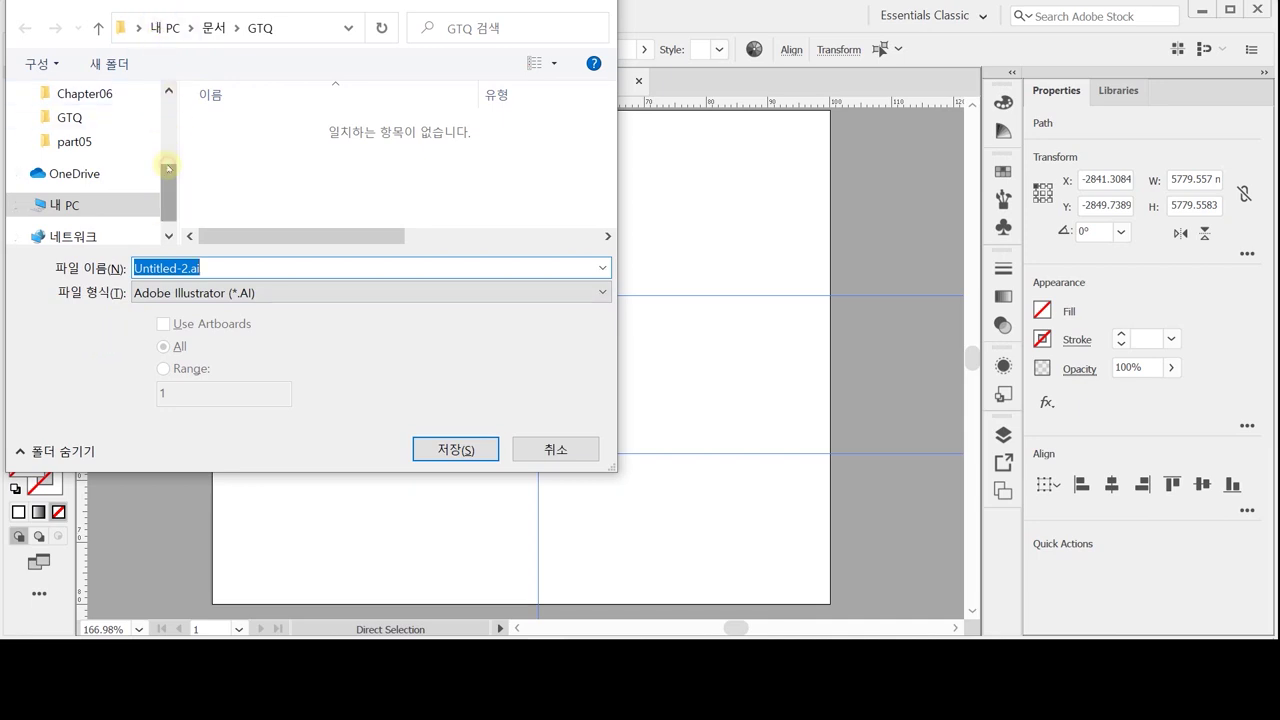
pyautogui.scroll(-1, 168, 168)
pyautogui.click(103, 181)
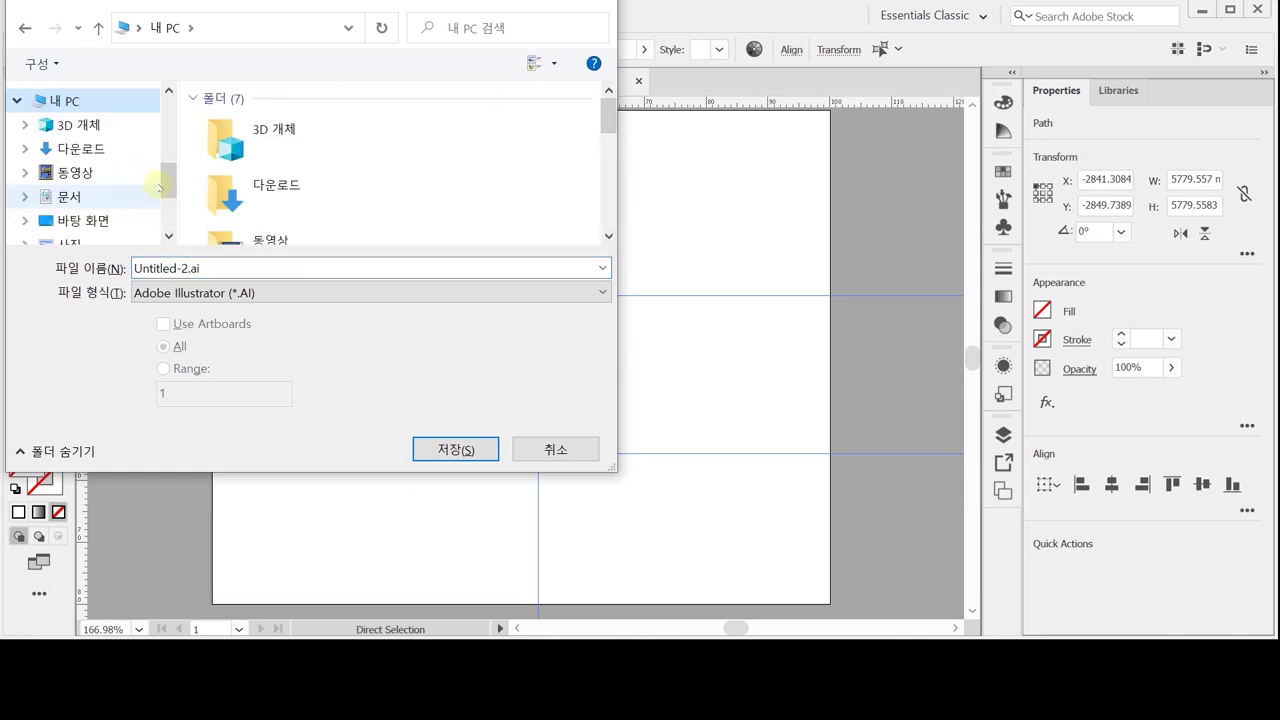
pyautogui.click(71, 200)
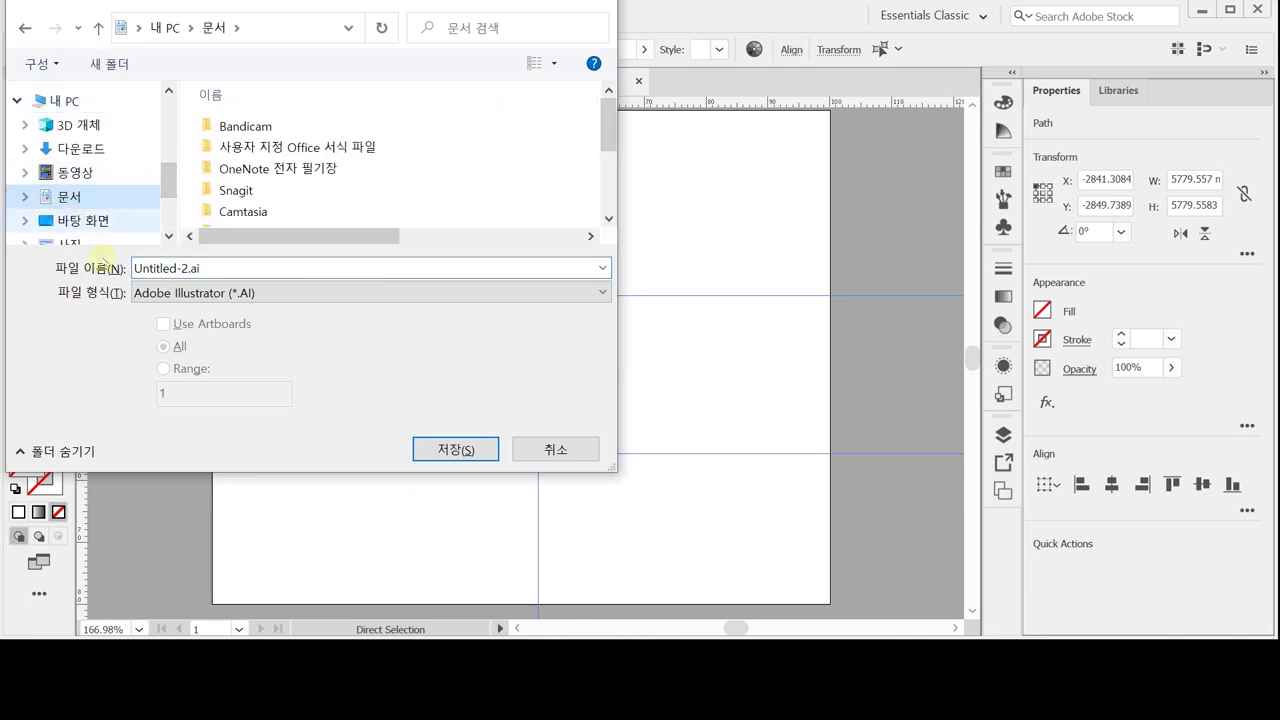
pyautogui.scroll(-3, 383, 194)
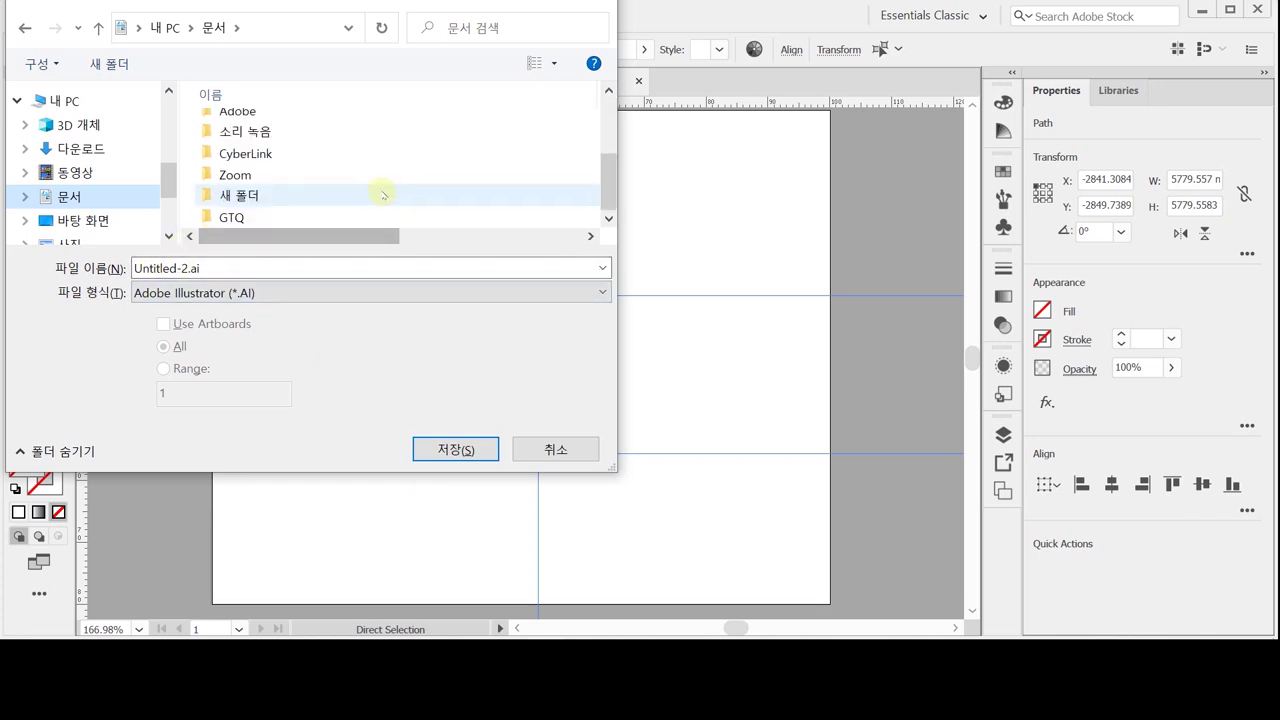
pyautogui.click(231, 217)
pyautogui.press('Return')
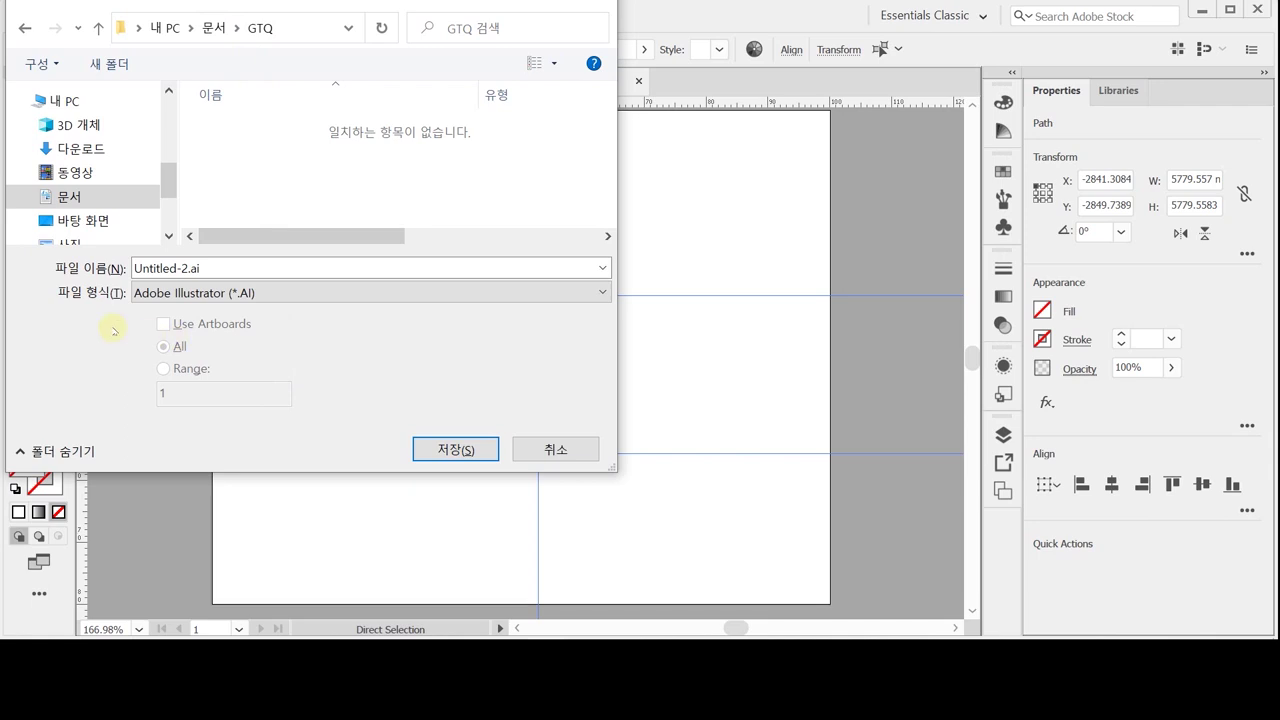
# Step: Name the file 수험번호-성명-1 and save it in Illustrator 2020 format with the default options
pyautogui.doubleClick(219, 269)
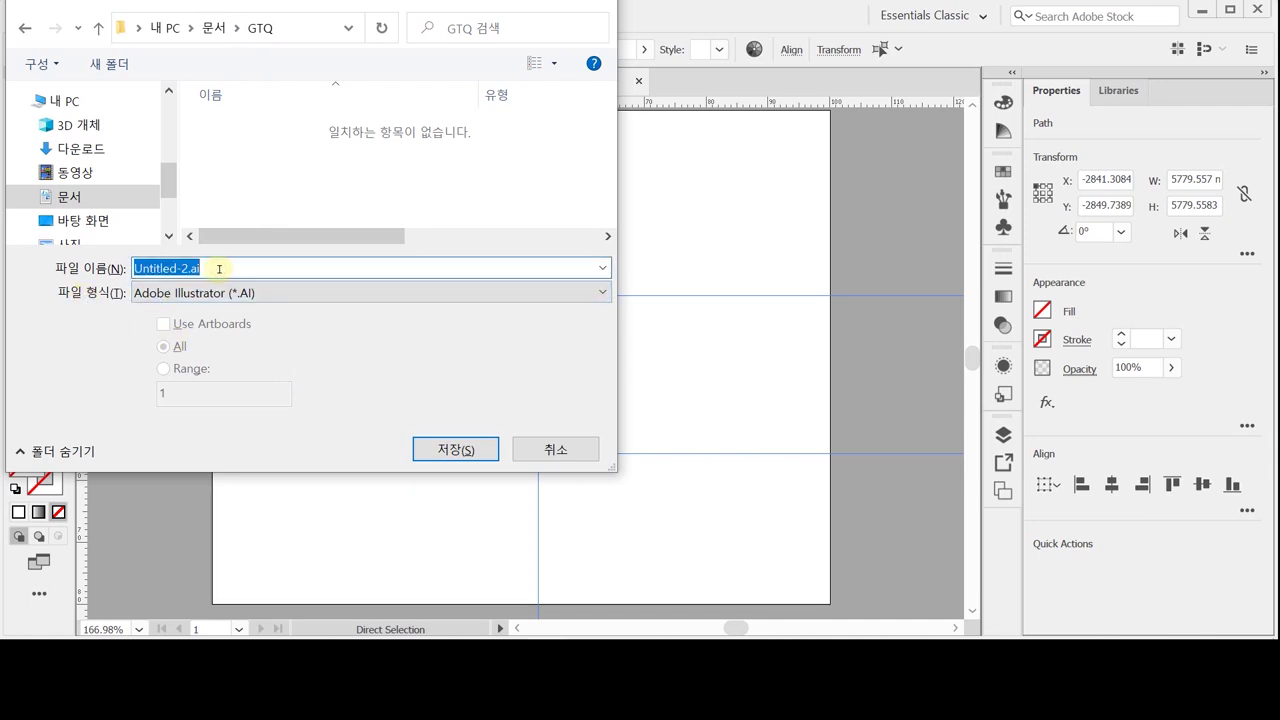
pyautogui.write('fngi')
pyautogui.press('BackSpace')
pyautogui.press('BackSpace')
pyautogui.press('BackSpace')
pyautogui.press('BackSpace')
pyautogui.write('수')
pyautogui.write('험번호')
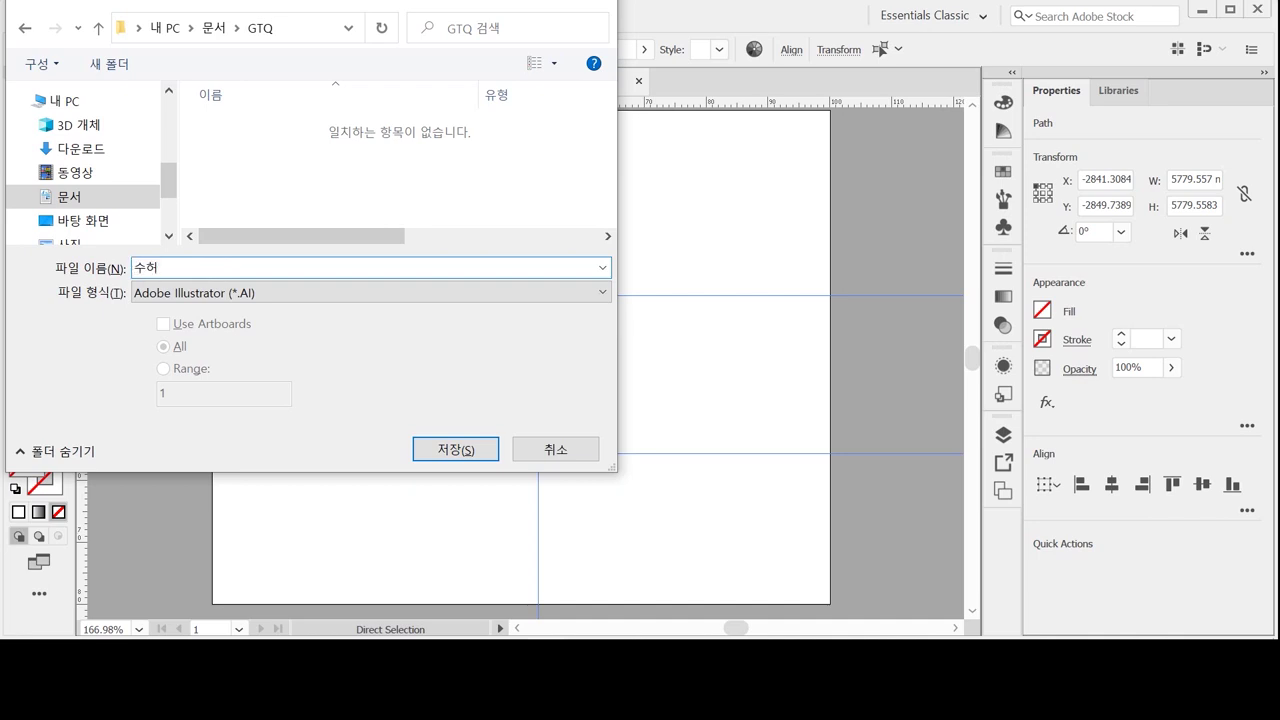
pyautogui.write('-성명-1')
pyautogui.click(436, 447)
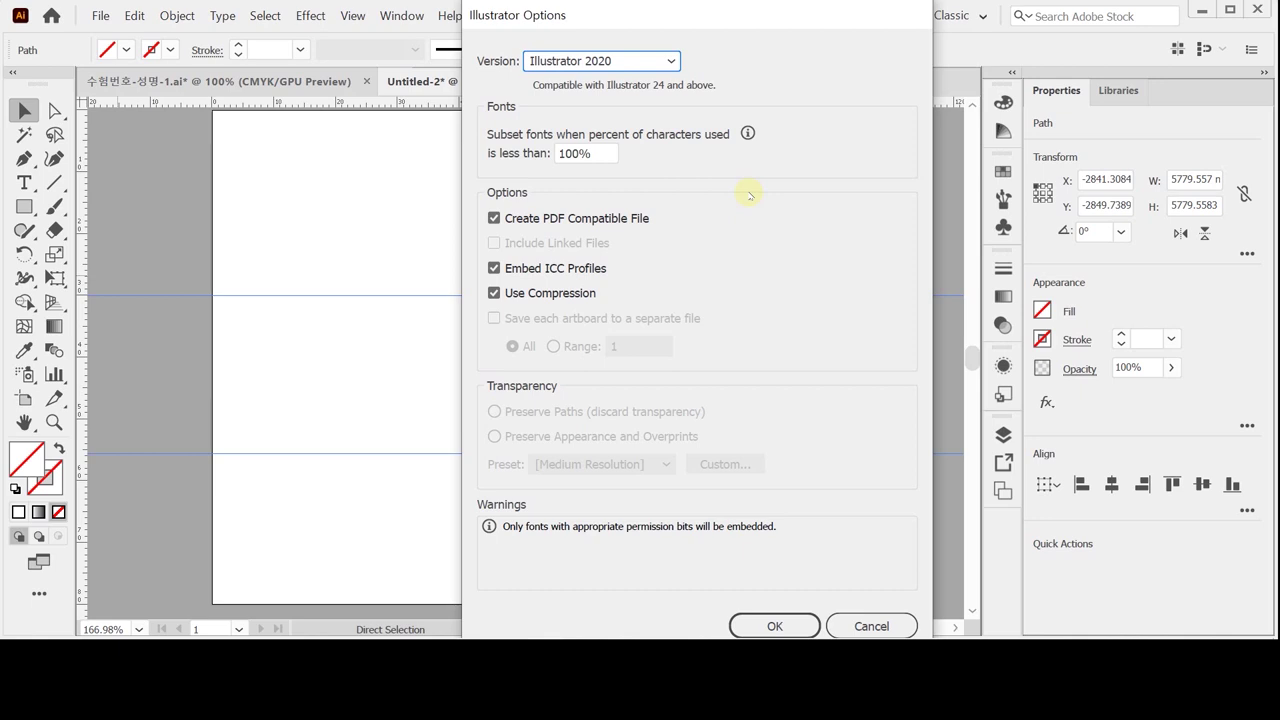
pyautogui.click(769, 626)
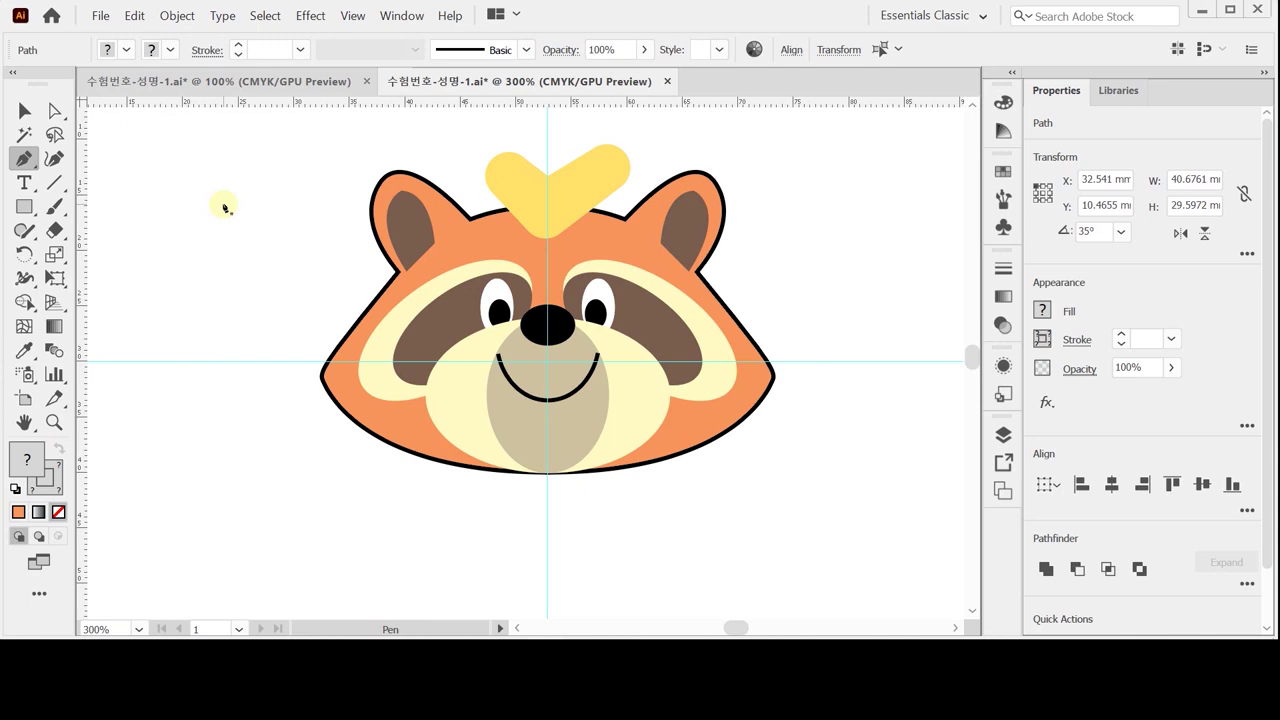
# Step: Deselect the raccoon face artwork and display it as outlines only for tracing
pyautogui.press('ctrl')
pyautogui.keyDown('ctrl'); pyautogui.click(224, 207); pyautogui.keyUp('ctrl')
pyautogui.hotkey('ctrl', 'y')
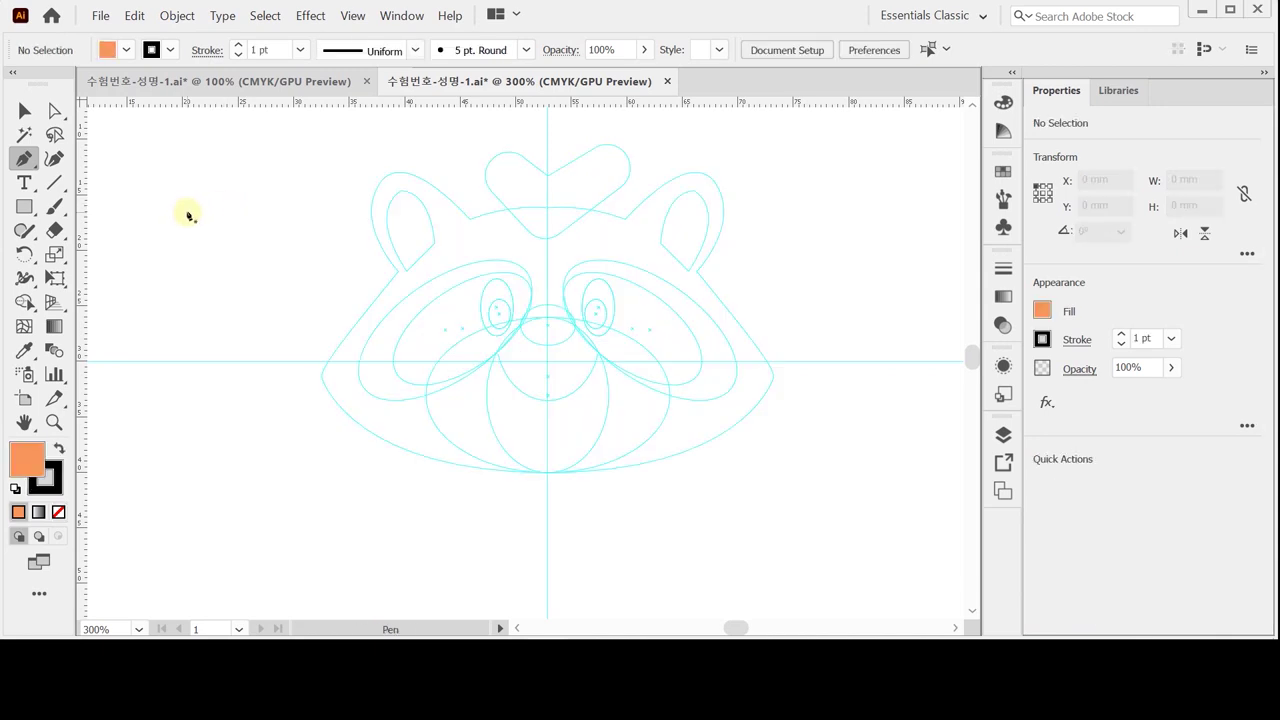
pyautogui.click(510, 212)
pyautogui.hotkey('ctrl', 'z')
pyautogui.press('capslock')
pyautogui.press('capslock')
# Step: Trace the forehead and left ear with the Pen tool, starting at the vertical guide and making corner points where the ear meets the head
pyautogui.click(547, 210)
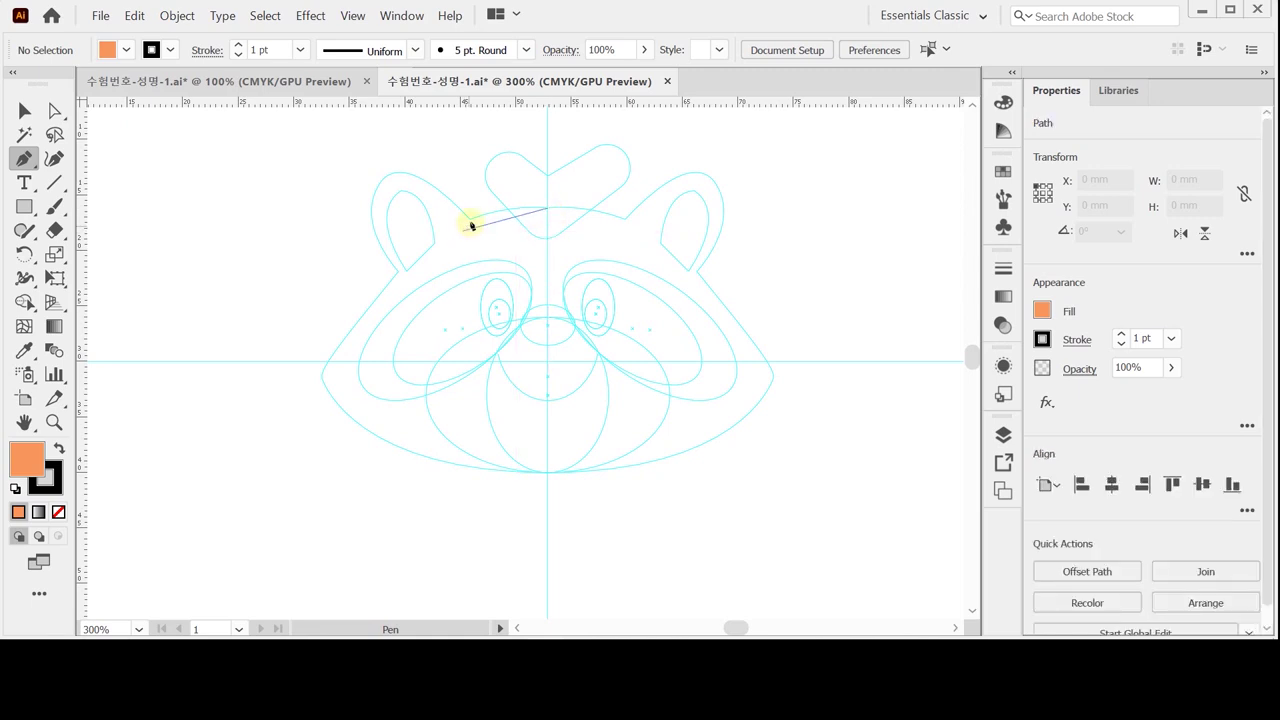
pyautogui.moveTo(470, 219); pyautogui.dragTo(426, 235)
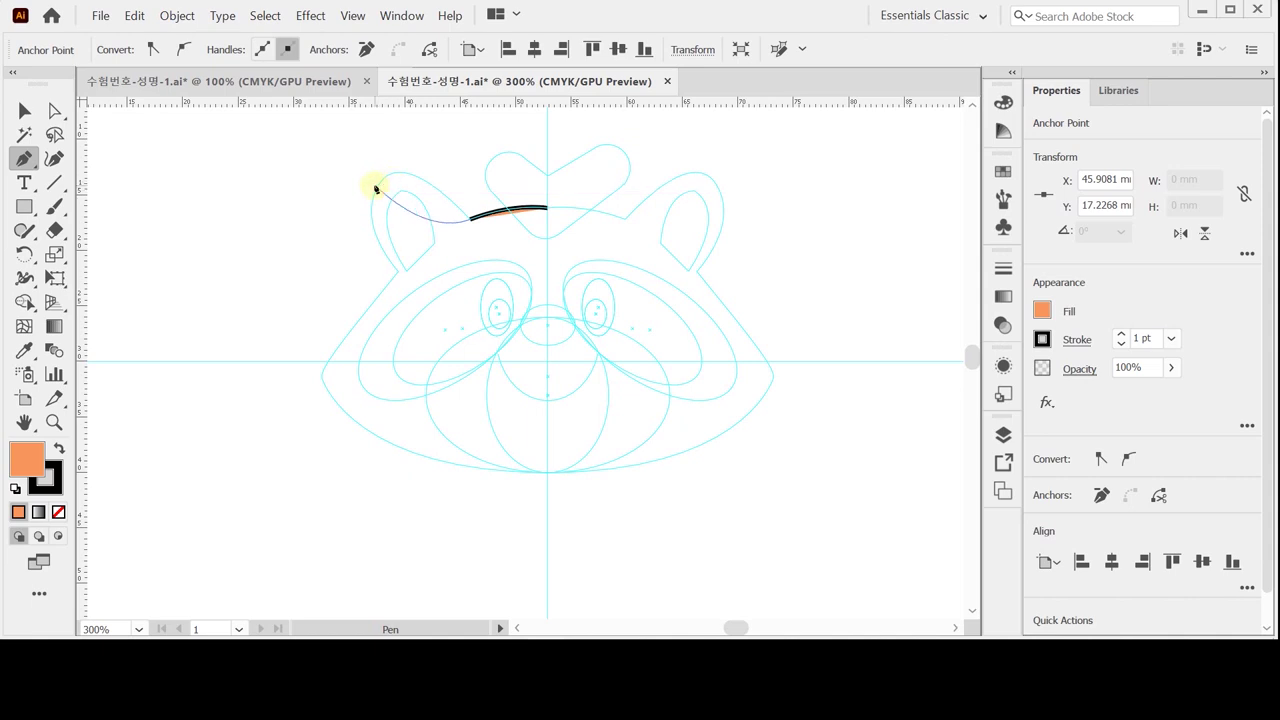
pyautogui.moveTo(393, 173); pyautogui.dragTo(344, 195)
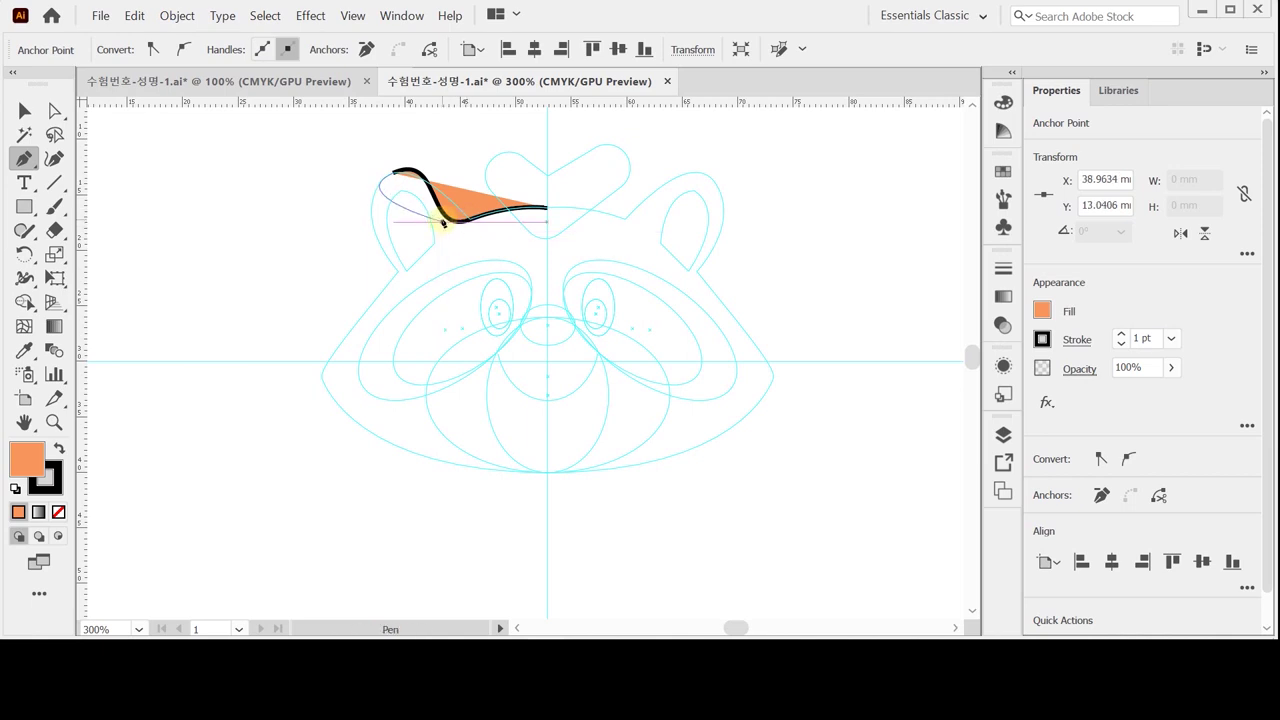
pyautogui.hotkey('ctrl', 'z')
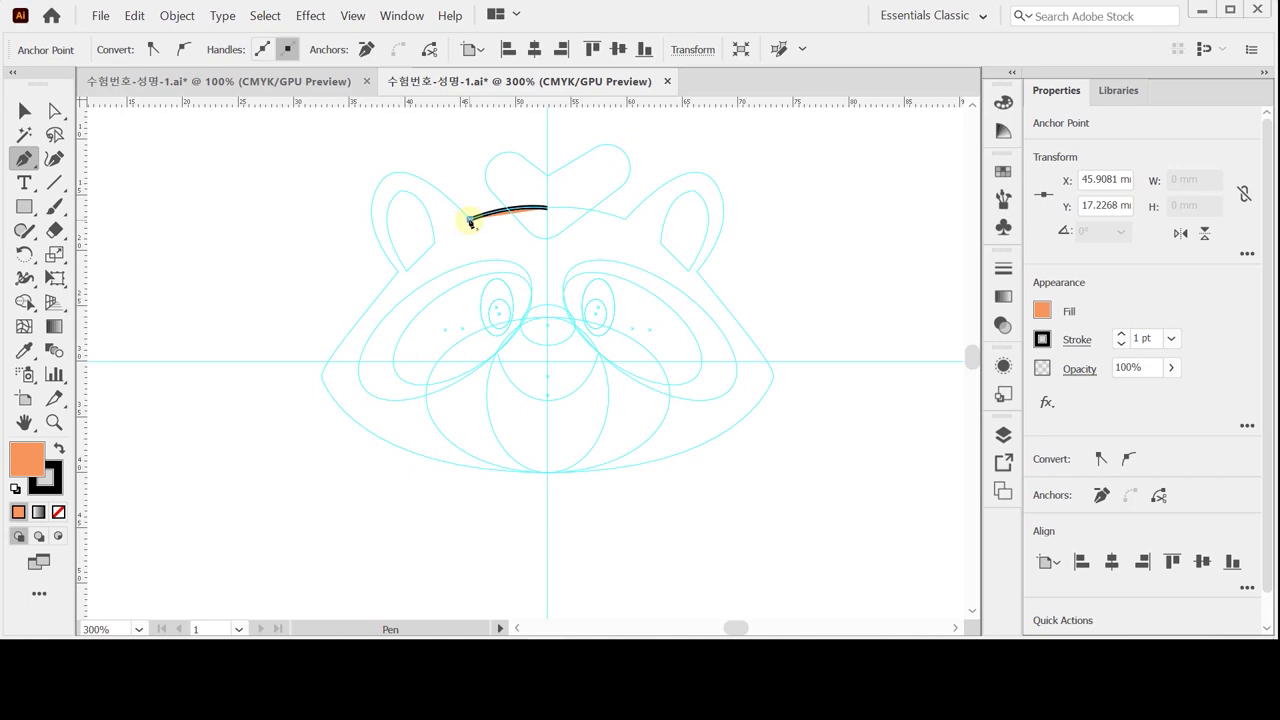
pyautogui.click(464, 219)
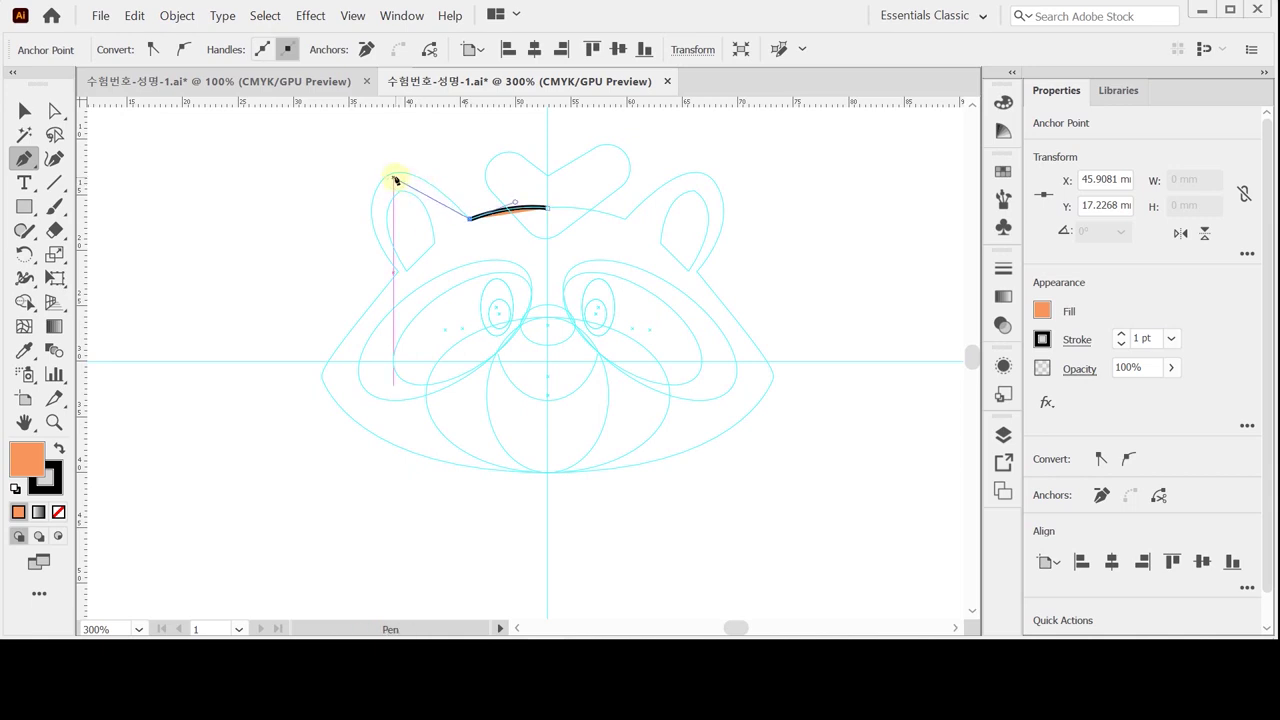
pyautogui.moveTo(394, 172); pyautogui.dragTo(370, 178)
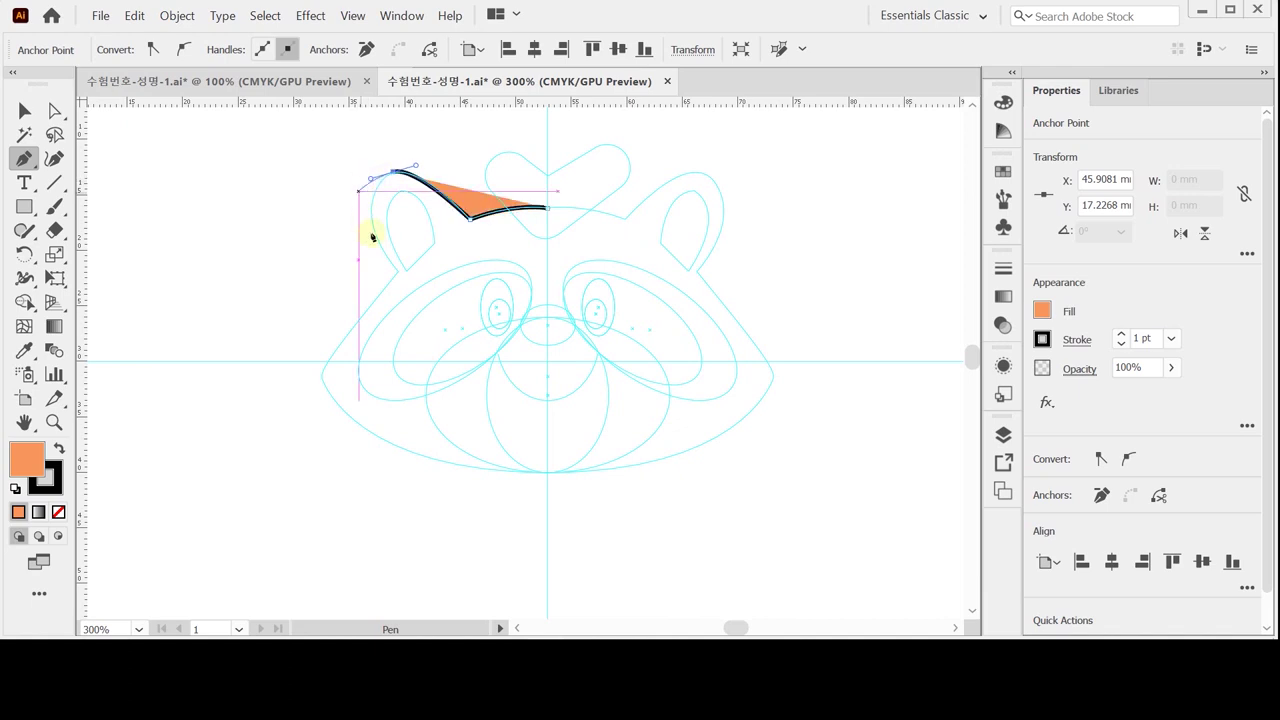
pyautogui.moveTo(397, 275); pyautogui.dragTo(436, 328)
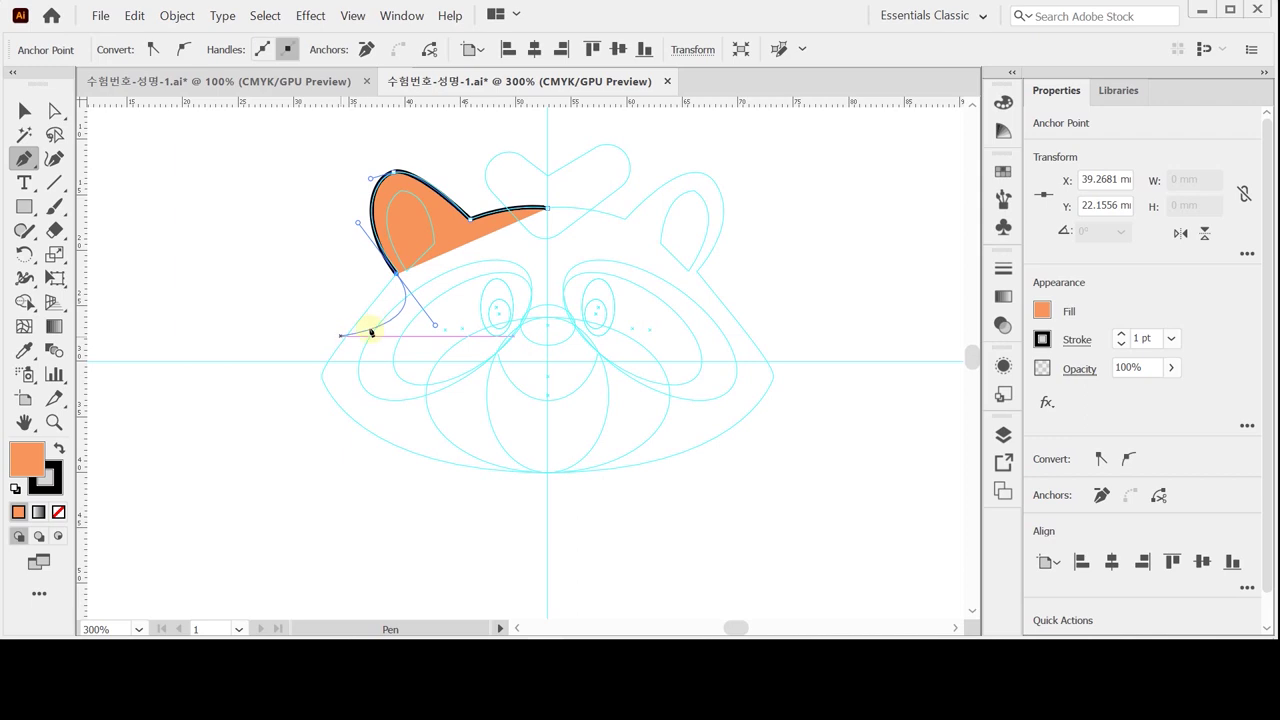
pyautogui.click(397, 277)
# Step: Trace the left cheek down to the chin on the vertical guide, then close the half-face shape straight up to its starting point
pyautogui.moveTo(321, 368); pyautogui.dragTo(374, 481)
pyautogui.moveTo(547, 472); pyautogui.dragTo(719, 471)
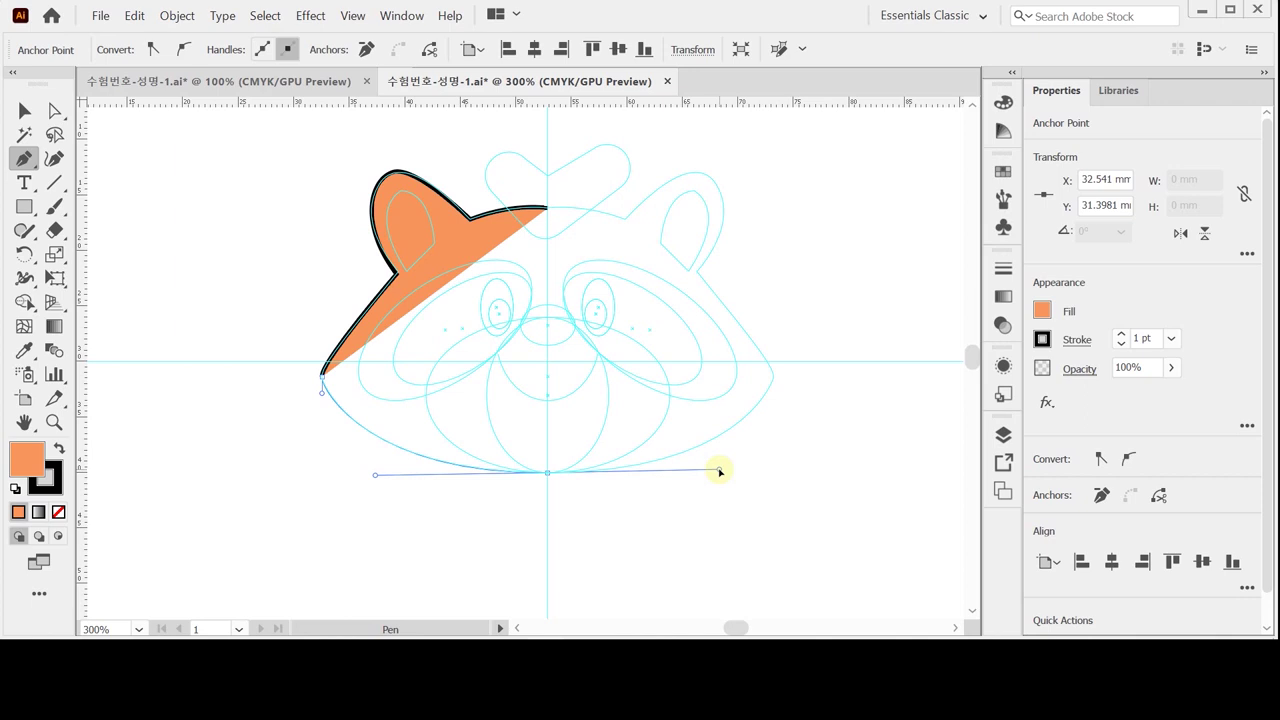
pyautogui.moveTo(720, 471)
pyautogui.mouseDown()
pyautogui.moveTo(706, 500)
pyautogui.moveTo(614, 537)
pyautogui.moveTo(686, 491)
pyautogui.moveTo(723, 486)
pyautogui.moveTo(548, 558)
pyautogui.moveTo(729, 493)
pyautogui.mouseUp()
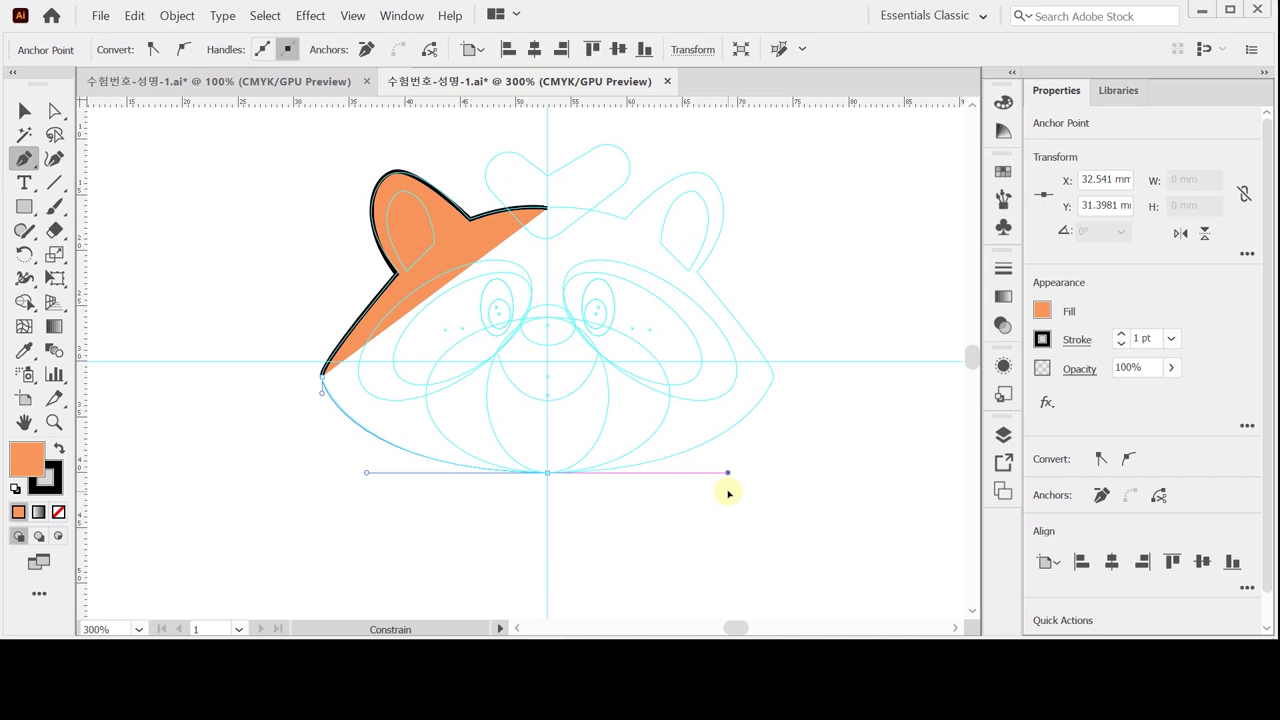
pyautogui.moveTo(729, 493); pyautogui.dragTo(727, 494)
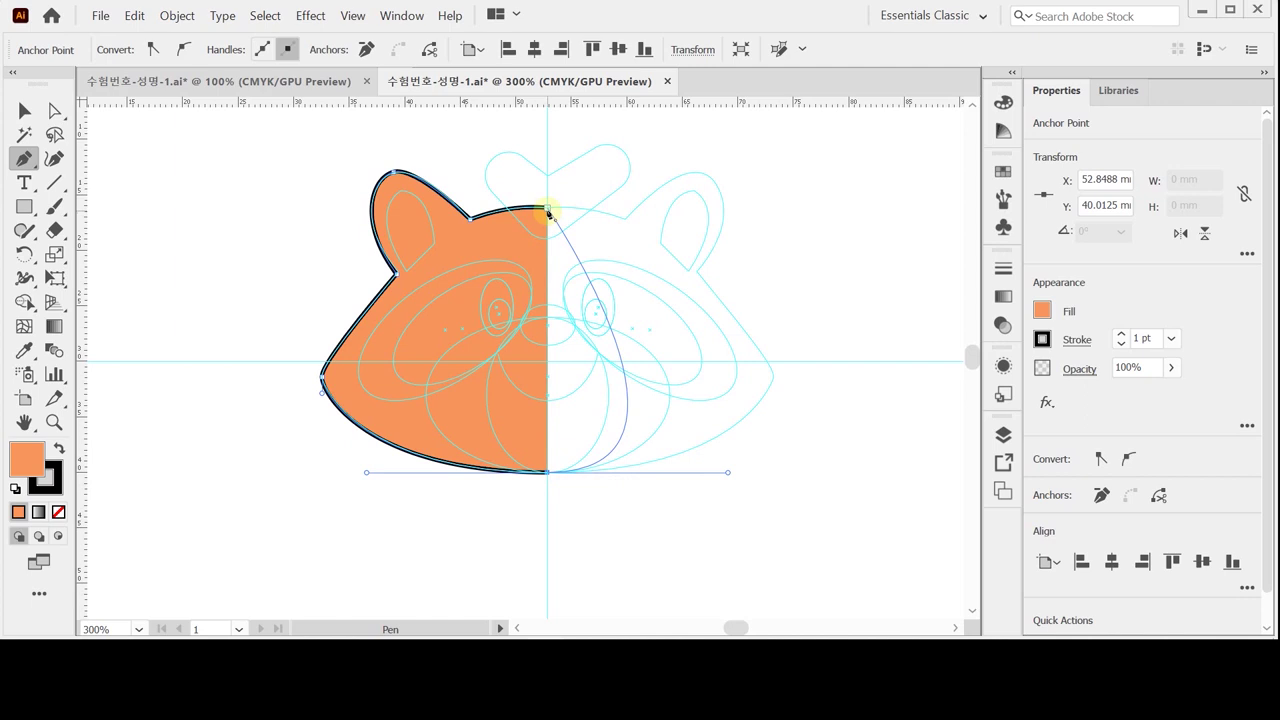
pyautogui.click(547, 472)
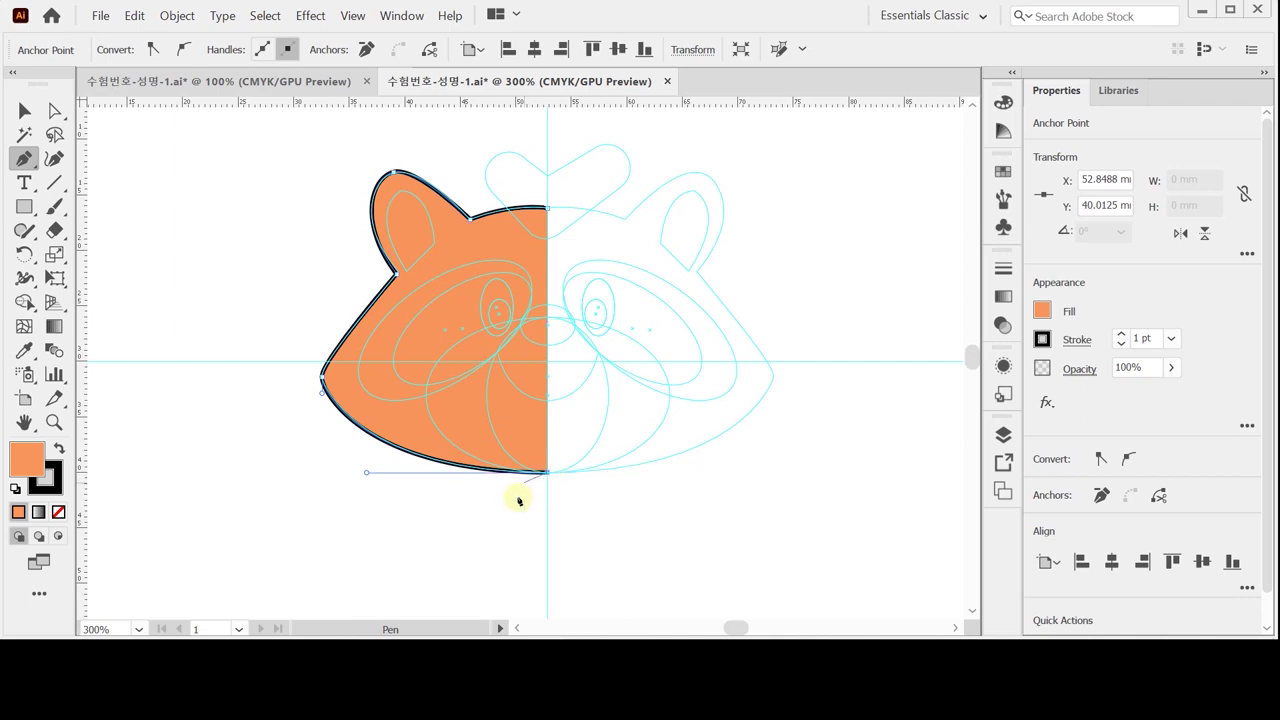
pyautogui.click(548, 211)
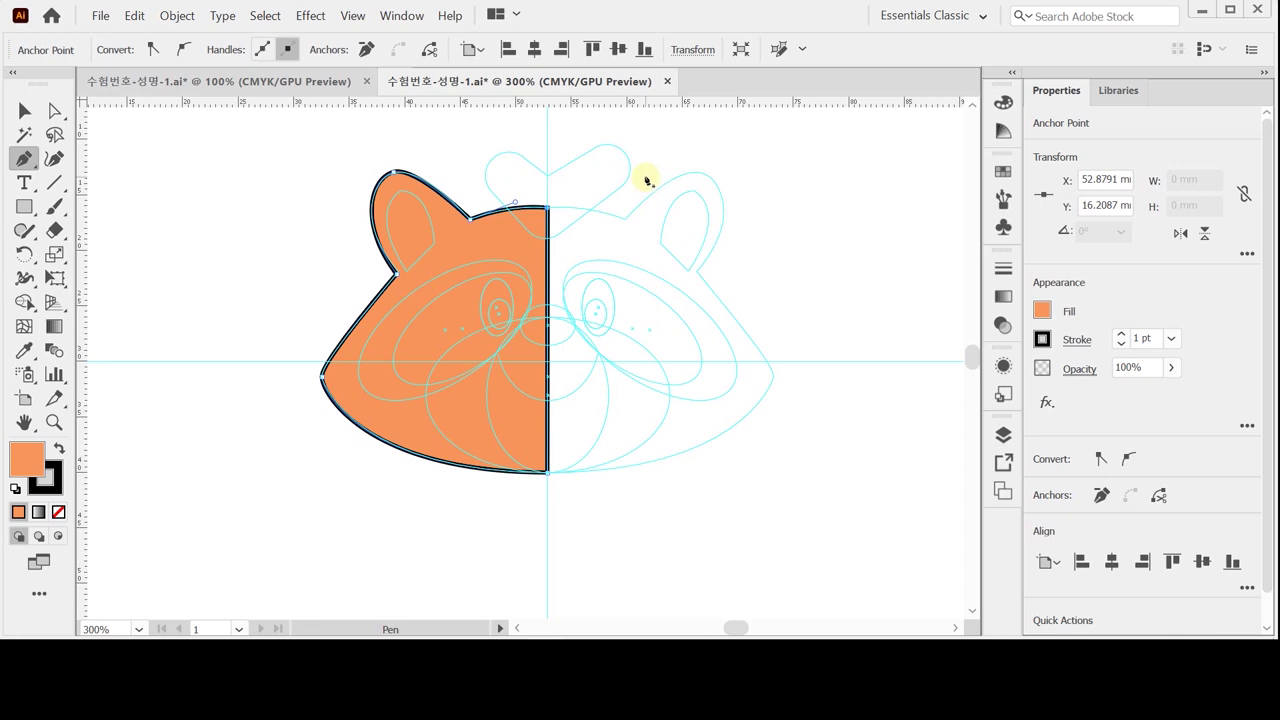
# Step: Draw the closed inner shape of the left ear with the Pen tool and adjust its curve handles to match the outline
pyautogui.moveTo(409, 272); pyautogui.dragTo(363, 180)
pyautogui.click(409, 272)
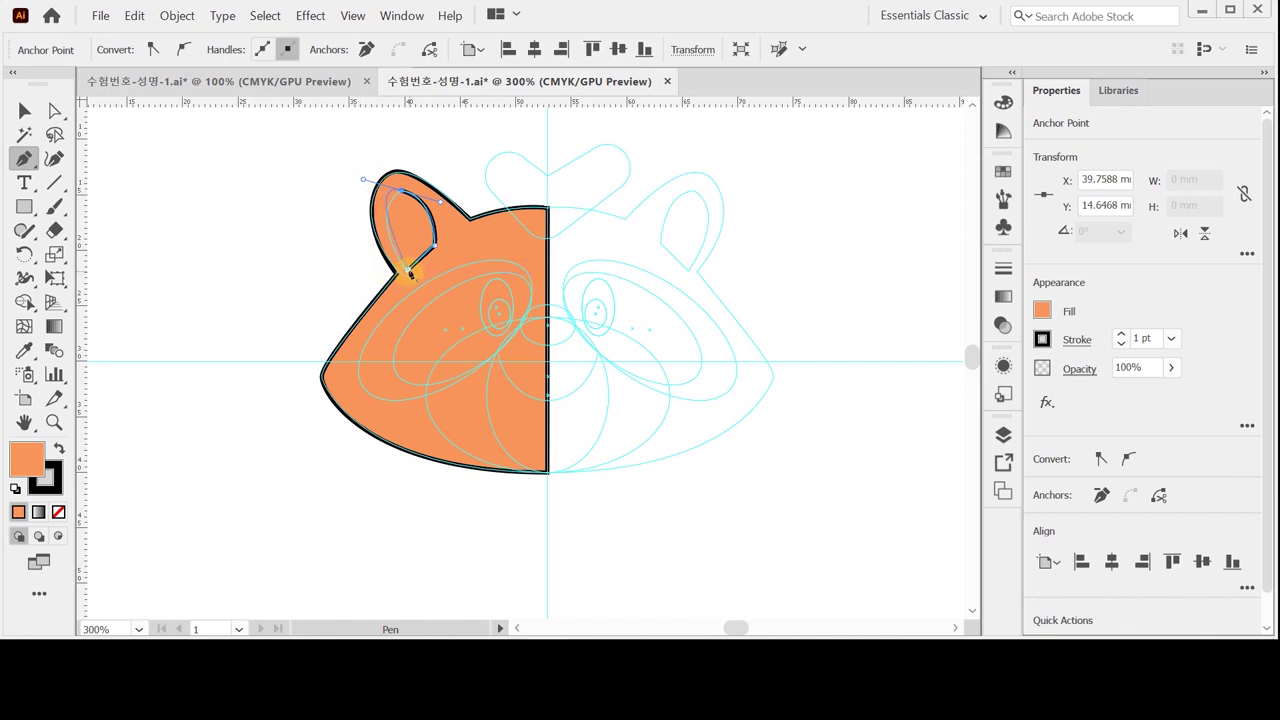
pyautogui.moveTo(409, 272); pyautogui.dragTo(426, 283)
pyautogui.click(391, 196)
pyautogui.keyDown('alt'); pyautogui.click(365, 181); pyautogui.keyUp('alt')
pyautogui.moveTo(365, 181); pyautogui.dragTo(375, 205)
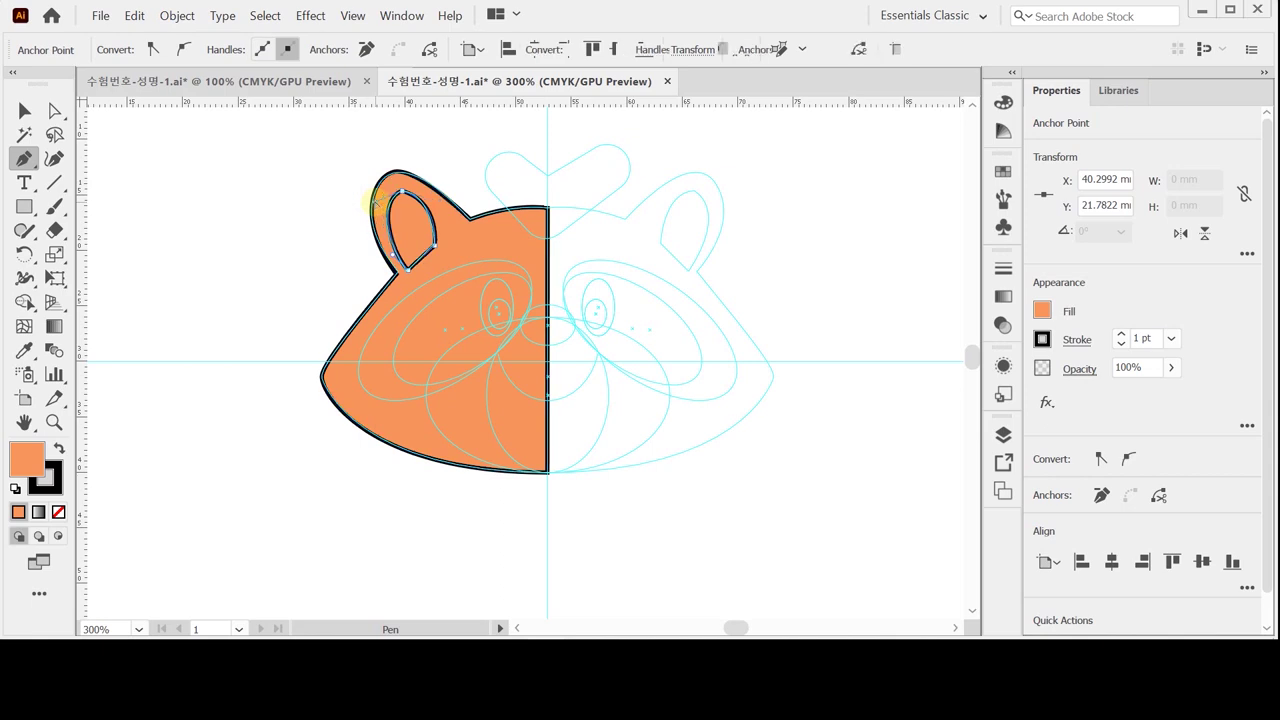
pyautogui.keyDown('ctrl'); pyautogui.click(378, 200); pyautogui.keyUp('ctrl')
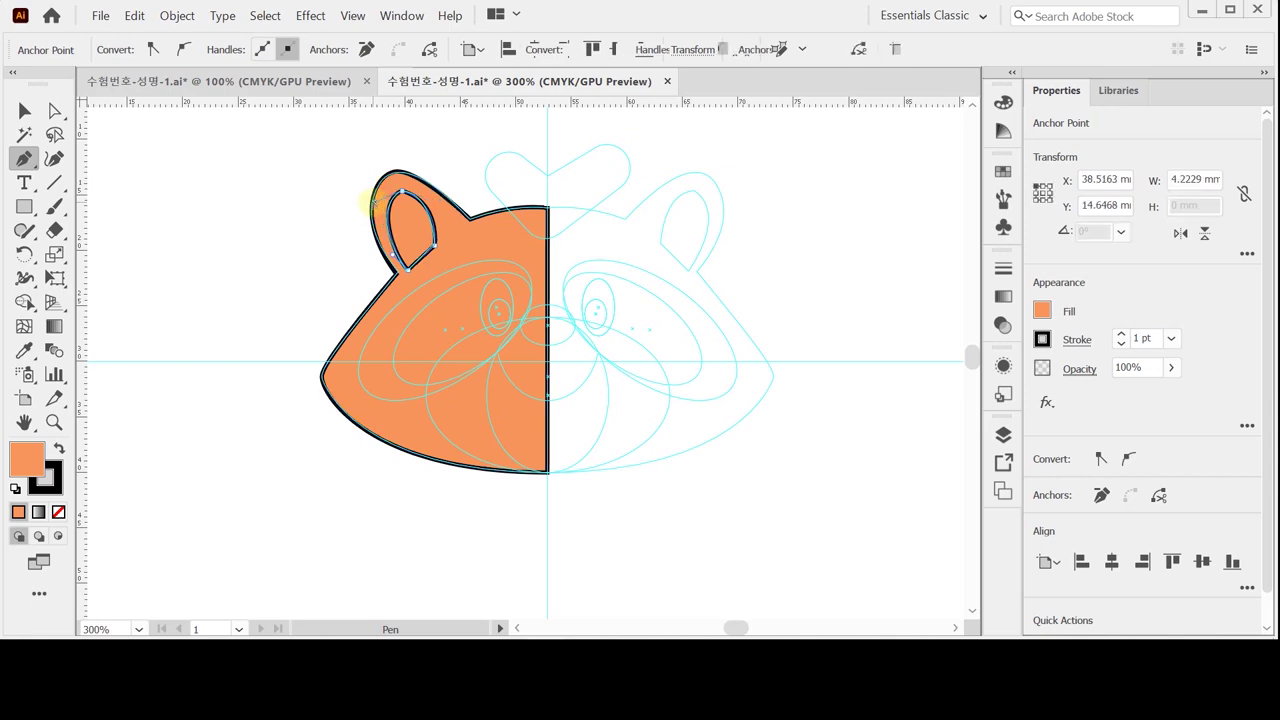
pyautogui.keyDown('ctrl'); pyautogui.click(390, 214); pyautogui.keyUp('ctrl')
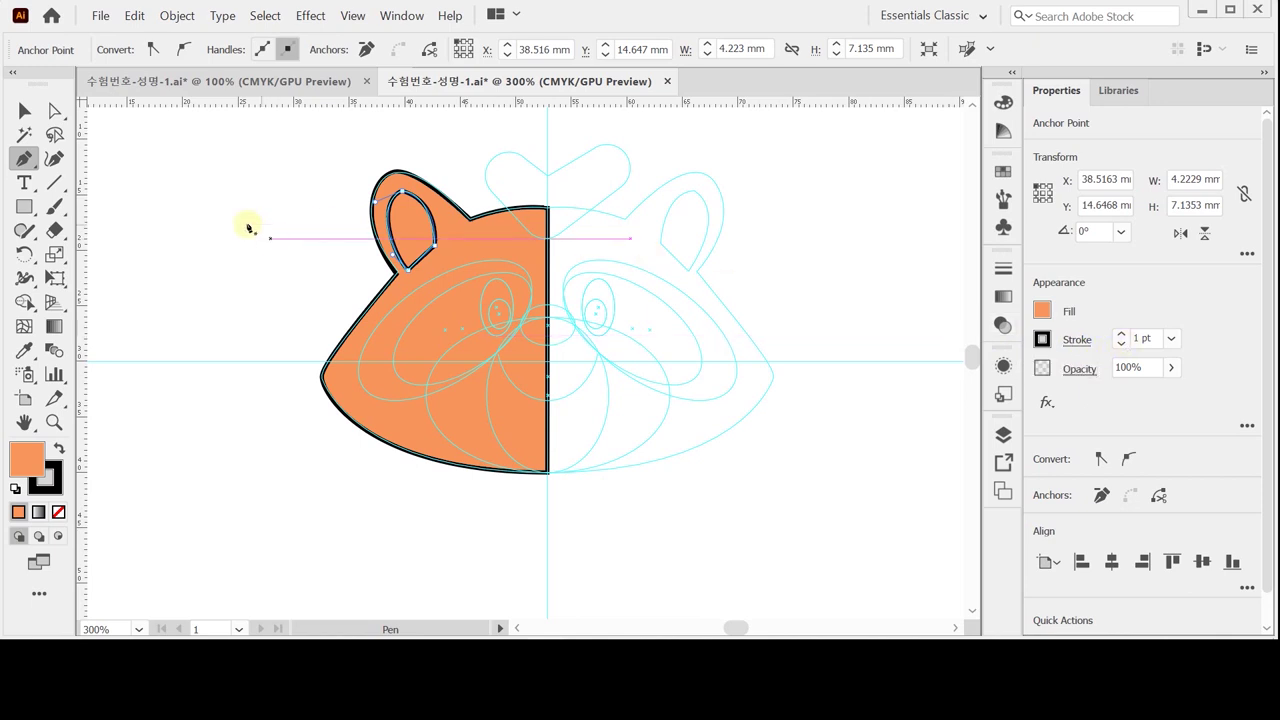
# Step: Float the CMYK color sliders over the canvas and set the inner ear's stroke to none
pyautogui.moveTo(1003, 101); pyautogui.dragTo(754, 128)
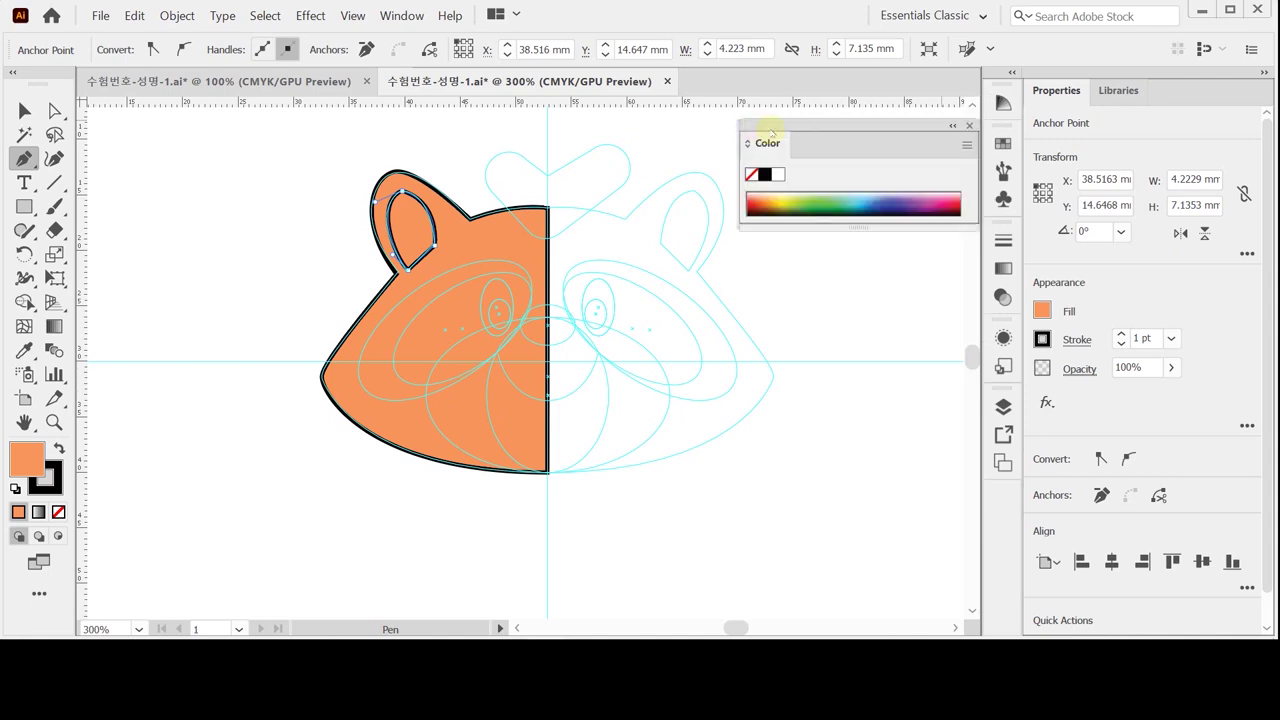
pyautogui.click(749, 143)
pyautogui.click(749, 143)
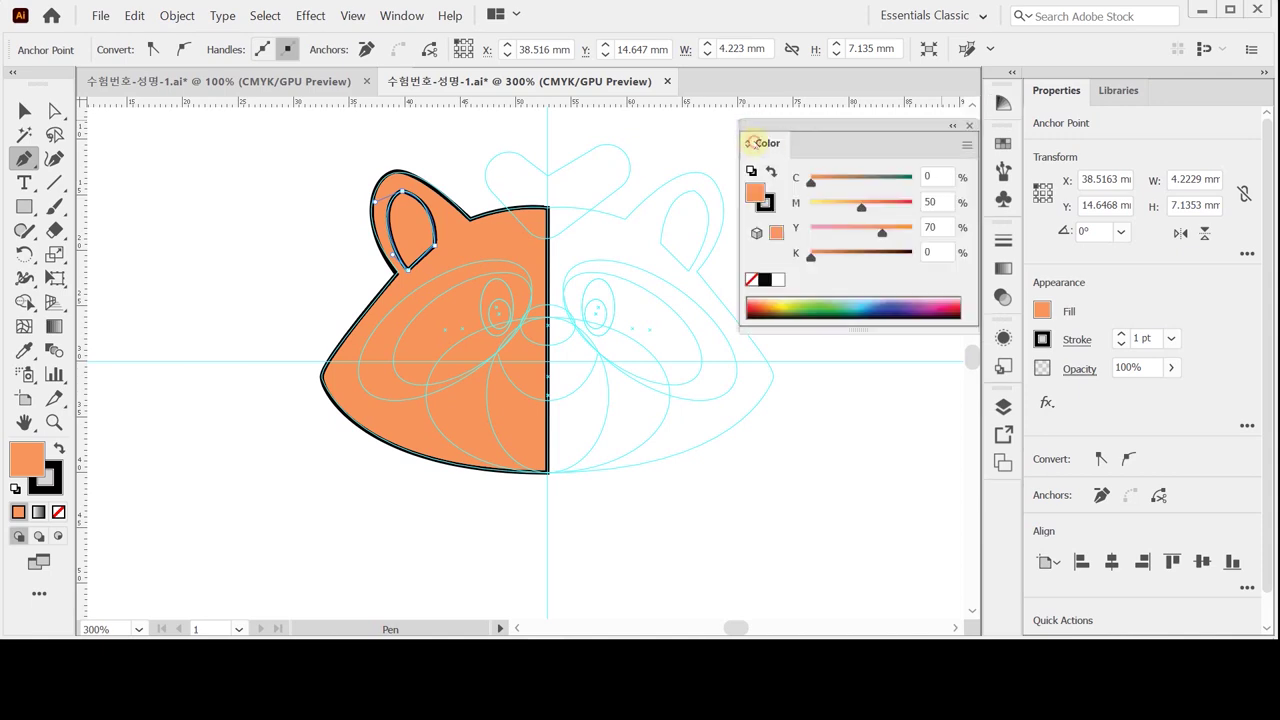
pyautogui.click(763, 204)
pyautogui.click(751, 280)
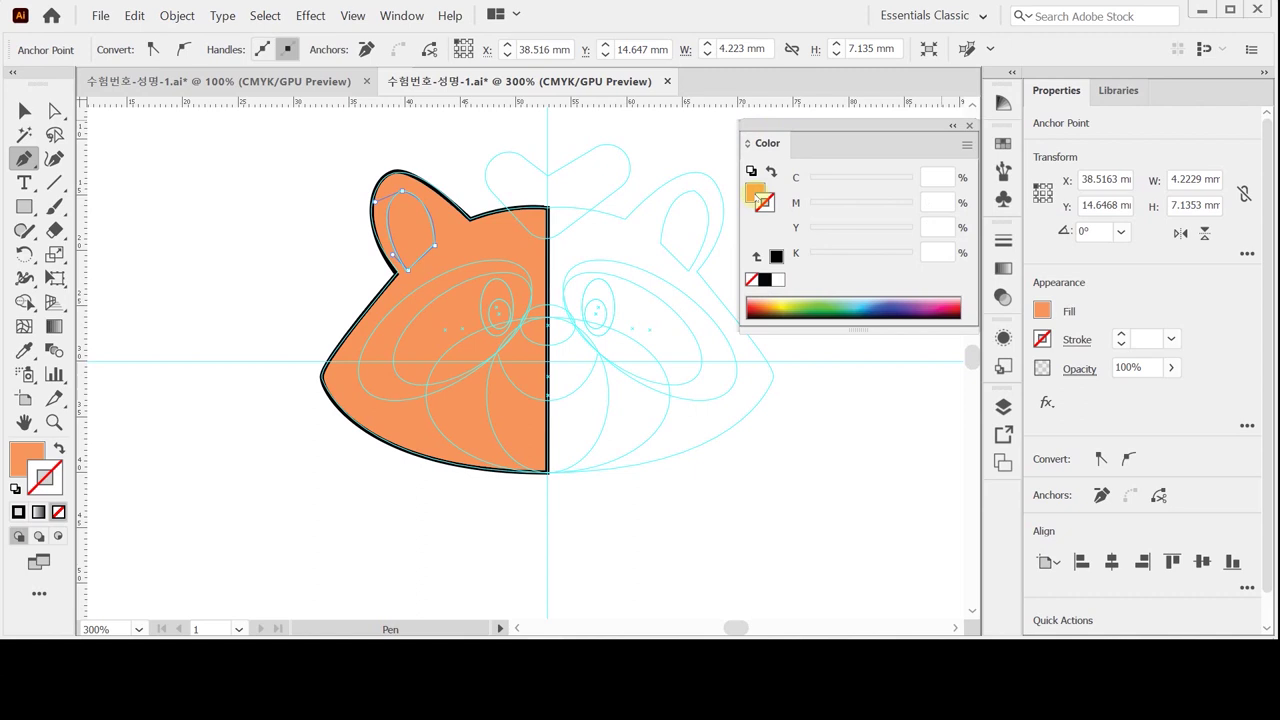
# Step: Fill the inner ear shape with brown C50 M60 Y70 K20
pyautogui.click(755, 194)
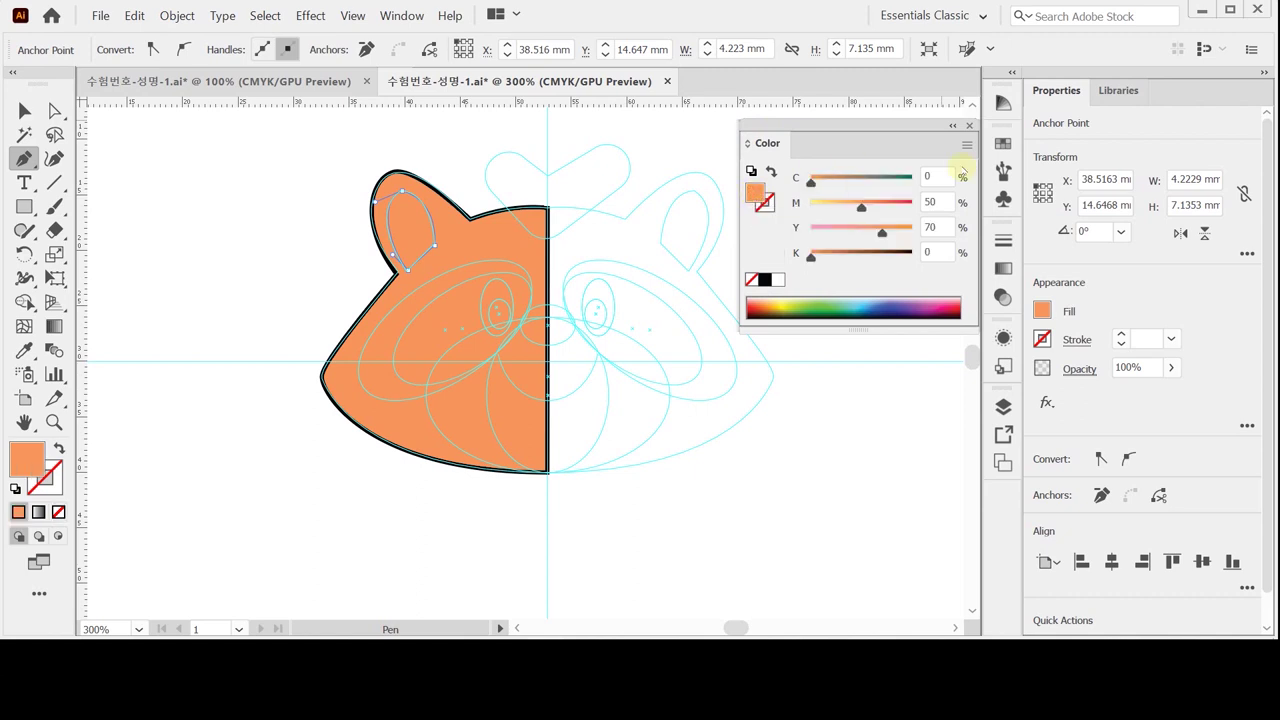
pyautogui.click(938, 180)
pyautogui.write('50')
pyautogui.press('Tab')
pyautogui.write('60')
pyautogui.press('Tab')
pyautogui.press('Tab')
pyautogui.write('20')
pyautogui.press('Return')
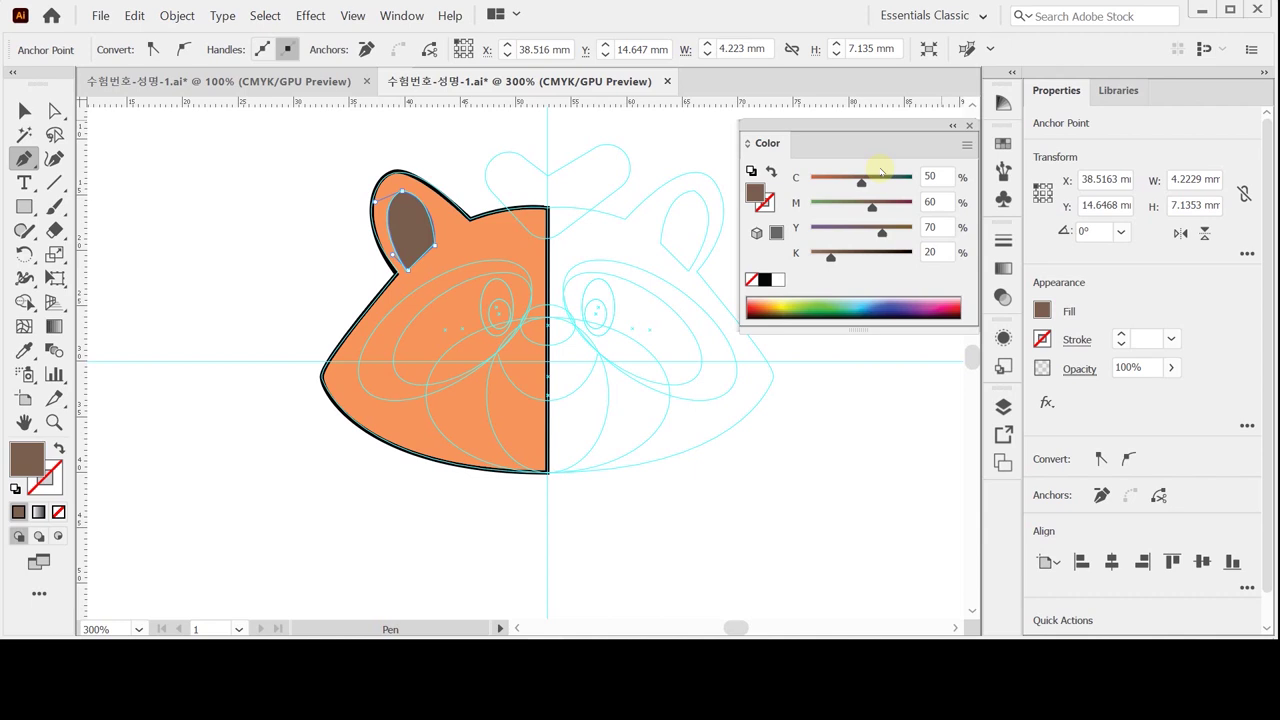
# Step: Deselect the inner ear, detach the shape tools as a floating set beside the artwork, and activate the Ellipse tool
pyautogui.click(455, 372)
pyautogui.keyDown('ctrl'); pyautogui.click(252, 260); pyautogui.keyUp('ctrl')
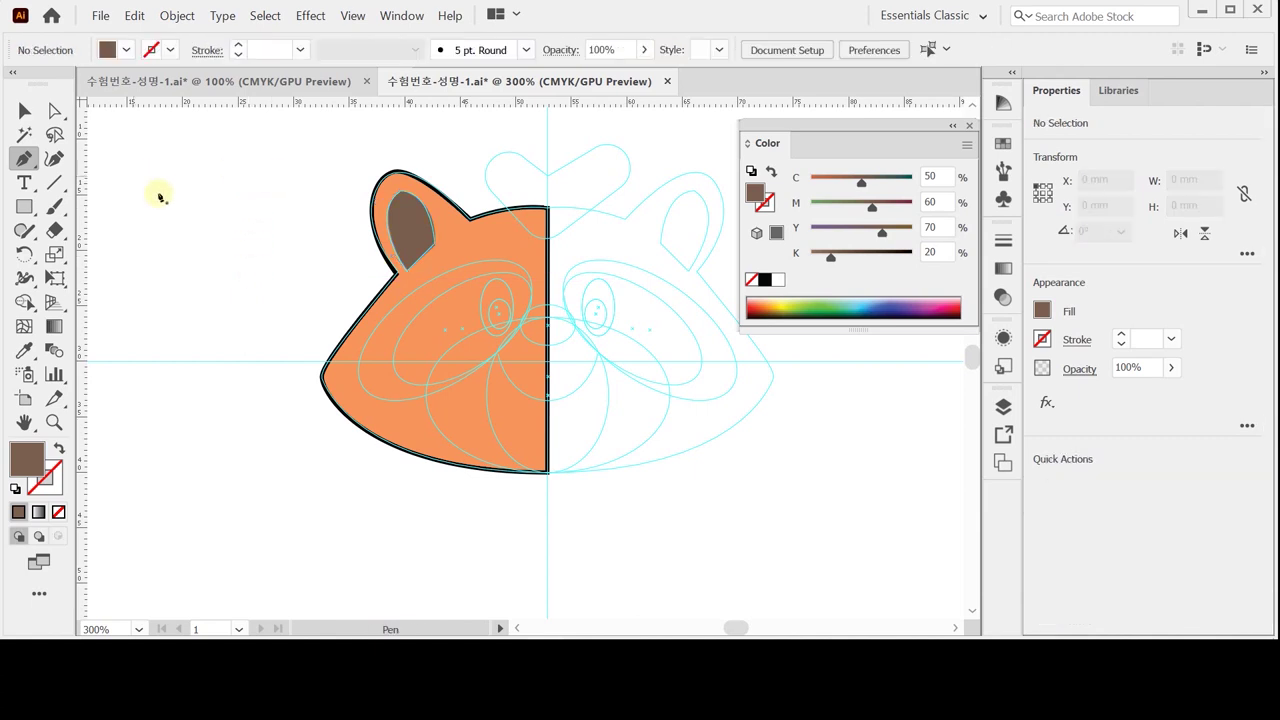
pyautogui.click(25, 208)
pyautogui.click(25, 208)
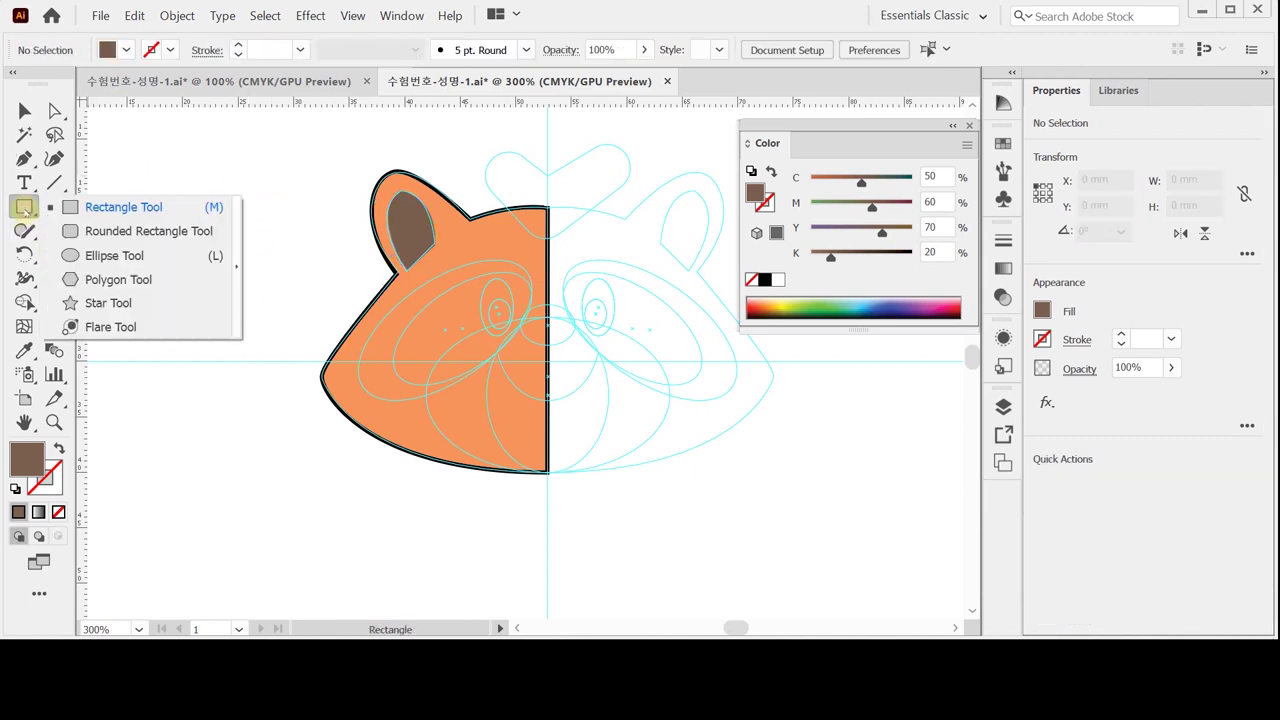
pyautogui.click(237, 248)
pyautogui.moveTo(76, 221); pyautogui.dragTo(143, 172)
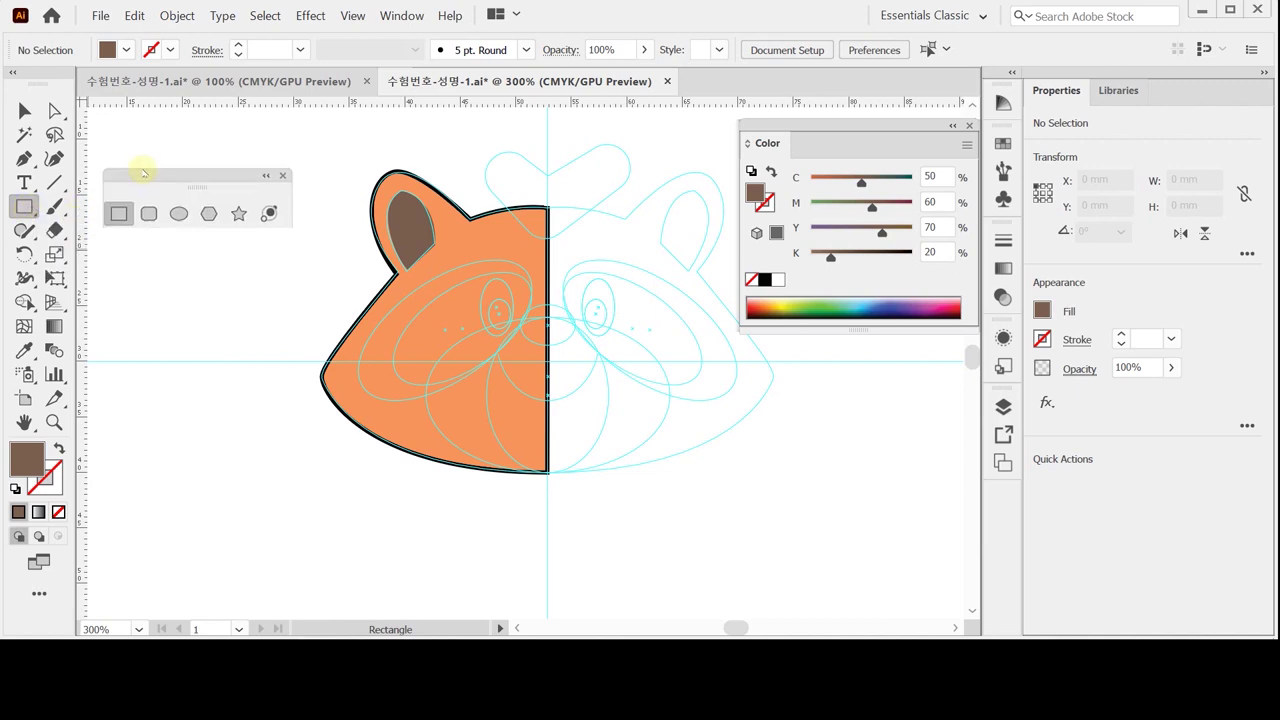
pyautogui.click(178, 209)
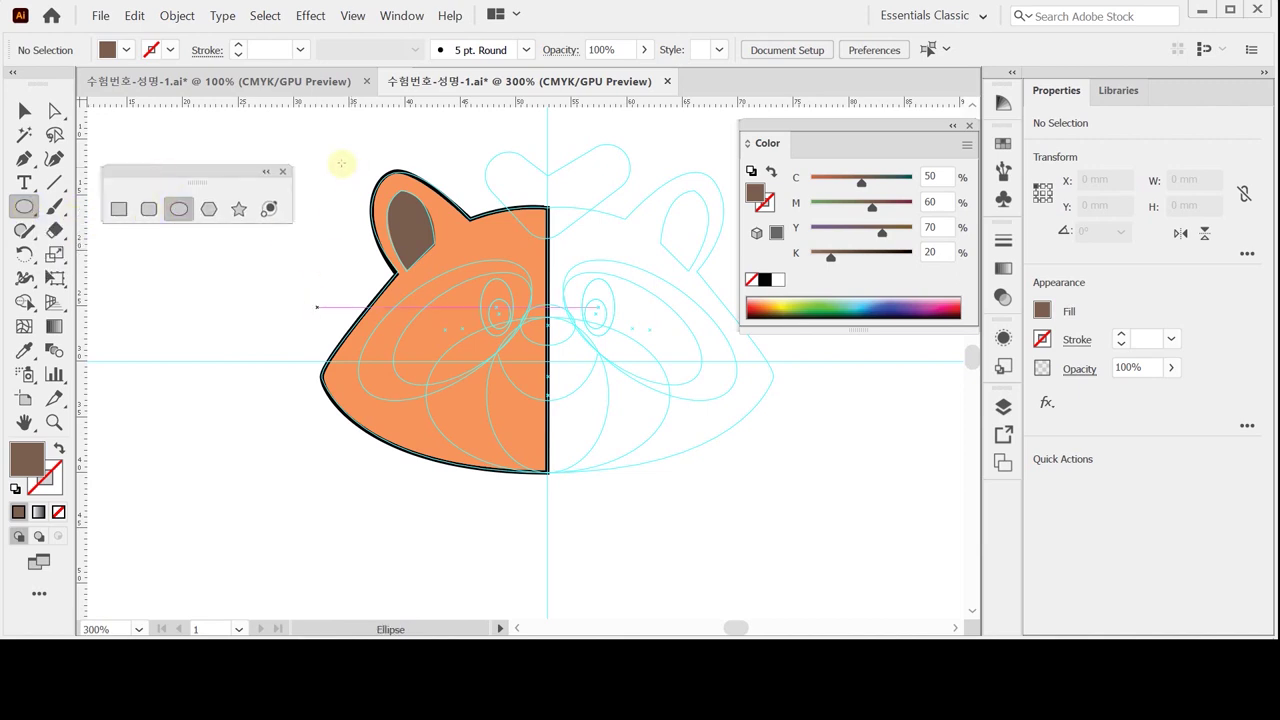
# Step: Create an ellipse 18 mm wide and 9 mm high on the empty artboard area left of the face
pyautogui.moveTo(237, 334); pyautogui.dragTo(322, 353)
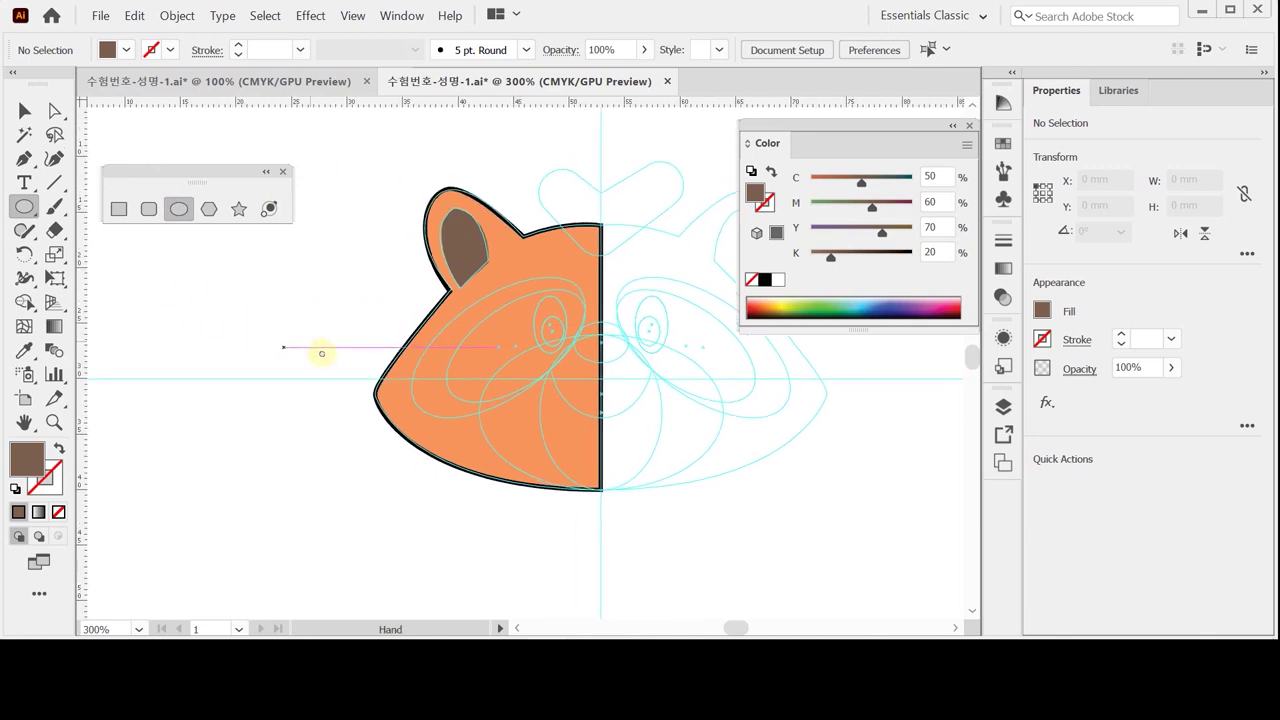
pyautogui.moveTo(189, 306); pyautogui.dragTo(268, 315)
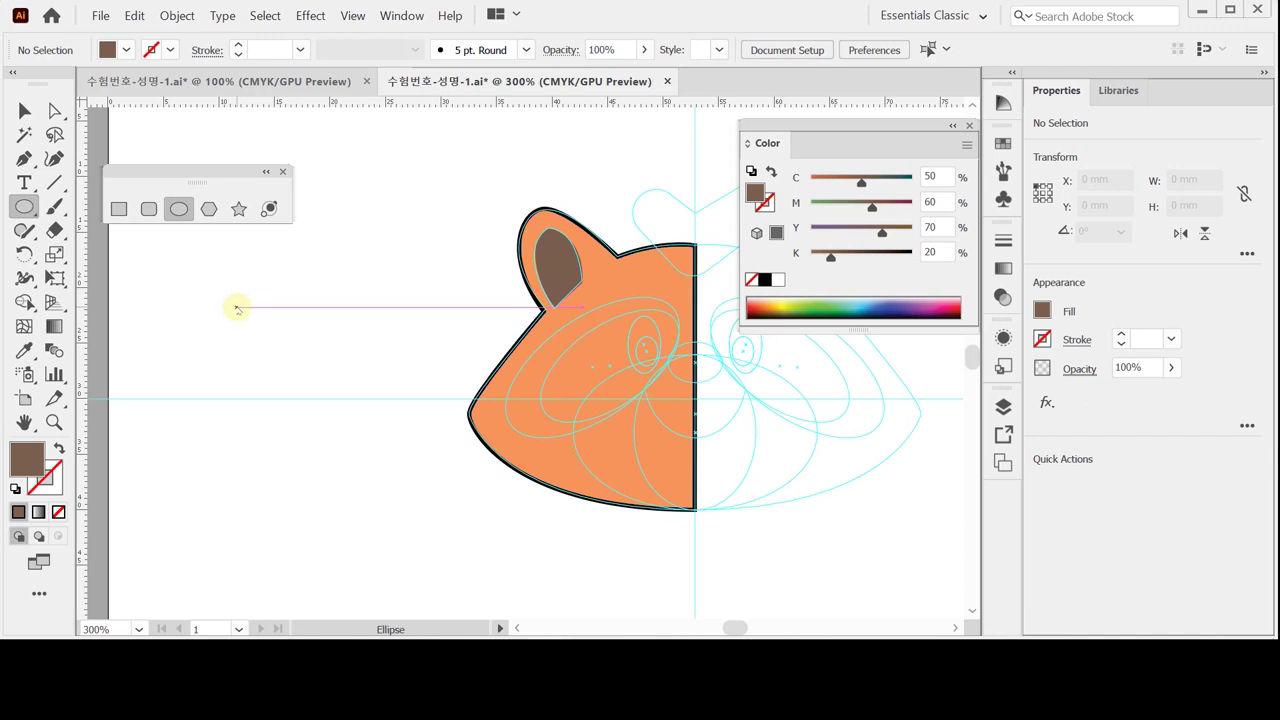
pyautogui.click(237, 309)
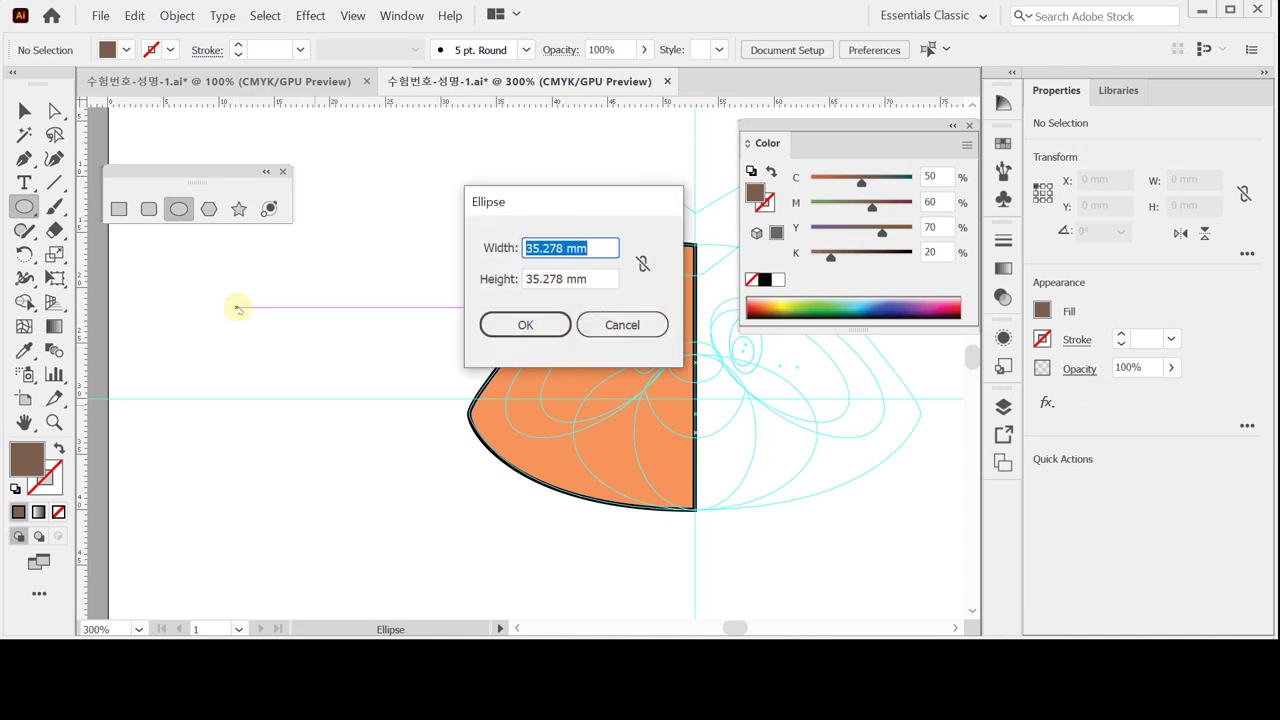
pyautogui.press('Tab')
pyautogui.write('18')
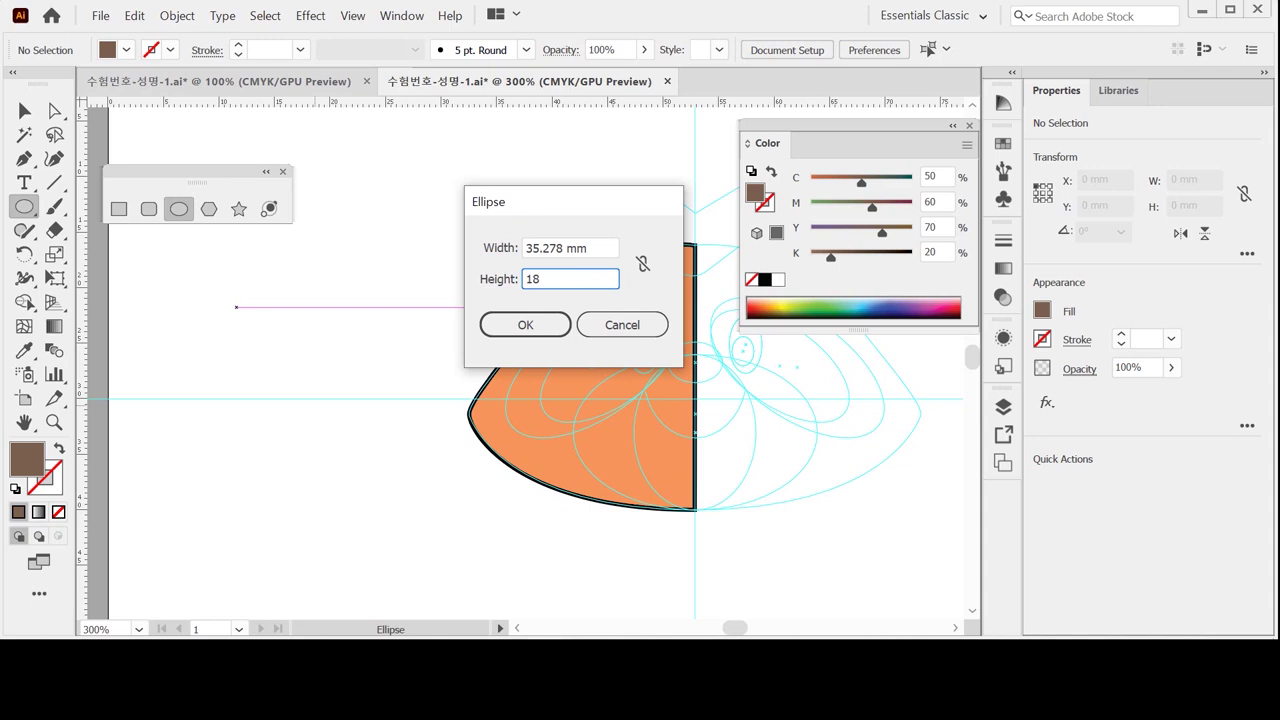
pyautogui.press('Tab')
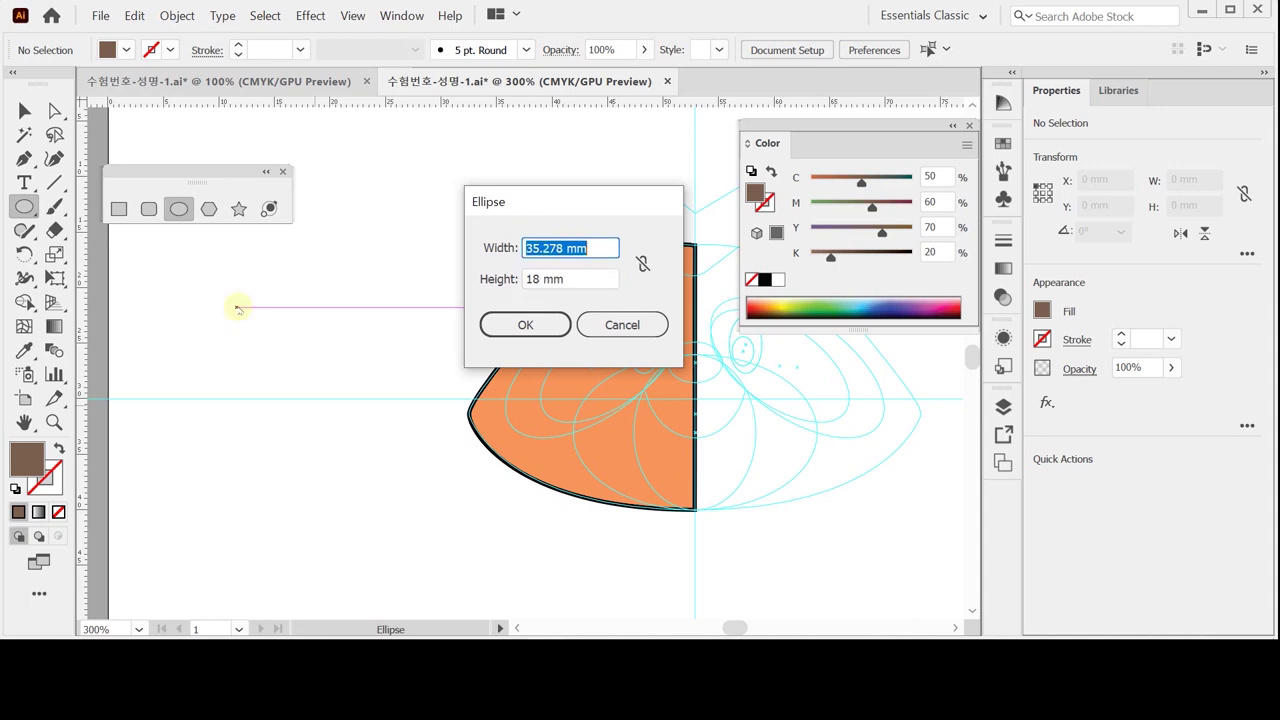
pyautogui.write('18')
pyautogui.press('Tab')
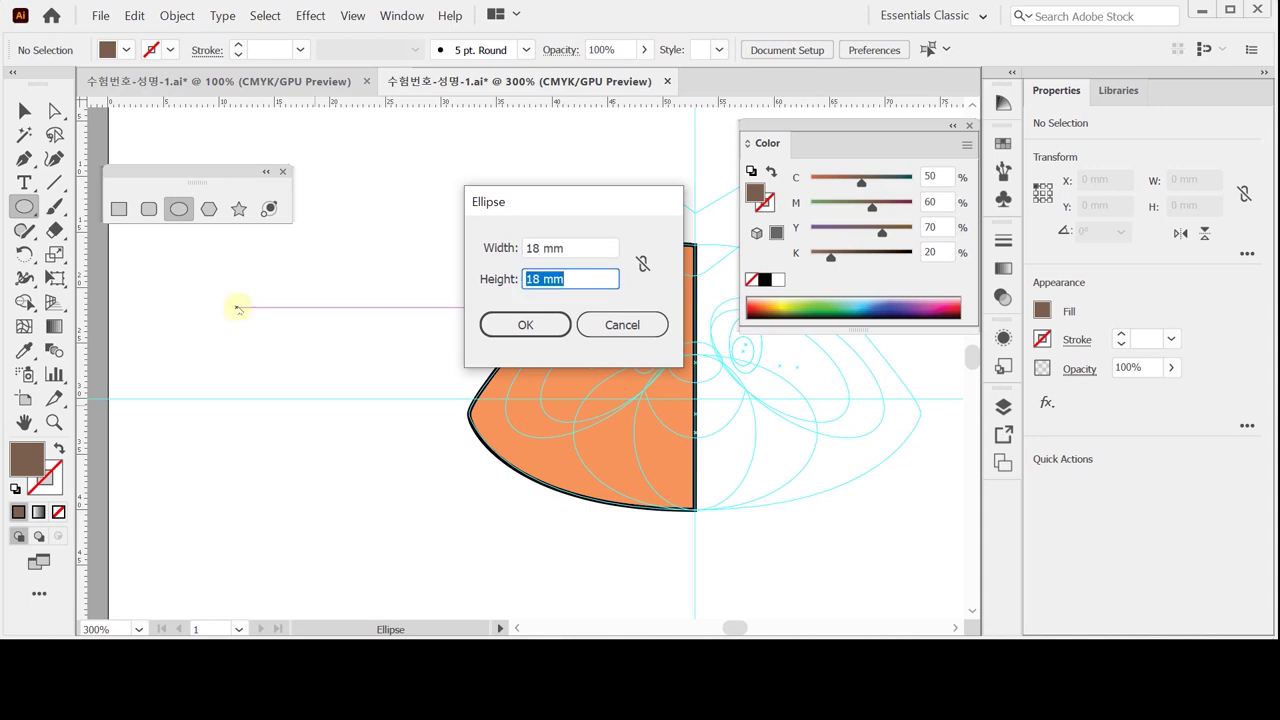
pyautogui.write('9')
pyautogui.press('Return')
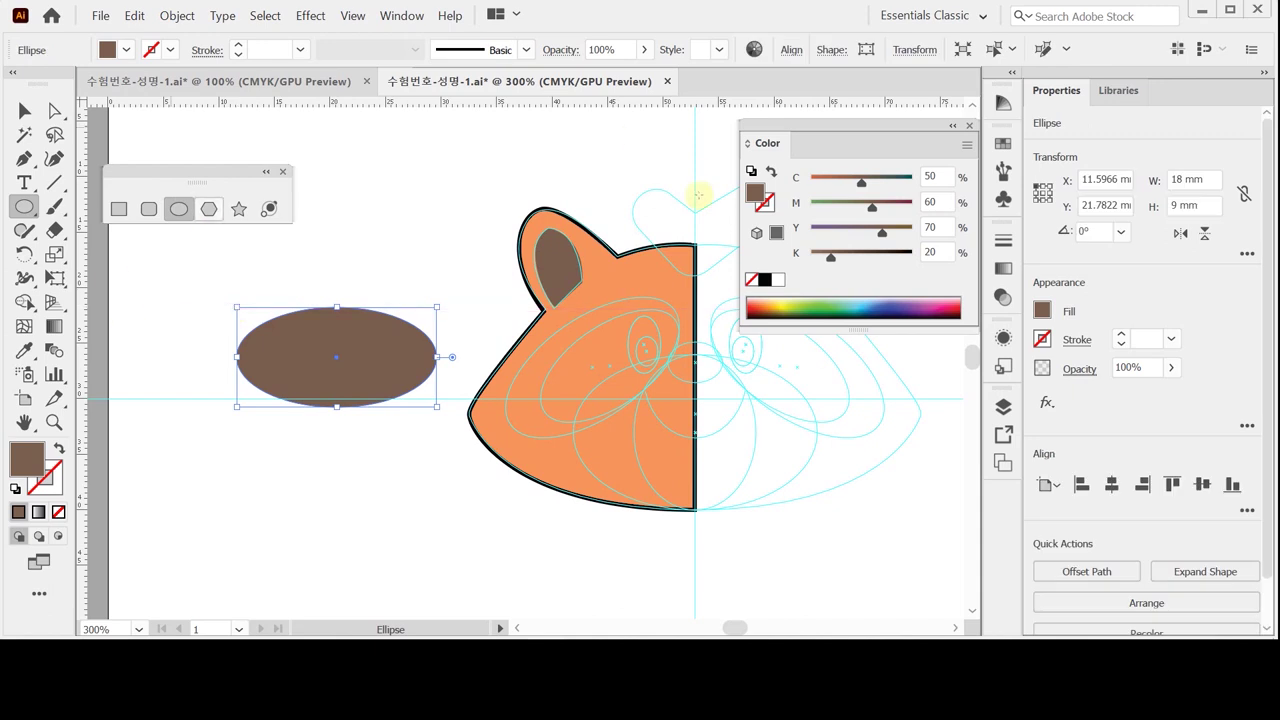
# Step: Fill the 18 × 9 mm ellipse with pale yellow C0 M0 Y30 K0
pyautogui.click(778, 281)
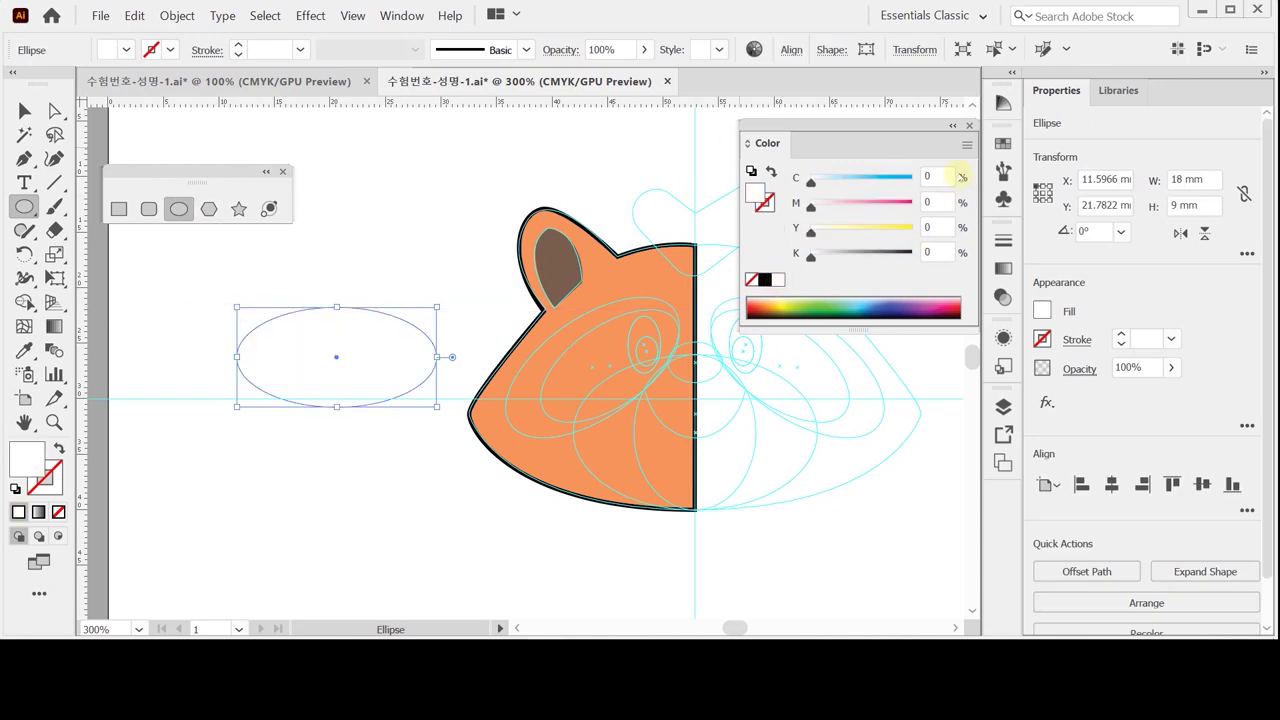
pyautogui.click(928, 227)
pyautogui.write('30')
pyautogui.press('Return')
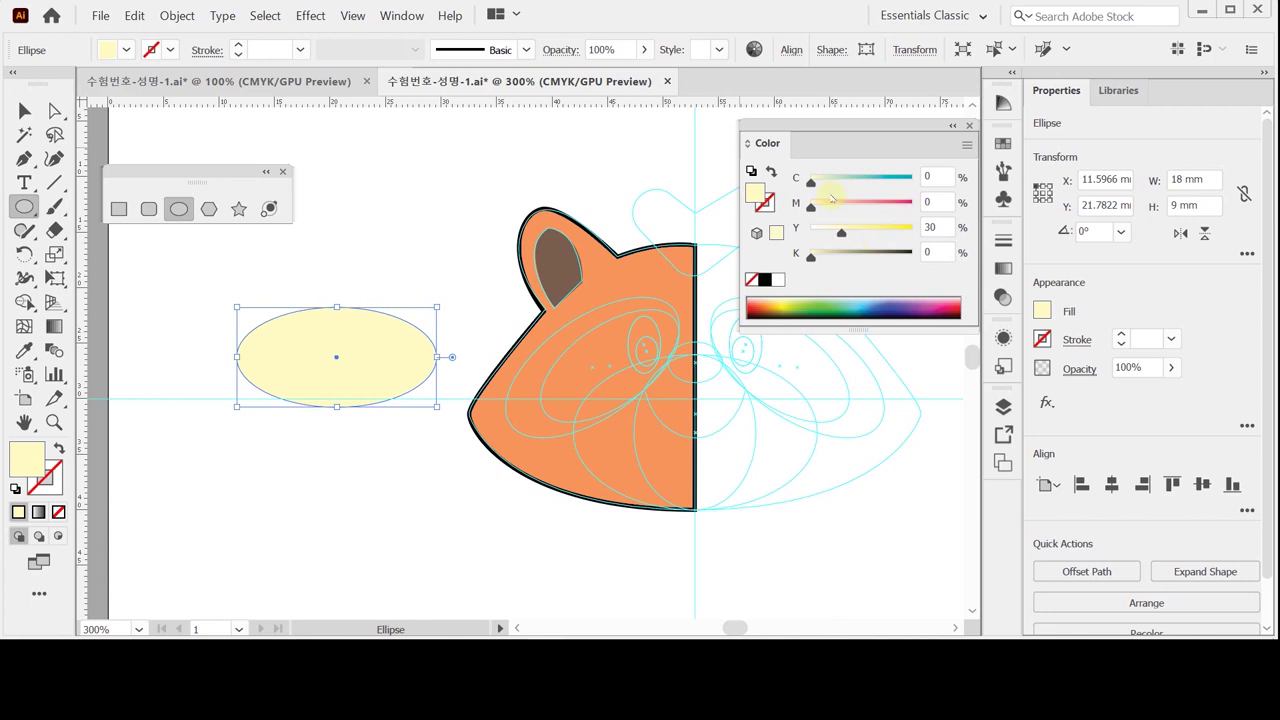
# Step: Detach the Scale tool group as a floating set just below the floating shape tools
pyautogui.moveTo(55, 255); pyautogui.dragTo(210, 277)
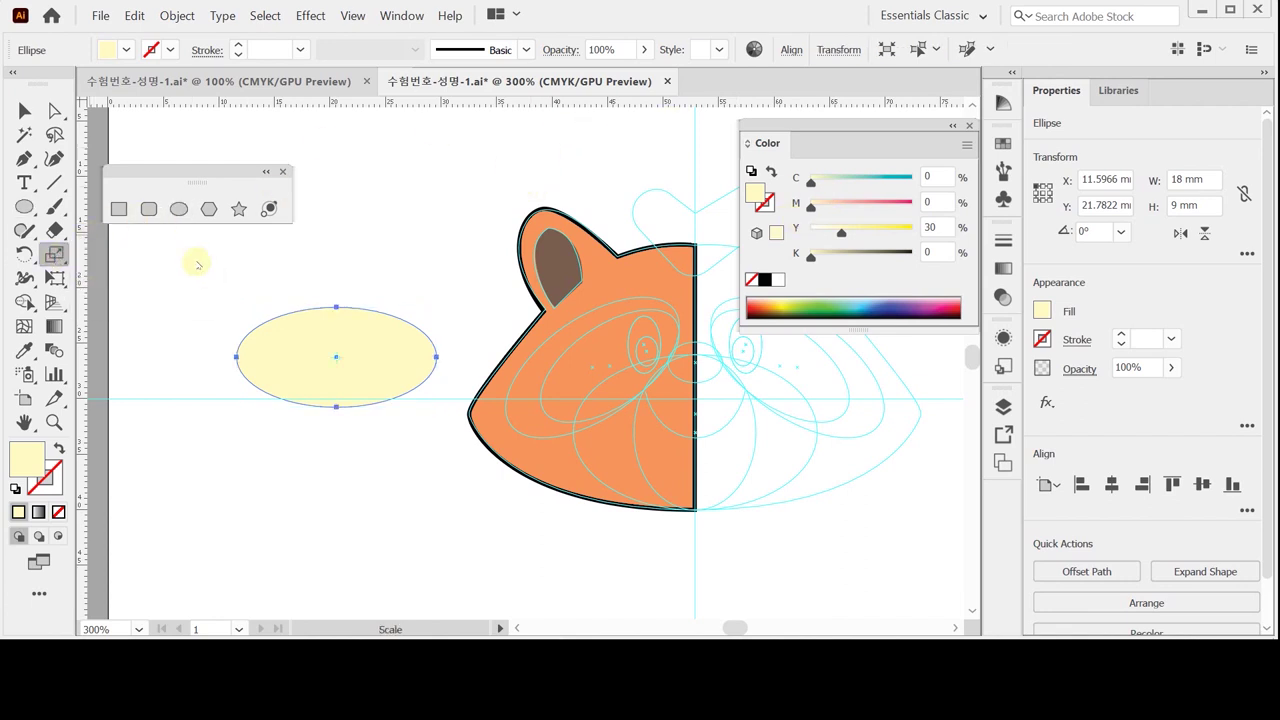
pyautogui.moveTo(94, 251); pyautogui.dragTo(127, 242)
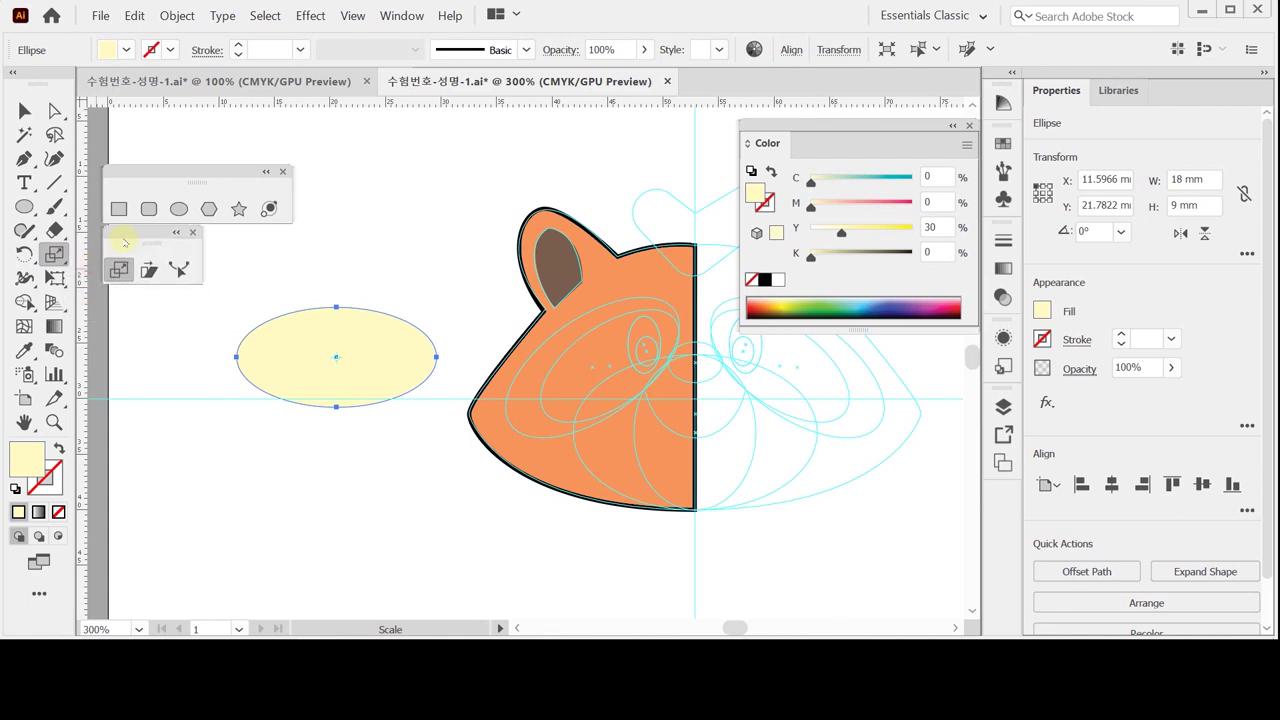
pyautogui.press('ctrl')
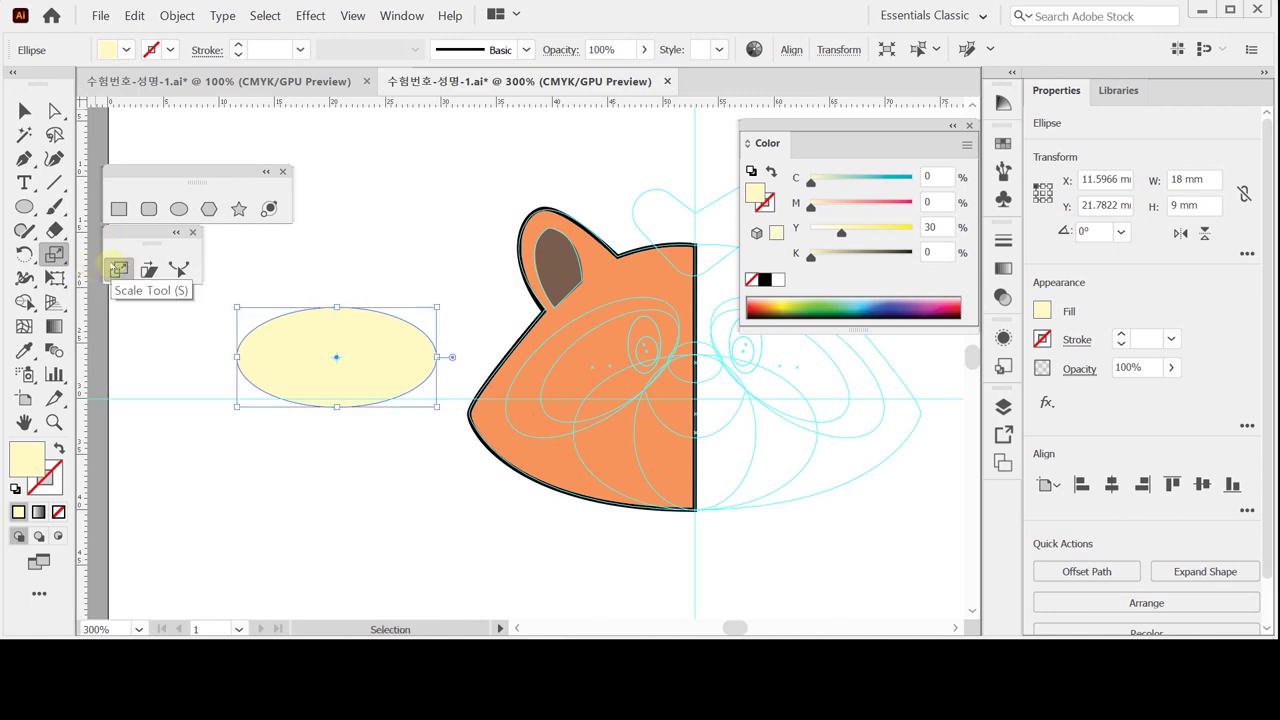
# Step: Make an 80% uniform copy of the ellipse, scaled from its right anchor point, and fill it with the inner ear's brown
pyautogui.click(118, 269)
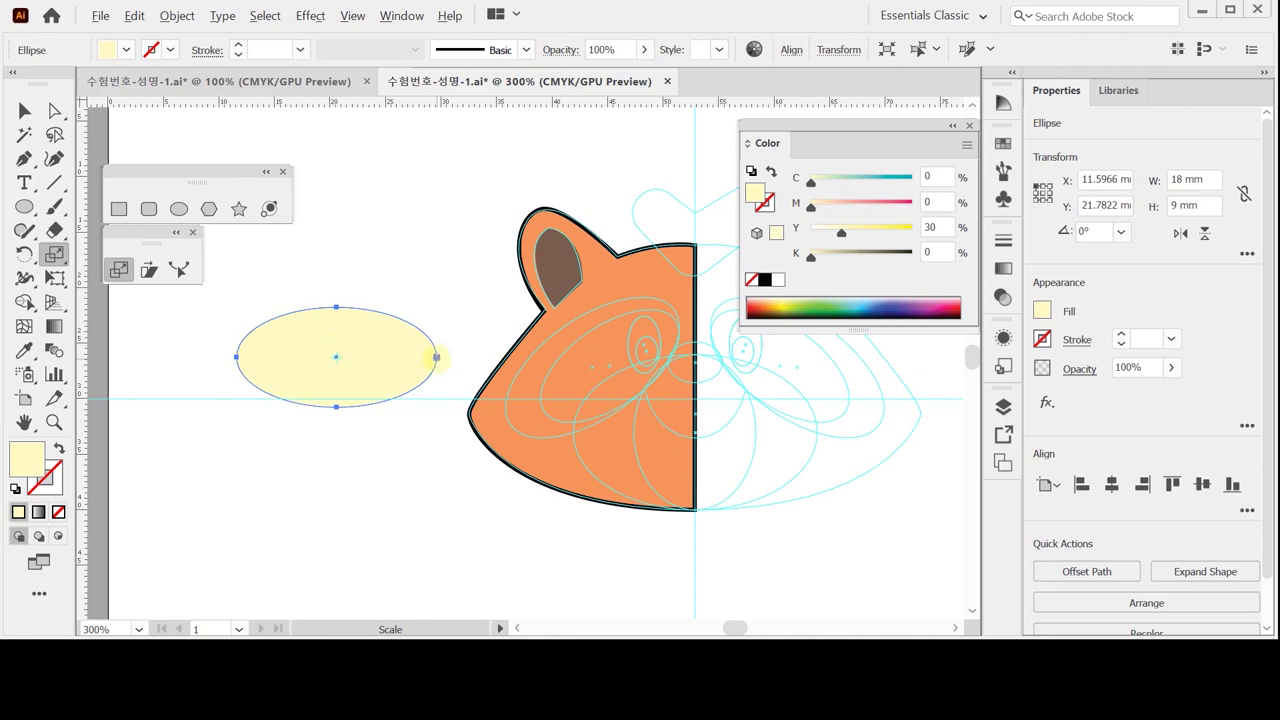
pyautogui.keyDown('alt'); pyautogui.click(437, 357); pyautogui.keyUp('alt')
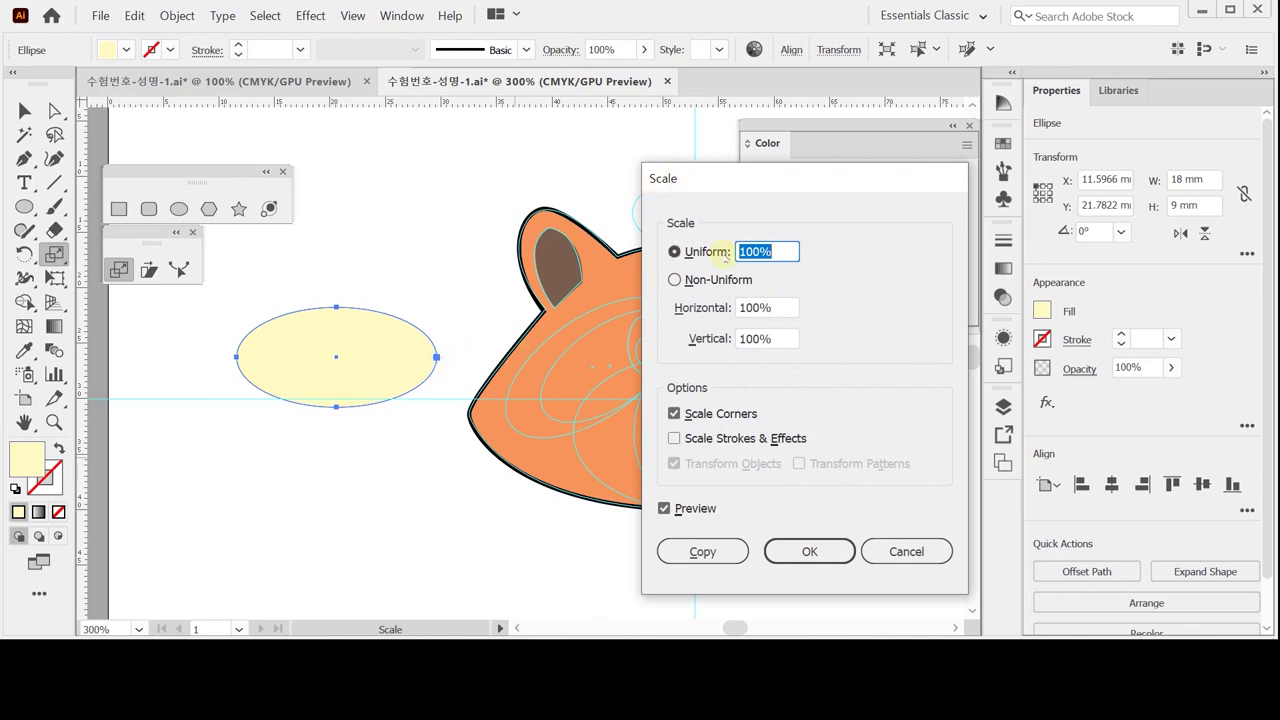
pyautogui.write('80')
pyautogui.click(696, 555)
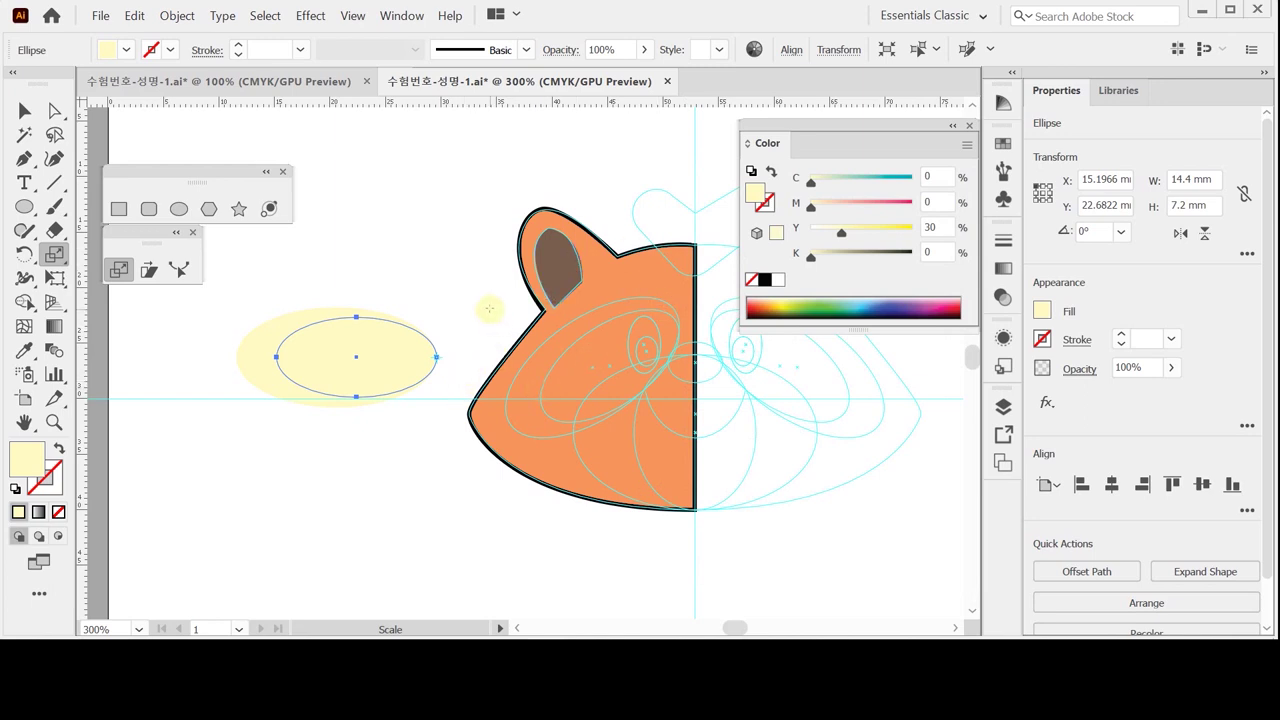
pyautogui.press('i')
pyautogui.click(555, 265)
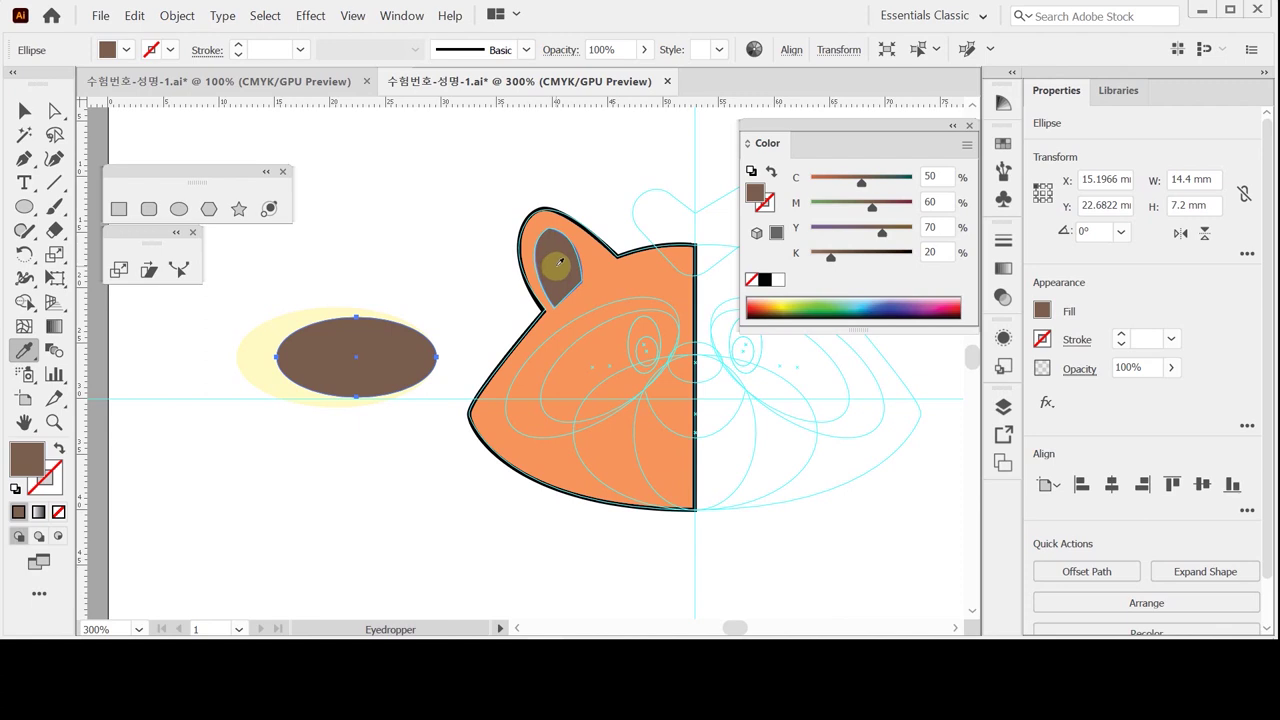
# Step: Select both the yellow and brown ellipses and rotate them together by 35°
pyautogui.click(24, 110)
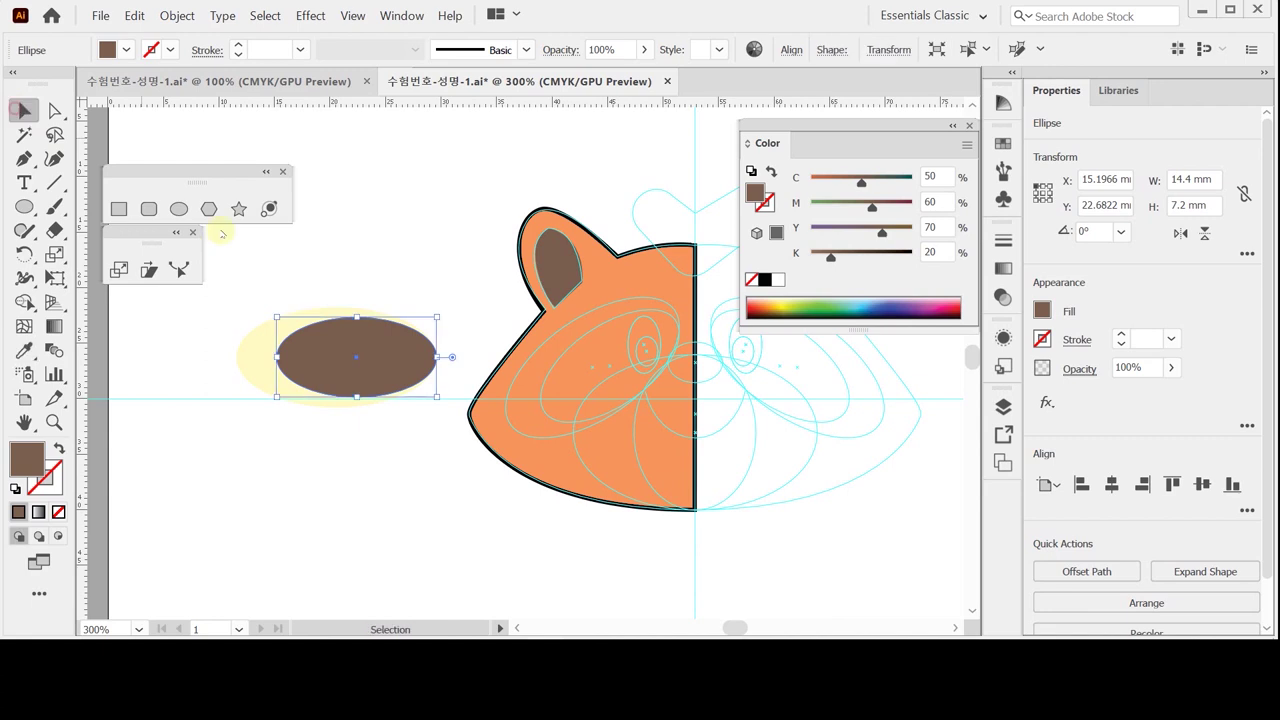
pyautogui.keyDown('shift'); pyautogui.click(343, 365); pyautogui.keyUp('shift')
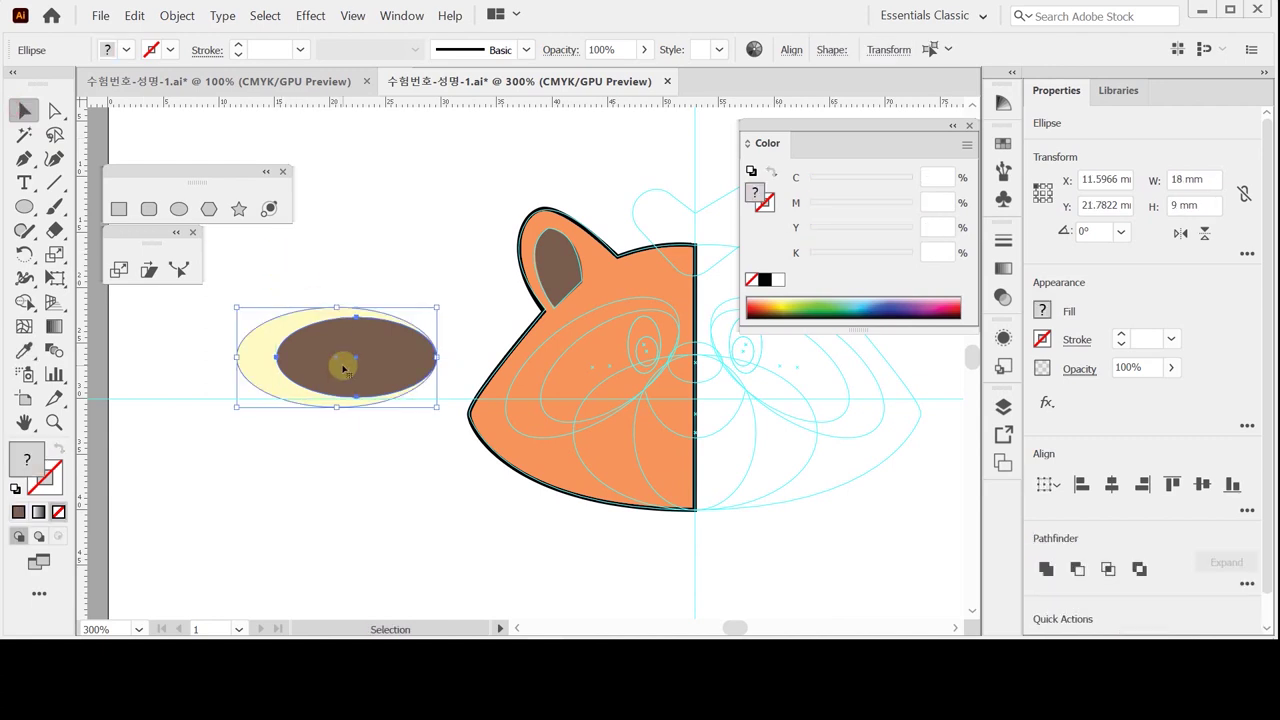
pyautogui.click(25, 253)
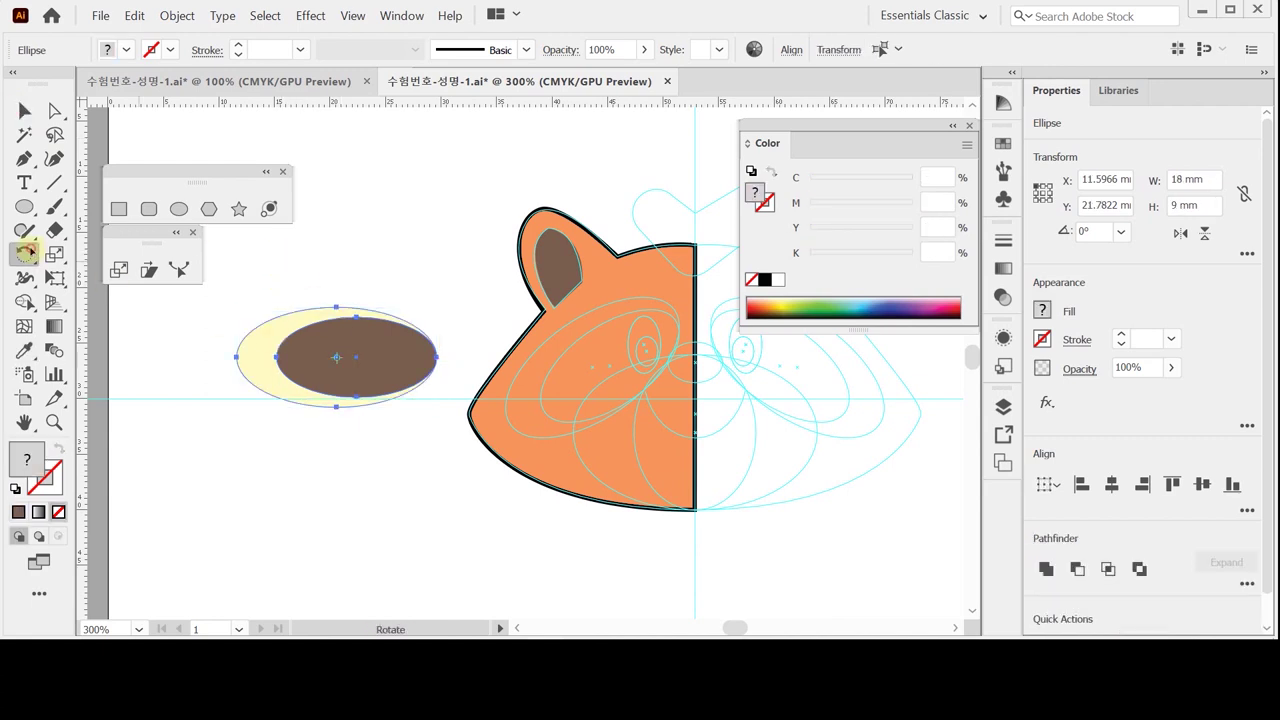
pyautogui.doubleClick(25, 253)
pyautogui.write('35')
pyautogui.press('Return')
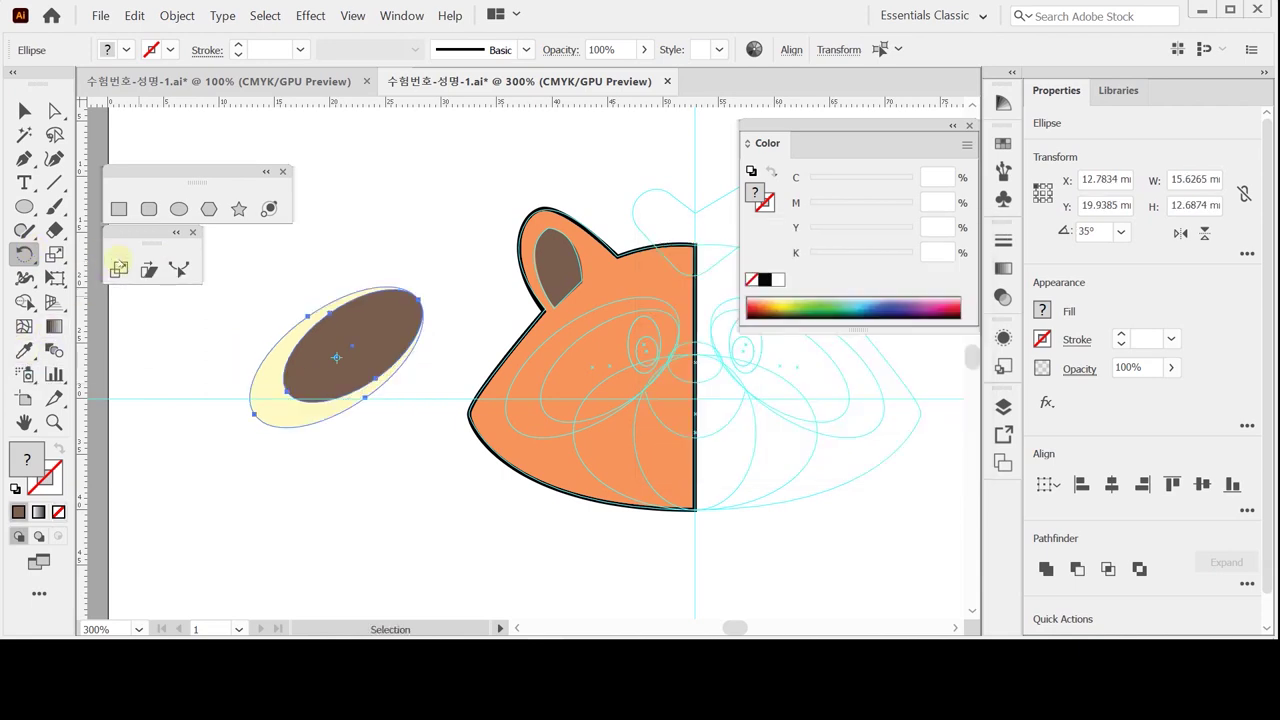
# Step: Move the two rotated ellipses onto the left eye patch outline of the face and deselect them
pyautogui.click(24, 112)
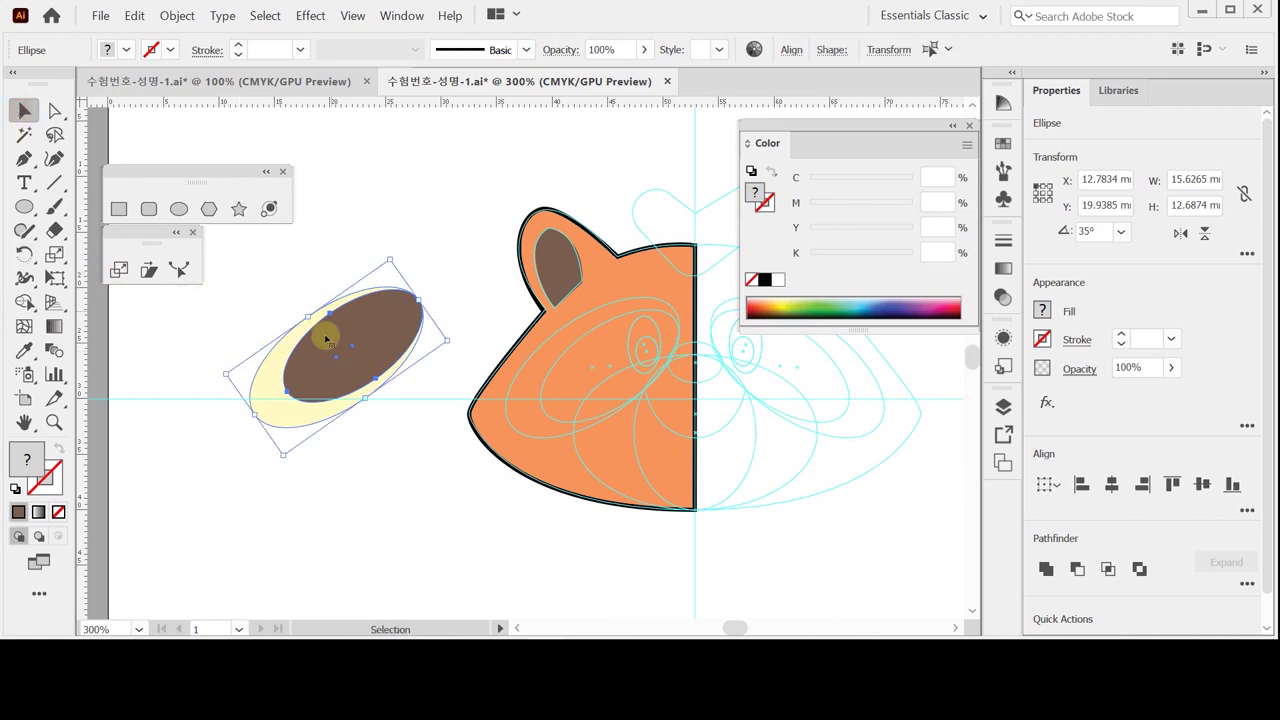
pyautogui.moveTo(336, 327); pyautogui.dragTo(592, 360)
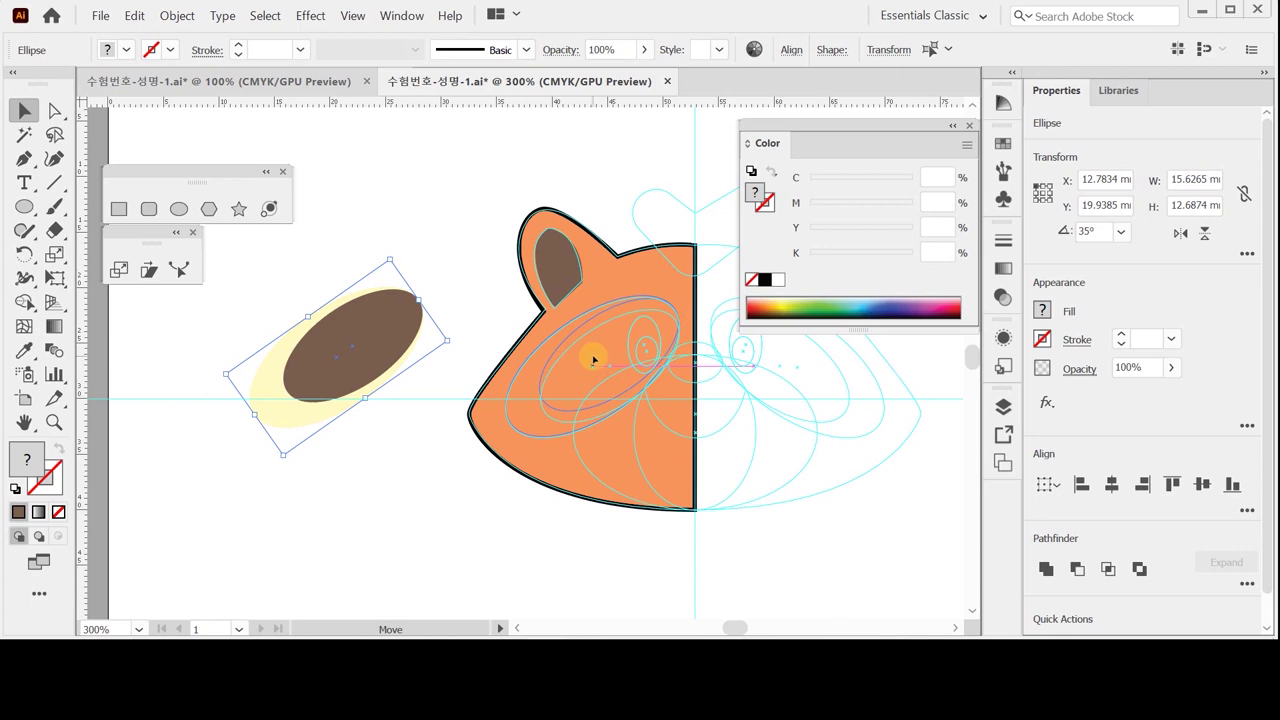
pyautogui.moveTo(594, 362); pyautogui.dragTo(583, 360)
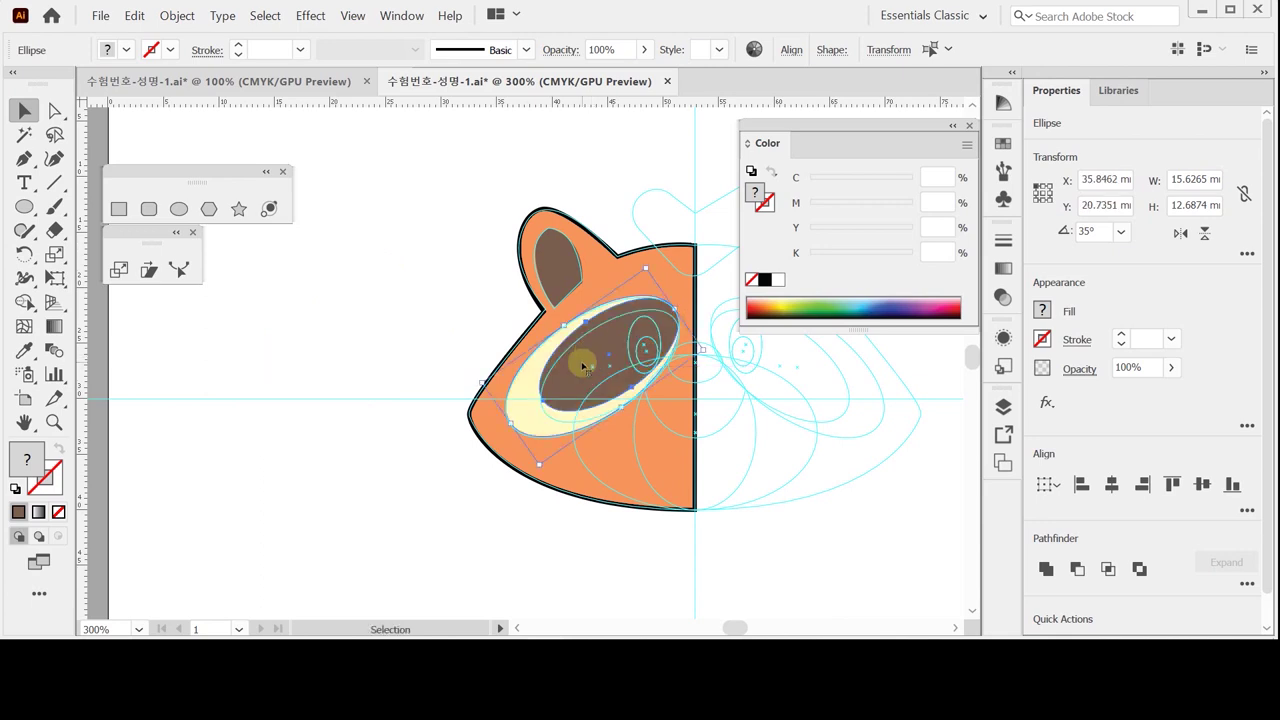
pyautogui.click(391, 306)
# Step: Nudge the brown ellipse down in small increments to match its guide outline inside the yellow patch, then deselect it
pyautogui.click(614, 362)
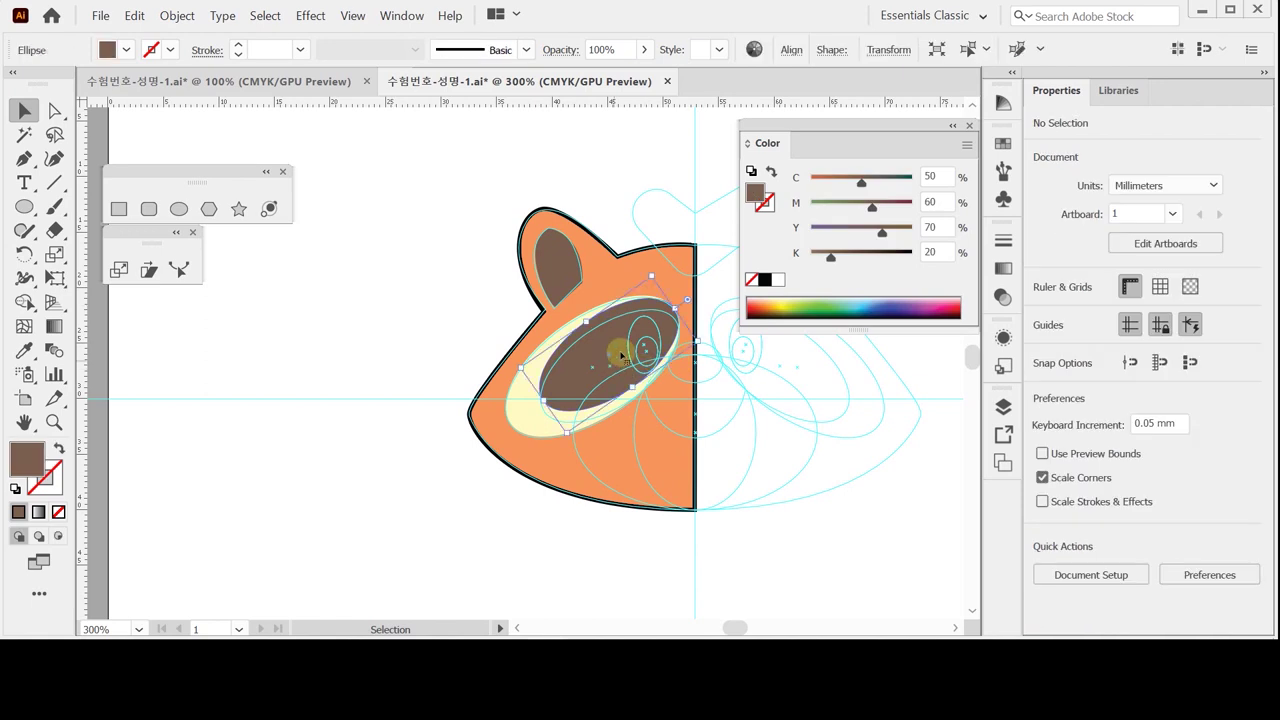
pyautogui.press('Down')
pyautogui.press('Down')
pyautogui.press('Down')
pyautogui.press('Down')
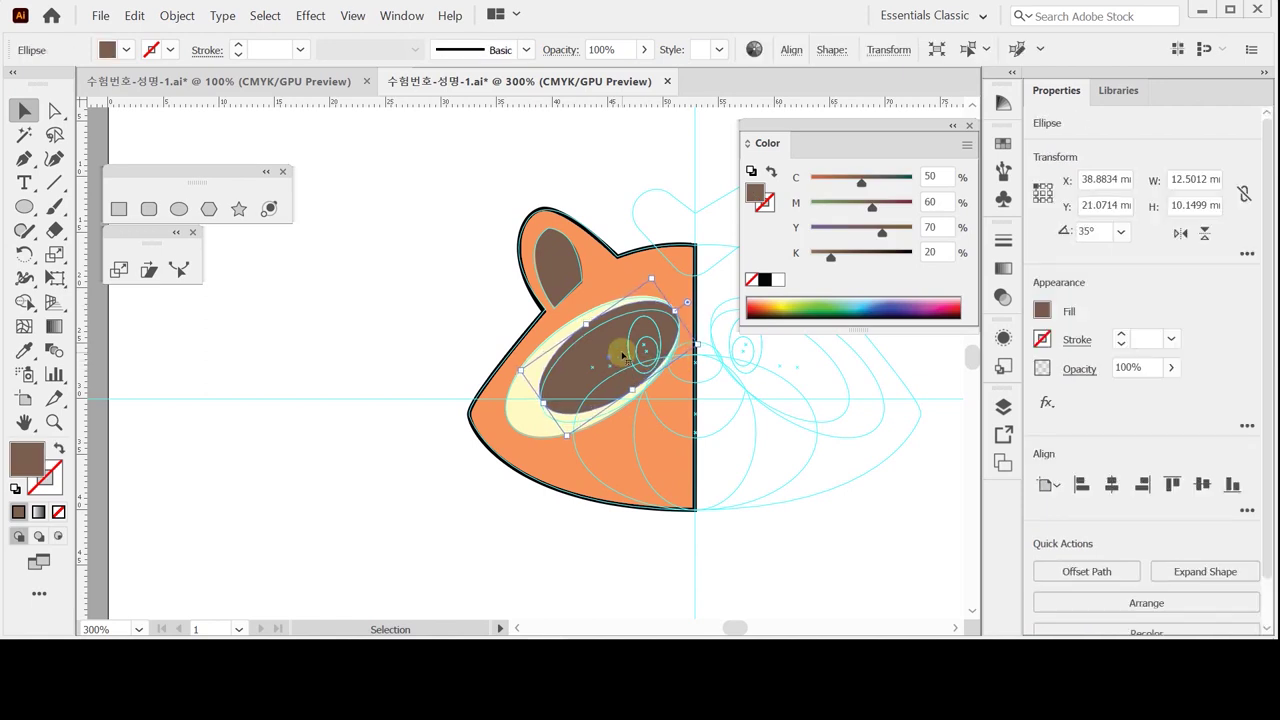
pyautogui.press('Down')
pyautogui.press('Down')
pyautogui.press('Down')
pyautogui.press('Down')
pyautogui.press('Down')
pyautogui.press('Down')
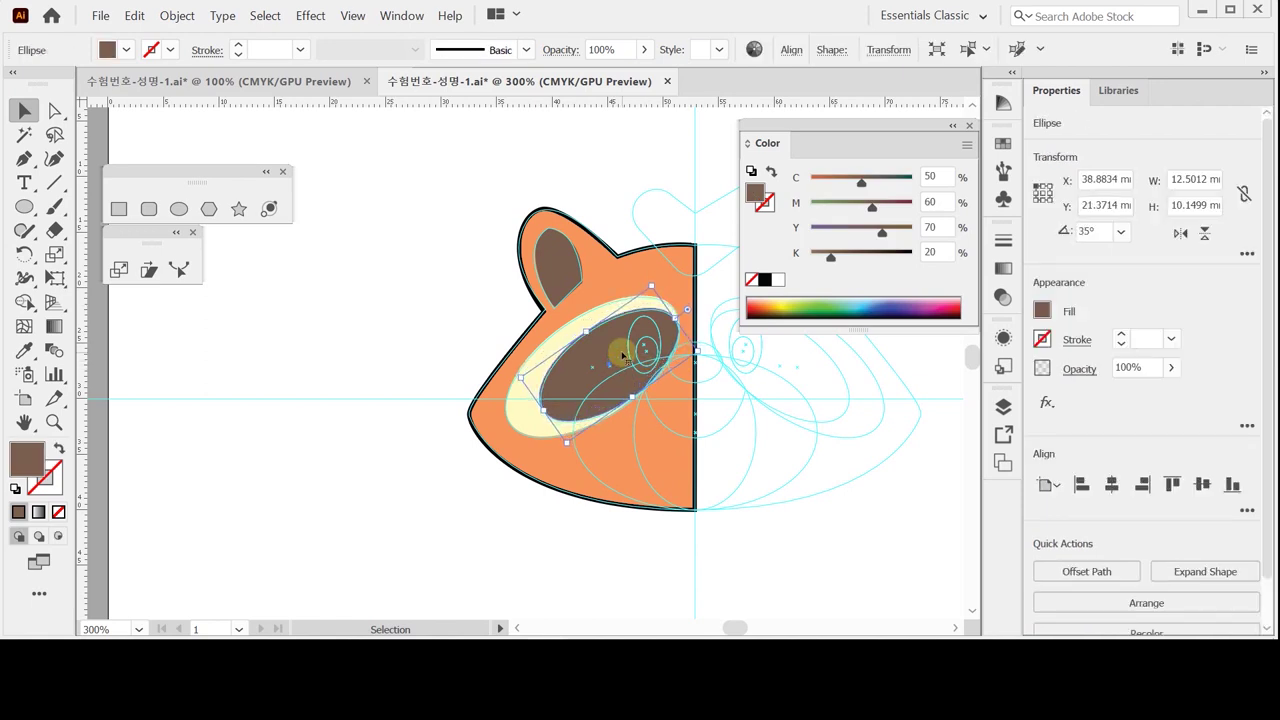
pyautogui.press('Down')
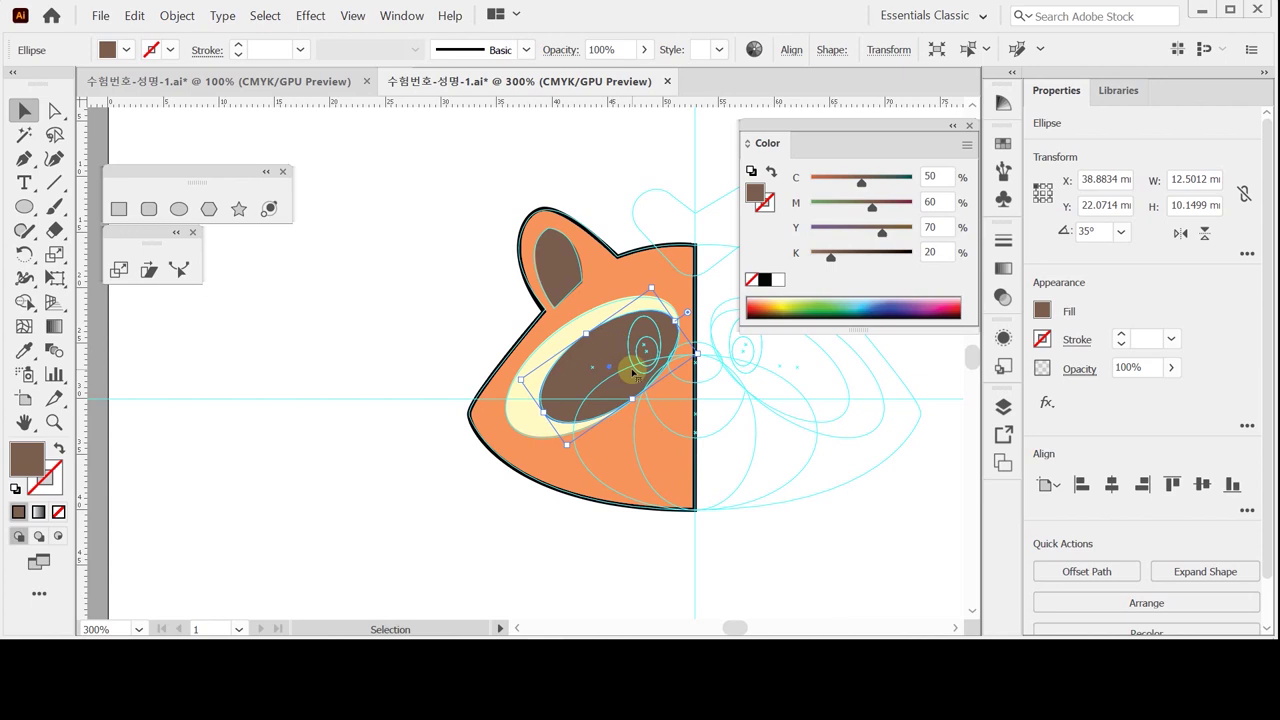
pyautogui.click(400, 262)
# Step: Draw a white, strokeless ellipse about 2.95 × 5.25 mm over the left eye's outer outline inside the brown patch
pyautogui.hotkey('ctrl', 'space')
pyautogui.click(652, 354)
pyautogui.click(535, 370)
pyautogui.moveTo(486, 371); pyautogui.dragTo(543, 363)
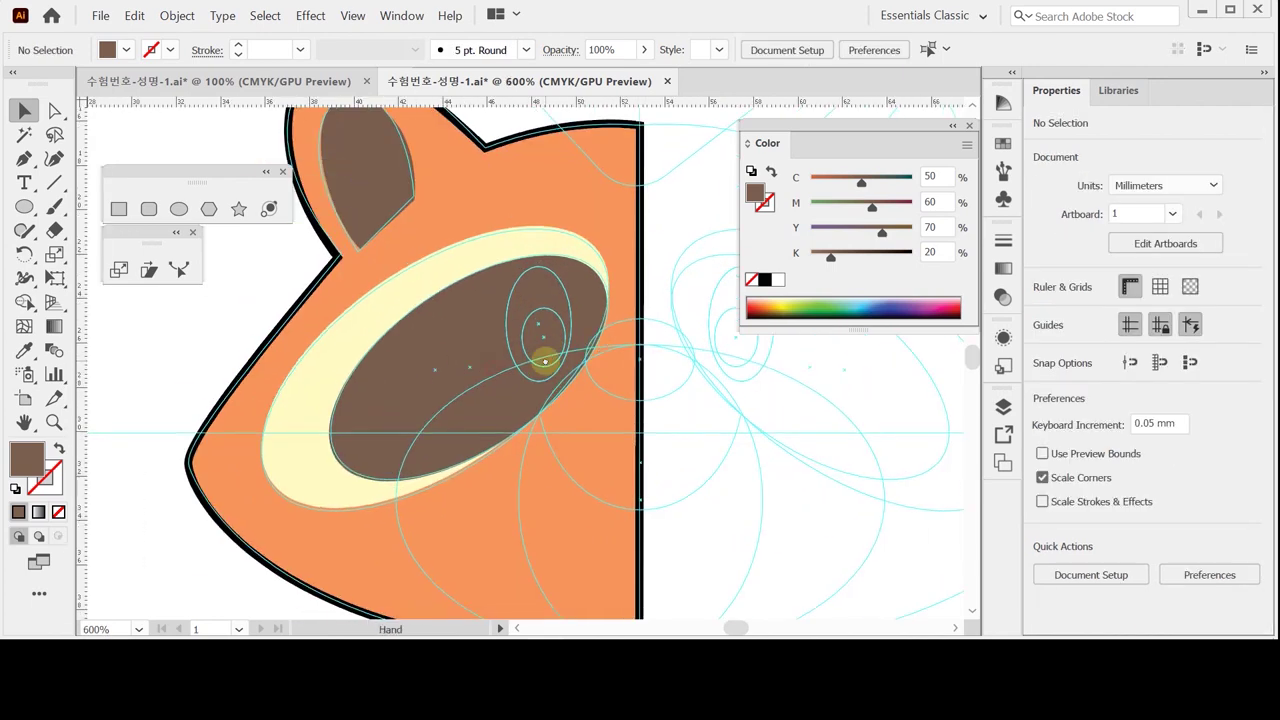
pyautogui.click(178, 208)
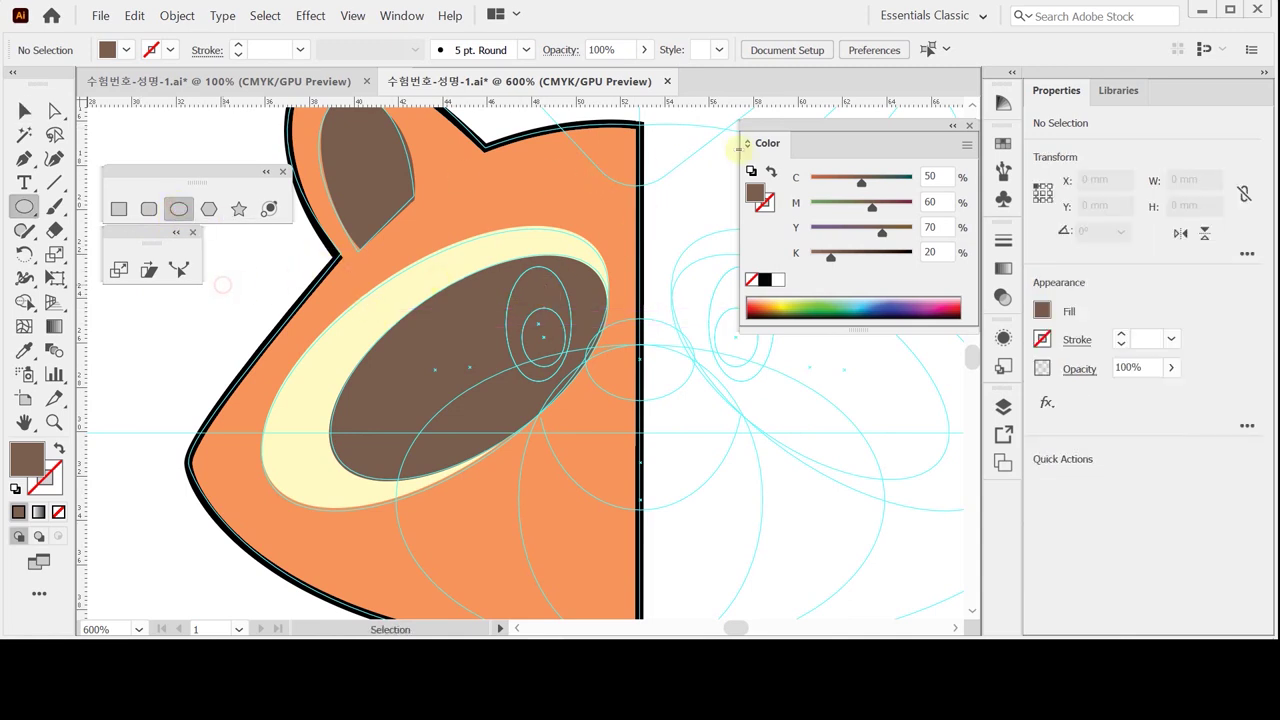
pyautogui.click(778, 280)
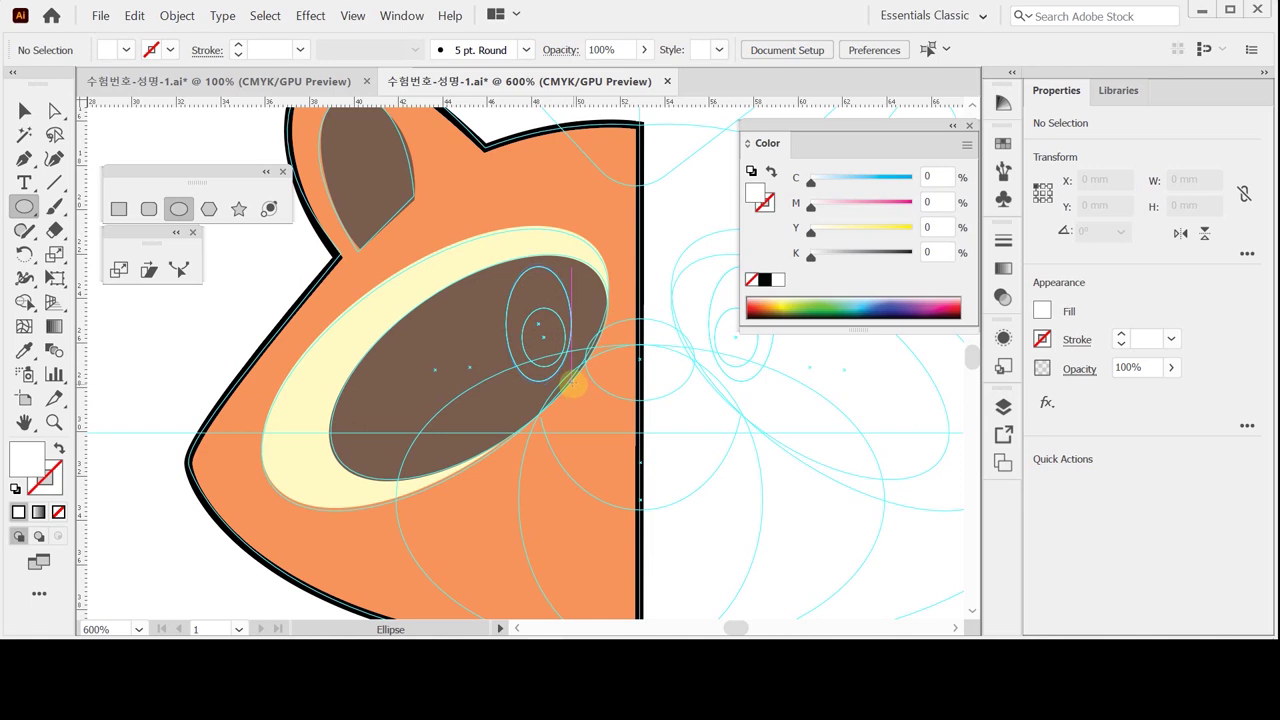
pyautogui.moveTo(572, 383); pyautogui.dragTo(506, 266)
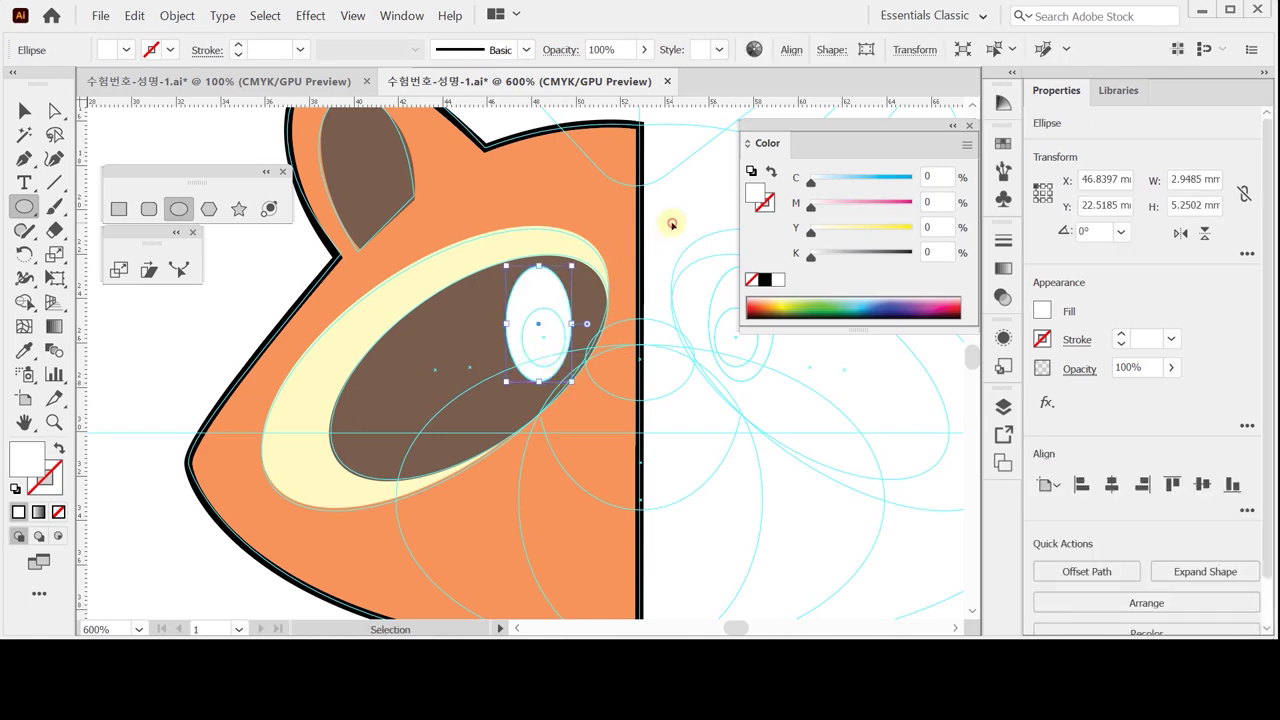
# Step: Draw a black, strokeless pupil ellipse about 1.94 × 2.65 mm over the inner guide of the left eye
pyautogui.moveTo(543, 337); pyautogui.dragTo(567, 368)
pyautogui.click(764, 280)
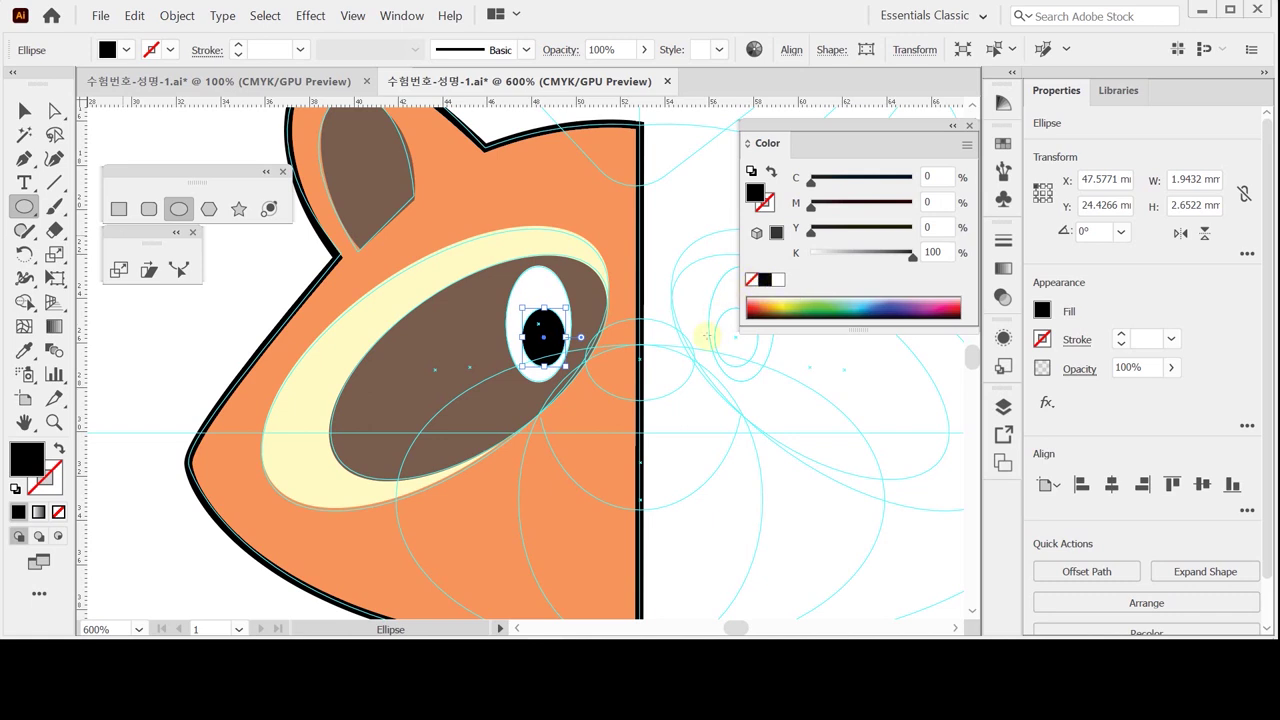
# Step: Select all artwork of the left face half and hide the guides
pyautogui.keyDown('ctrl'); pyautogui.keyDown('alt'); pyautogui.click(686, 401); pyautogui.keyUp('alt'); pyautogui.keyUp('ctrl')
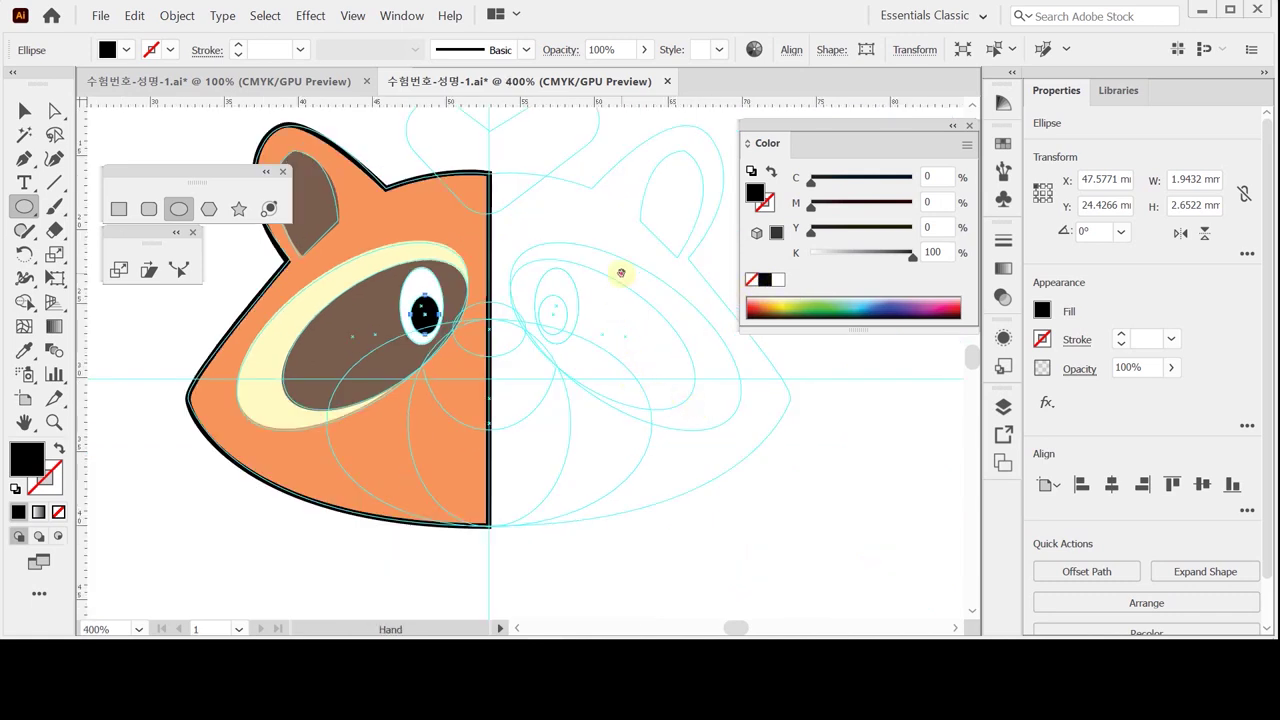
pyautogui.moveTo(620, 274); pyautogui.dragTo(626, 326)
pyautogui.hotkey('ctrl', 'a')
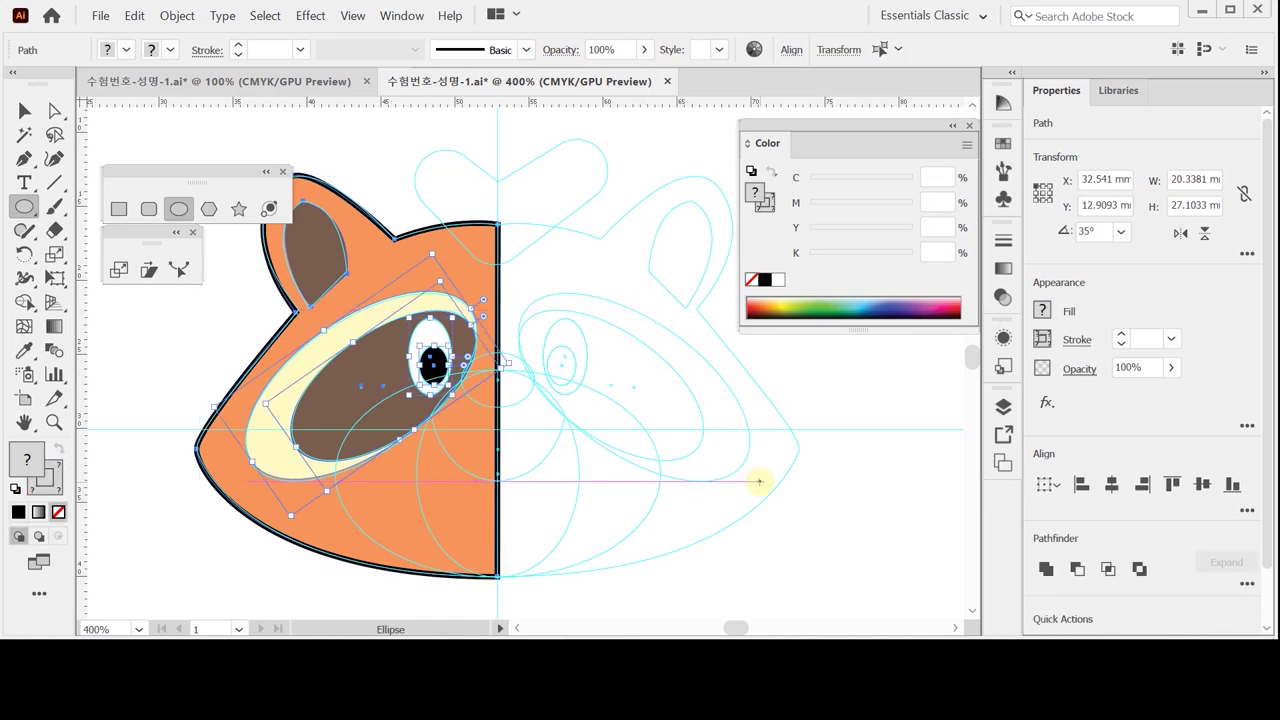
pyautogui.hotkey('ctrl', ';')
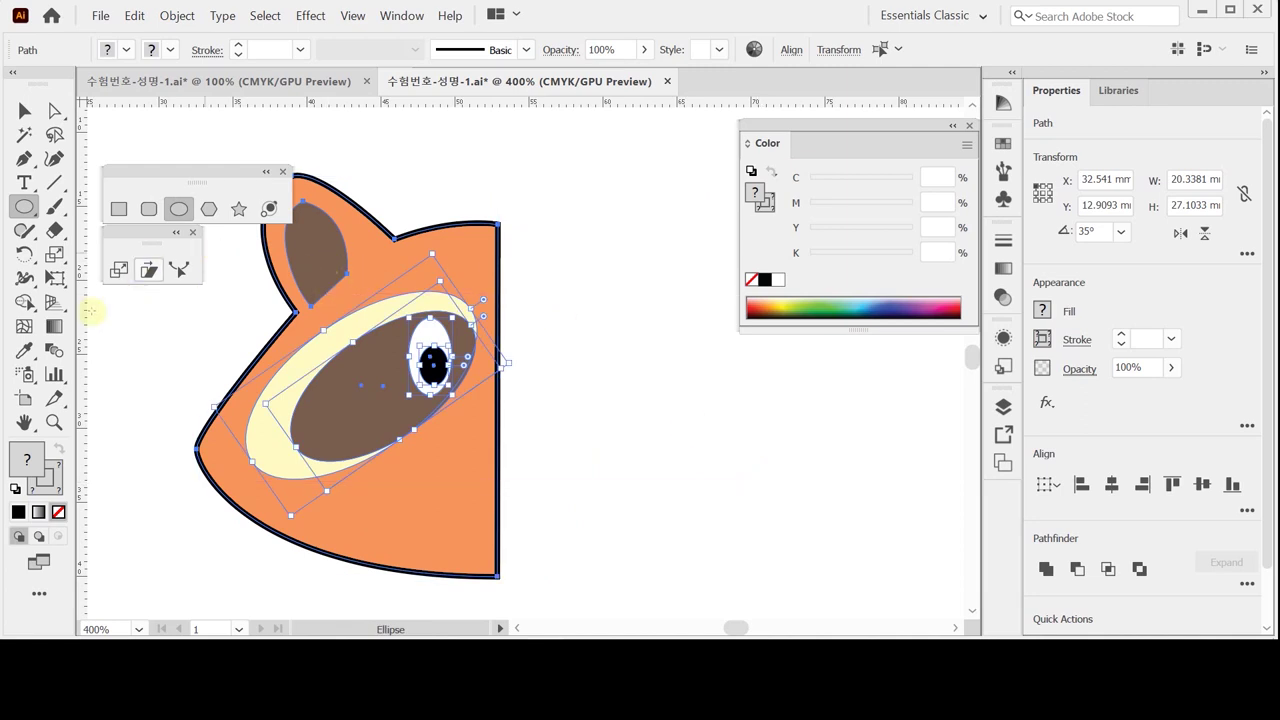
# Step: Reflect a copy of the selected half face across the vertical axis at its straight centre edge
pyautogui.click(24, 254)
pyautogui.click(24, 254)
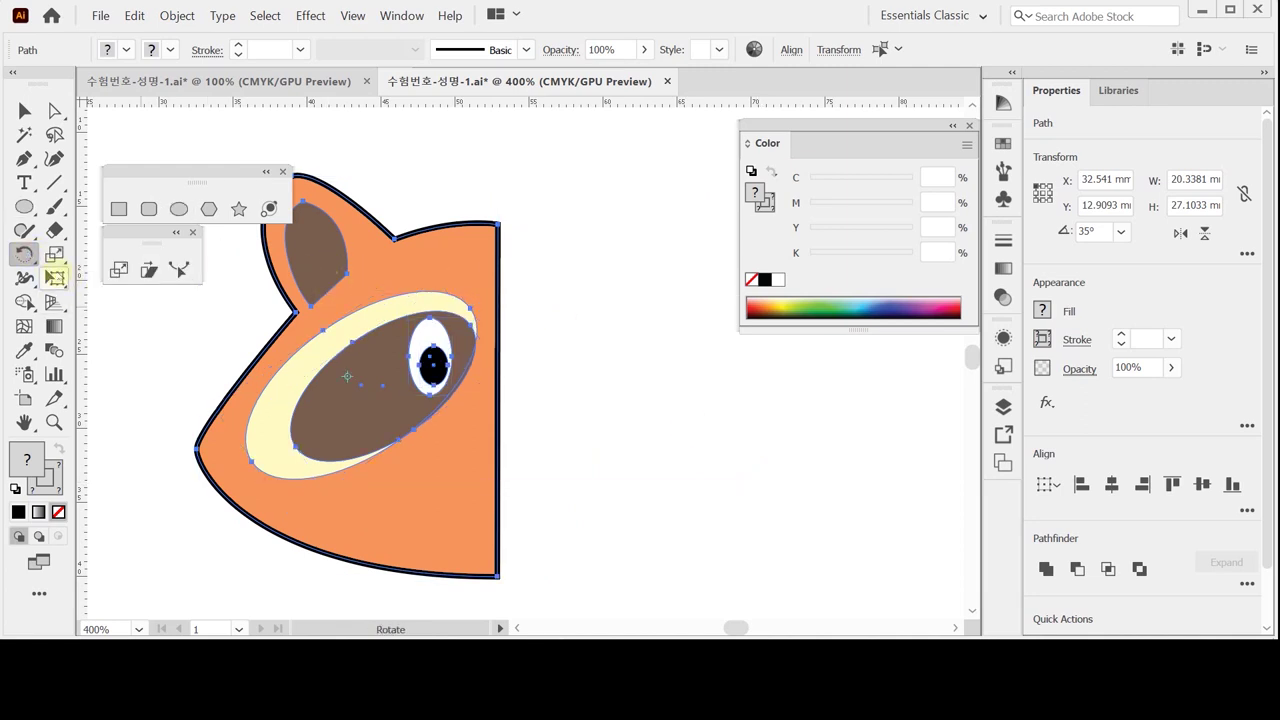
pyautogui.moveTo(24, 254); pyautogui.dragTo(100, 279)
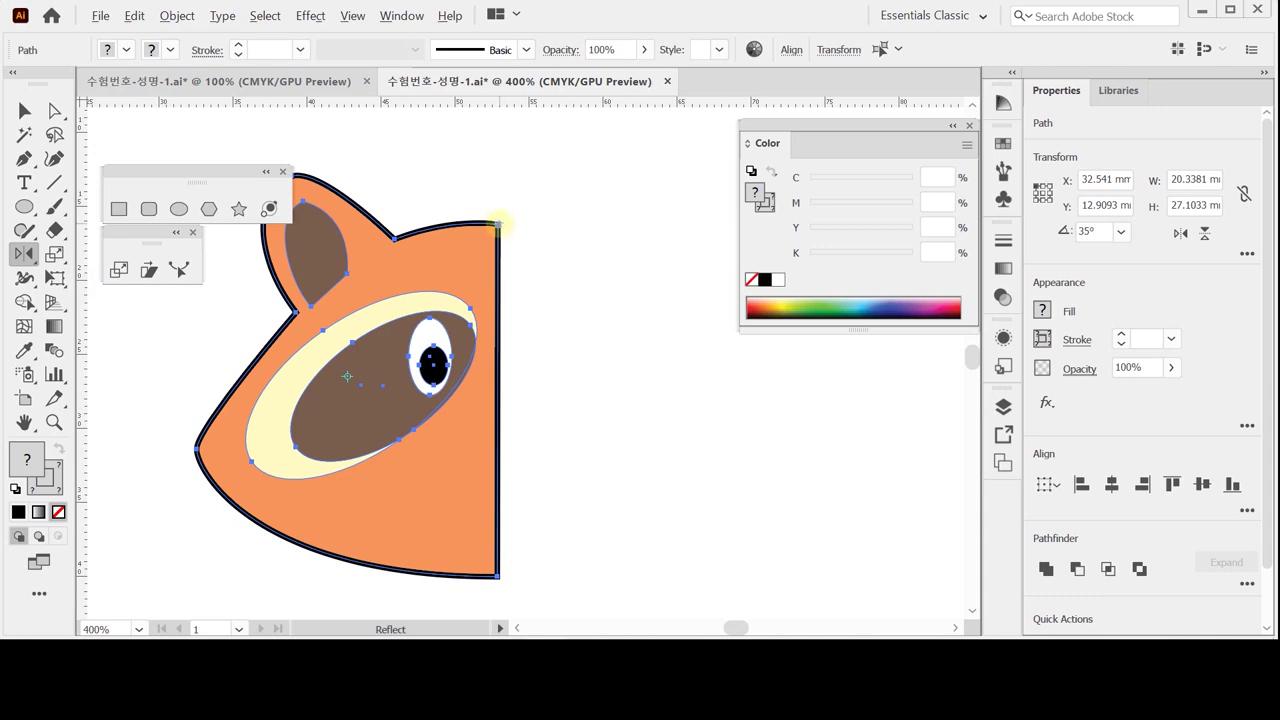
pyautogui.keyDown('alt'); pyautogui.click(498, 224); pyautogui.keyUp('alt')
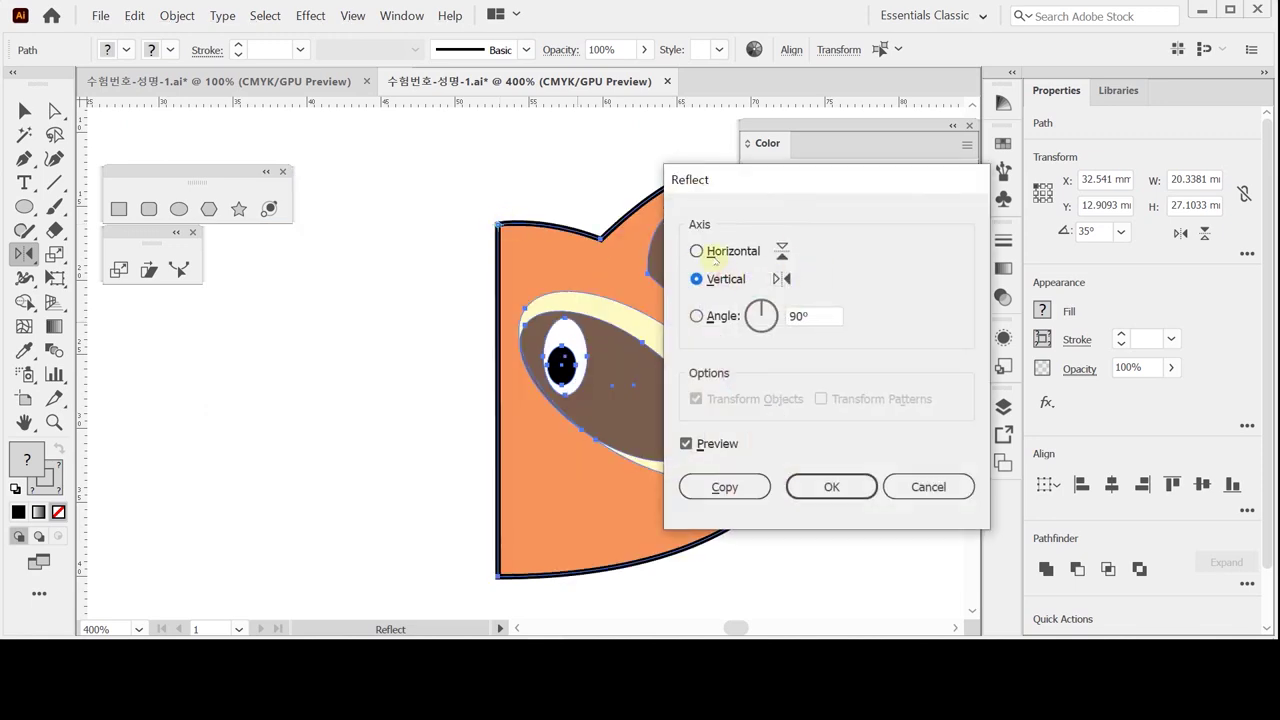
pyautogui.click(699, 447)
pyautogui.click(699, 447)
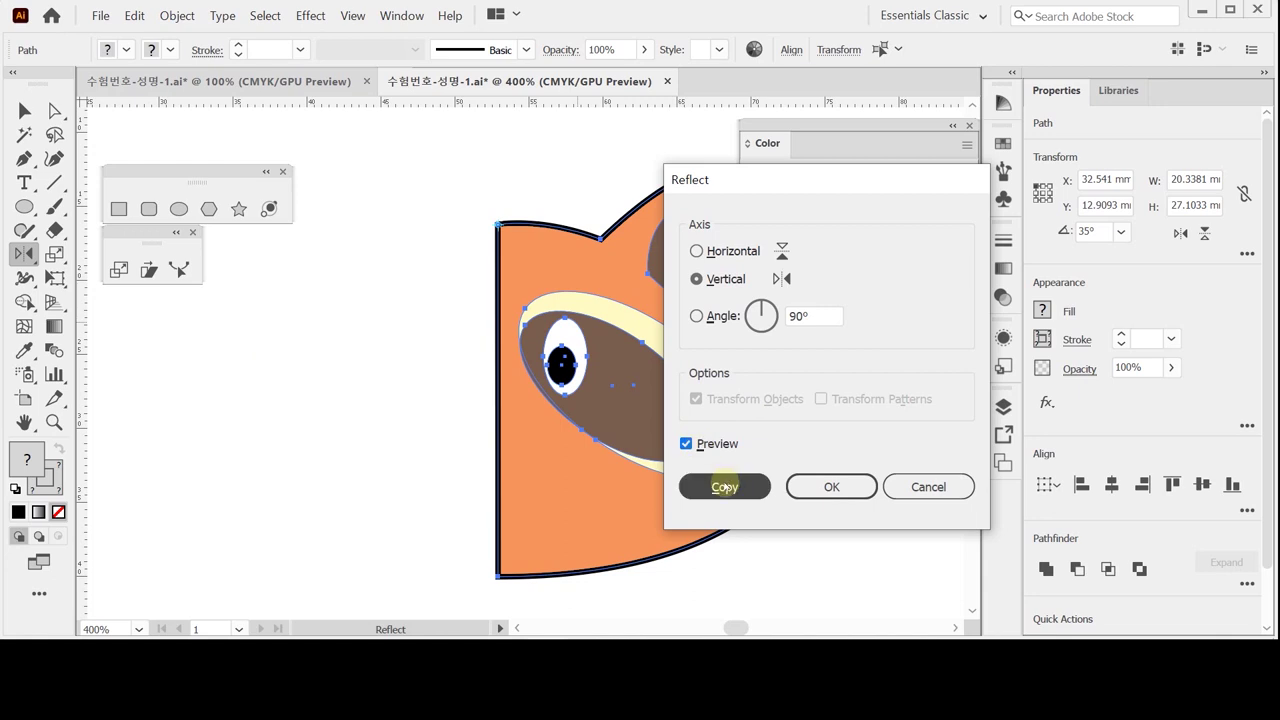
pyautogui.click(723, 486)
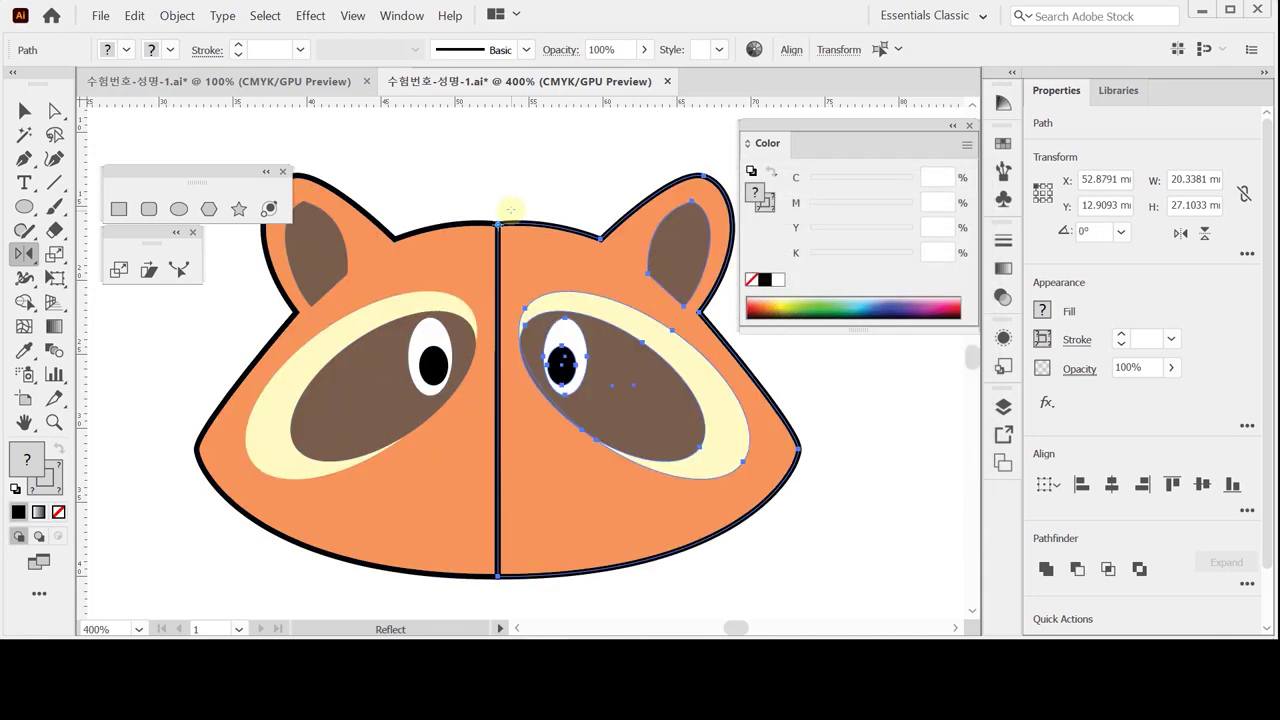
# Step: Try to unite the left and right orange face halves into a single shape
pyautogui.press('v')
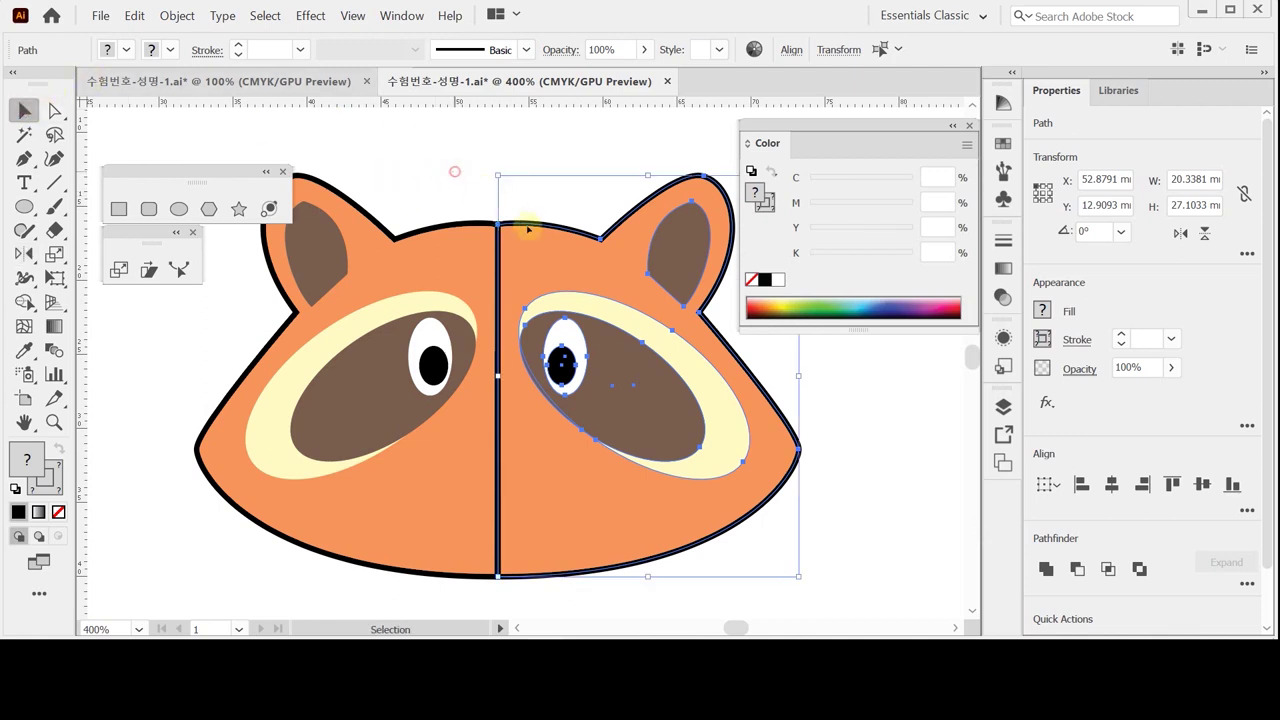
pyautogui.click(527, 248)
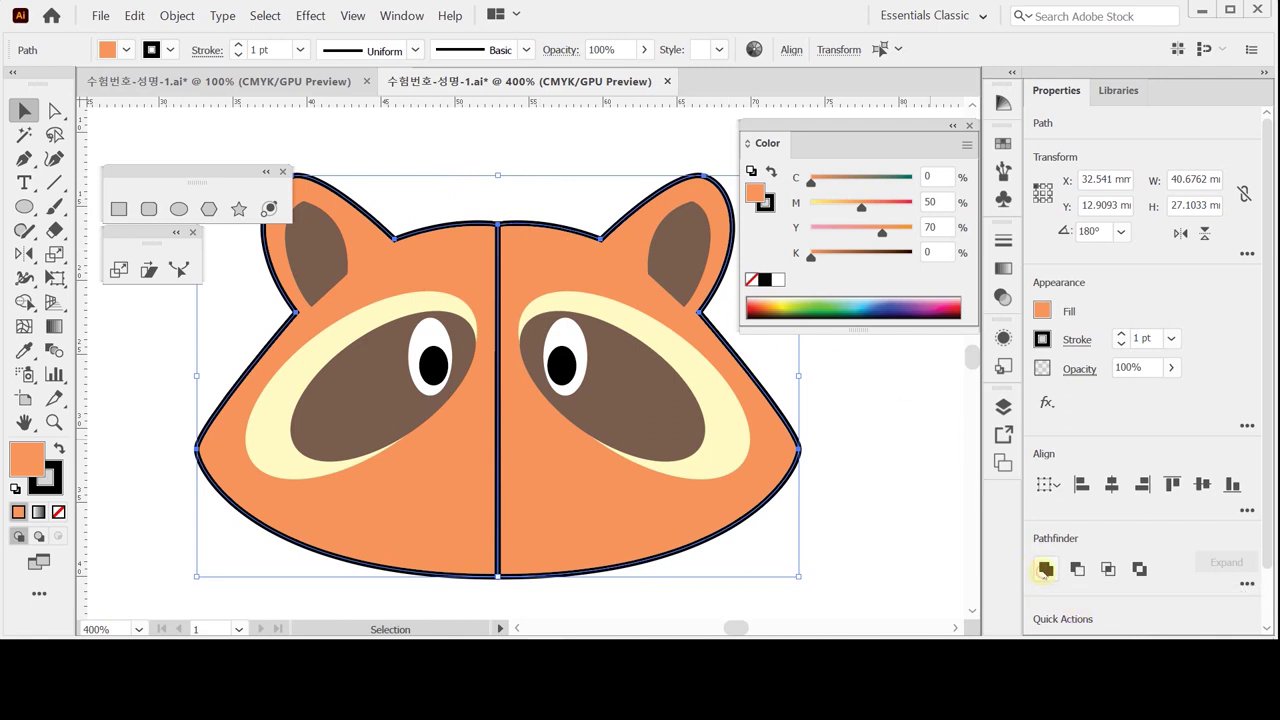
pyautogui.click(1045, 569)
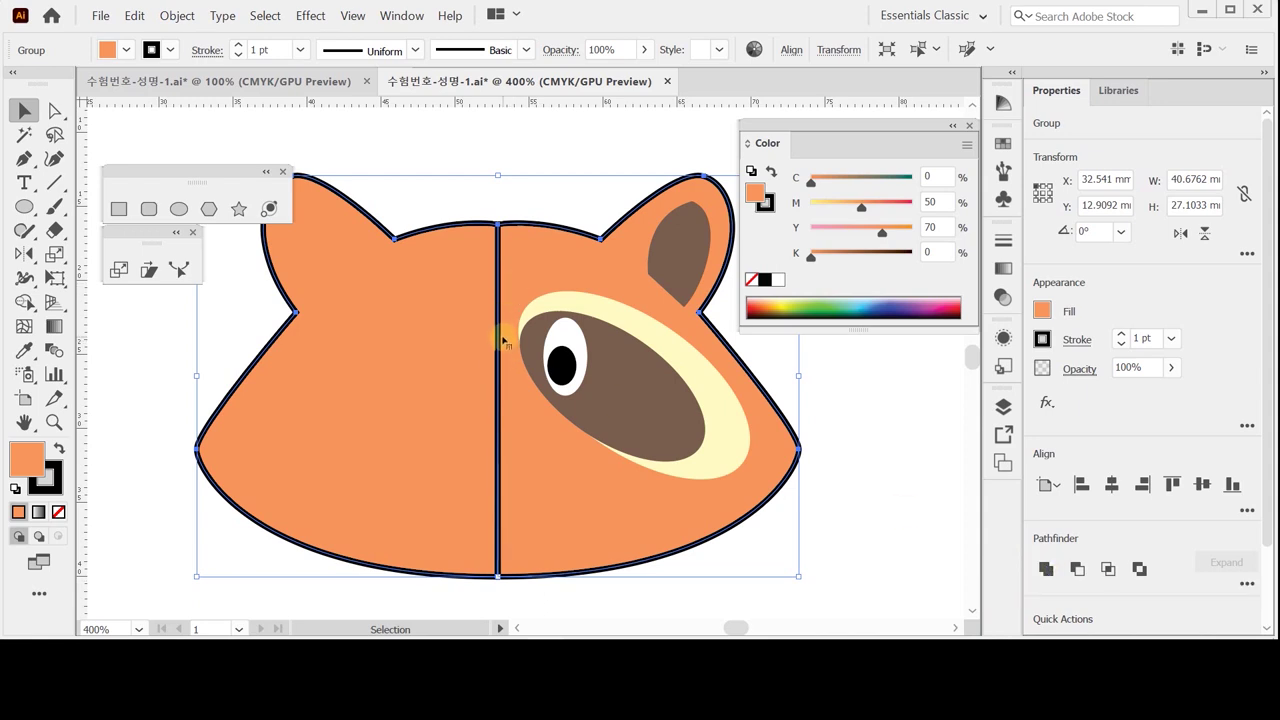
pyautogui.hotkey('ctrl', 'z')
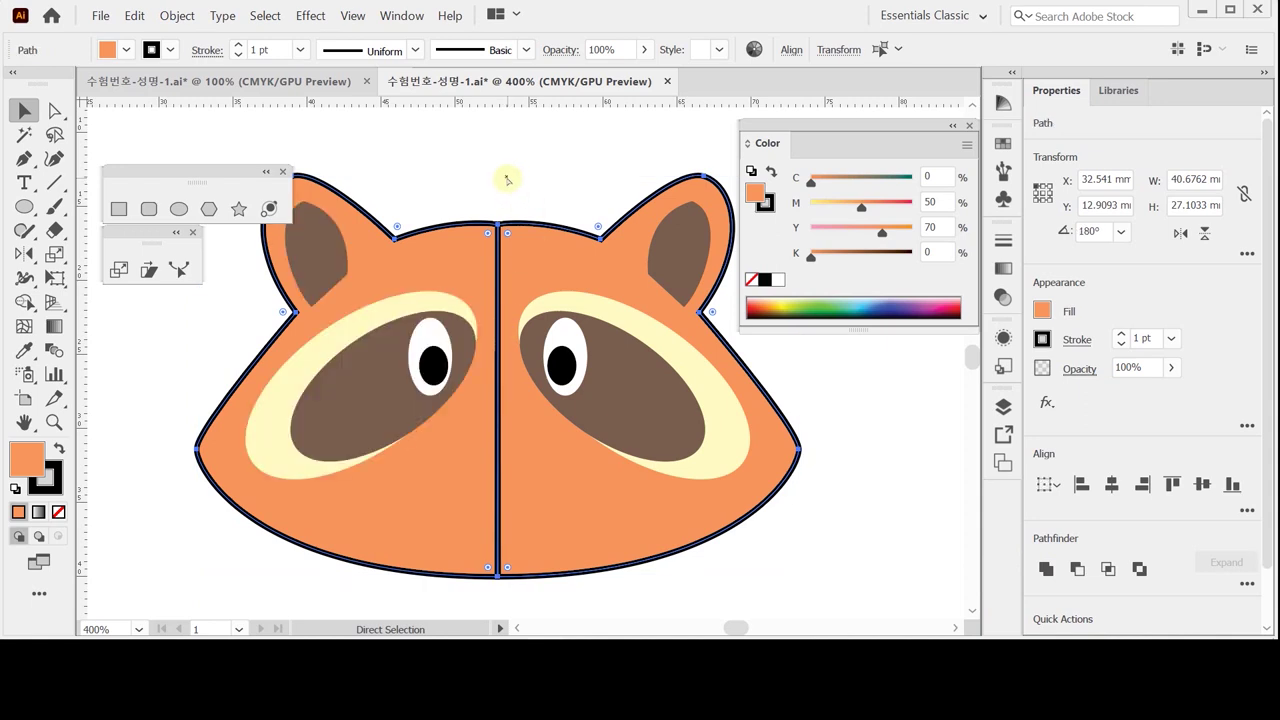
# Step: In outline view, select the anchor points along the face's centre seam and average them onto one vertical line
pyautogui.hotkey('ctrl', 'y')
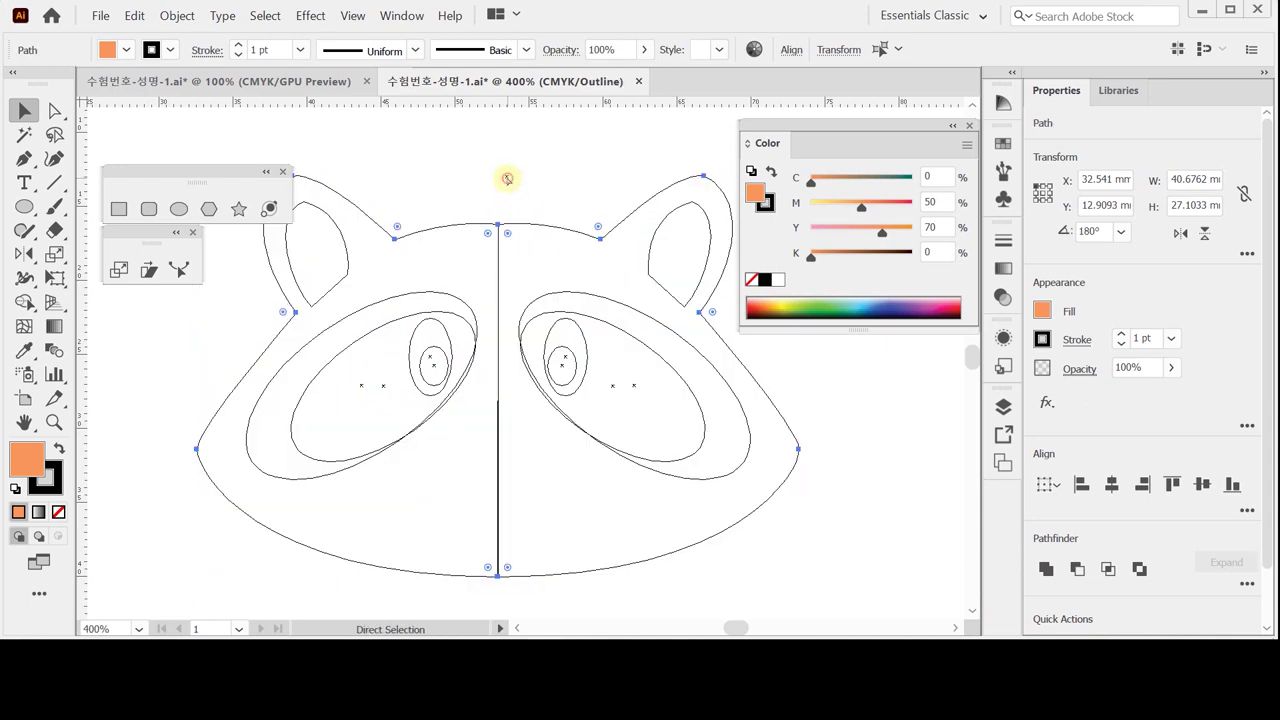
pyautogui.click(507, 179)
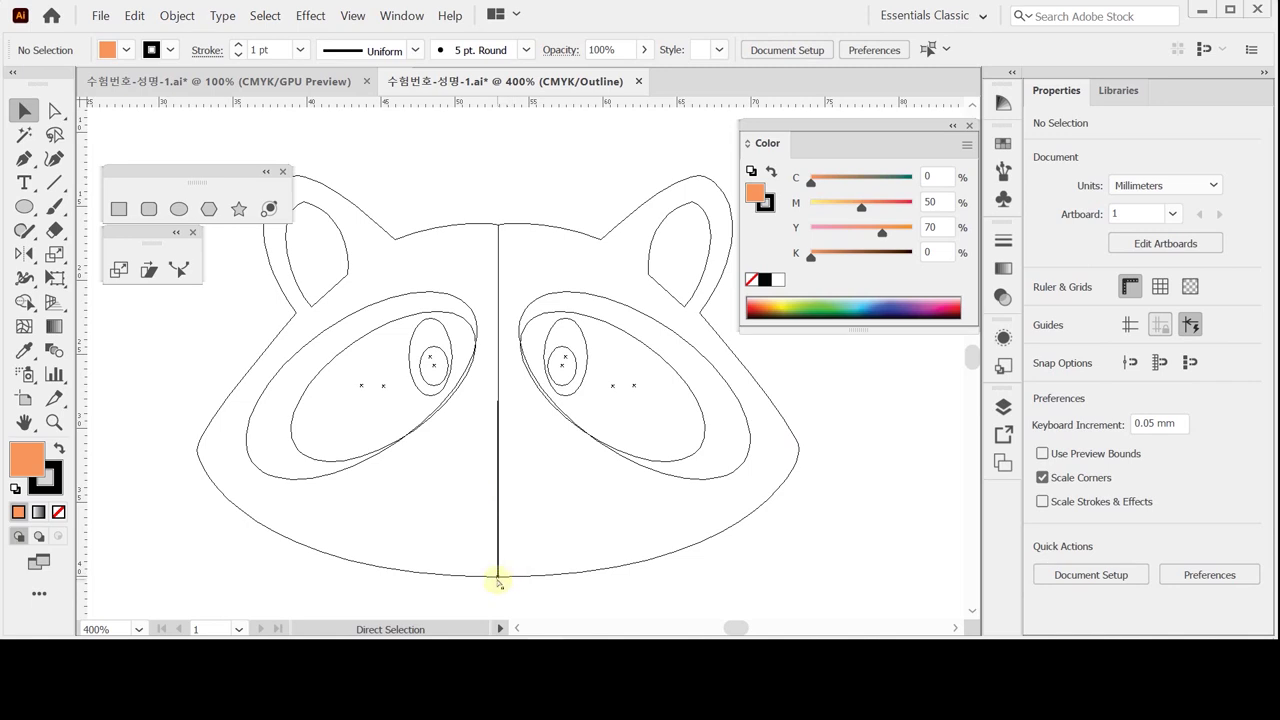
pyautogui.press('a')
pyautogui.moveTo(486, 200); pyautogui.dragTo(509, 586)
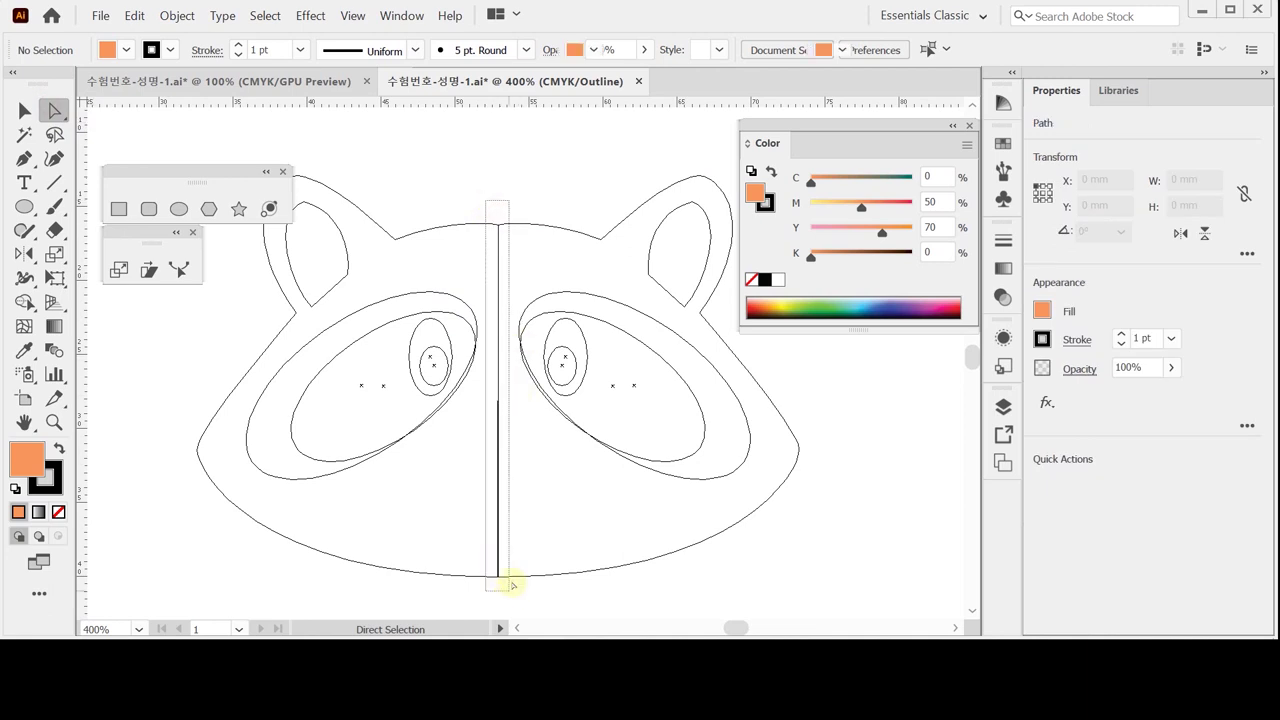
pyautogui.rightClick(515, 177)
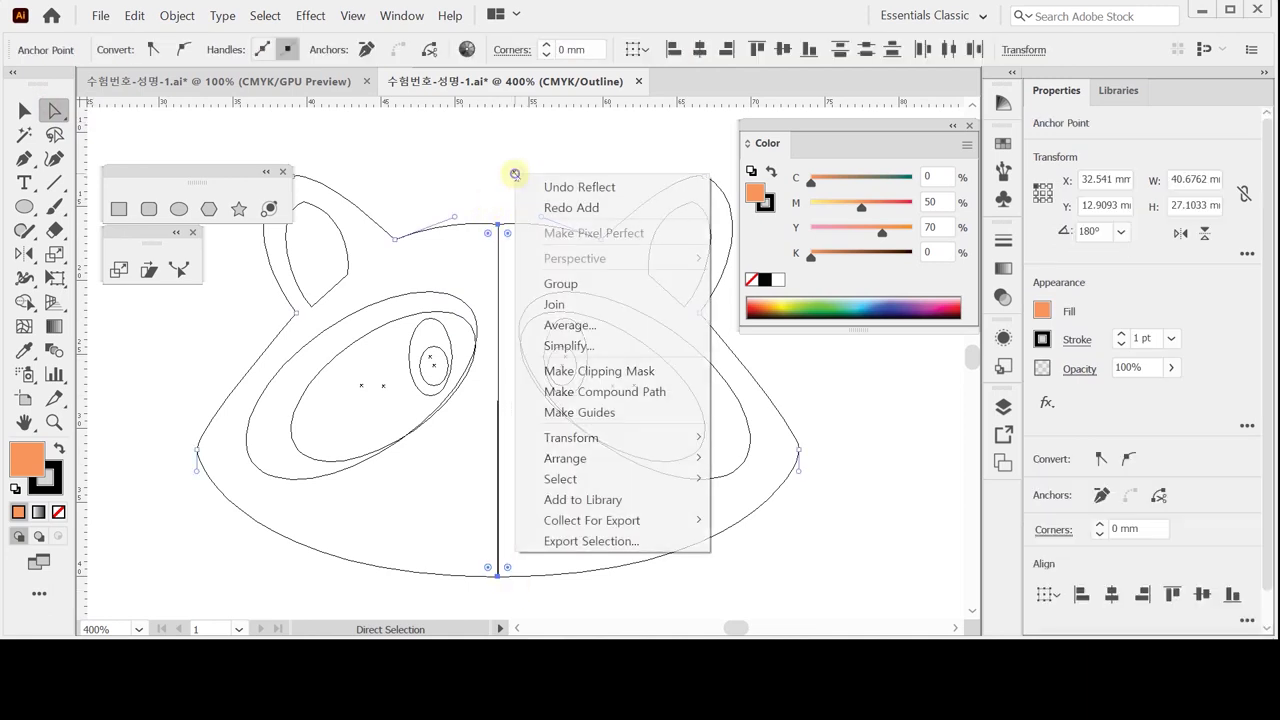
pyautogui.click(594, 326)
pyautogui.click(662, 336)
pyautogui.click(671, 415)
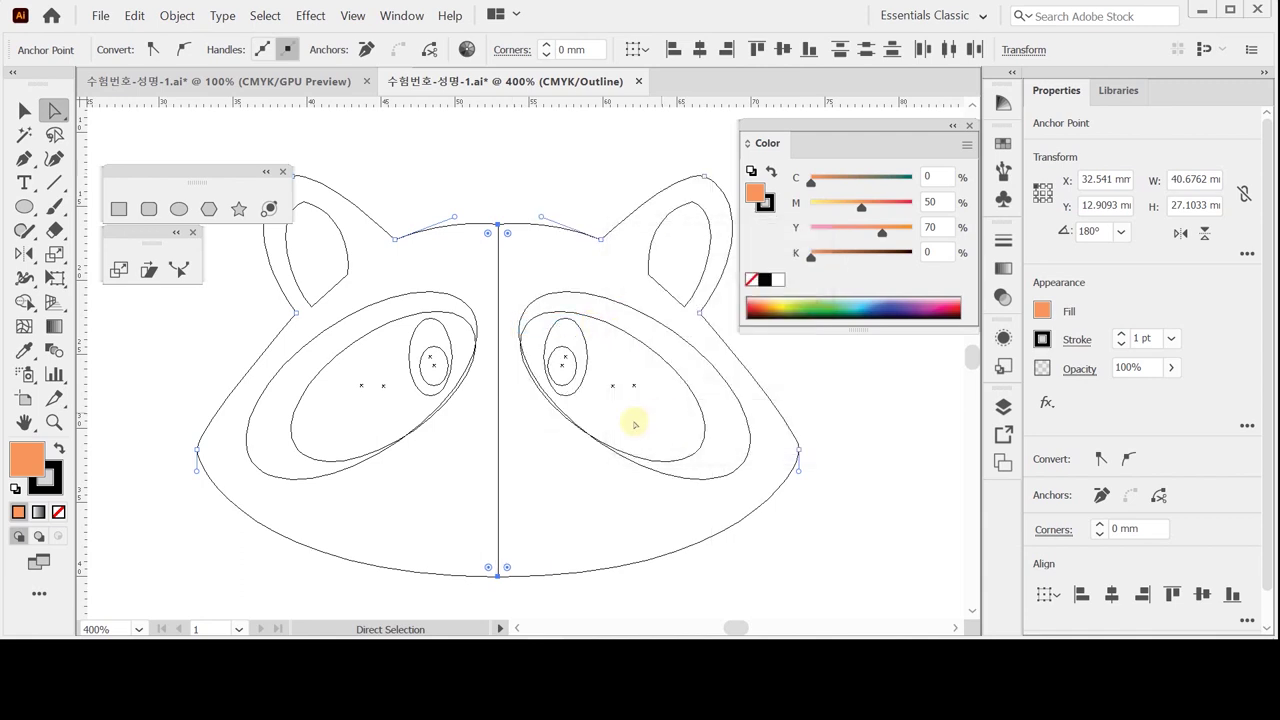
# Step: Select both face halves, unite them into a single shape and return to the full-colour preview
pyautogui.click(499, 555)
pyautogui.moveTo(499, 556); pyautogui.dragTo(500, 578)
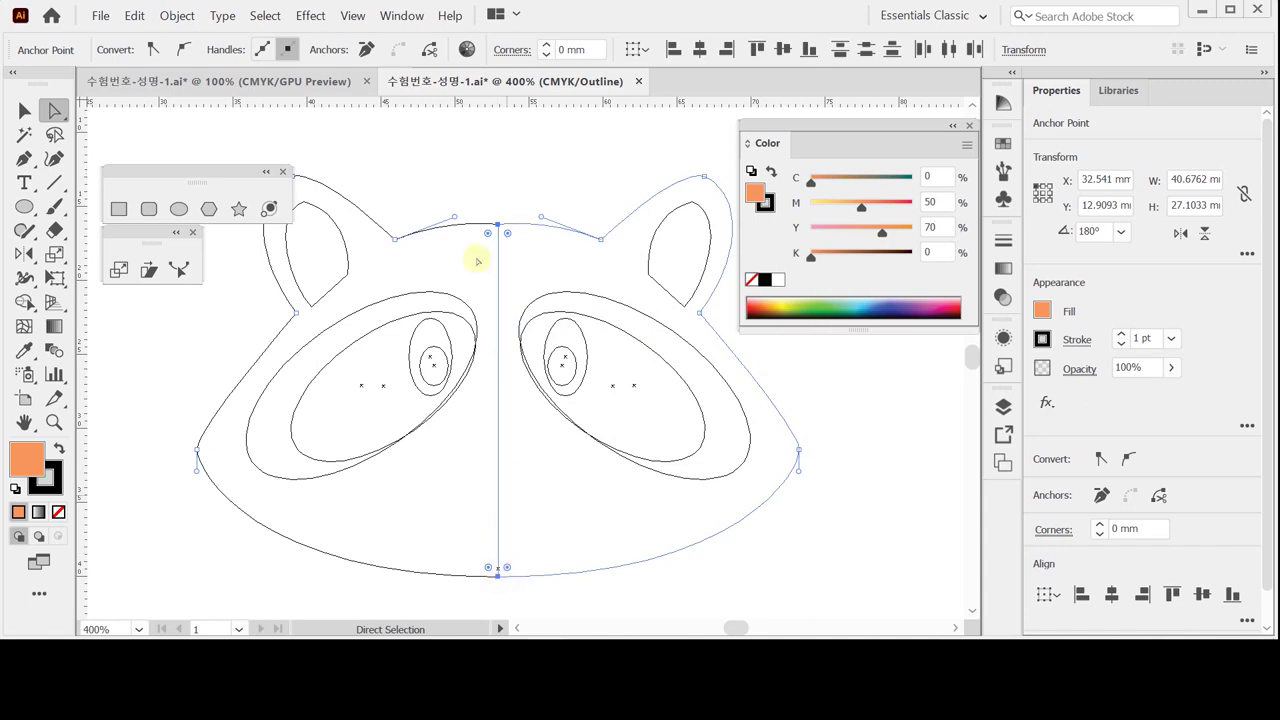
pyautogui.hotkey('ctrl', 'a')
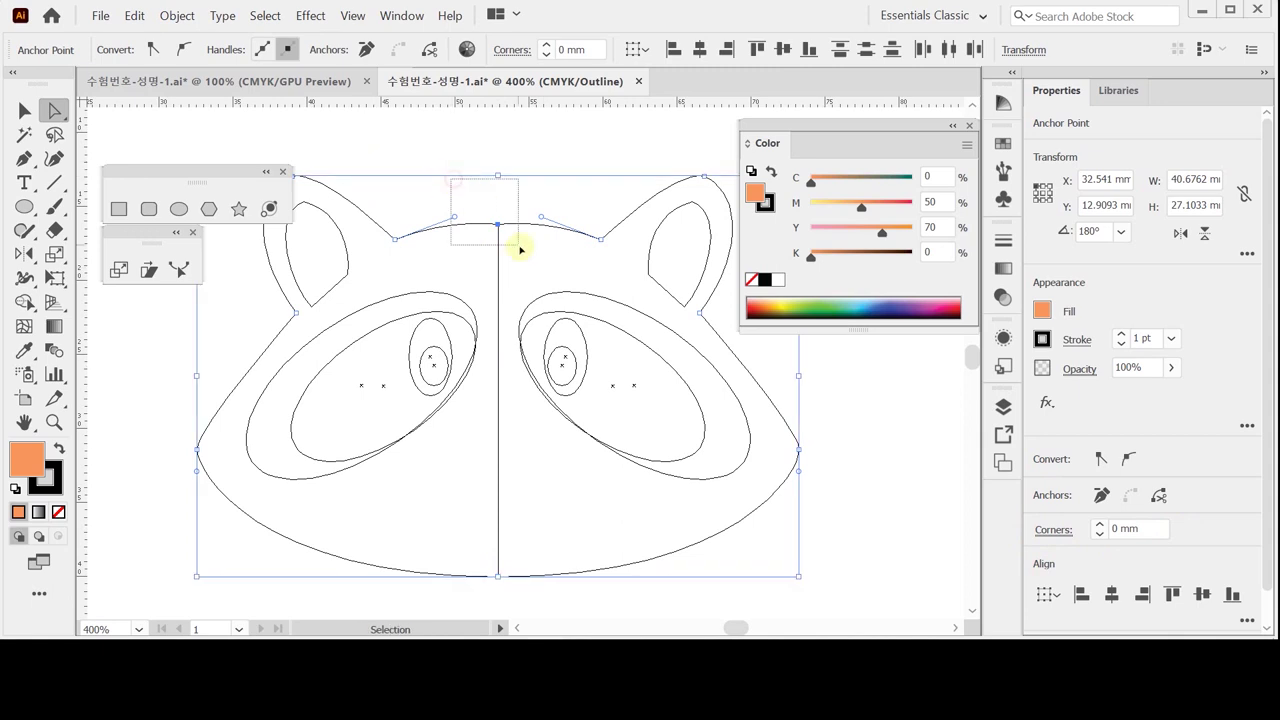
pyautogui.hotkey('ctrl', 'a')
pyautogui.click(1046, 570)
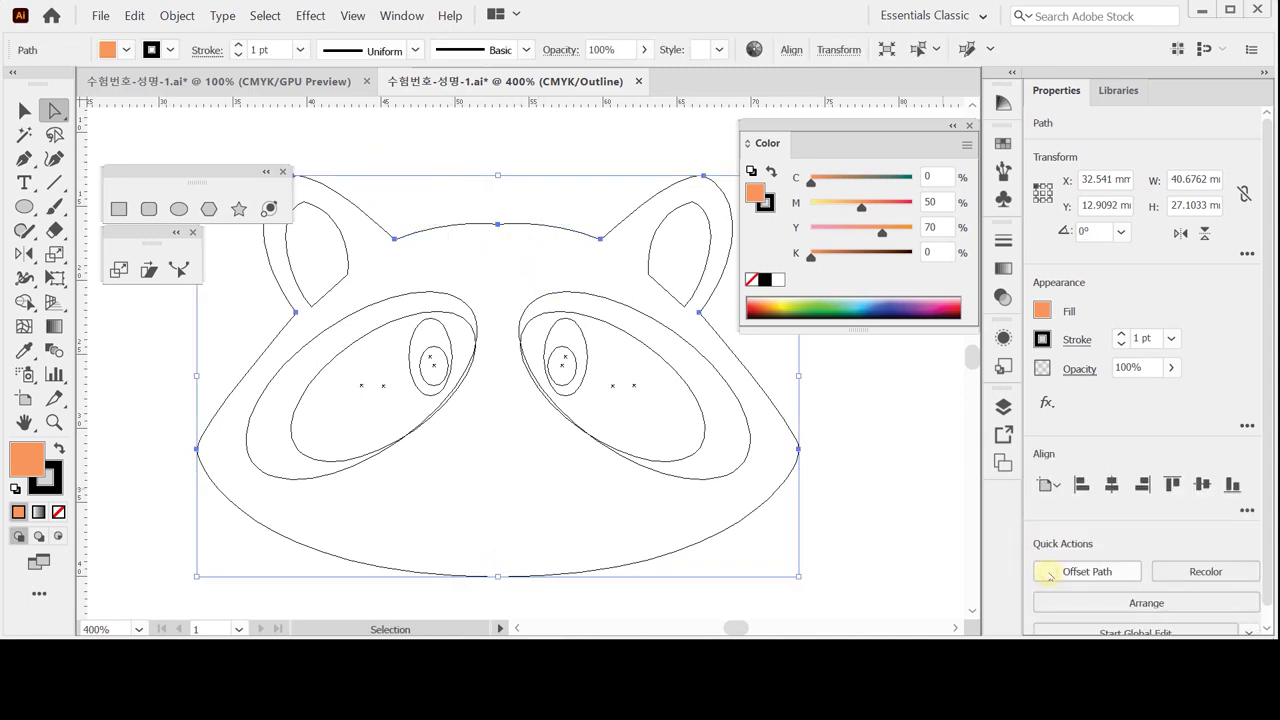
pyautogui.press('a')
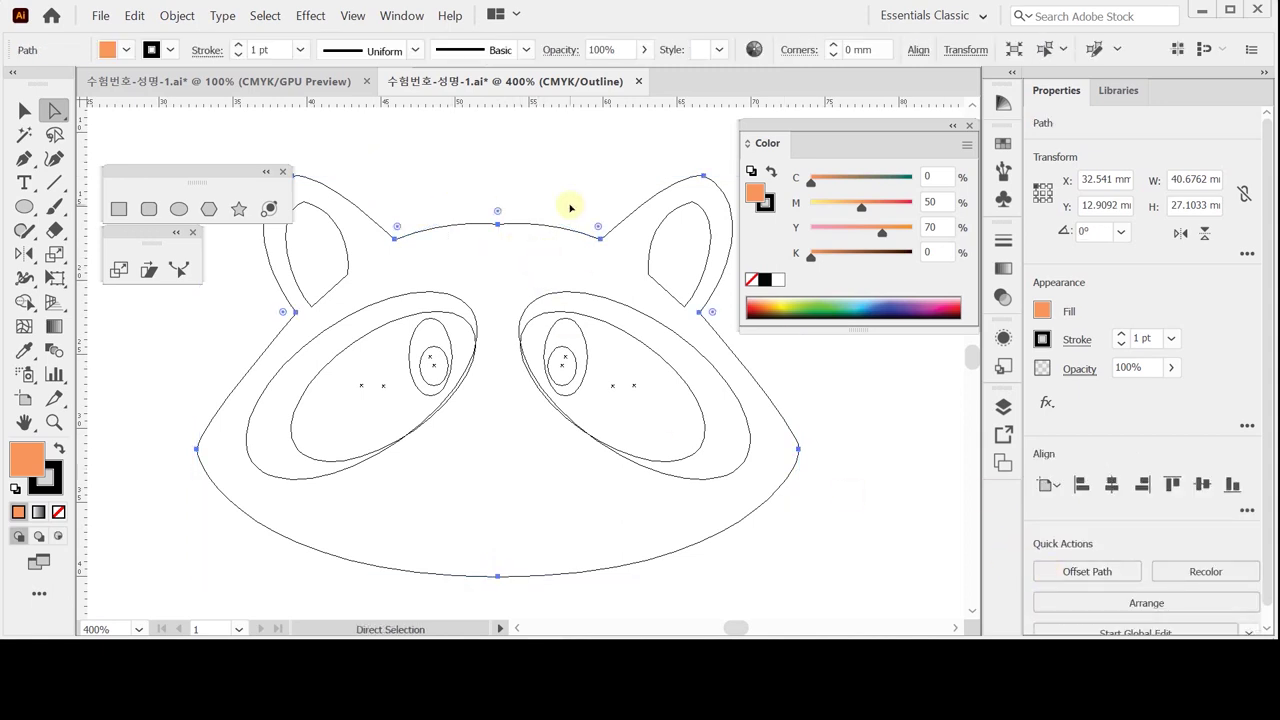
pyautogui.hotkey('ctrl', 'y')
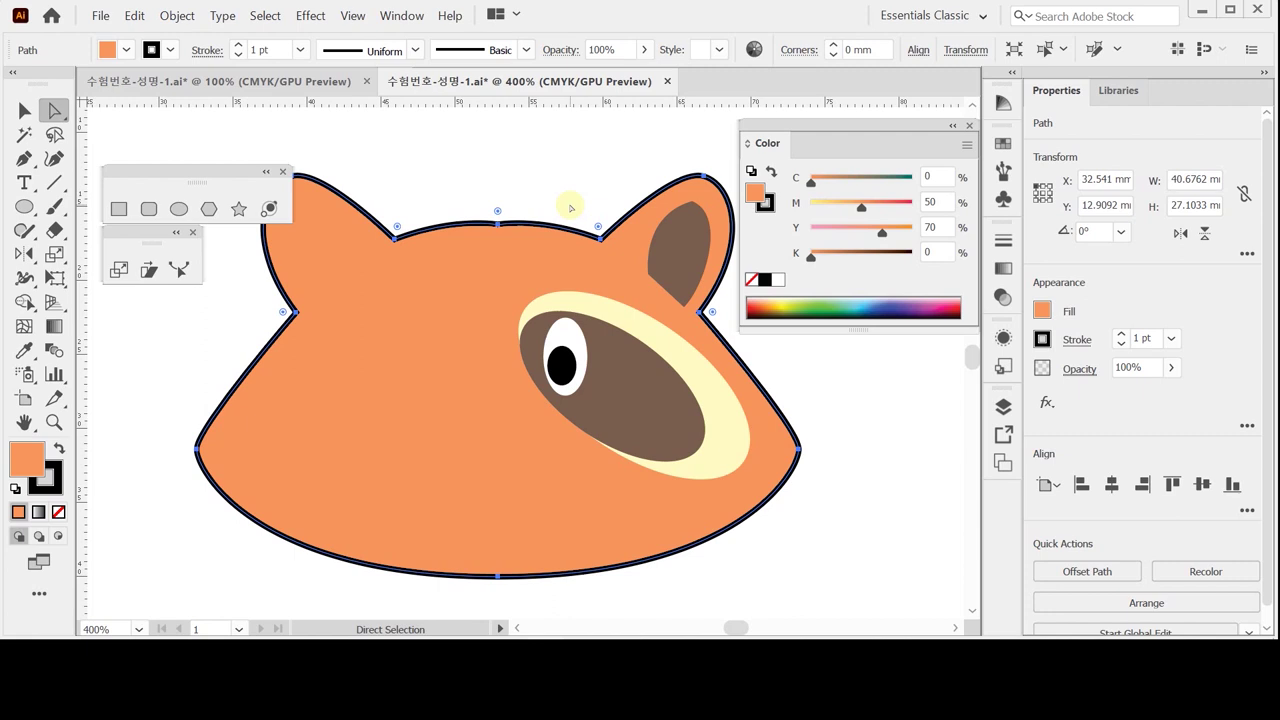
# Step: Send the united orange face shape to the back, behind the ears' inner shapes and eyes
pyautogui.rightClick(405, 262)
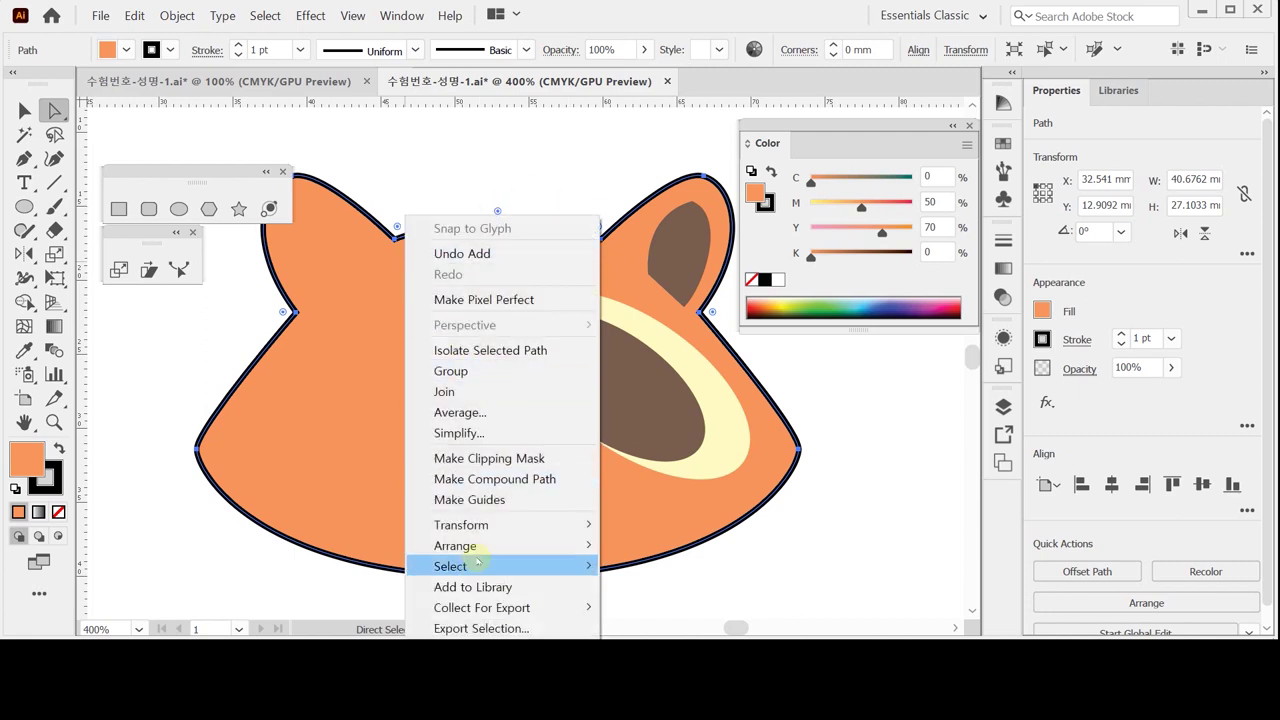
pyautogui.moveTo(460, 545)
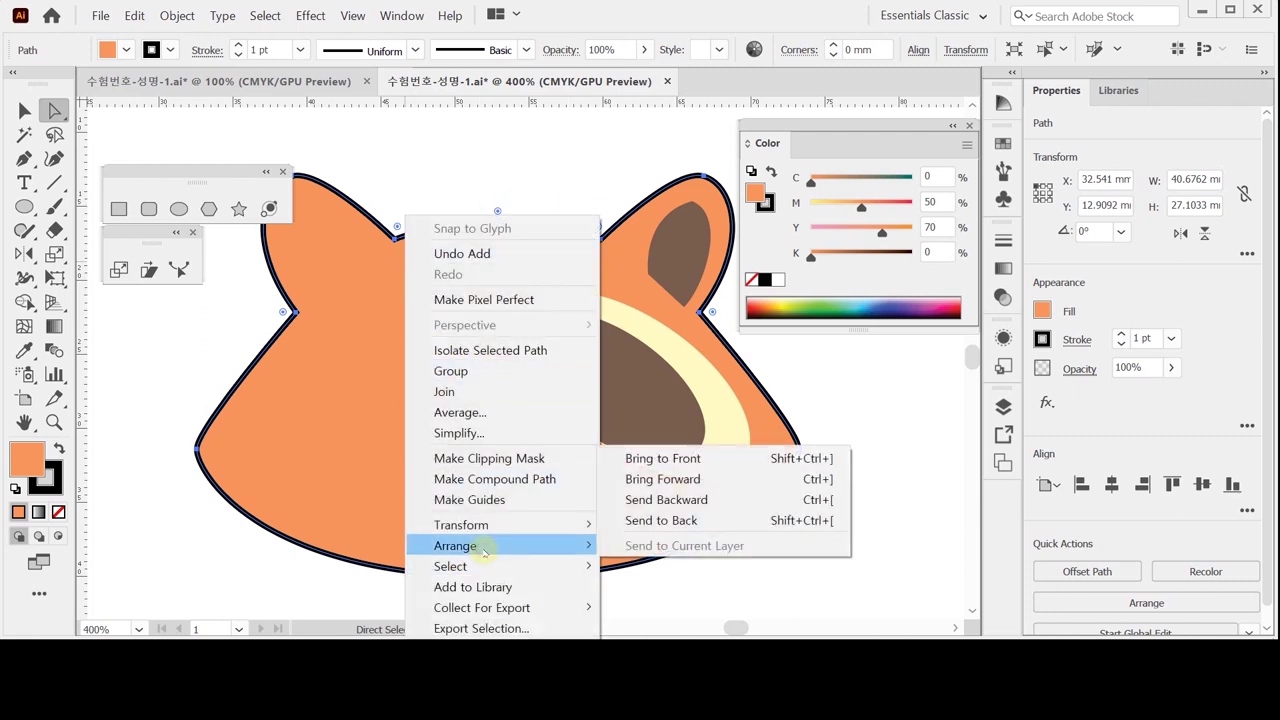
pyautogui.click(679, 521)
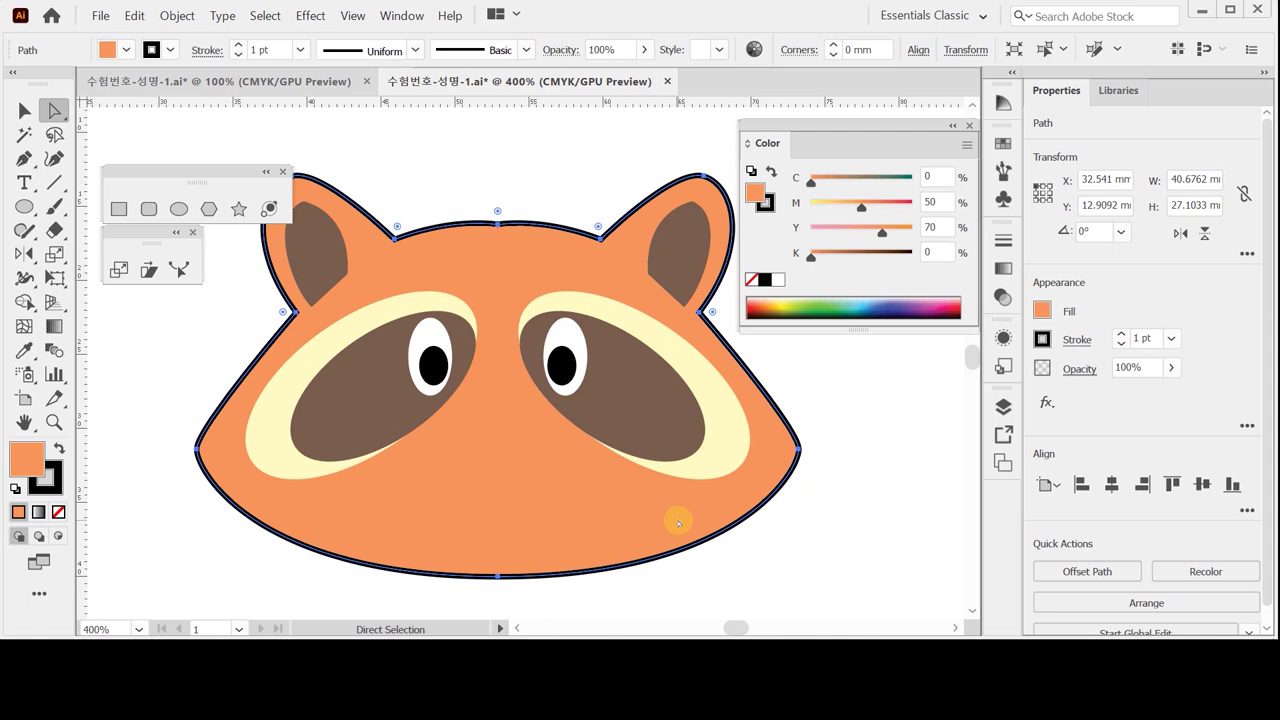
# Step: Show the guides again and create a 22 × 14 mm ellipse centred on the wide muzzle guide outline
pyautogui.hotkey('ctrl', ';')
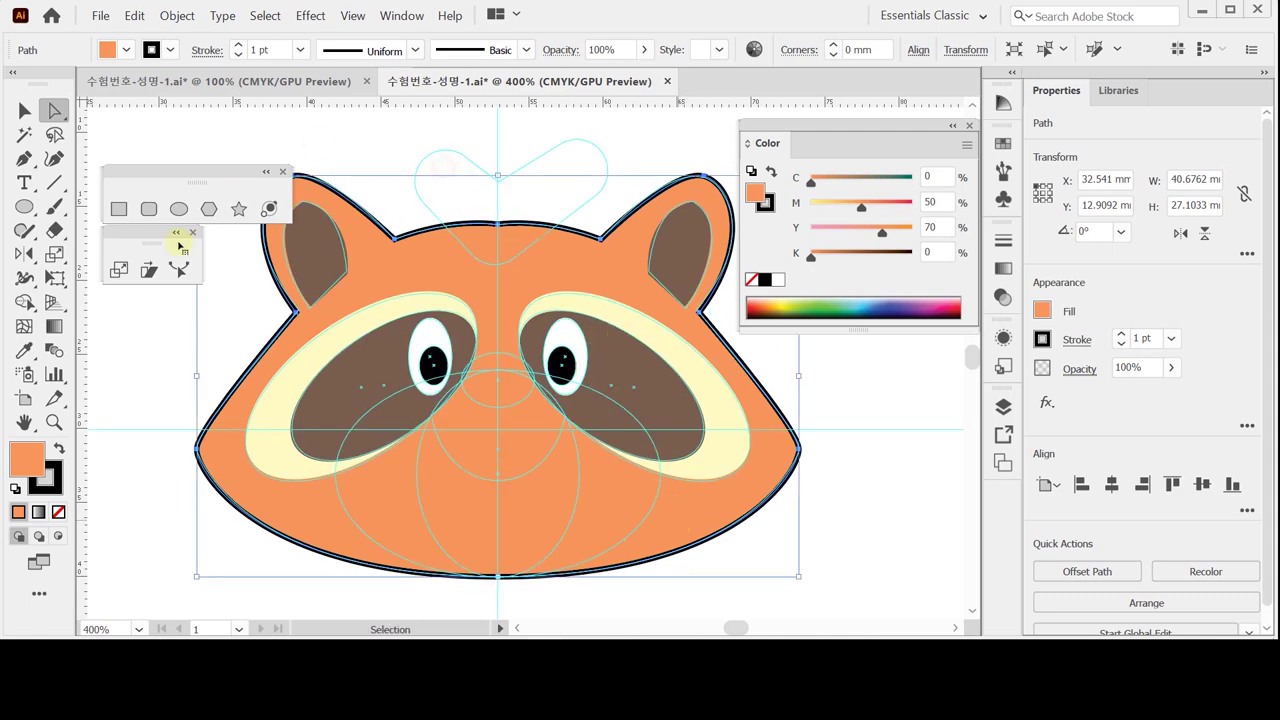
pyautogui.hotkey('ctrl', 'shift', 'a')
pyautogui.click(177, 209)
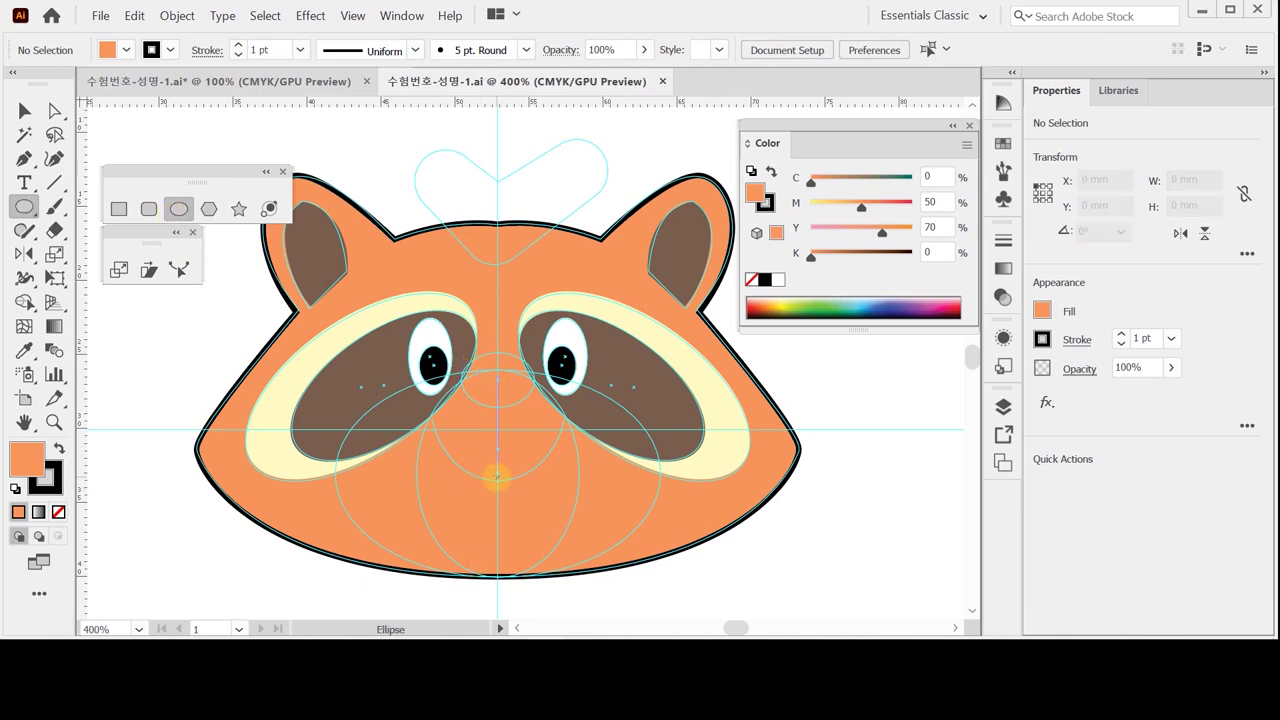
pyautogui.click(497, 477)
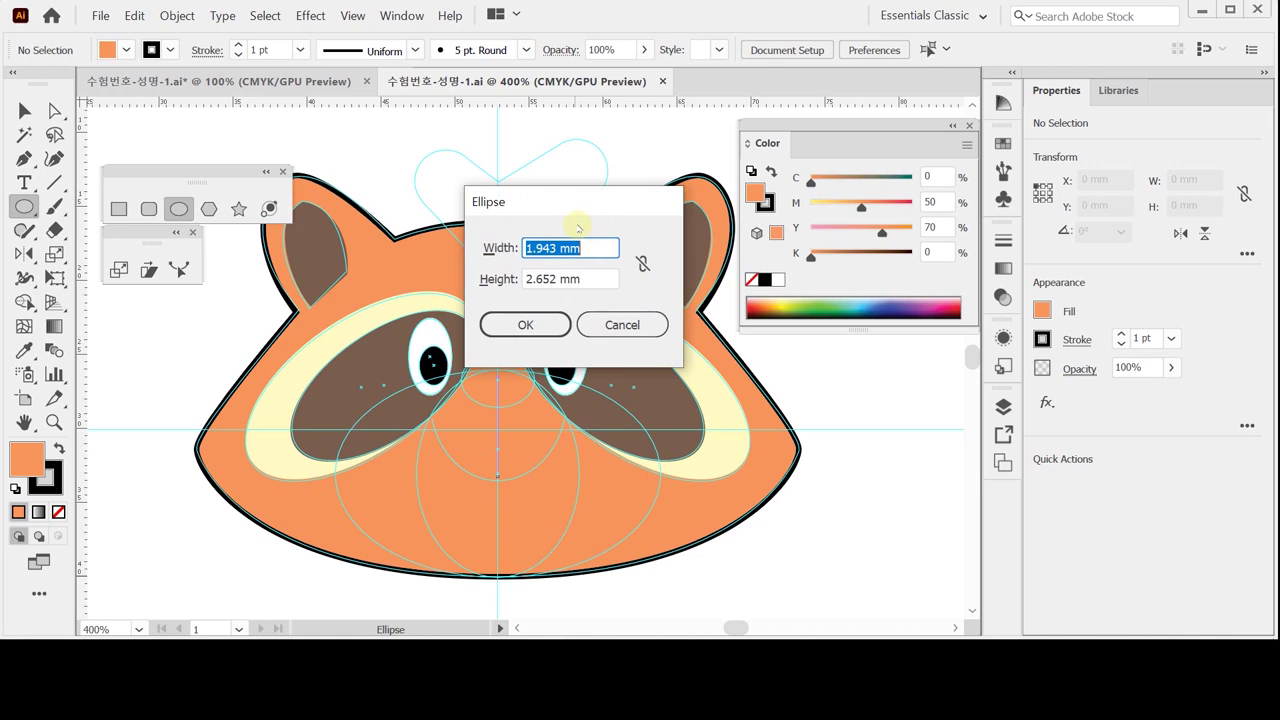
pyautogui.write('22')
pyautogui.press('Tab')
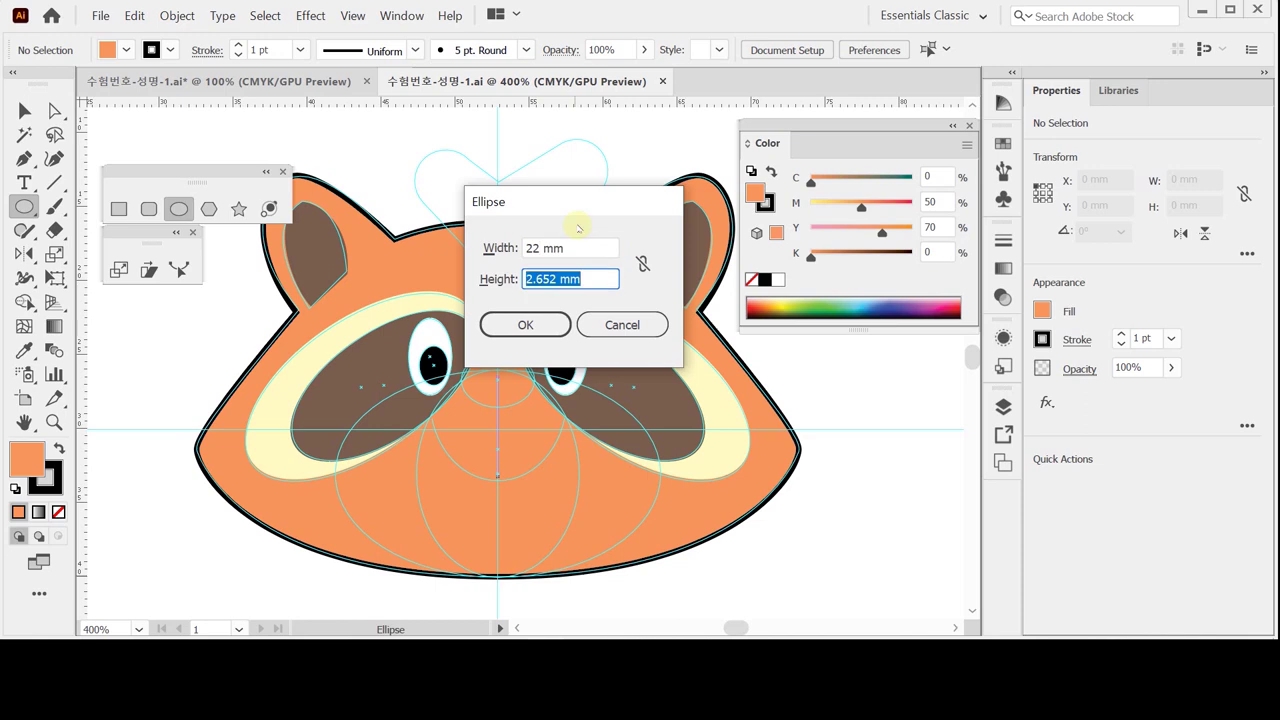
pyautogui.write('1')
pyautogui.write('8')
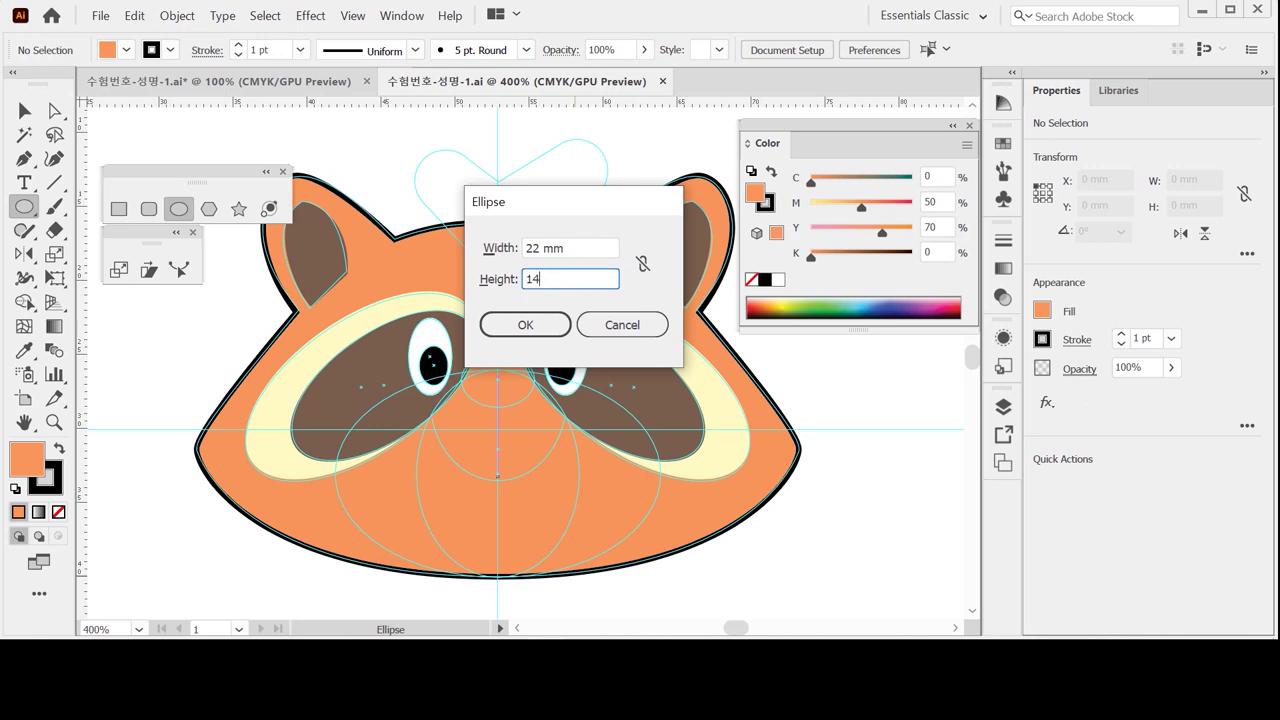
pyautogui.press('Escape')
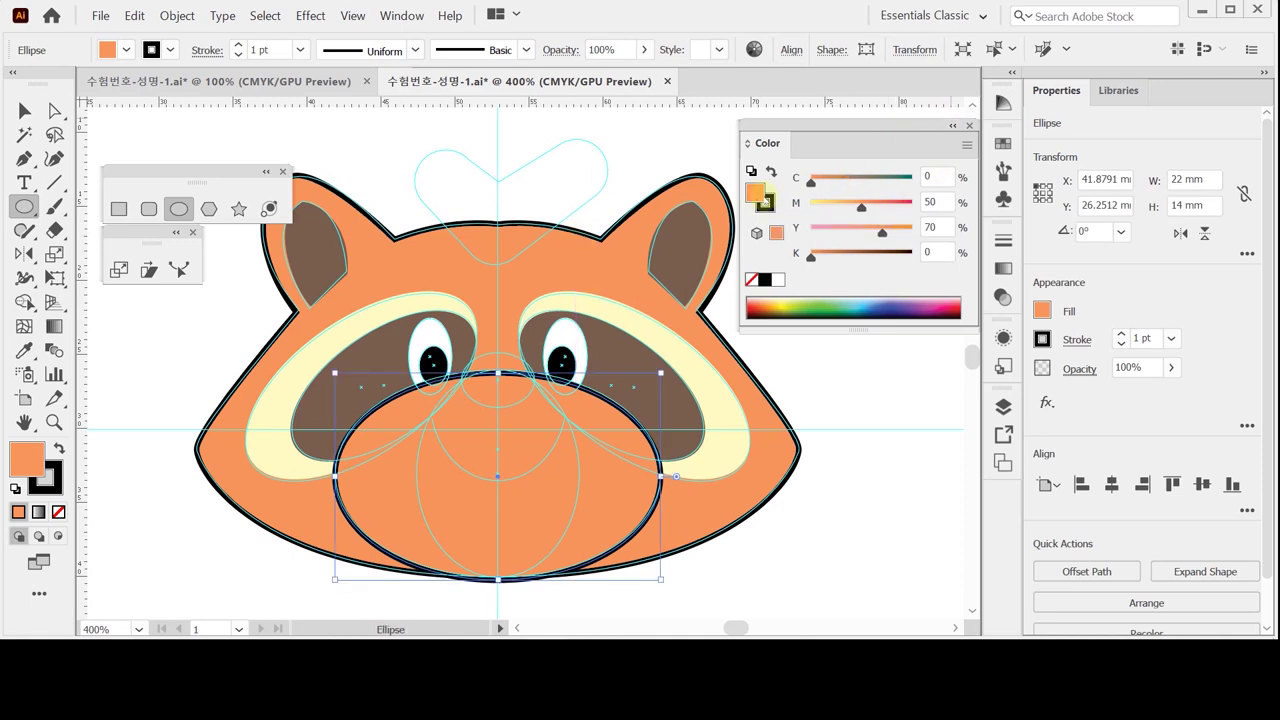
# Step: Fill the muzzle ellipse with C 0, M 0, Y 30, K 0 and match its strokeless appearance to the pale yellow eye patch
pyautogui.click(764, 279)
pyautogui.click(937, 227)
pyautogui.write('30')
pyautogui.press('Return')
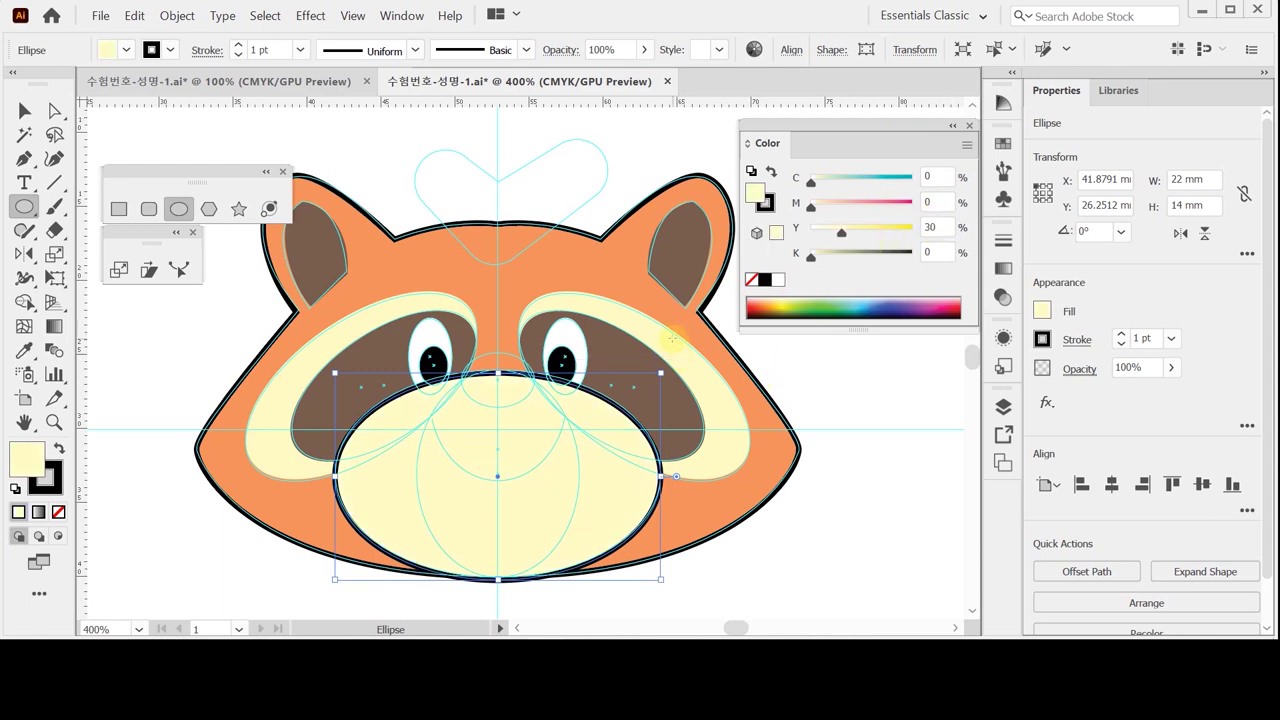
pyautogui.press('i')
pyautogui.click(664, 335)
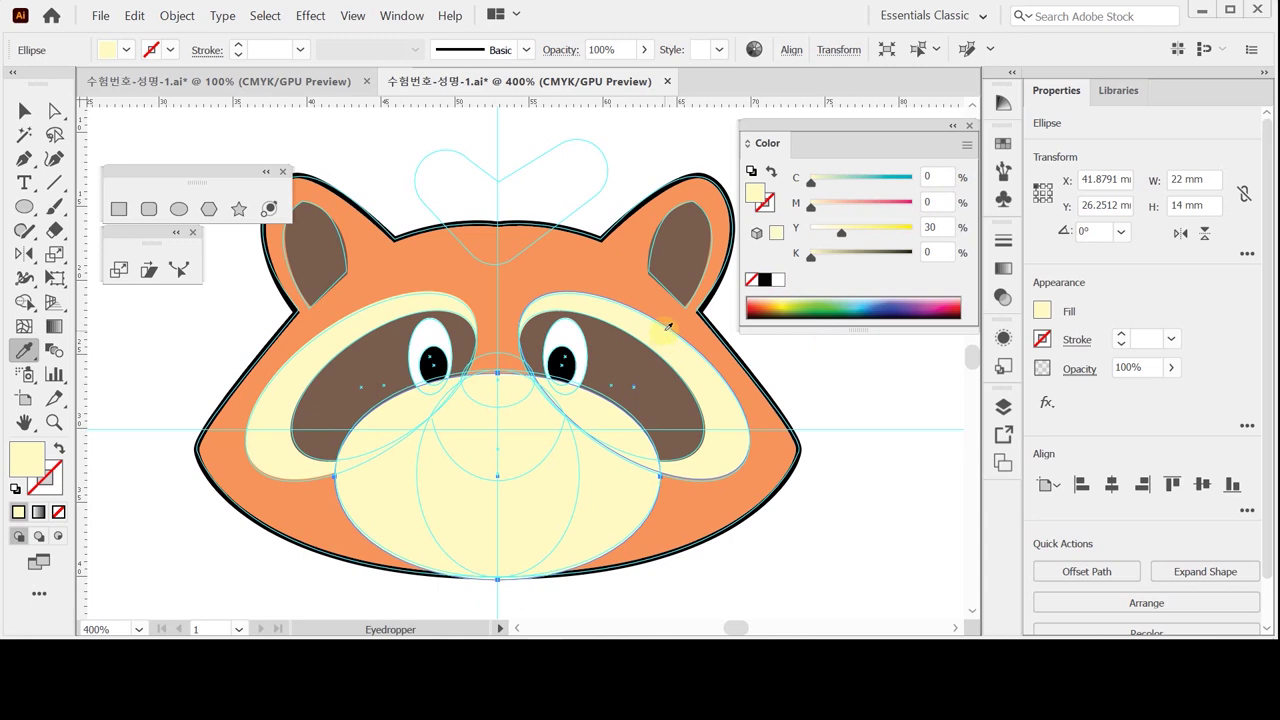
# Step: Nudge the muzzle ellipse up about 0.1 mm toward its guide outline
pyautogui.press('ctrl')
pyautogui.press('Up')
pyautogui.press('Up')
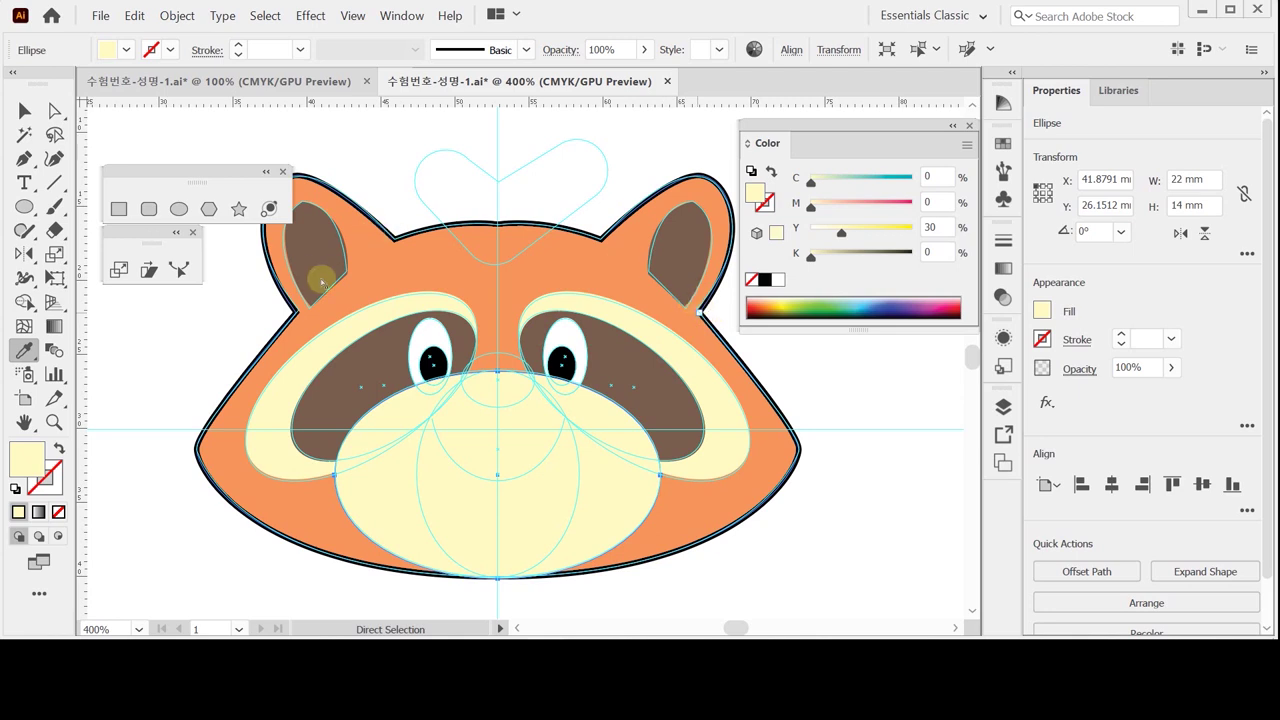
# Step: Save the document and create a copy of the muzzle ellipse scaled non-uniformly to 50% horizontal and 100% vertical
pyautogui.hotkey('ctrl', 's')
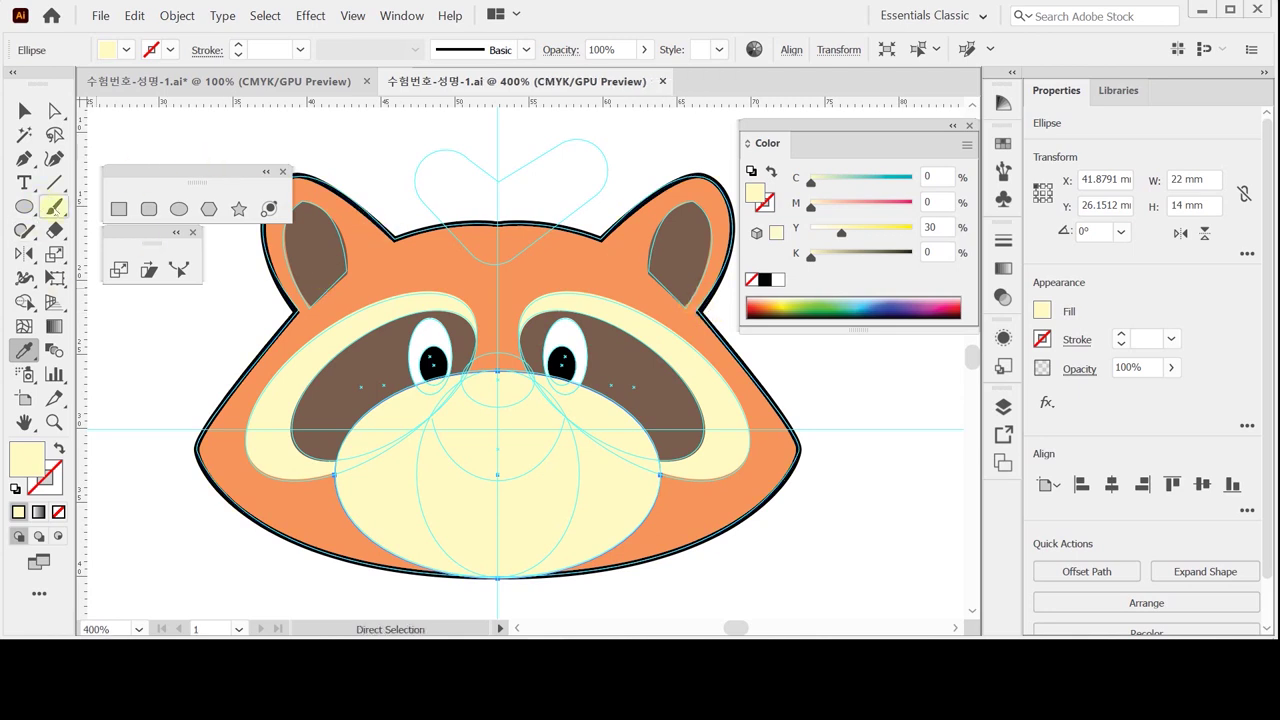
pyautogui.click(54, 254)
pyautogui.doubleClick(54, 254)
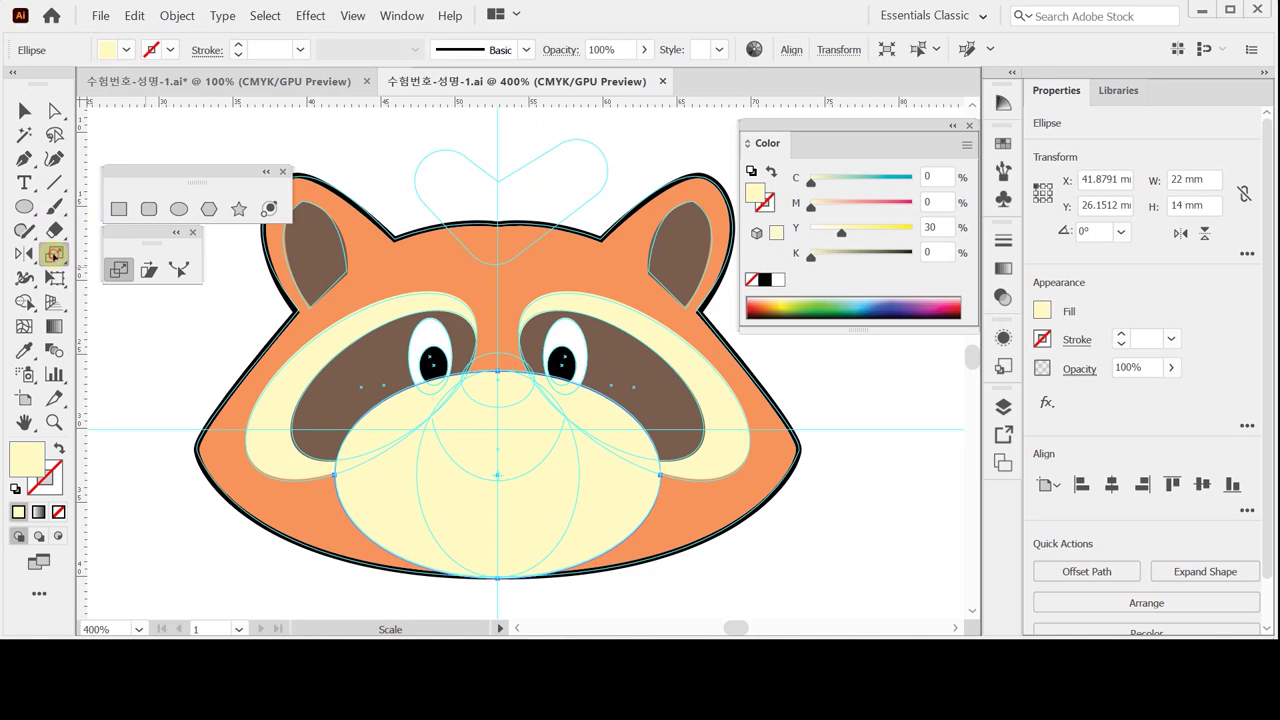
pyautogui.moveTo(756, 185); pyautogui.dragTo(759, 174)
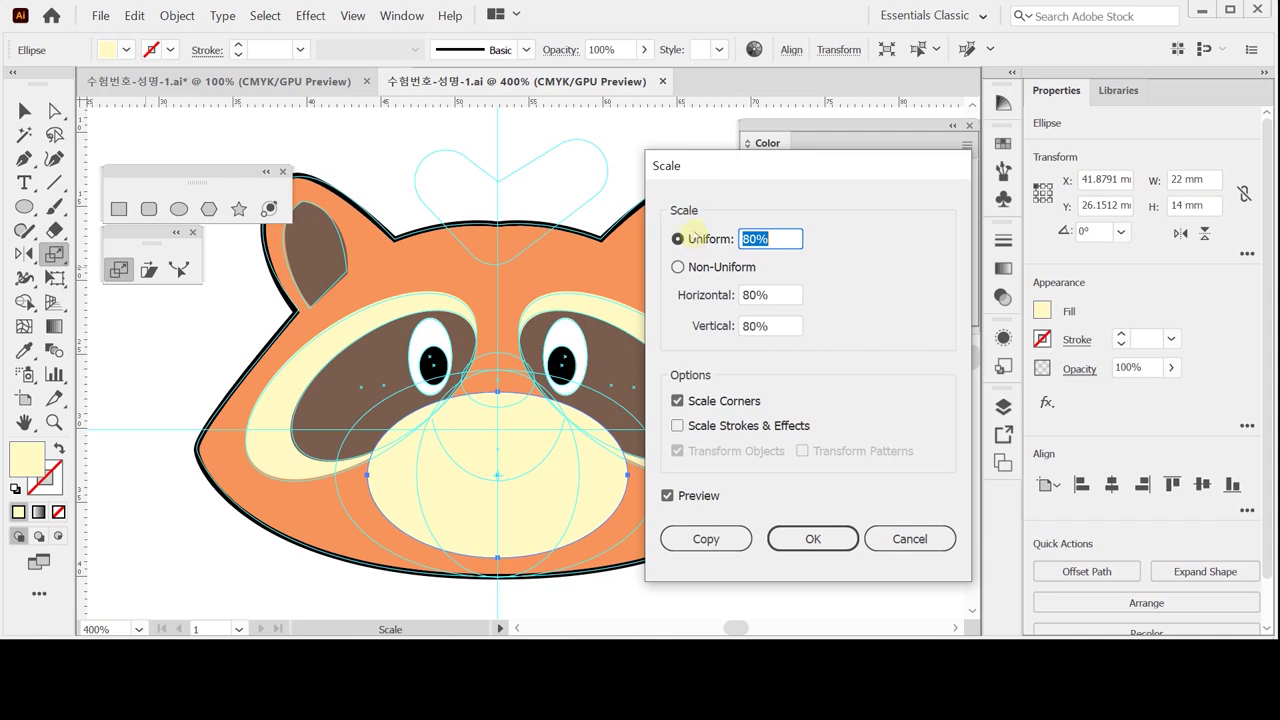
pyautogui.click(712, 295)
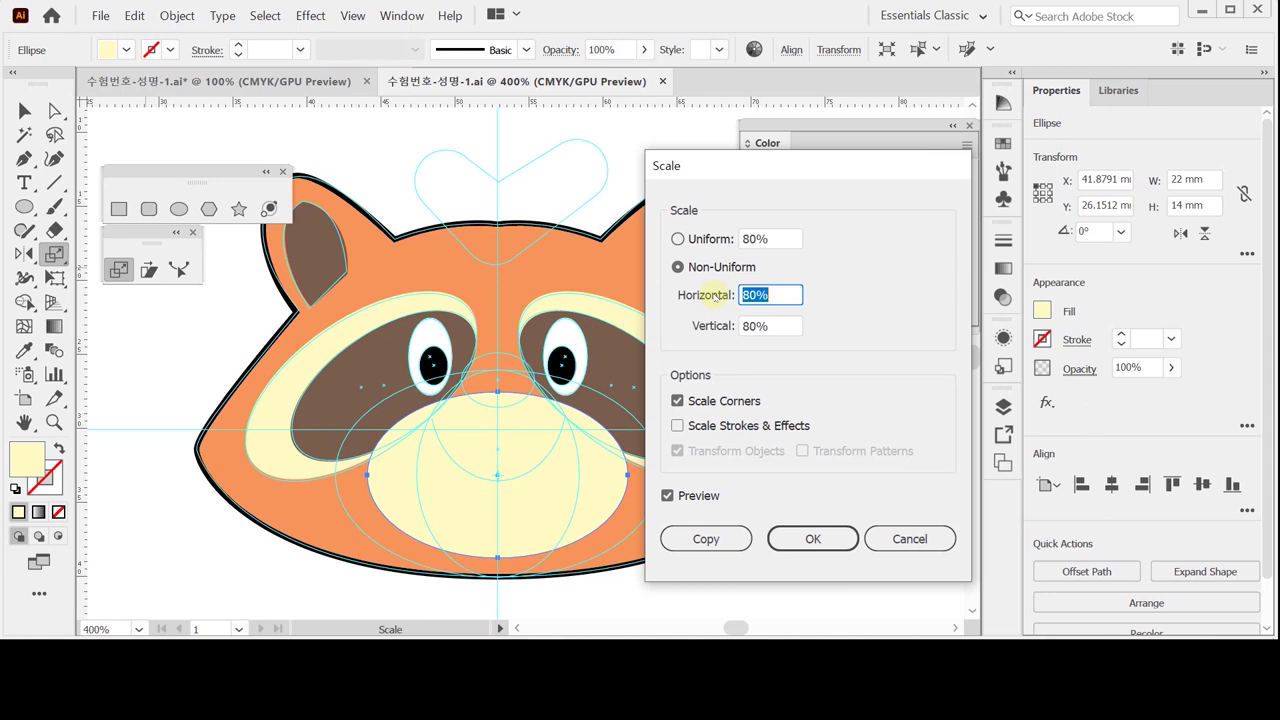
pyautogui.write('50')
pyautogui.press('Tab')
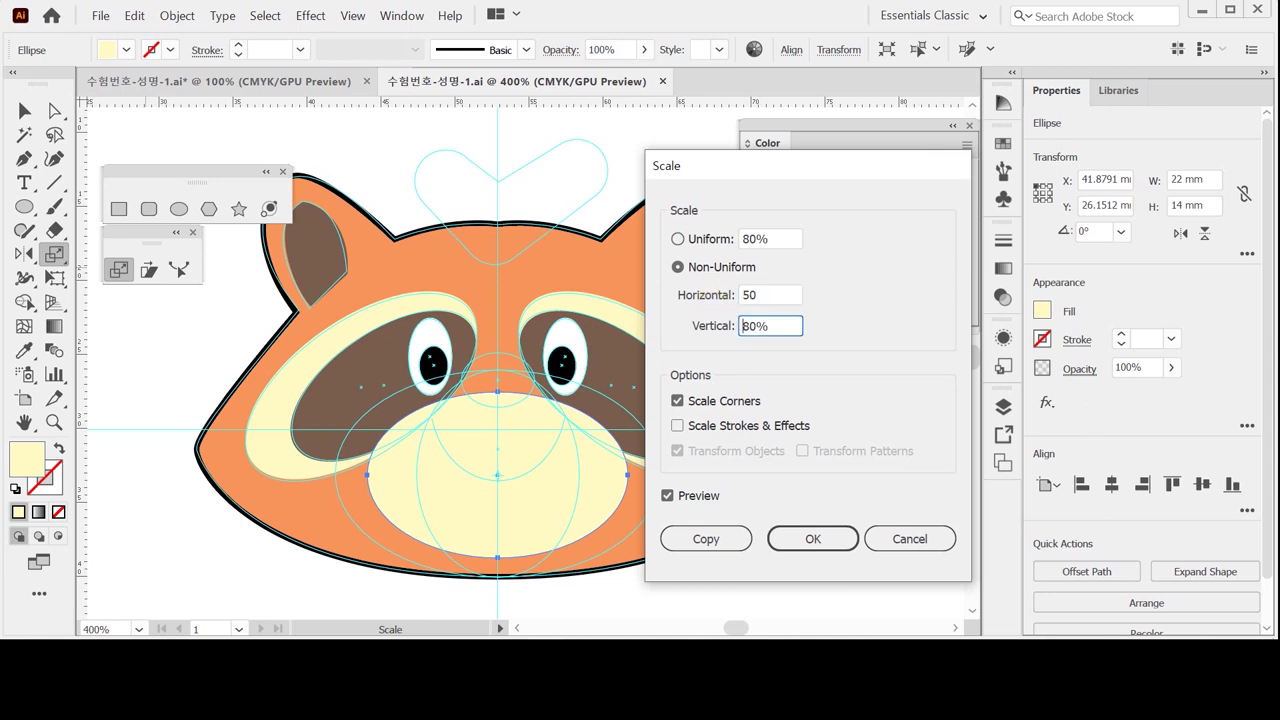
pyautogui.write('100')
pyautogui.press('Tab')
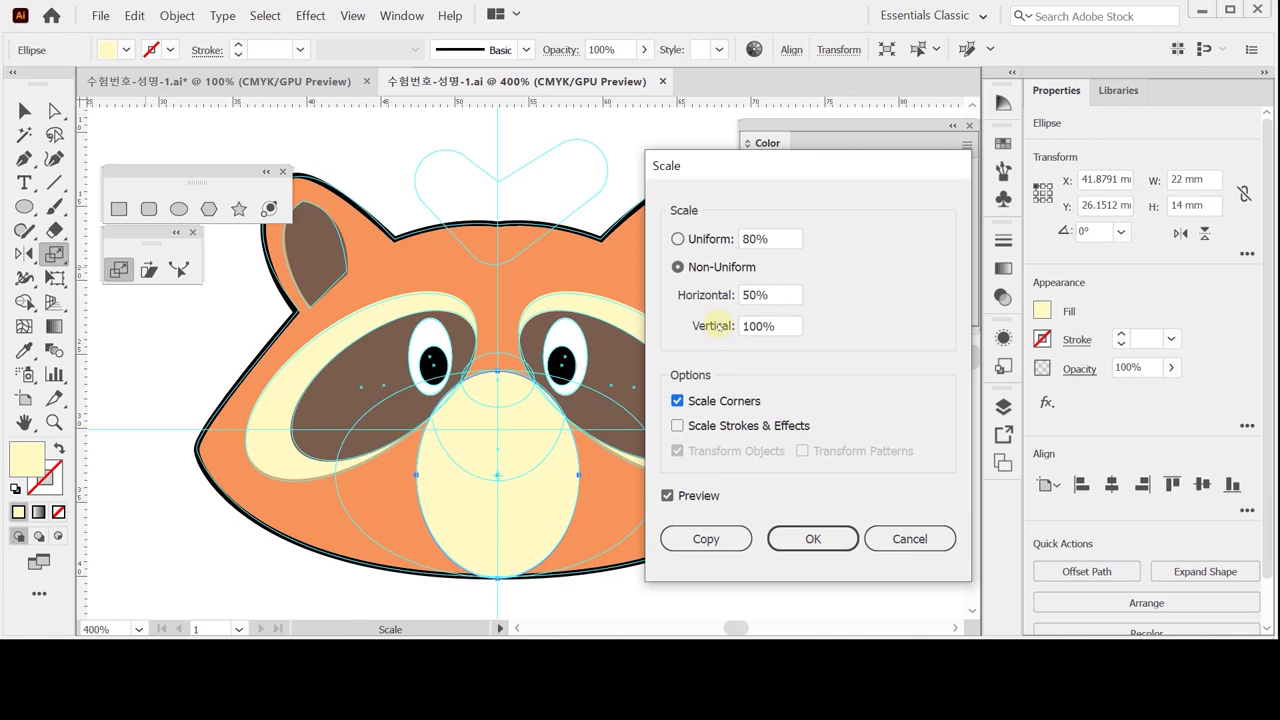
pyautogui.click(710, 538)
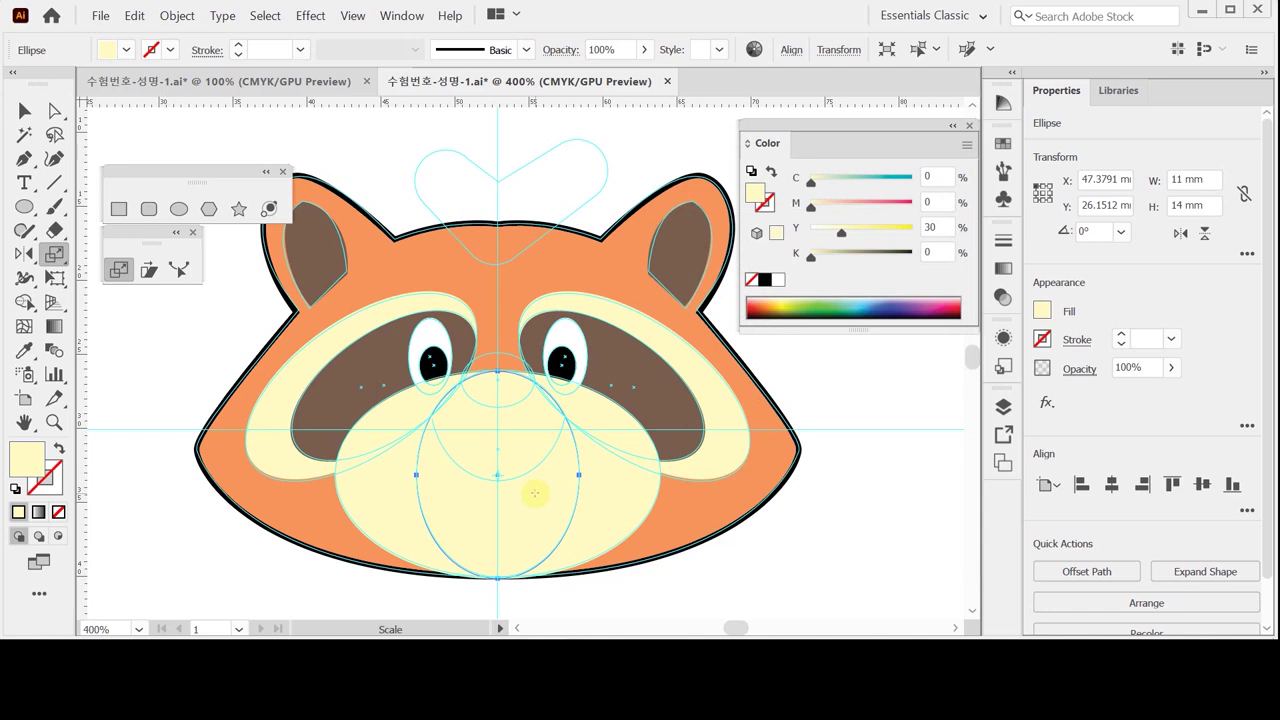
# Step: Fill the narrow ellipse copy in the muzzle with C 20, M 20, Y 40
pyautogui.doubleClick(939, 176)
pyautogui.write('20')
pyautogui.press('Tab')
pyautogui.write('20')
pyautogui.press('Tab')
pyautogui.write('40')
pyautogui.press('Return')
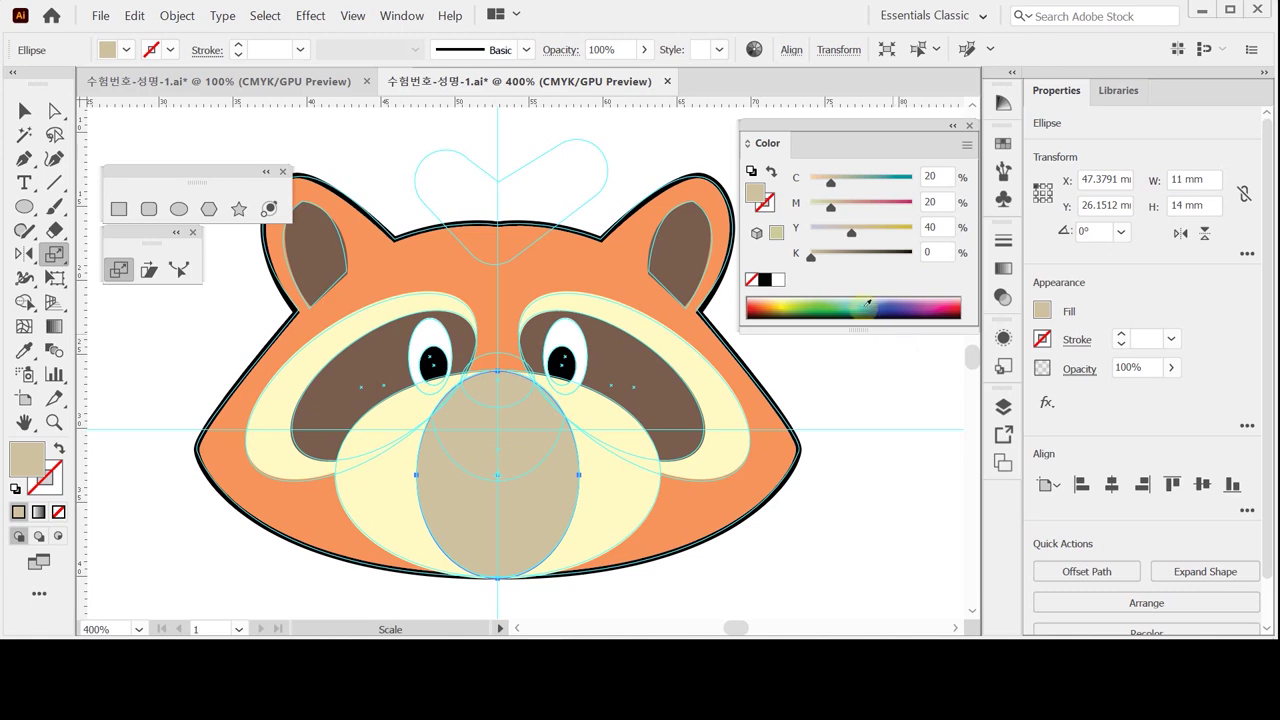
# Step: Draw a solid black, strokeless nose ellipse about 5.3 × 3.7 mm centred on the small nose guide outline
pyautogui.click(178, 207)
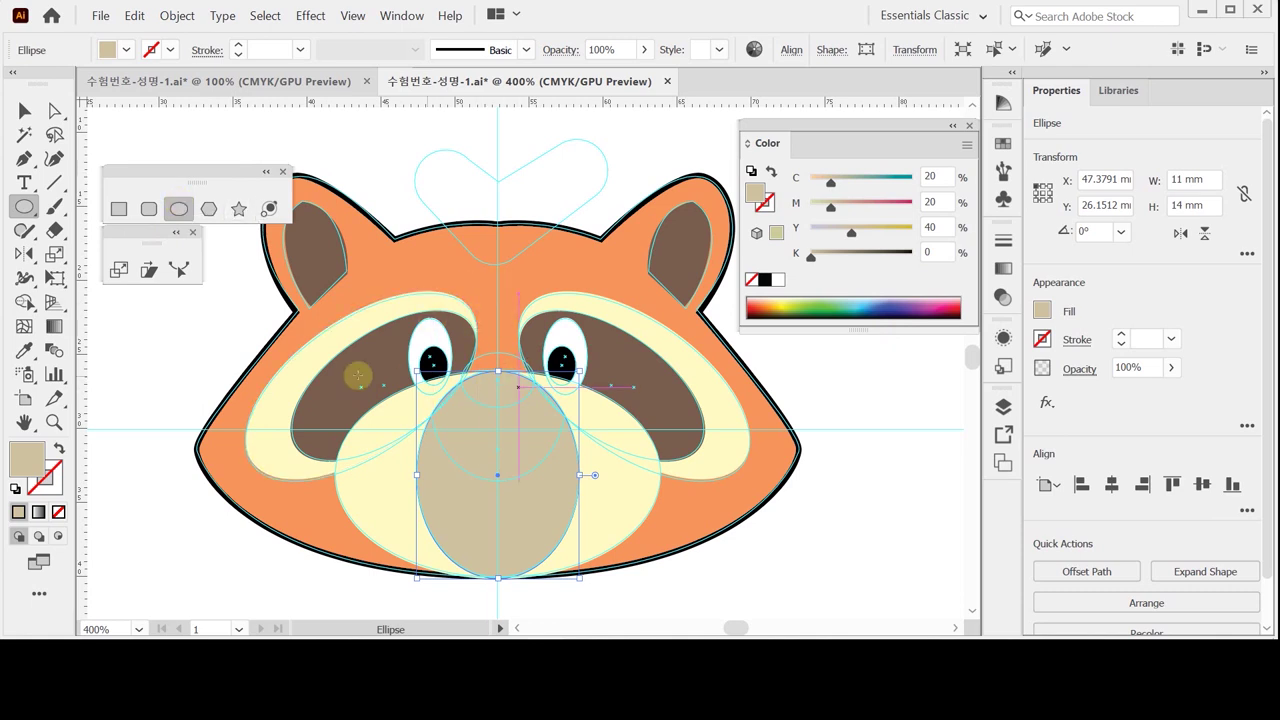
pyautogui.keyDown('ctrl'); pyautogui.click(243, 328); pyautogui.keyUp('ctrl')
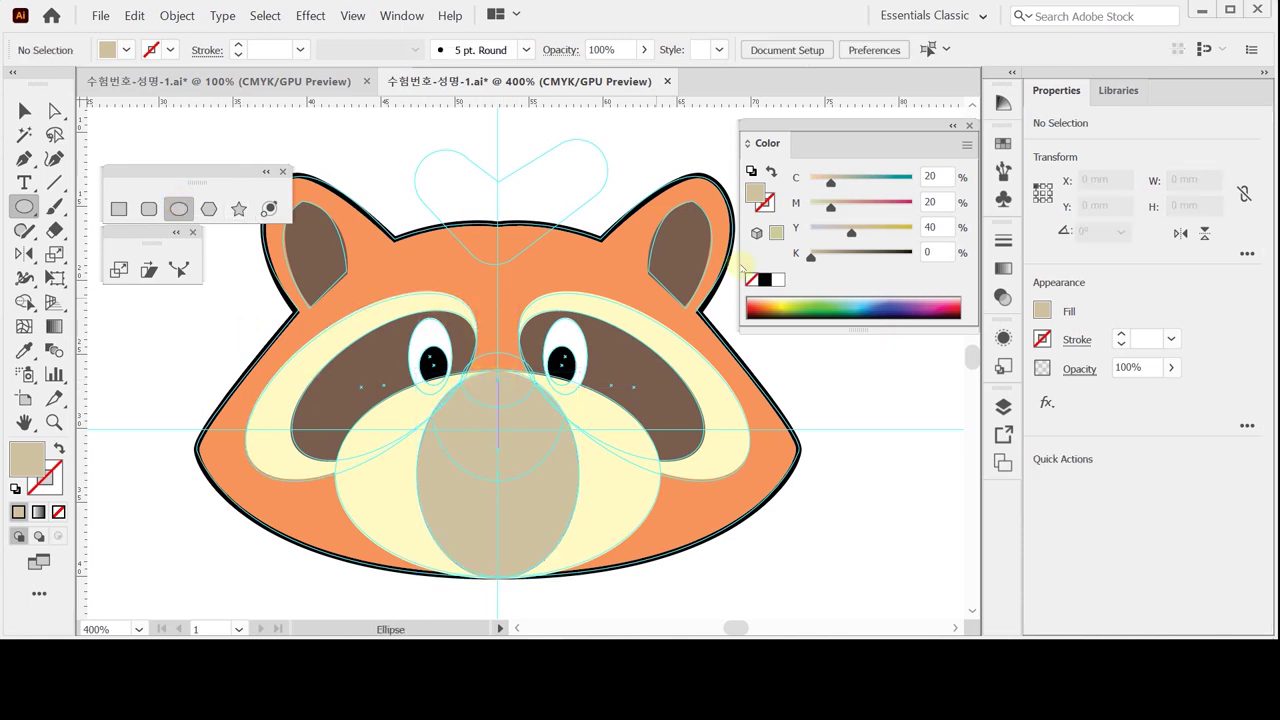
pyautogui.click(764, 279)
pyautogui.moveTo(498, 388); pyautogui.dragTo(500, 448)
pyautogui.moveTo(498, 380); pyautogui.dragTo(537, 406)
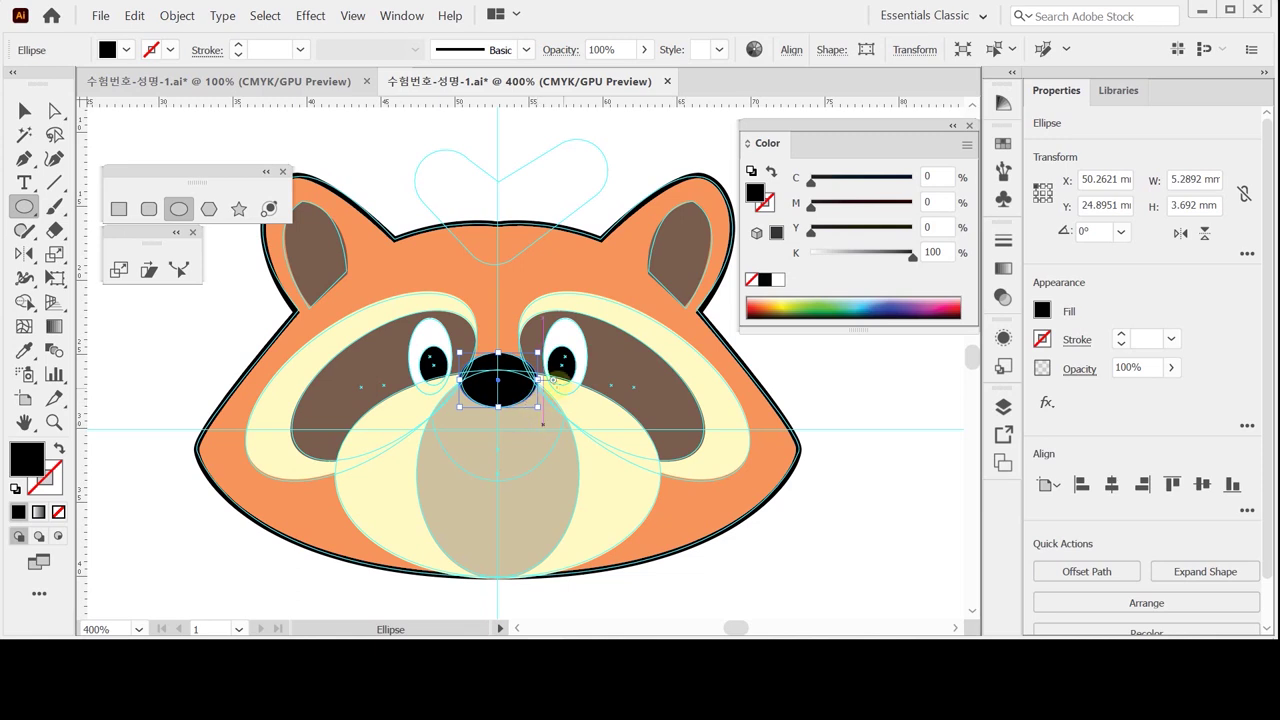
pyautogui.keyDown('ctrl'); pyautogui.click(391, 166); pyautogui.keyUp('ctrl')
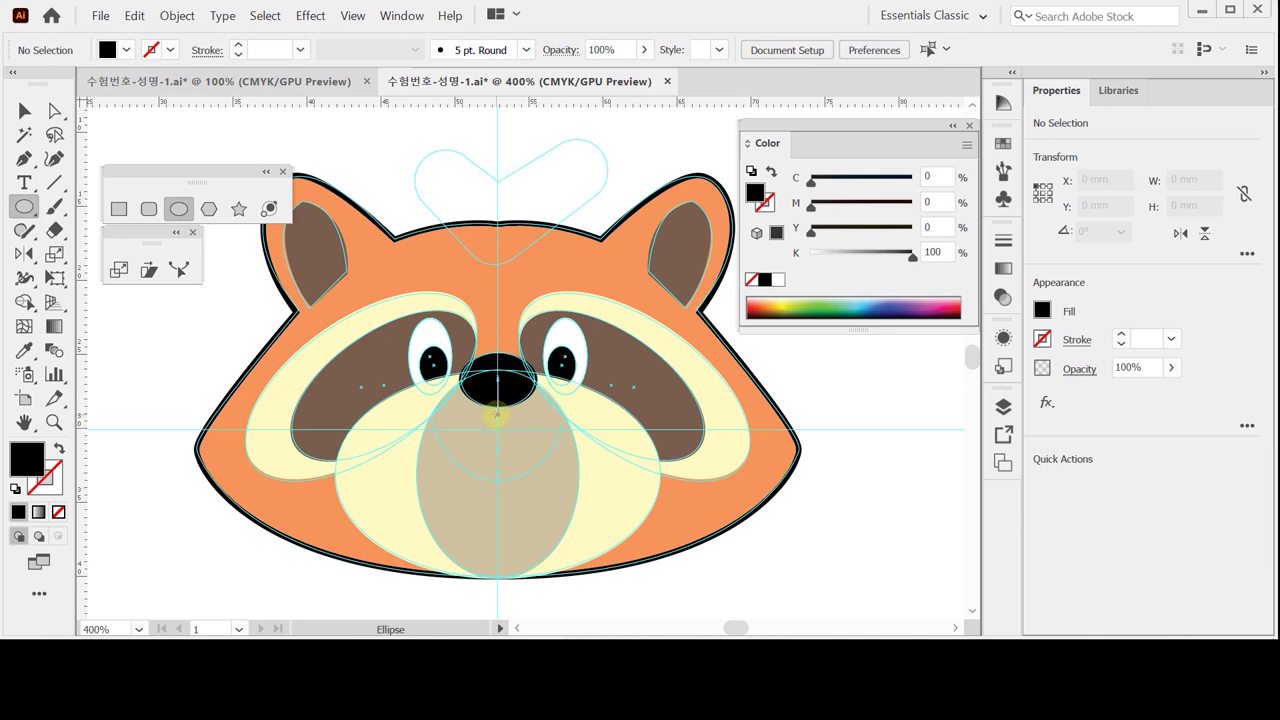
# Step: Draw an unfilled ellipse about 9 × 9.5 mm with a 1 pt black stroke on the mouth guide outline and hide the guides
pyautogui.moveTo(497, 410); pyautogui.dragTo(564, 481)
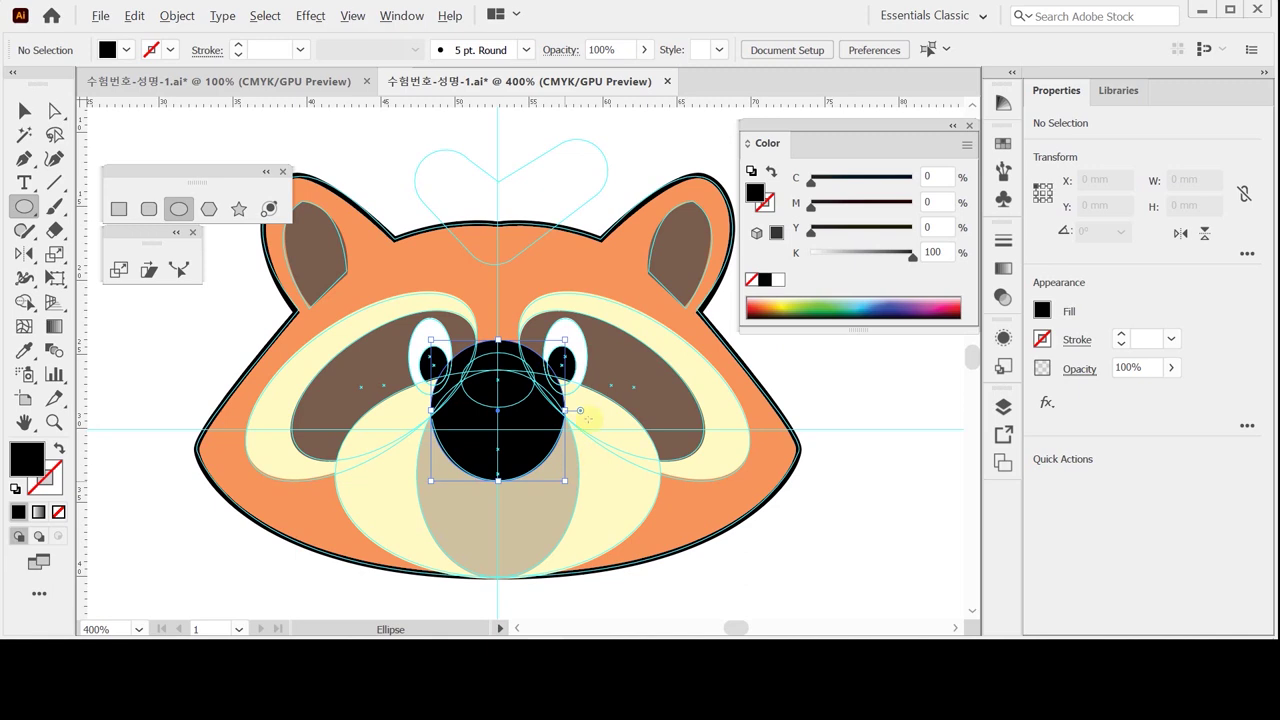
pyautogui.click(60, 450)
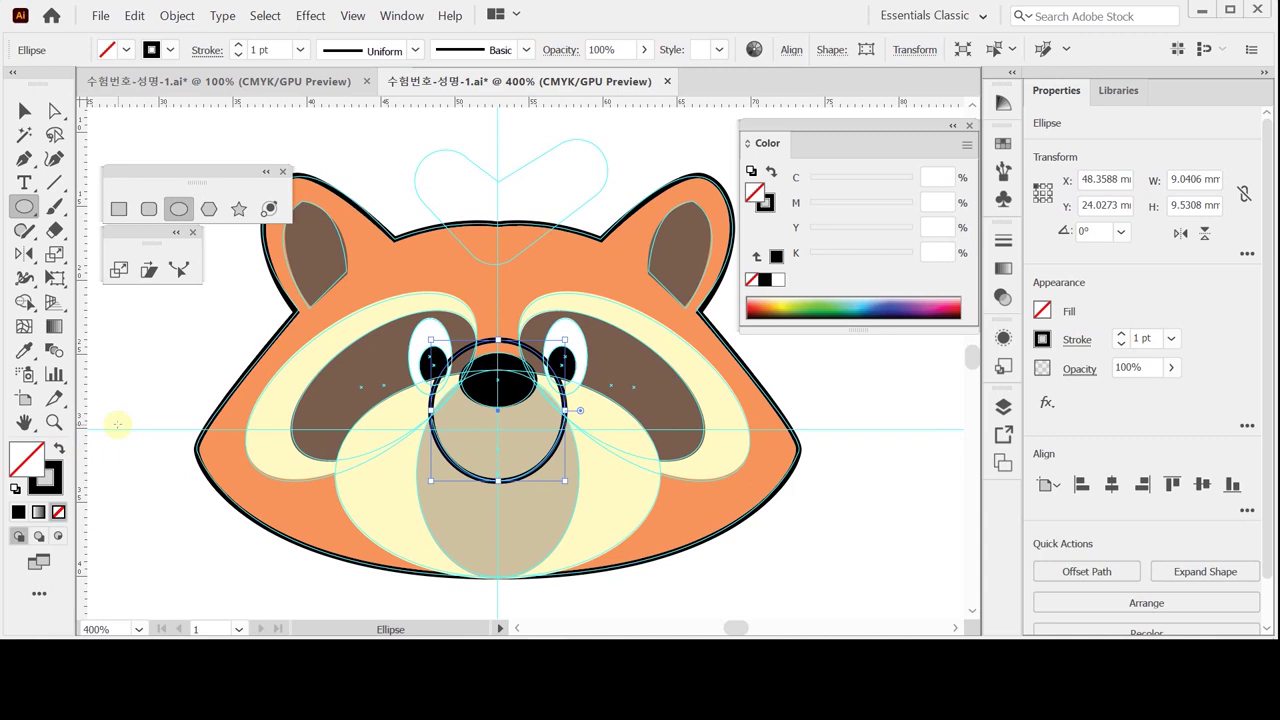
pyautogui.hotkey('ctrl', ';')
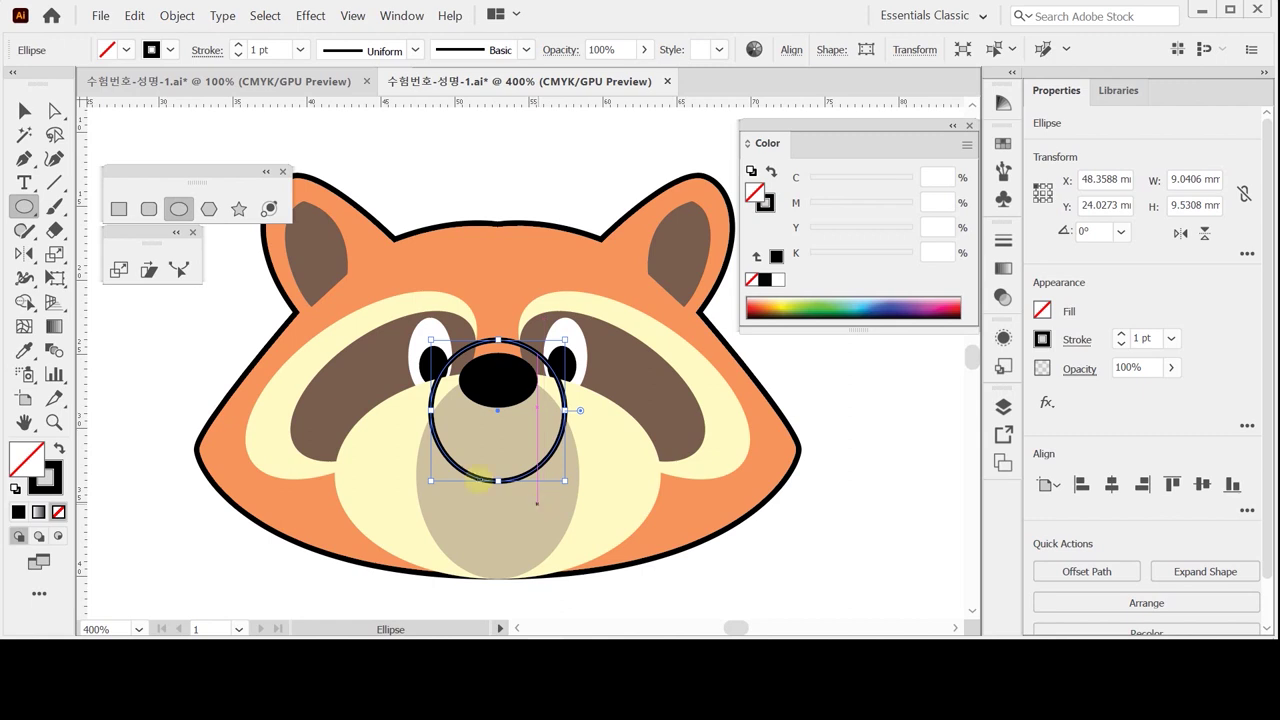
# Step: Try deleting the mouth ellipse's top anchor point, and undo the deletion
pyautogui.click(54, 112)
pyautogui.click(499, 344)
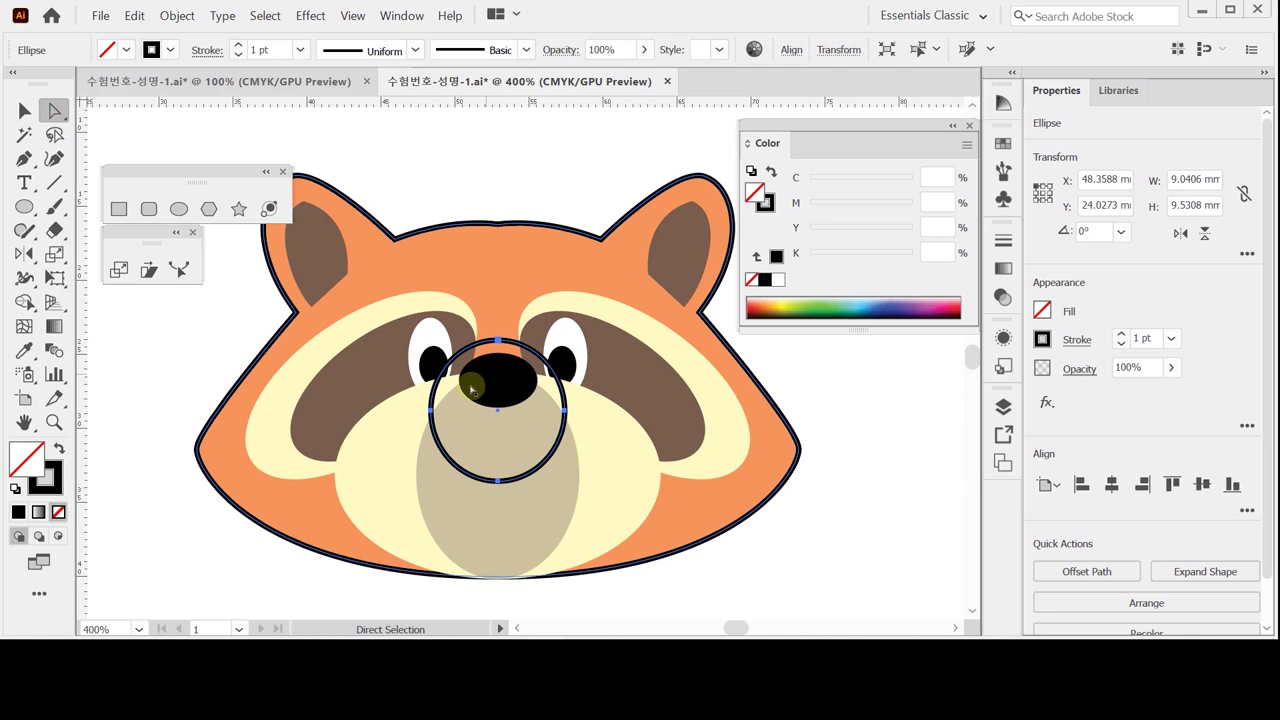
pyautogui.click(565, 414)
pyautogui.click(497, 482)
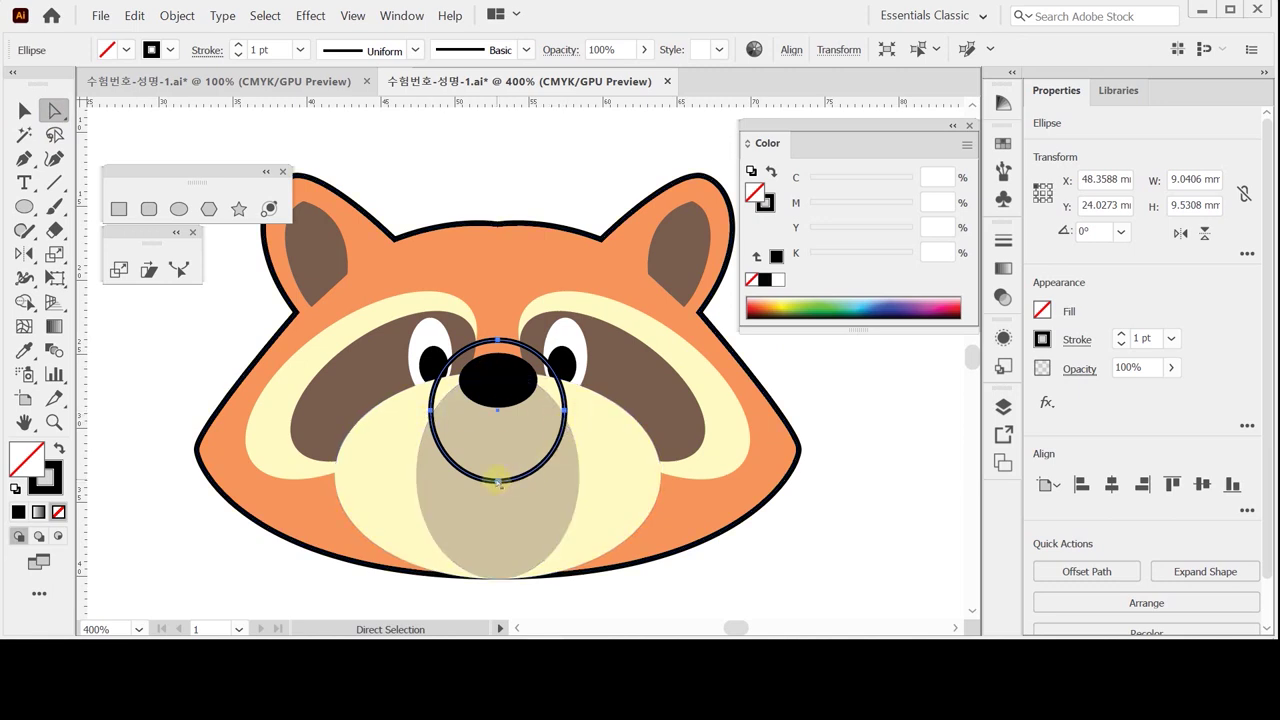
pyautogui.click(499, 344)
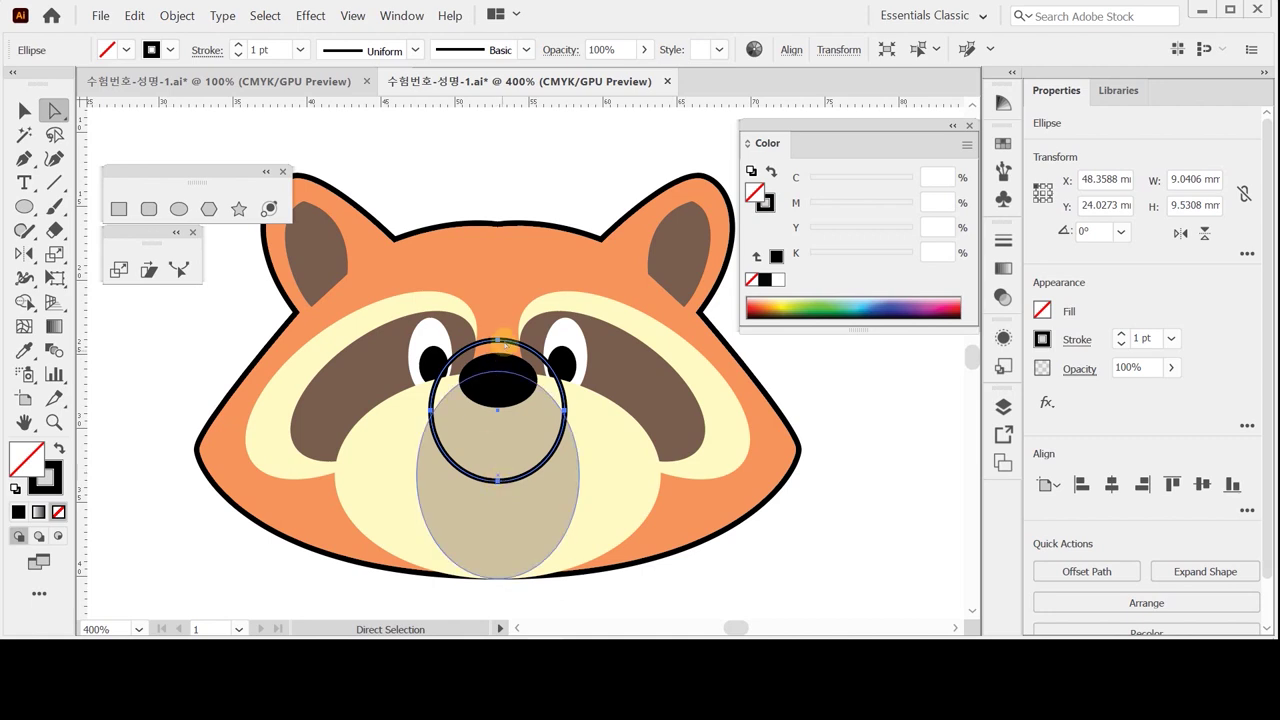
pyautogui.click(500, 344)
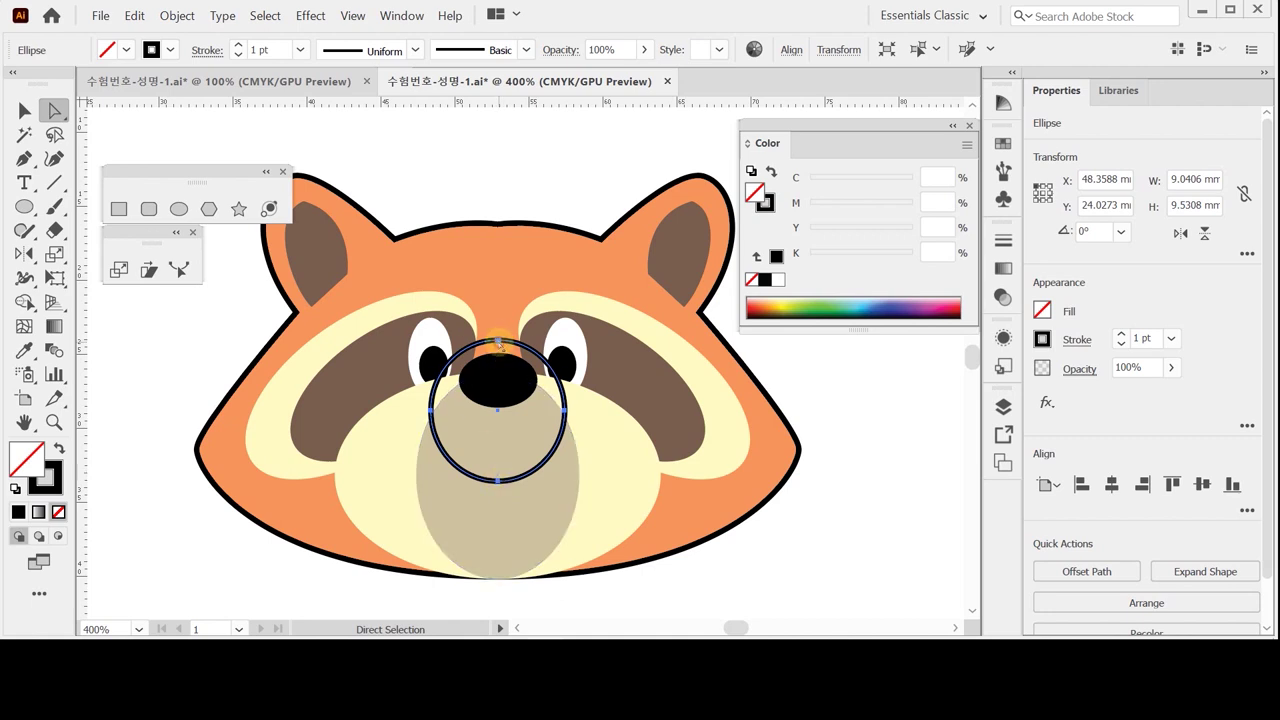
pyautogui.press('Delete')
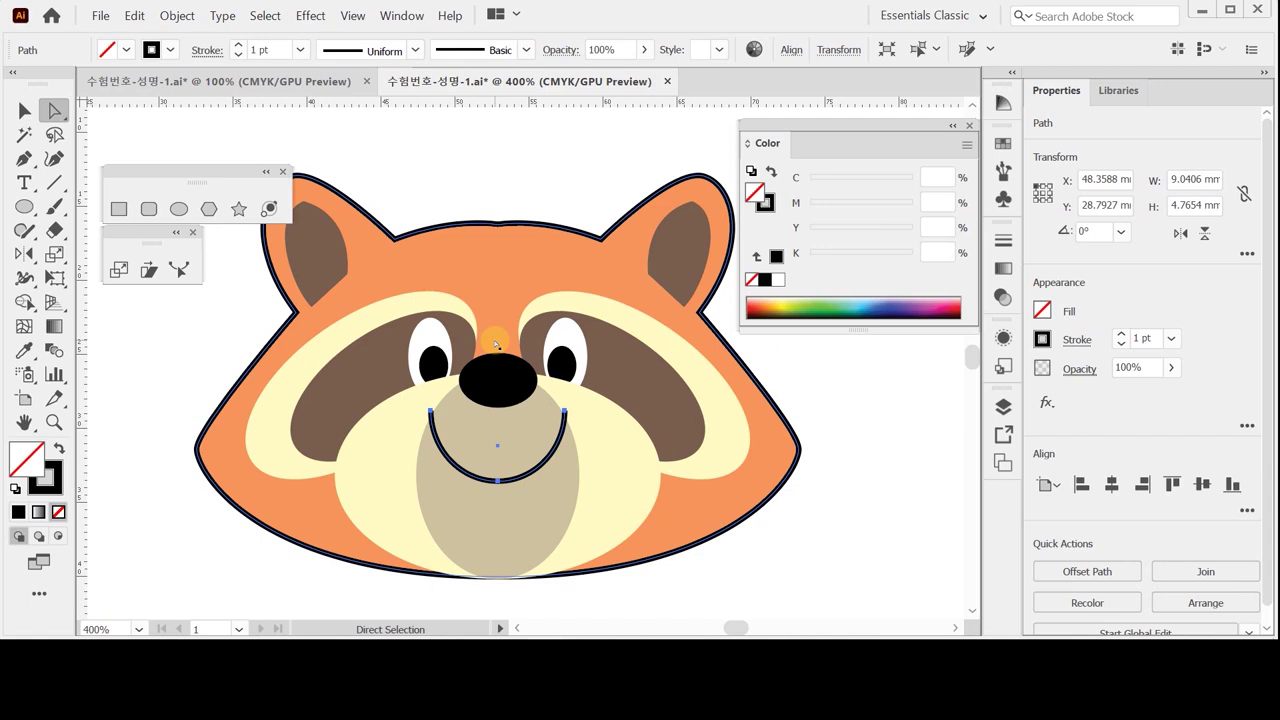
pyautogui.hotkey('ctrl', 'z')
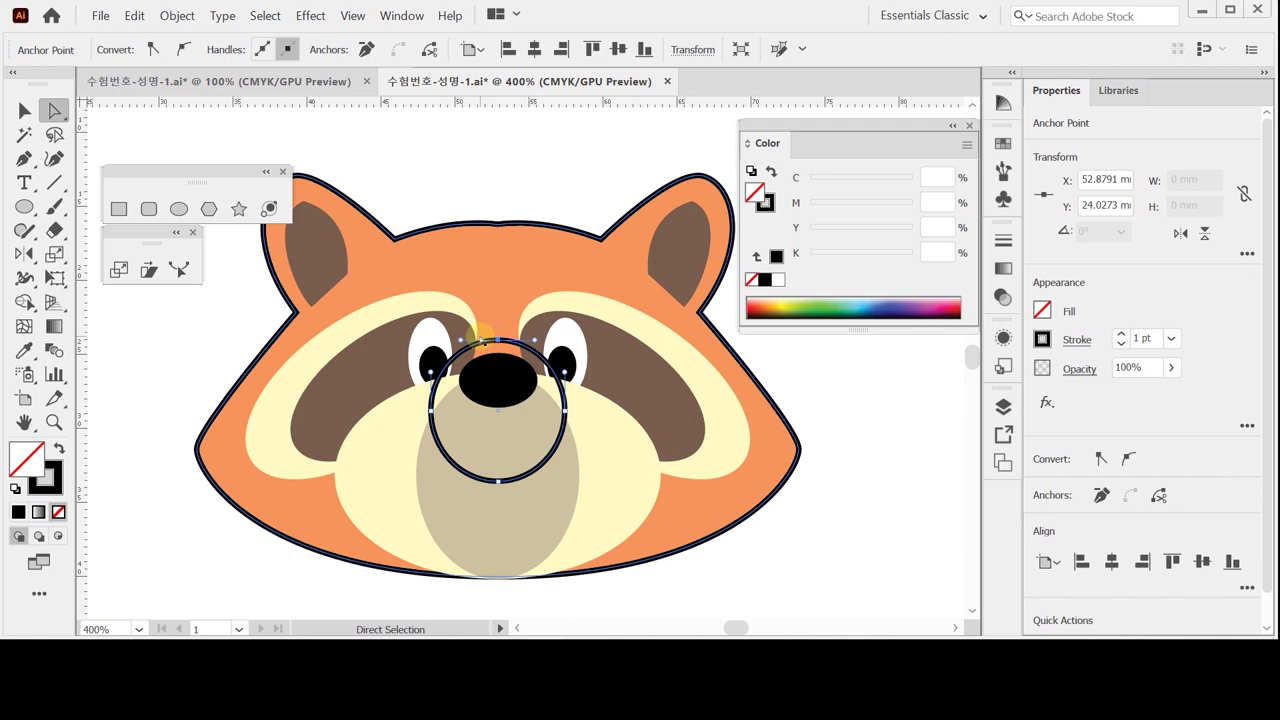
pyautogui.click(431, 366)
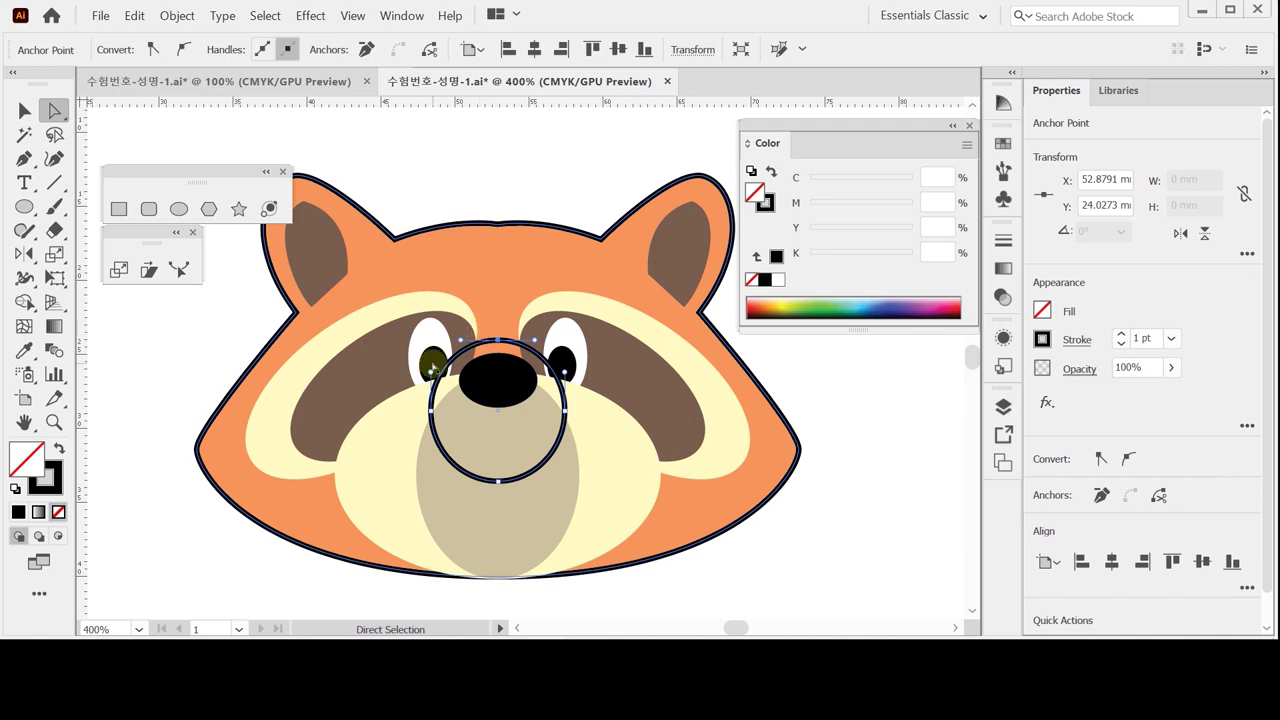
# Step: Cut the mouth ellipse's outline with the Scissors tool on both sides, slightly below its side anchor points
pyautogui.click(52, 230)
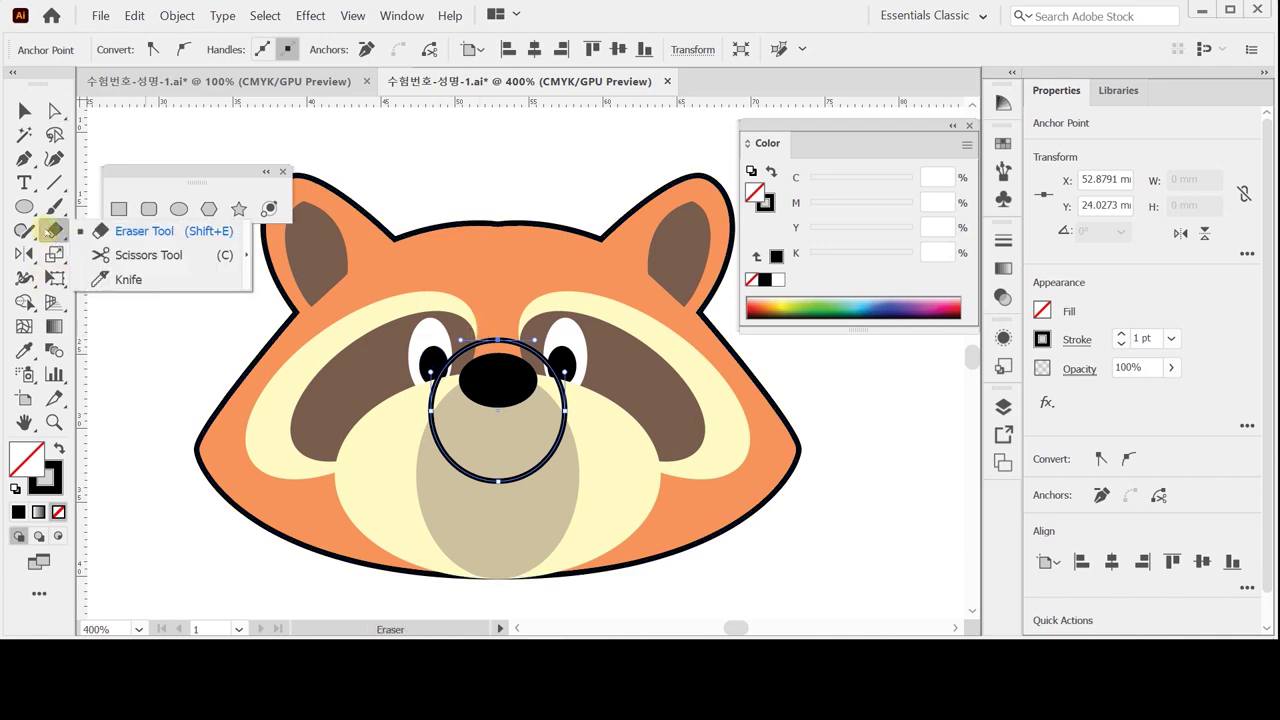
pyautogui.click(133, 256)
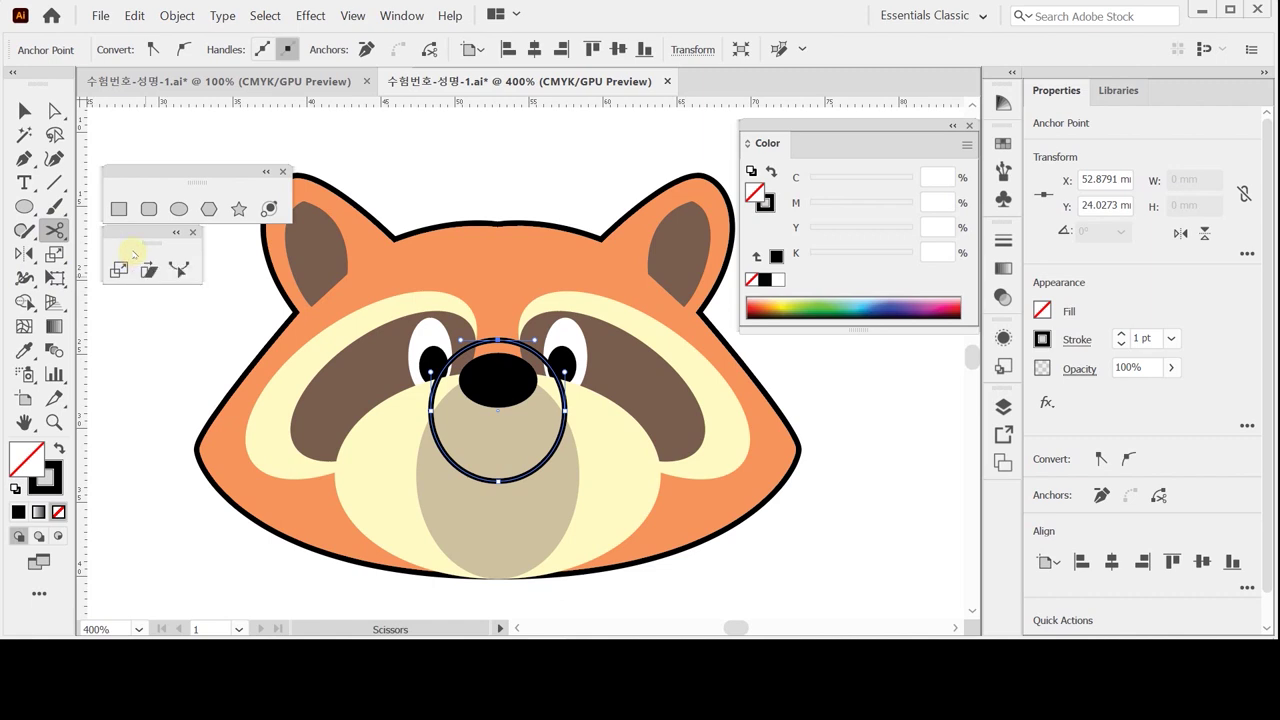
pyautogui.hotkey('ctrl', 'space')
pyautogui.click(531, 450)
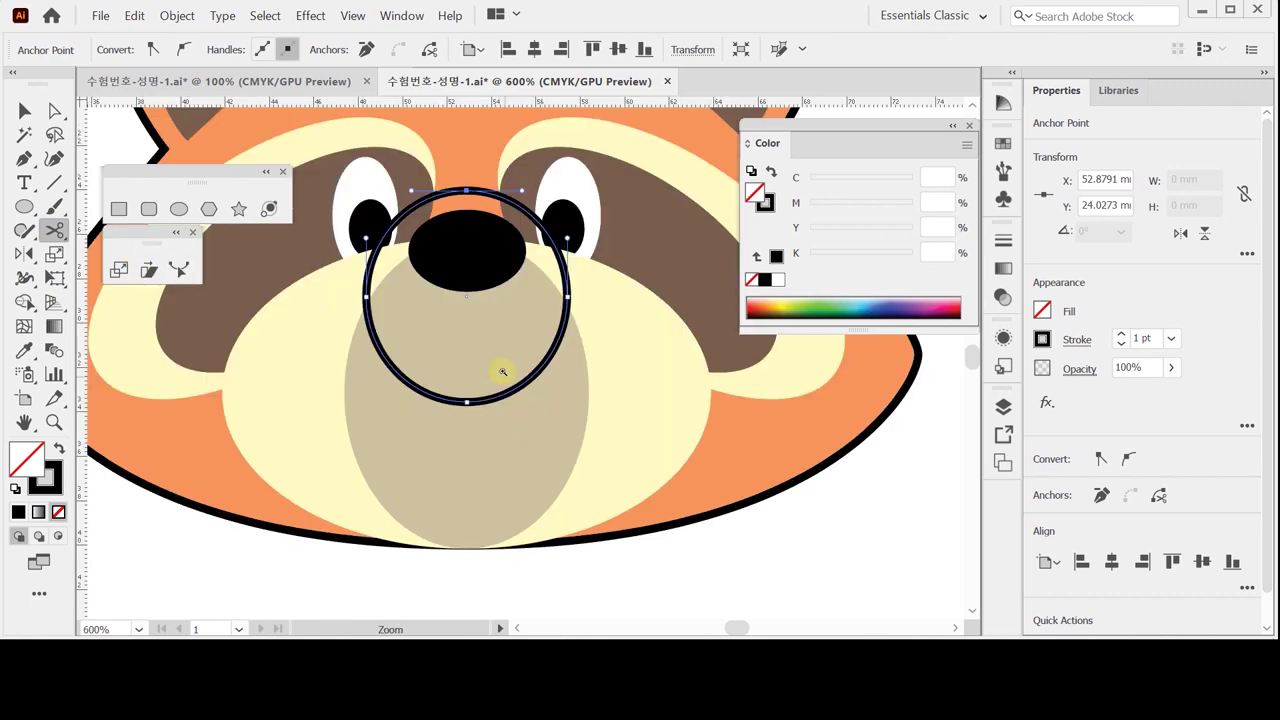
pyautogui.click(500, 371)
pyautogui.moveTo(475, 343); pyautogui.dragTo(494, 402)
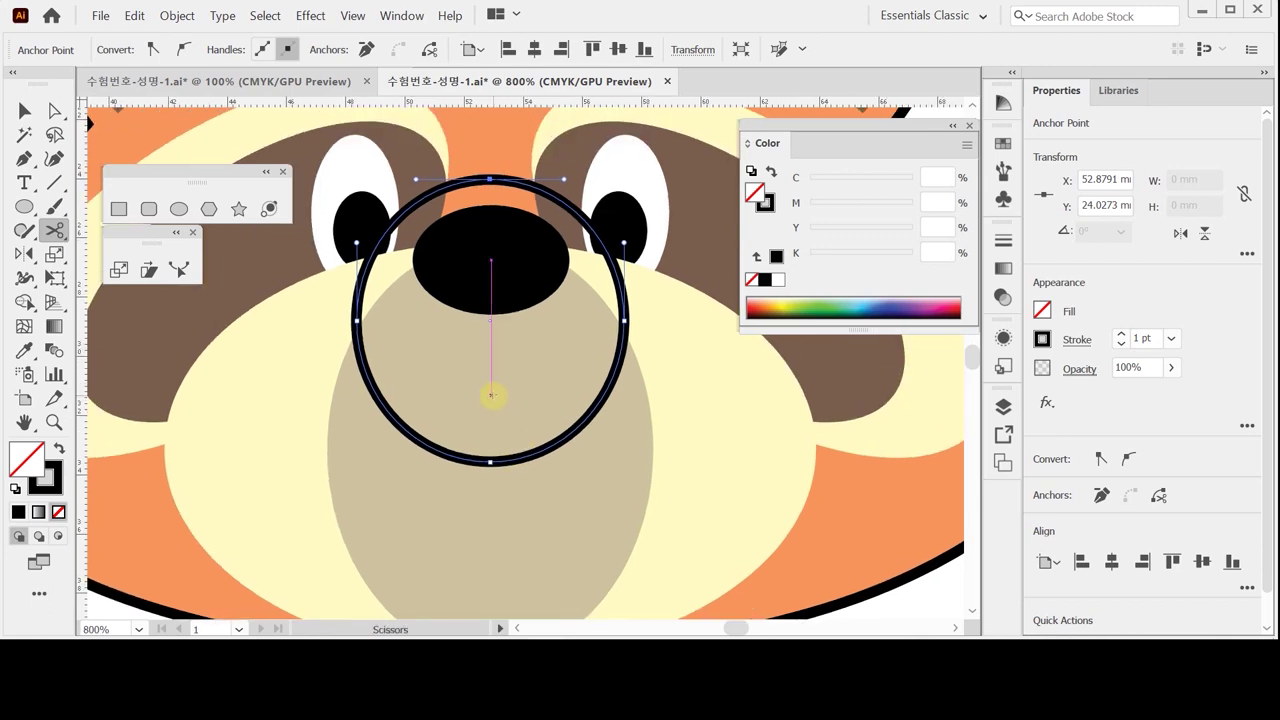
pyautogui.click(360, 354)
pyautogui.click(359, 346)
pyautogui.click(359, 346)
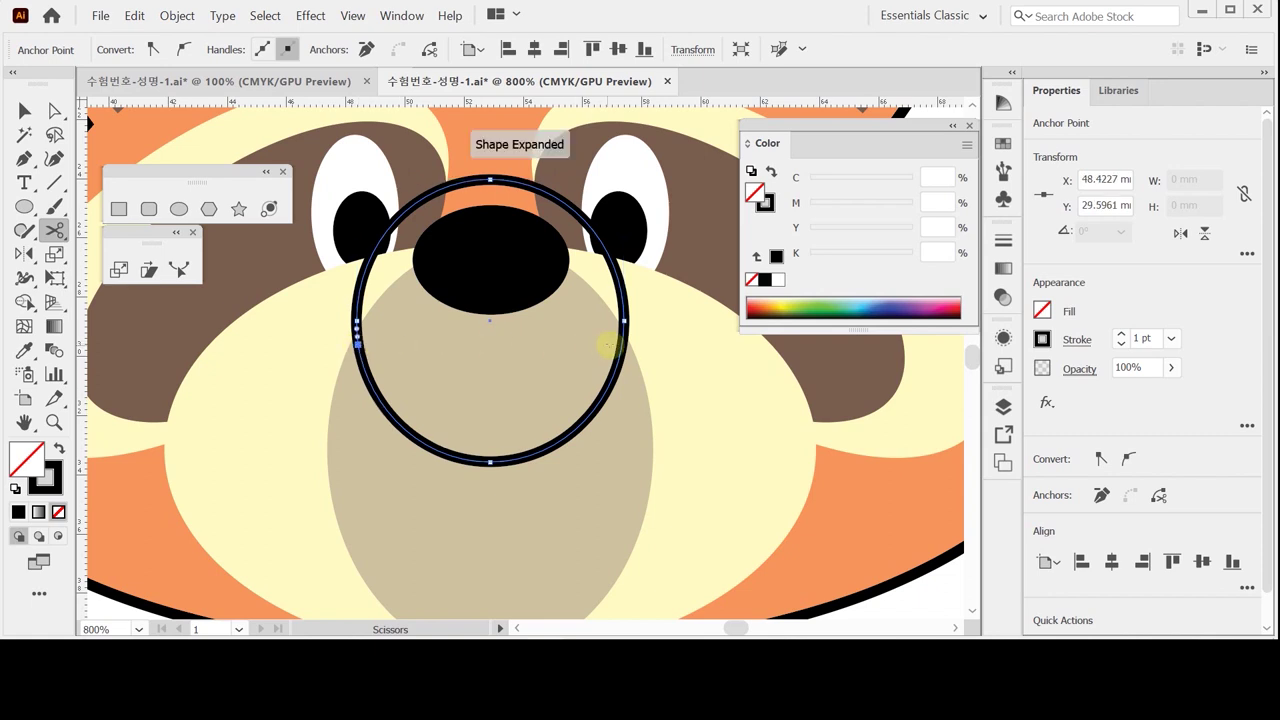
pyautogui.click(621, 343)
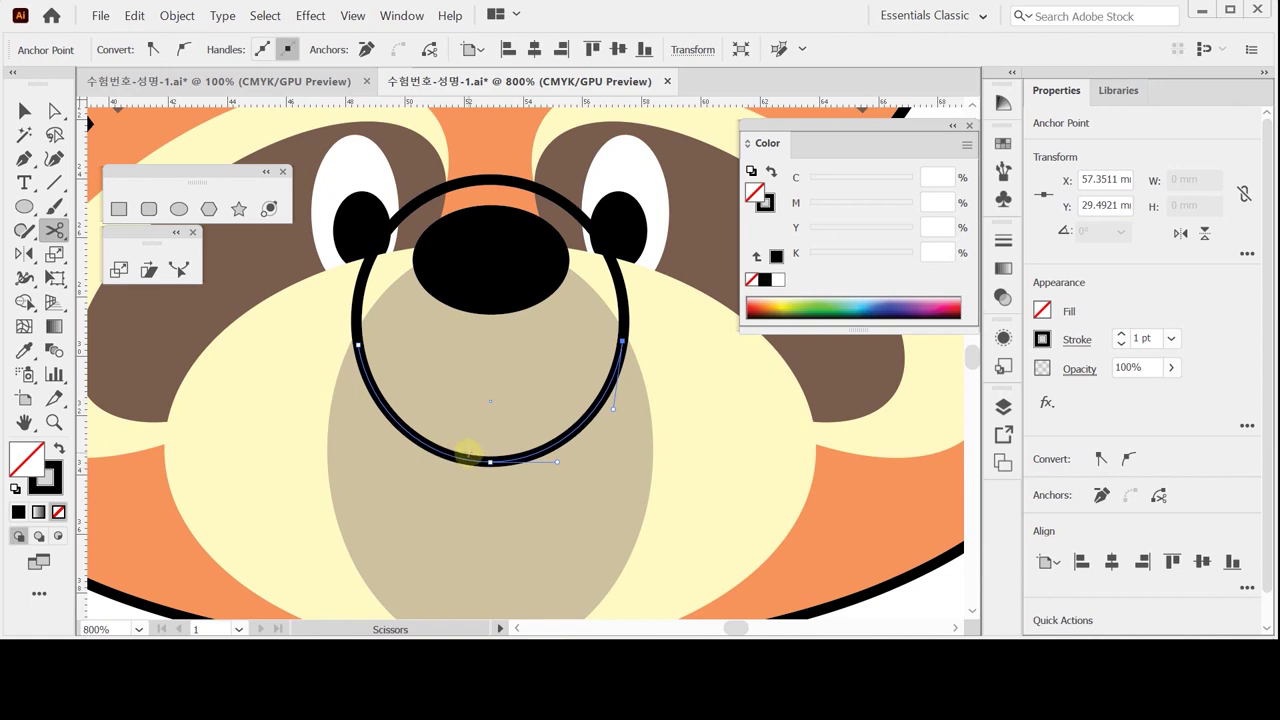
# Step: Delete the upper arc of the cut mouth ellipse, keeping only the lower smile curve
pyautogui.press('a')
pyautogui.click(490, 180)
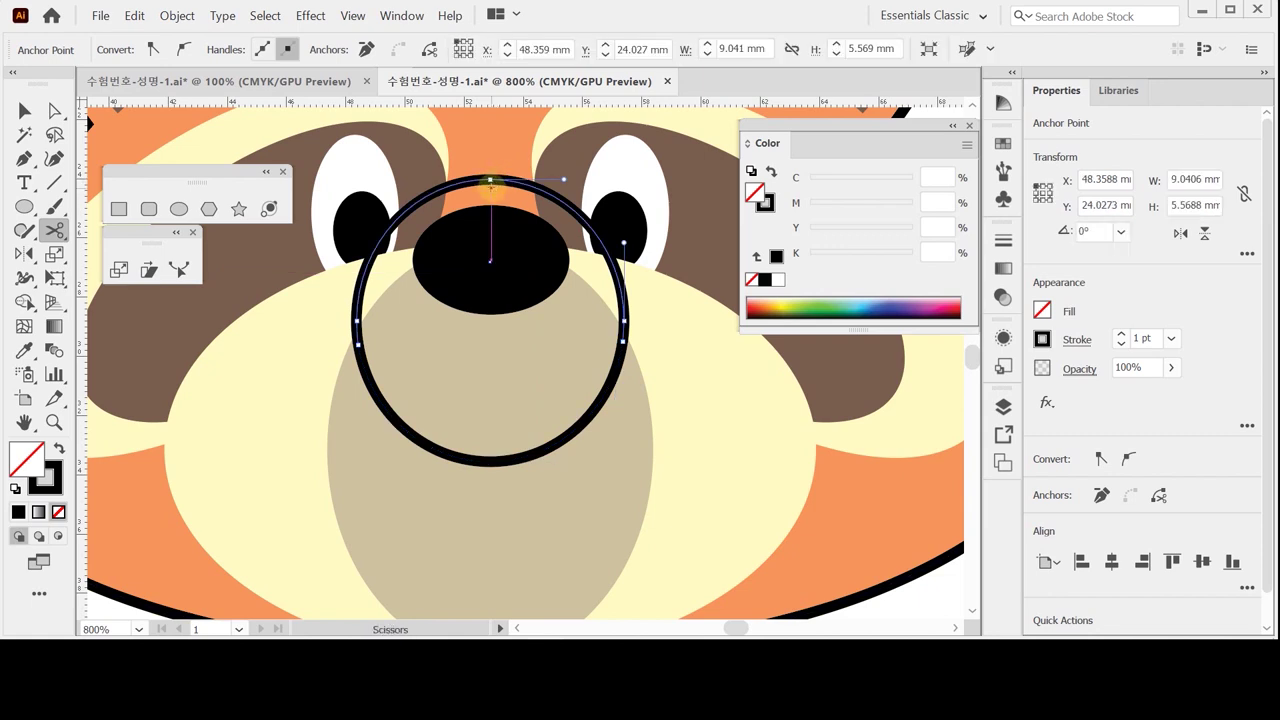
pyautogui.press('Delete')
pyautogui.press('Delete')
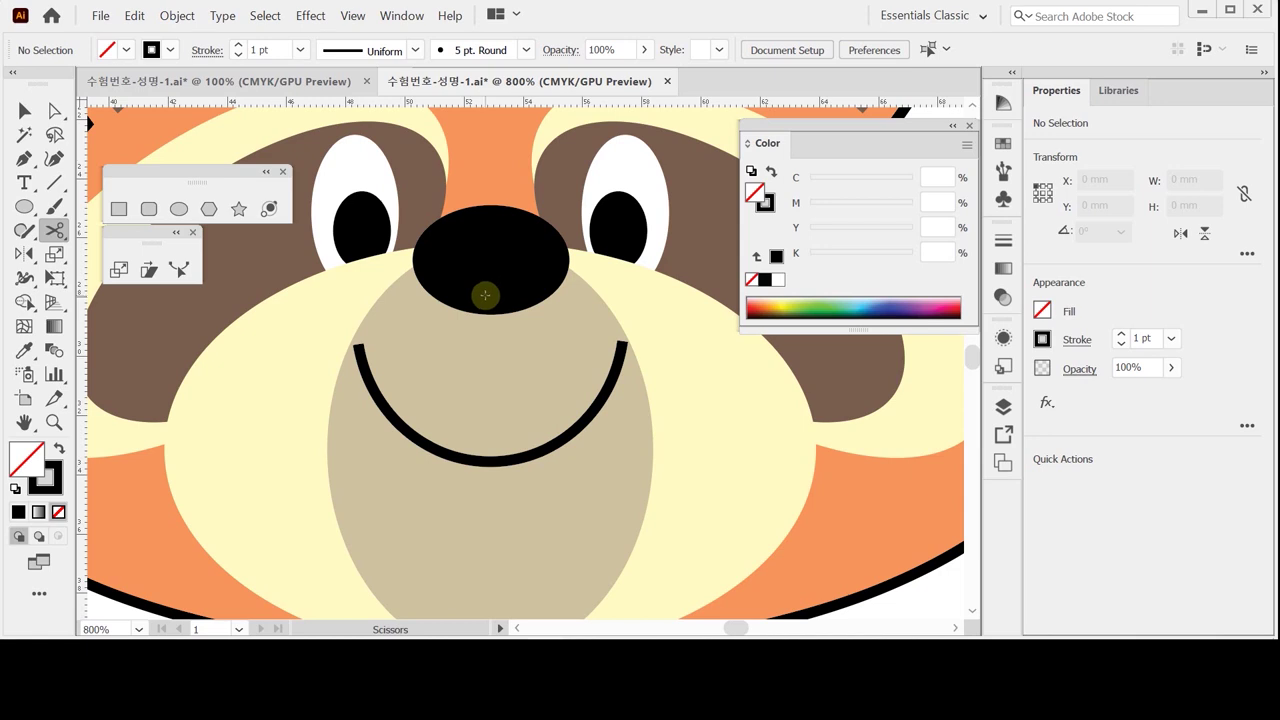
# Step: Show the guides again around the heart-shaped outline above the forehead and save the document
pyautogui.moveTo(497, 234); pyautogui.dragTo(516, 416)
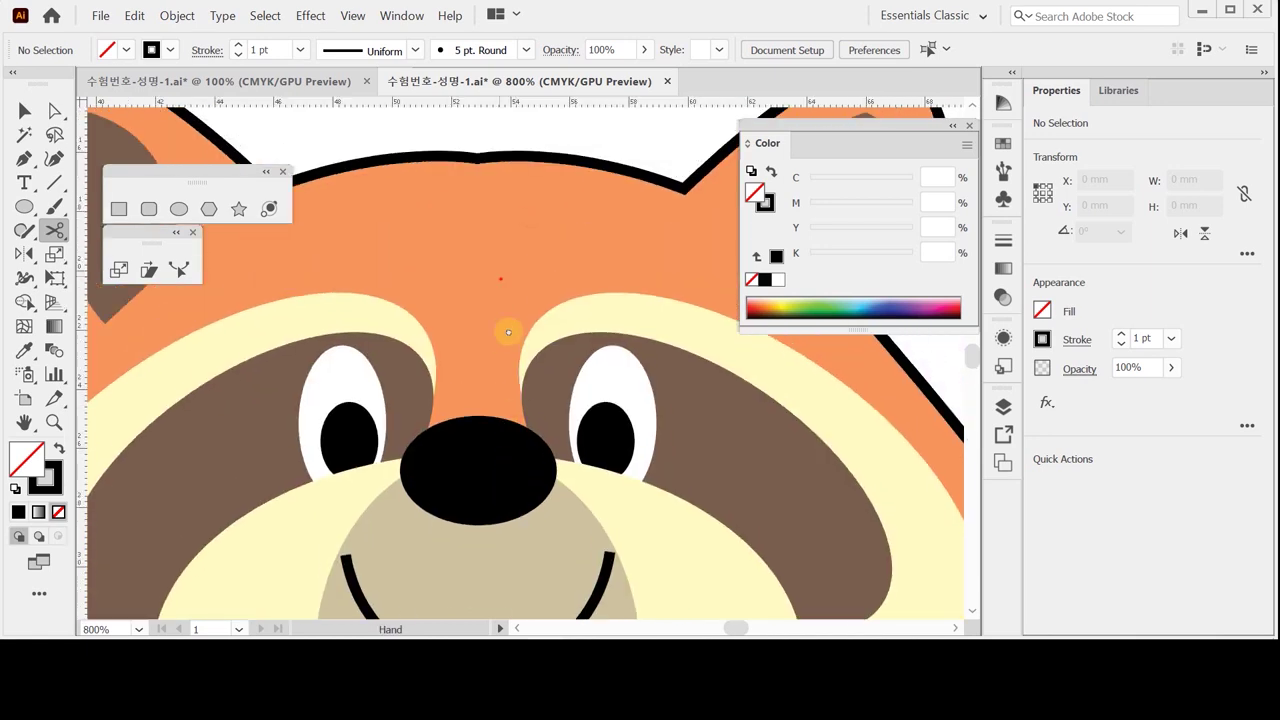
pyautogui.moveTo(508, 331); pyautogui.dragTo(543, 374)
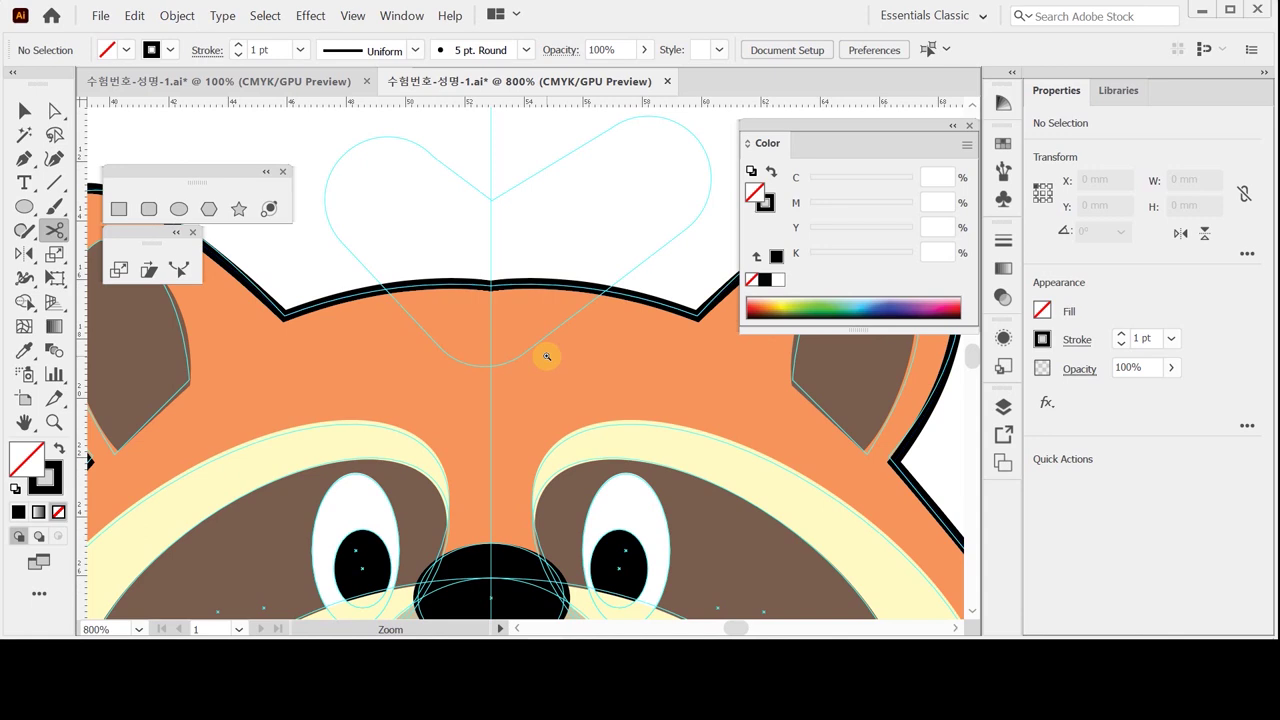
pyautogui.keyDown('ctrl'); pyautogui.keyDown('alt'); pyautogui.click(528, 309); pyautogui.keyUp('alt'); pyautogui.keyUp('ctrl')
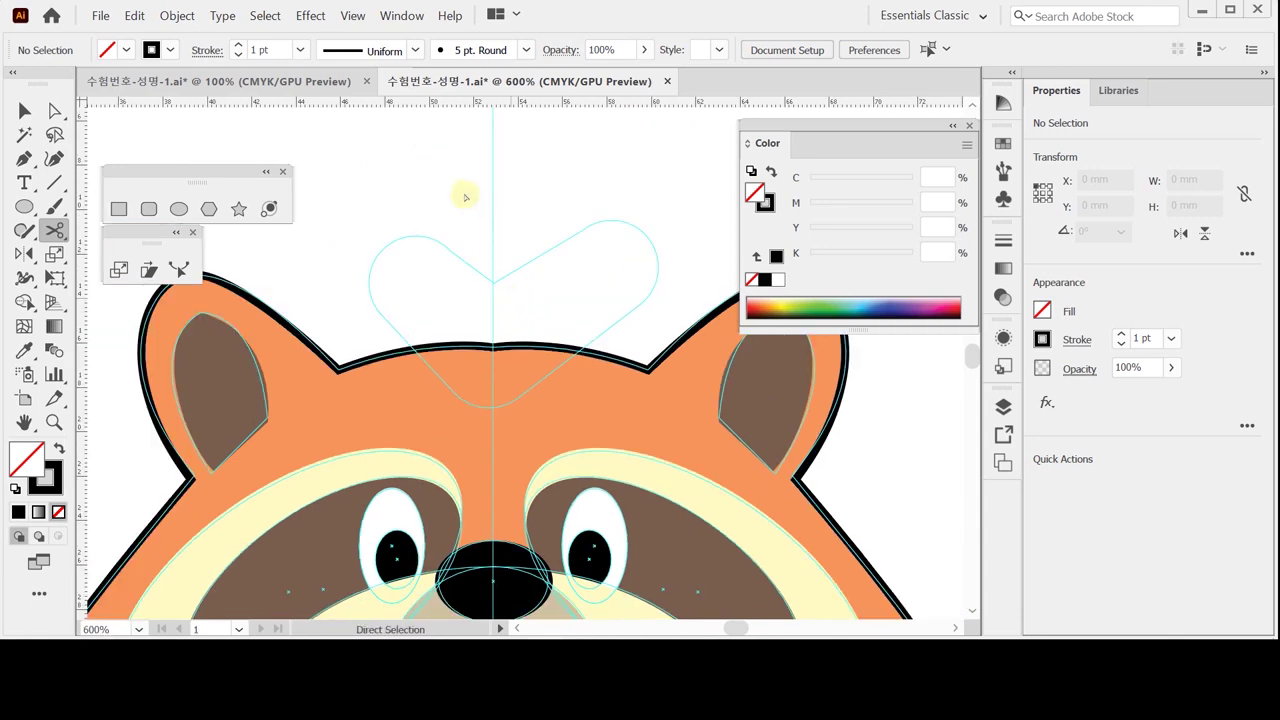
pyautogui.hotkey('ctrl', 's')
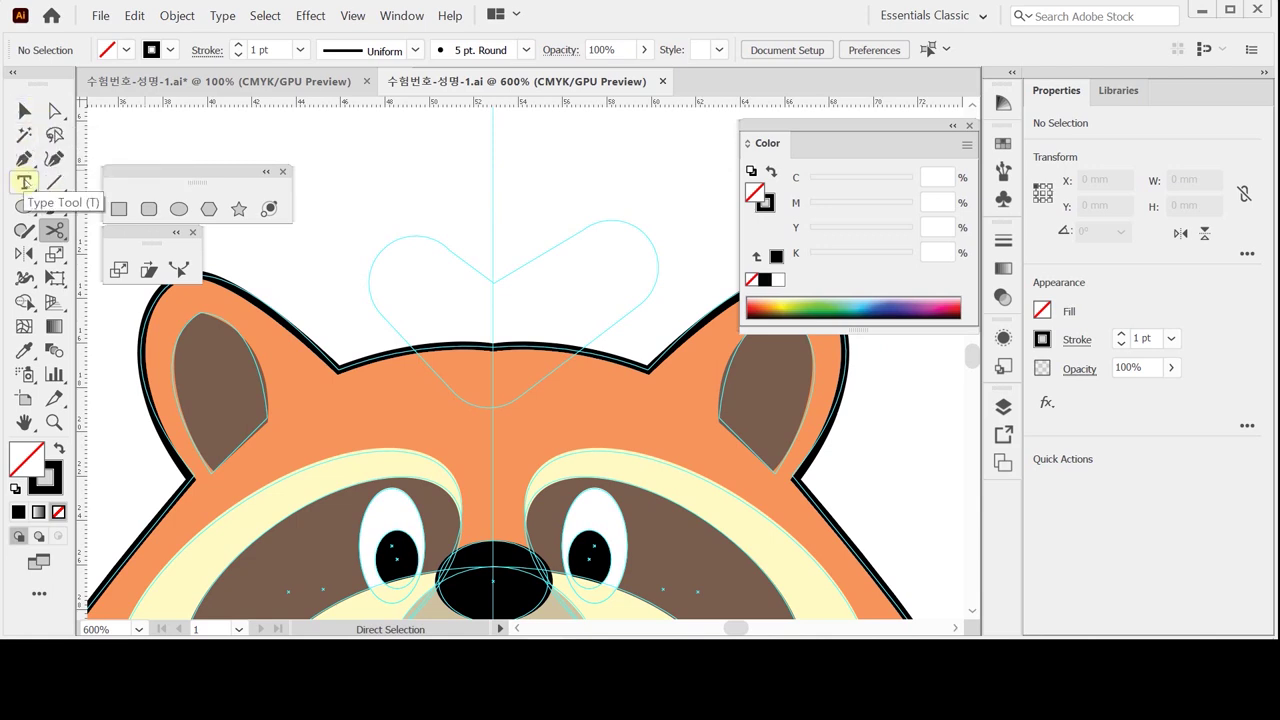
# Step: Draw an open V-shaped path with the Pen tool inside the heart-shaped guide, with its low corner on the vertical centre guide
pyautogui.click(24, 158)
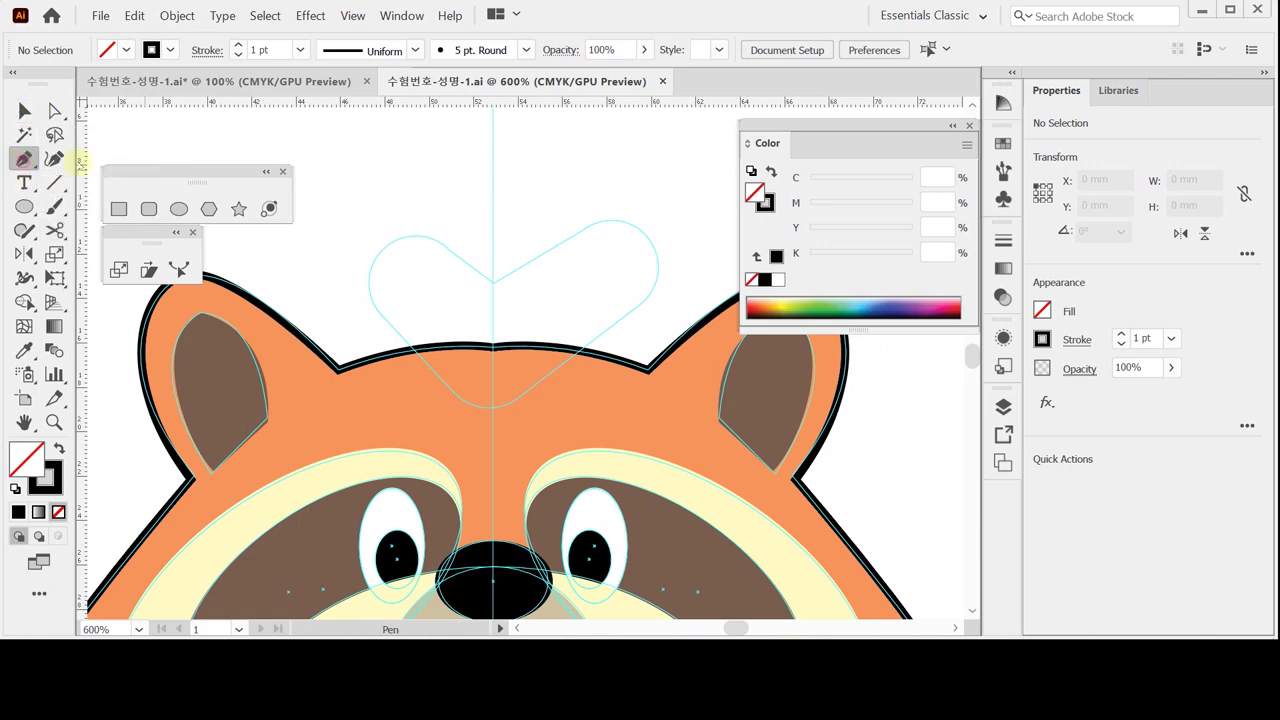
pyautogui.click(406, 273)
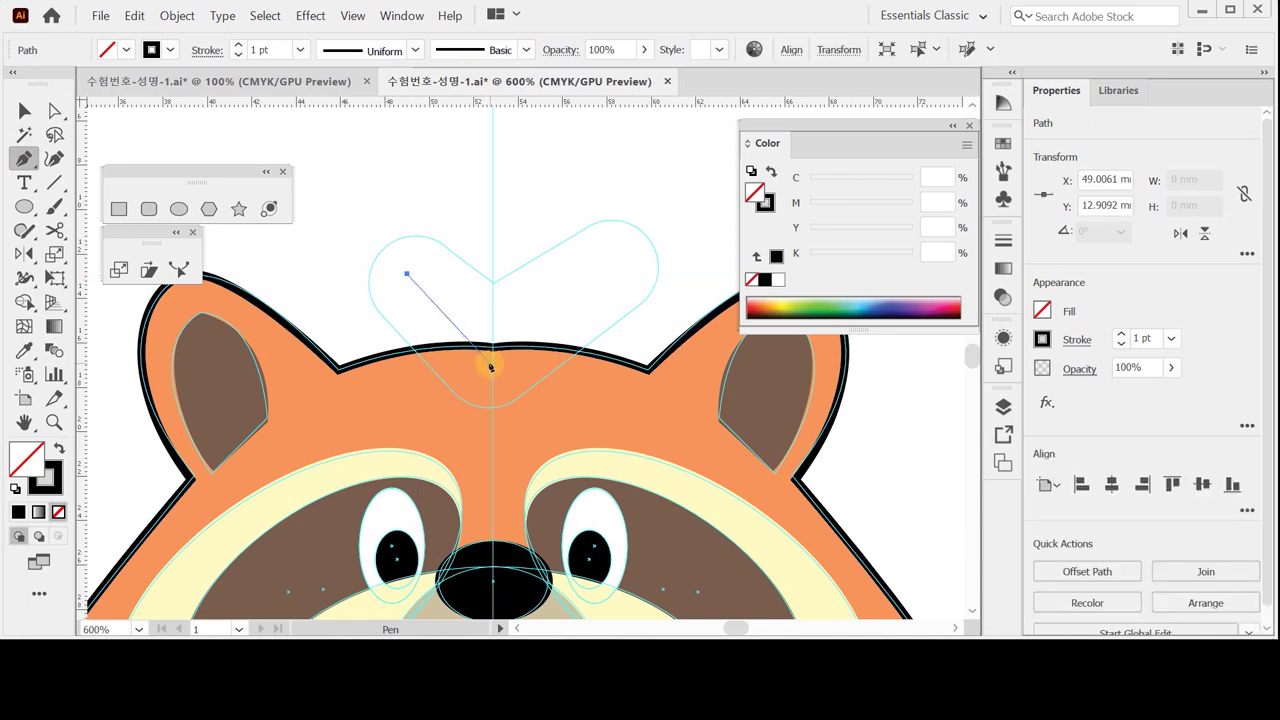
pyautogui.click(492, 364)
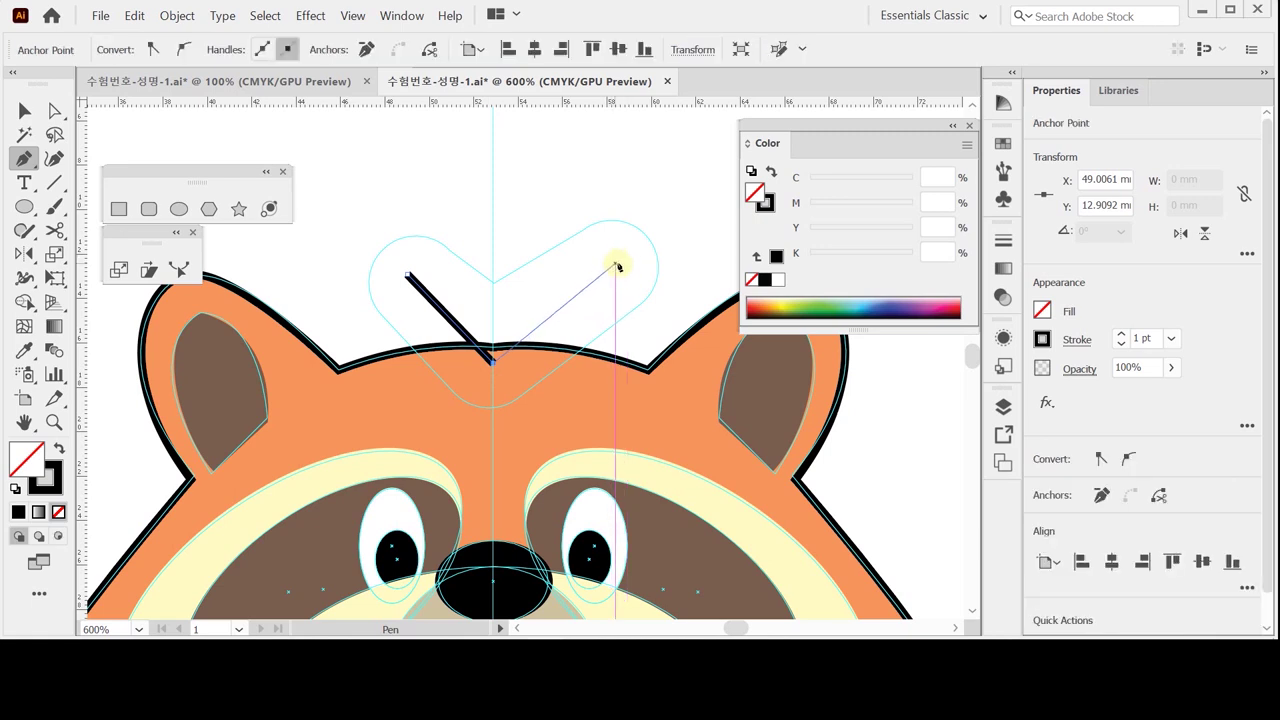
pyautogui.click(619, 267)
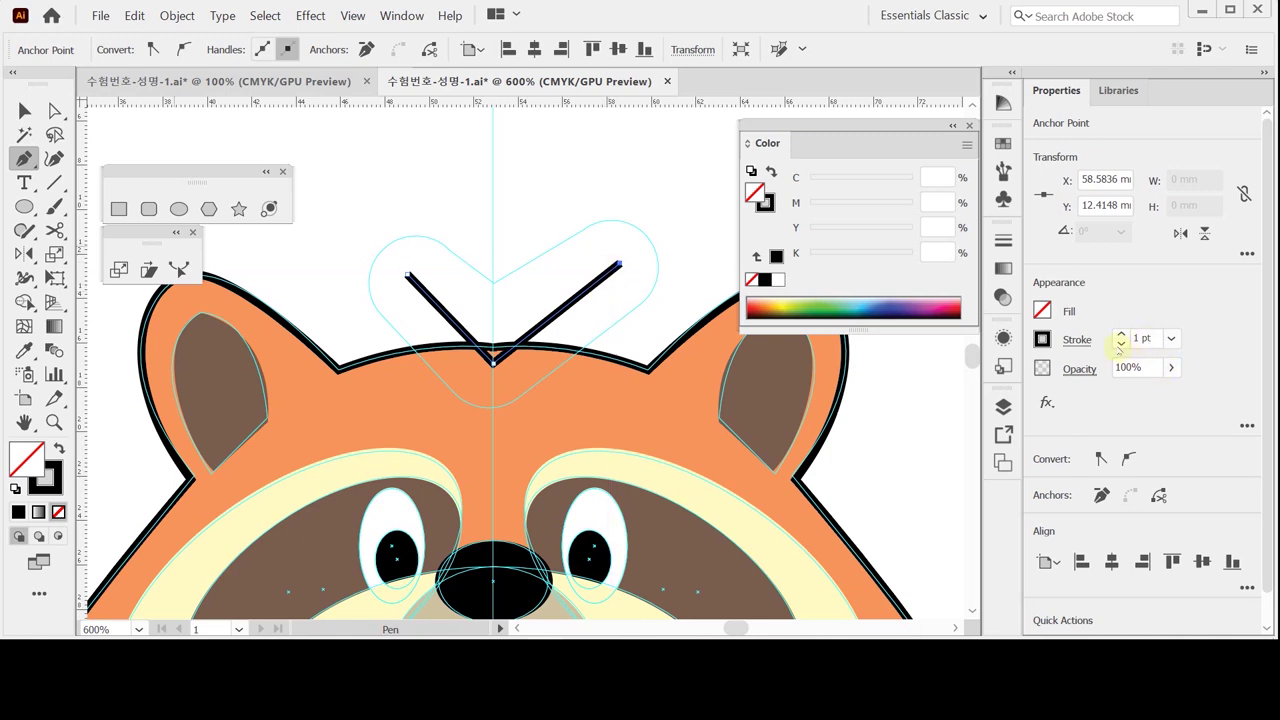
# Step: Set the V path's stroke colour to C 0, M 10, Y 70, K 0
pyautogui.click(765, 204)
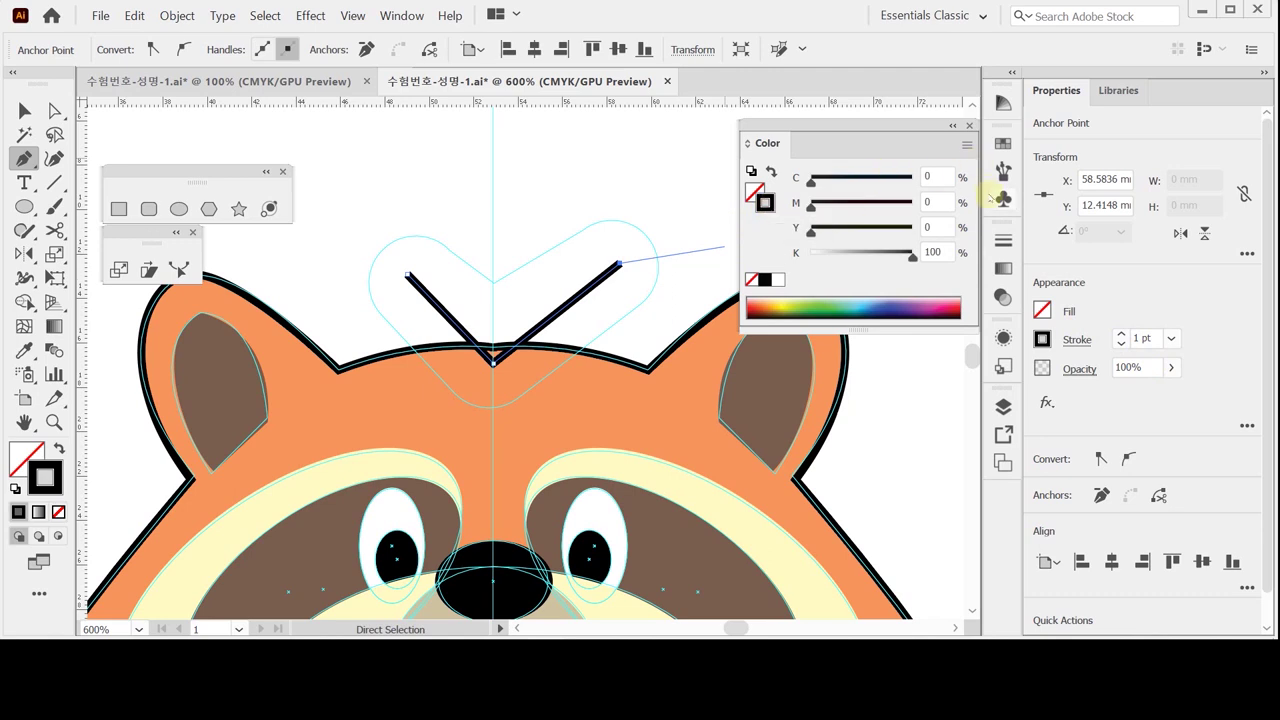
pyautogui.click(778, 280)
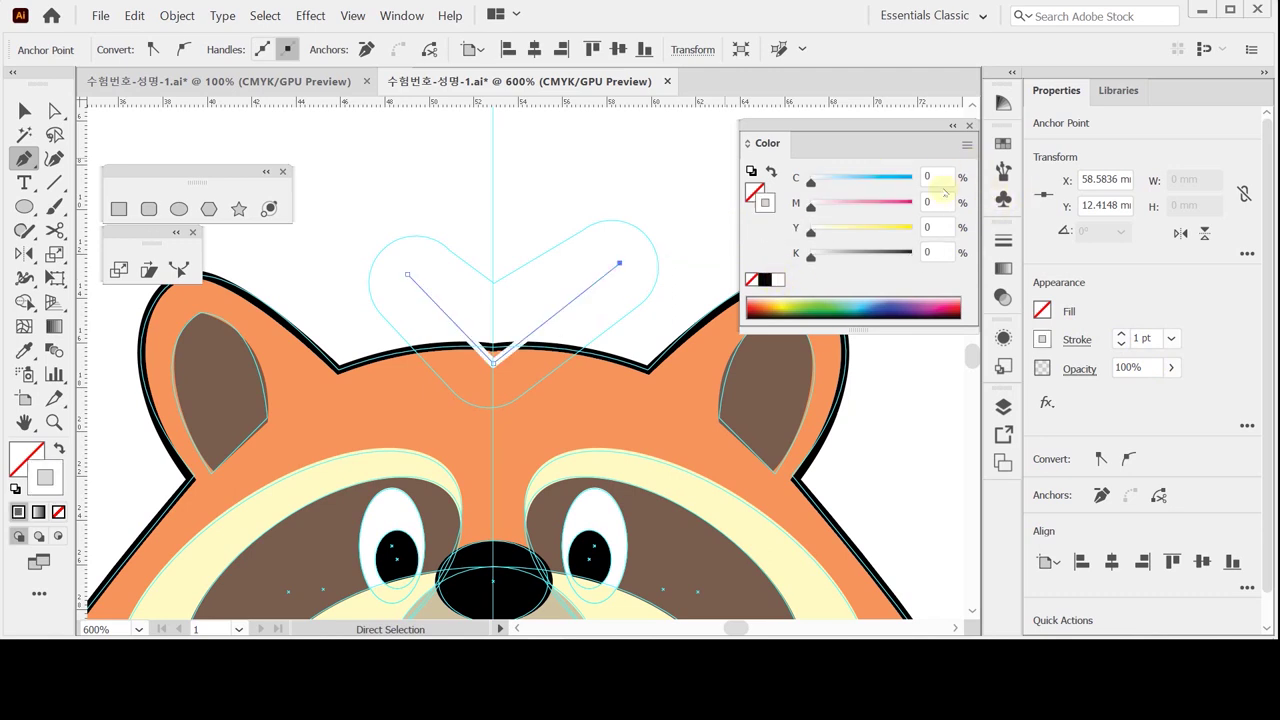
pyautogui.click(930, 201)
pyautogui.write('10')
pyautogui.press('Tab')
pyautogui.write('70')
pyautogui.press('Return')
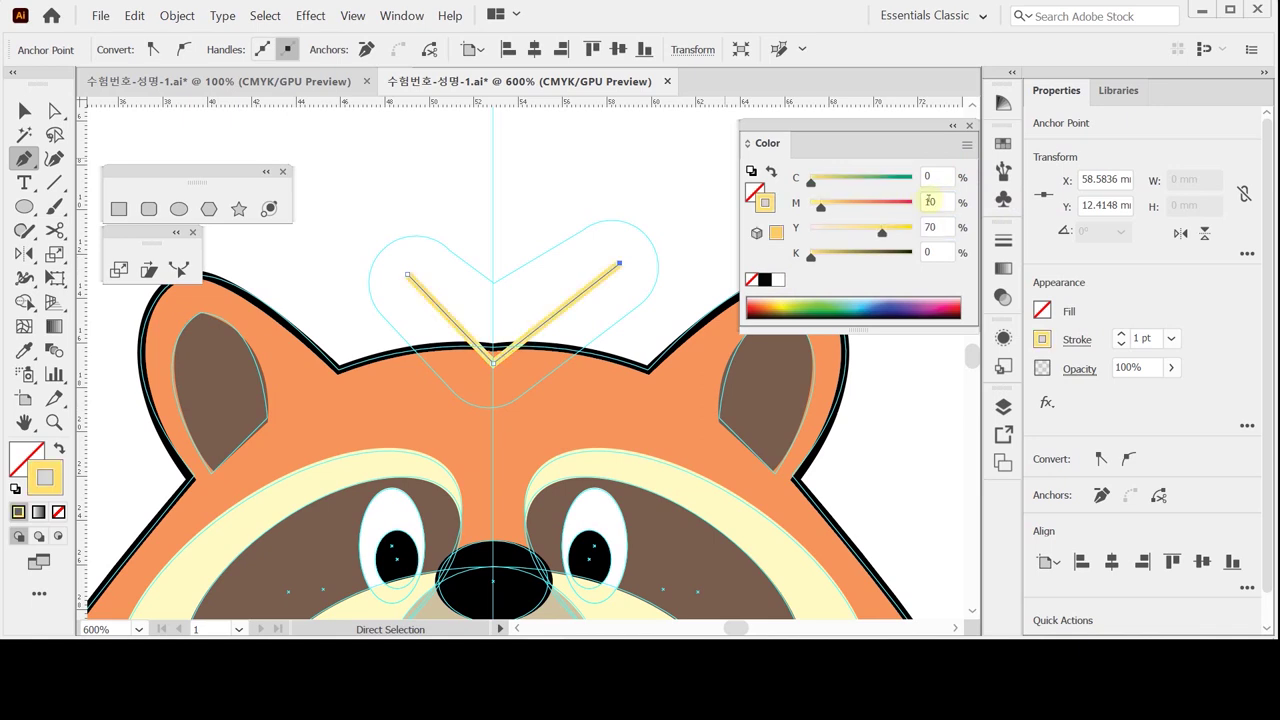
# Step: Set the V path's stroke weight to 12 pt with round caps and round corner joins
pyautogui.click(1172, 339)
pyautogui.click(1192, 153)
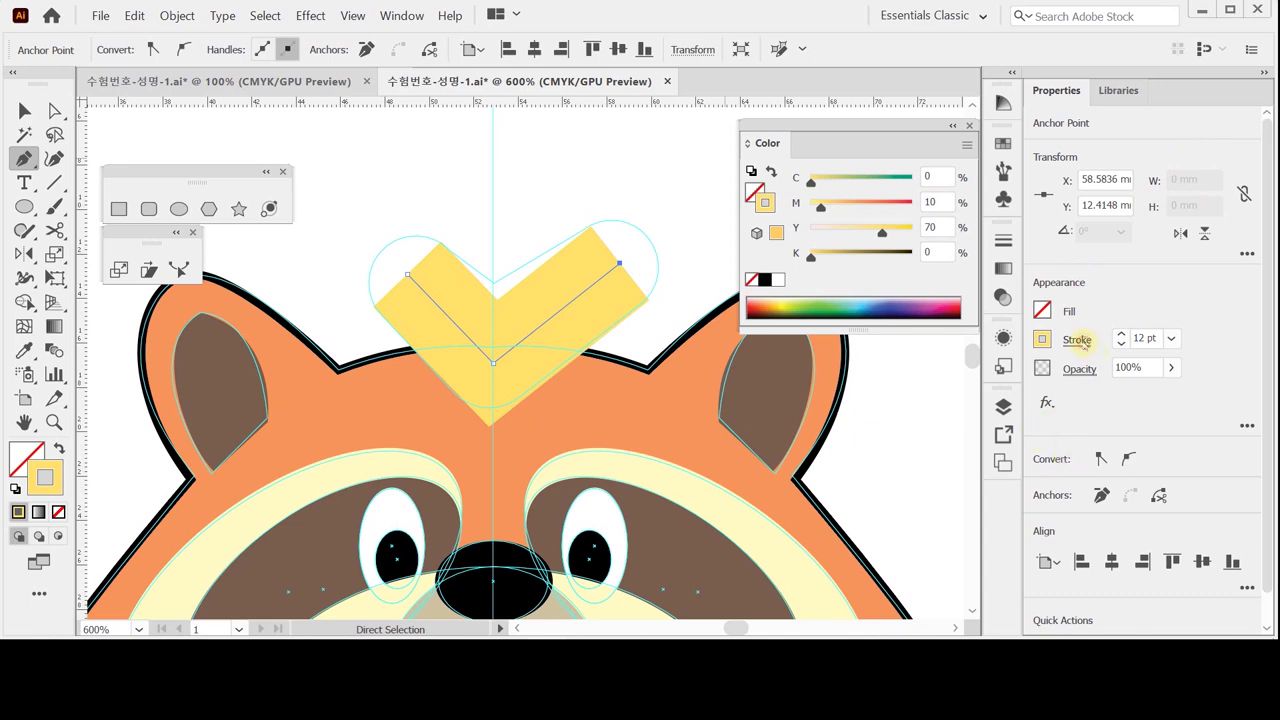
pyautogui.click(1078, 341)
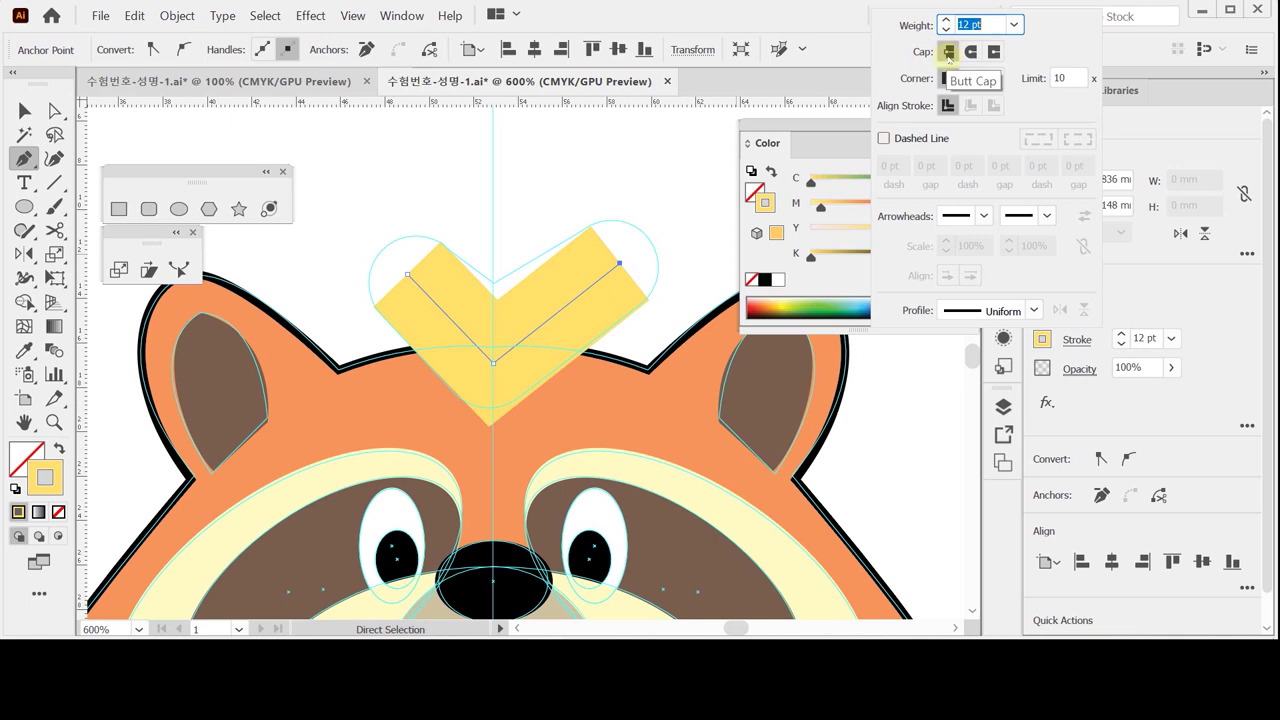
pyautogui.click(970, 52)
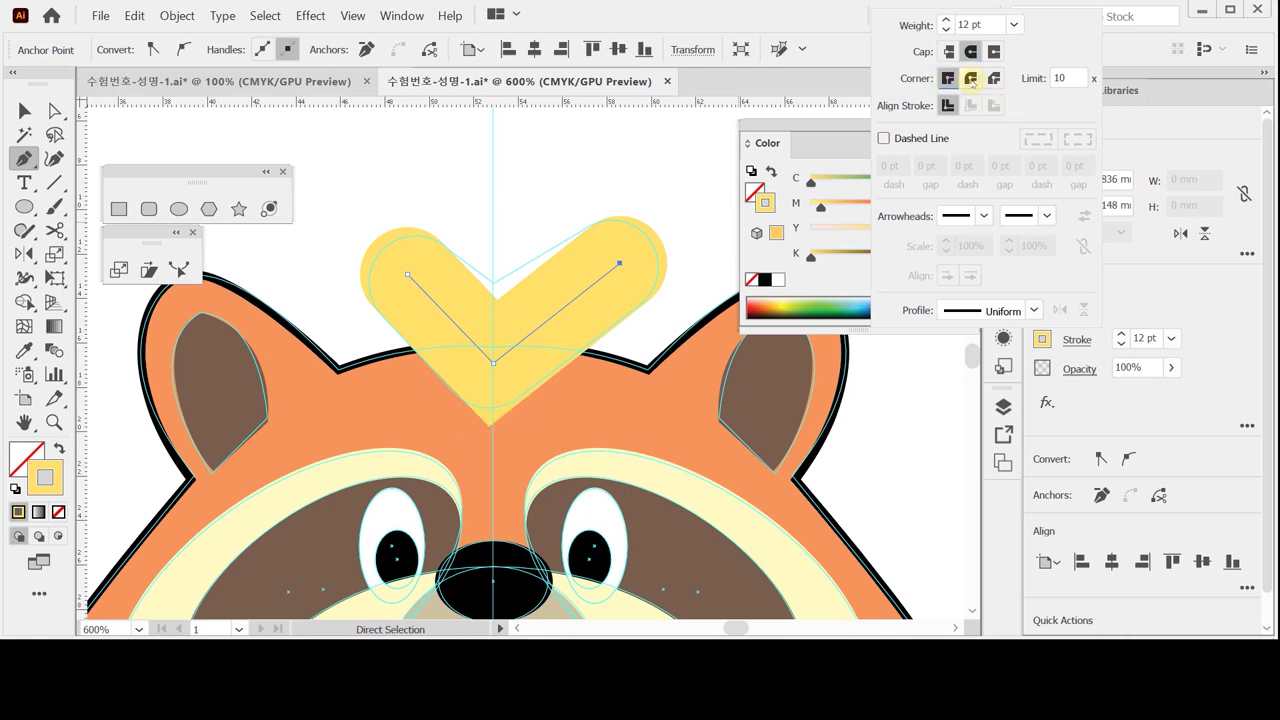
pyautogui.click(971, 79)
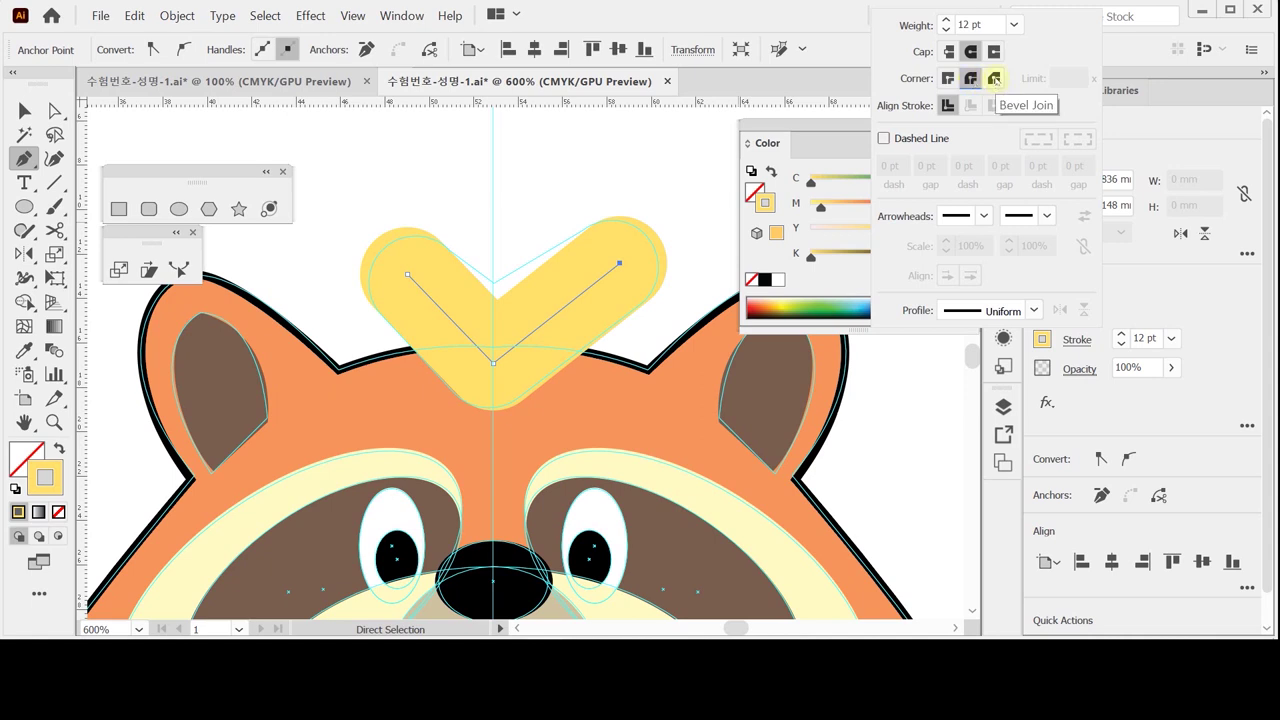
pyautogui.click(994, 79)
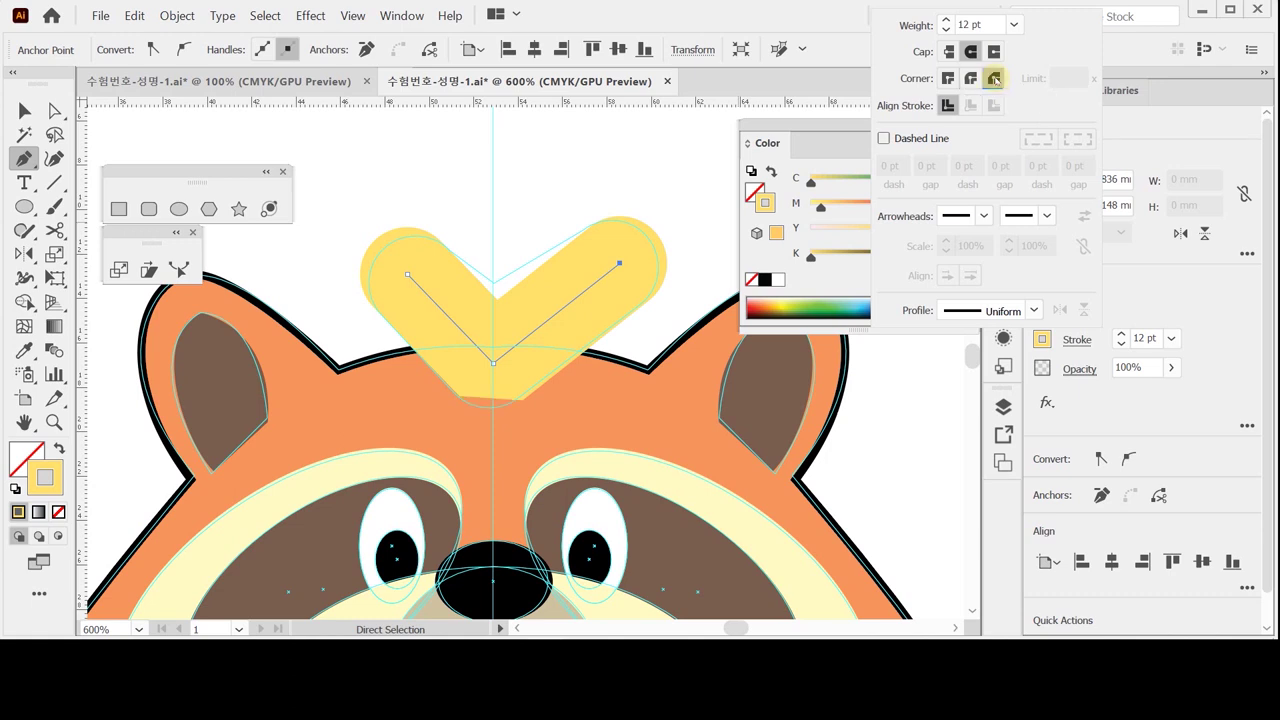
pyautogui.click(970, 79)
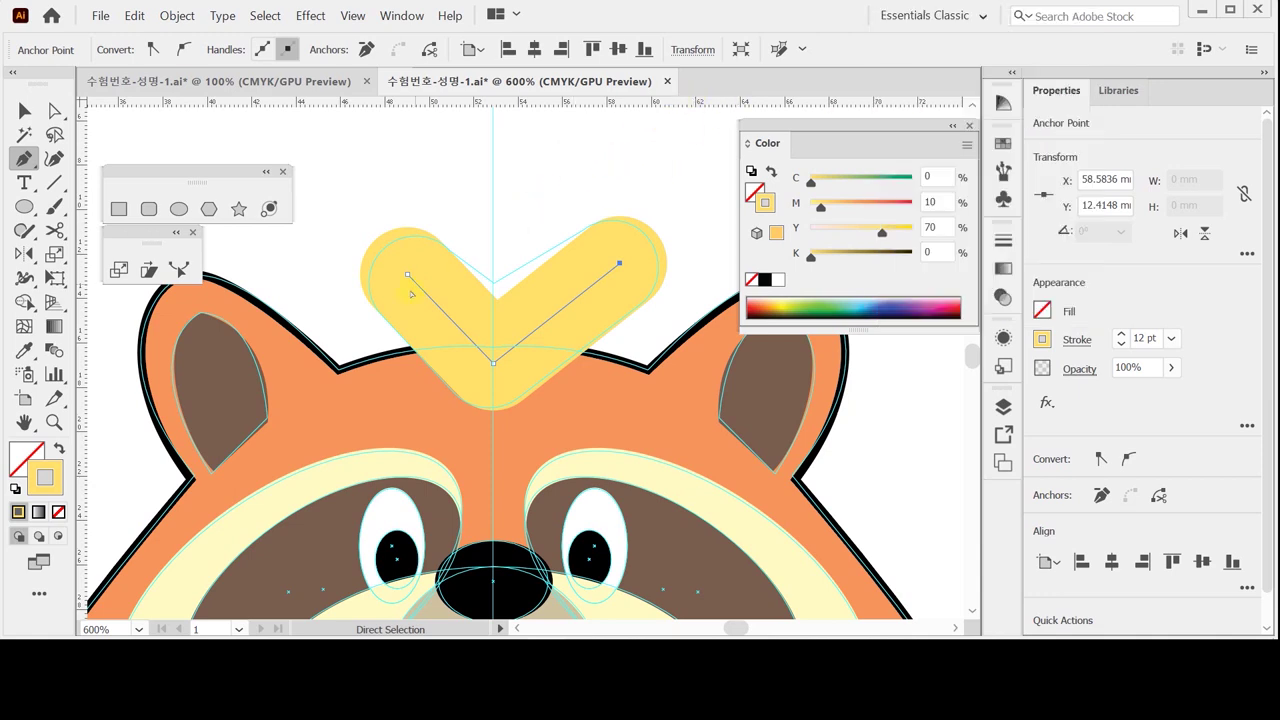
# Step: Move both end anchor points of the V path slightly inward so its rounded ends fit the heart-shaped guide
pyautogui.click(408, 277)
pyautogui.moveTo(408, 277); pyautogui.dragTo(416, 284)
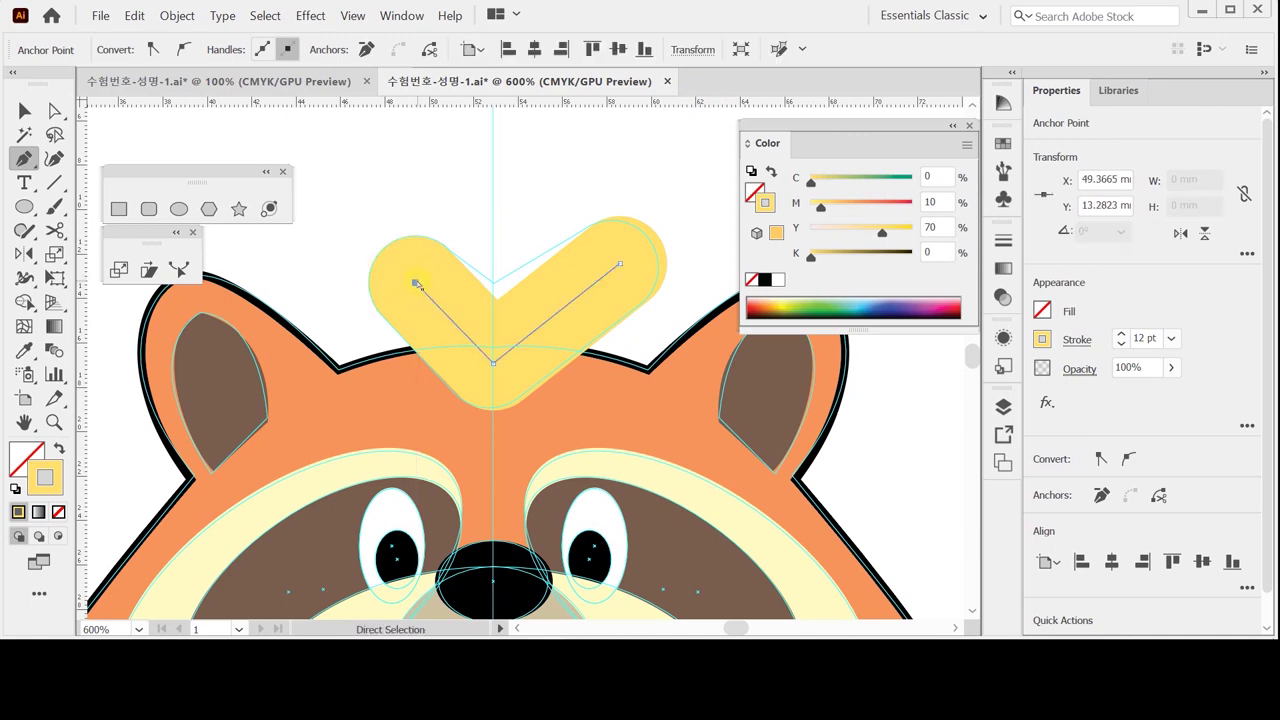
pyautogui.click(621, 265)
pyautogui.moveTo(621, 266); pyautogui.dragTo(614, 270)
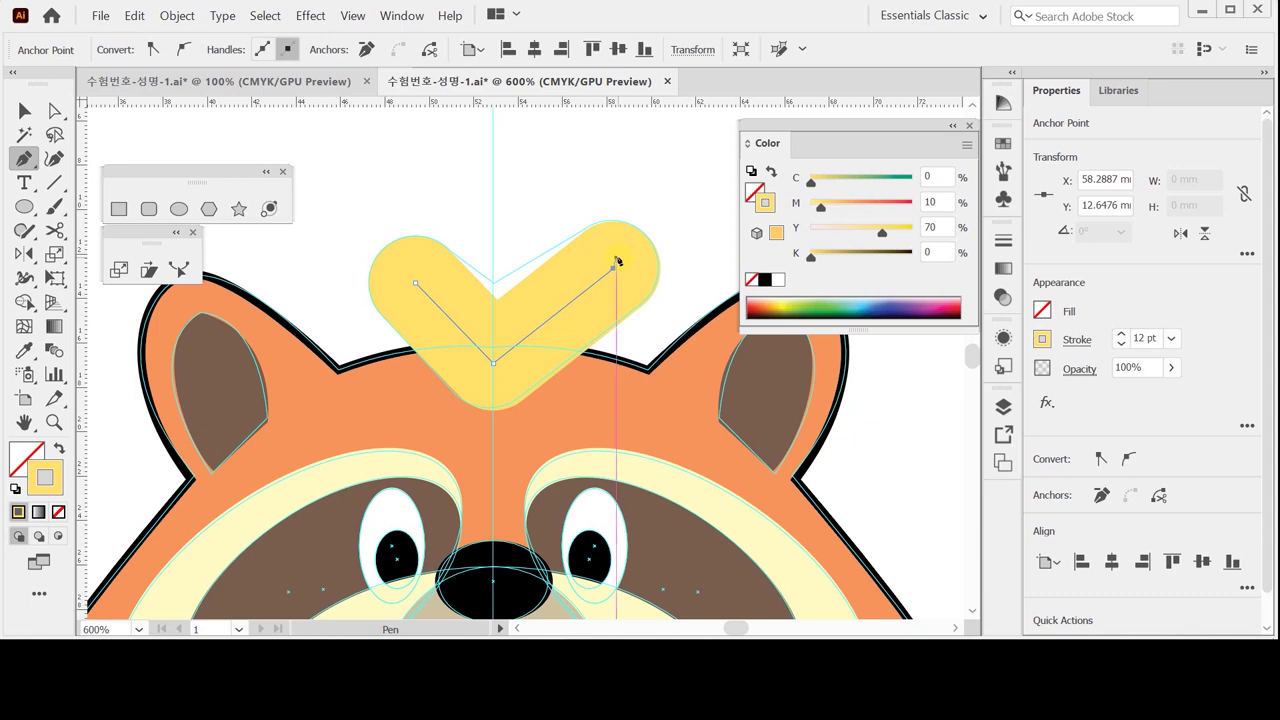
pyautogui.click(614, 268)
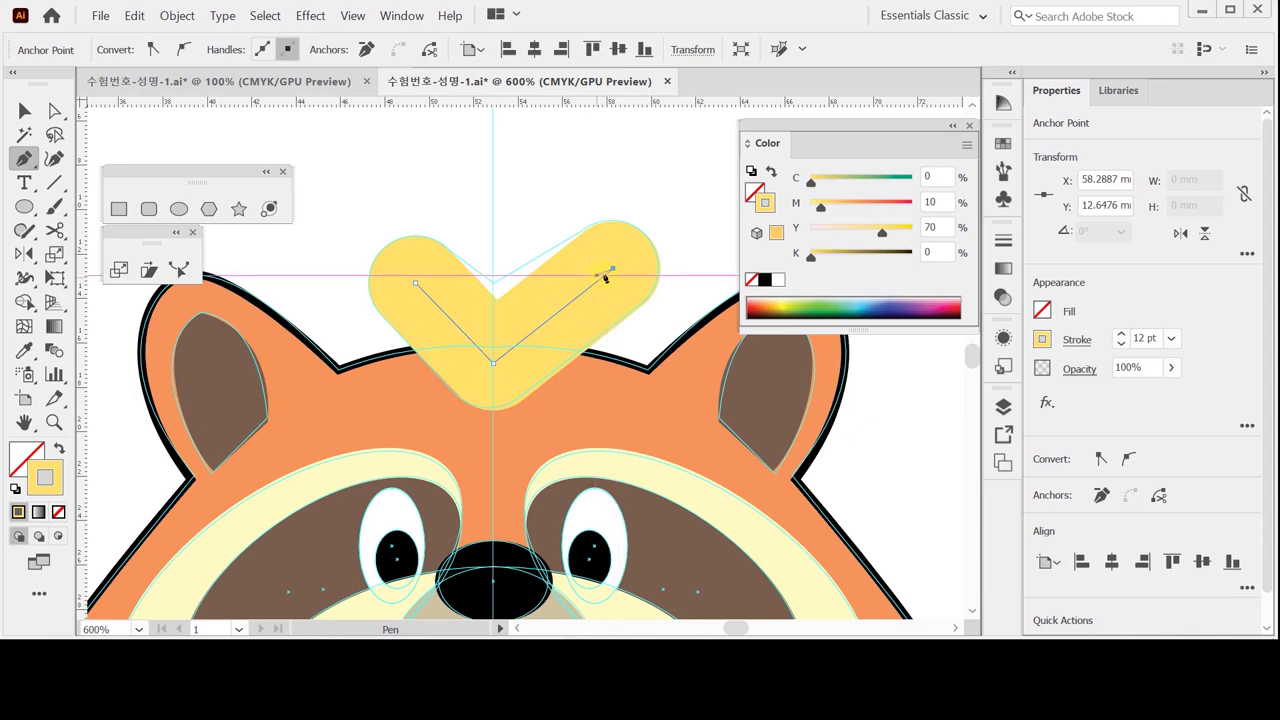
# Step: Convert the V path's thick stroke into a filled shape with Outline Stroke
pyautogui.click(177, 15)
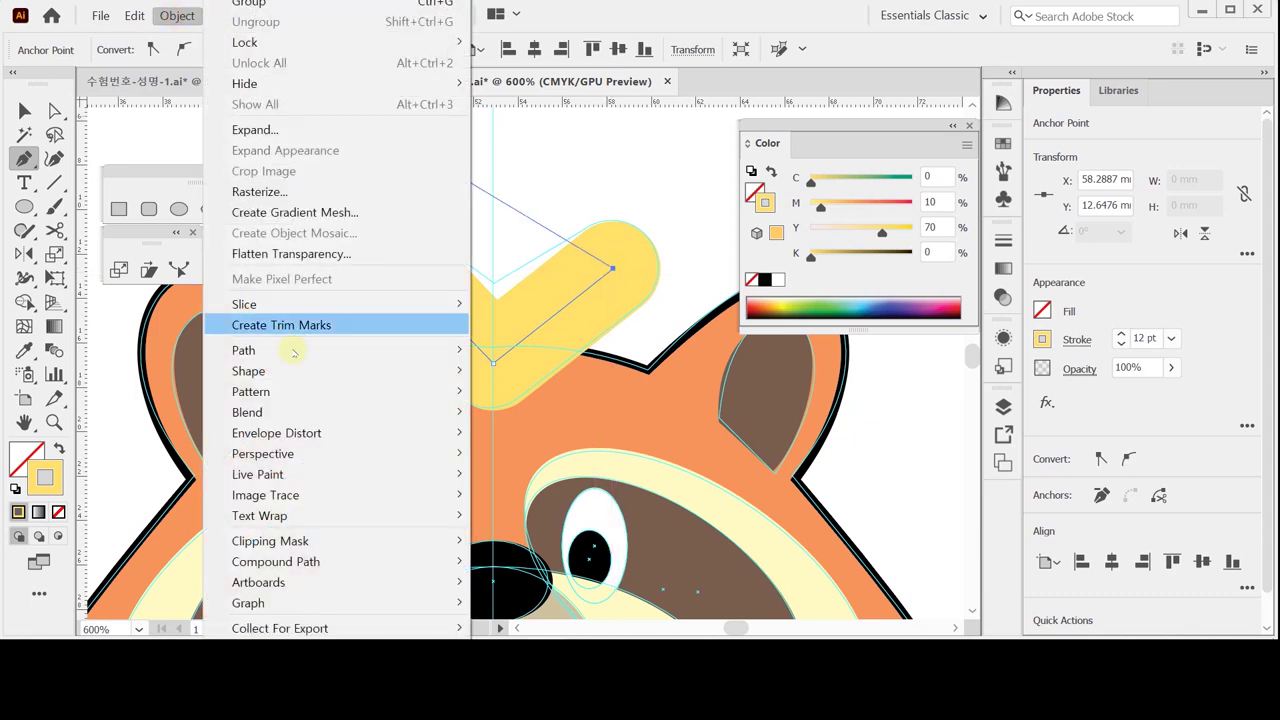
pyautogui.moveTo(322, 352)
pyautogui.click(538, 396)
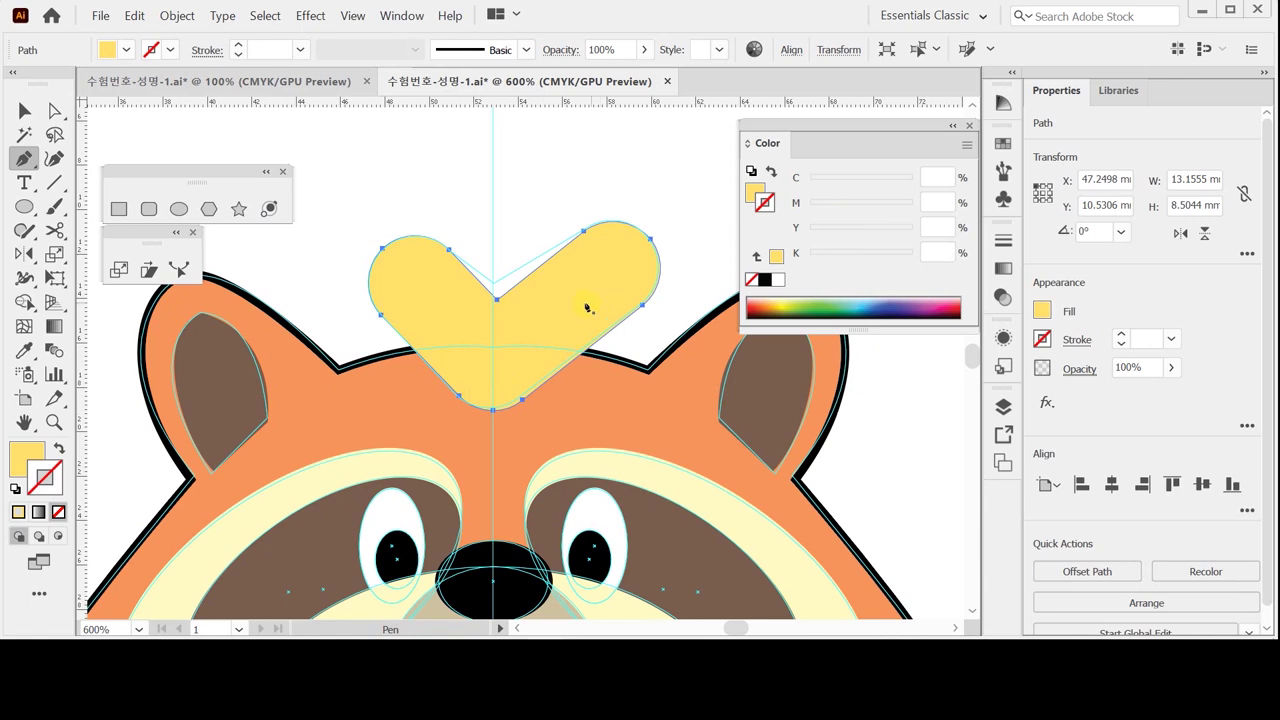
# Step: Move the yellow shape's inner notch anchor point up onto the guide's notch at the centre line, and save the document
pyautogui.press('ctrl')
pyautogui.click(54, 110)
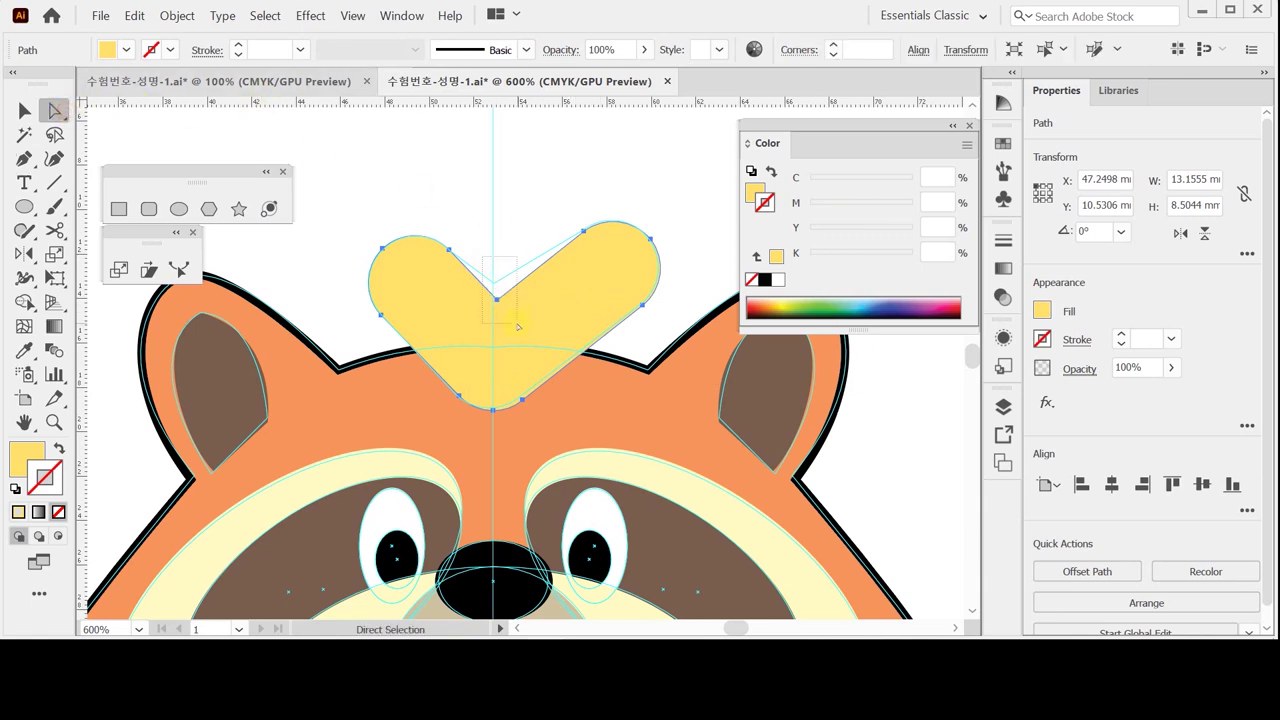
pyautogui.click(498, 299)
pyautogui.moveTo(498, 300); pyautogui.dragTo(494, 285)
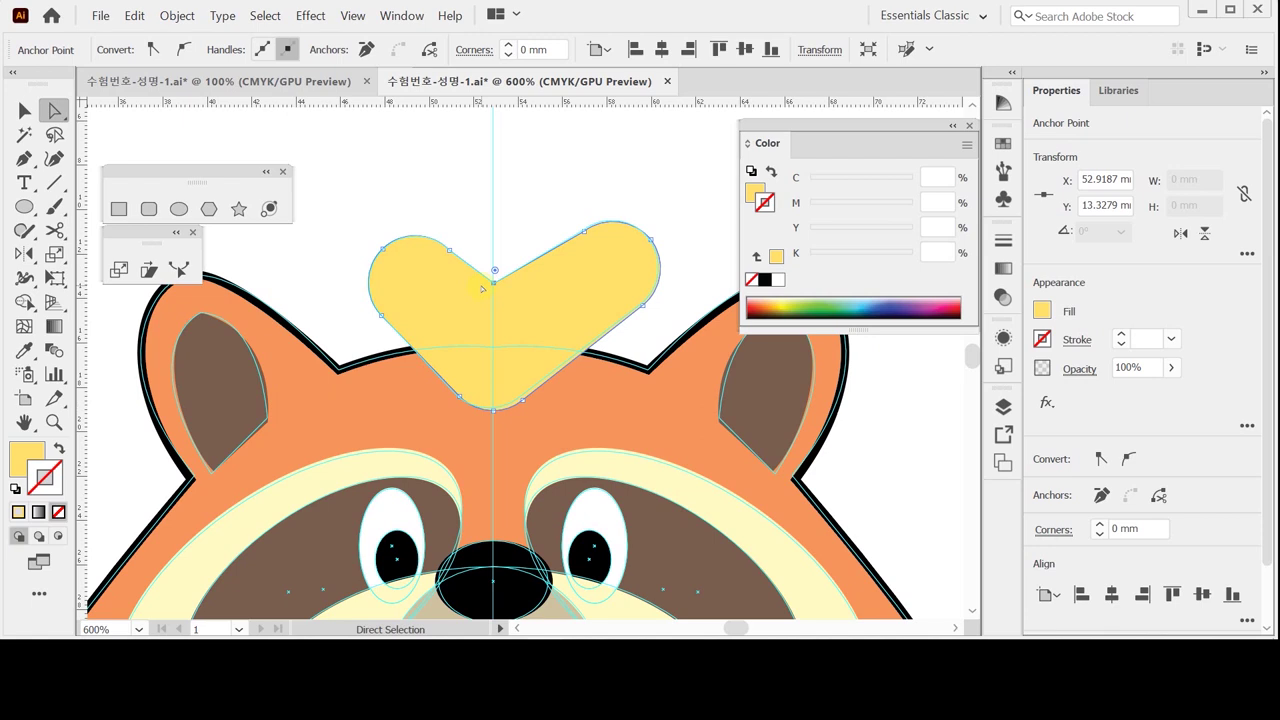
pyautogui.press('ctrl')
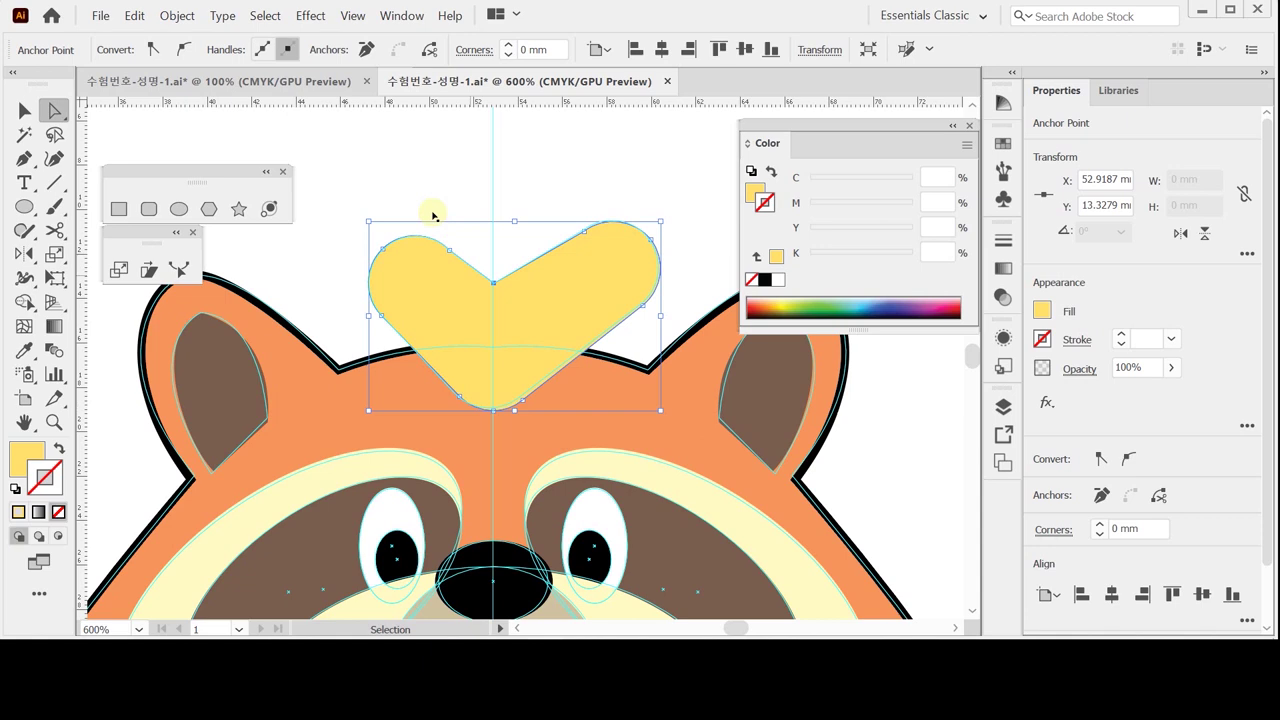
pyautogui.hotkey('ctrl', 's')
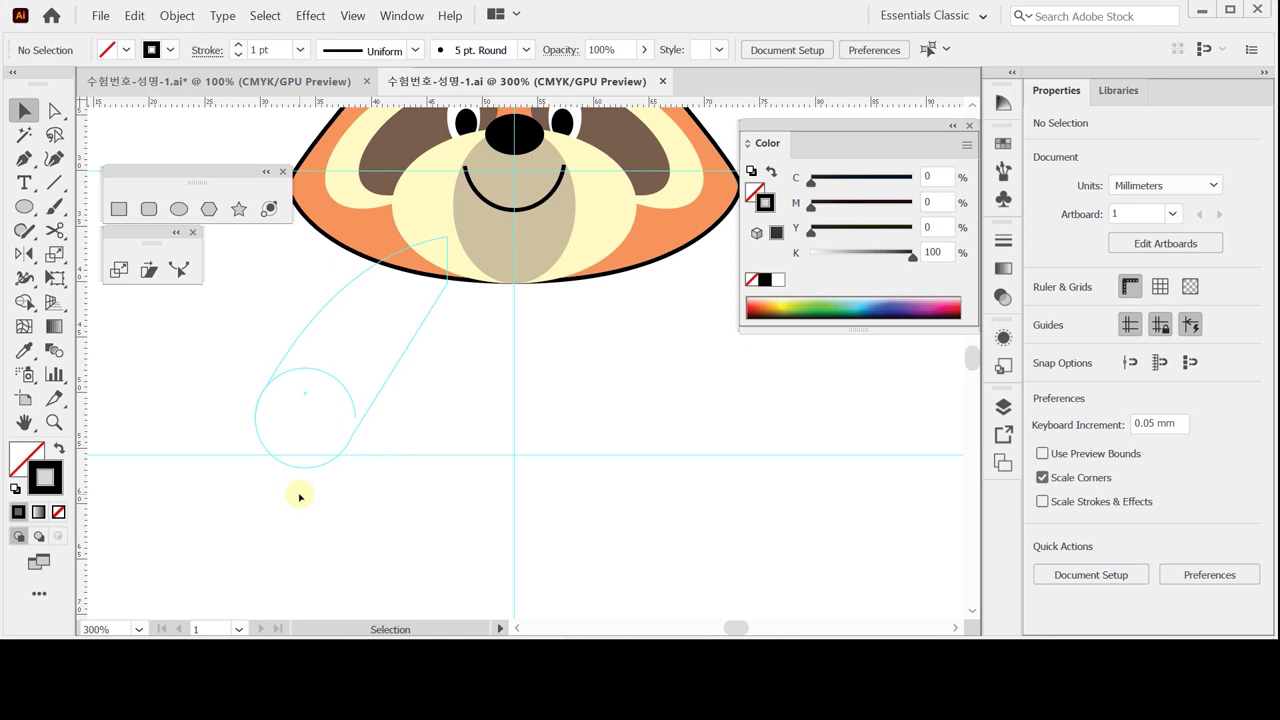
# Step: Create a 9 × 9 mm circle over the circular guide at the lower end of the arm outline
pyautogui.click(175, 210)
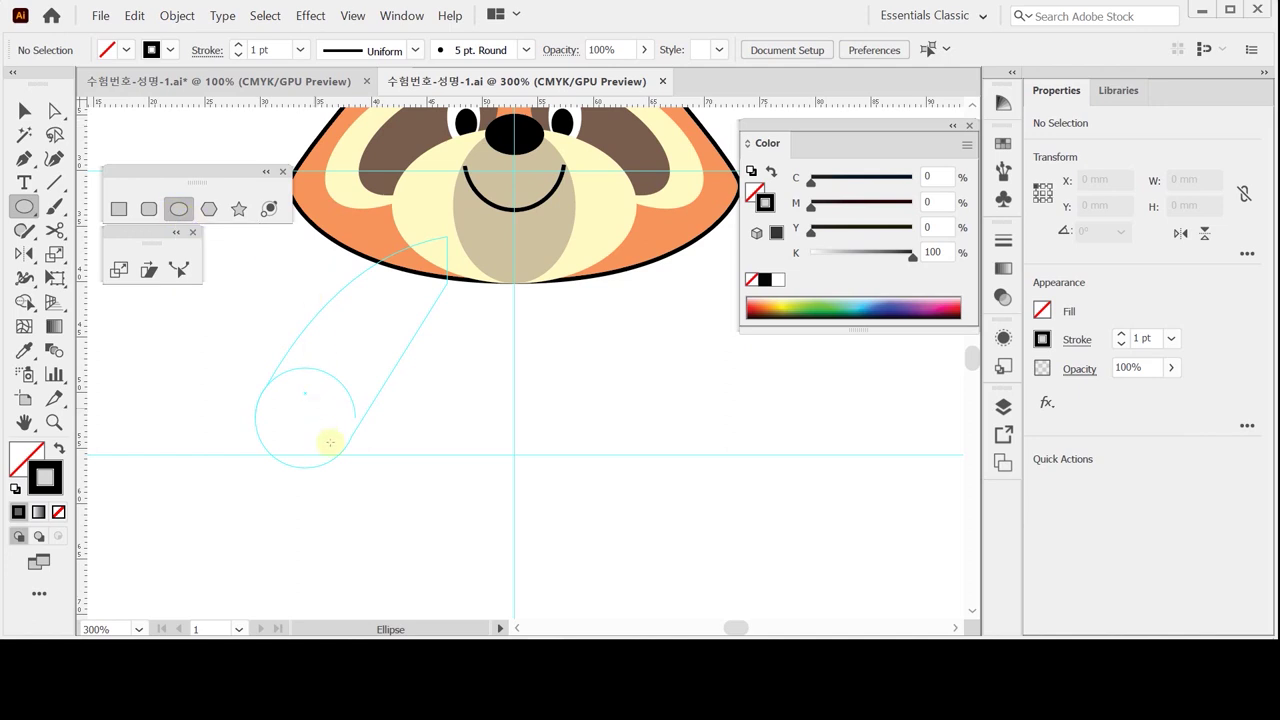
pyautogui.click(251, 377)
pyautogui.write('9')
pyautogui.press('Tab')
pyautogui.write('9')
pyautogui.press('Tab')
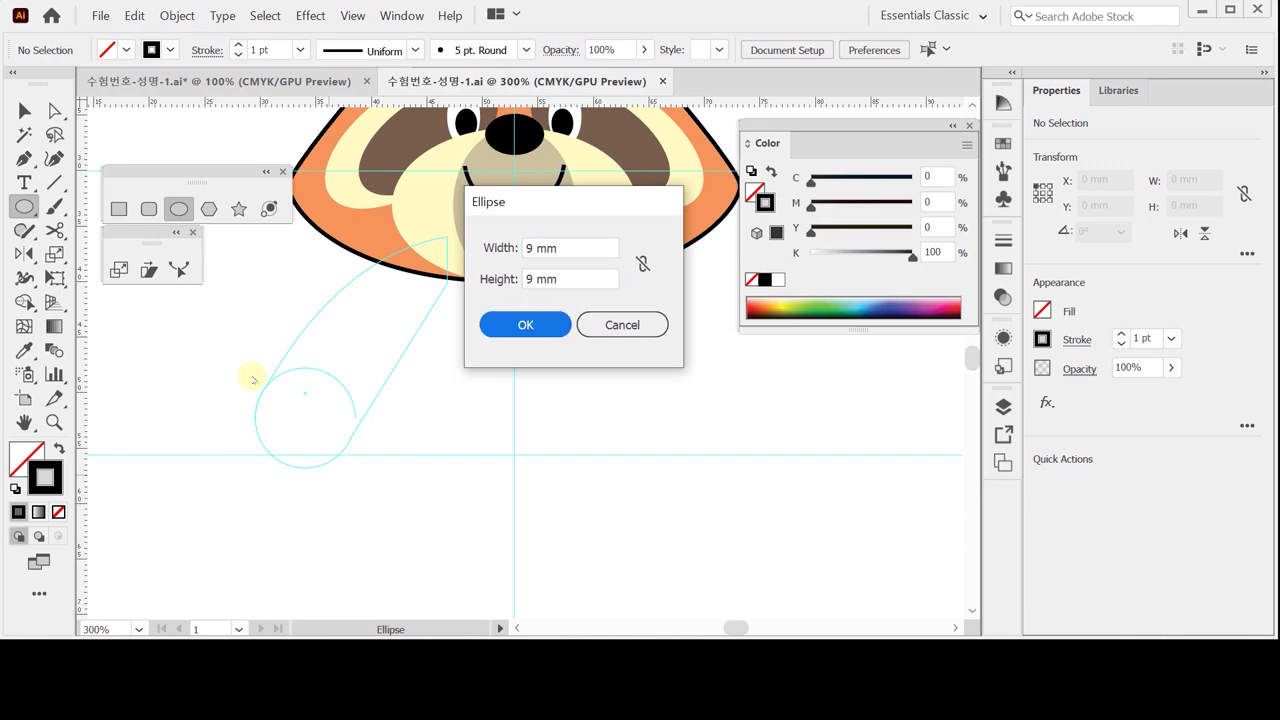
pyautogui.press('Return')
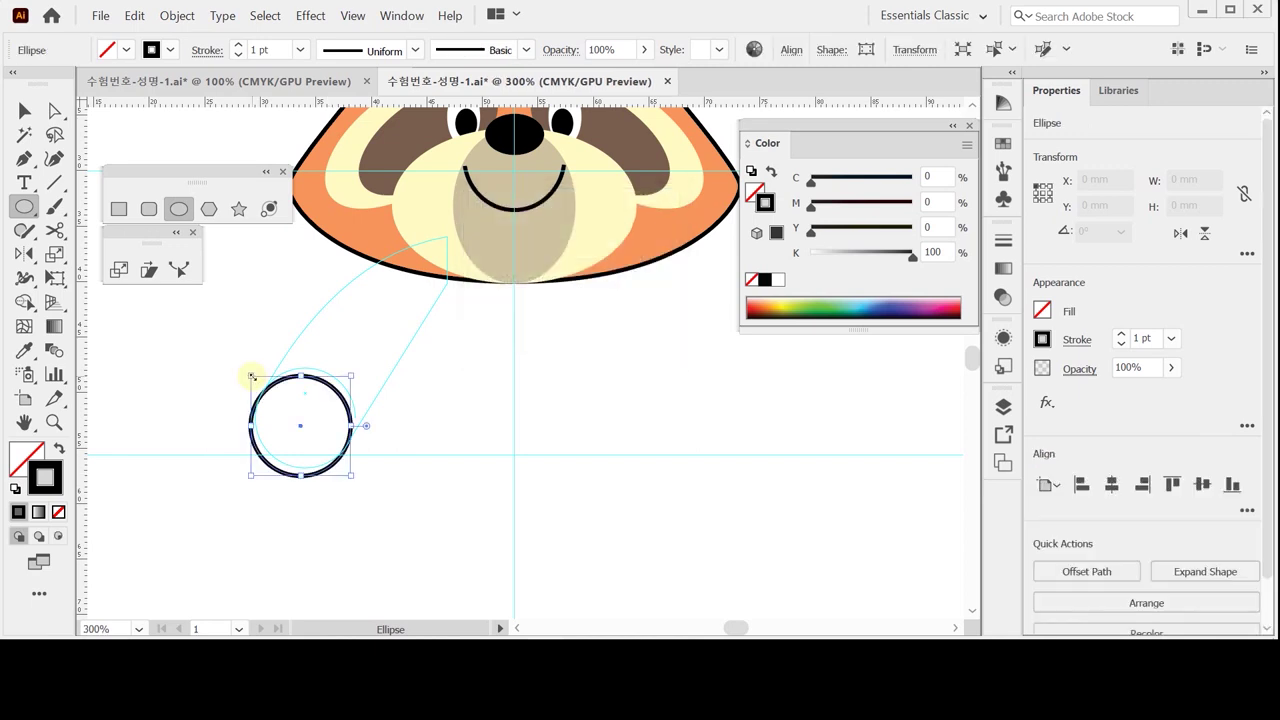
# Step: Nudge the circle up and to the right until it lines up with the circular guide
pyautogui.press('Up')
pyautogui.press('Up')
pyautogui.press('Up')
pyautogui.press('Up')
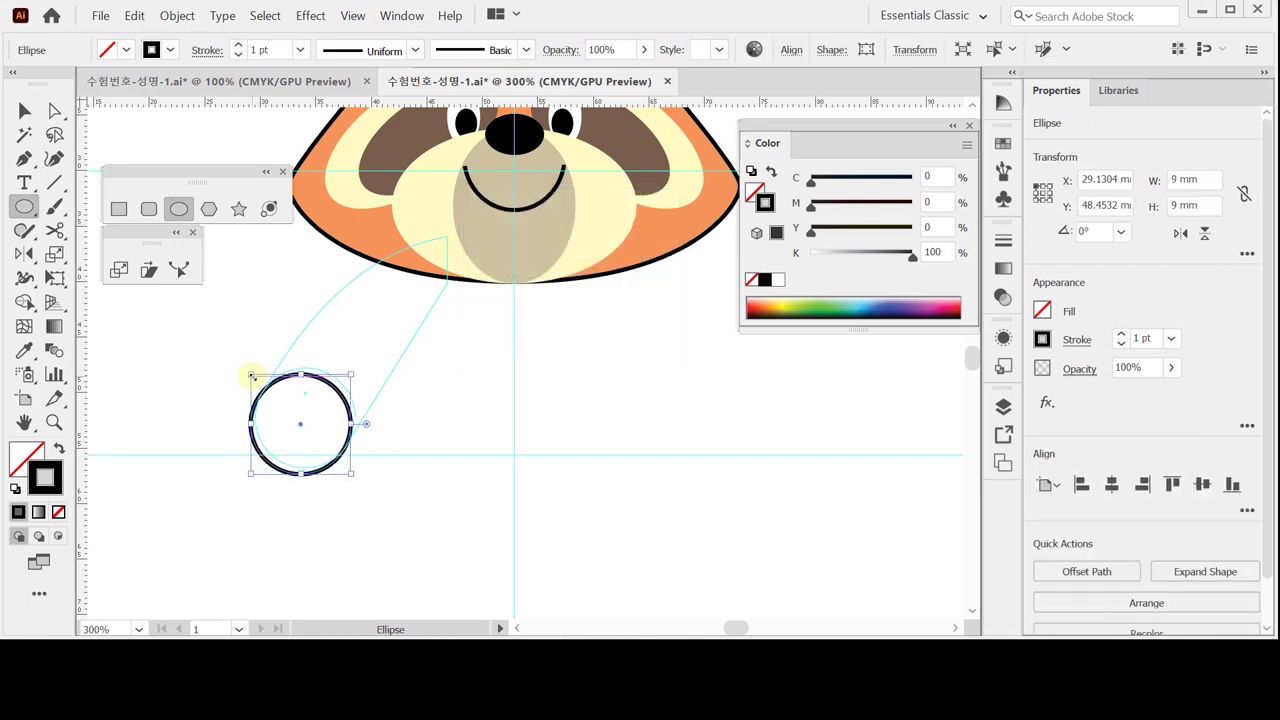
pyautogui.press('Up')
pyautogui.press('Right')
pyautogui.press('Right')
pyautogui.press('Right')
pyautogui.press('Right')
pyautogui.press('Right')
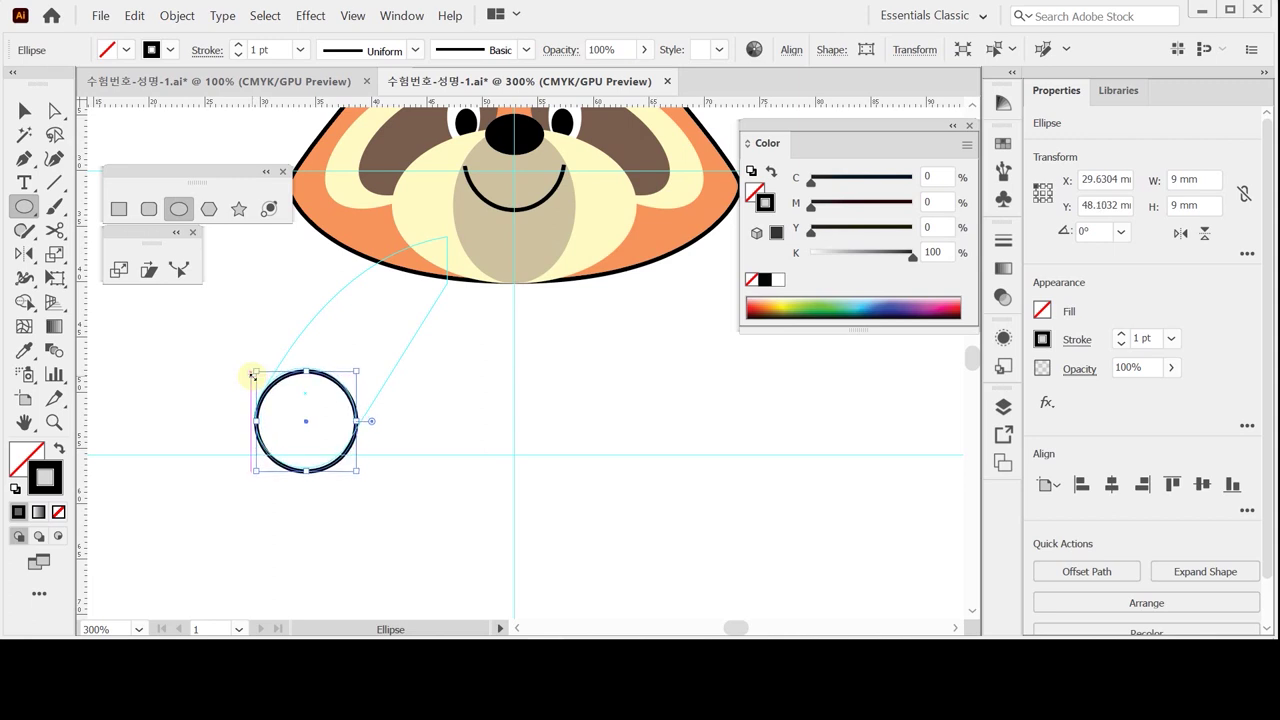
pyautogui.press('Up')
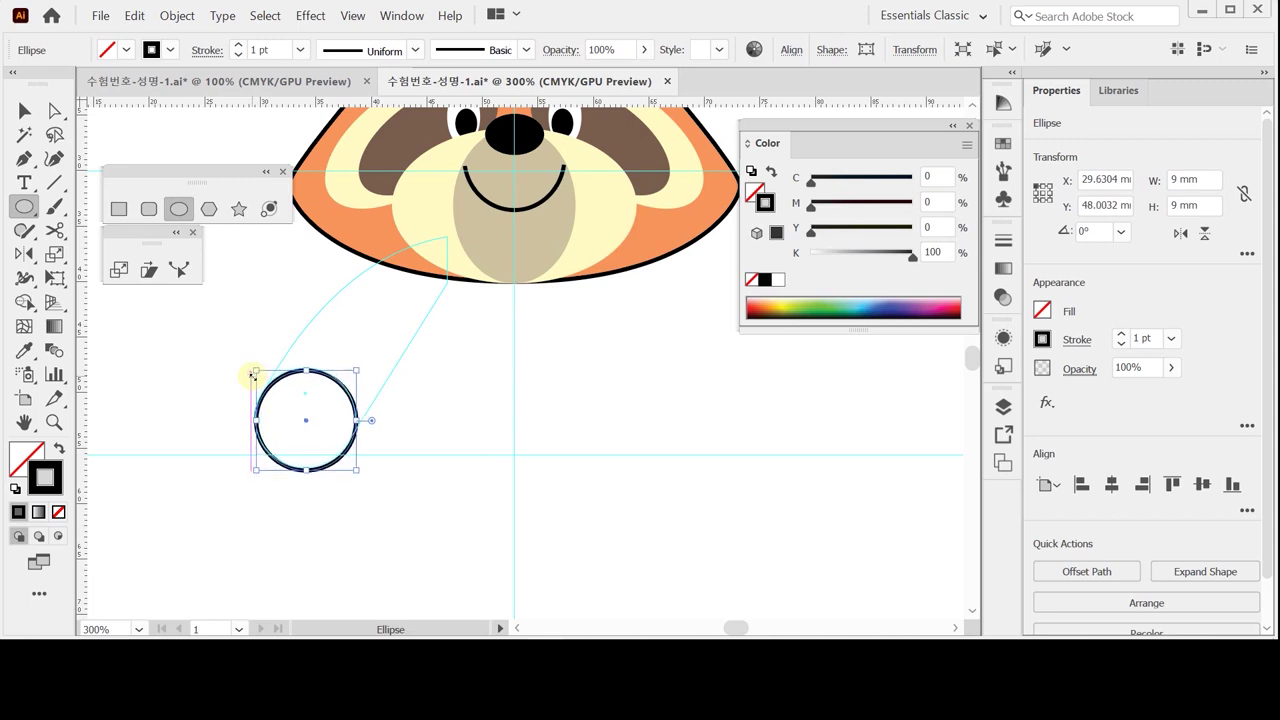
# Step: Apply the default white fill and black stroke to the circle, save the document, and deselect the circle
pyautogui.click(14, 489)
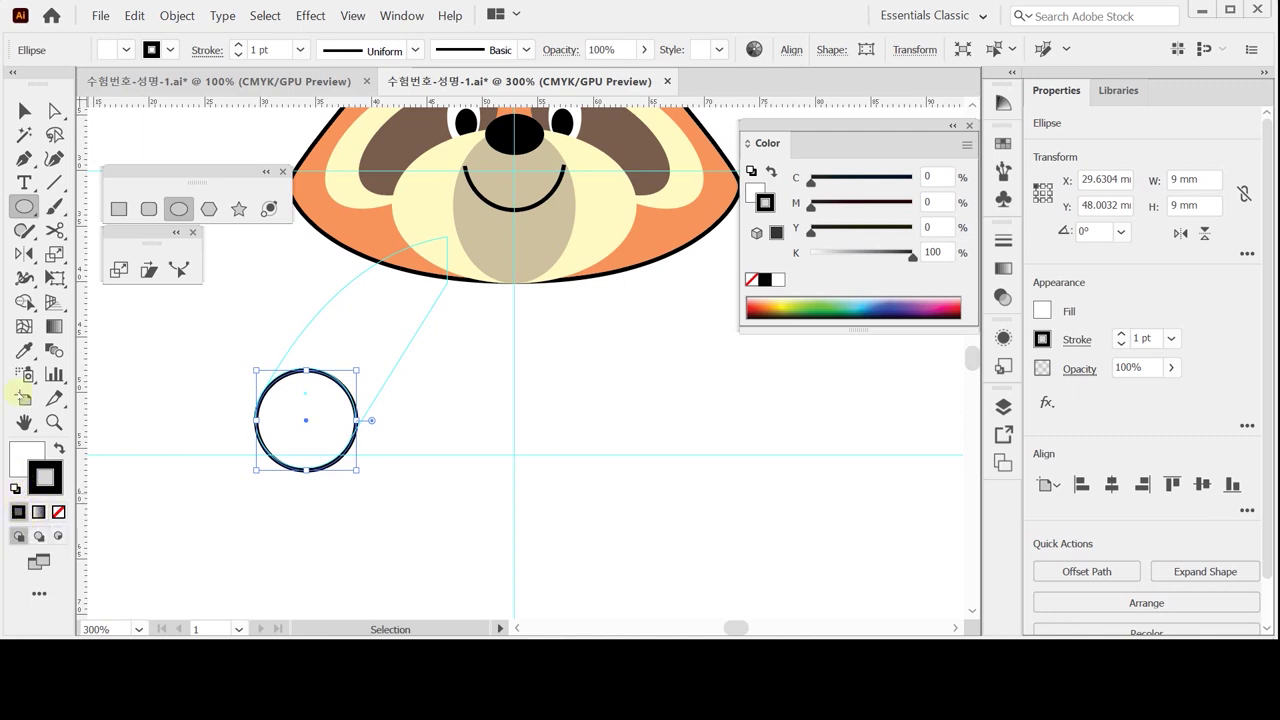
pyautogui.hotkey('ctrl', 's')
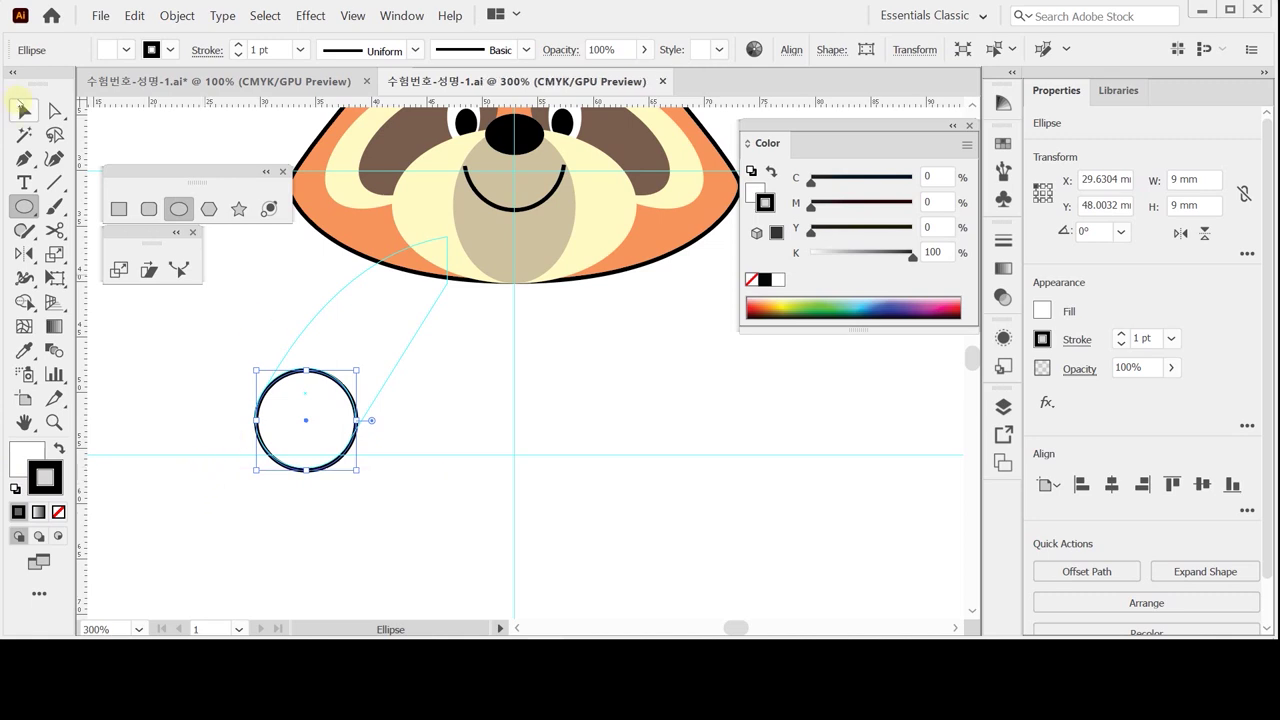
pyautogui.click(22, 110)
pyautogui.click(206, 365)
pyautogui.click(287, 437)
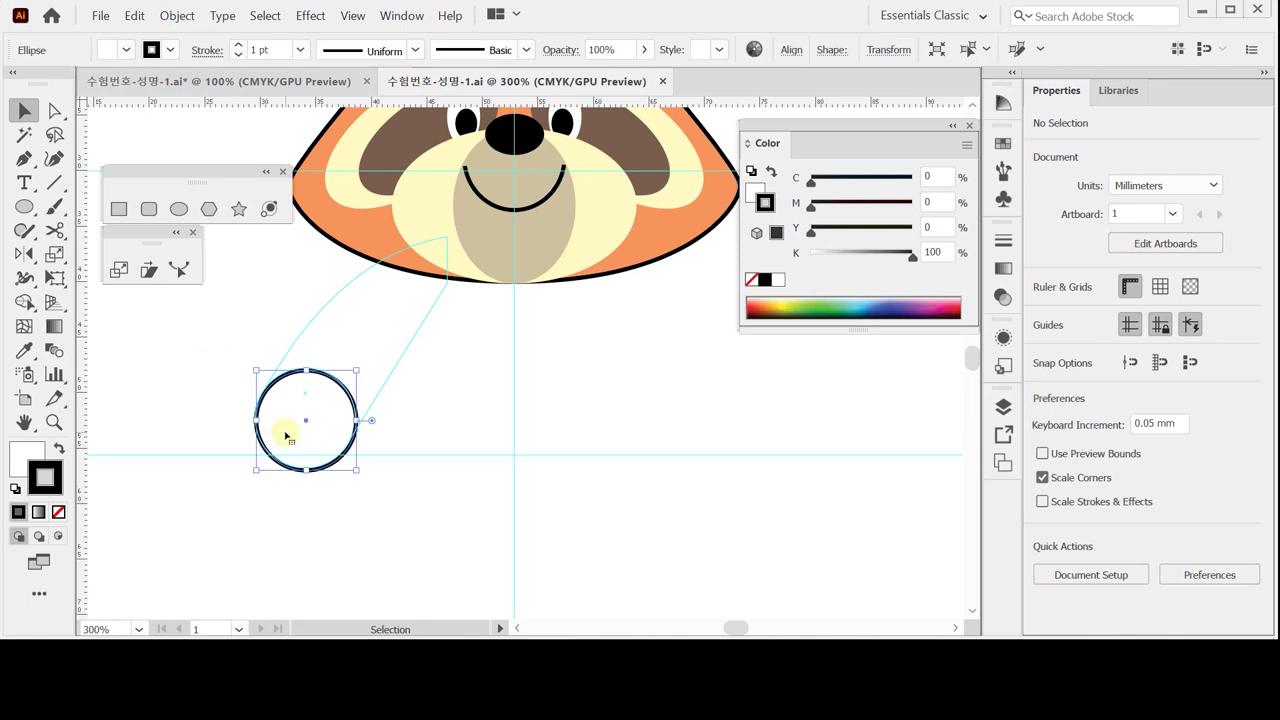
pyautogui.click(220, 387)
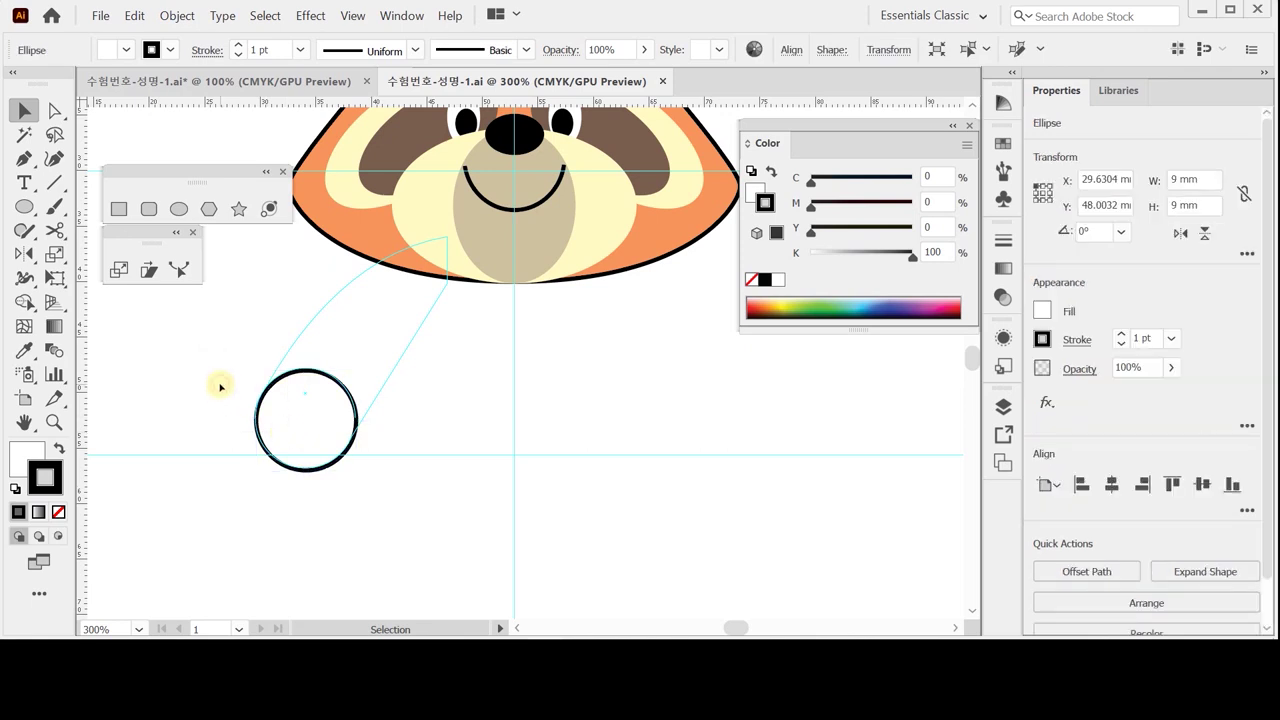
pyautogui.click(178, 208)
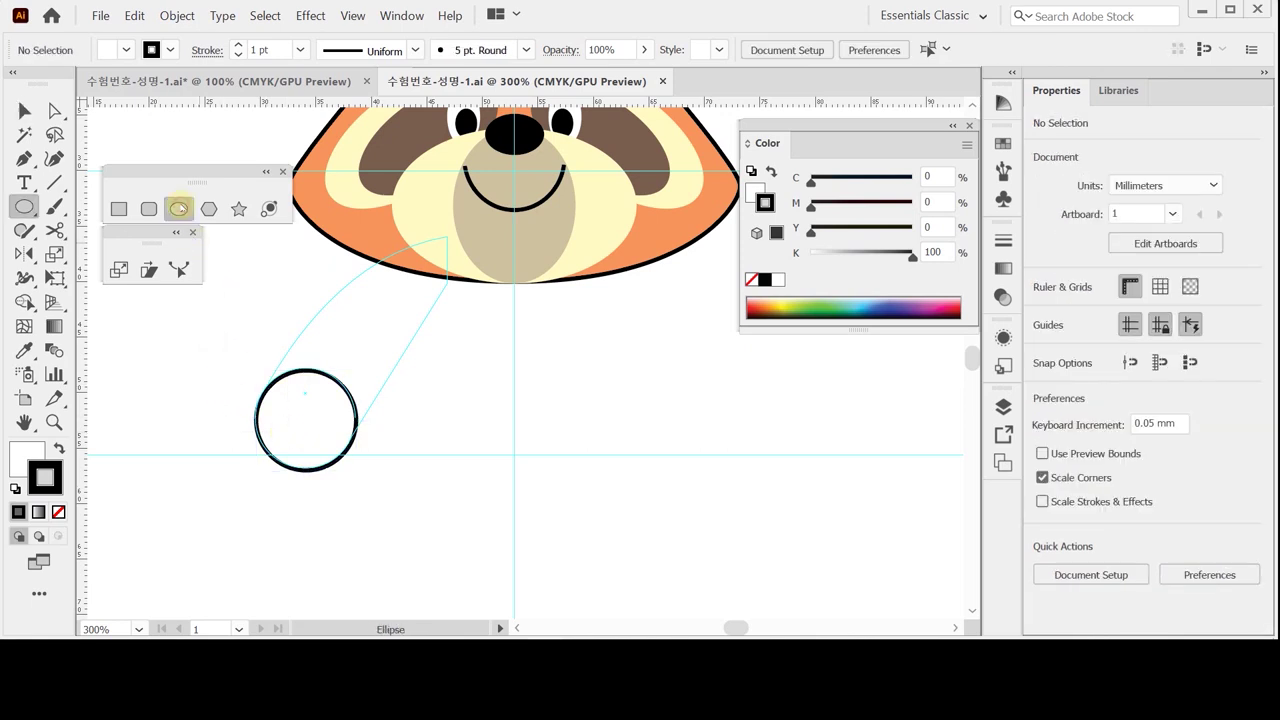
pyautogui.click(186, 326)
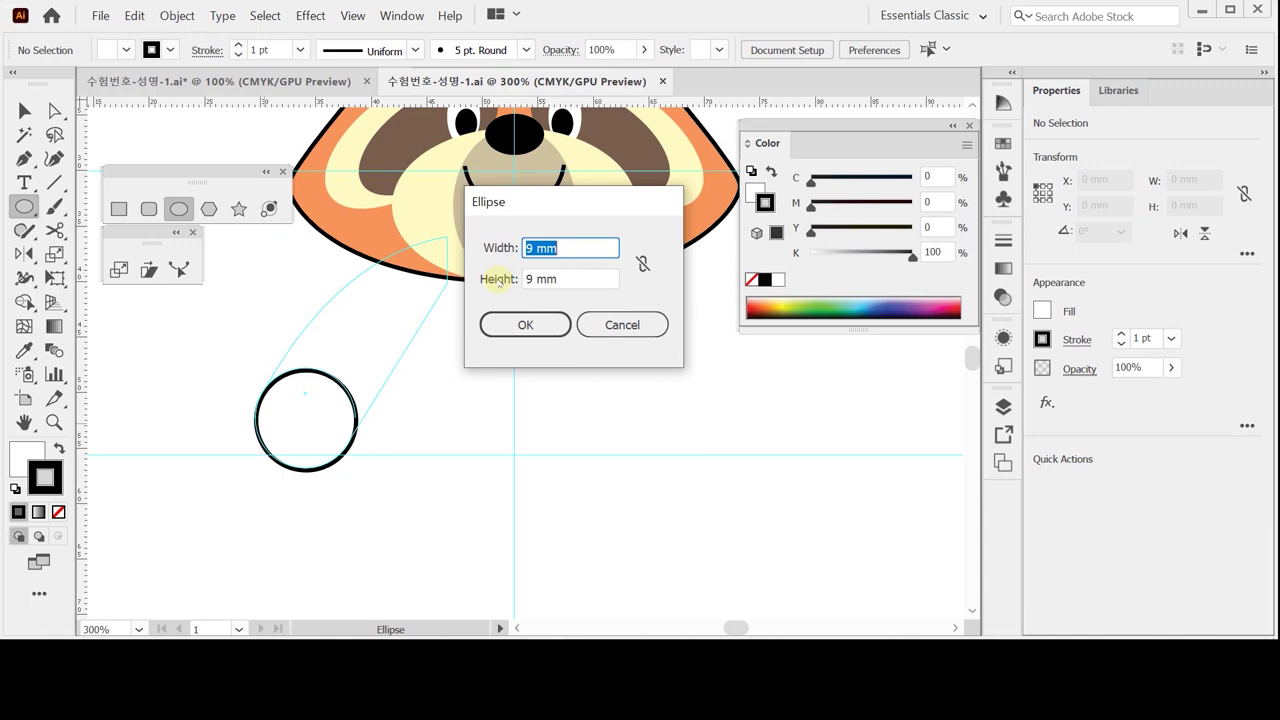
pyautogui.click(609, 327)
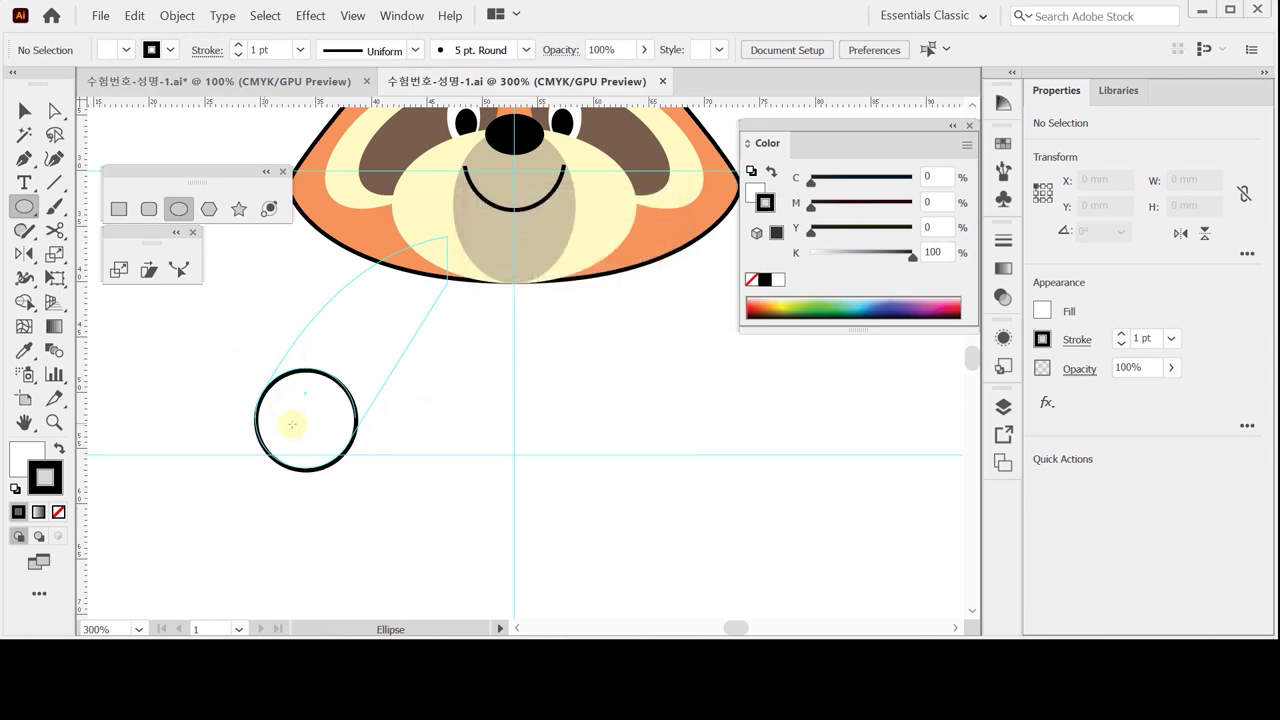
# Step: Trace the arm guide as a closed Pen path, curving from the circle's outer edge to the shoulder and back to its lower edge
pyautogui.keyDown('ctrl'); pyautogui.click(266, 402); pyautogui.keyUp('ctrl')
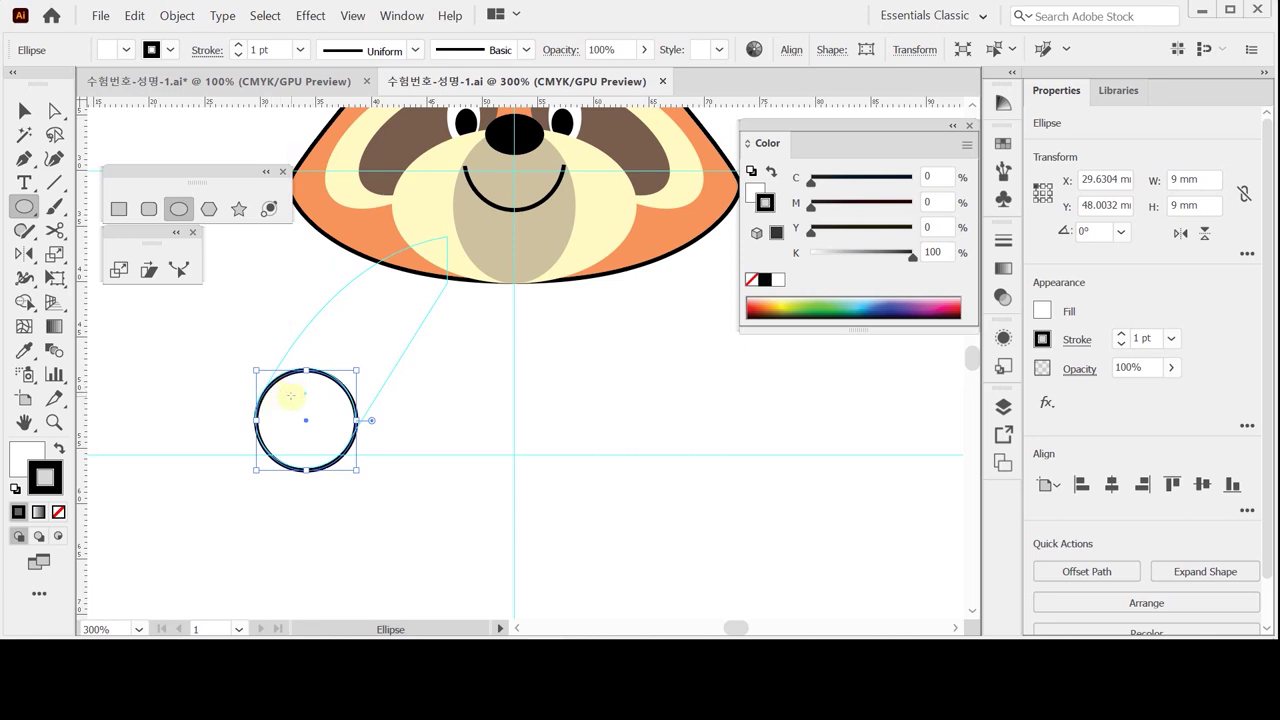
pyautogui.keyDown('ctrl'); pyautogui.click(216, 343); pyautogui.keyUp('ctrl')
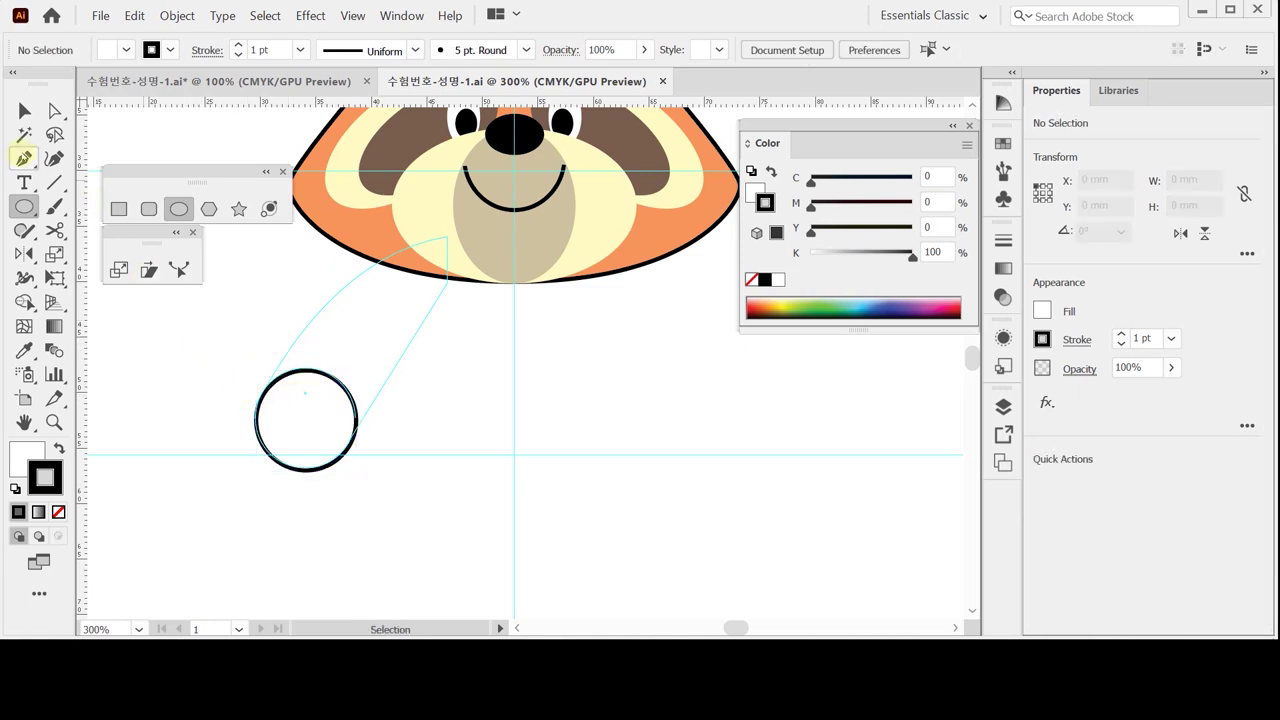
pyautogui.click(24, 158)
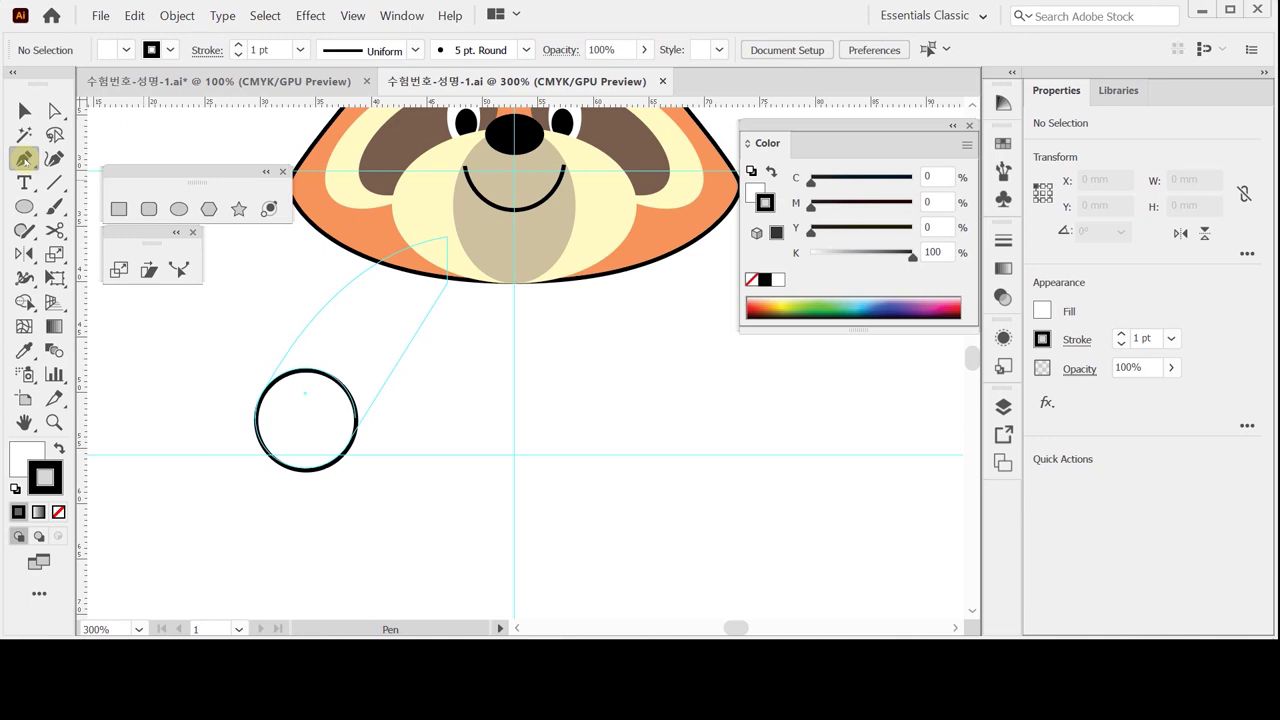
pyautogui.click(256, 418)
pyautogui.click(444, 240)
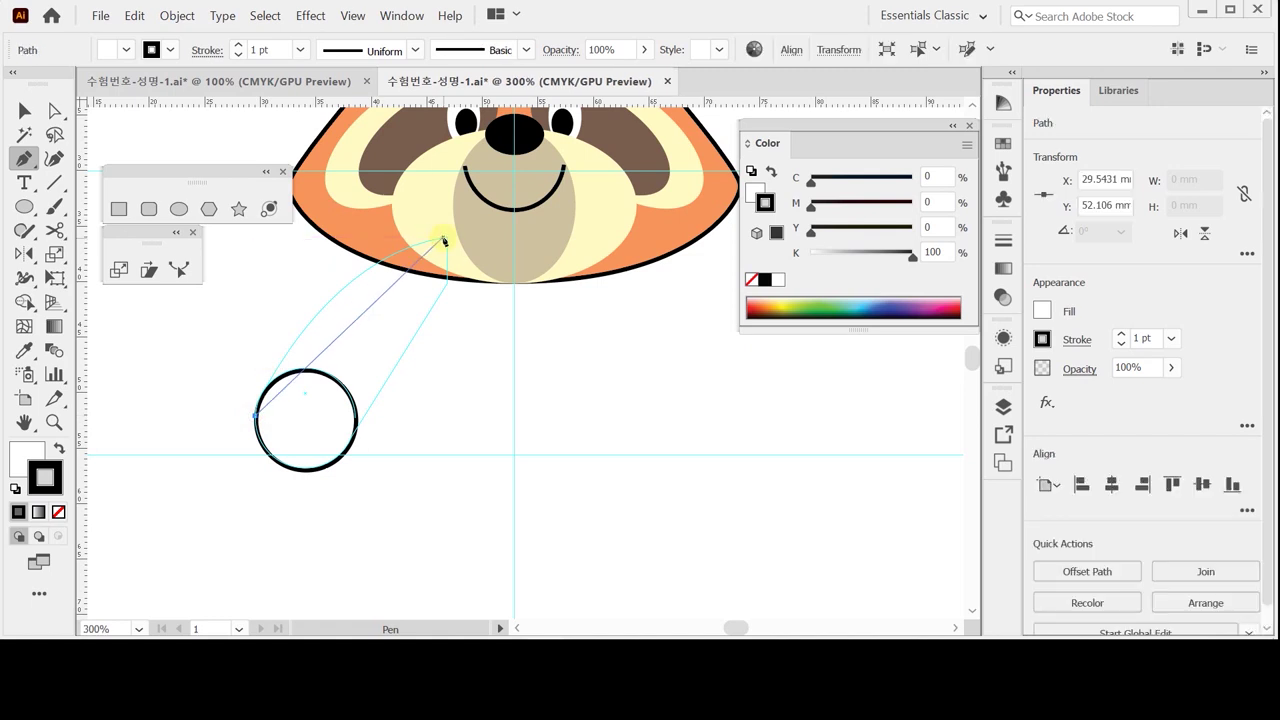
pyautogui.moveTo(444, 240); pyautogui.dragTo(586, 200)
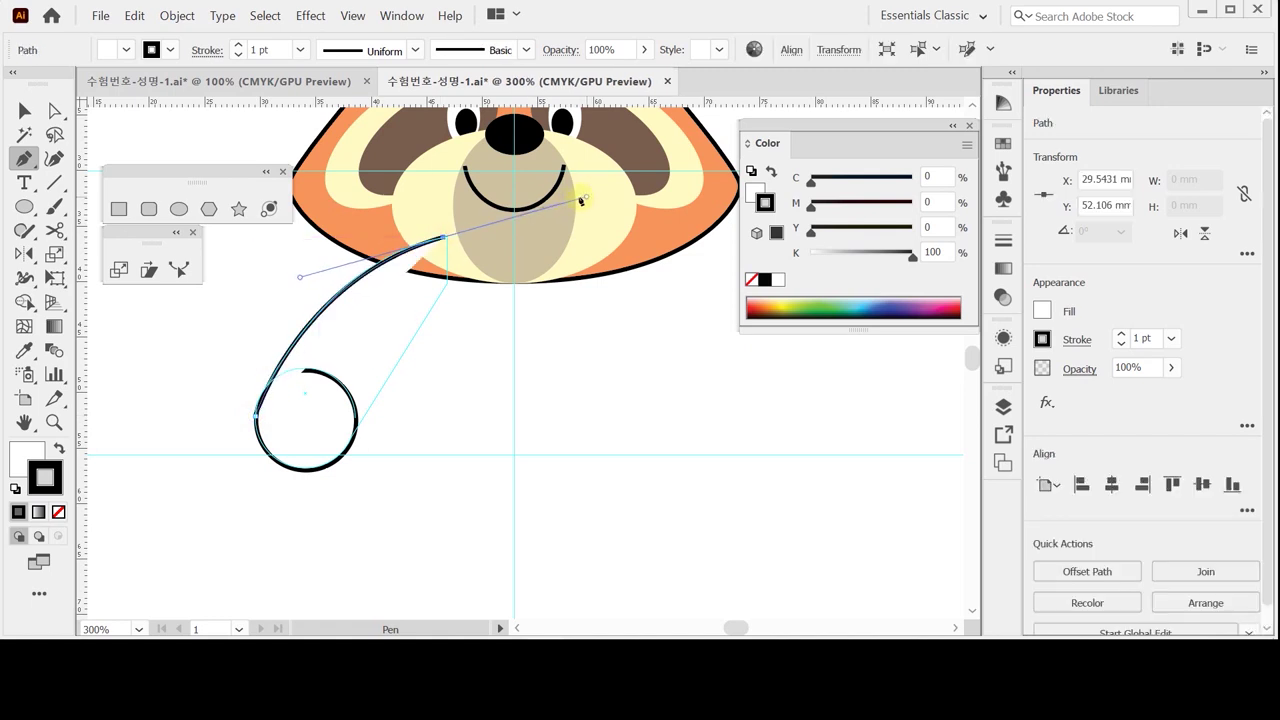
pyautogui.click(443, 241)
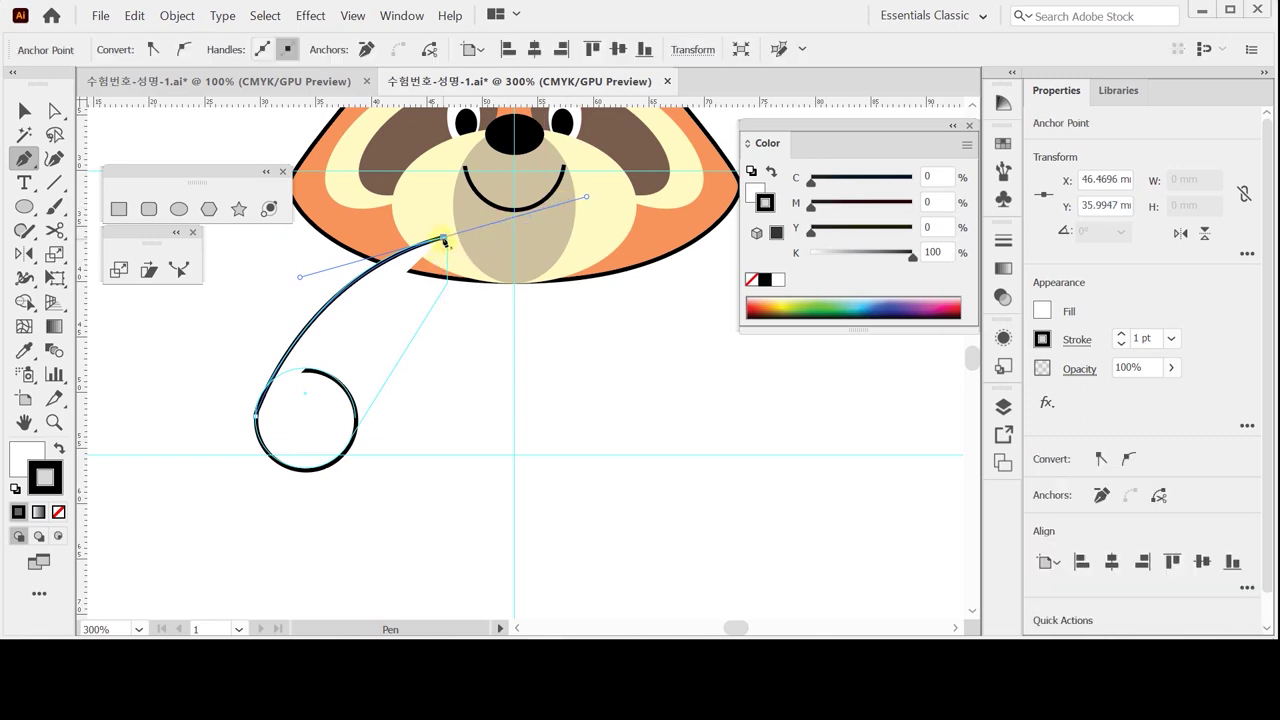
pyautogui.click(444, 240)
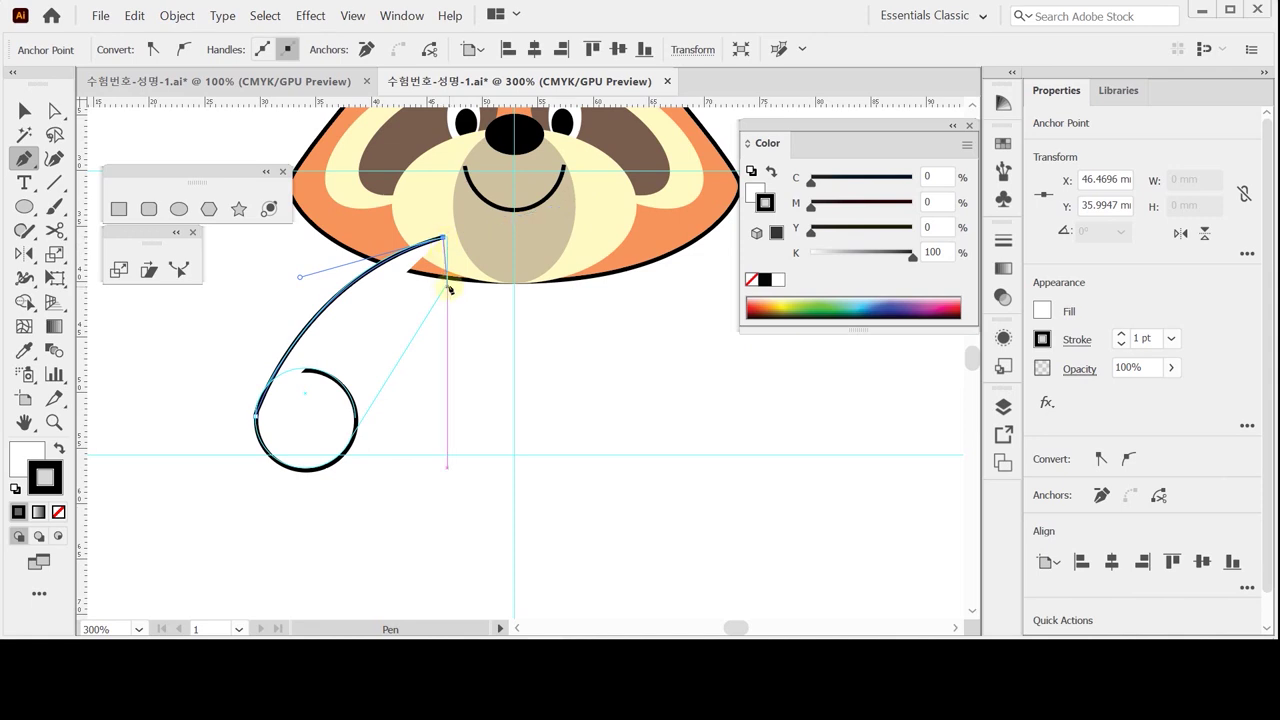
pyautogui.click(447, 283)
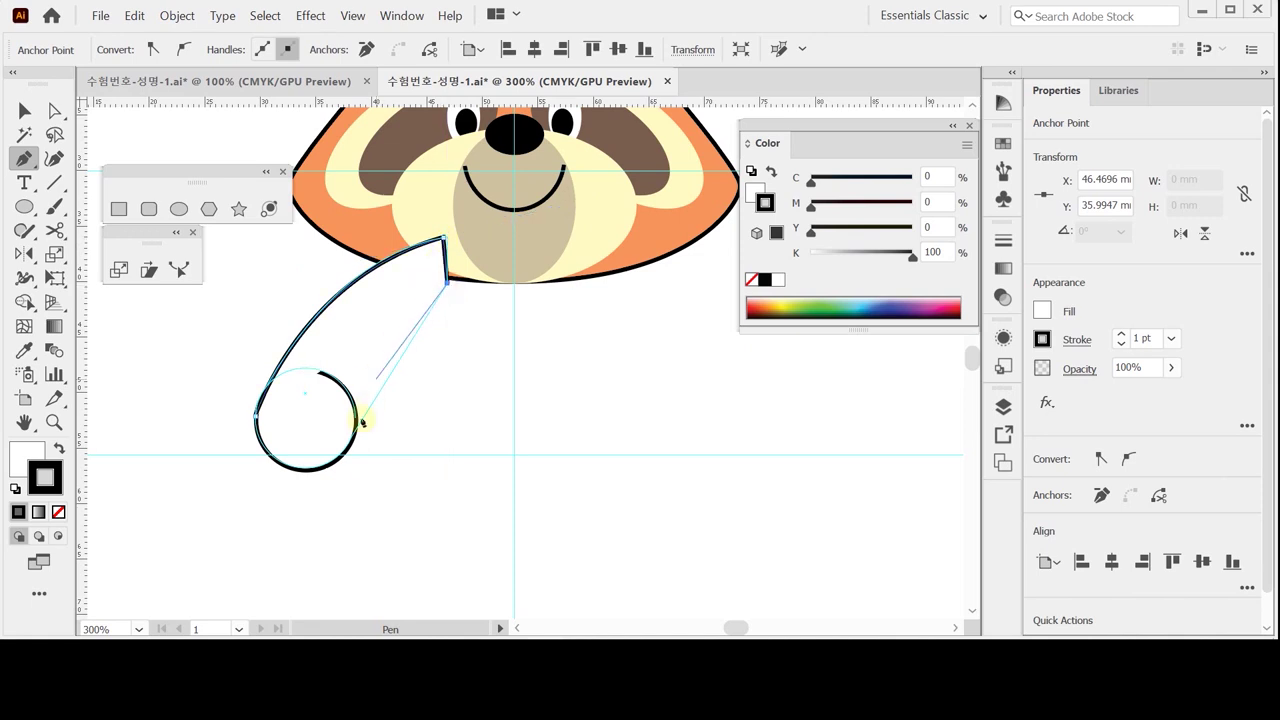
pyautogui.click(256, 417)
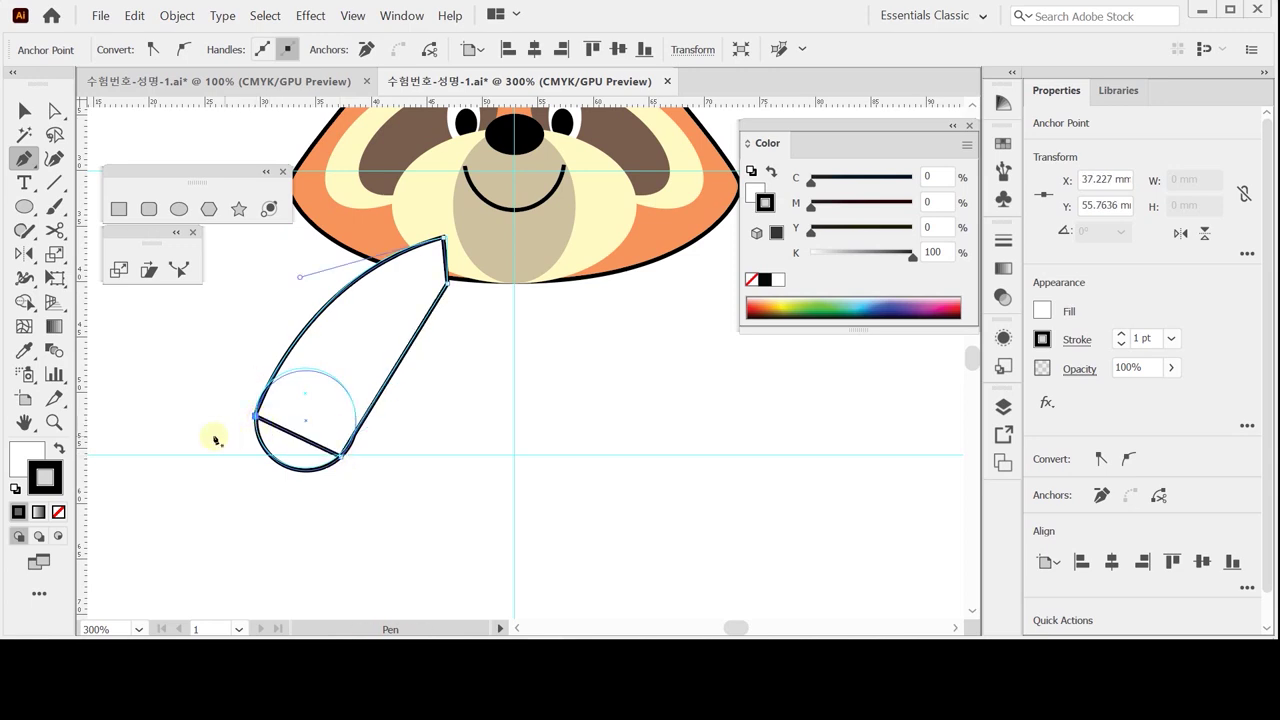
# Step: Move the arm path's two lower anchor points slightly up along the circle's edge to match the arm guide
pyautogui.keyDown('ctrl'); pyautogui.click(214, 437); pyautogui.keyUp('ctrl')
pyautogui.moveTo(256, 417); pyautogui.dragTo(260, 403)
pyautogui.keyDown('ctrl'); pyautogui.click(346, 462); pyautogui.keyUp('ctrl')
pyautogui.keyDown('ctrl'); pyautogui.click(341, 445); pyautogui.keyUp('ctrl')
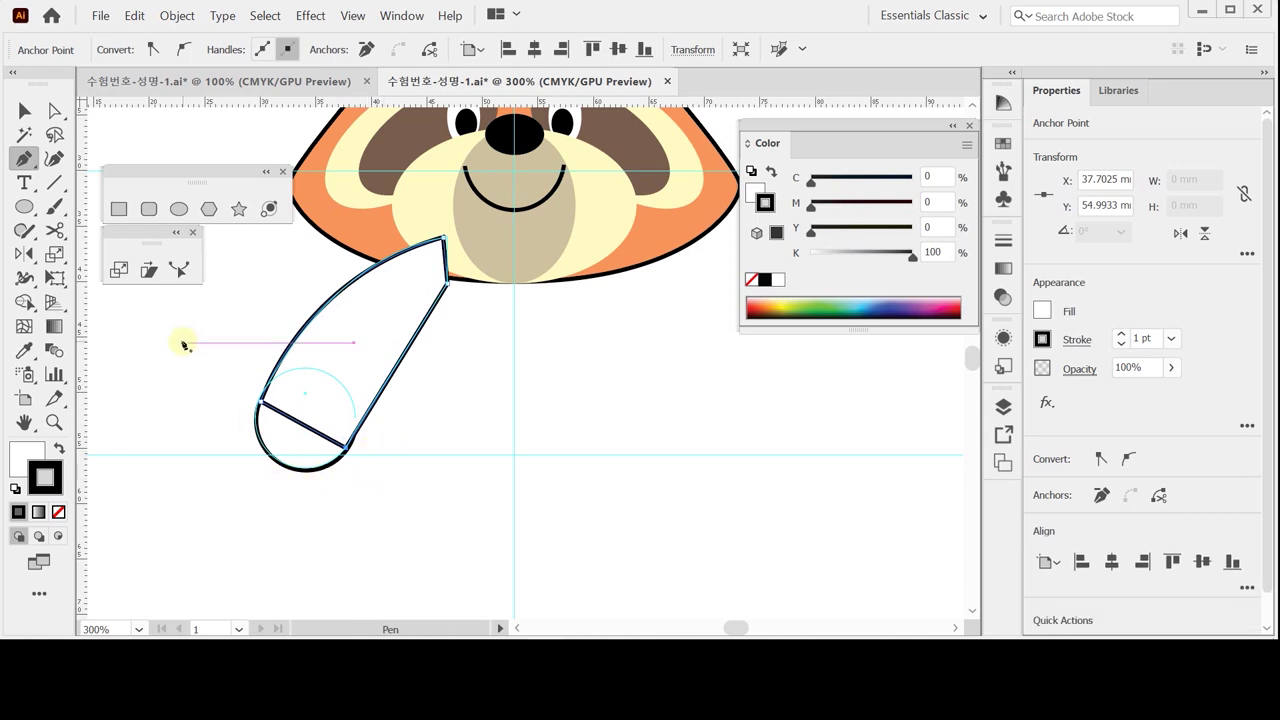
# Step: Unite the arm path with the circle into one shape and fill it with the face's orange using the Eyedropper
pyautogui.click(24, 110)
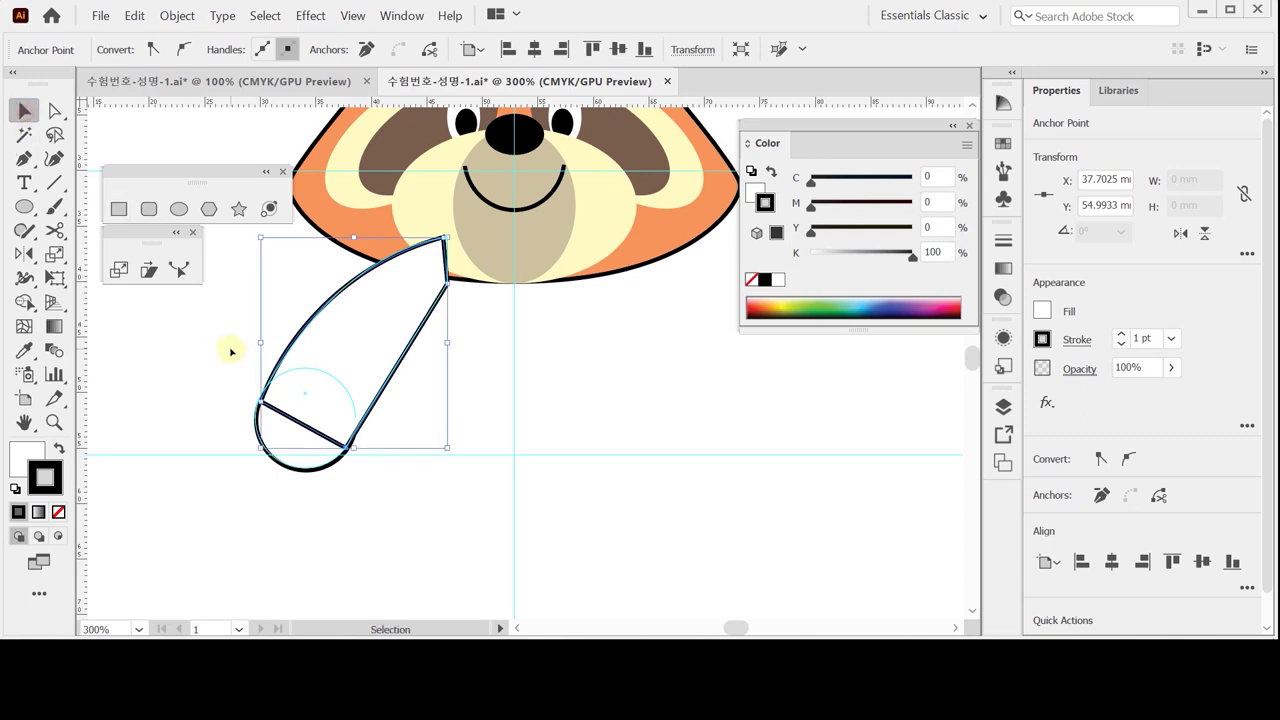
pyautogui.click(310, 451)
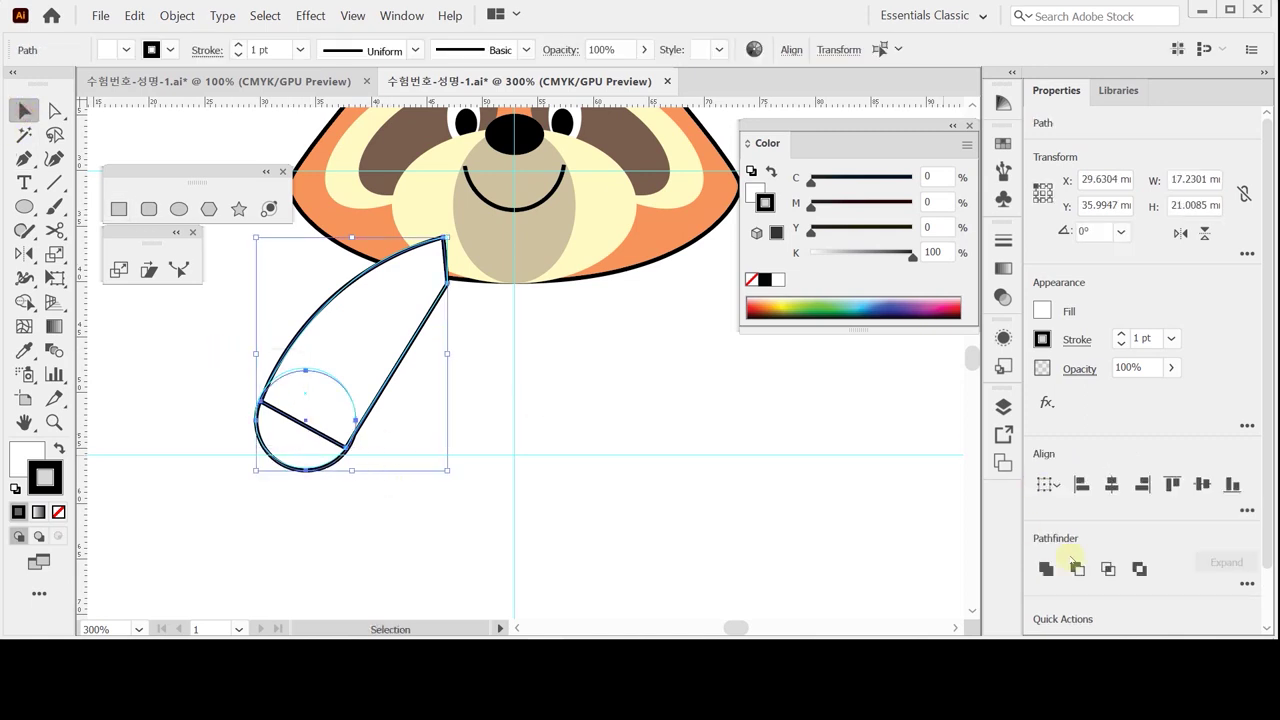
pyautogui.click(1046, 569)
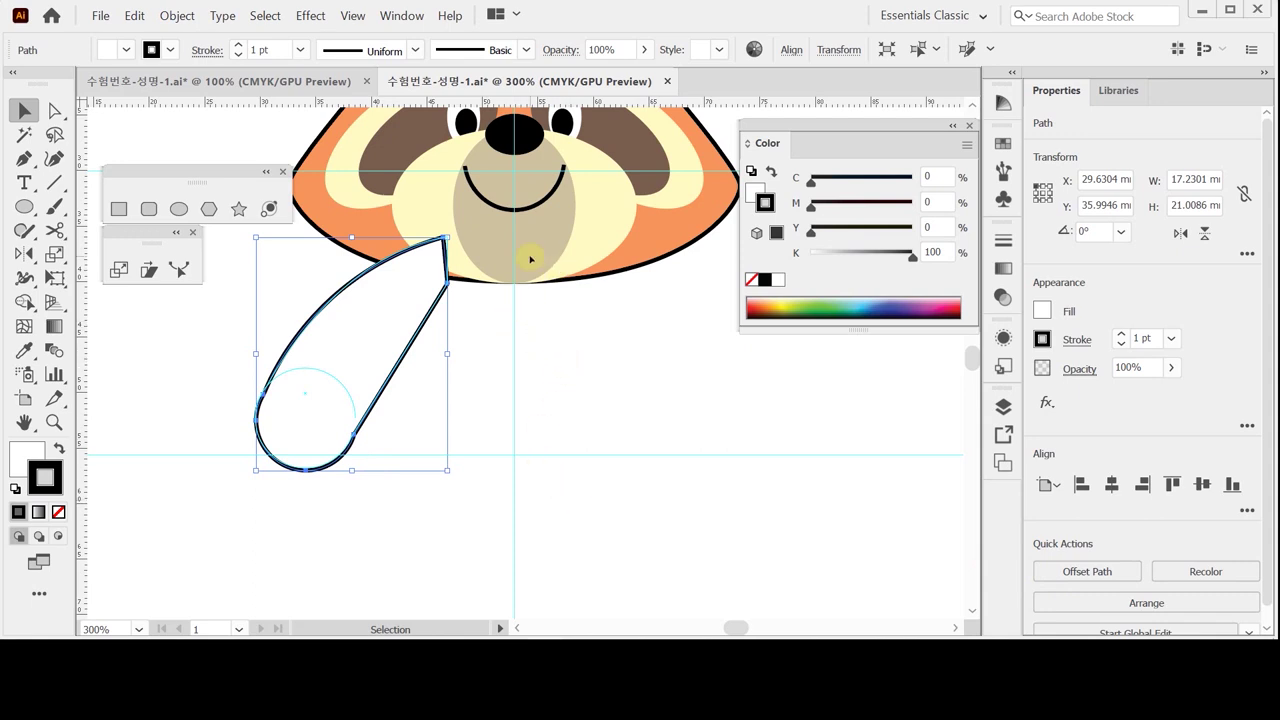
pyautogui.press('i')
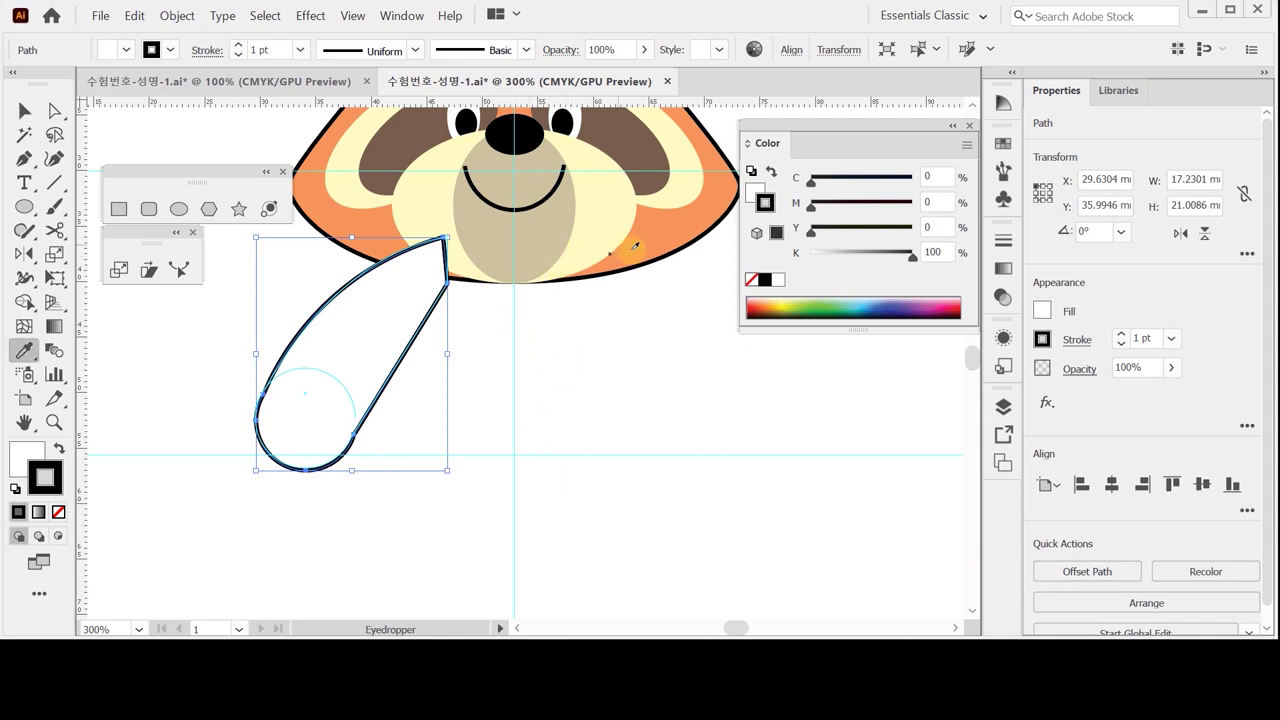
pyautogui.click(637, 248)
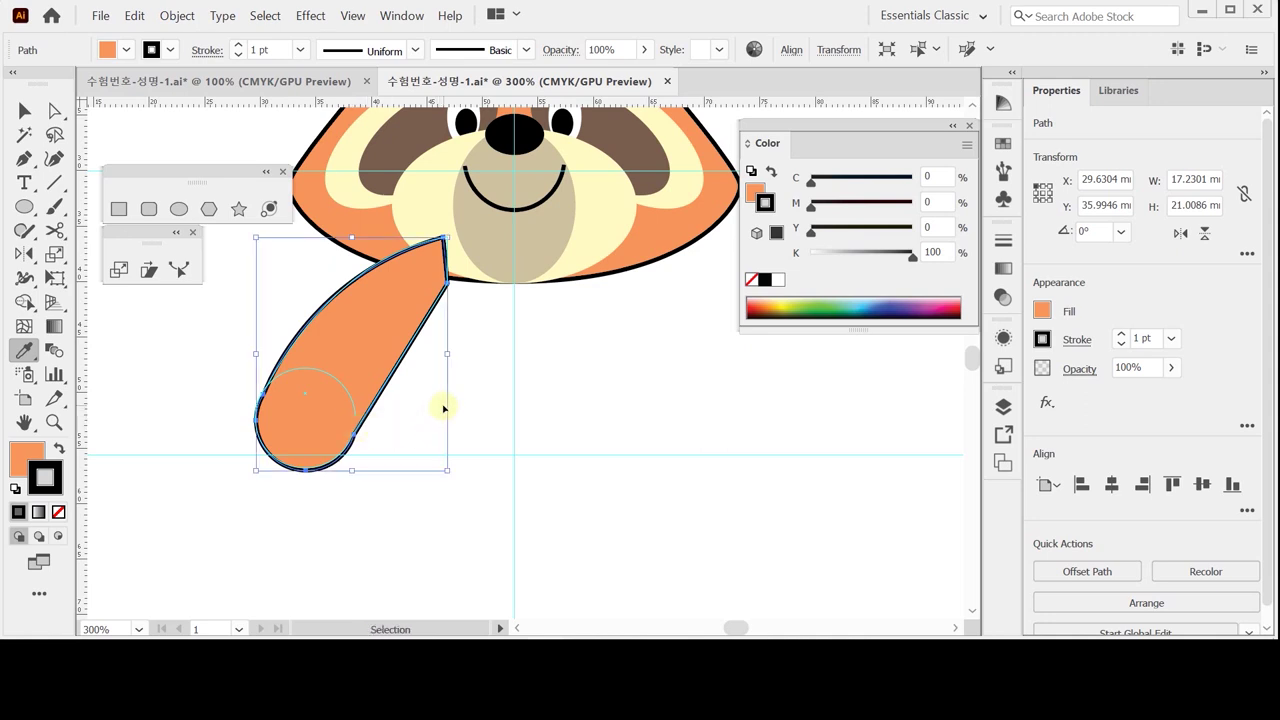
# Step: Paste a copy of the 9 mm circle in front of the arm and delete its lowest anchor point to leave the upper arc
pyautogui.hotkey('ctrl', 'z')
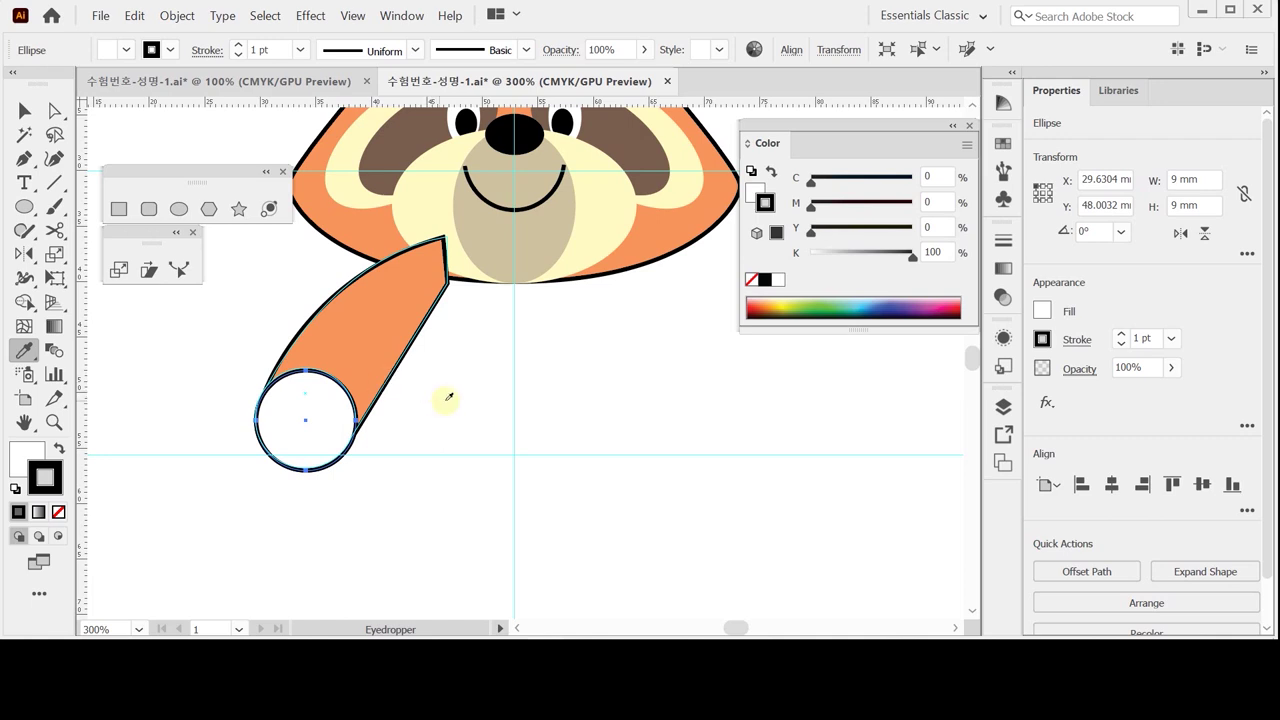
pyautogui.press('ctrl')
pyautogui.click(55, 110)
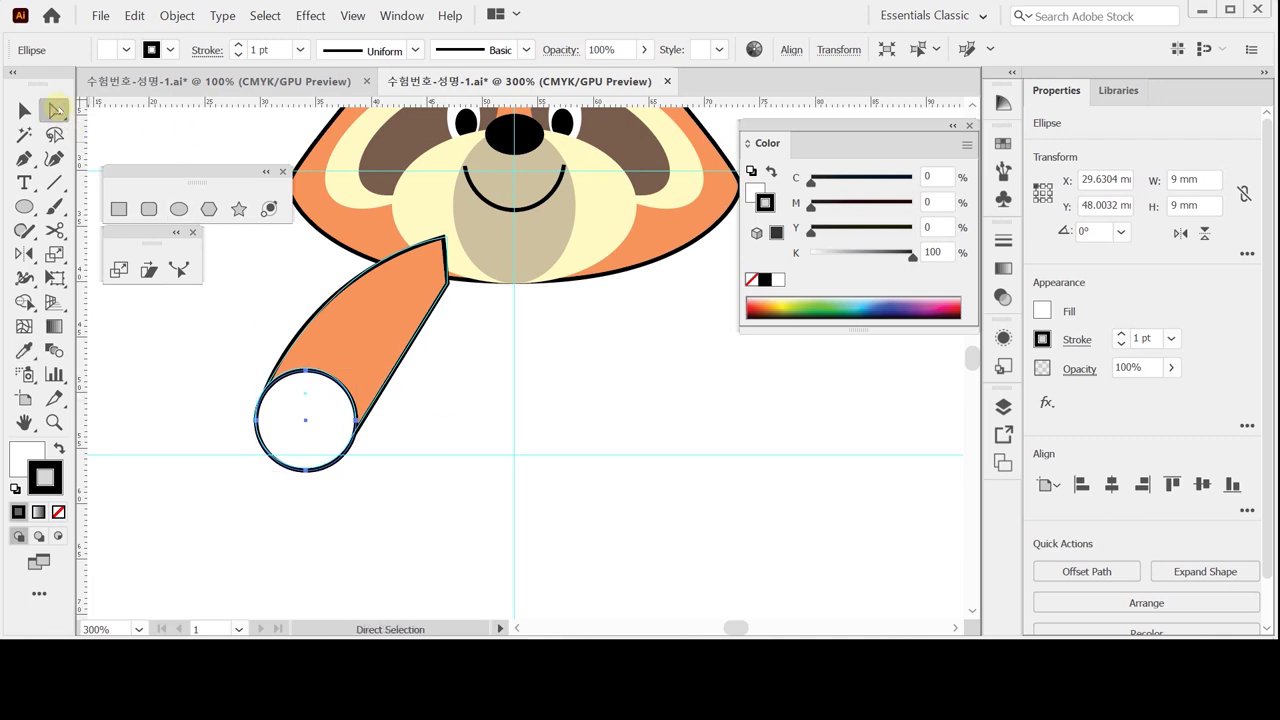
pyautogui.click(305, 472)
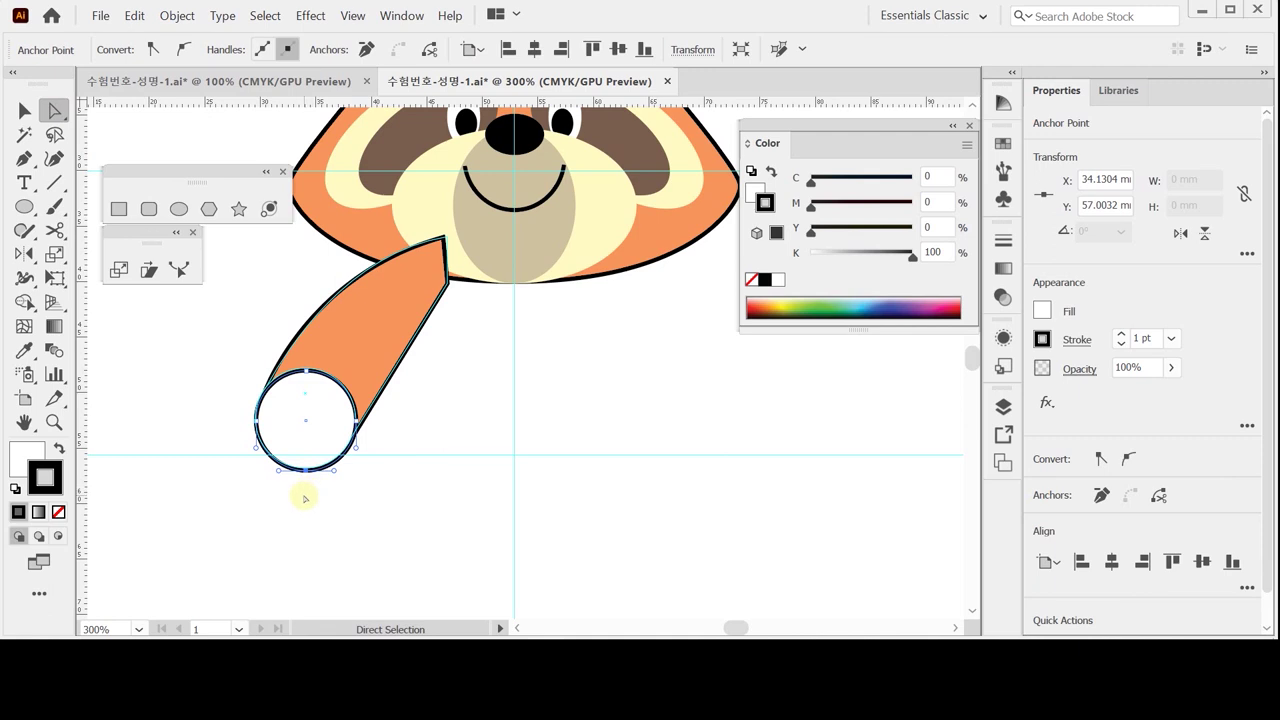
pyautogui.press('Delete')
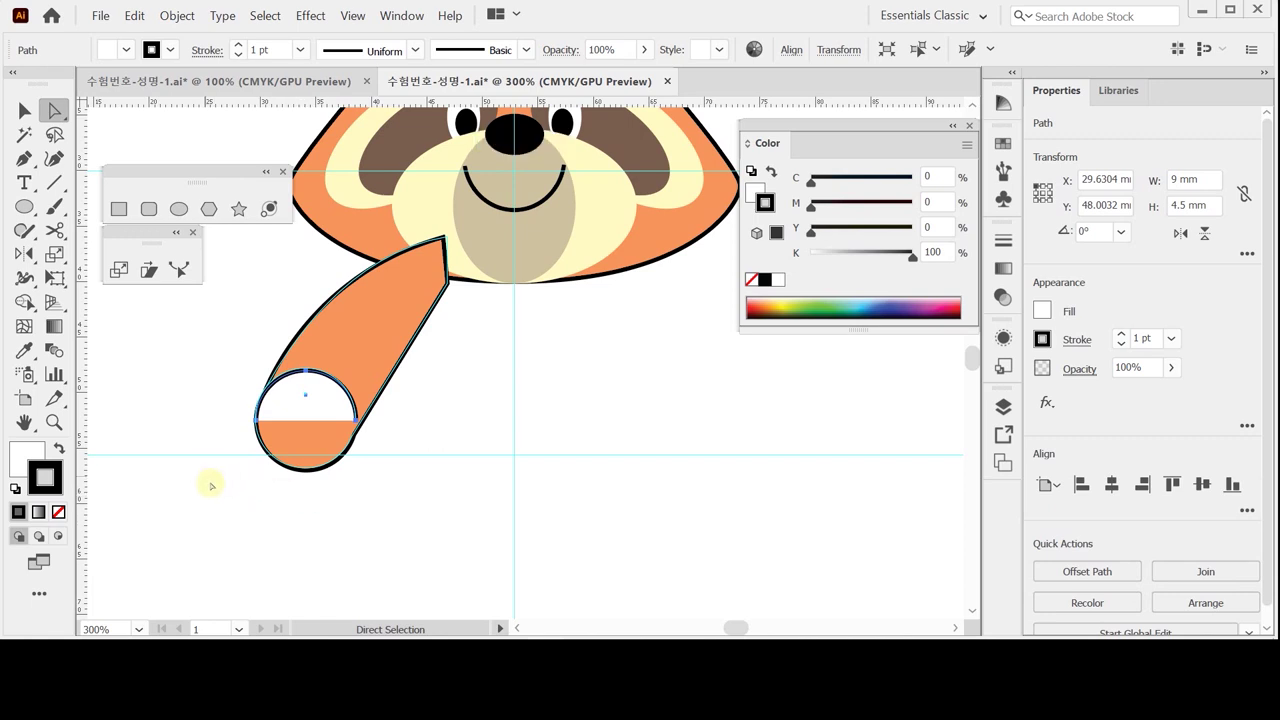
# Step: Remove the fill from the upper arc and make its black stroke the active colour
pyautogui.click(751, 190)
pyautogui.click(752, 282)
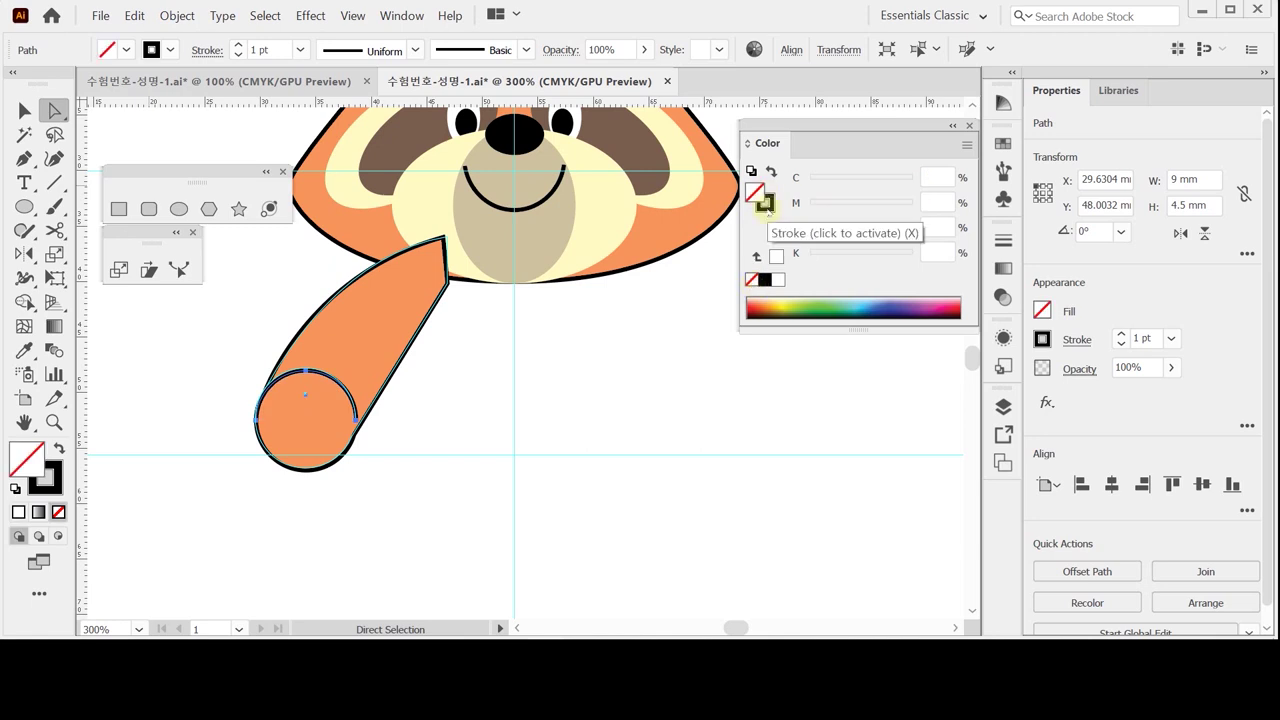
pyautogui.click(766, 204)
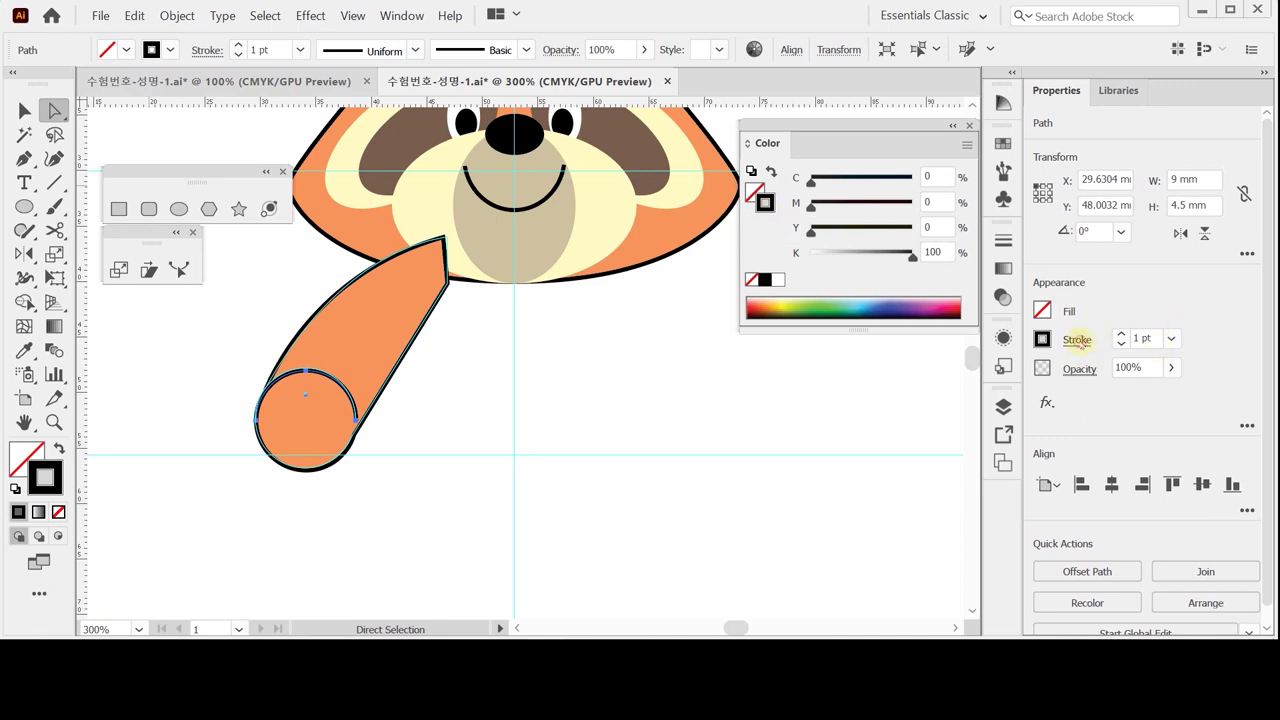
# Step: Give the arc a dashed stroke with a 2 pt dash, save the document, and hide the bounding box
pyautogui.click(1079, 341)
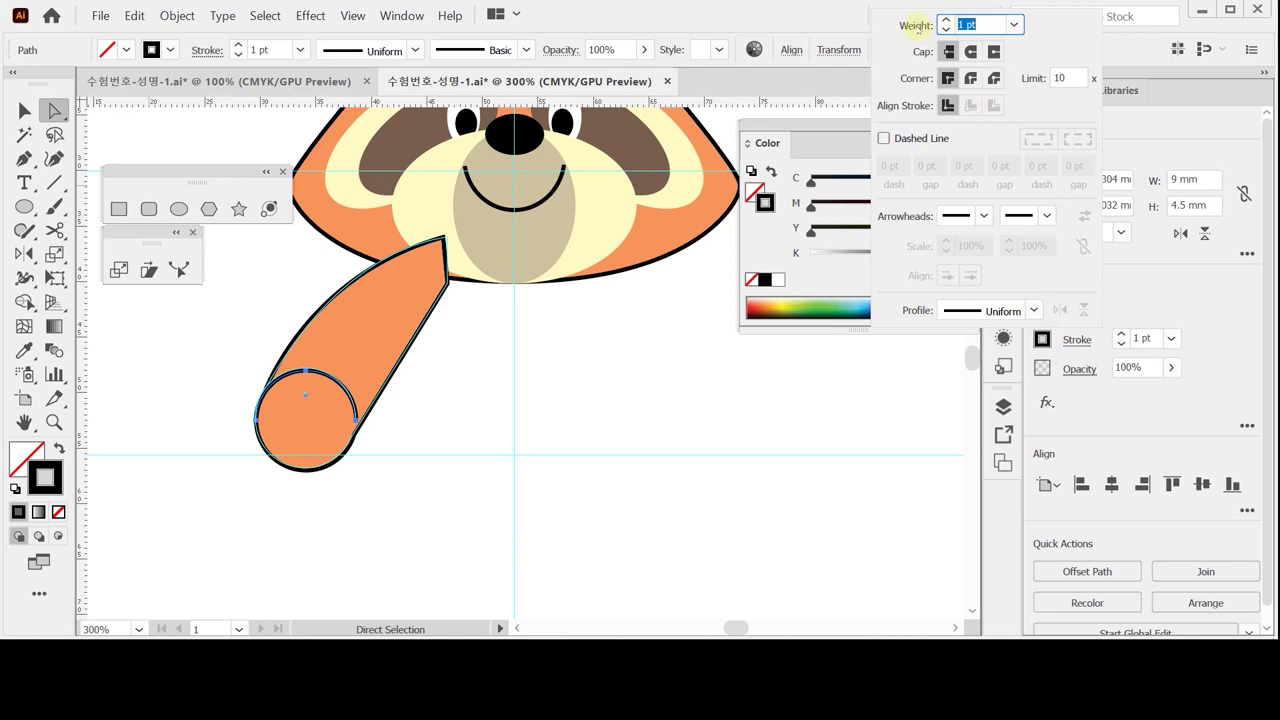
pyautogui.click(912, 138)
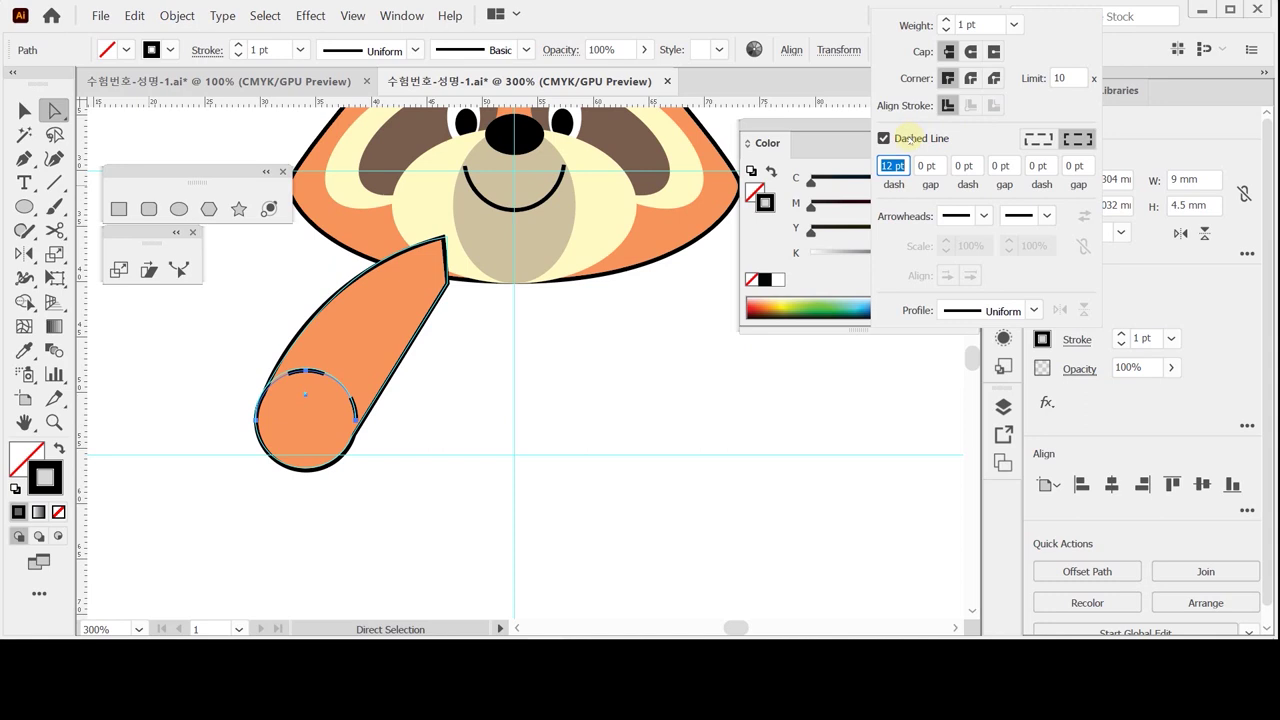
pyautogui.write('2')
pyautogui.press('Return')
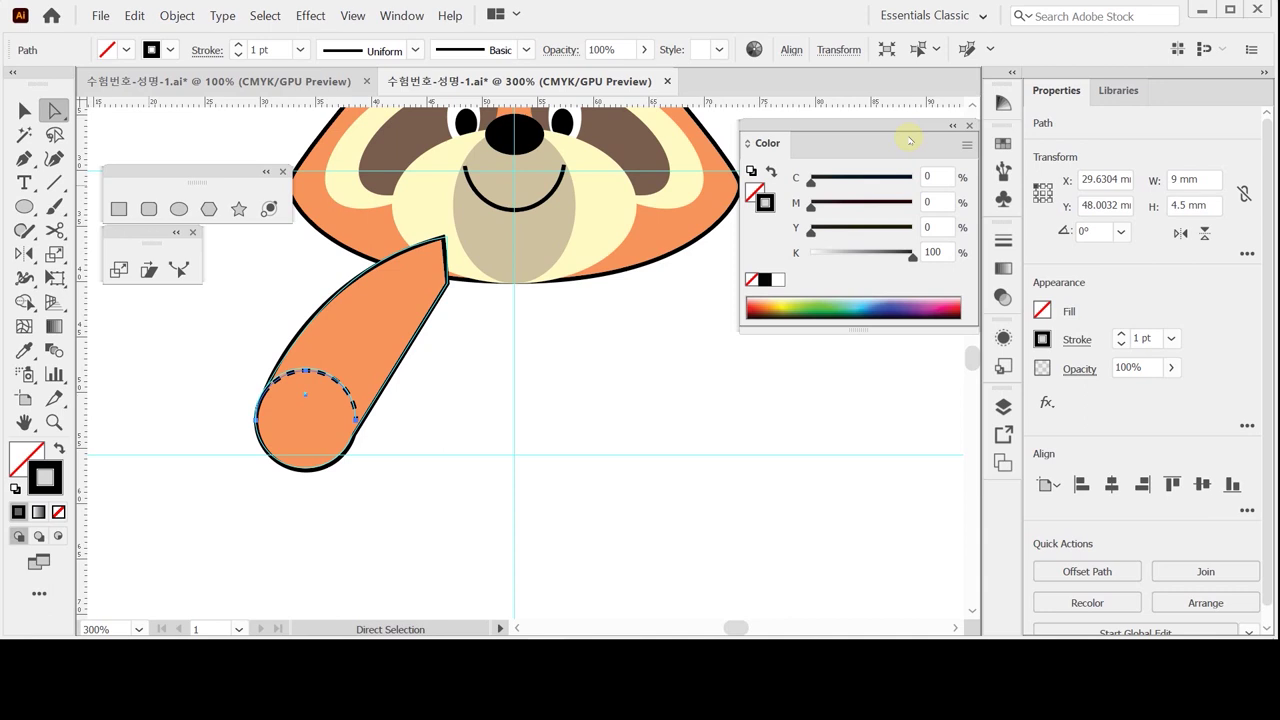
pyautogui.hotkey('ctrl', 's')
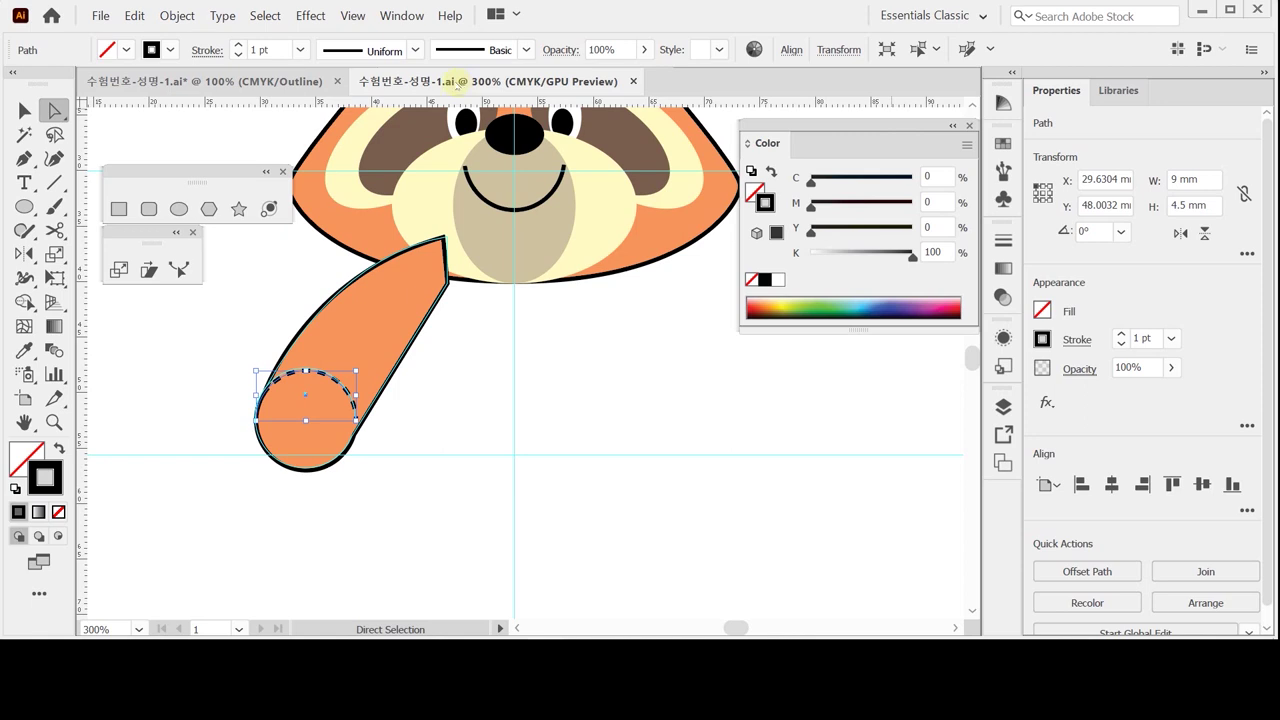
pyautogui.hotkey('ctrl', 'shift', 'b')
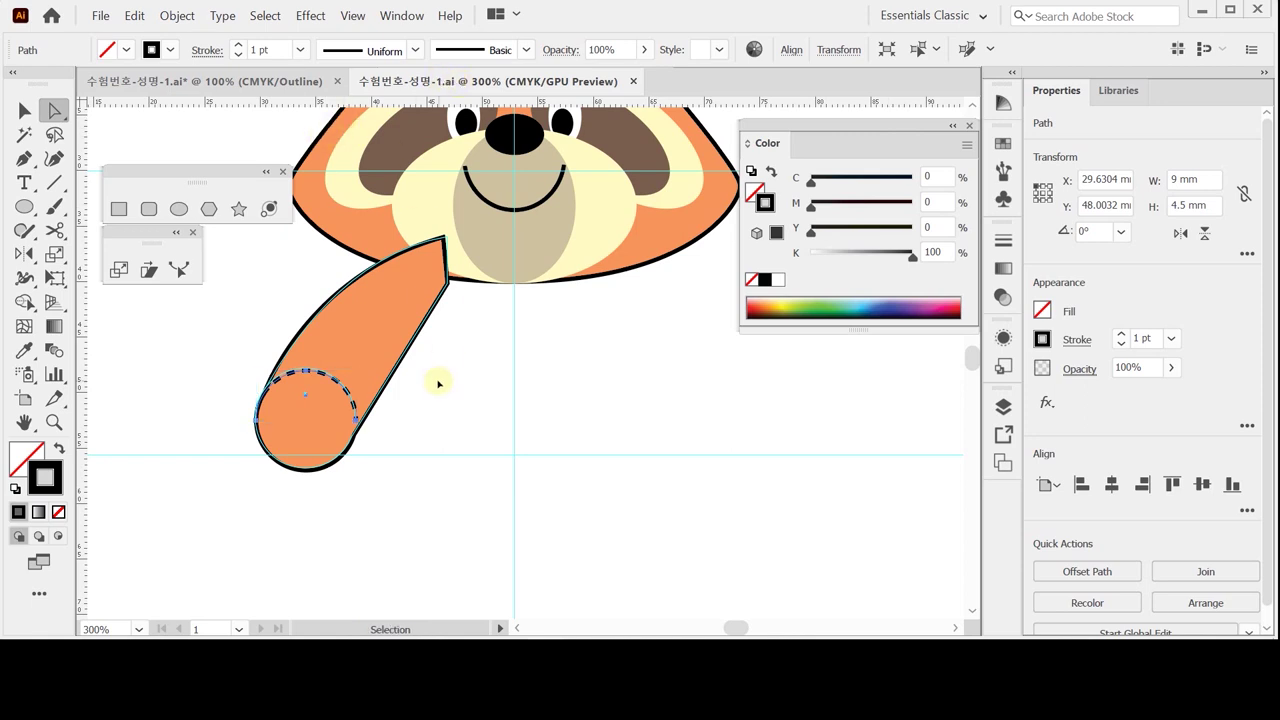
# Step: Create a 30 × 29 mm ellipse in the arm's orange fill and black stroke, centred on the vertical guide below the face
pyautogui.keyDown('ctrl'); pyautogui.click(386, 343); pyautogui.keyUp('ctrl')
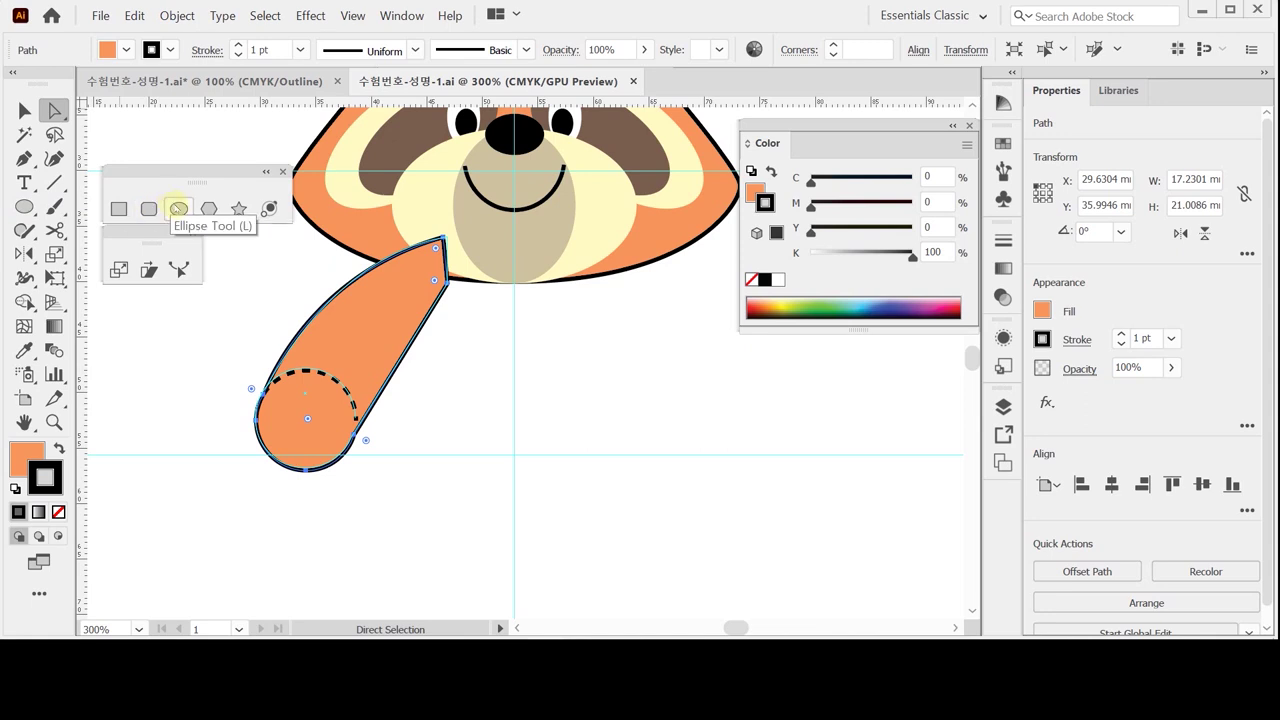
pyautogui.click(178, 208)
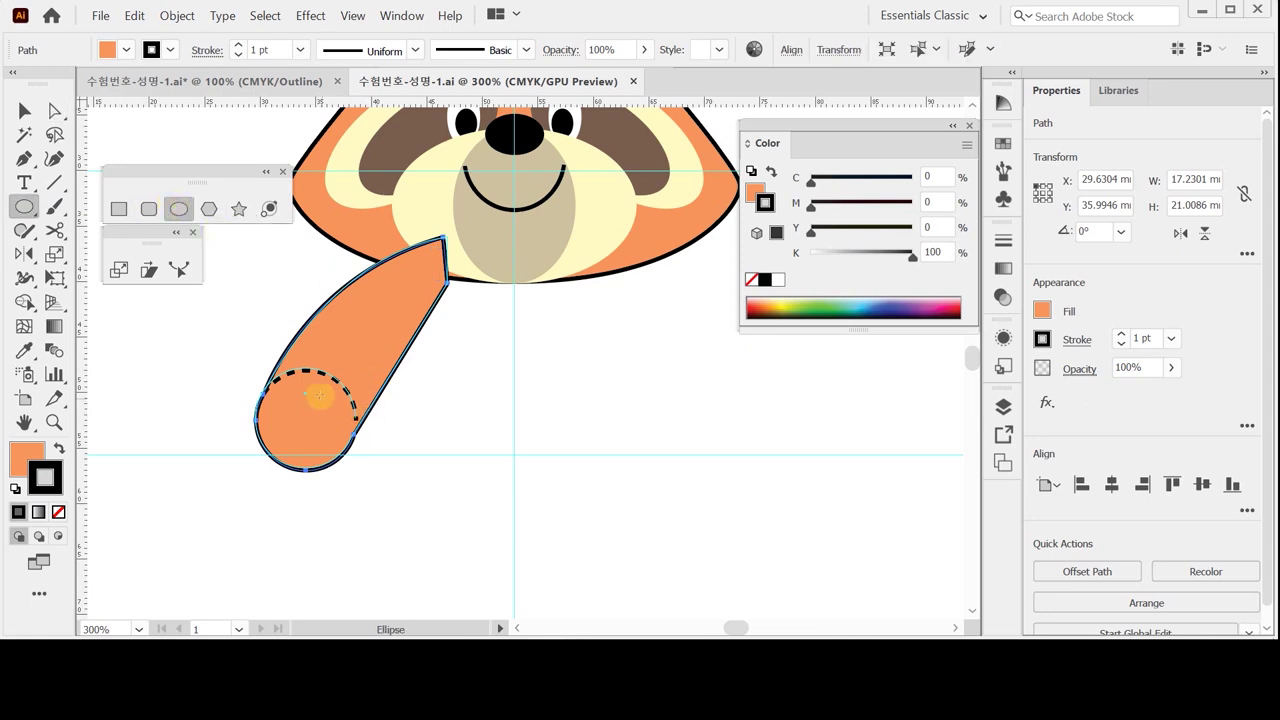
pyautogui.click(513, 411)
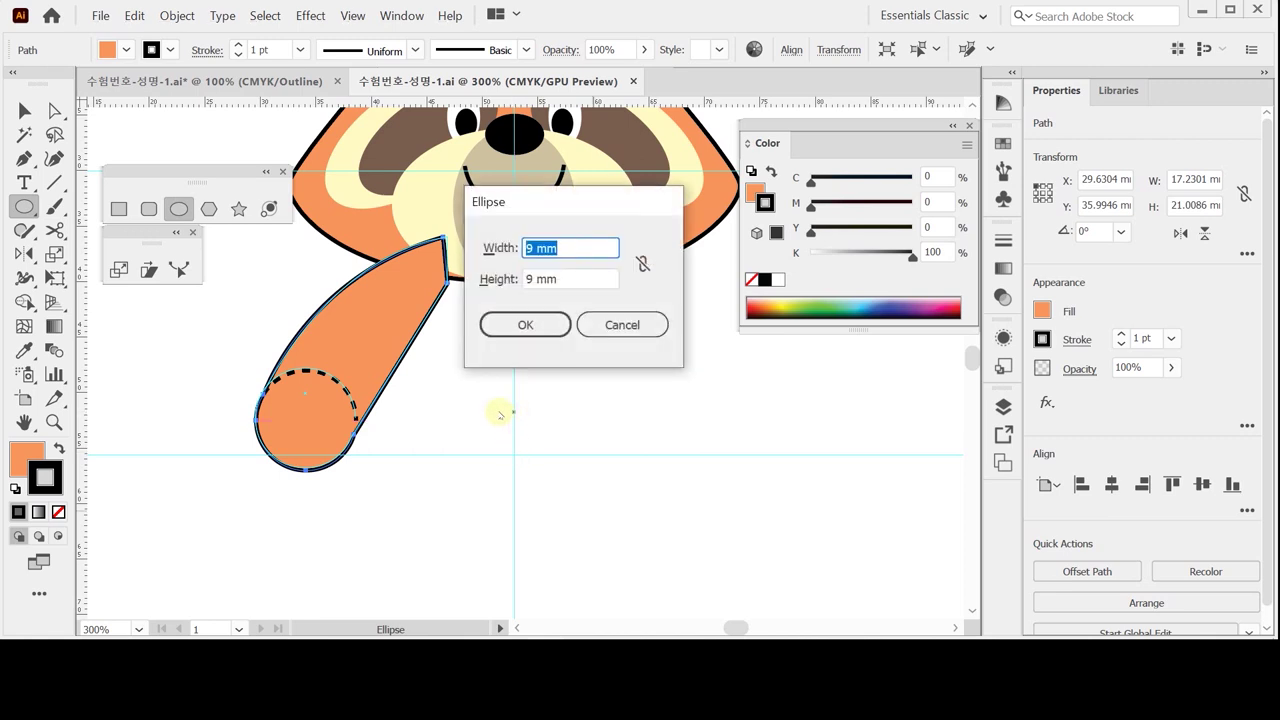
pyautogui.write('30')
pyautogui.press('Tab')
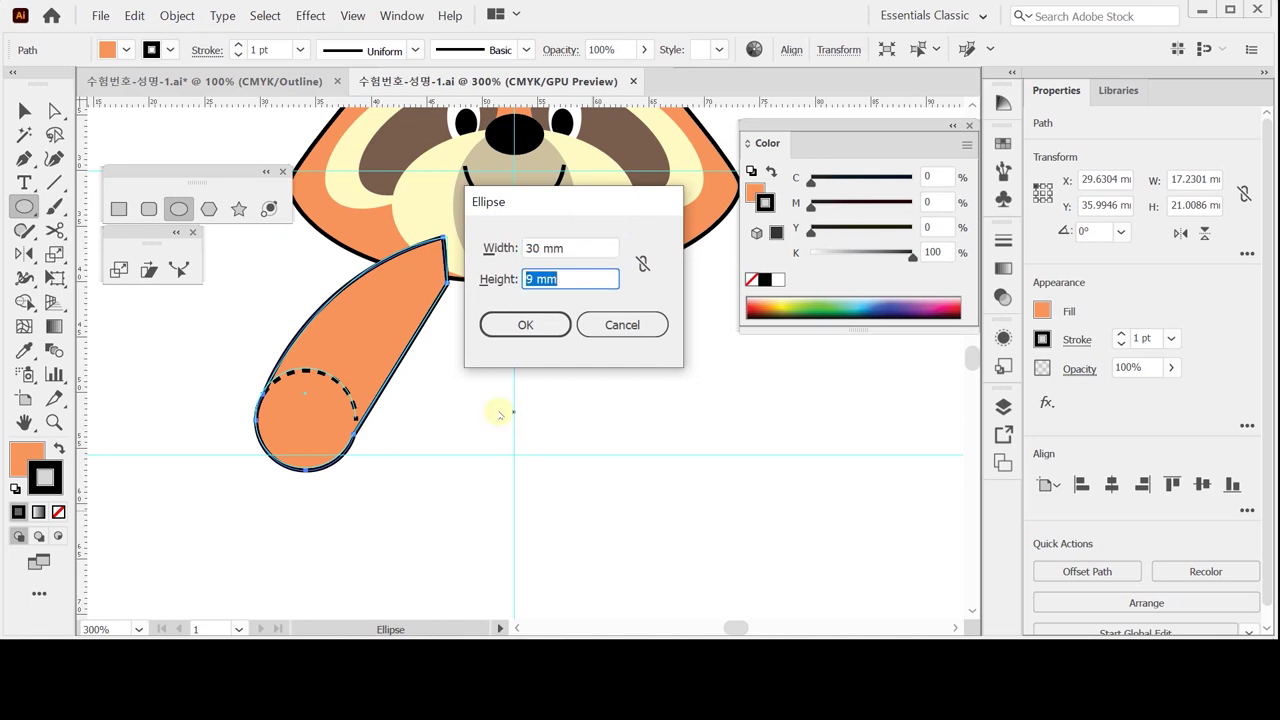
pyautogui.write('30')
pyautogui.press('Return')
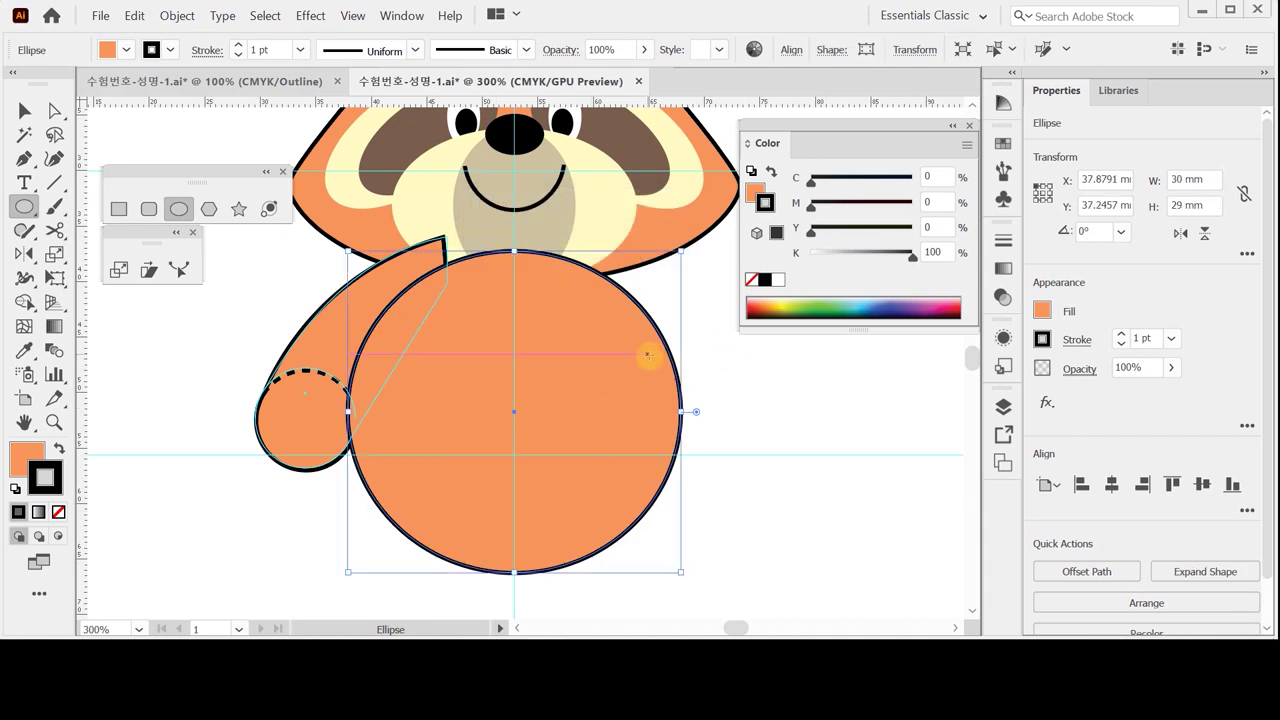
pyautogui.click(55, 110)
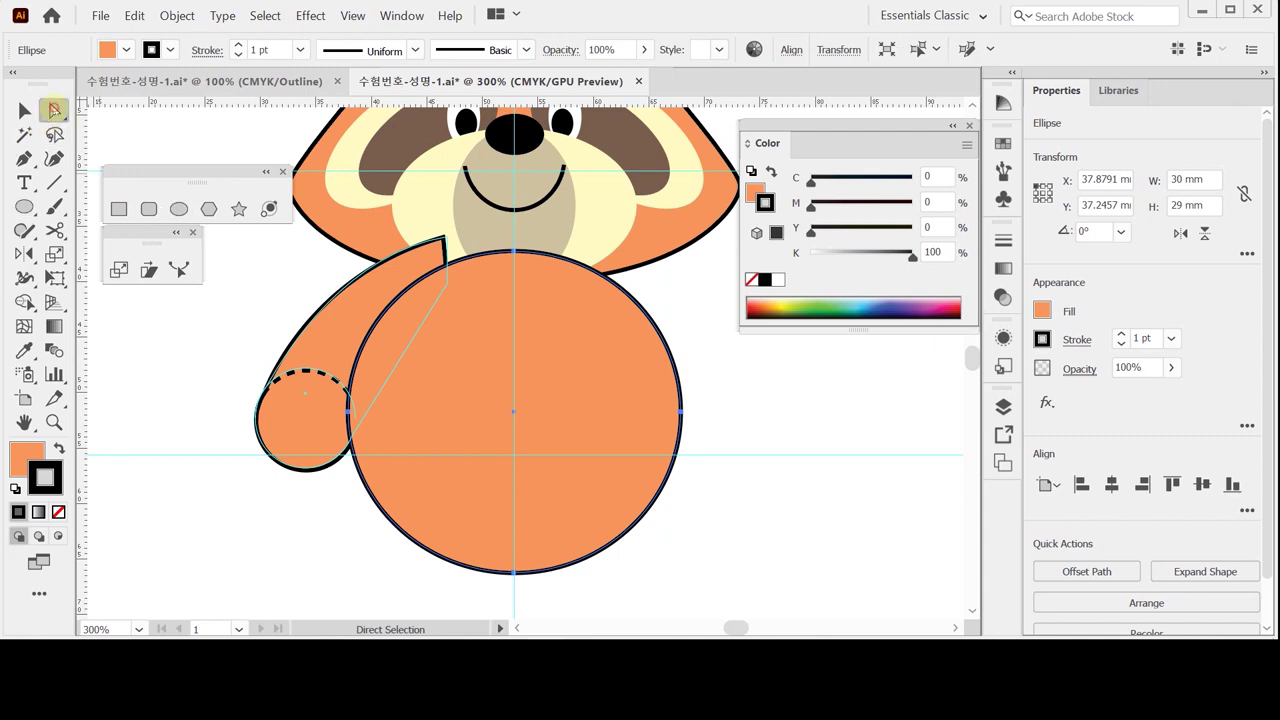
# Step: Raise the top anchor point of the orange body ellipse straight up to about Y 32.1 mm, forming an egg shape
pyautogui.click(514, 252)
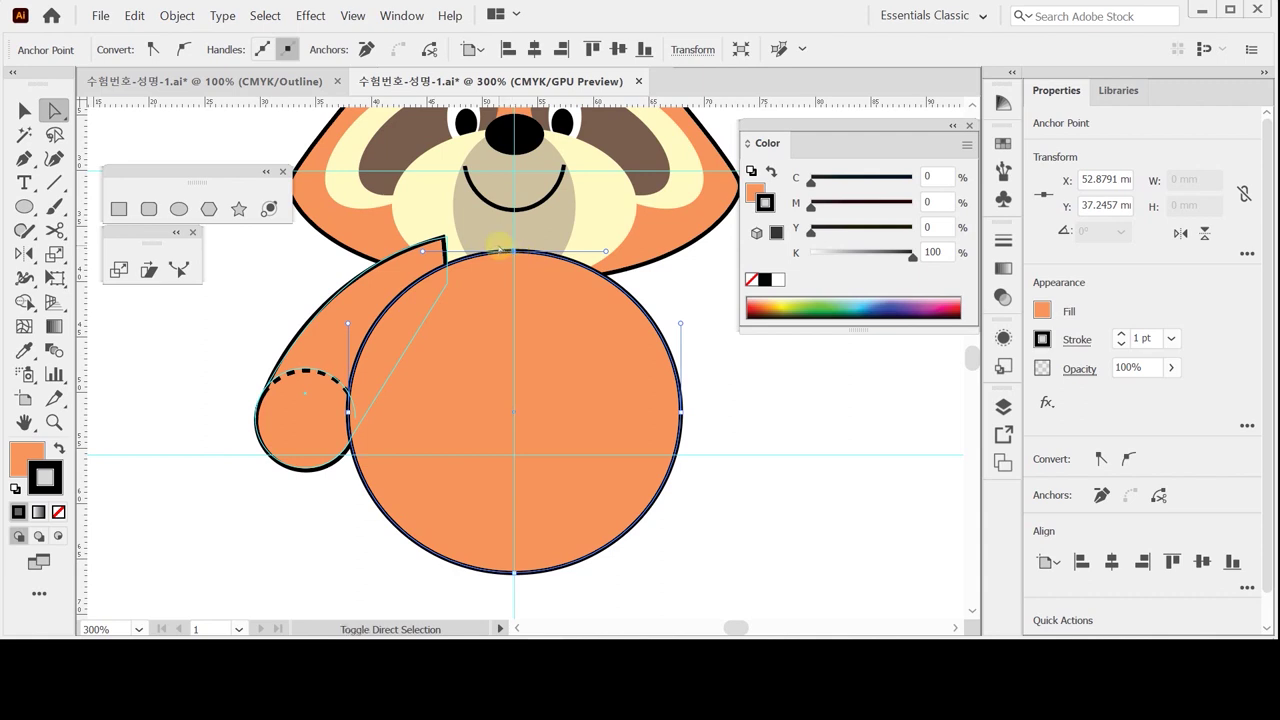
pyautogui.press('Up')
pyautogui.press('Up')
pyautogui.press('Up')
pyautogui.press('Up')
pyautogui.press('Up')
pyautogui.press('Up')
pyautogui.press('Up')
pyautogui.press('Up')
pyautogui.press('Up')
pyautogui.press('Up')
pyautogui.press('Up')
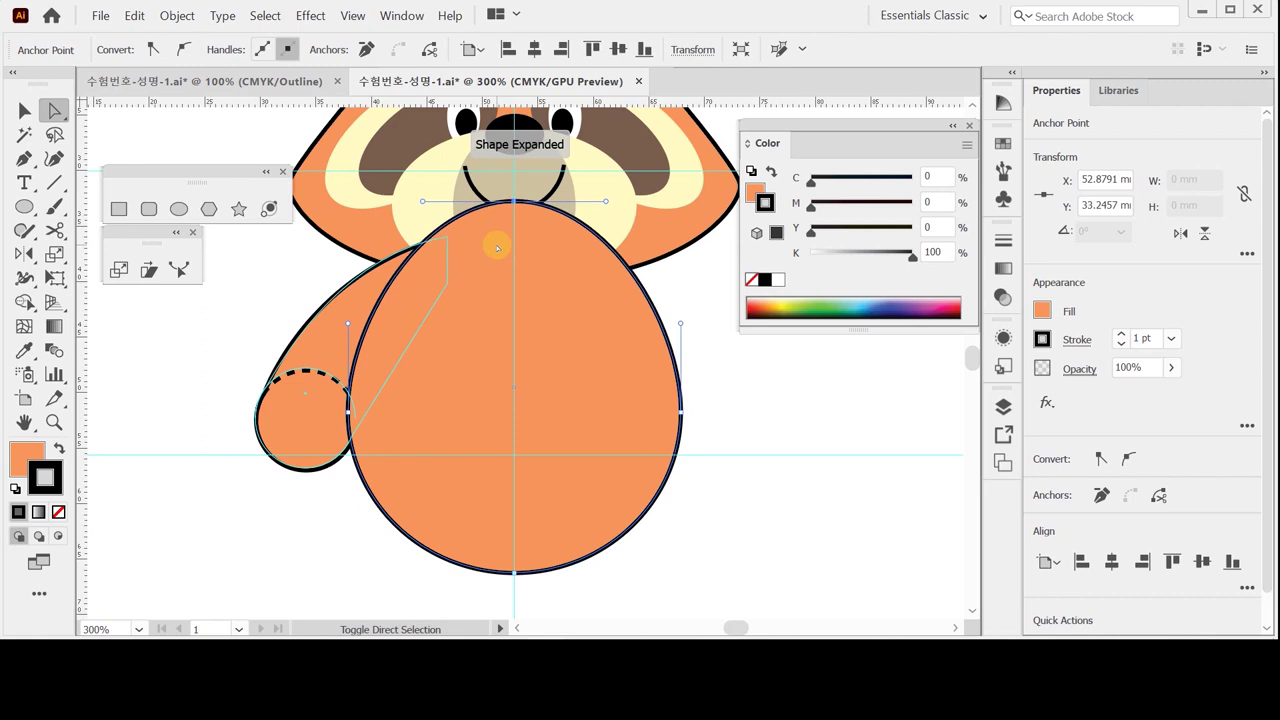
pyautogui.press('Up')
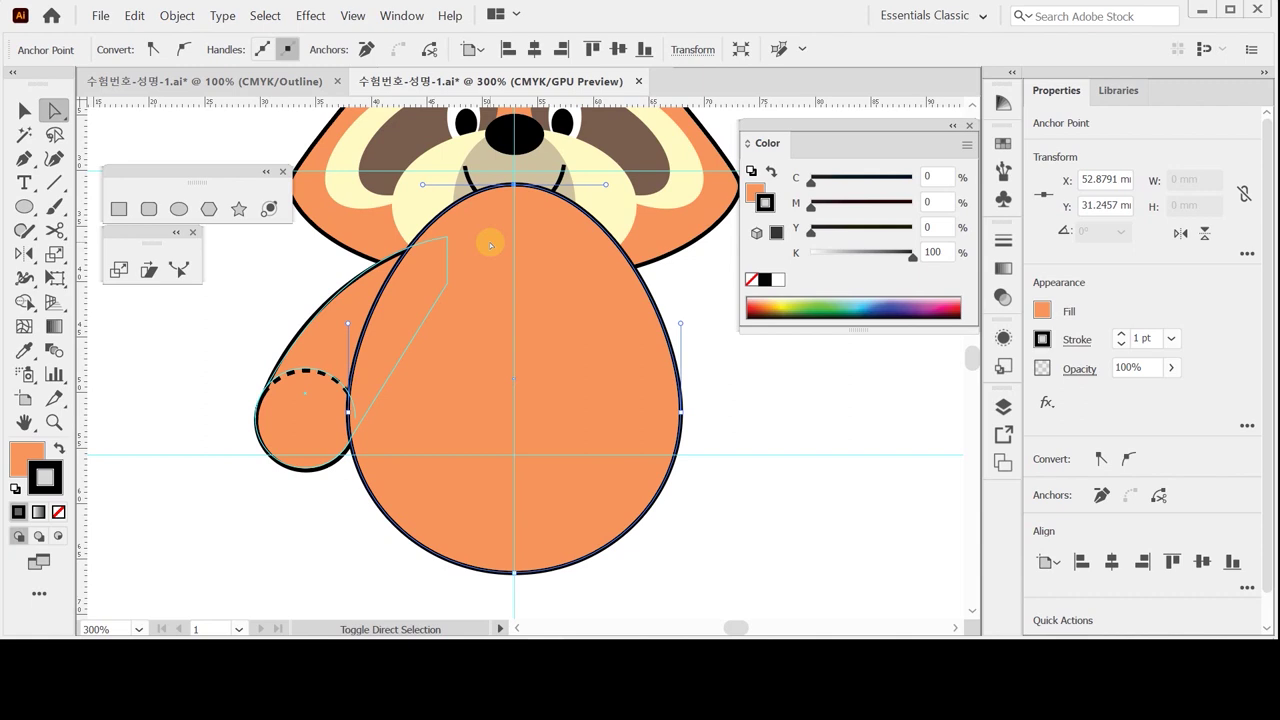
pyautogui.press('Down')
pyautogui.press('Down')
pyautogui.press('Down')
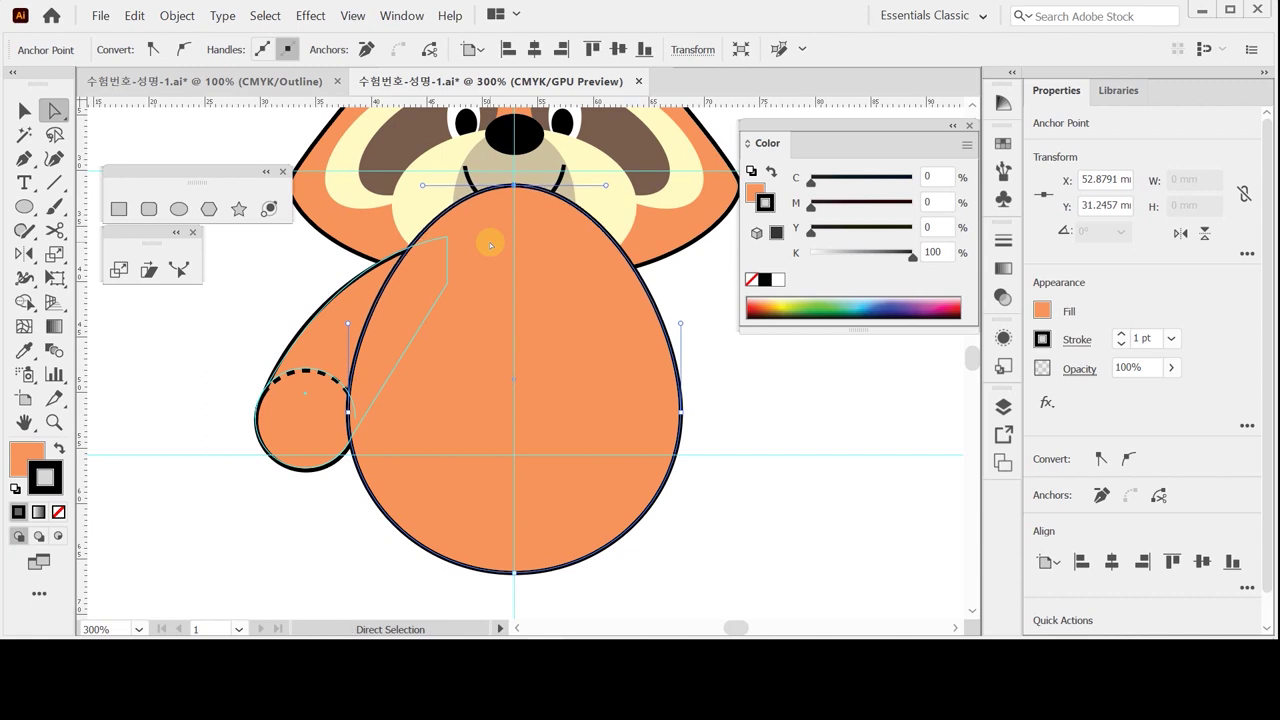
pyautogui.press('Down')
pyautogui.press('Down')
pyautogui.press('Down')
pyautogui.press('Down')
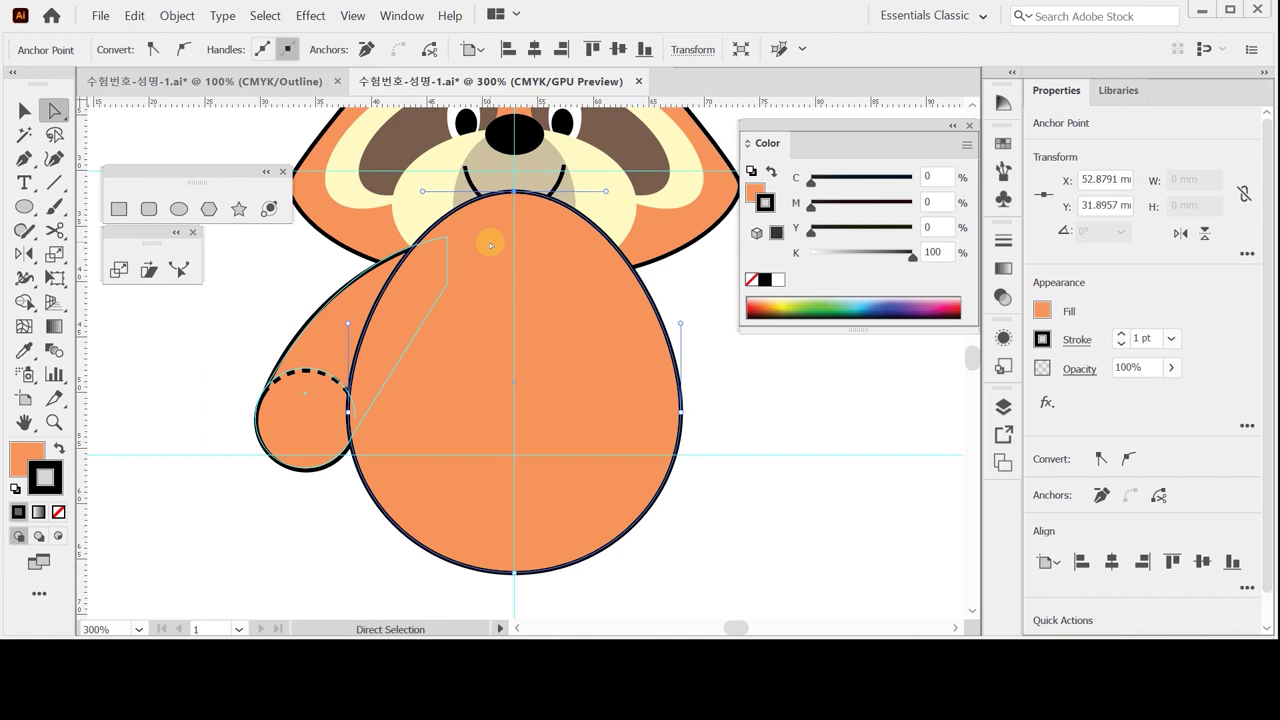
pyautogui.press('Down')
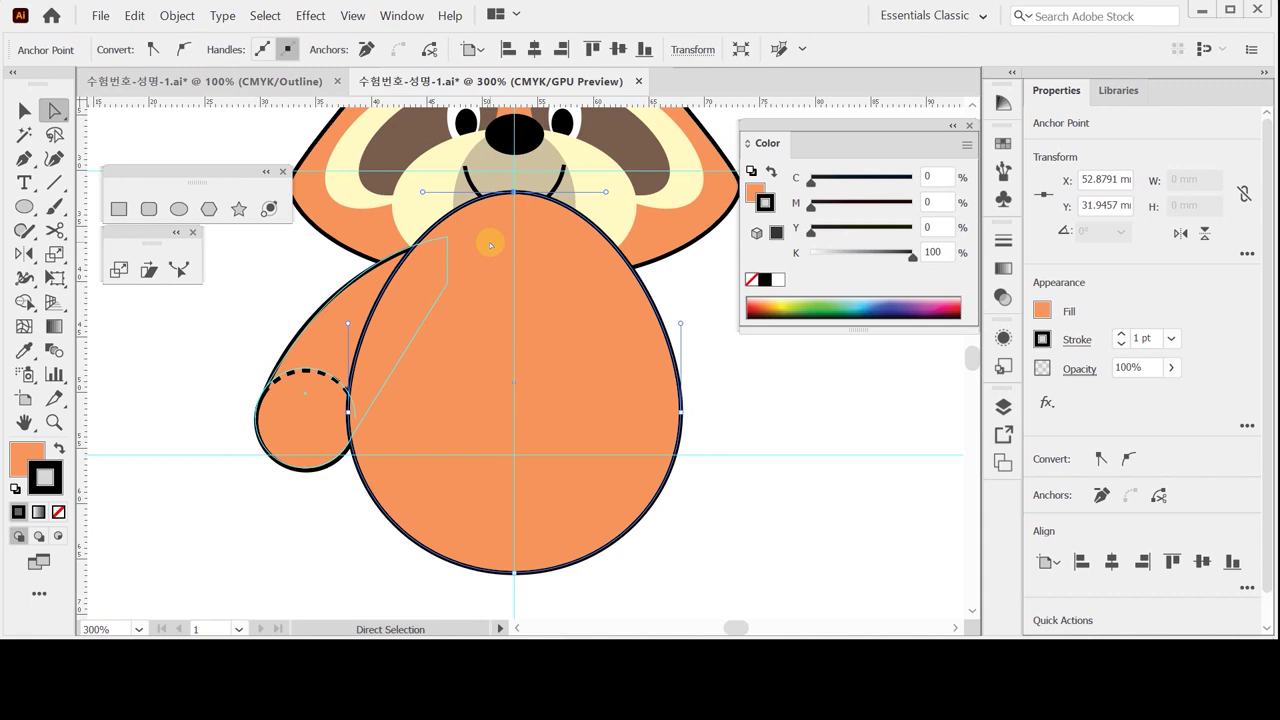
pyautogui.press('Down')
pyautogui.press('Down')
pyautogui.press('Down')
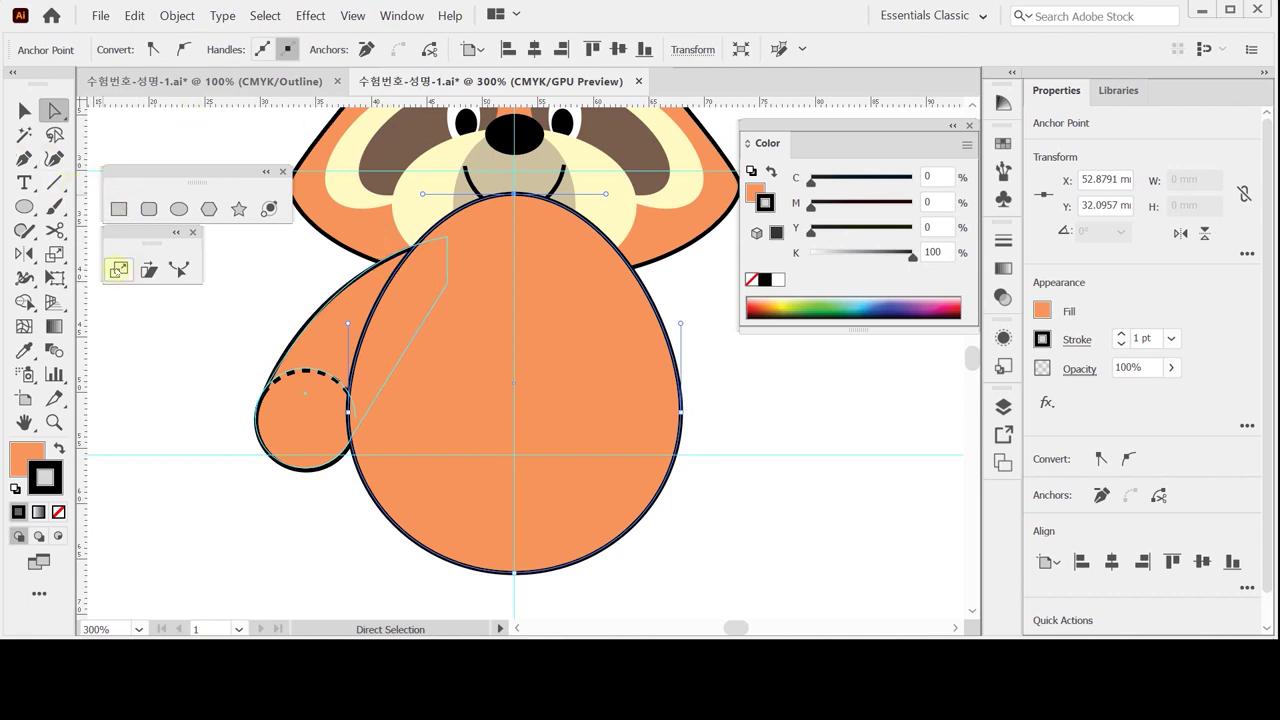
# Step: Scale the body's top anchor handles uniformly to 30% so the top becomes more pointed
pyautogui.click(118, 269)
pyautogui.keyDown('alt'); pyautogui.click(430, 290); pyautogui.keyUp('alt')
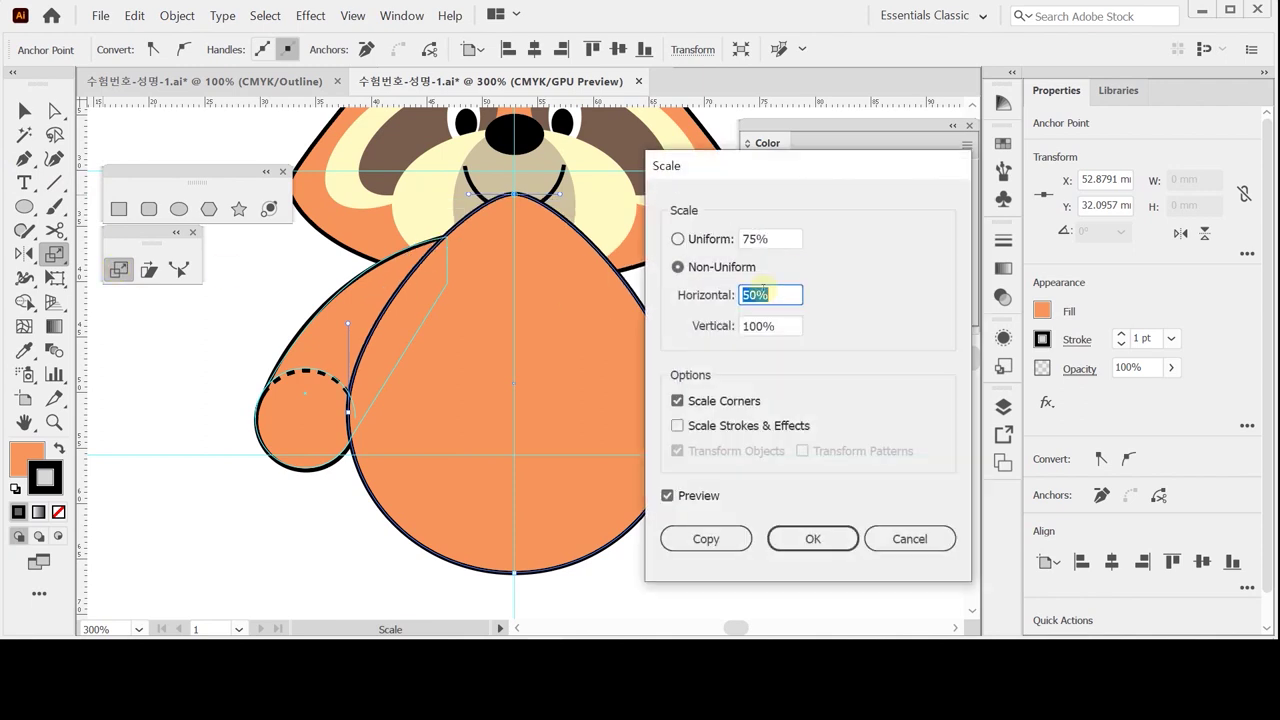
pyautogui.click(708, 239)
pyautogui.write('90')
pyautogui.press('Return')
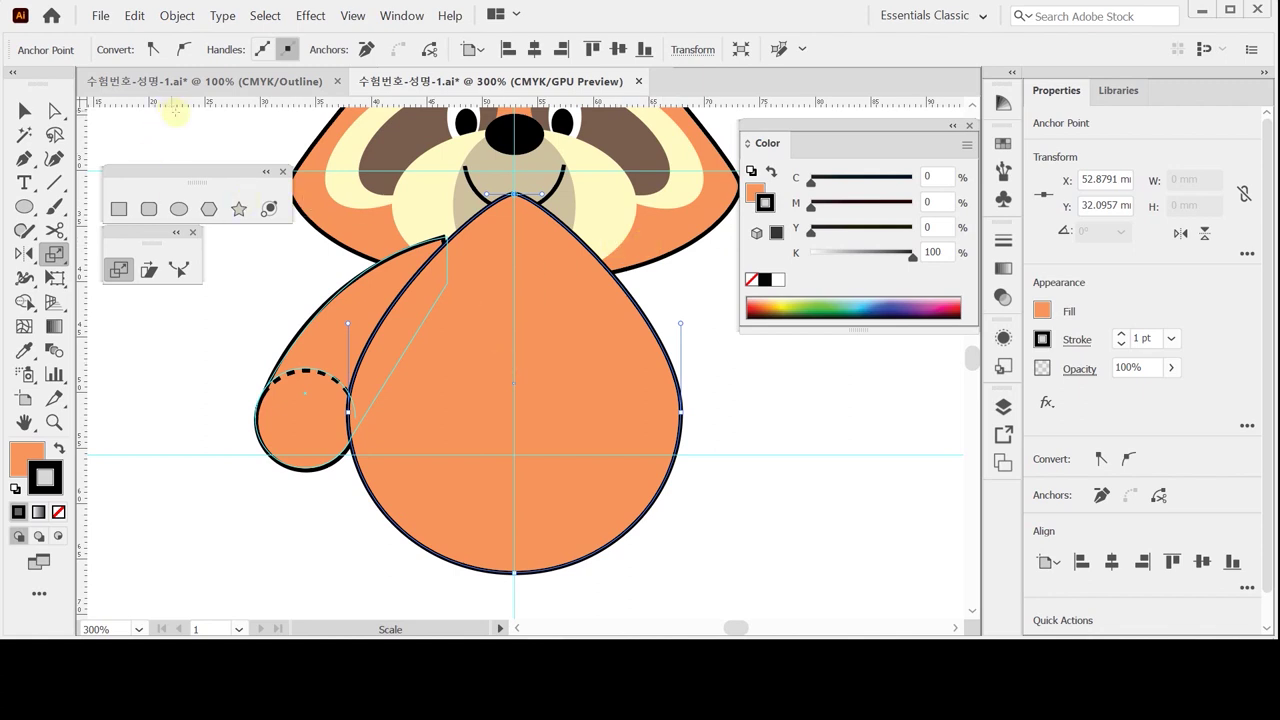
# Step: Create a 15 × 19 mm ellipse for the foot and place it over the body's lower-left edge
pyautogui.click(178, 208)
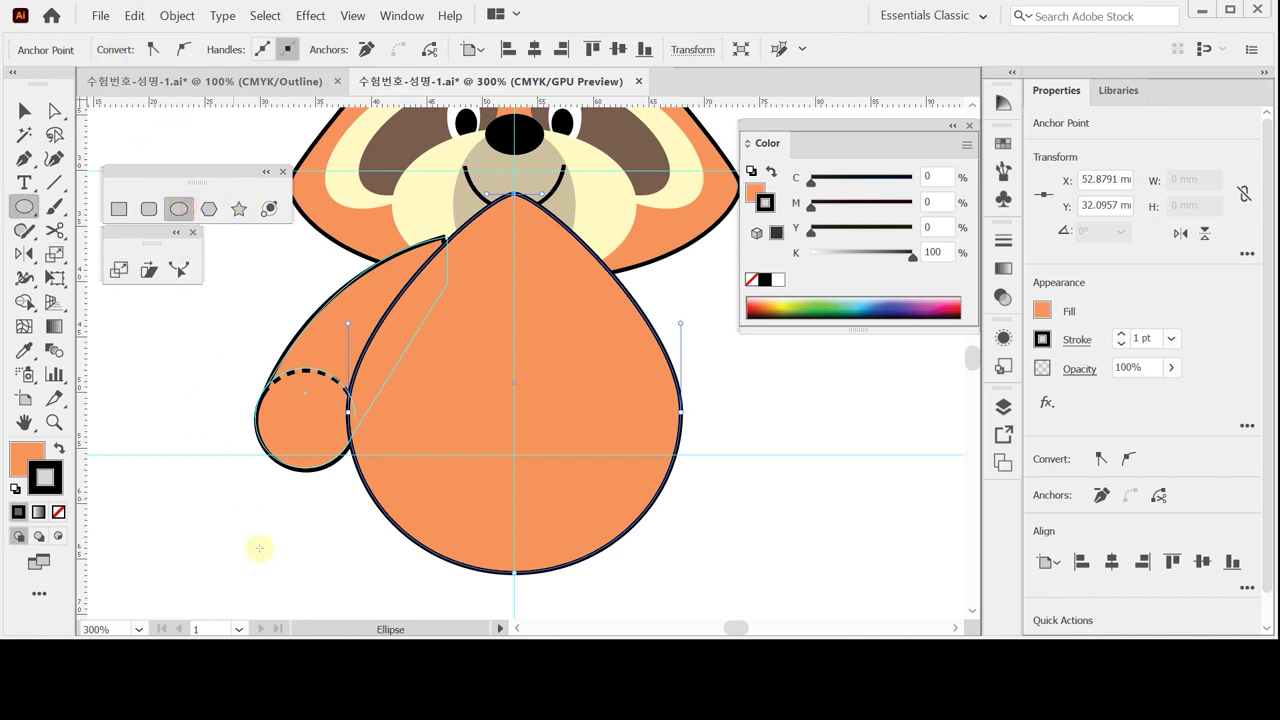
pyautogui.click(436, 546)
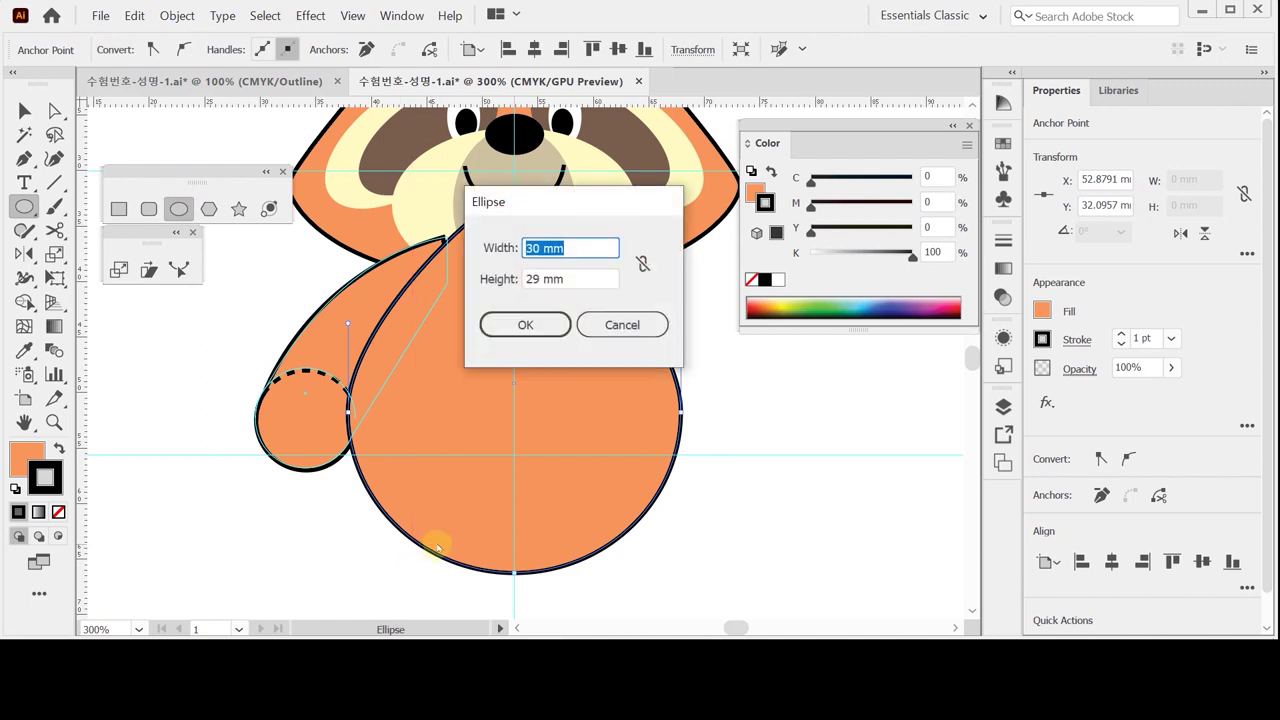
pyautogui.write('15')
pyautogui.press('Tab')
pyautogui.write('19')
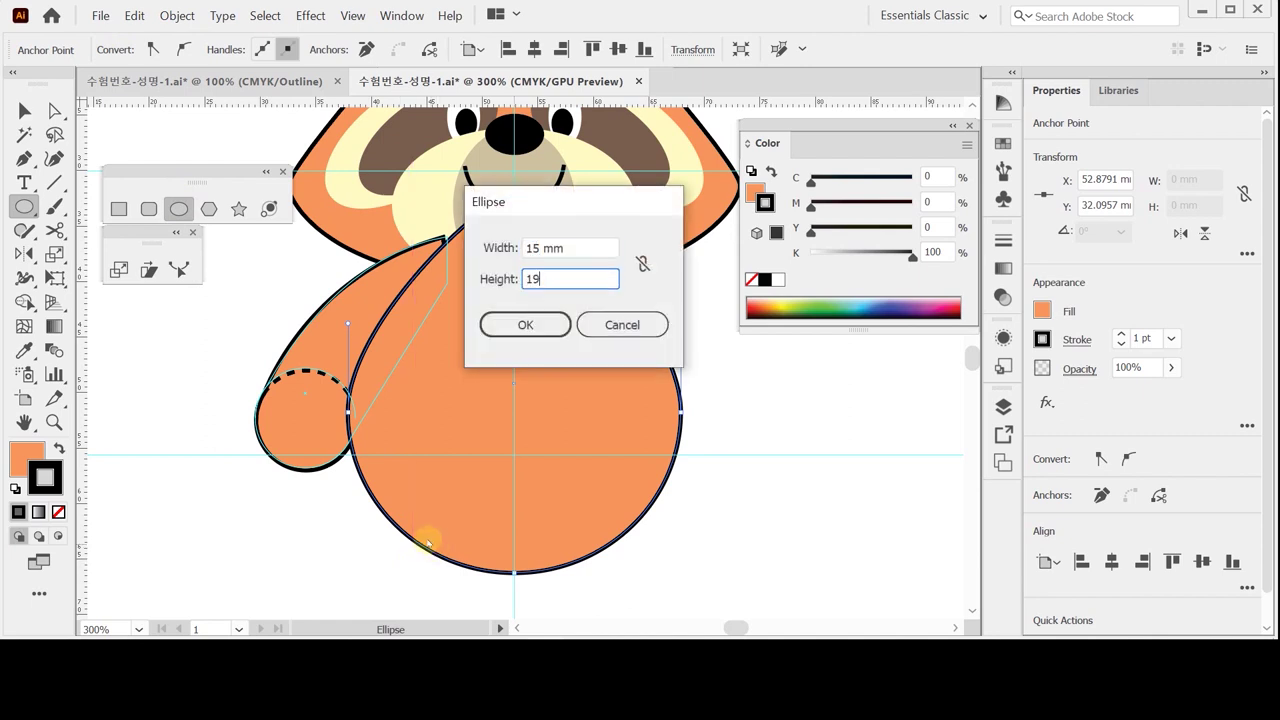
pyautogui.press('Return')
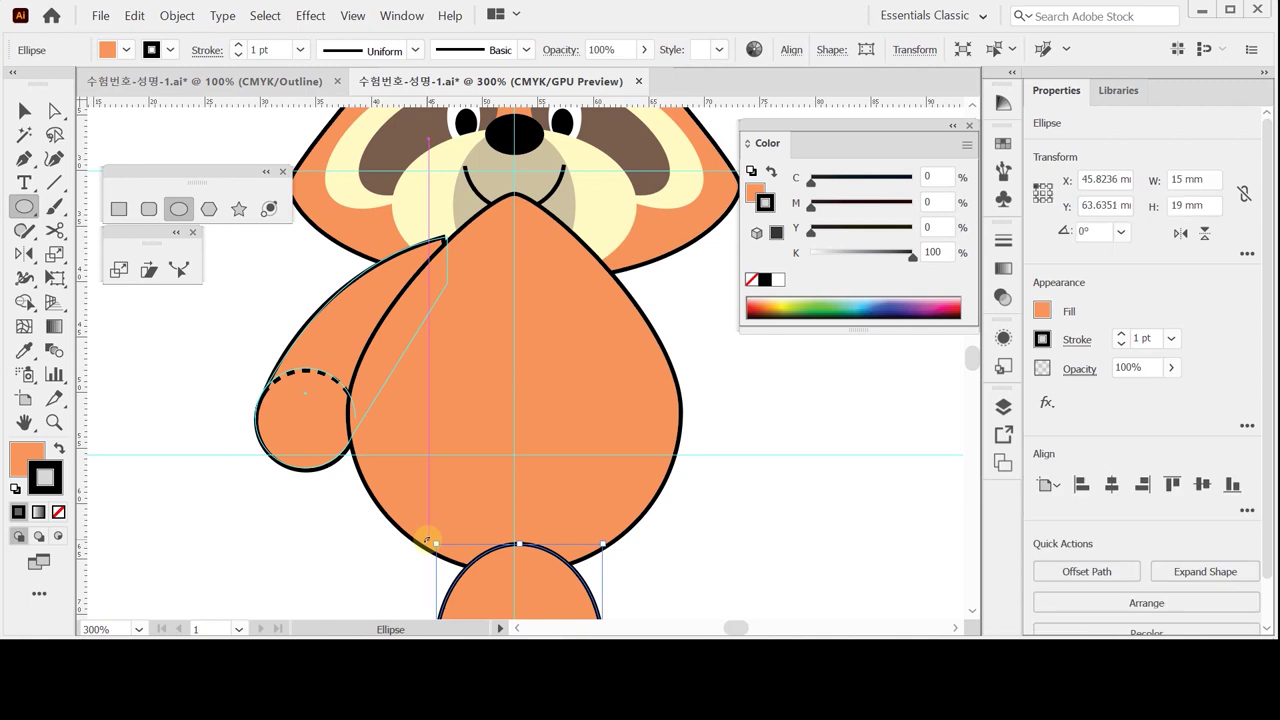
pyautogui.scroll(-1, 457, 557)
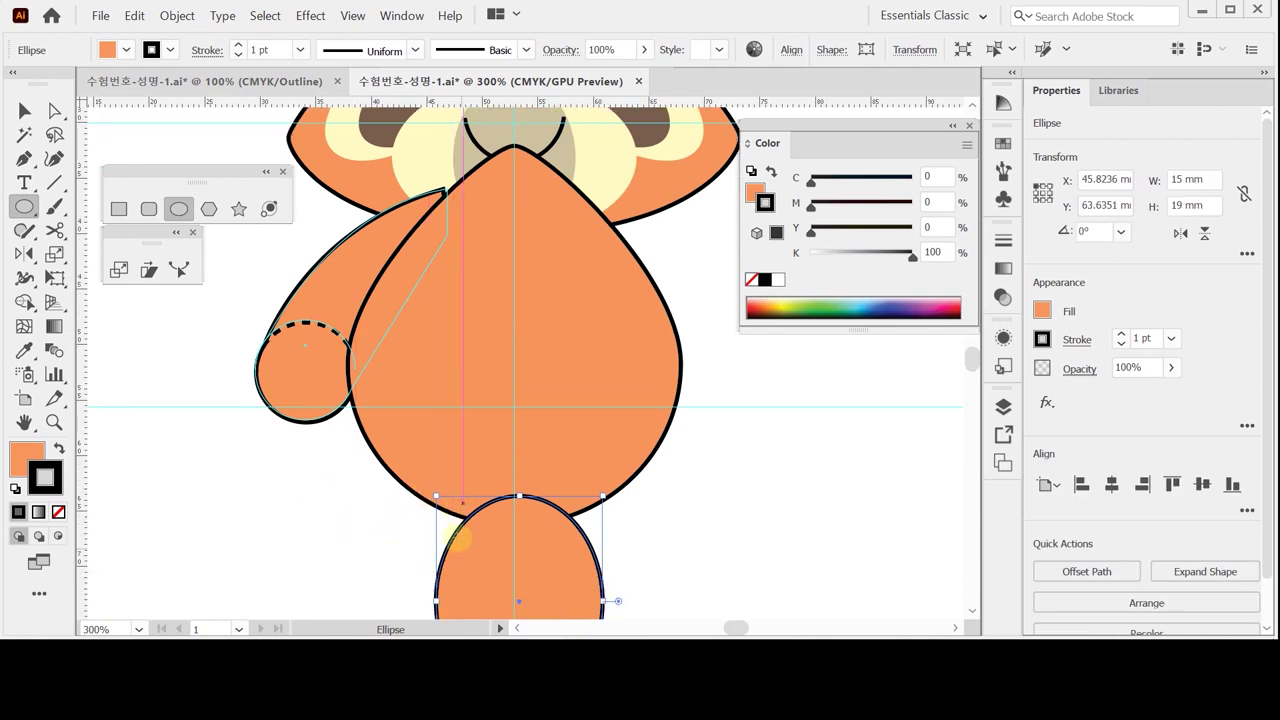
pyautogui.moveTo(573, 557); pyautogui.dragTo(436, 463)
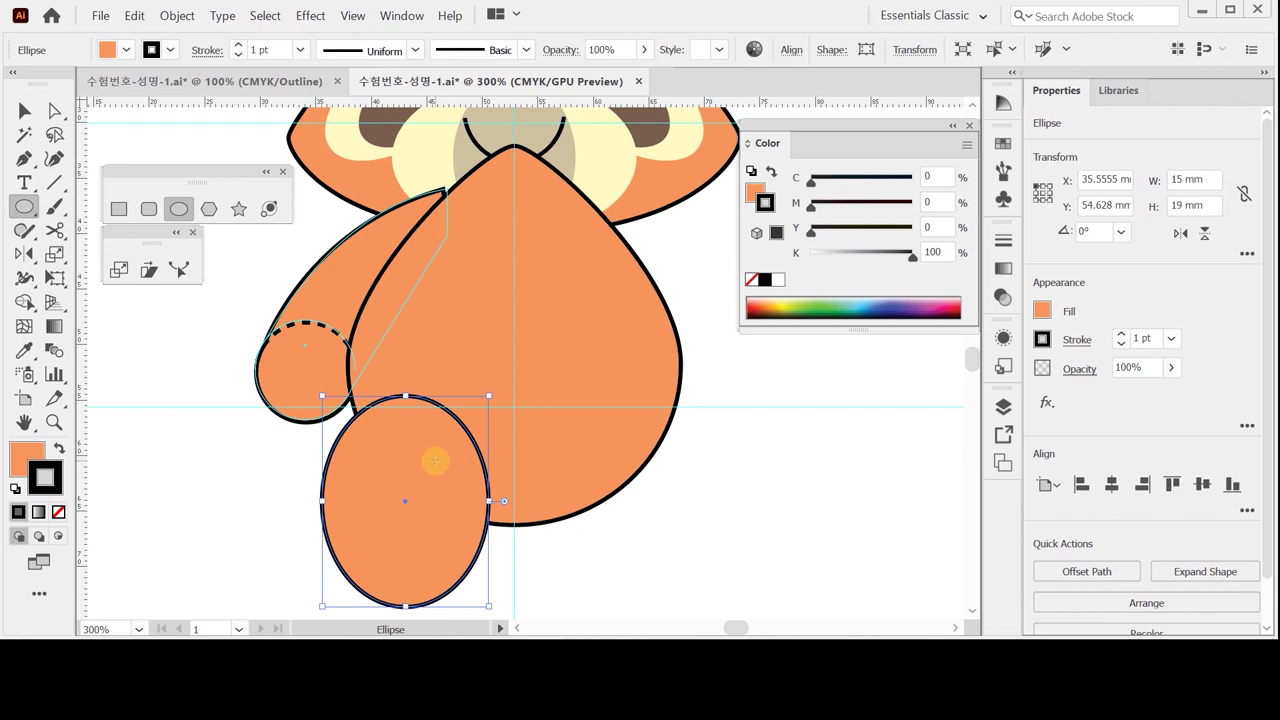
# Step: Fill the foot ellipse with C50 M60 Y70 K20 brown and remove its stroke
pyautogui.click(754, 190)
pyautogui.doubleClick(929, 177)
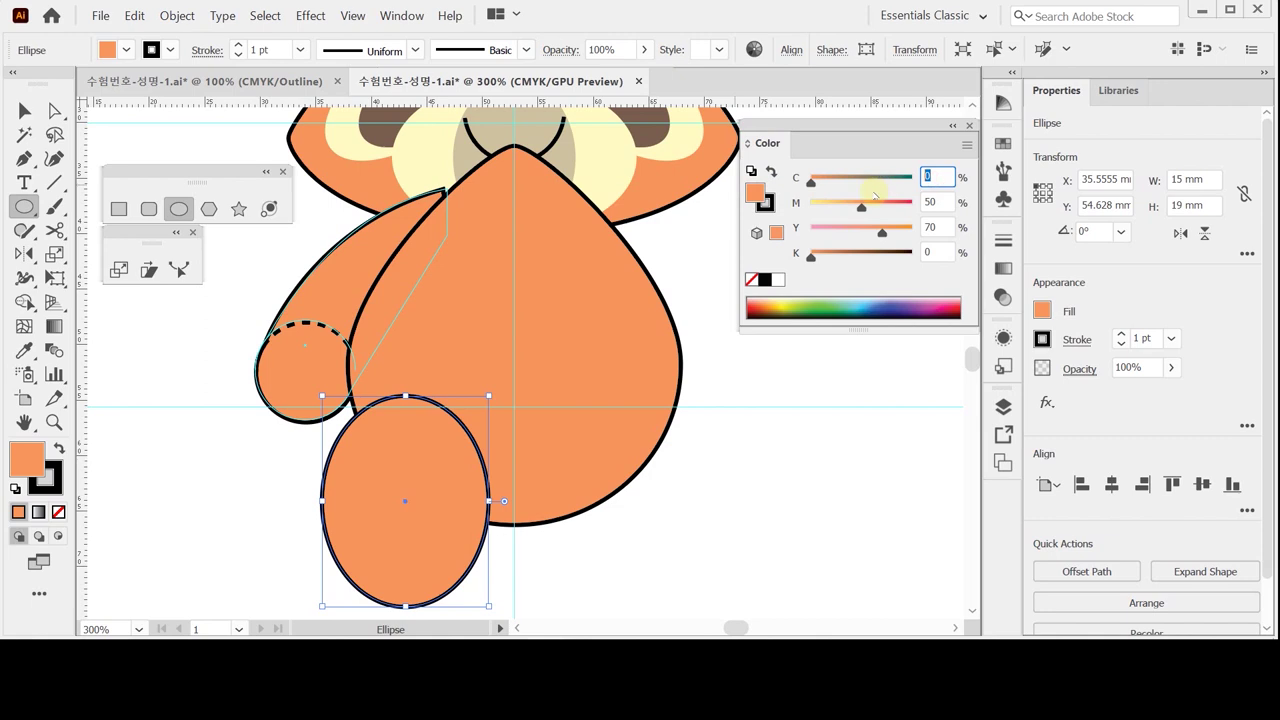
pyautogui.write('50')
pyautogui.press('Tab')
pyautogui.write('60')
pyautogui.press('Tab')
pyautogui.write('70')
pyautogui.press('Tab')
pyautogui.write('20')
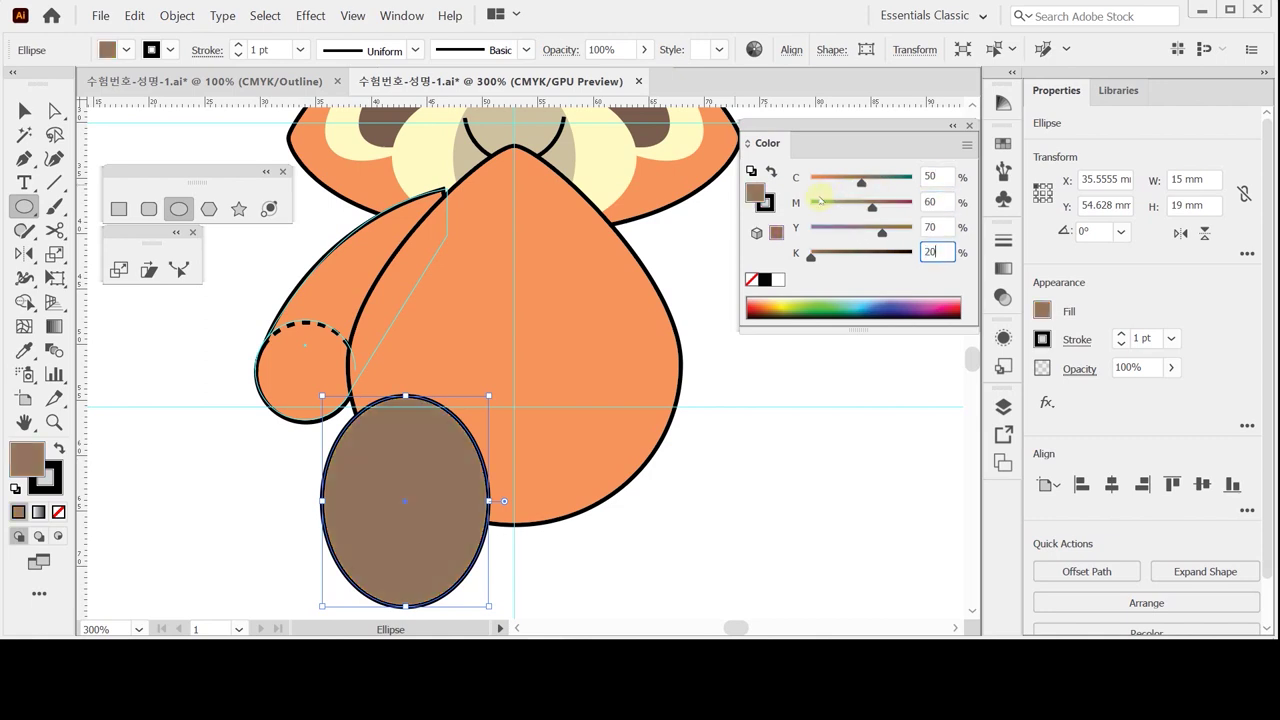
pyautogui.press('Return')
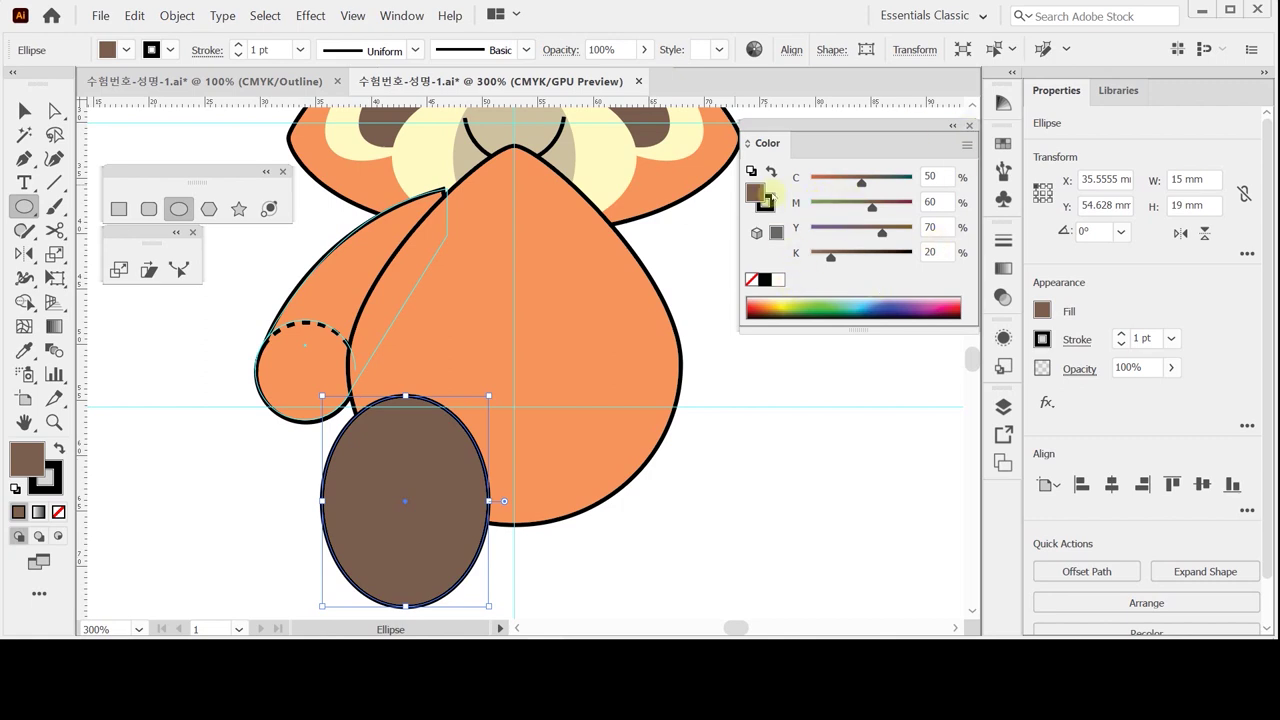
pyautogui.click(767, 200)
pyautogui.click(751, 280)
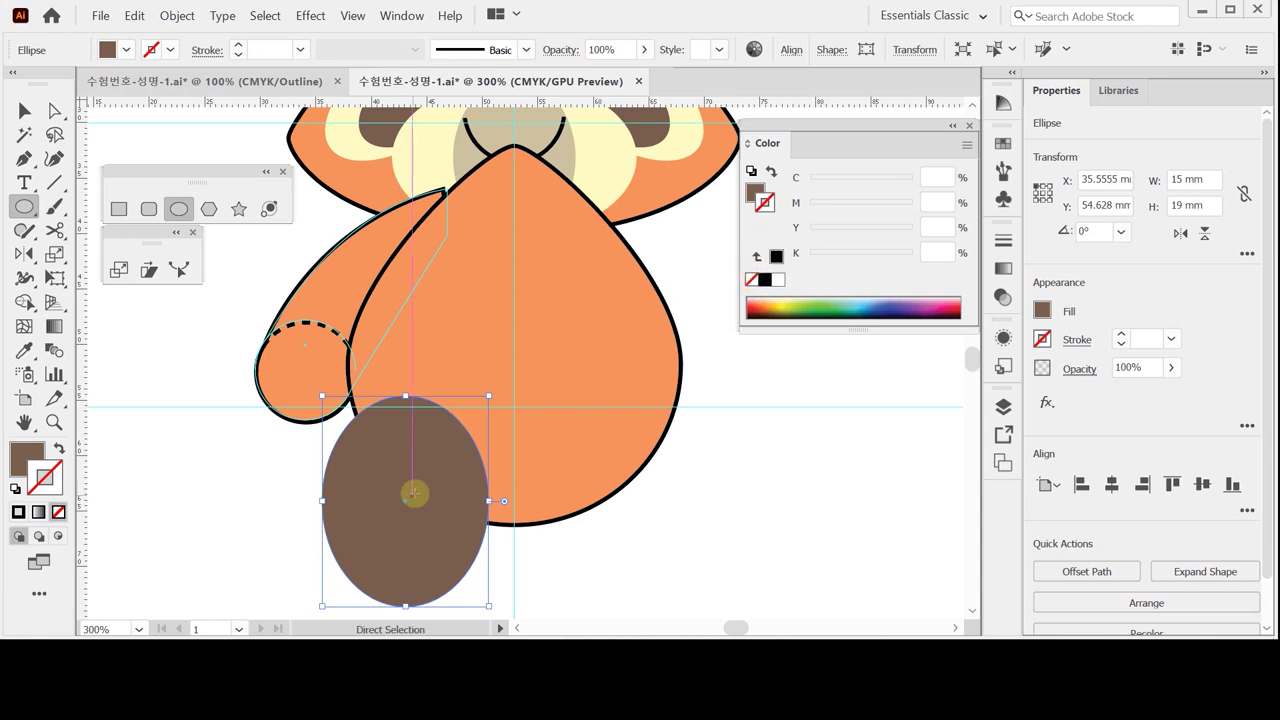
# Step: Shift the brown foot ellipse up and right over the body, to about X 38.1 mm, Y 52.5 mm
pyautogui.moveTo(415, 492); pyautogui.dragTo(449, 470)
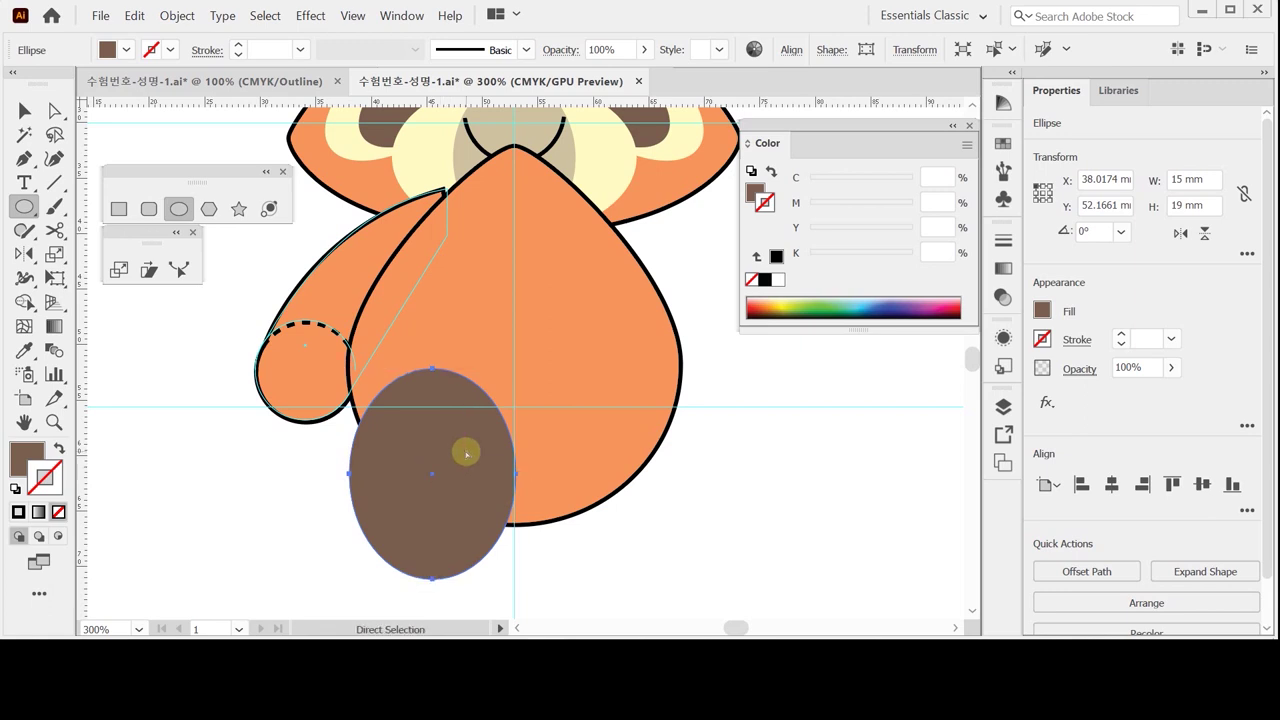
pyautogui.press('Down')
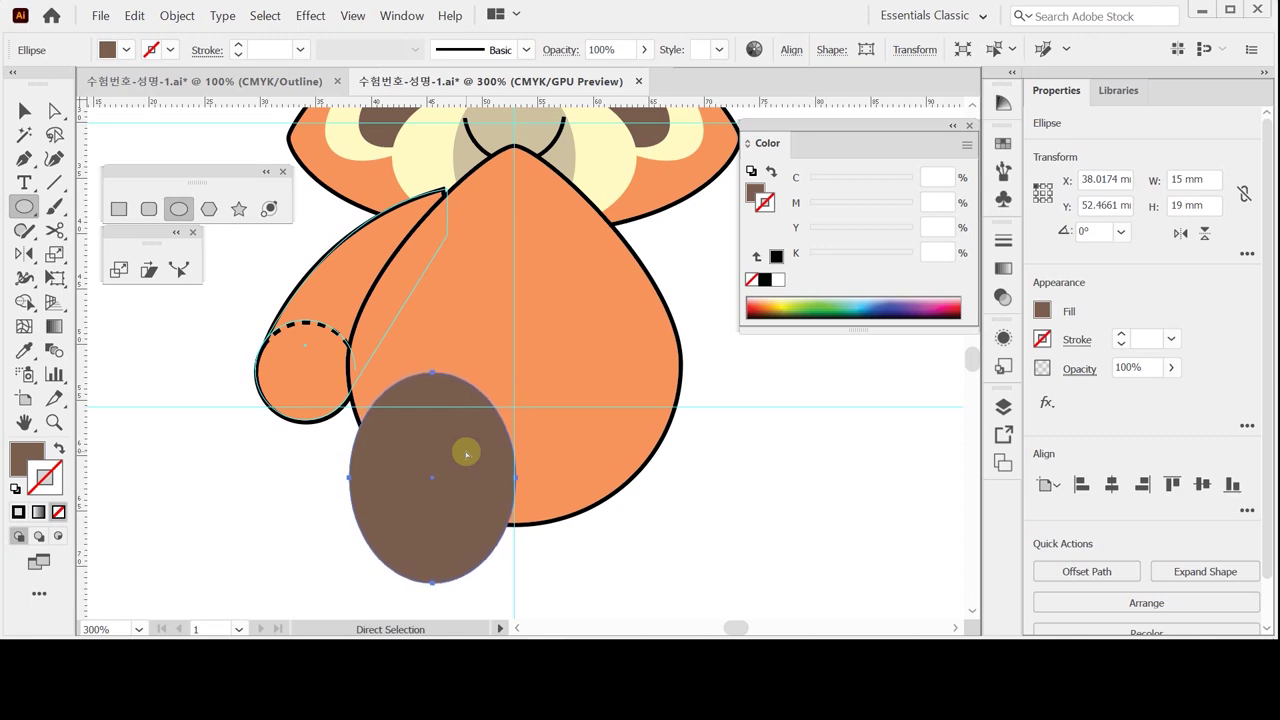
pyautogui.press('Right')
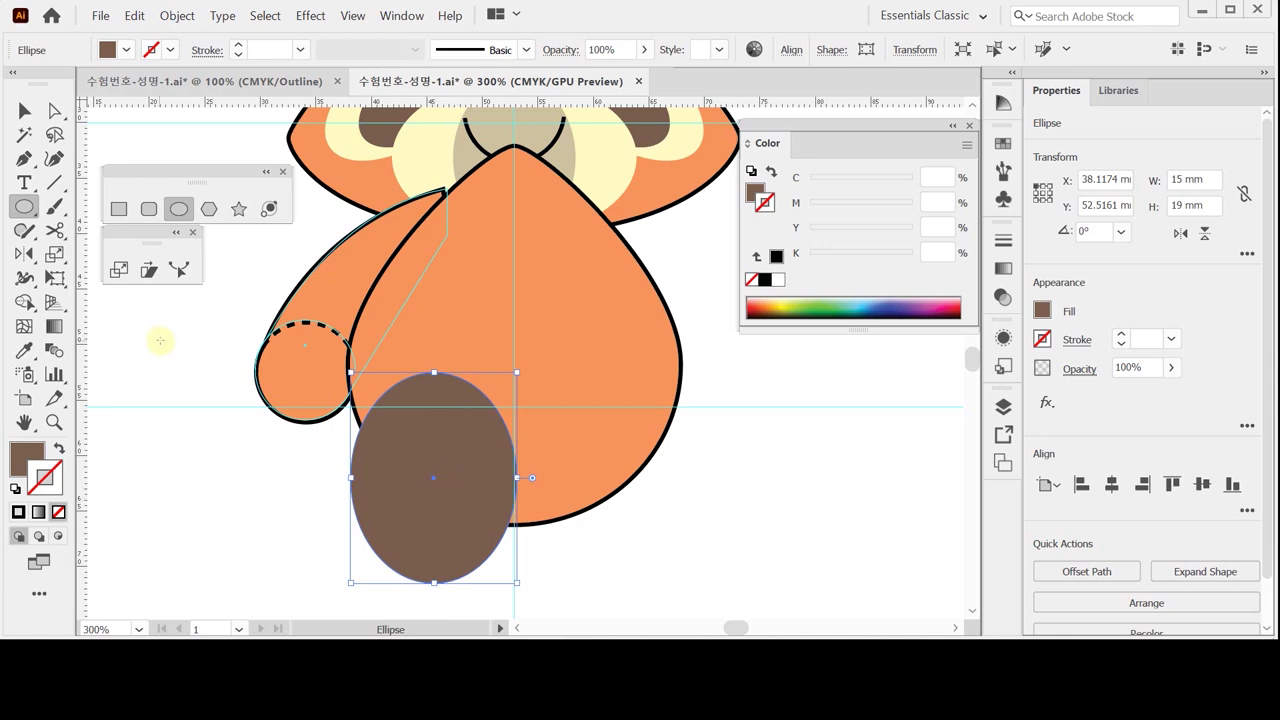
# Step: Make a 75% copy of the foot ellipse scaled from its bottom point, filled with the cream color sampled from the face
pyautogui.click(119, 269)
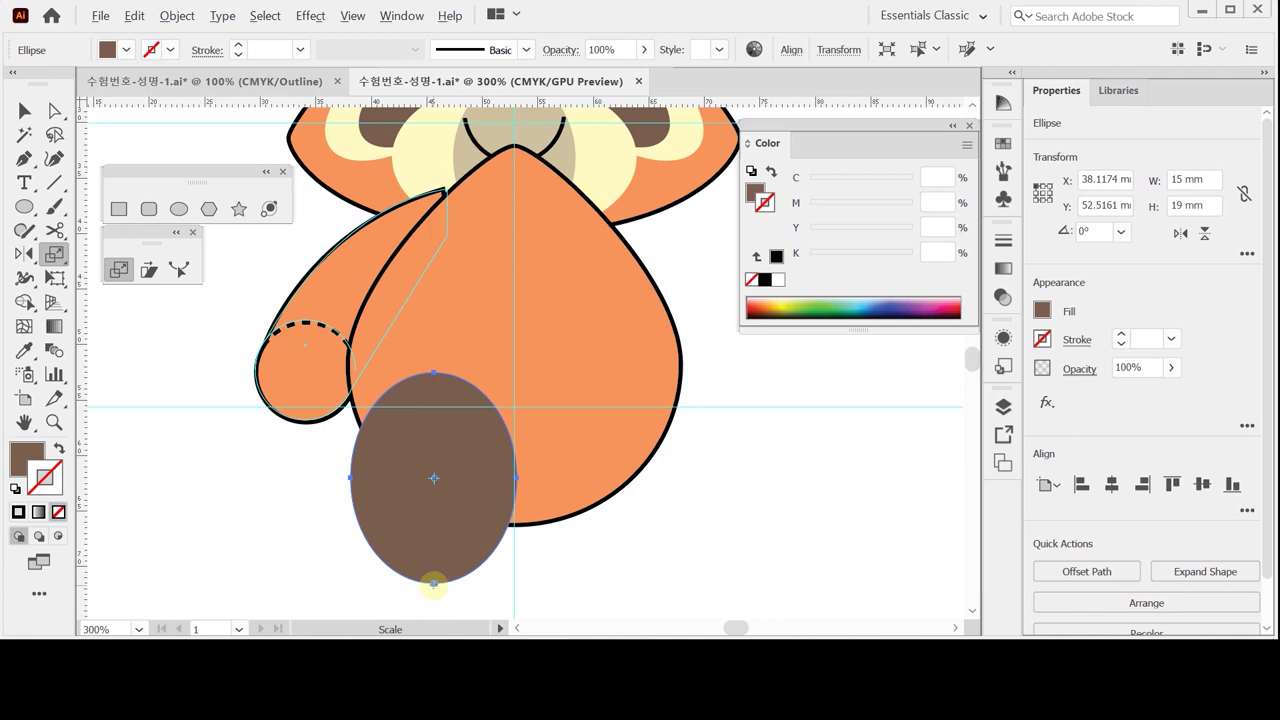
pyautogui.keyDown('alt'); pyautogui.click(433, 584); pyautogui.keyUp('alt')
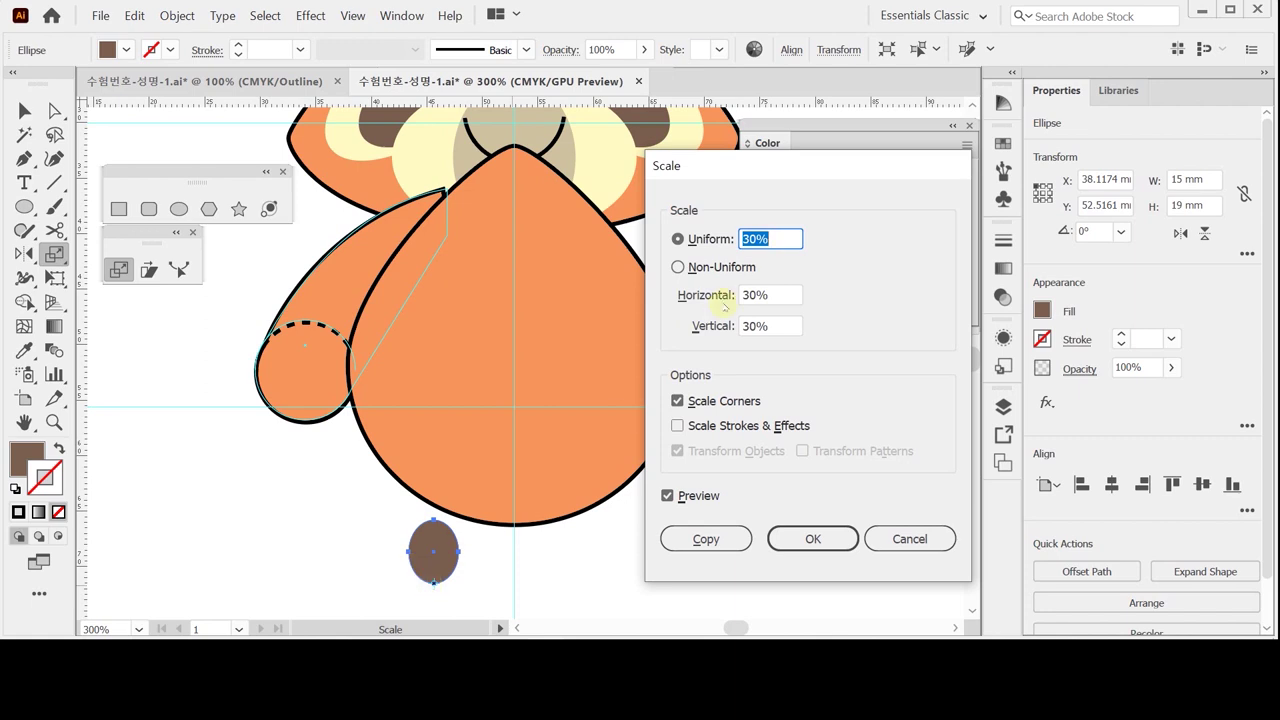
pyautogui.write('75')
pyautogui.press('Tab')
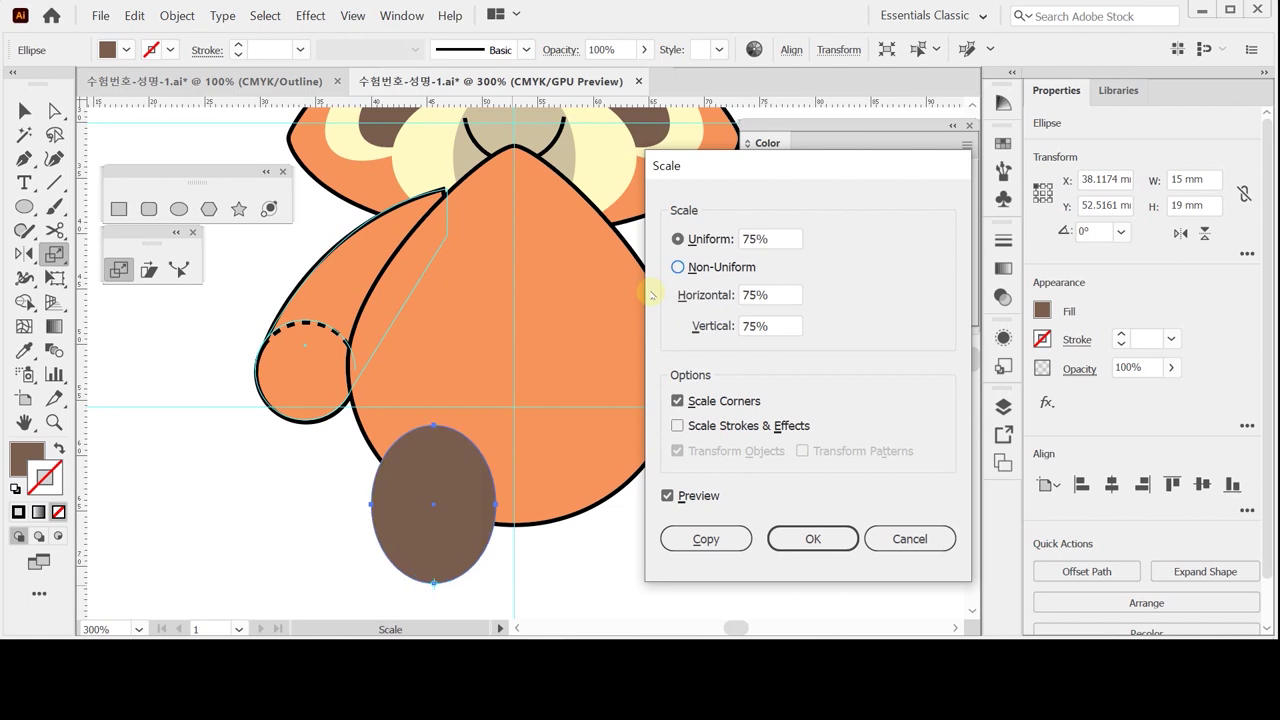
pyautogui.click(697, 540)
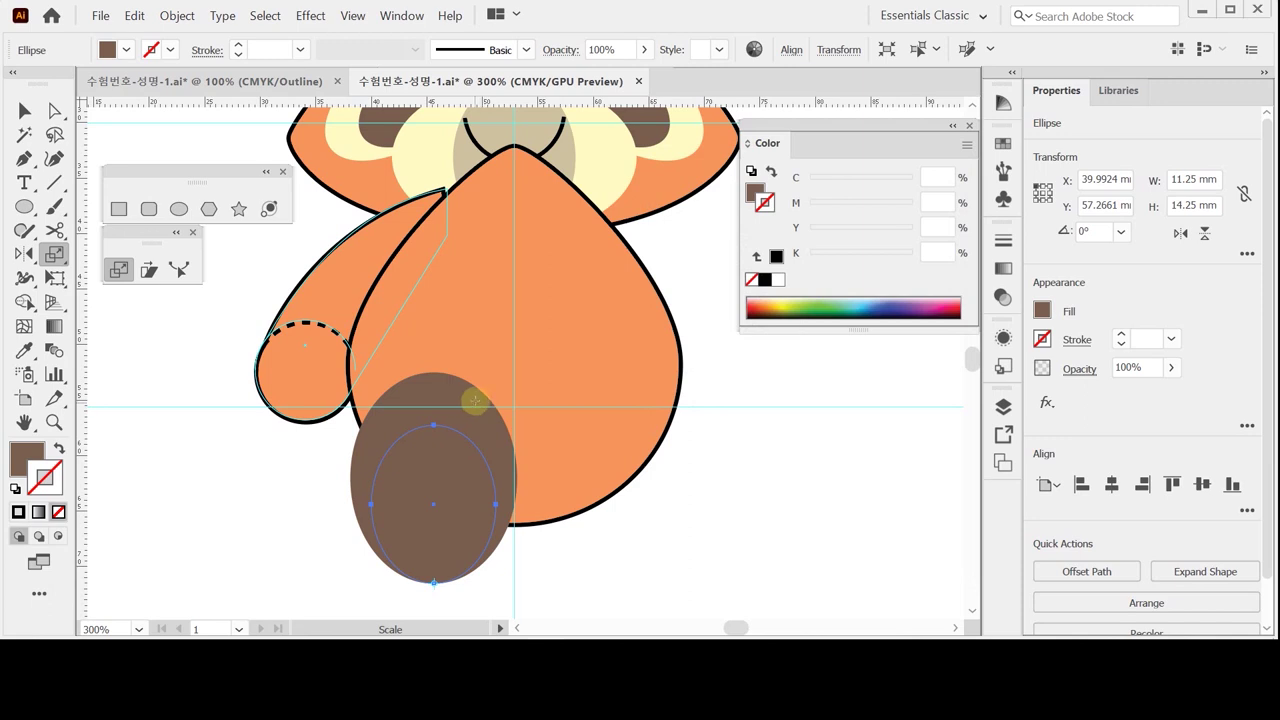
pyautogui.press('i')
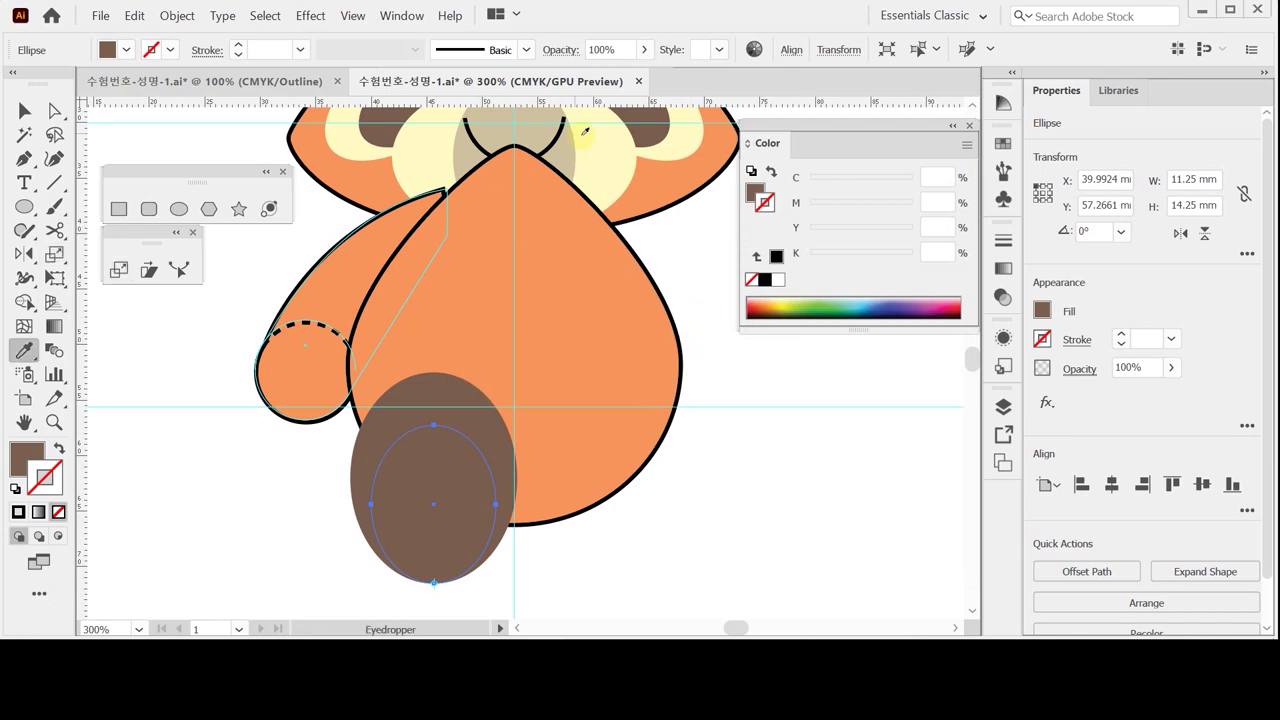
pyautogui.click(595, 151)
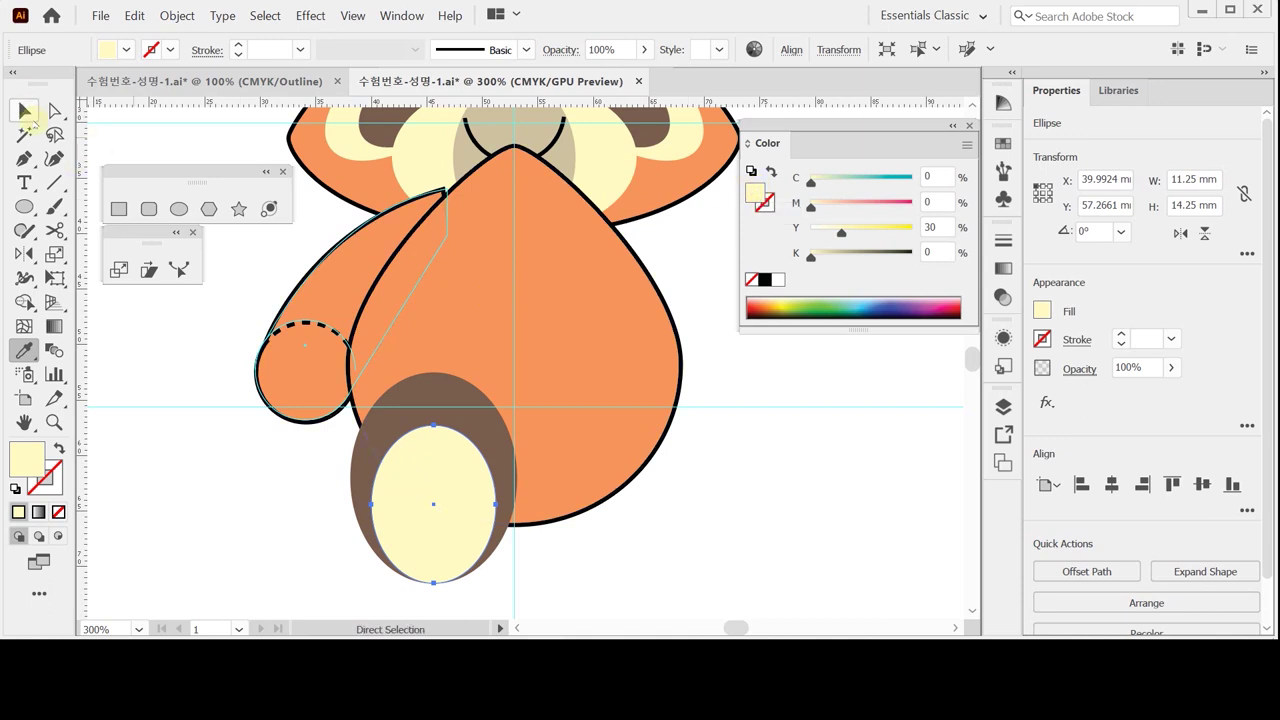
# Step: Rotate the brown and cream foot ellipses together by 35°
pyautogui.click(20, 110)
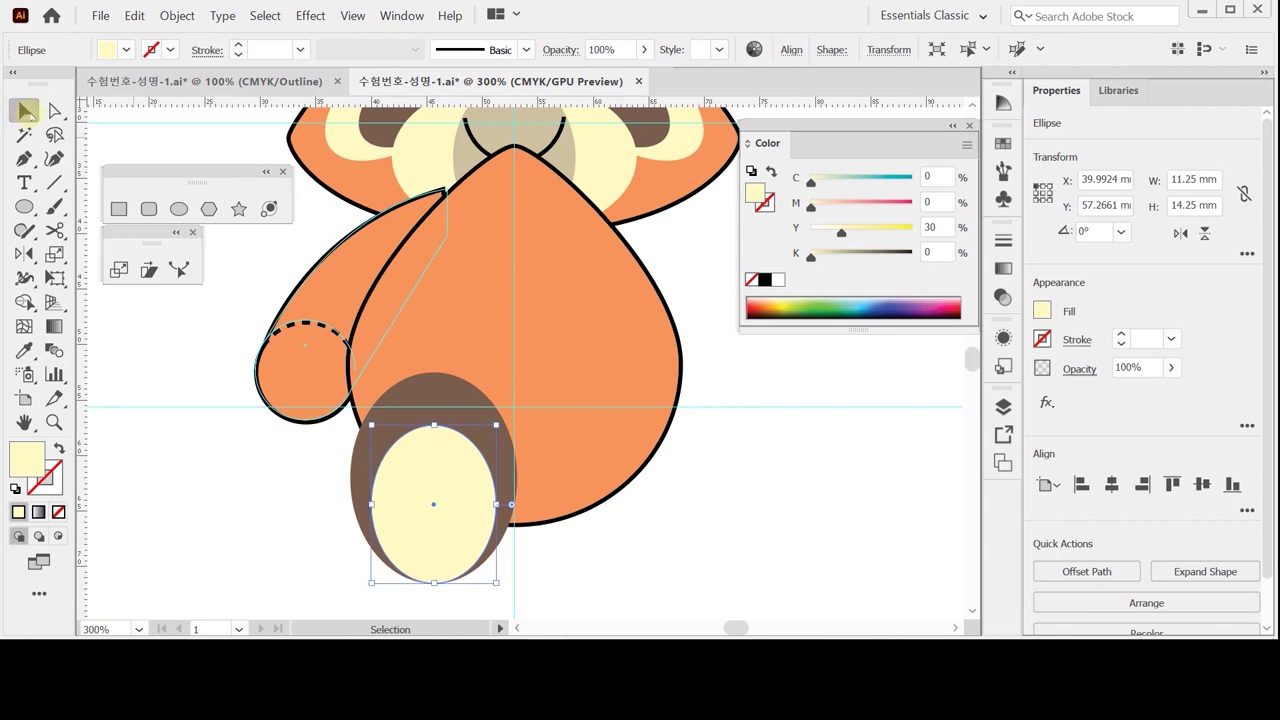
pyautogui.click(415, 561)
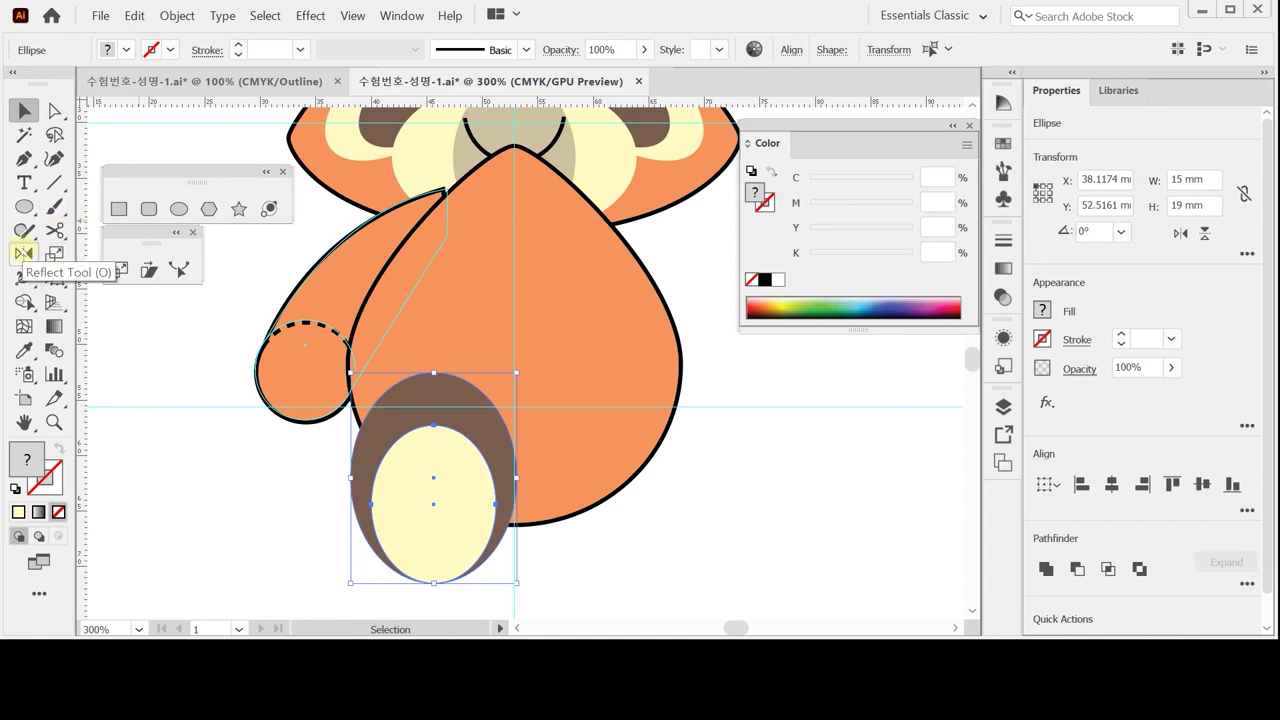
pyautogui.moveTo(24, 253); pyautogui.dragTo(60, 251)
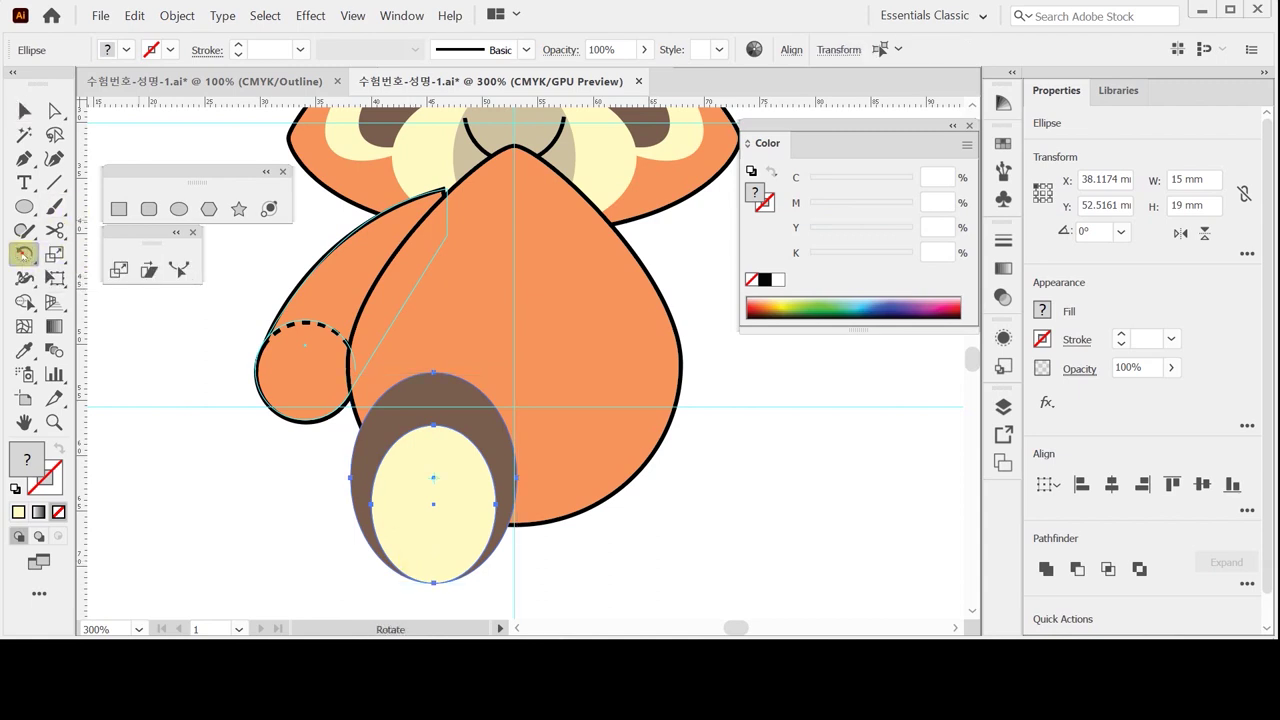
pyautogui.doubleClick(24, 253)
pyautogui.write('35')
pyautogui.press('Return')
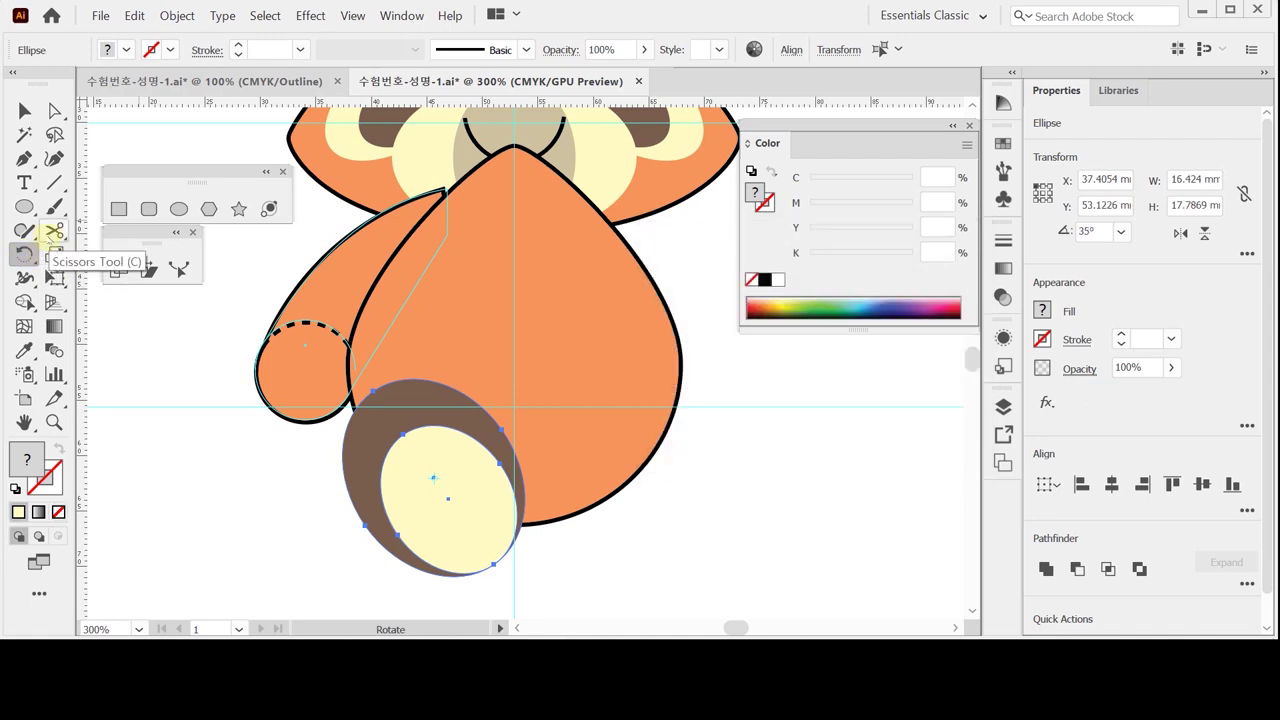
# Step: Nudge the rotated foot left and down to about X 33.9 mm, Y 54.1 mm
pyautogui.press('Left')
pyautogui.press('Left')
pyautogui.press('Left')
pyautogui.press('Left')
pyautogui.press('Left')
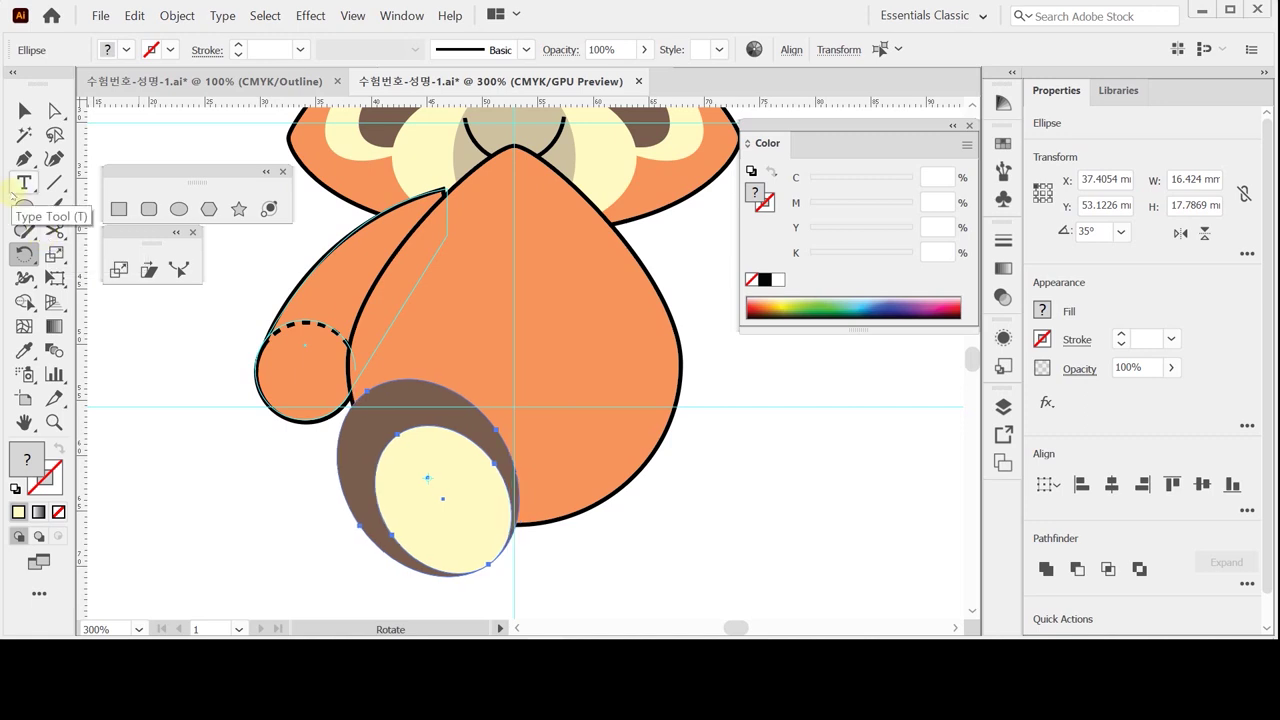
pyautogui.press('Left')
pyautogui.press('Left')
pyautogui.press('Left')
pyautogui.press('Left')
pyautogui.press('Left')
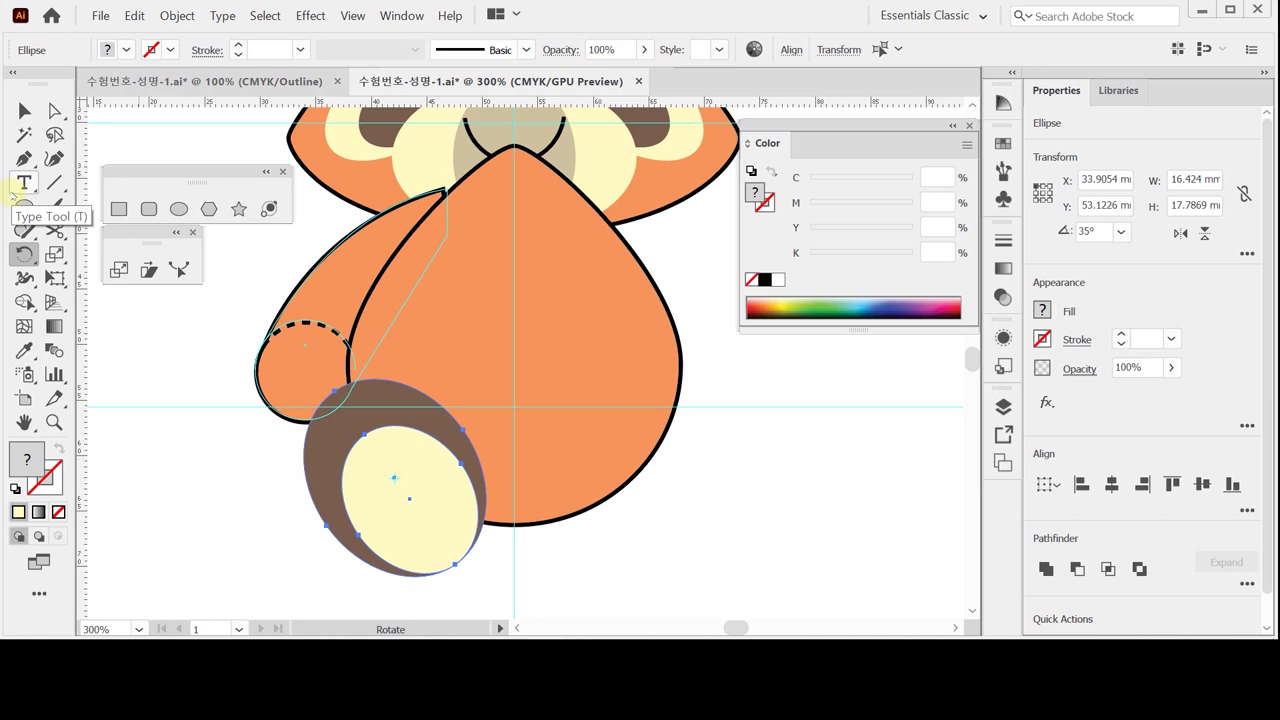
pyautogui.press('Down')
pyautogui.press('Down')
pyautogui.press('Down')
pyautogui.press('Down')
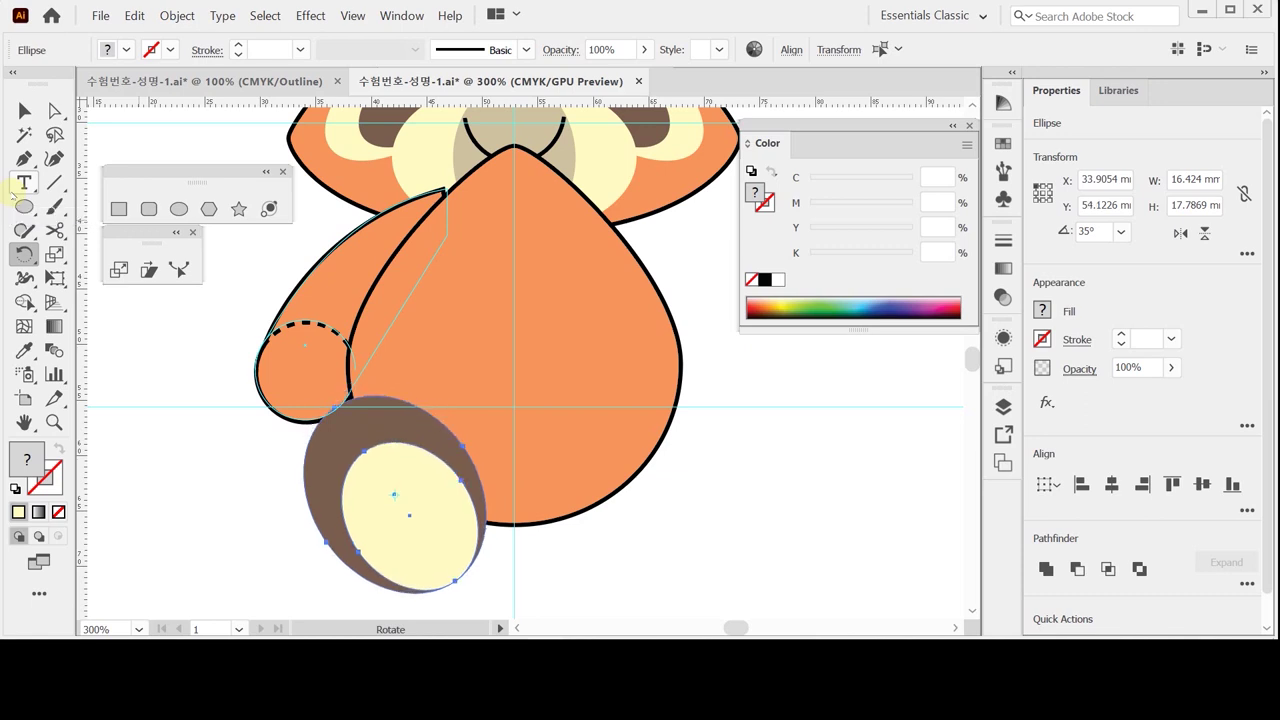
# Step: Nudge the brown and cream foot ellipses left and down to about X 32.9 mm, Y 55.1 mm
pyautogui.press('Left')
pyautogui.press('Up')
pyautogui.press('Left')
pyautogui.press('Down')
pyautogui.press('Down')
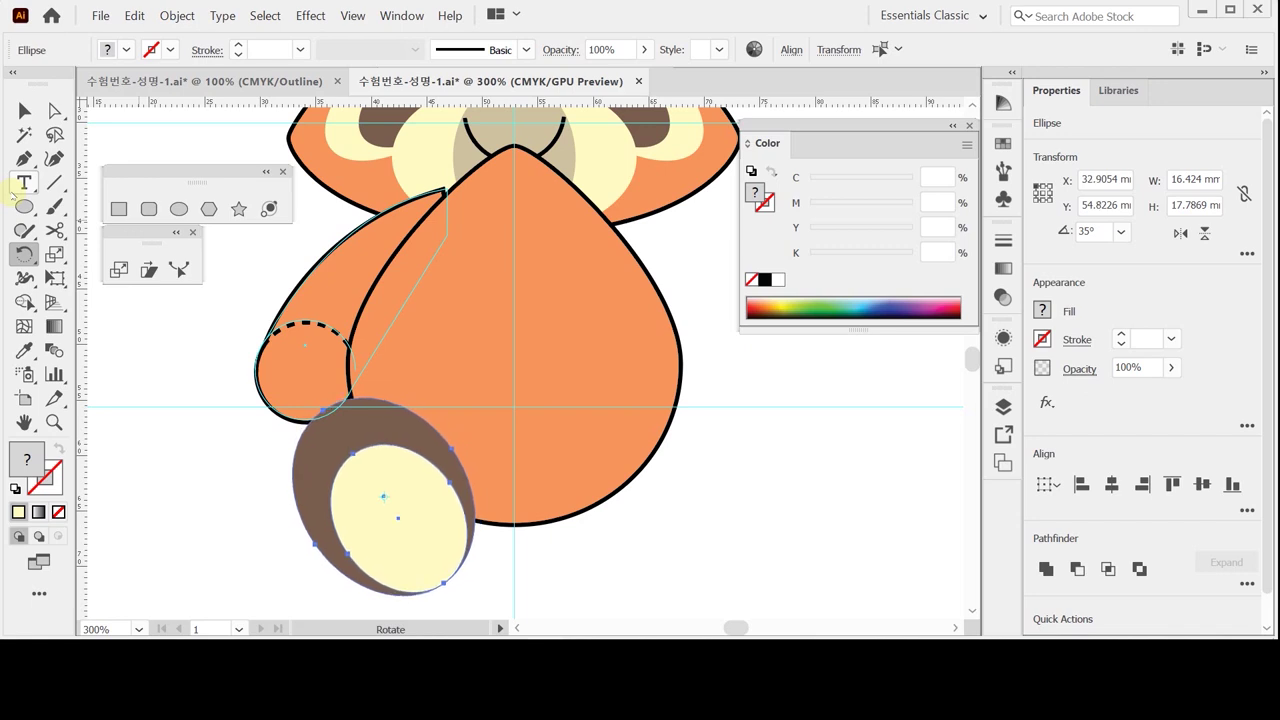
pyautogui.press('Down')
pyautogui.press('Down')
pyautogui.press('Down')
pyautogui.press('Down')
pyautogui.press('Down')
pyautogui.press('Down')
pyautogui.press('Down')
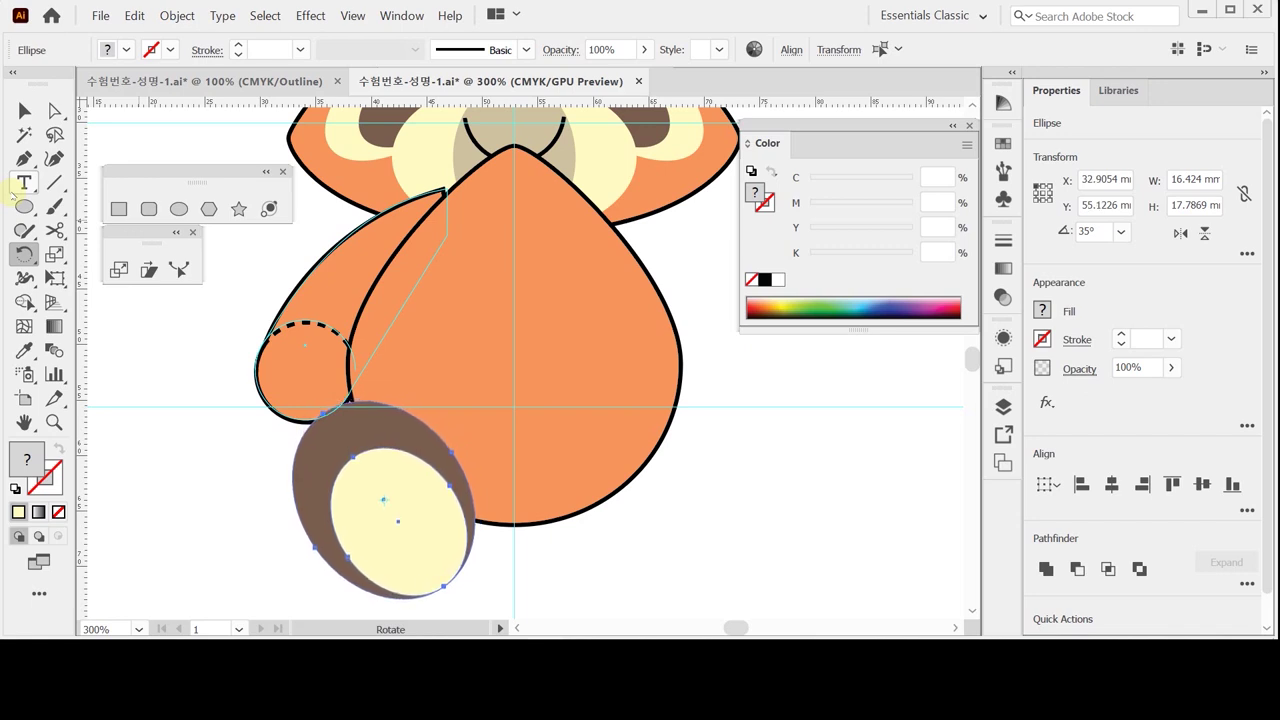
pyautogui.press('Down')
pyautogui.press('Down')
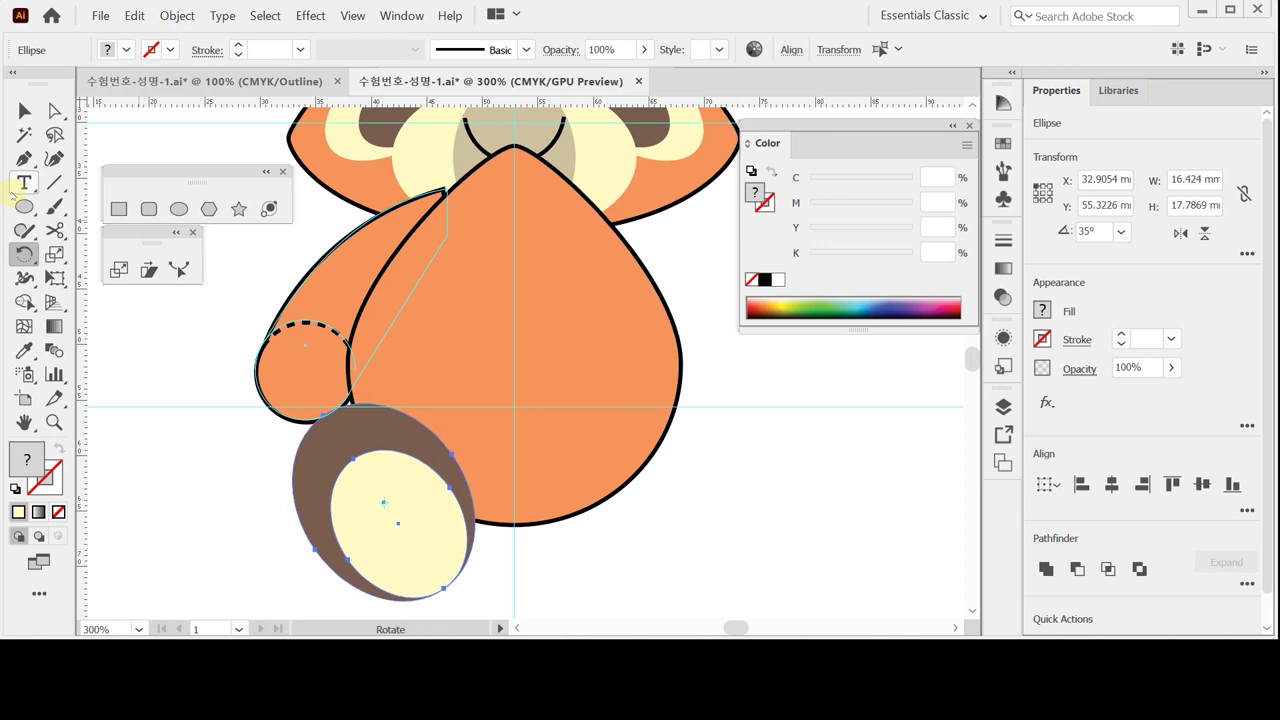
pyautogui.press('Up')
pyautogui.press('Up')
pyautogui.press('Up')
pyautogui.press('Up')
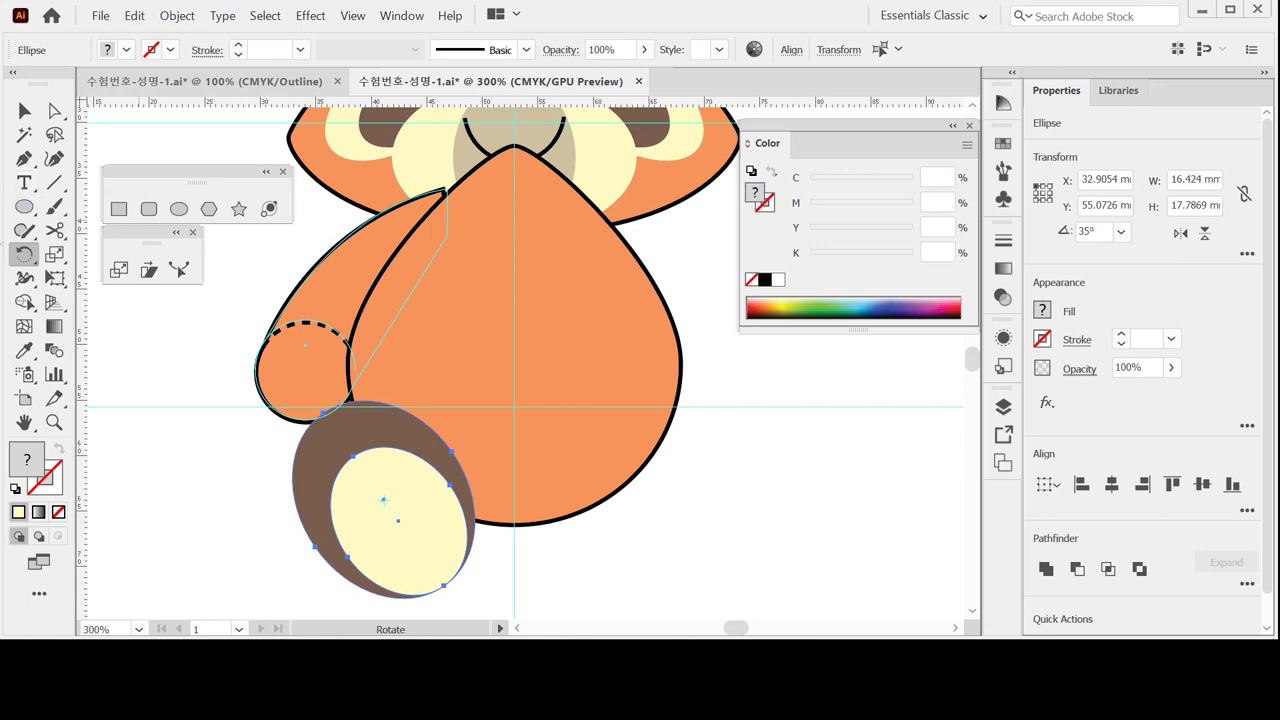
# Step: Reflect a copy of the arm, dashed hand curve and two-tone foot across the vertical axis at the body's center guide
pyautogui.click(25, 110)
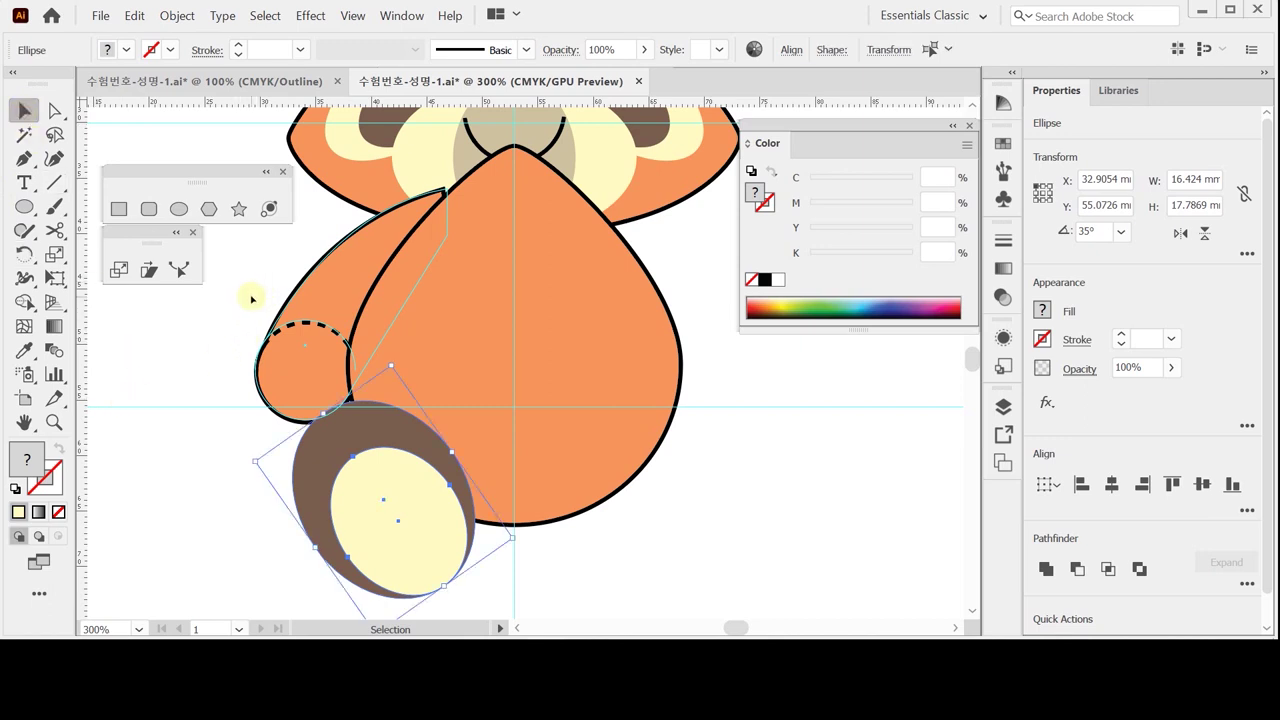
pyautogui.moveTo(245, 292); pyautogui.dragTo(439, 502)
pyautogui.keyDown('shift'); pyautogui.click(490, 390); pyautogui.keyUp('shift')
pyautogui.keyDown('shift'); pyautogui.click(488, 383); pyautogui.keyUp('shift')
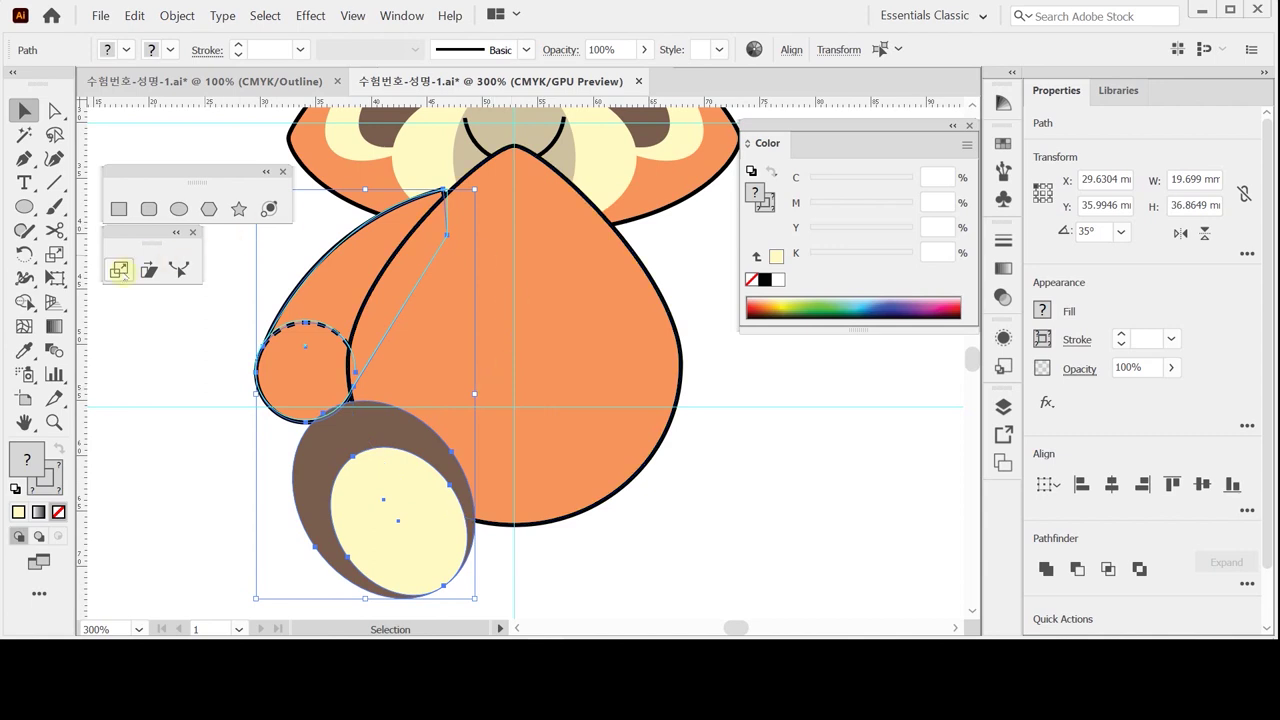
pyautogui.click(24, 254)
pyautogui.moveTo(24, 254); pyautogui.dragTo(69, 277)
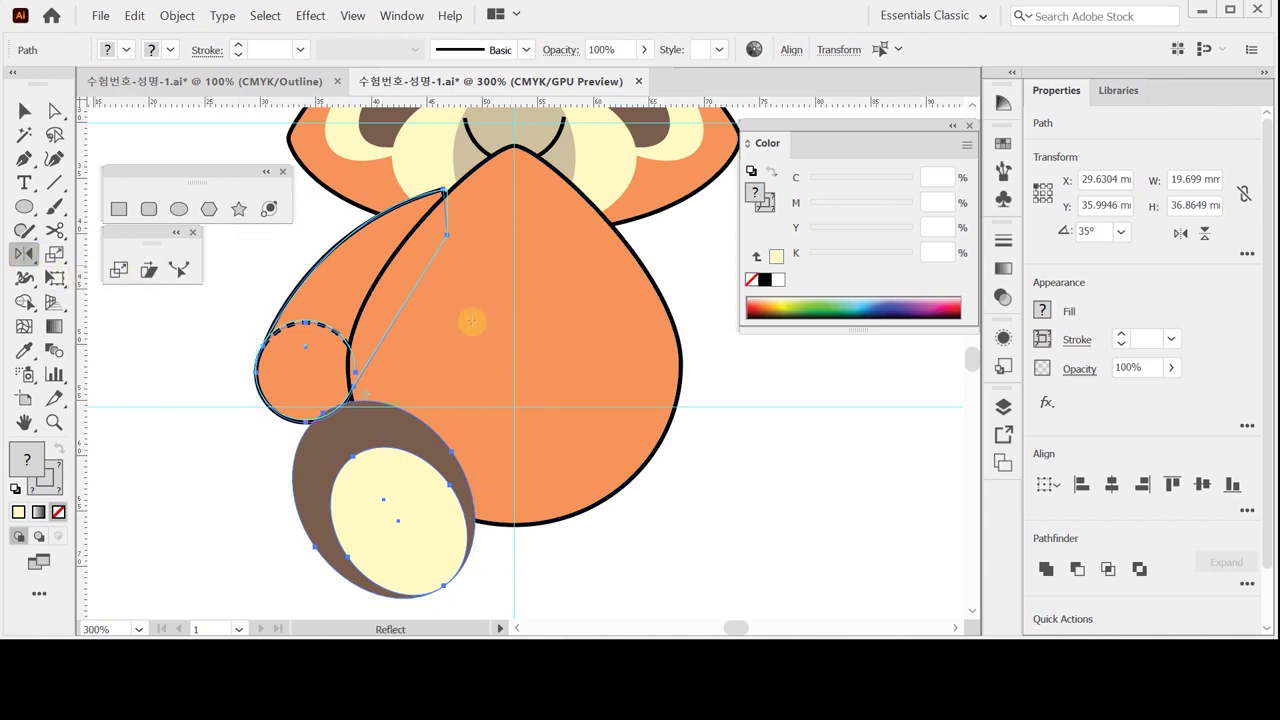
pyautogui.keyDown('alt'); pyautogui.click(513, 358); pyautogui.keyUp('alt')
pyautogui.moveTo(723, 186); pyautogui.dragTo(798, 189)
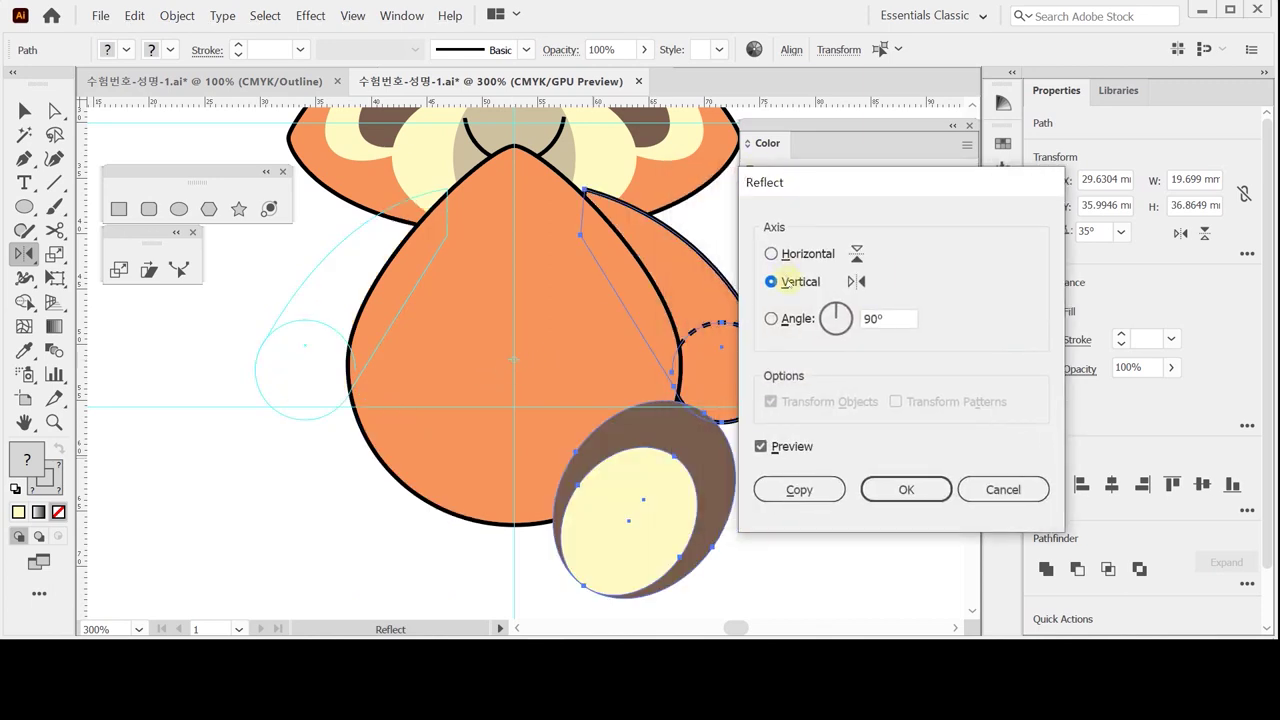
pyautogui.click(803, 489)
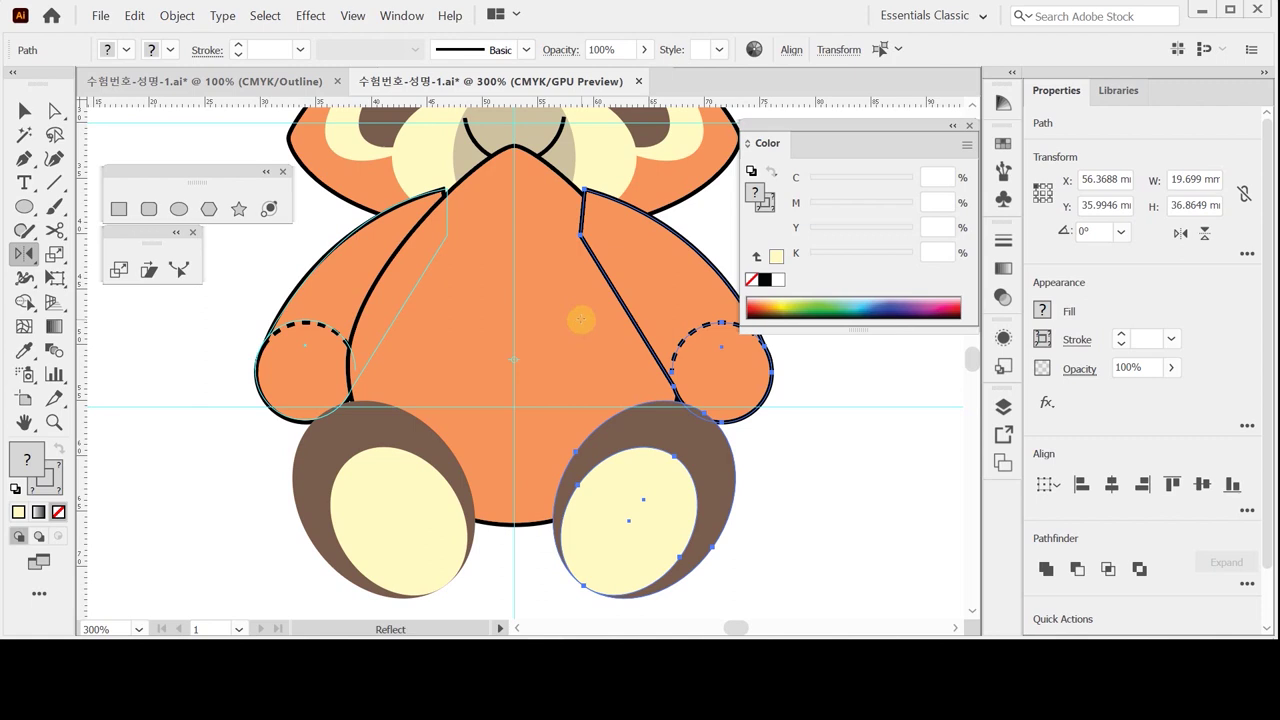
# Step: Send the body, both arms and both feet to the back, behind the raccoon's head
pyautogui.hotkey('ctrl', 'space')
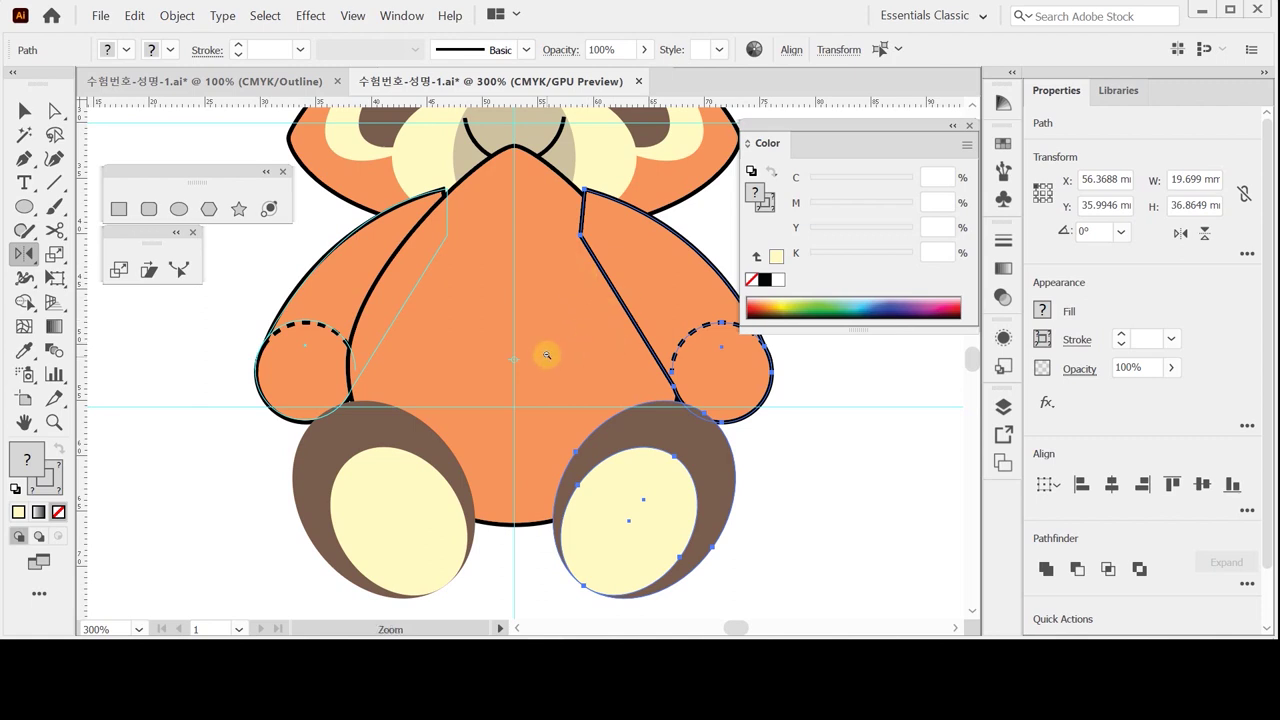
pyautogui.keyDown('ctrl'); pyautogui.keyDown('alt'); pyautogui.click(547, 355); pyautogui.keyUp('alt'); pyautogui.keyUp('ctrl')
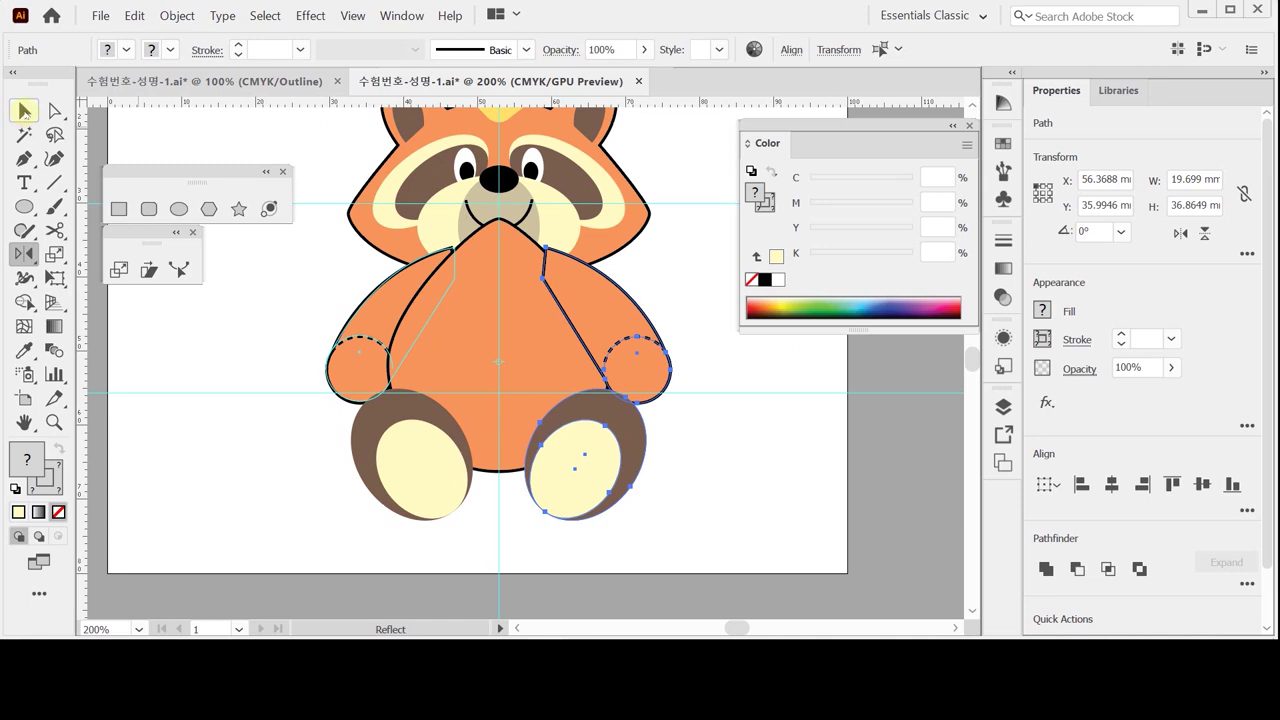
pyautogui.click(24, 111)
pyautogui.moveTo(278, 297); pyautogui.dragTo(685, 513)
pyautogui.rightClick(550, 354)
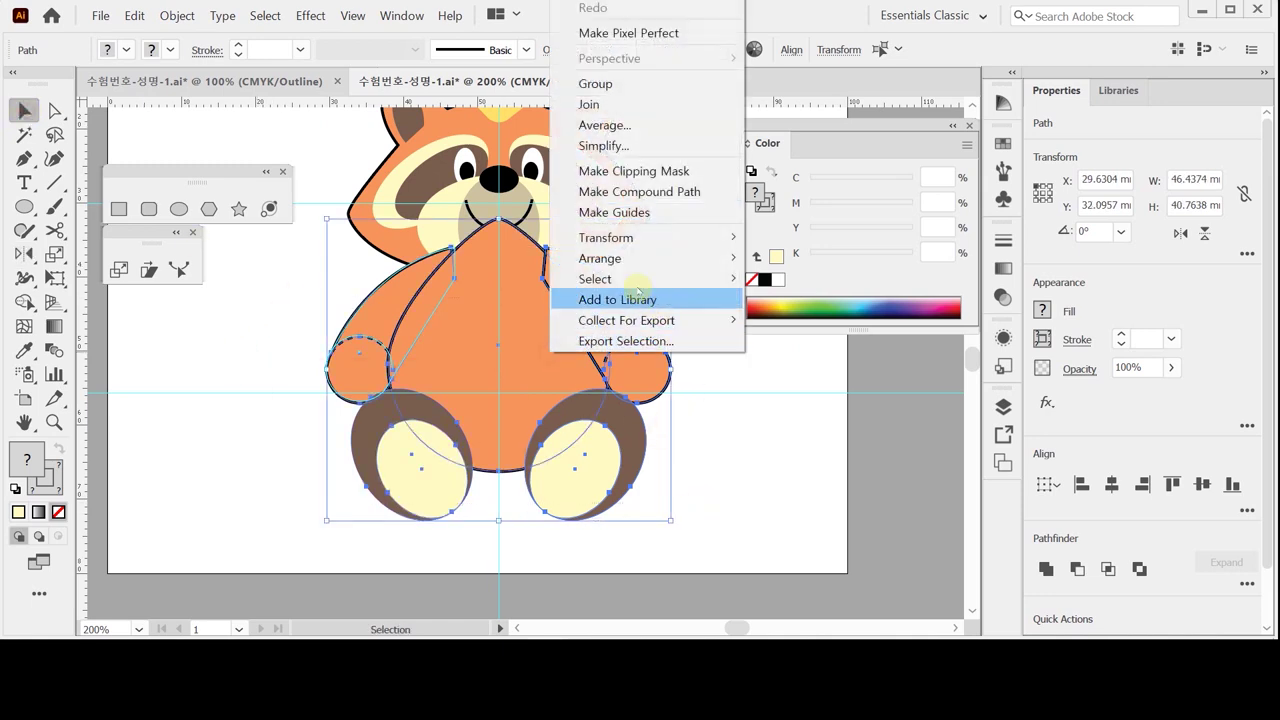
pyautogui.moveTo(700, 258)
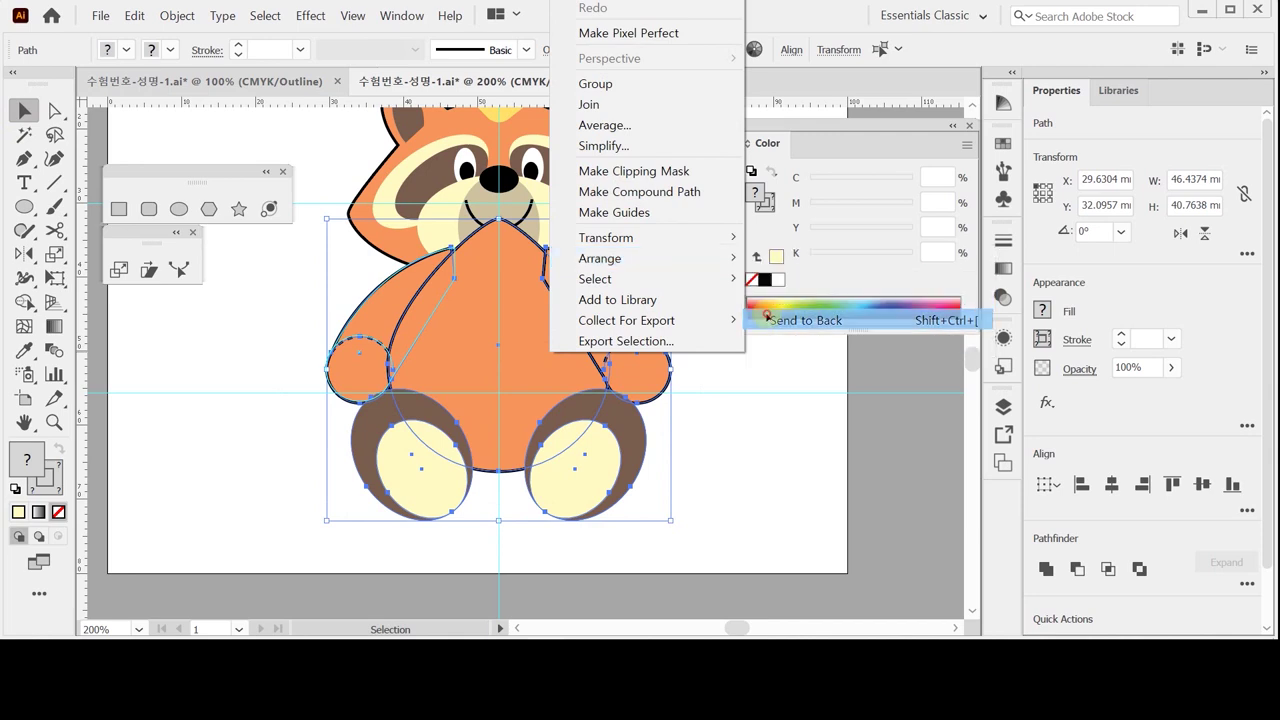
pyautogui.click(770, 317)
pyautogui.click(689, 313)
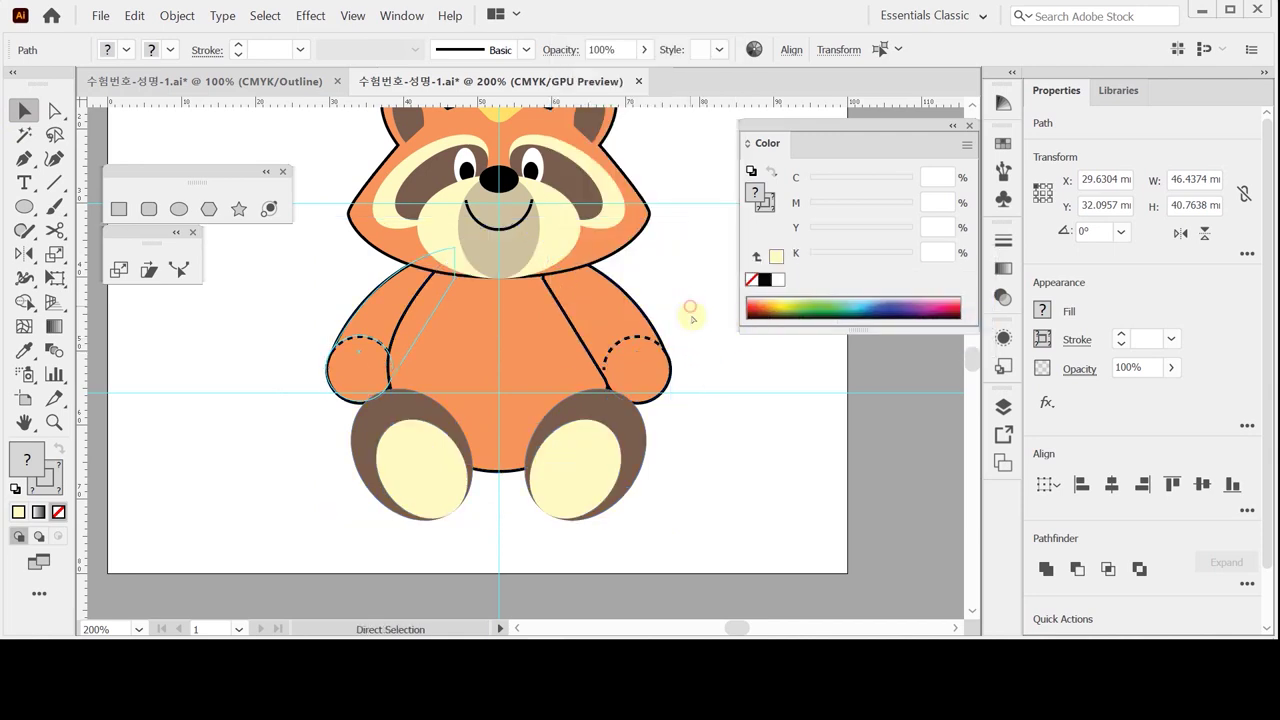
# Step: Send the mirrored arm shape to the back, behind the body
pyautogui.click(646, 360)
pyautogui.rightClick(642, 356)
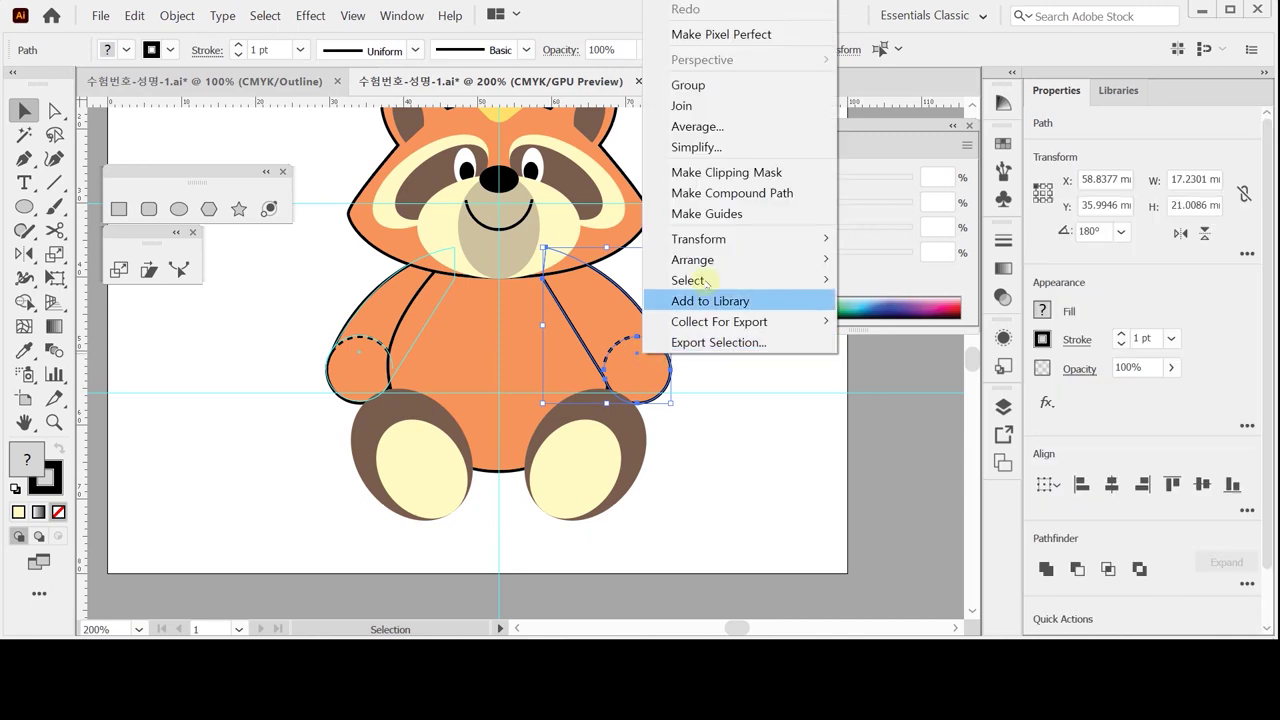
pyautogui.moveTo(815, 260)
pyautogui.click(866, 321)
pyautogui.click(728, 461)
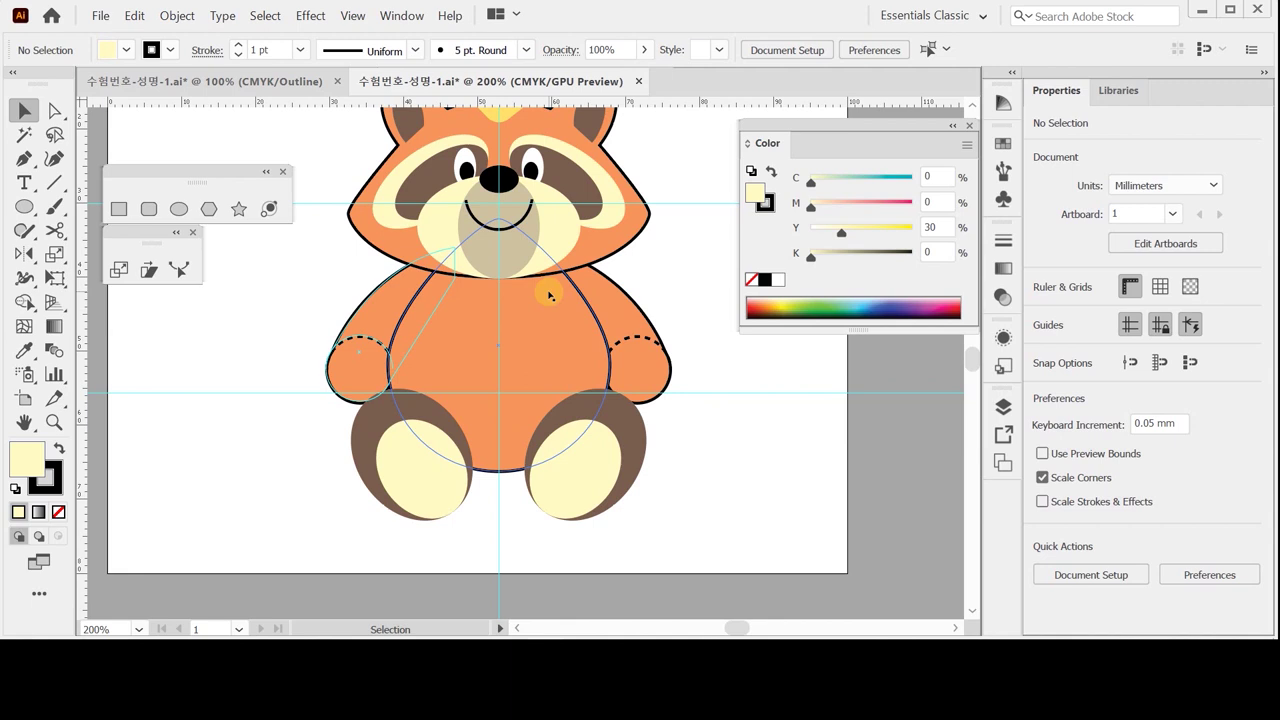
# Step: Draw a yellow ellipse about 21.5 × 14 mm over the chin and a smaller one about 9.8 × 6.5 mm overlapping its lower edge
pyautogui.press('ctrl')
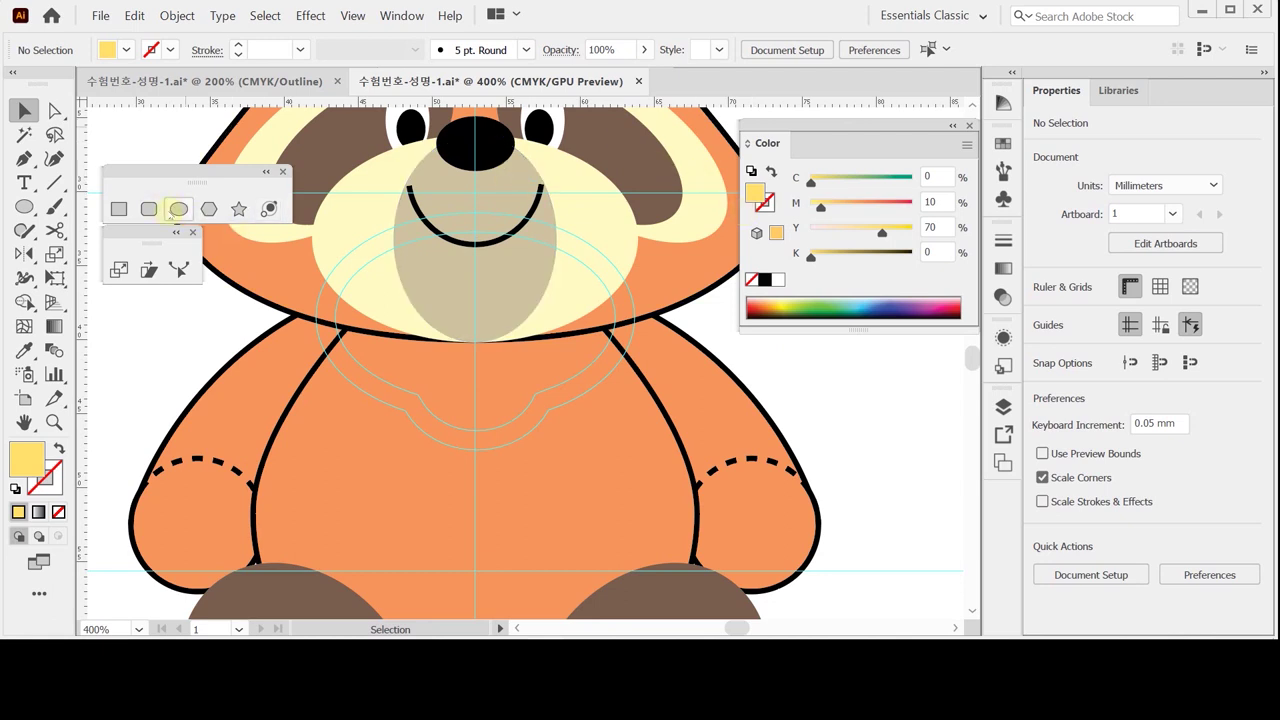
pyautogui.click(178, 208)
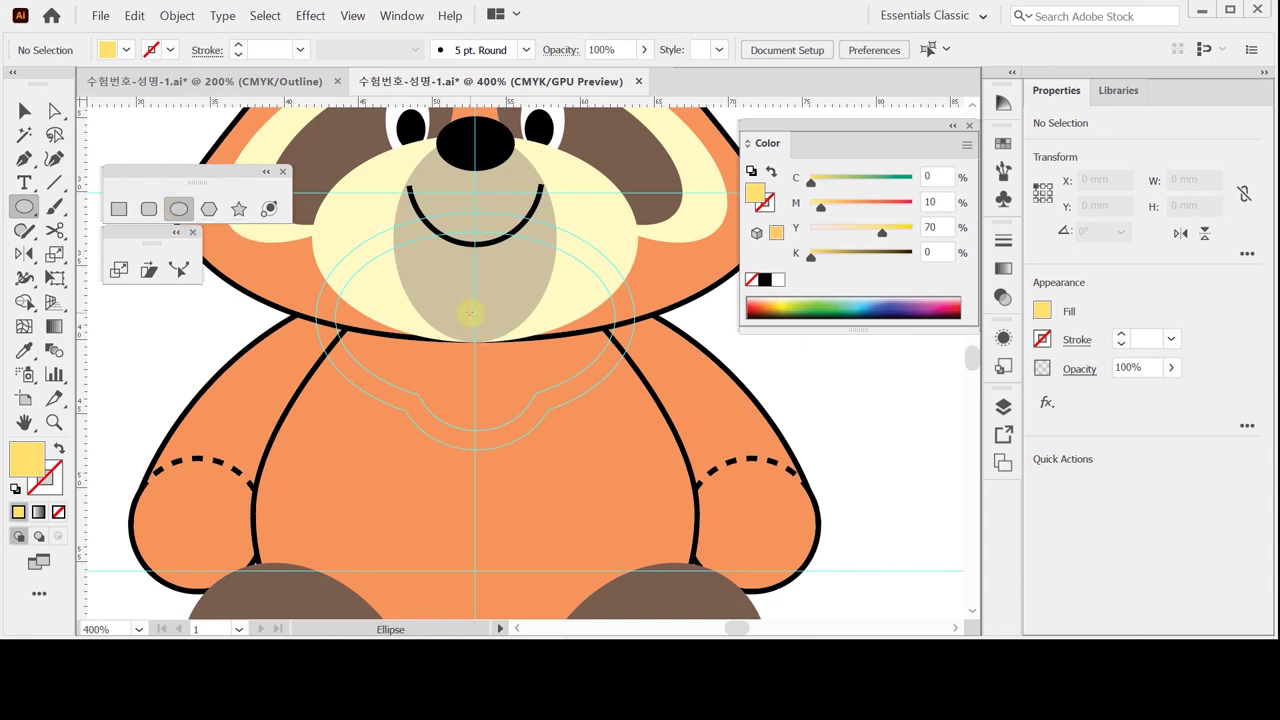
pyautogui.moveTo(472, 313); pyautogui.dragTo(625, 412)
pyautogui.moveTo(480, 325); pyautogui.dragTo(477, 329)
pyautogui.moveTo(620, 321); pyautogui.dragTo(631, 321)
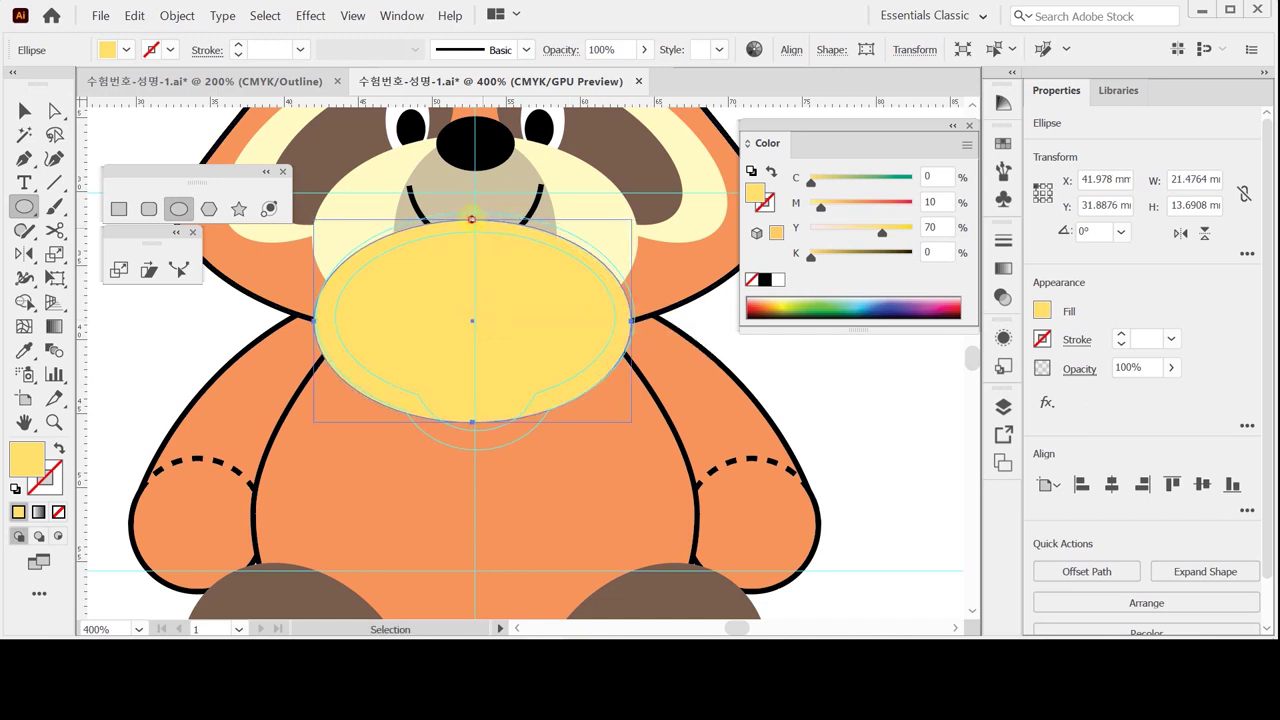
pyautogui.moveTo(471, 219); pyautogui.dragTo(471, 214)
pyautogui.moveTo(395, 362)
pyautogui.mouseDown()
pyautogui.moveTo(425, 405)
pyautogui.moveTo(540, 453)
pyautogui.moveTo(479, 434)
pyautogui.mouseUp()
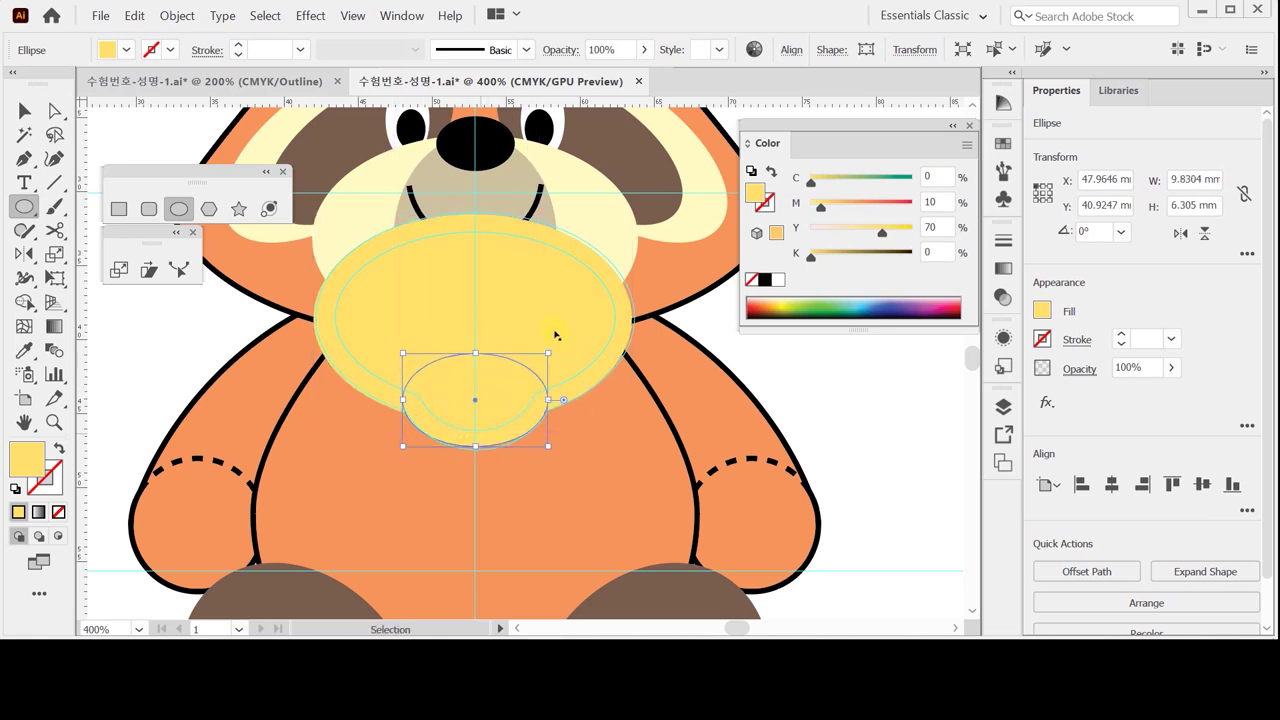
pyautogui.moveTo(476, 446); pyautogui.dragTo(472, 449)
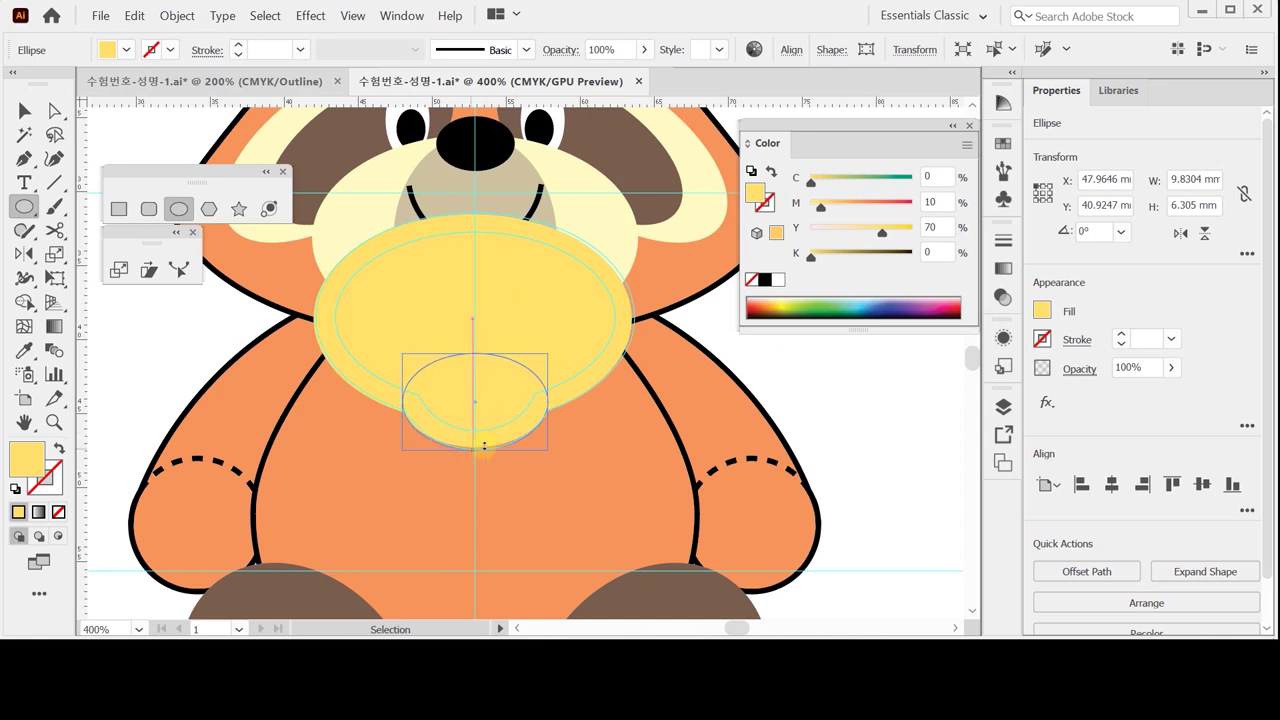
# Step: Align the two yellow ellipses by their horizontal centers and unite them into one bib shape
pyautogui.keyDown('ctrl'); pyautogui.keyDown('shift'); pyautogui.click(513, 305); pyautogui.keyUp('shift'); pyautogui.keyUp('ctrl')
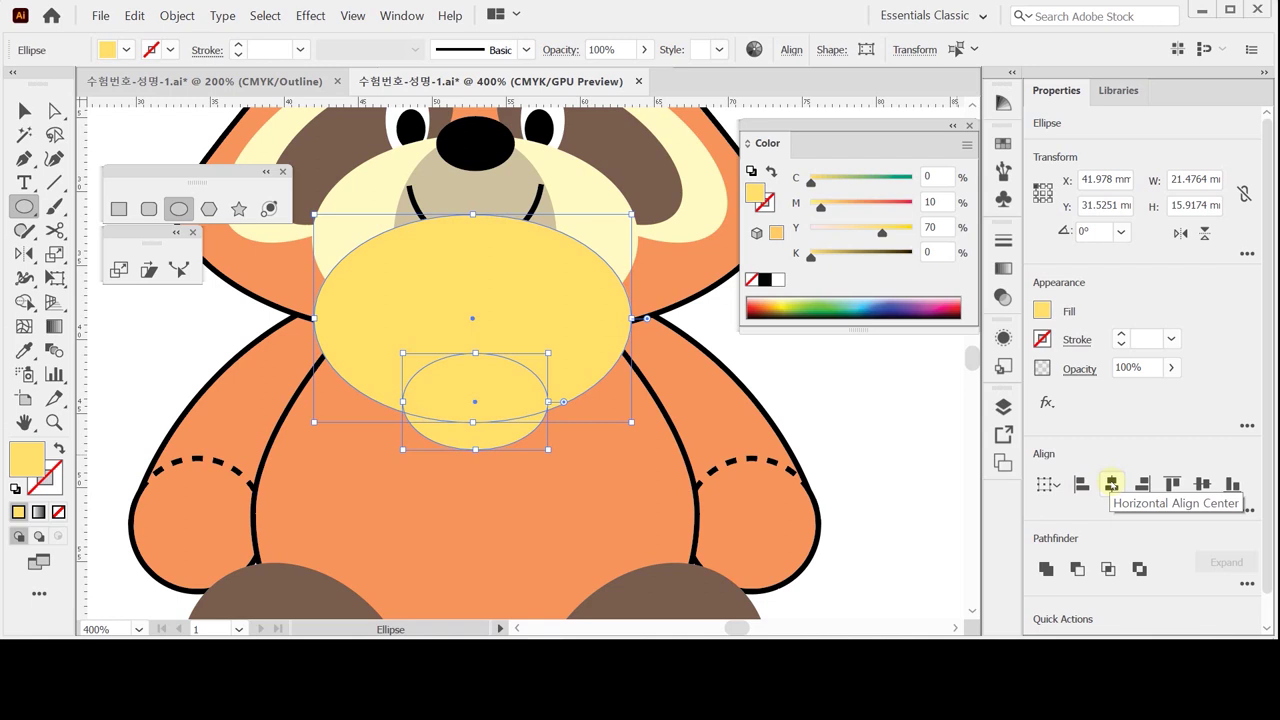
pyautogui.click(1111, 483)
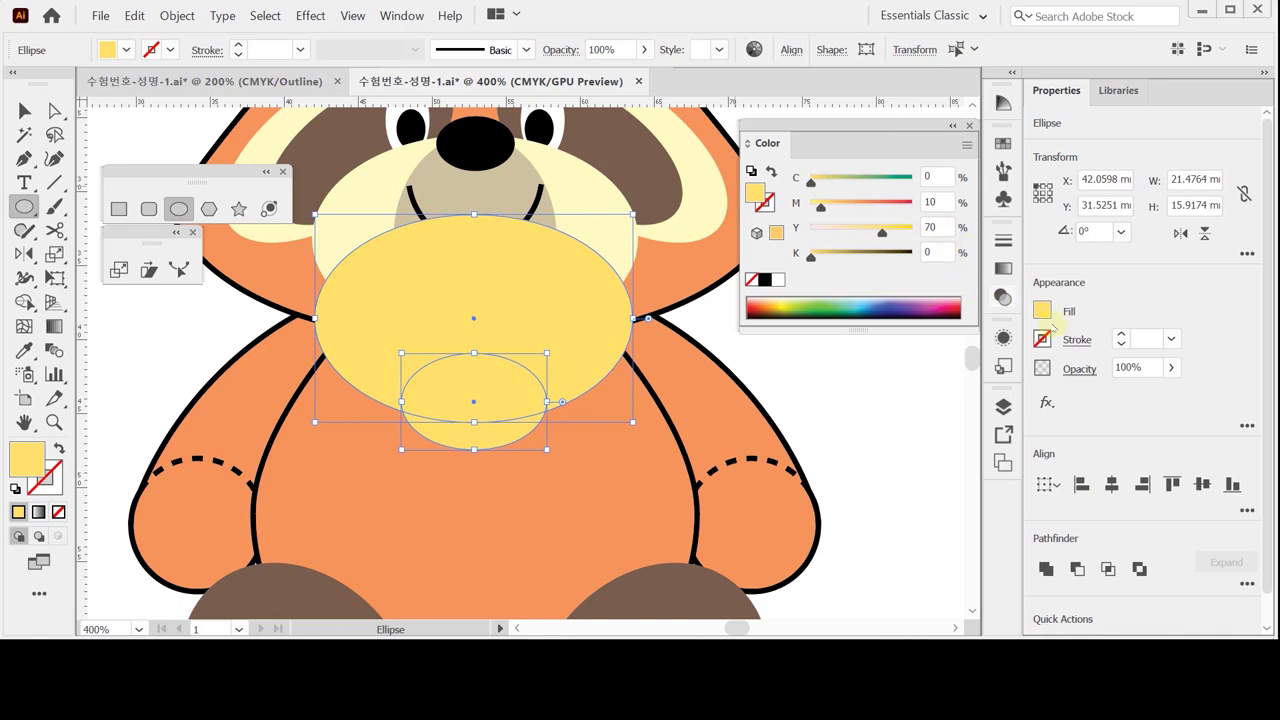
pyautogui.click(1047, 568)
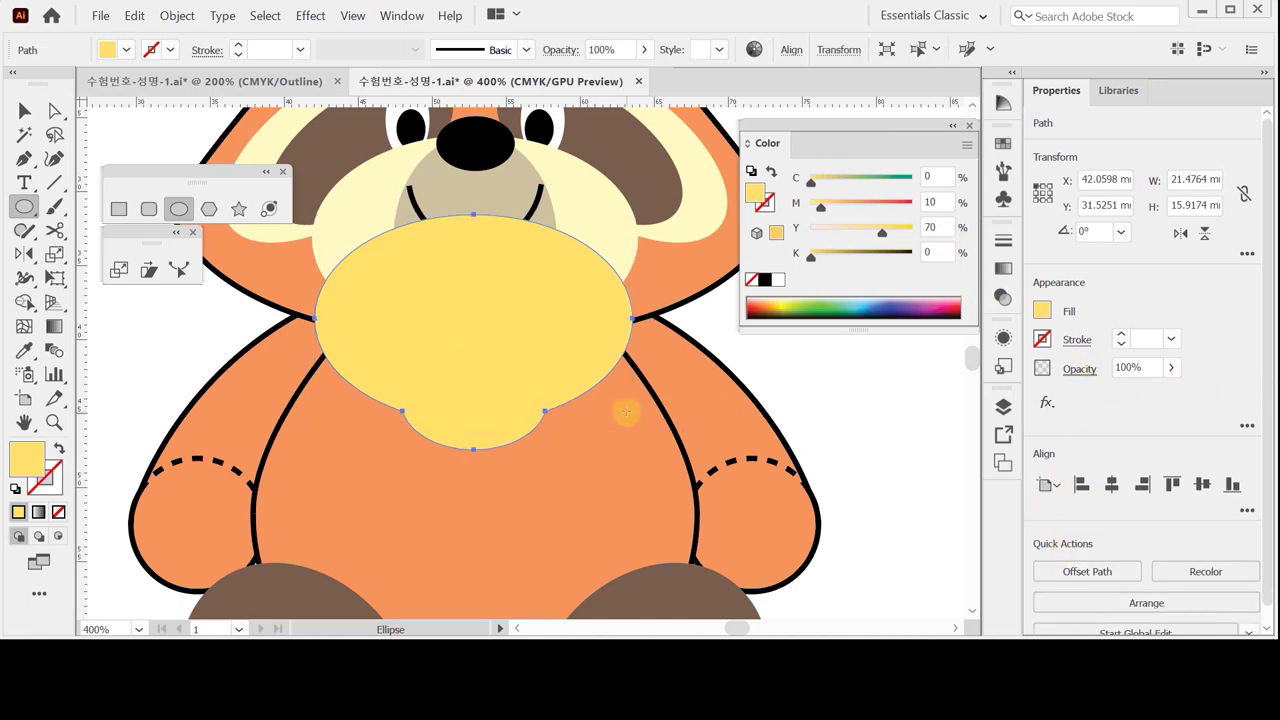
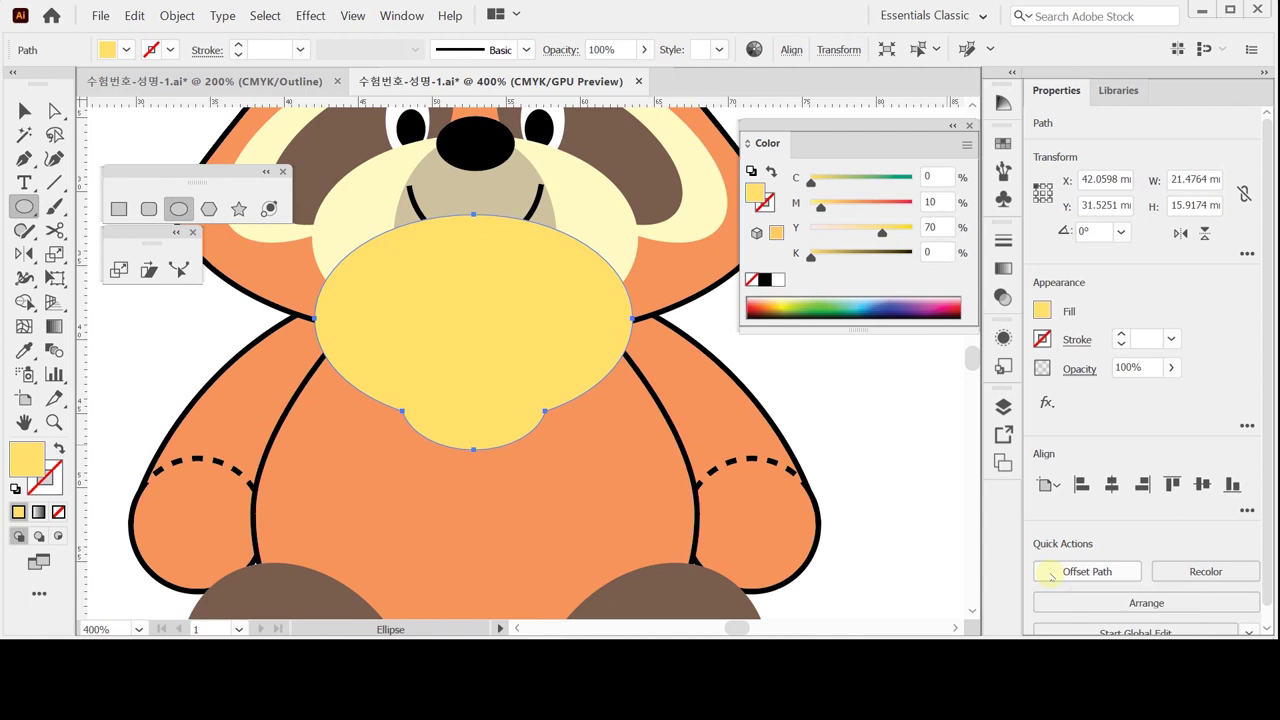
# Step: Offset the yellow bib shape's path by -1.3 mm with miter joins
pyautogui.click(1051, 577)
pyautogui.moveTo(713, 327); pyautogui.dragTo(749, 331)
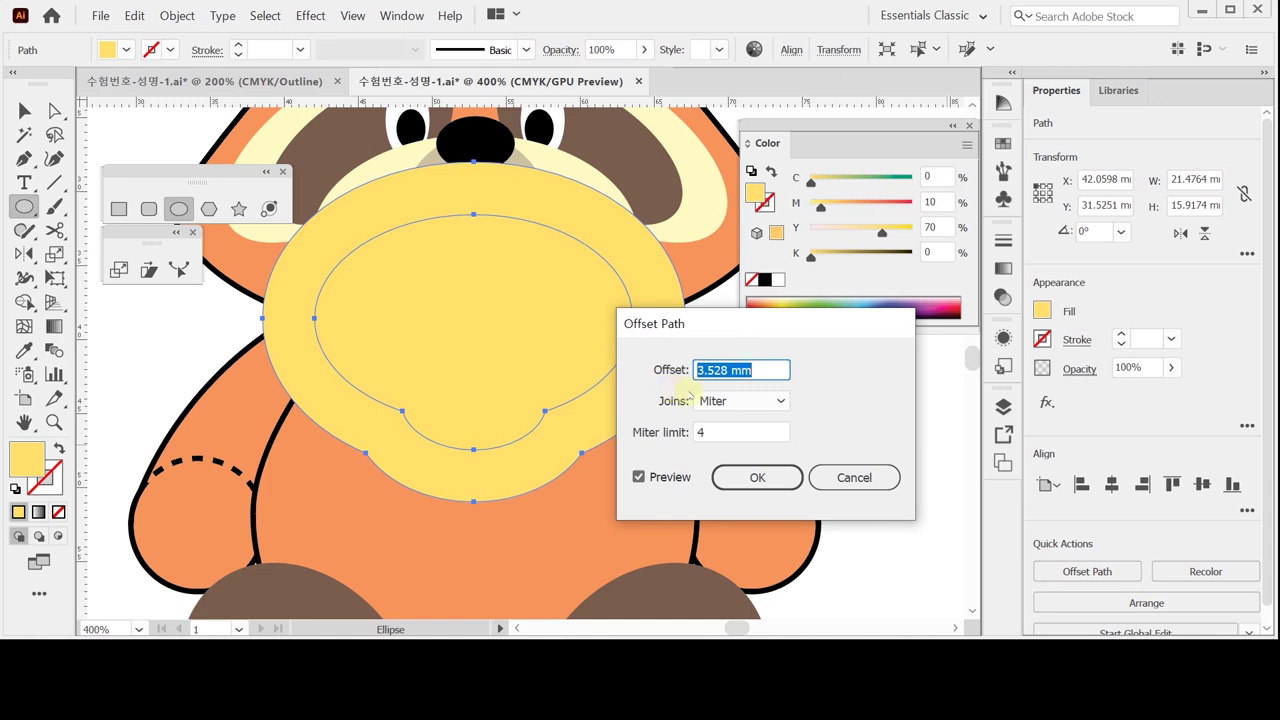
pyautogui.write('-')
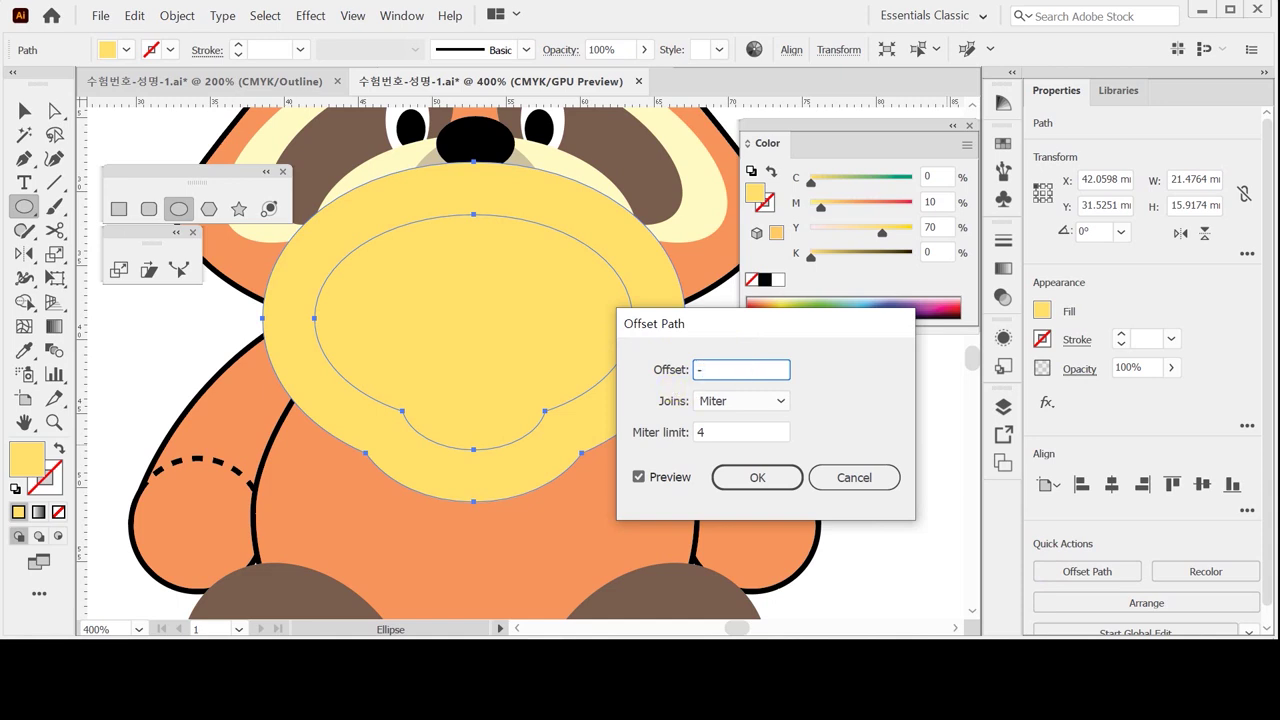
pyautogui.write('1.3')
pyautogui.press('Tab')
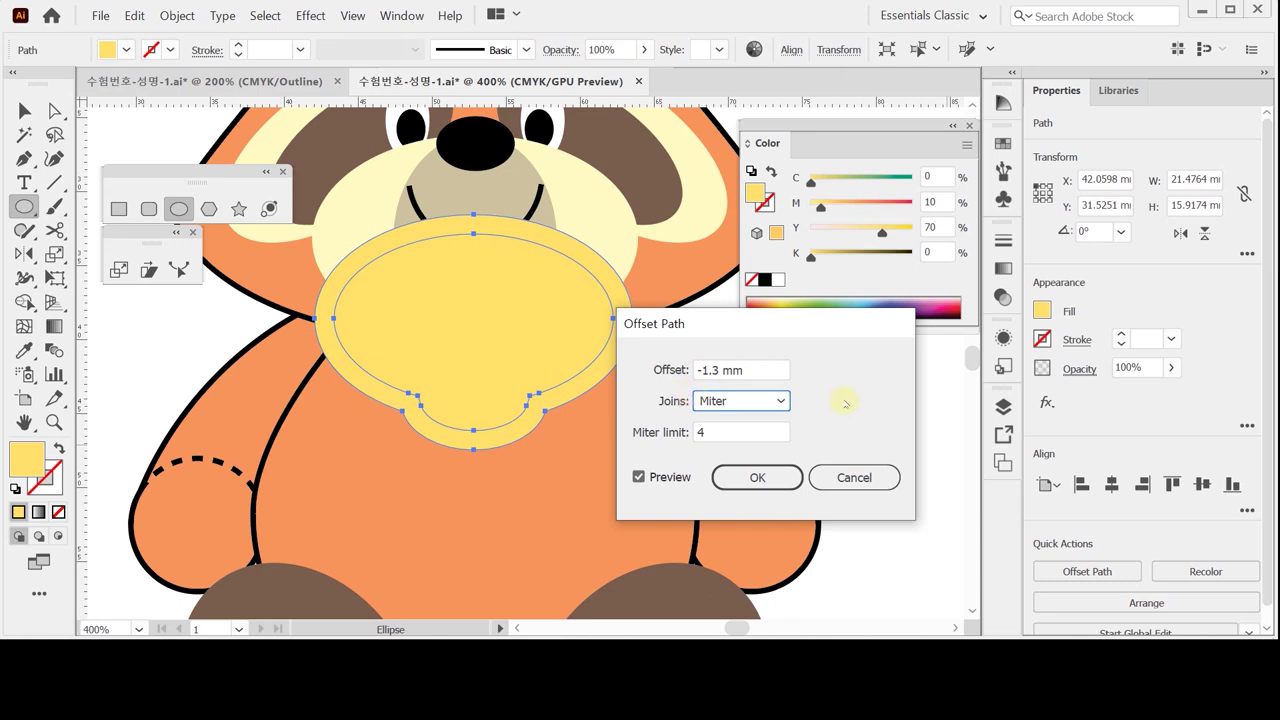
pyautogui.click(759, 478)
pyautogui.click(759, 479)
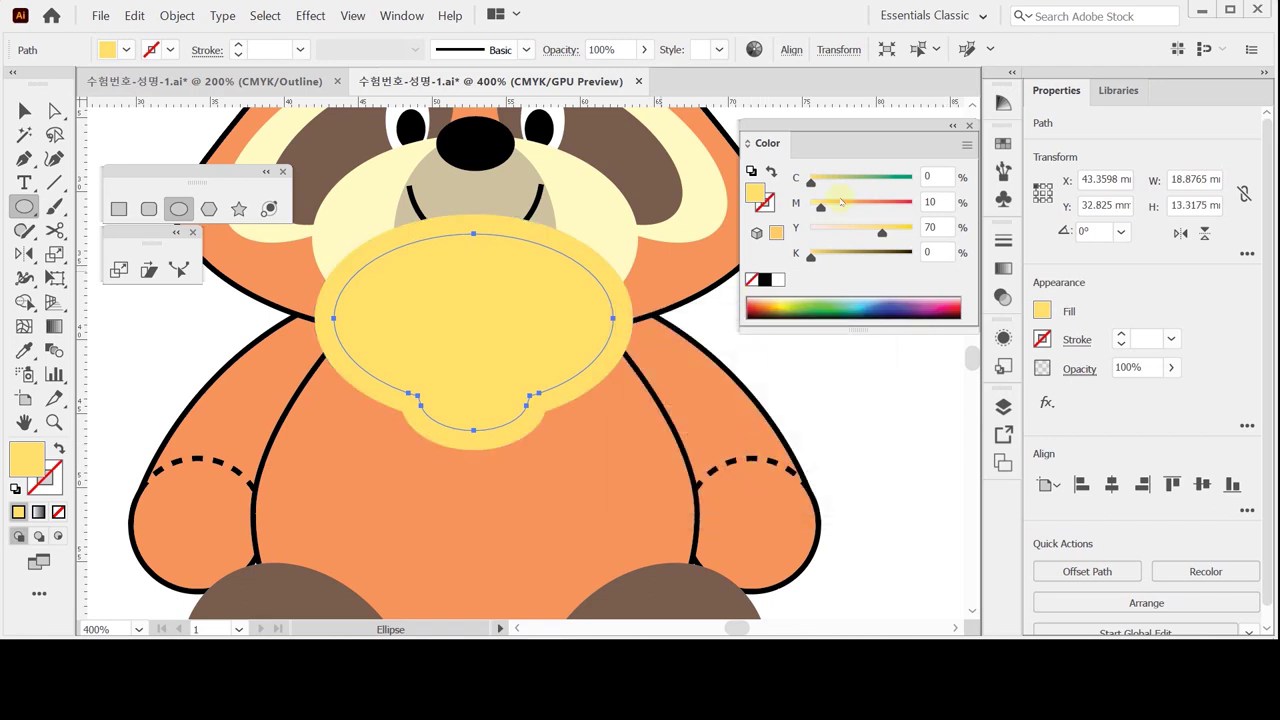
# Step: Give the inner bib path no fill and a white 1 pt dashed stroke with 3 pt dashes
pyautogui.click(771, 172)
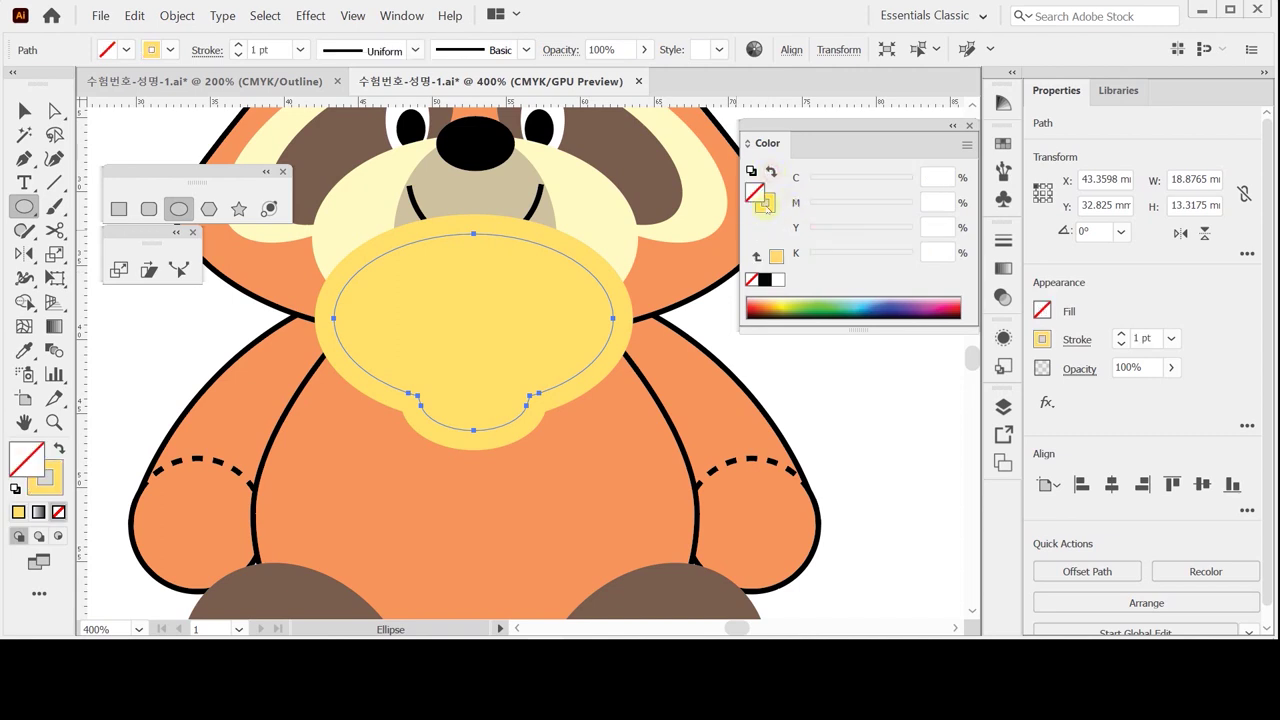
pyautogui.click(778, 281)
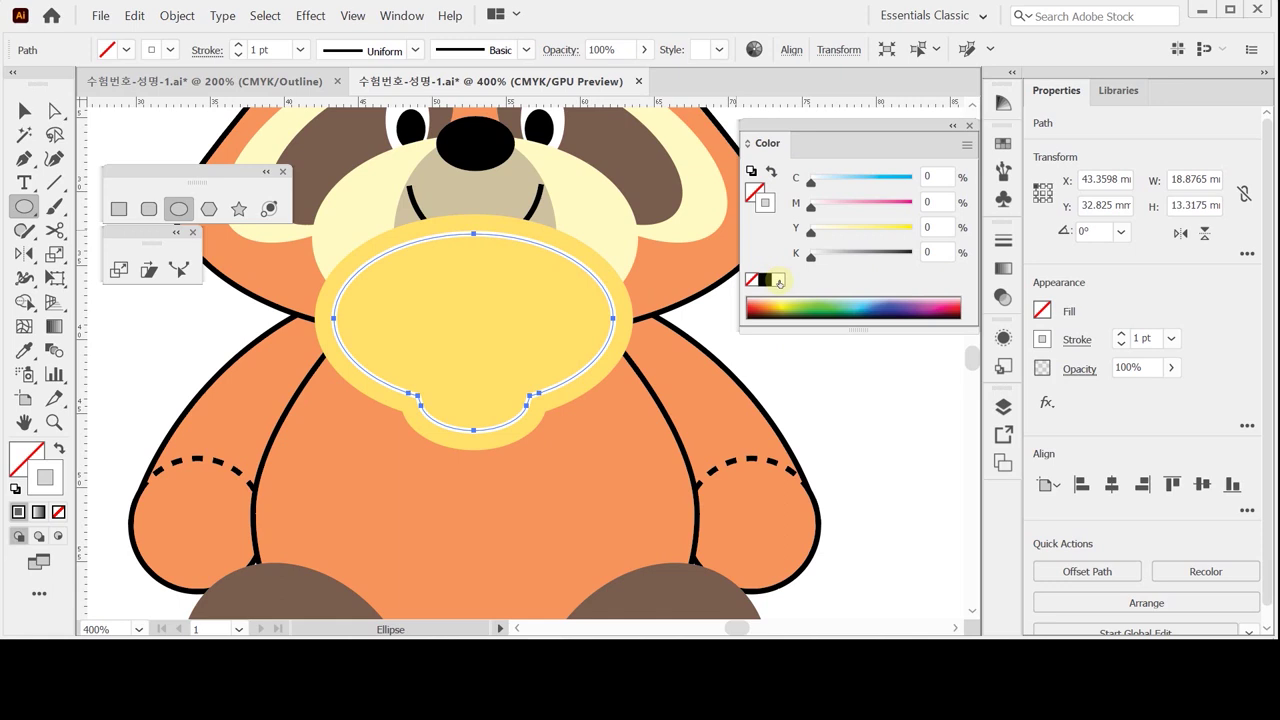
pyautogui.click(1076, 341)
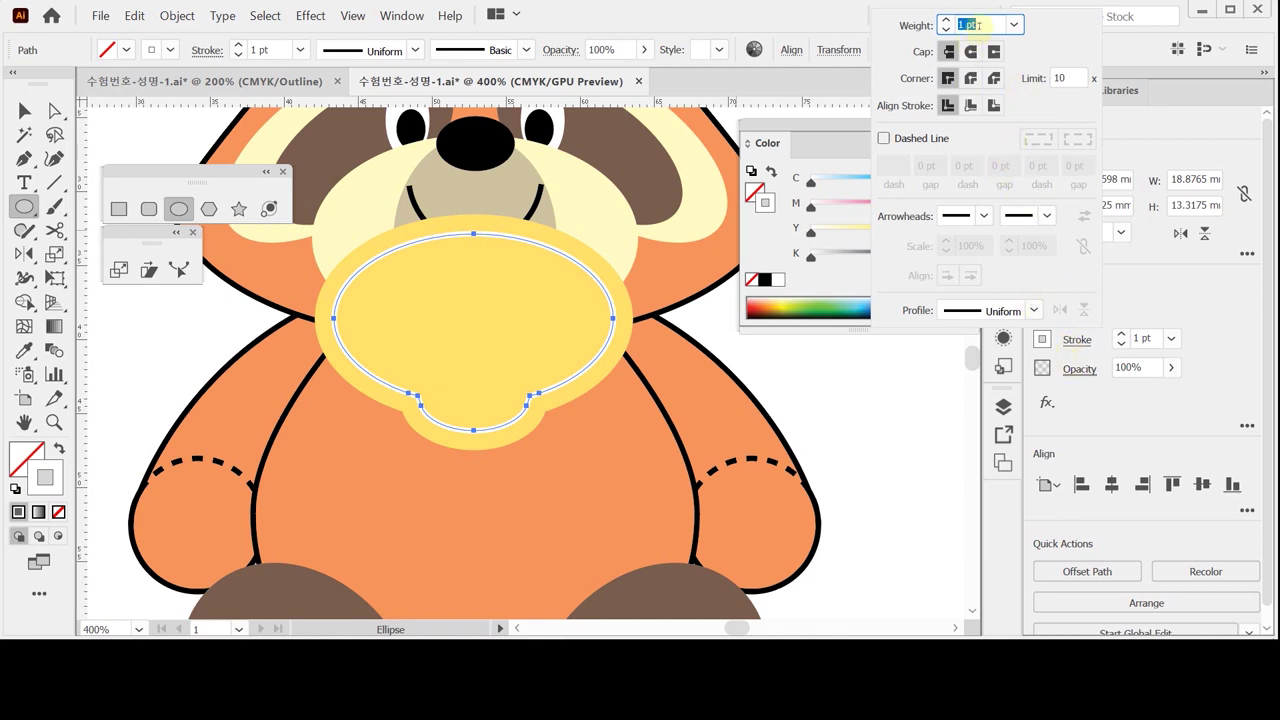
pyautogui.click(884, 138)
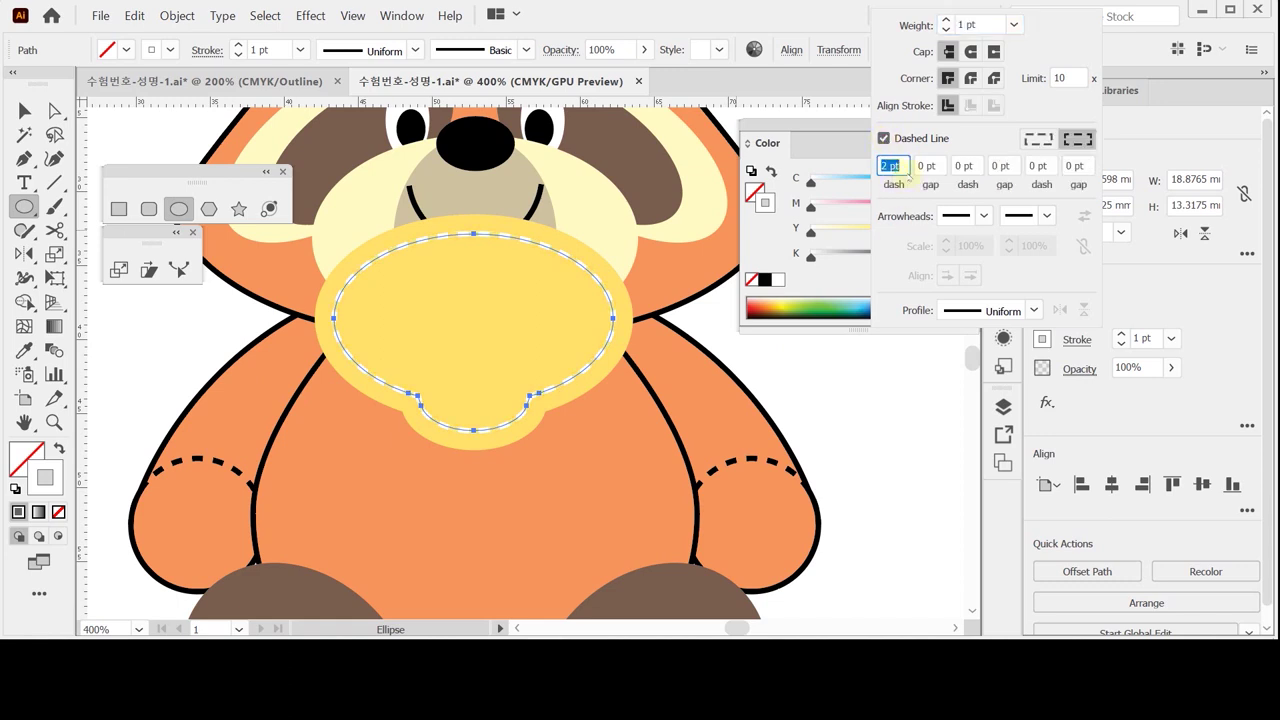
pyautogui.write('3')
pyautogui.press('Tab')
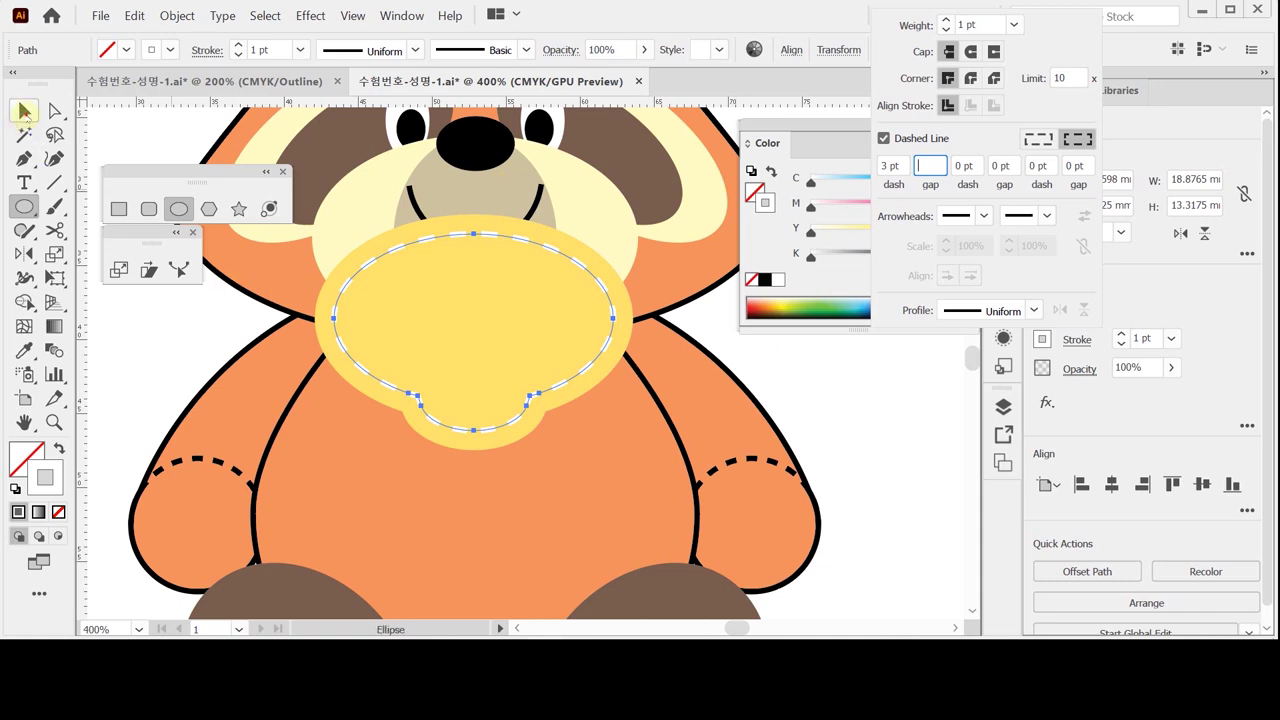
pyautogui.press('Escape')
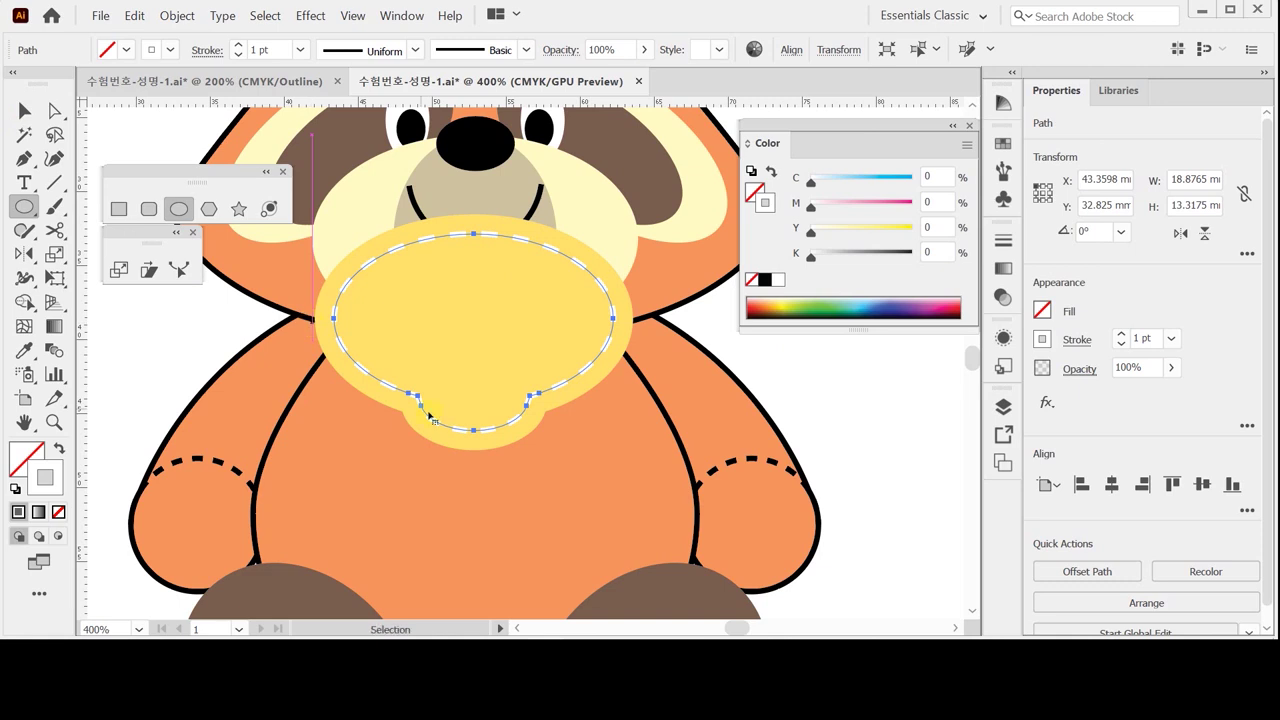
# Step: Send the raccoon's body, arms, feet and bib to the back, behind the head
pyautogui.keyDown('ctrl'); pyautogui.keyDown('alt'); pyautogui.click(471, 425); pyautogui.keyUp('alt'); pyautogui.keyUp('ctrl')
pyautogui.keyDown('ctrl'); pyautogui.keyDown('alt'); pyautogui.click(499, 366); pyautogui.keyUp('alt'); pyautogui.keyUp('ctrl')
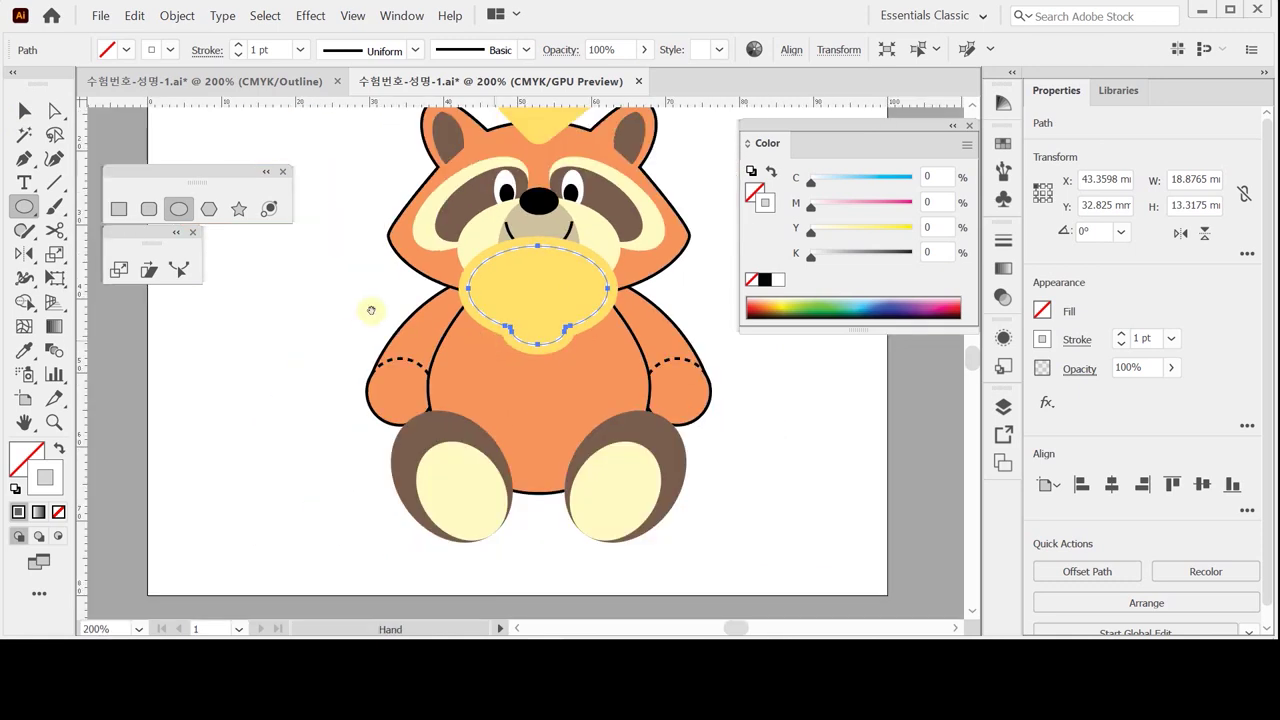
pyautogui.click(24, 111)
pyautogui.moveTo(320, 318); pyautogui.dragTo(722, 539)
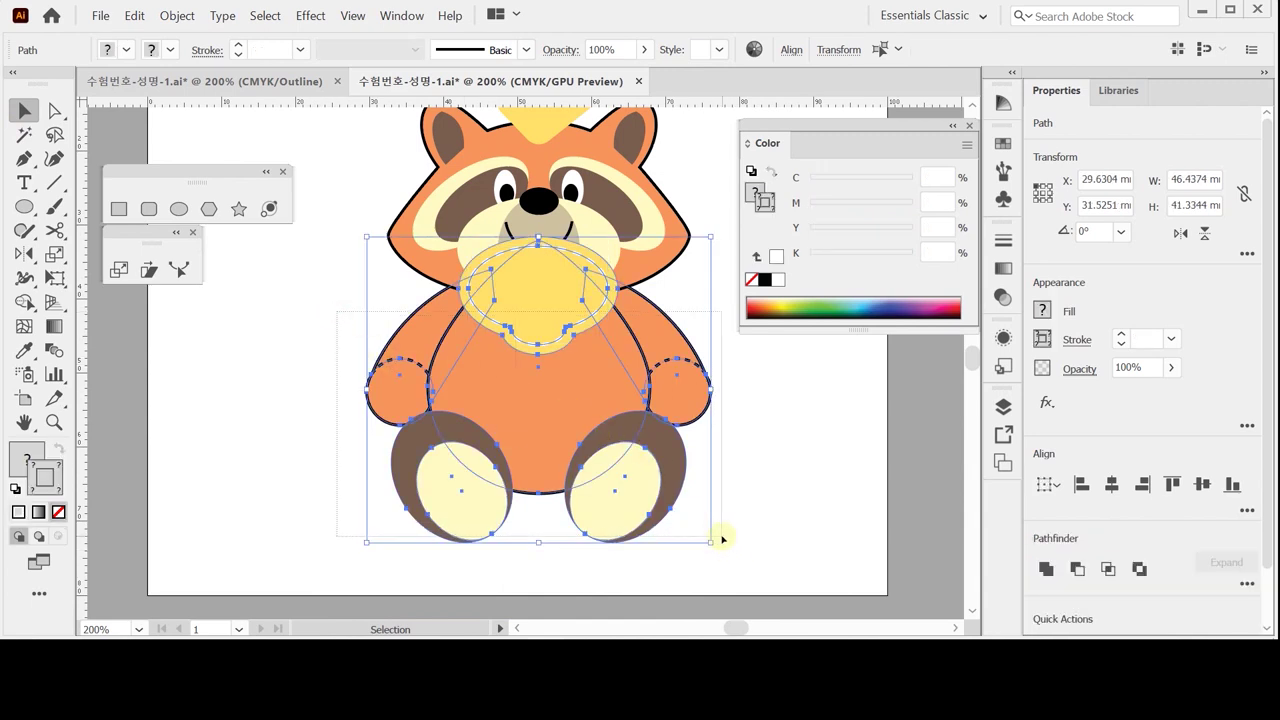
pyautogui.moveTo(722, 539); pyautogui.dragTo(722, 539)
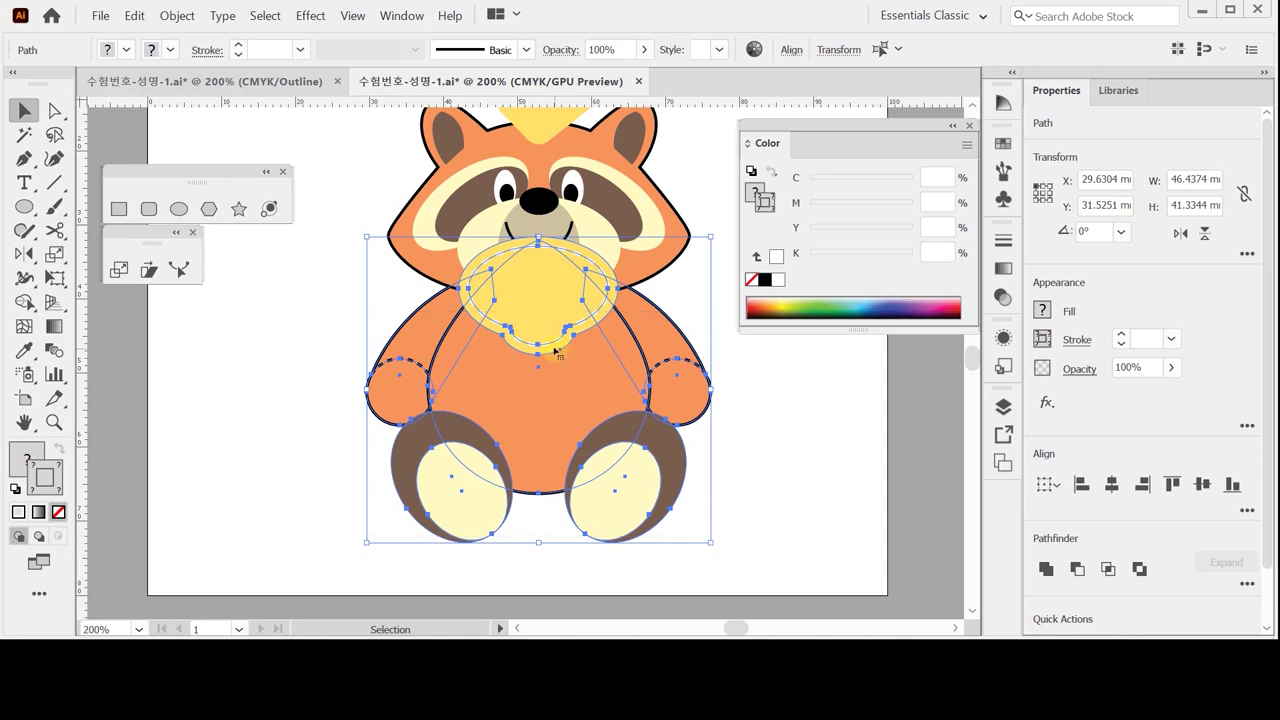
pyautogui.rightClick(564, 358)
pyautogui.moveTo(610, 258)
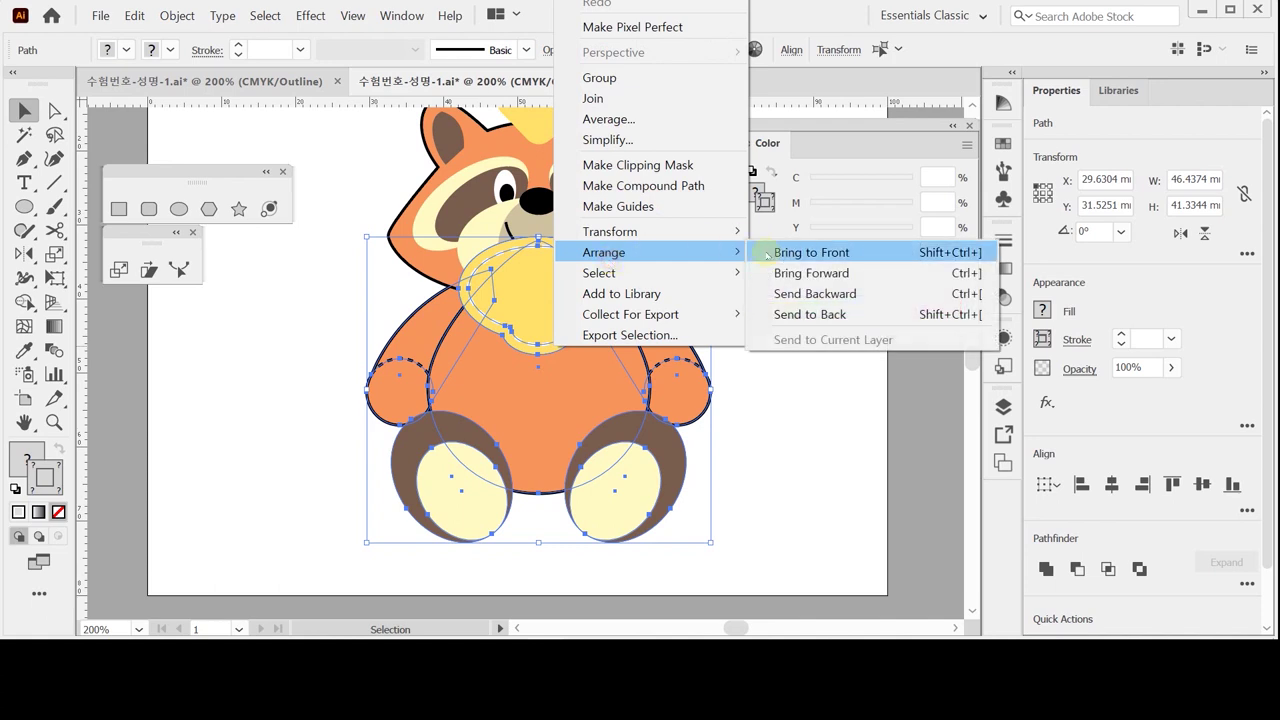
pyautogui.click(784, 315)
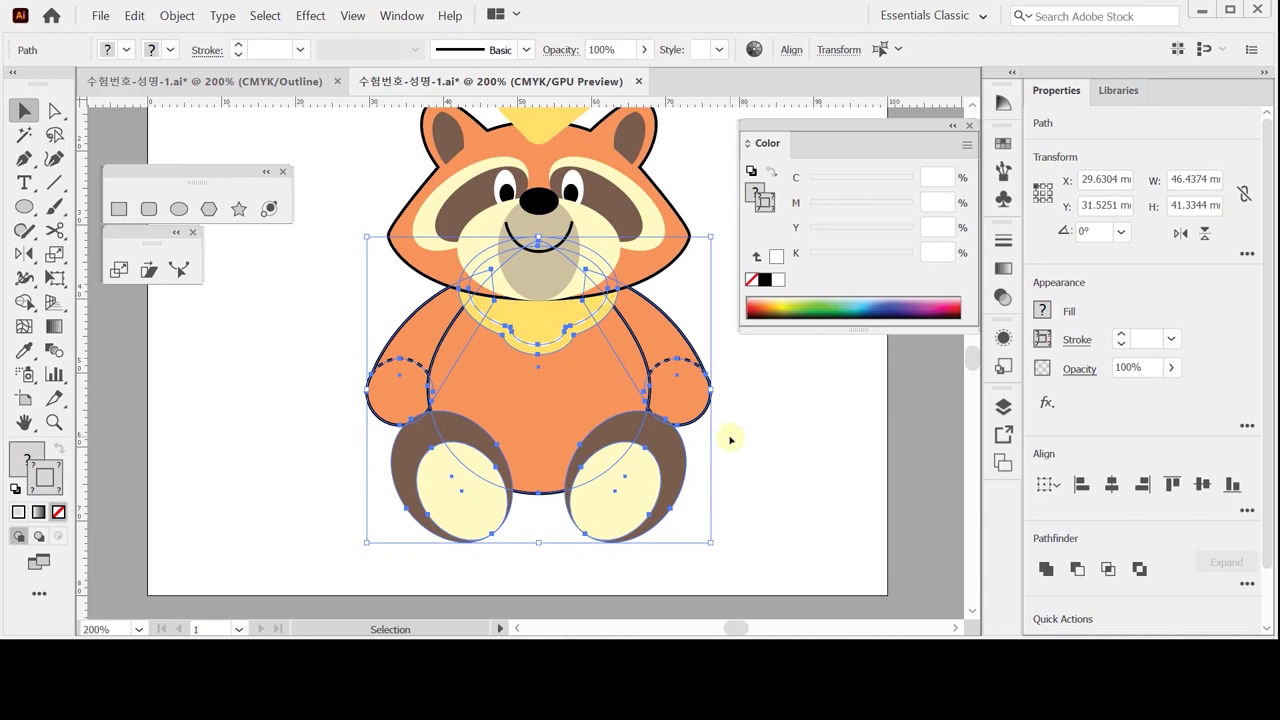
pyautogui.click(771, 437)
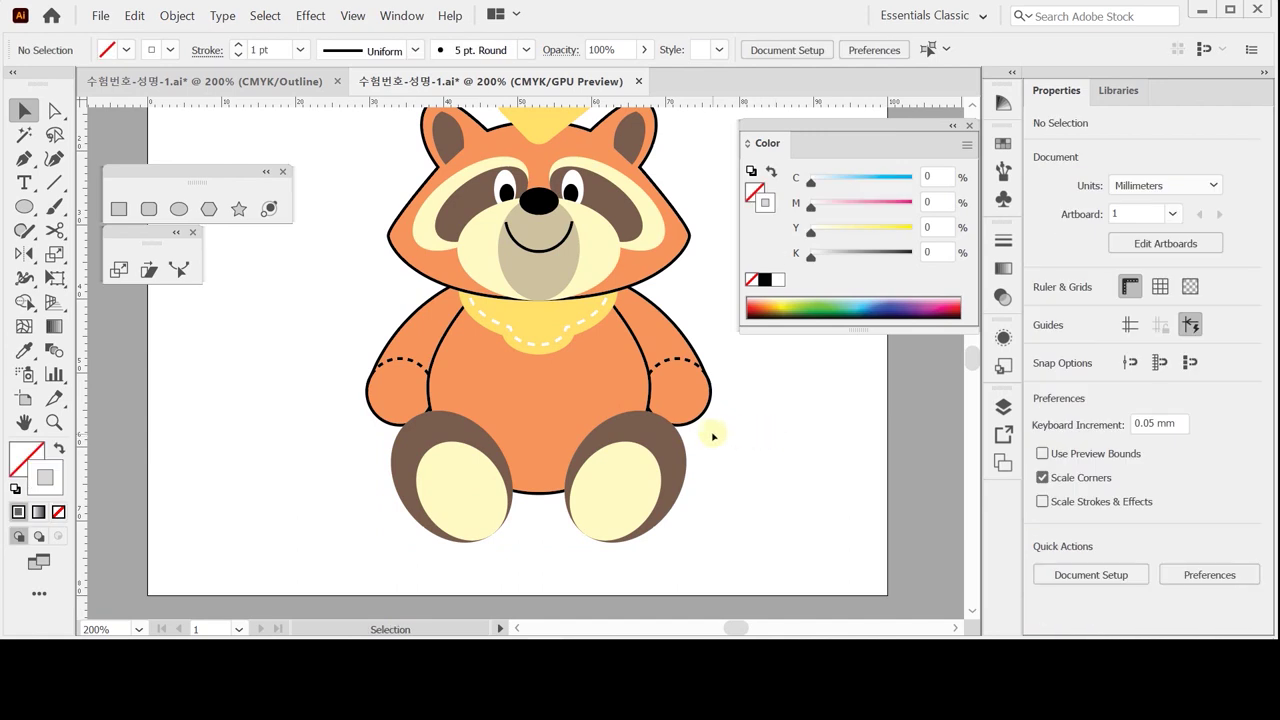
# Step: Save the document and remove all existing artwork from the artboard
pyautogui.hotkey('ctrl', '=')
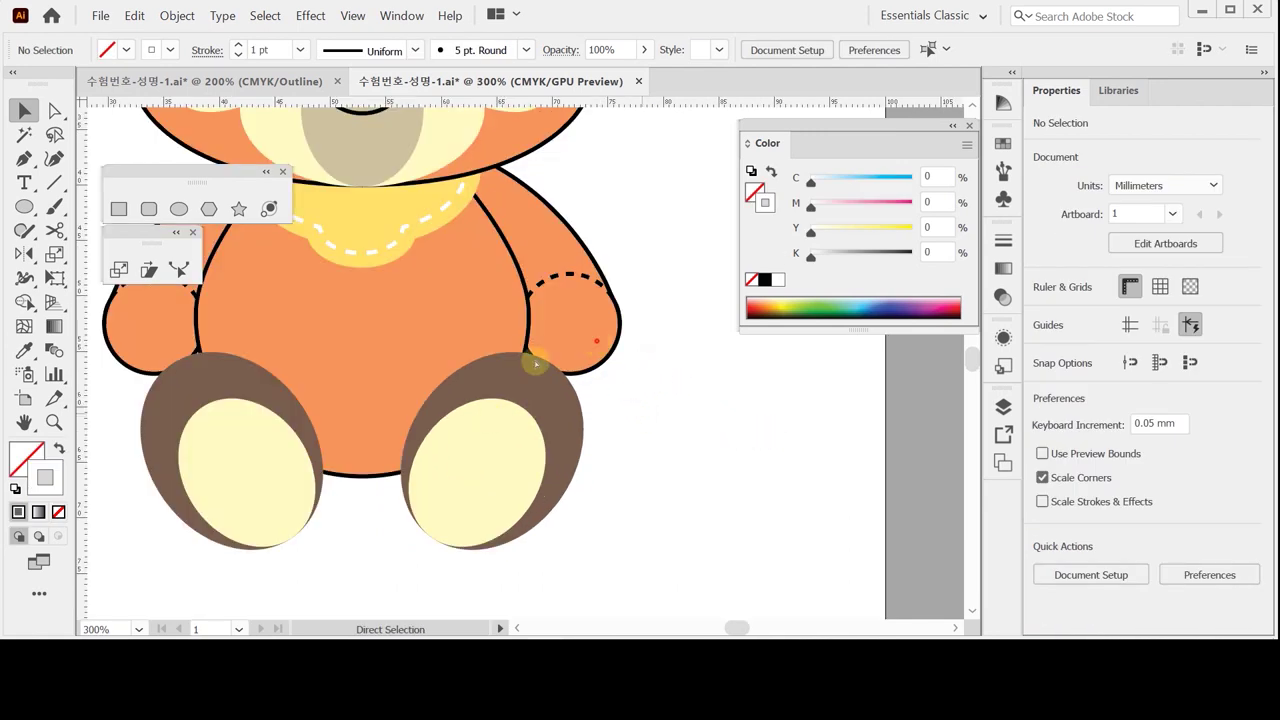
pyautogui.click(626, 370)
pyautogui.hotkey('ctrl', 's')
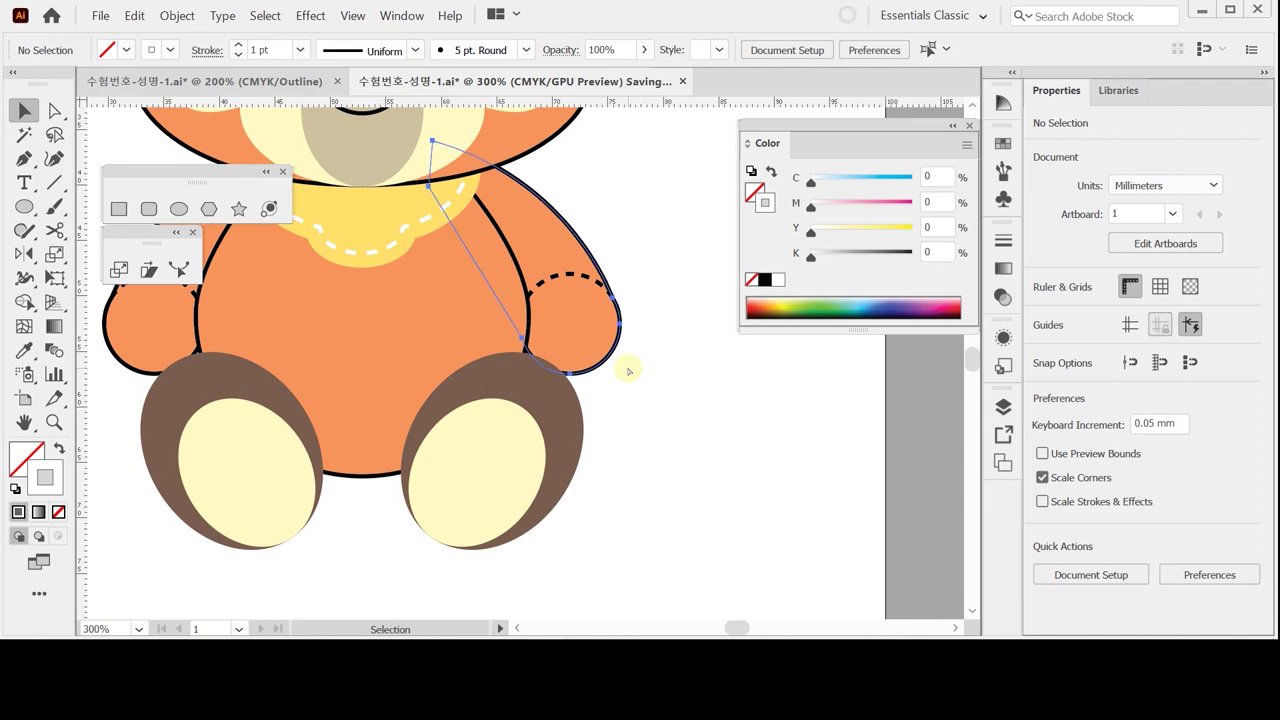
pyautogui.hotkey('ctrl', 'a')
pyautogui.press('Delete')
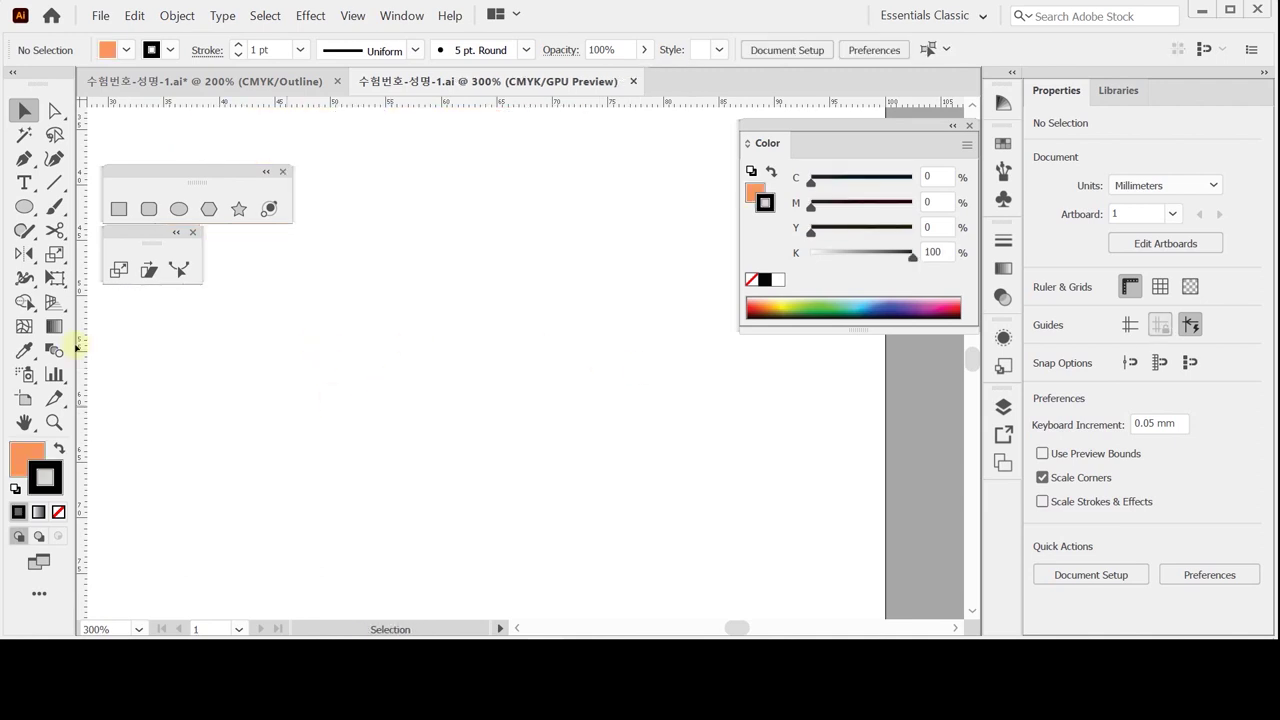
# Step: Create an orange ellipse 27 mm wide and 12 mm high with a black outline
pyautogui.click(24, 207)
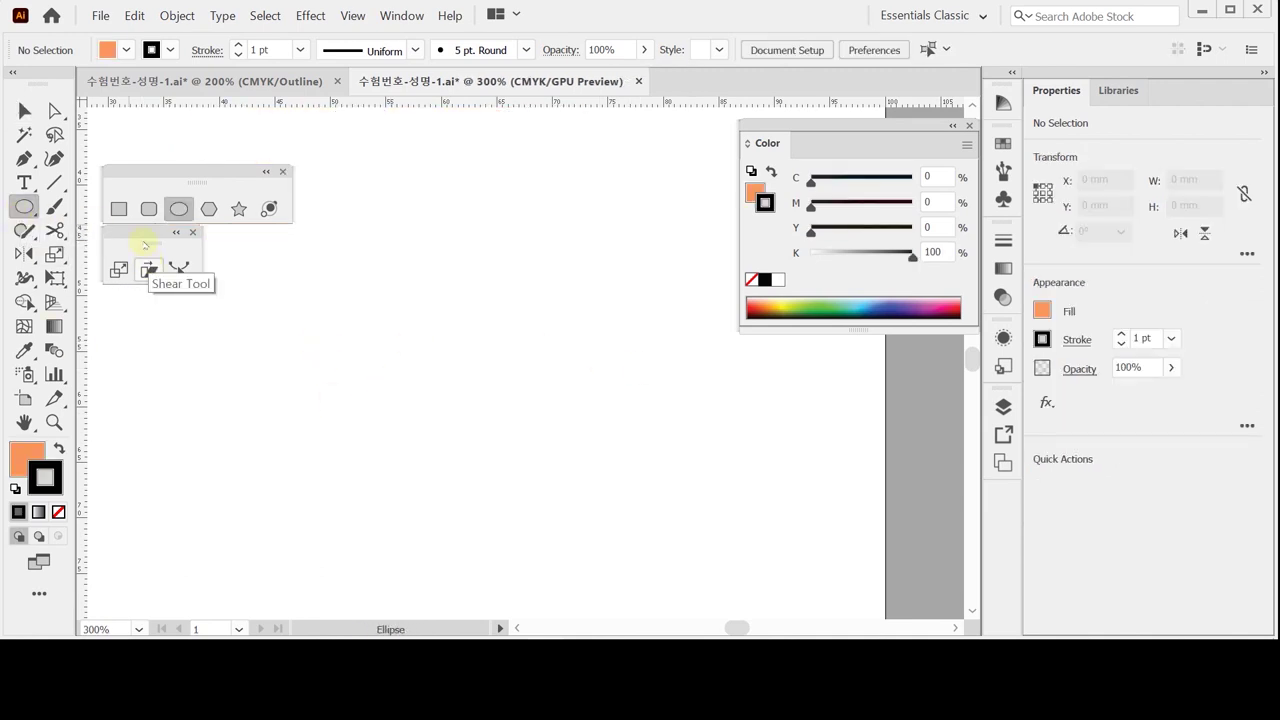
pyautogui.click(338, 354)
pyautogui.write('27')
pyautogui.press('Tab')
pyautogui.write('12')
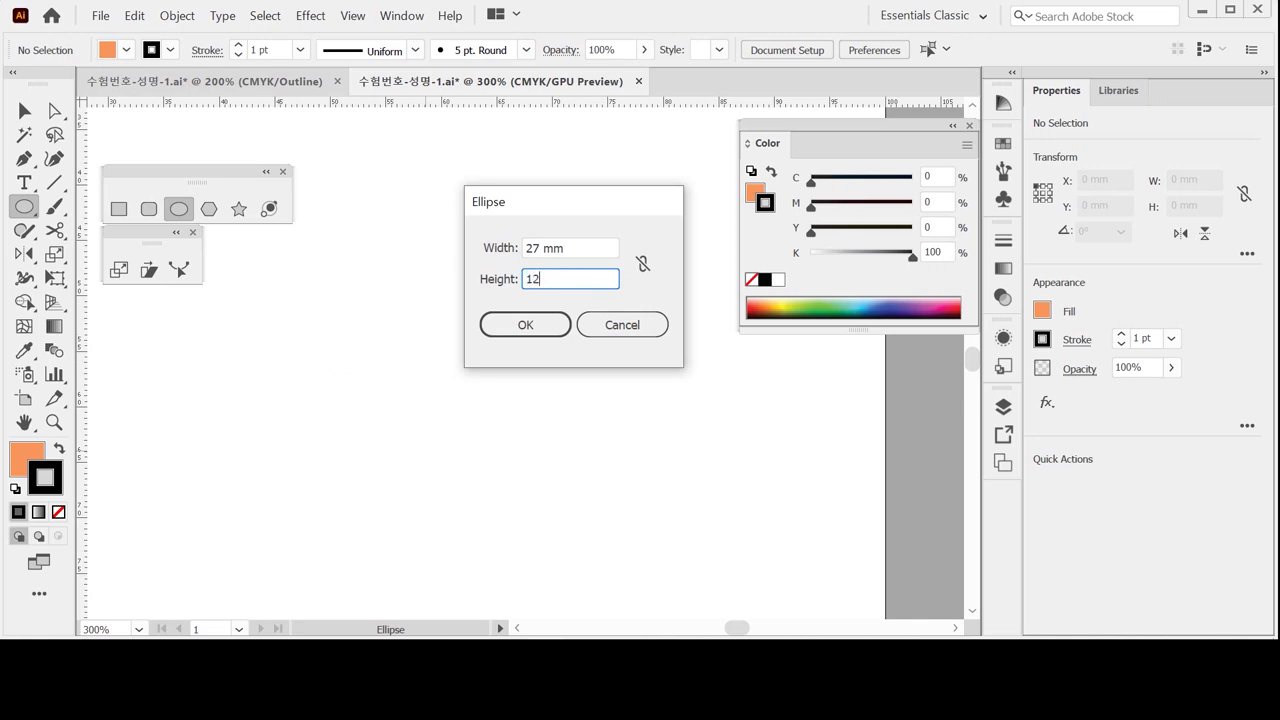
pyautogui.press('Return')
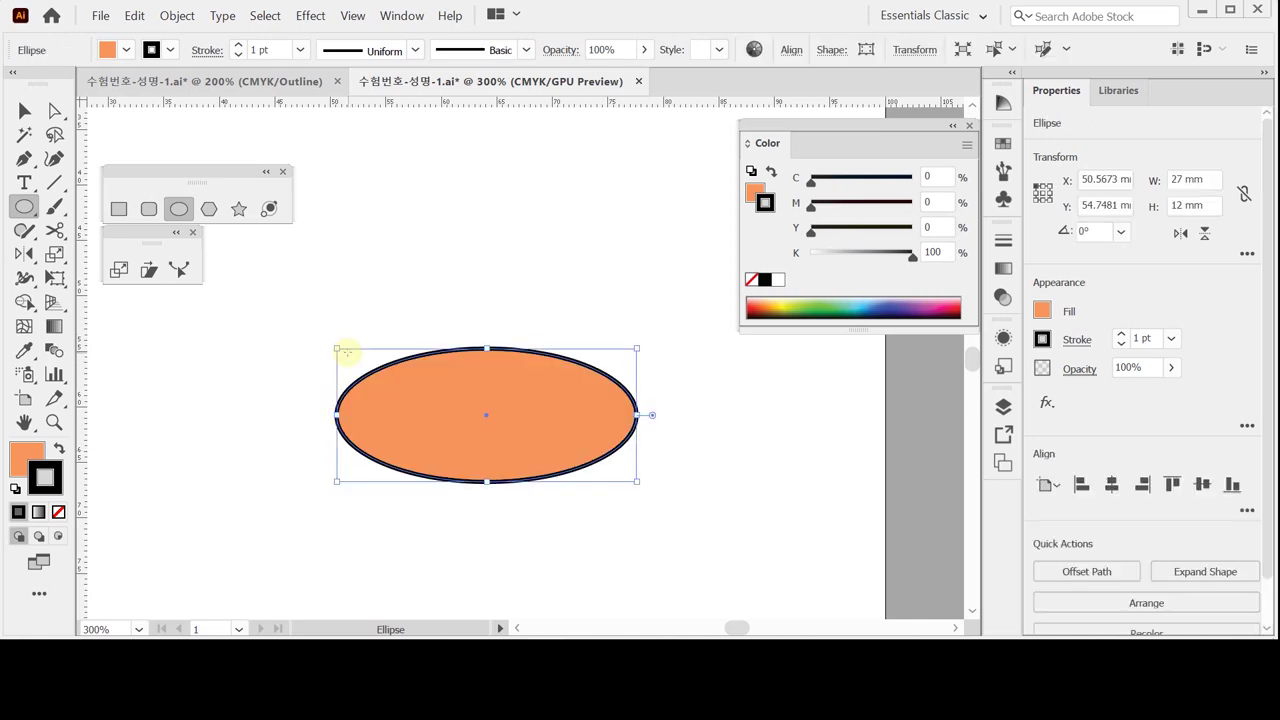
pyautogui.hotkey('ctrl', '+')
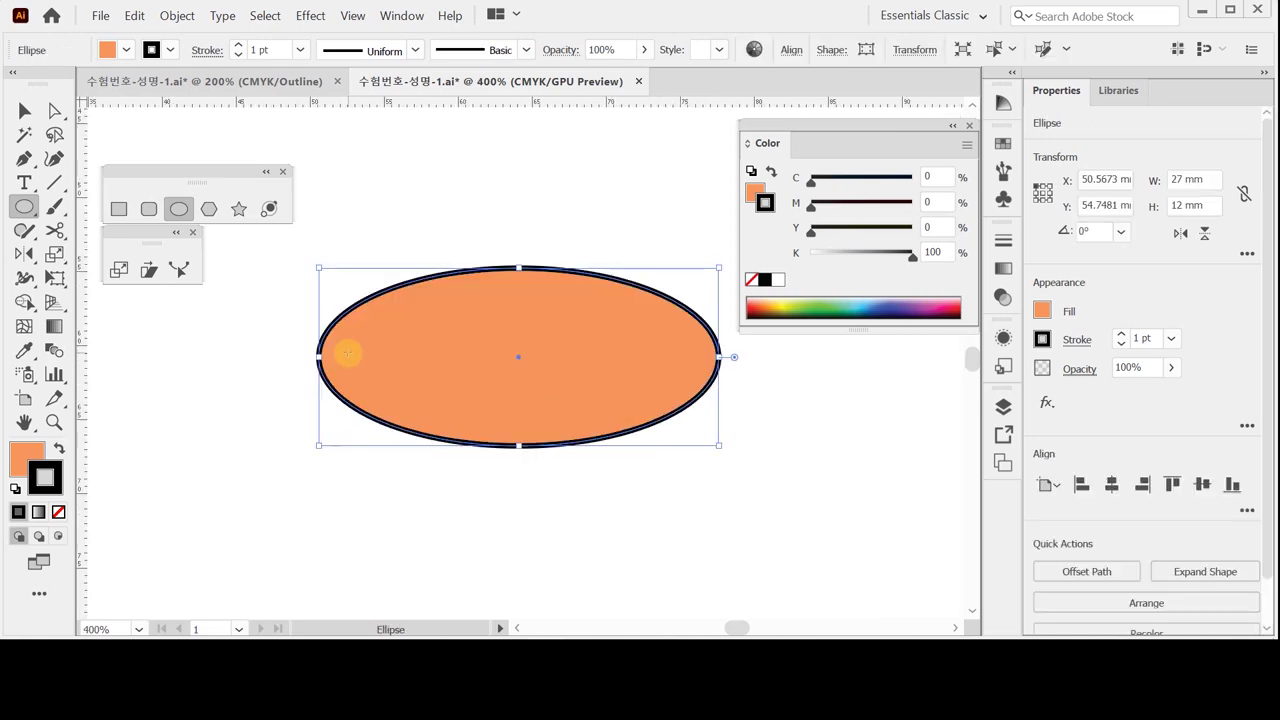
pyautogui.click(754, 190)
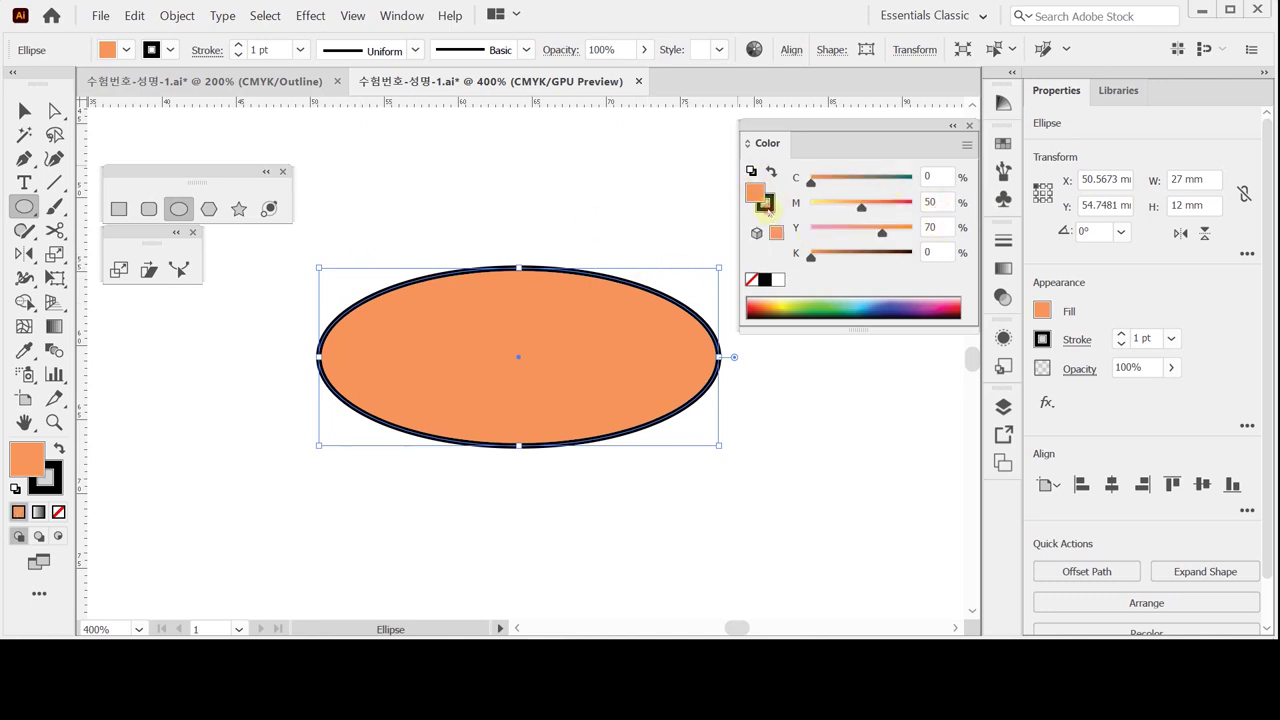
pyautogui.click(765, 203)
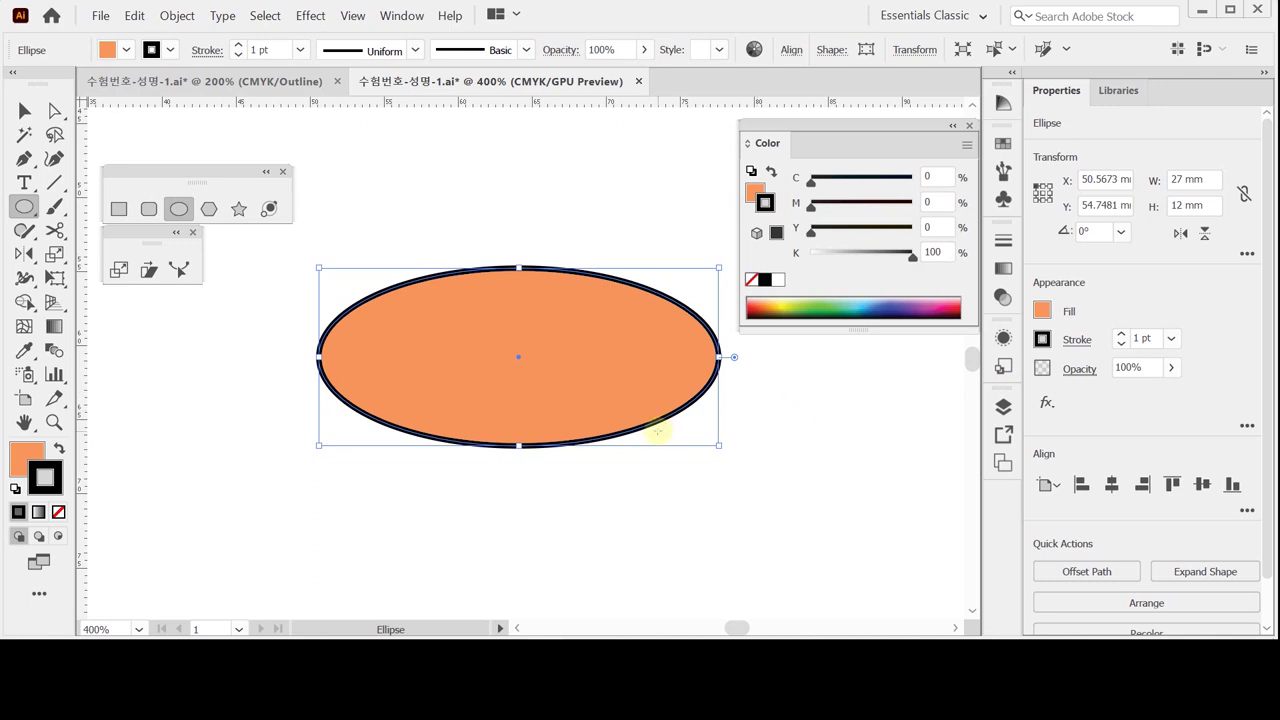
pyautogui.press('ctrl')
pyautogui.keyDown('ctrl'); pyautogui.click(440, 224); pyautogui.keyUp('ctrl')
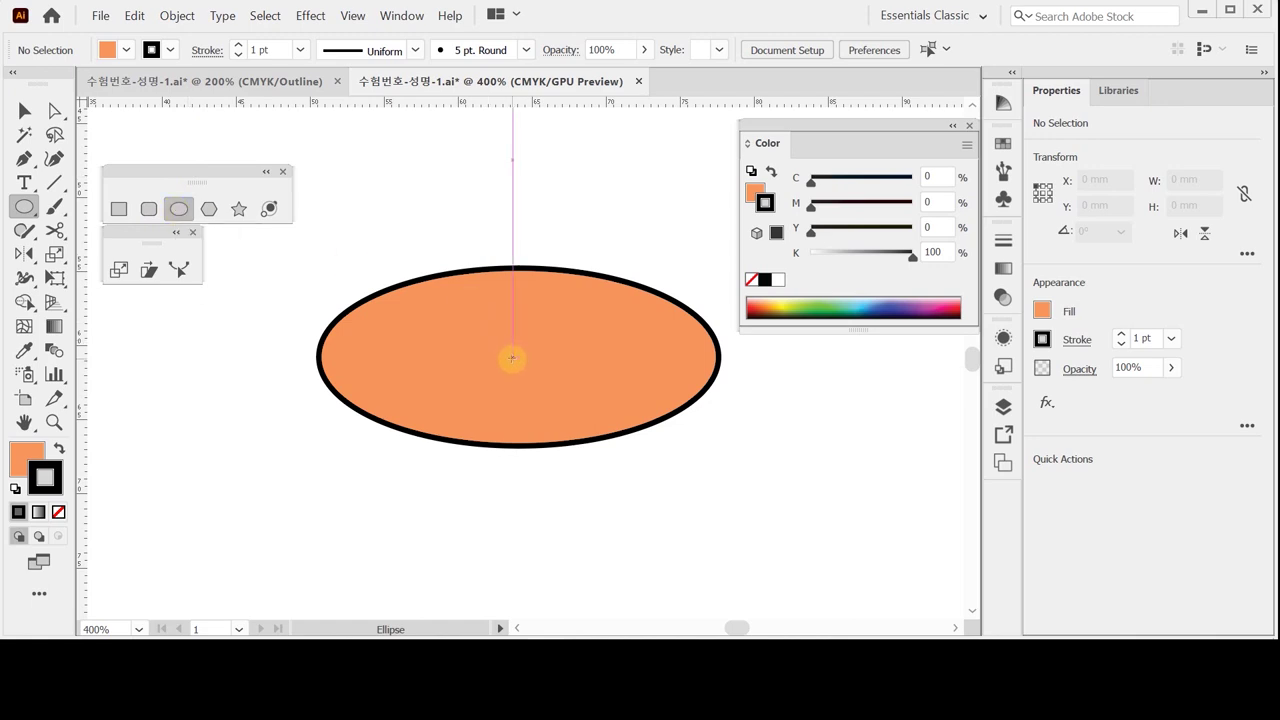
# Step: Draw a circle about 20 mm in diameter from the middle of the ellipse and remove its fill
pyautogui.moveTo(511, 357); pyautogui.dragTo(648, 504)
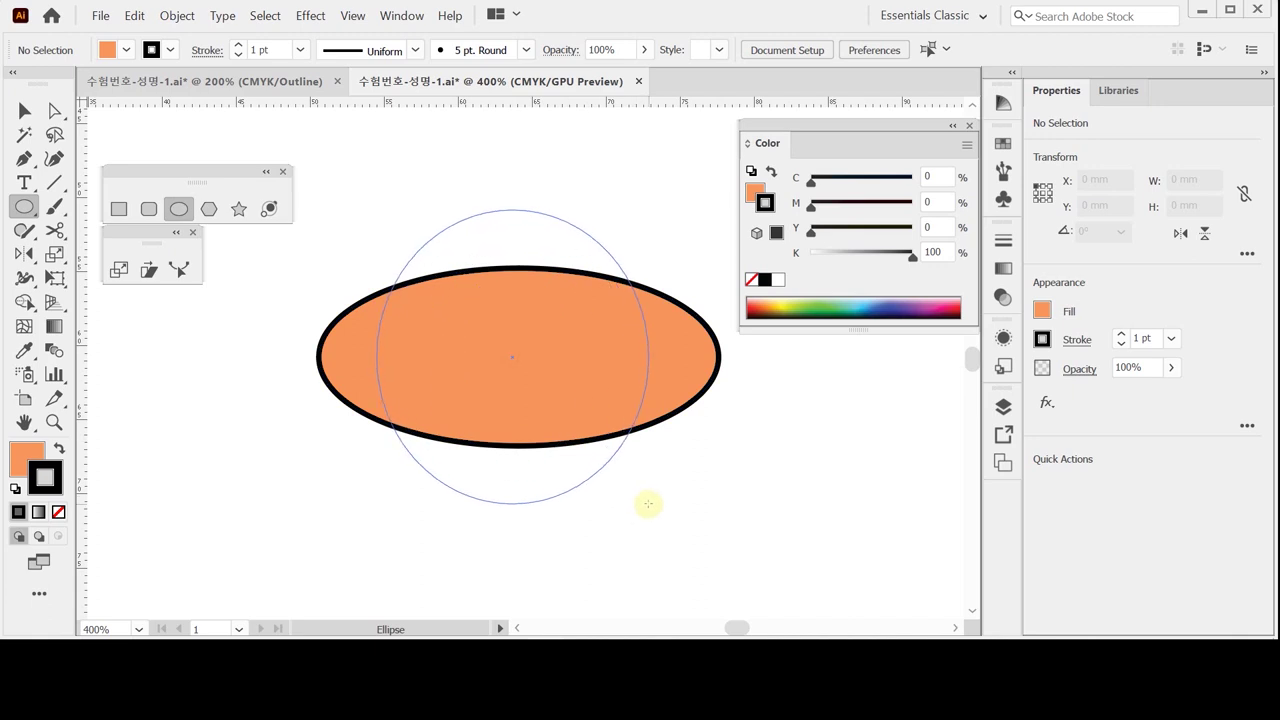
pyautogui.moveTo(648, 504); pyautogui.dragTo(660, 505)
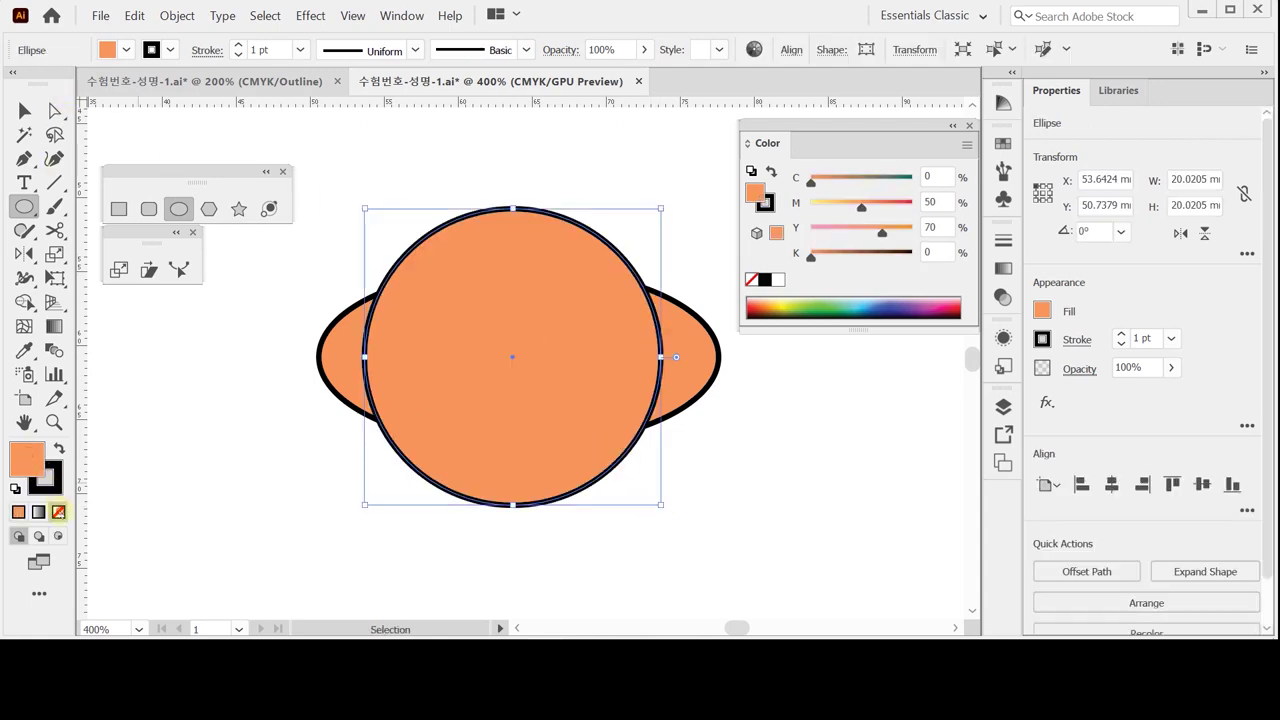
pyautogui.click(58, 512)
# Step: Align the circle and the ellipse by their horizontal centers
pyautogui.click(24, 110)
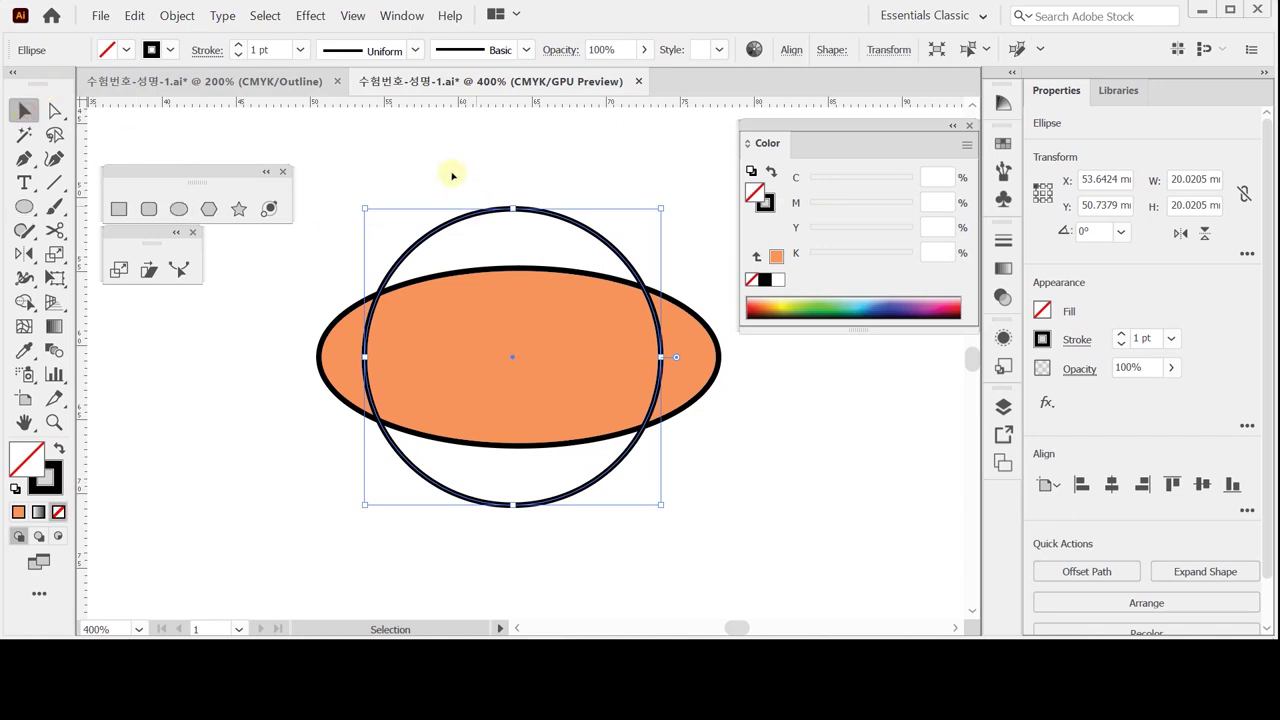
pyautogui.keyDown('shift'); pyautogui.click(548, 325); pyautogui.keyUp('shift')
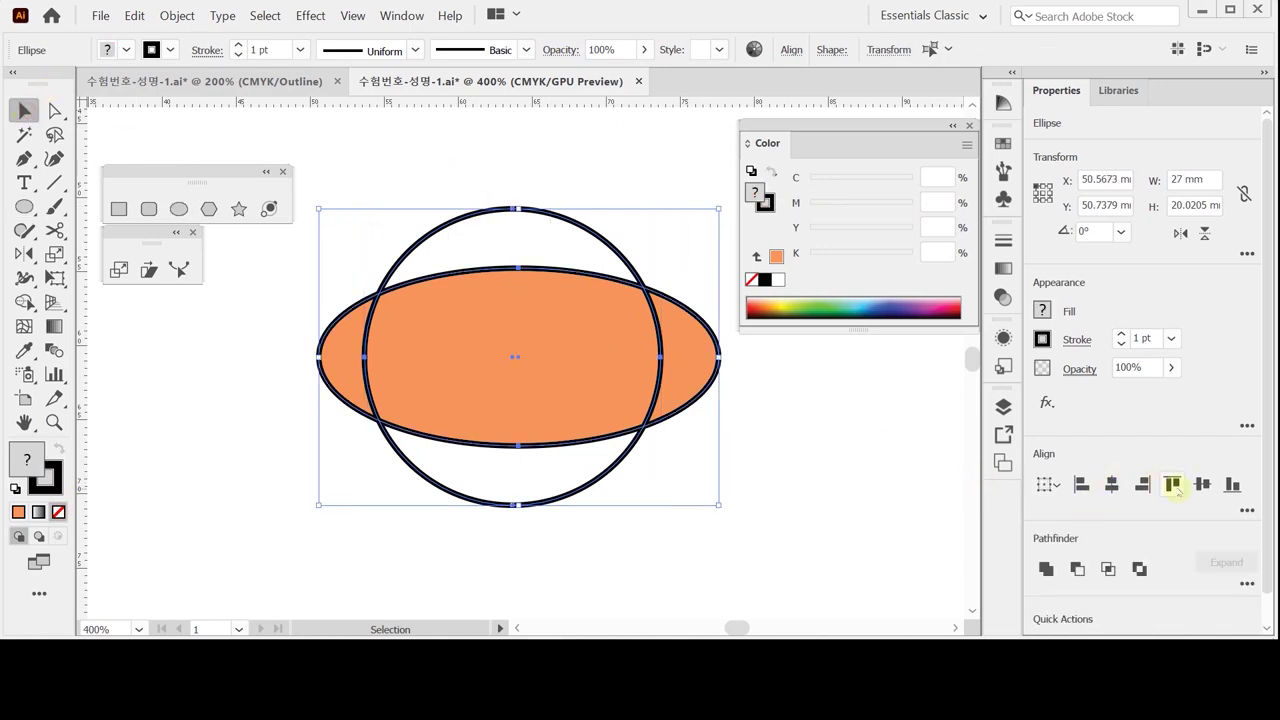
pyautogui.click(1111, 484)
pyautogui.click(798, 458)
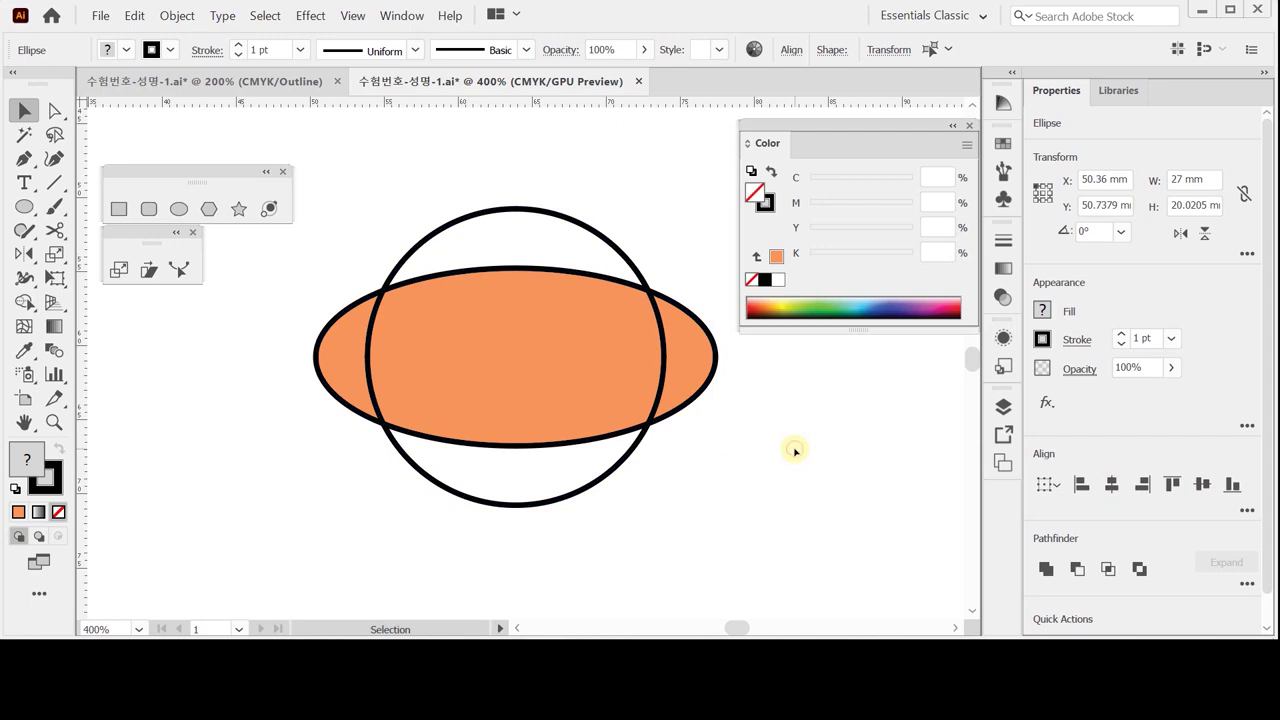
# Step: Delete the circle's left anchor point so that only the right half-circle arc is kept
pyautogui.click(540, 232)
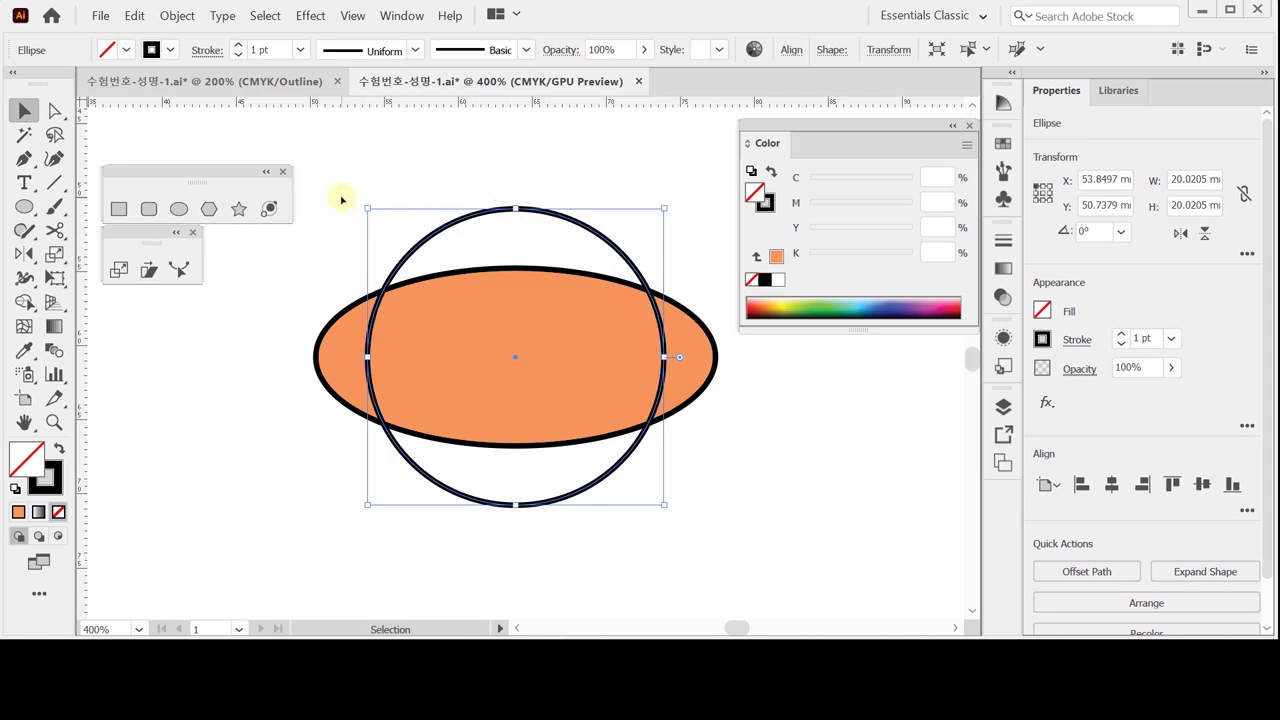
pyautogui.click(54, 111)
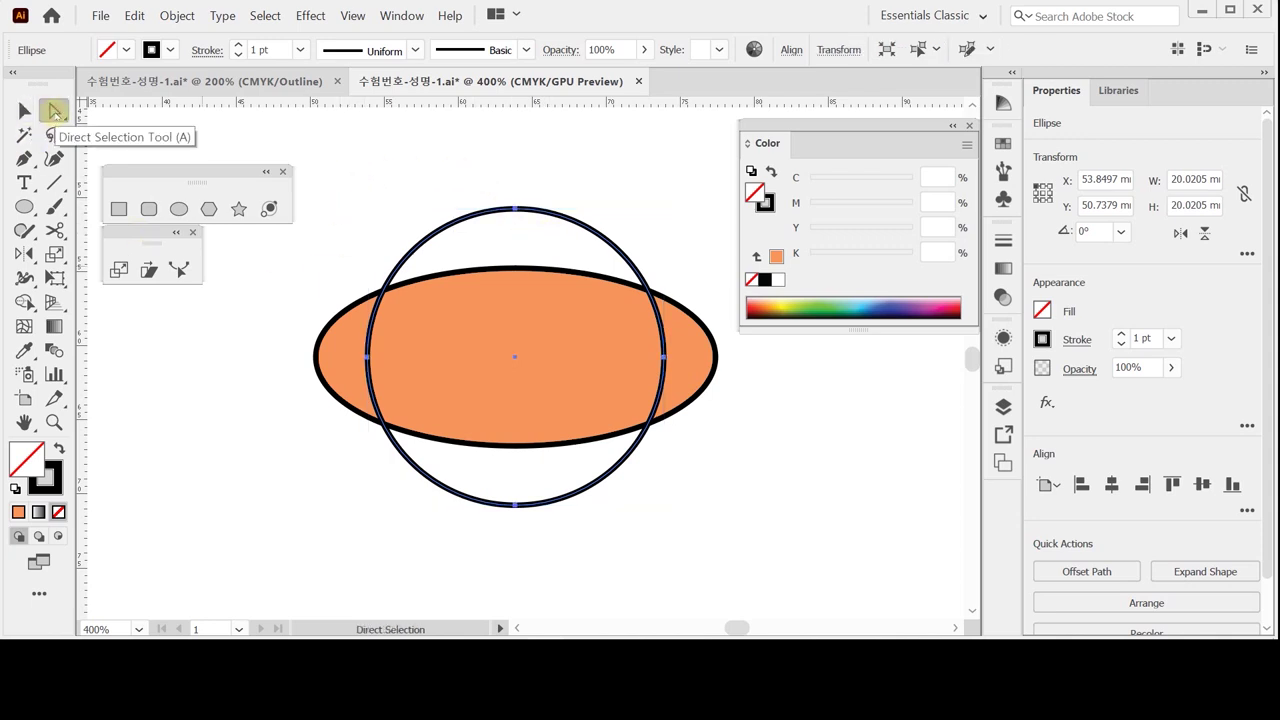
pyautogui.click(240, 391)
pyautogui.click(367, 359)
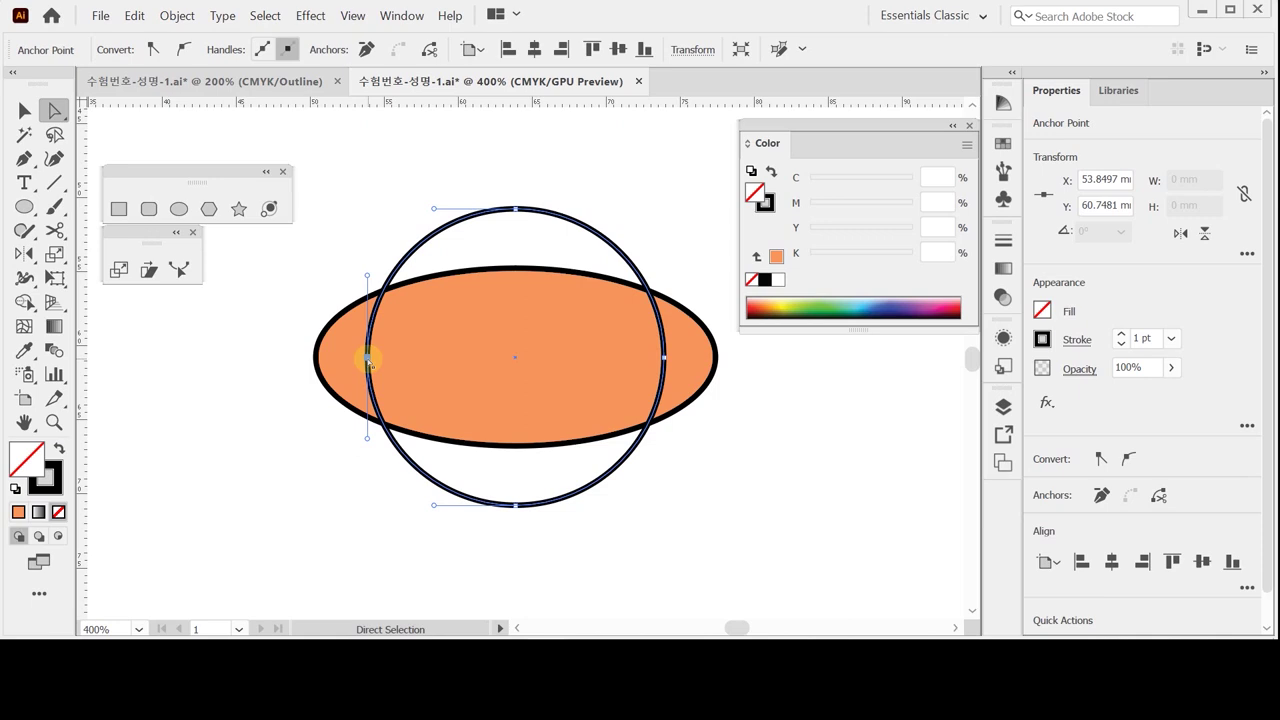
pyautogui.press('Delete')
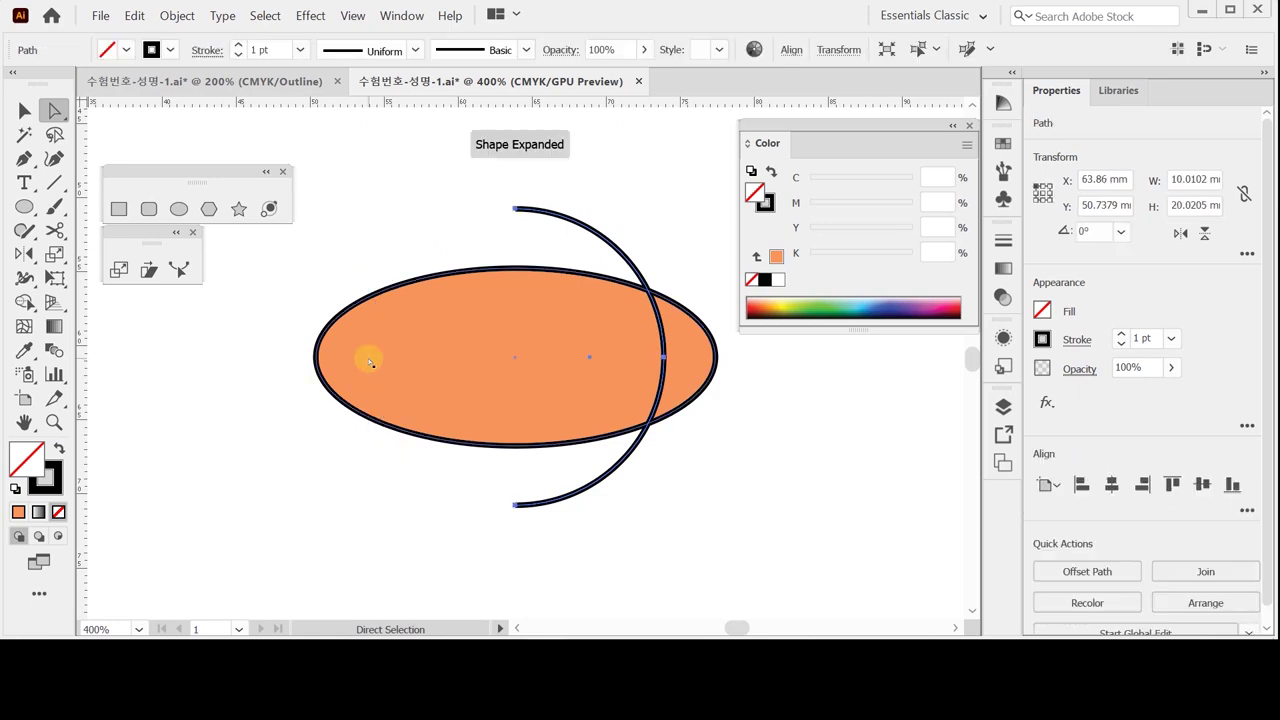
pyautogui.click(306, 248)
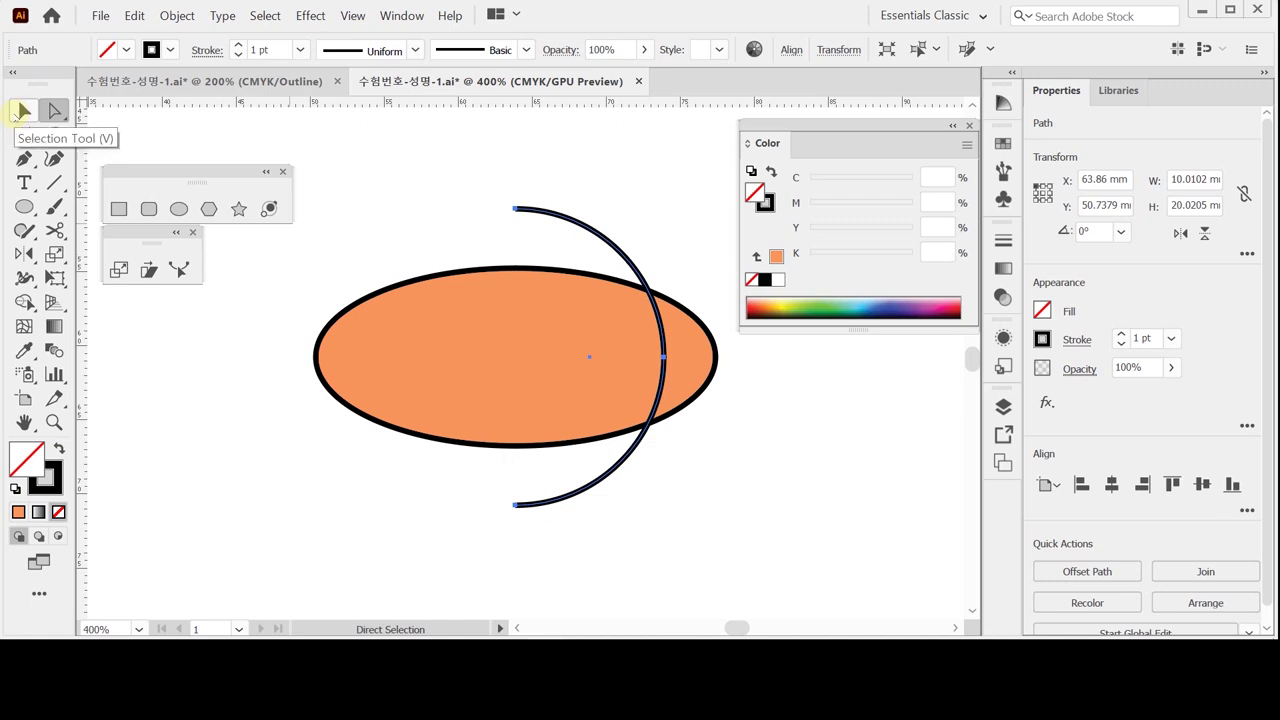
# Step: Copy the arc about 3.9 mm horizontally to the left and repeat the copy once at the same spacing
pyautogui.click(22, 110)
pyautogui.moveTo(479, 177); pyautogui.dragTo(573, 240)
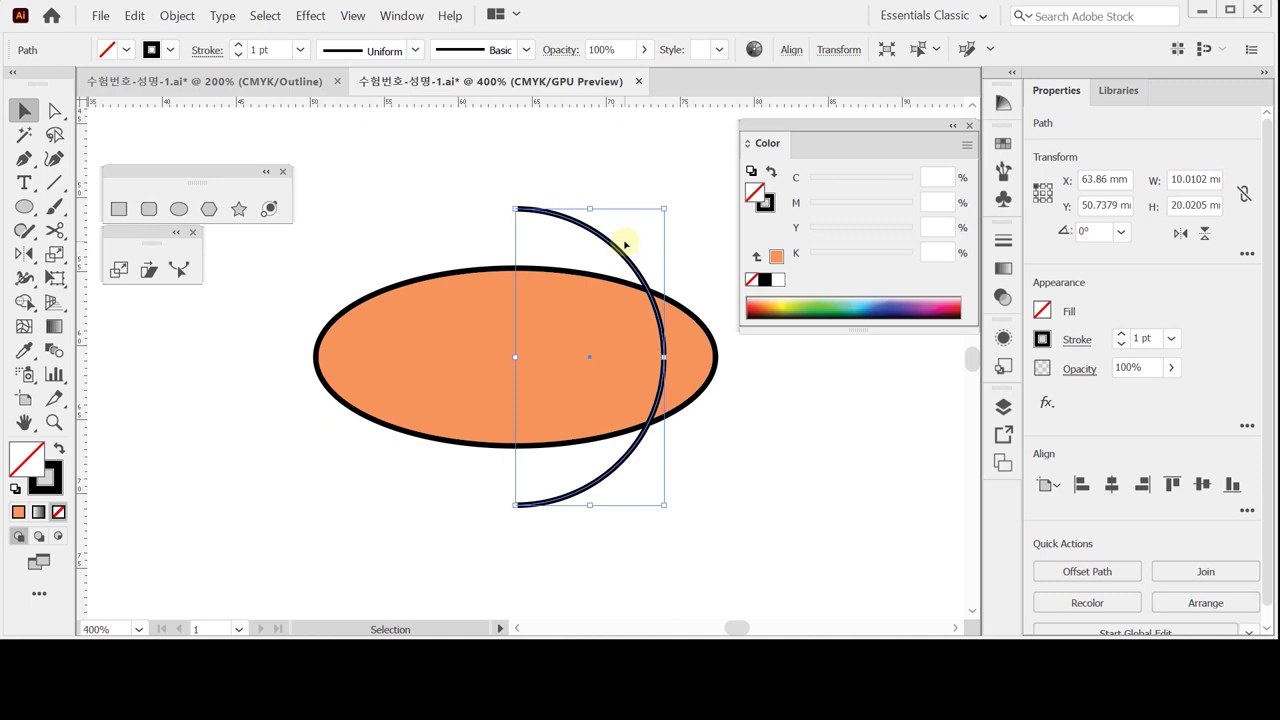
pyautogui.moveTo(614, 249); pyautogui.dragTo(558, 248)
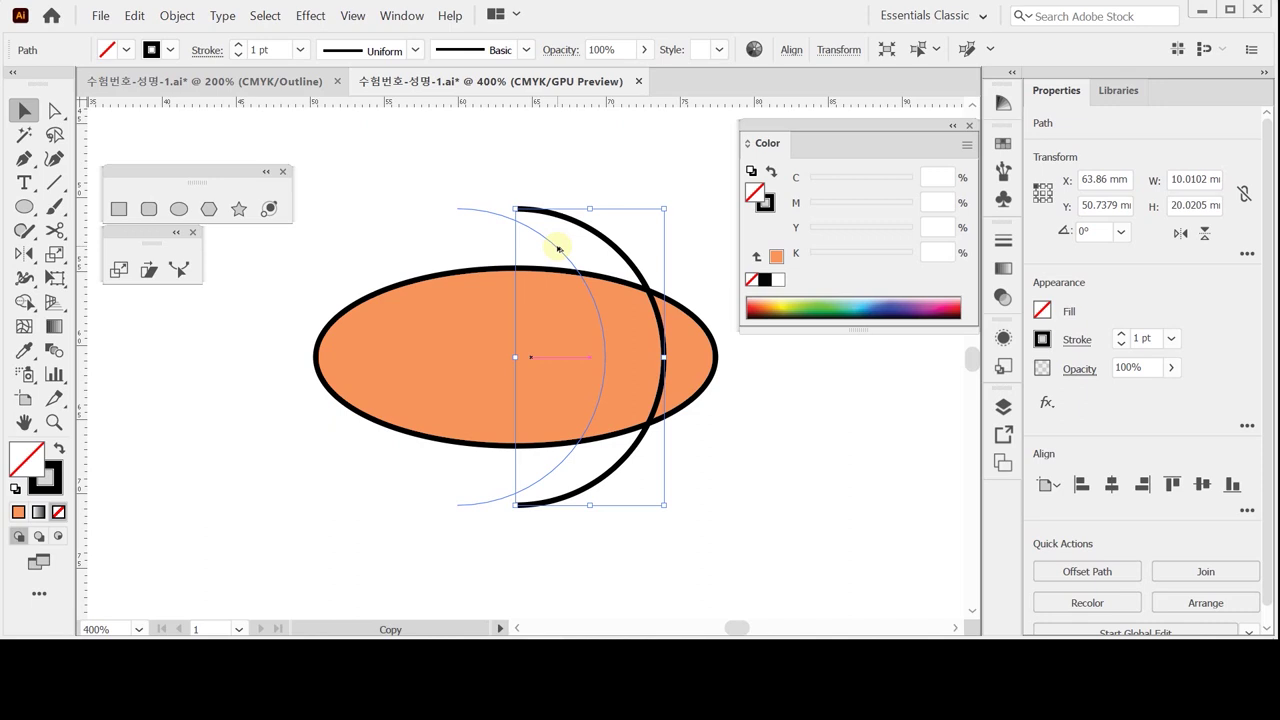
pyautogui.press('shift')
pyautogui.moveTo(557, 249); pyautogui.dragTo(560, 253)
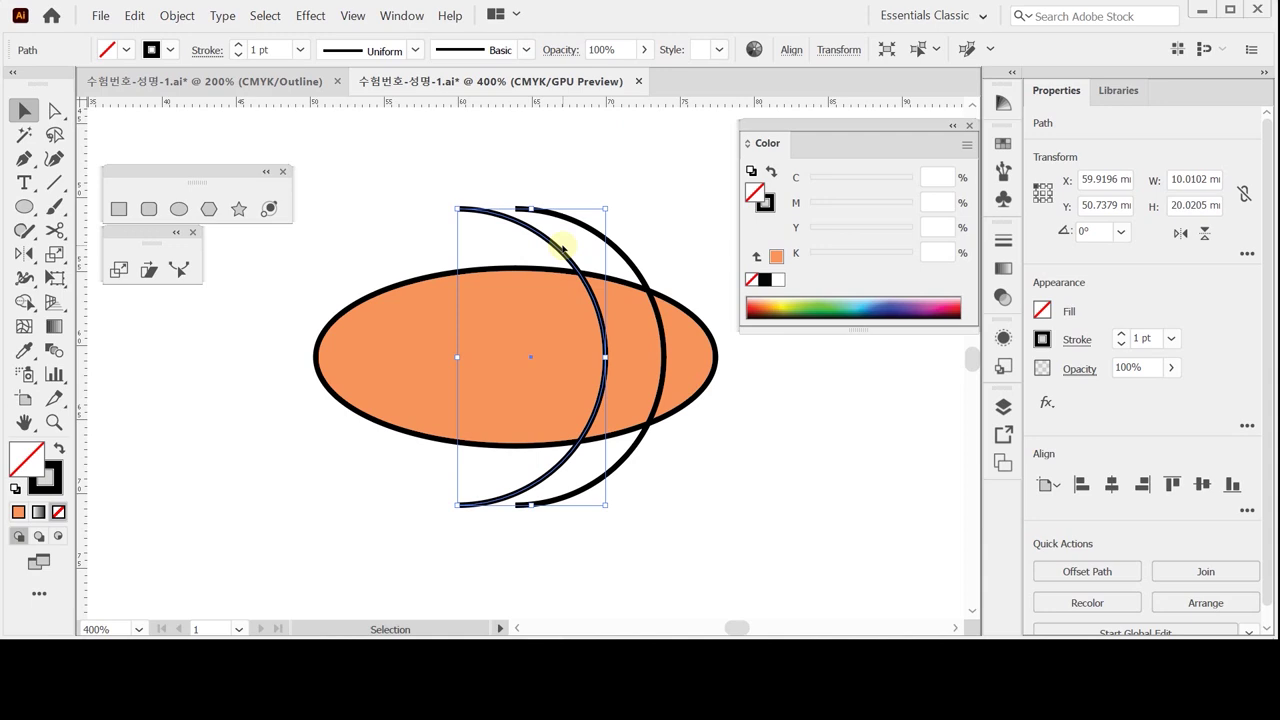
pyautogui.hotkey('ctrl', 'd')
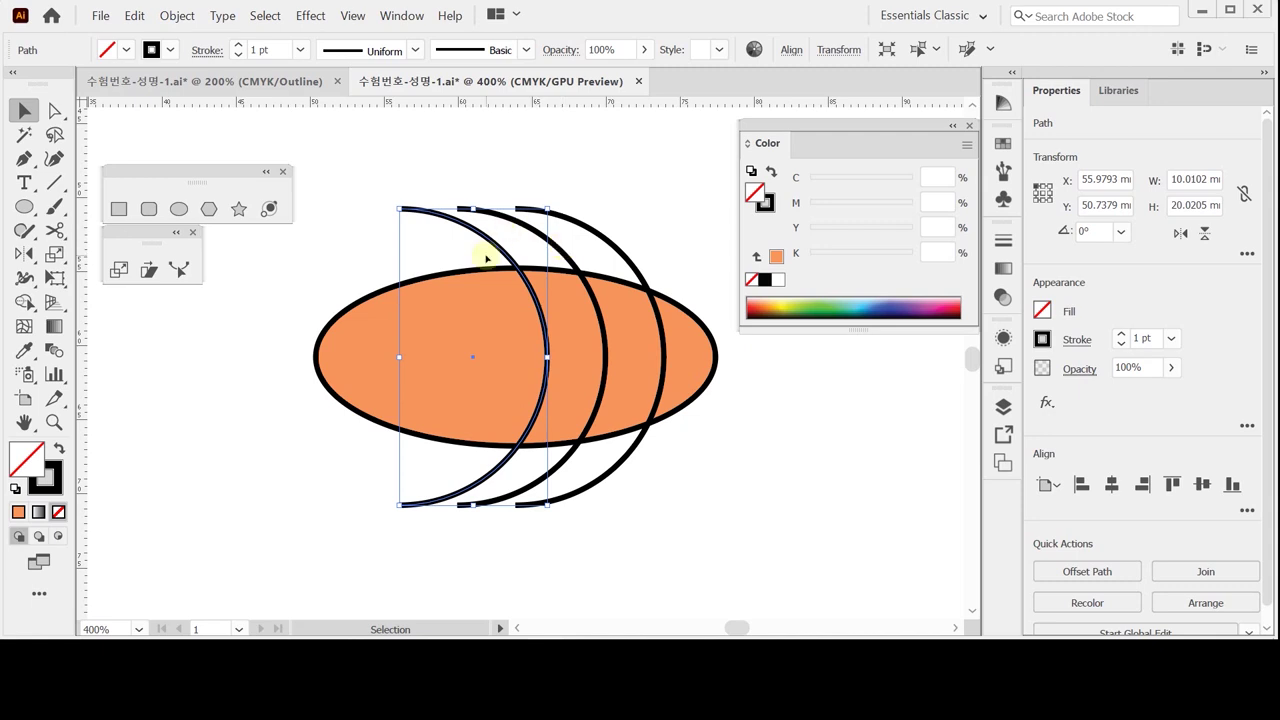
# Step: Divide the orange ellipse along the three arcs with the Pathfinder's Divide operation
pyautogui.moveTo(340, 245); pyautogui.dragTo(630, 440)
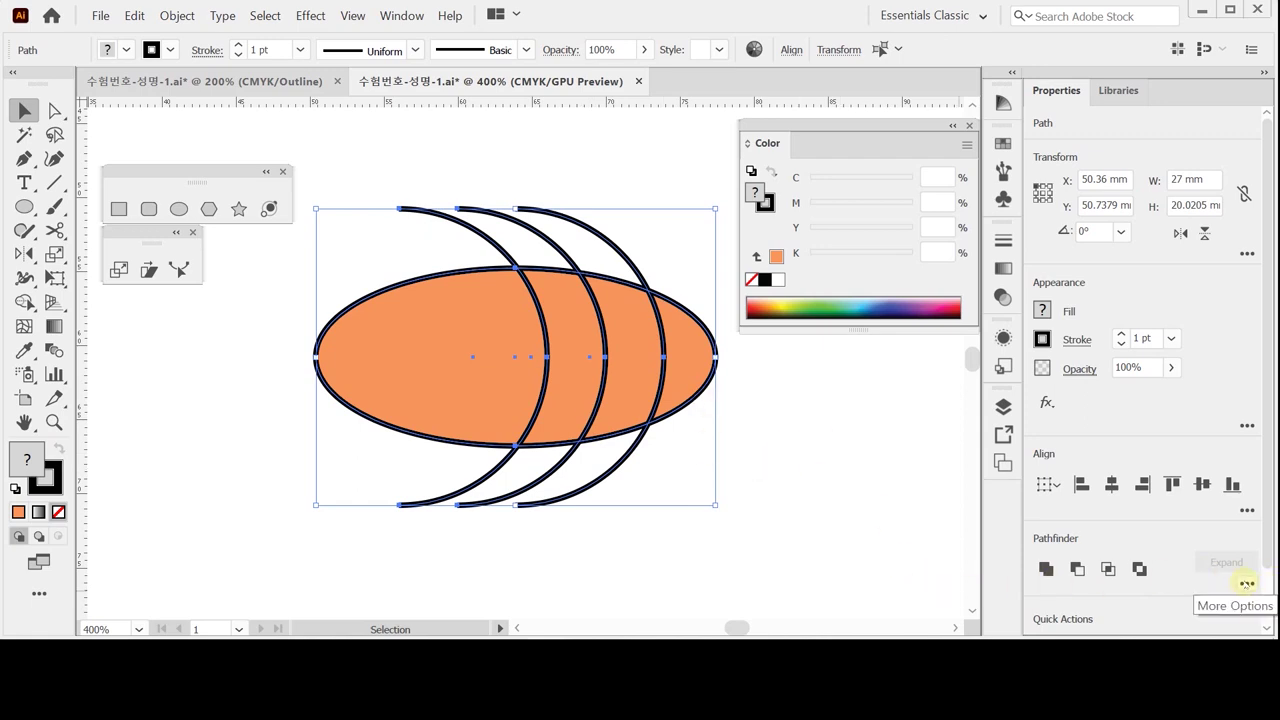
pyautogui.click(1247, 583)
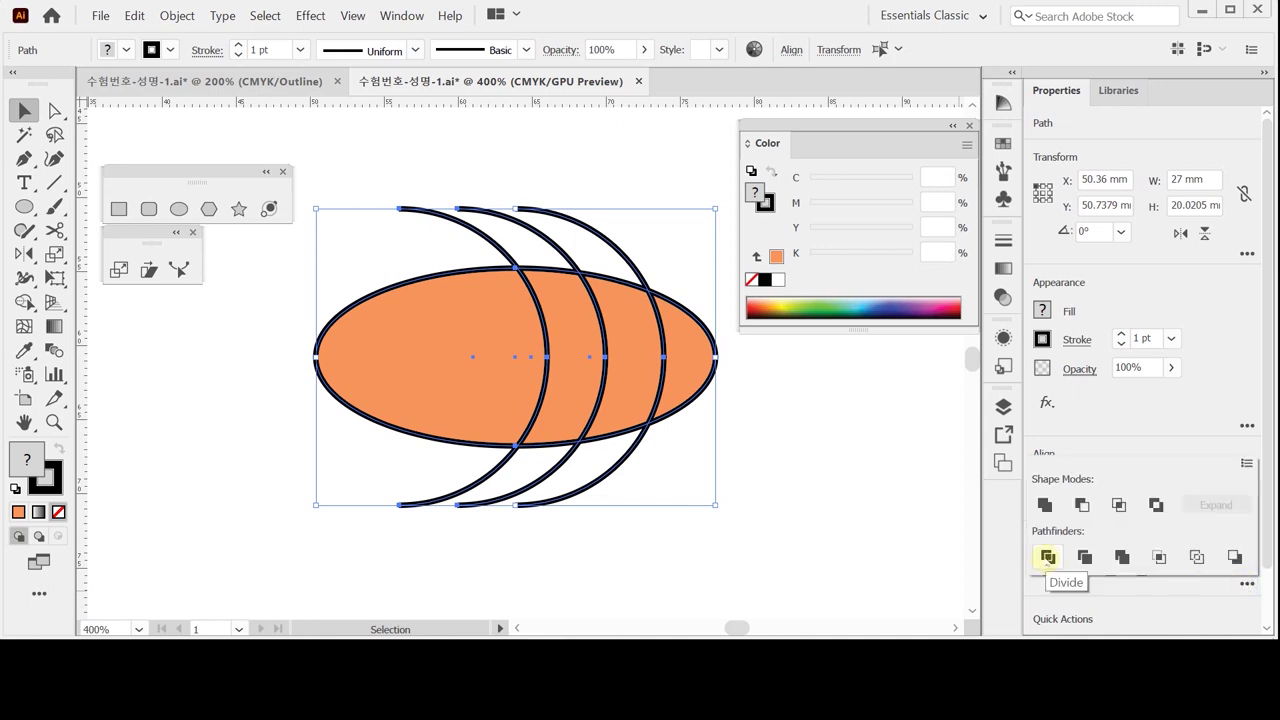
pyautogui.click(1047, 557)
# Step: Inside the divided ellipse group, fill the large first segment and the third segment with brown C50 M60 Y70 K20
pyautogui.click(483, 355)
pyautogui.doubleClick(485, 357)
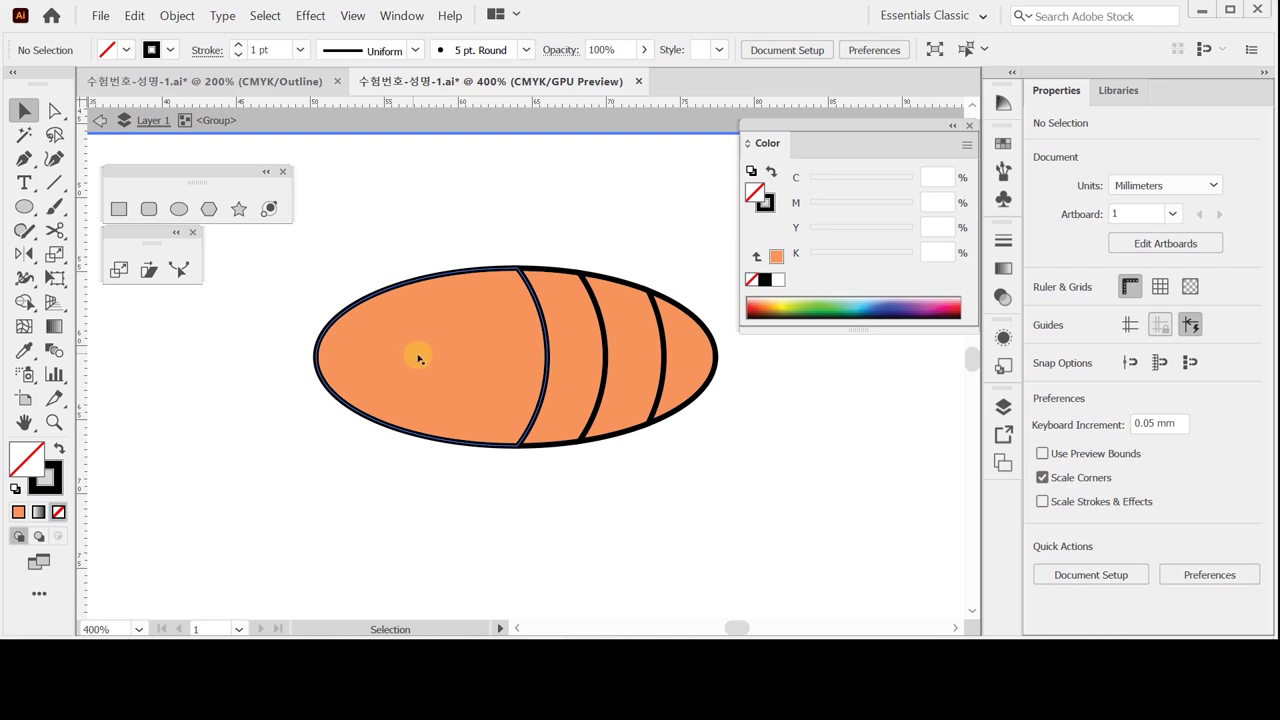
pyautogui.click(406, 368)
pyautogui.keyDown('shift'); pyautogui.click(623, 343); pyautogui.keyUp('shift')
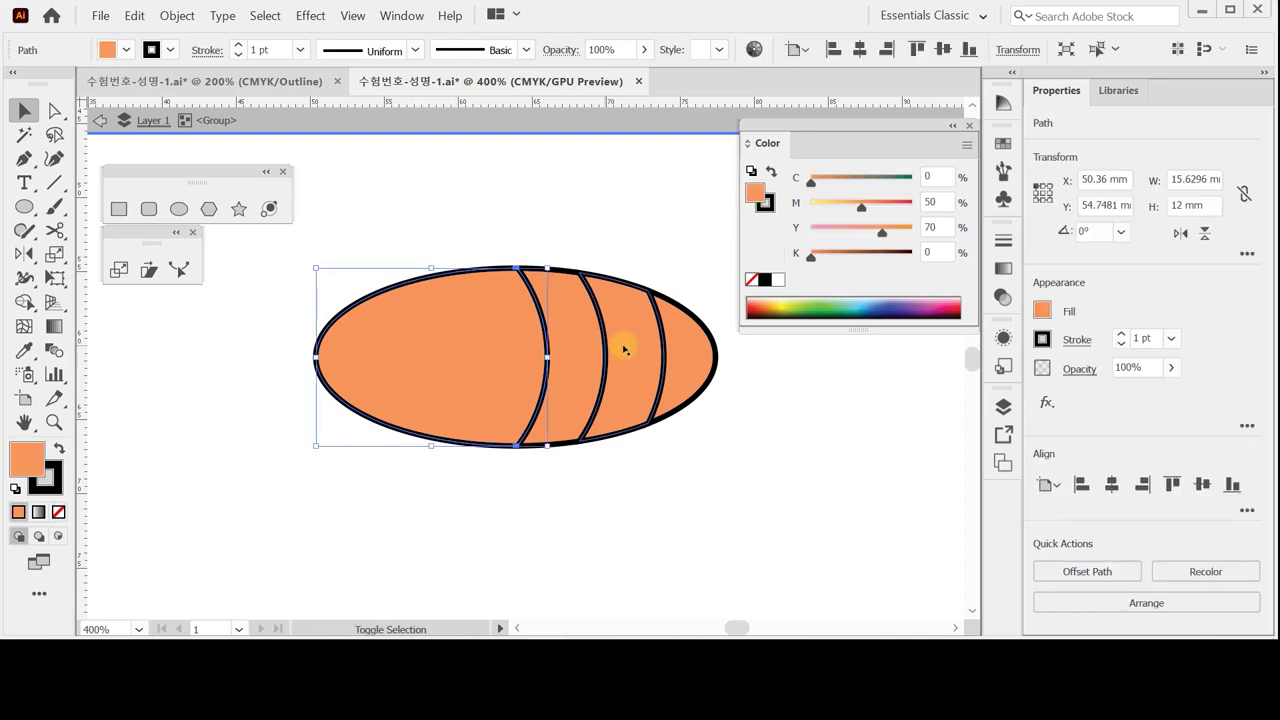
pyautogui.keyDown('shift'); pyautogui.click(581, 335); pyautogui.keyUp('shift')
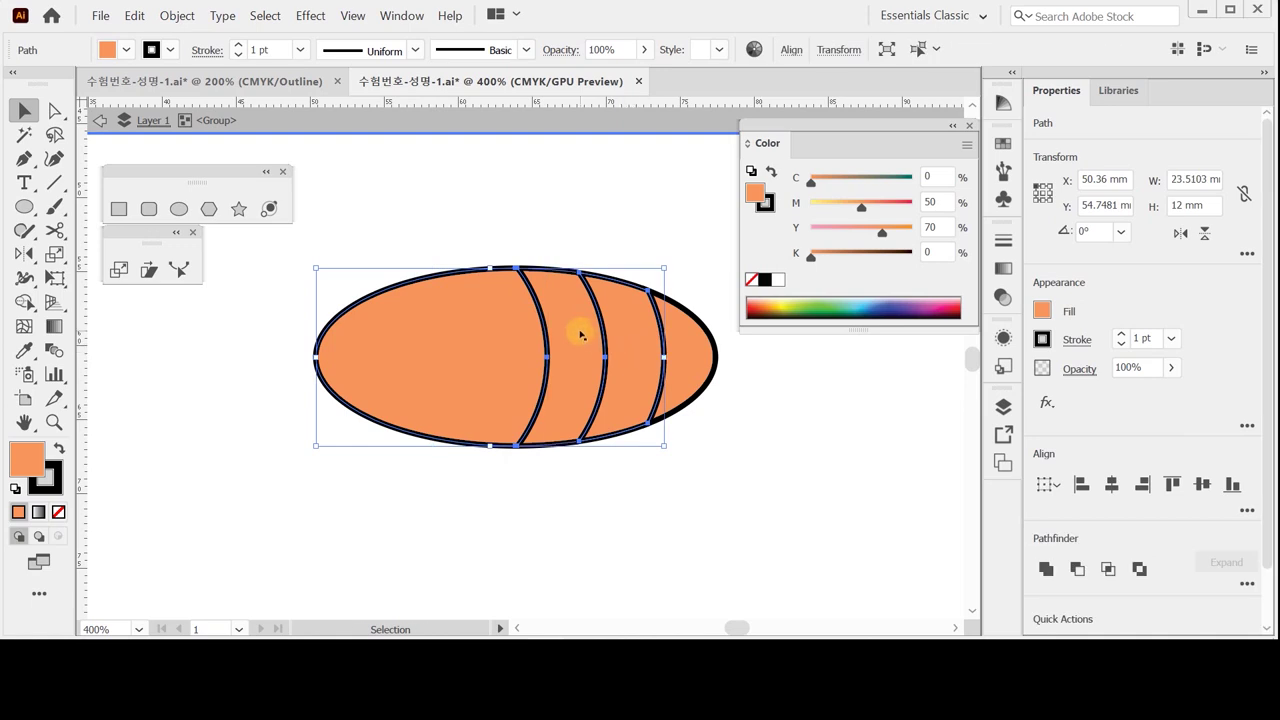
pyautogui.click(937, 176)
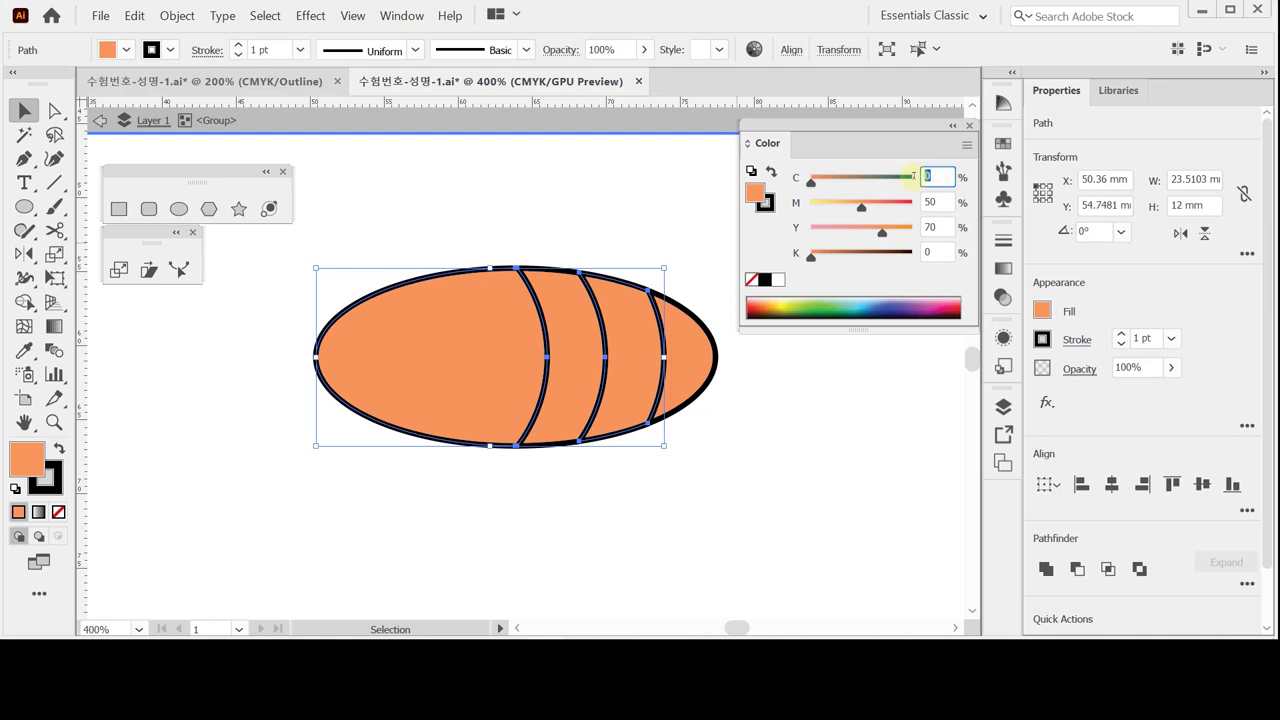
pyautogui.write('50')
pyautogui.press('Tab')
pyautogui.write('60')
pyautogui.press('Tab')
pyautogui.write('70')
pyautogui.press('Tab')
pyautogui.write('20')
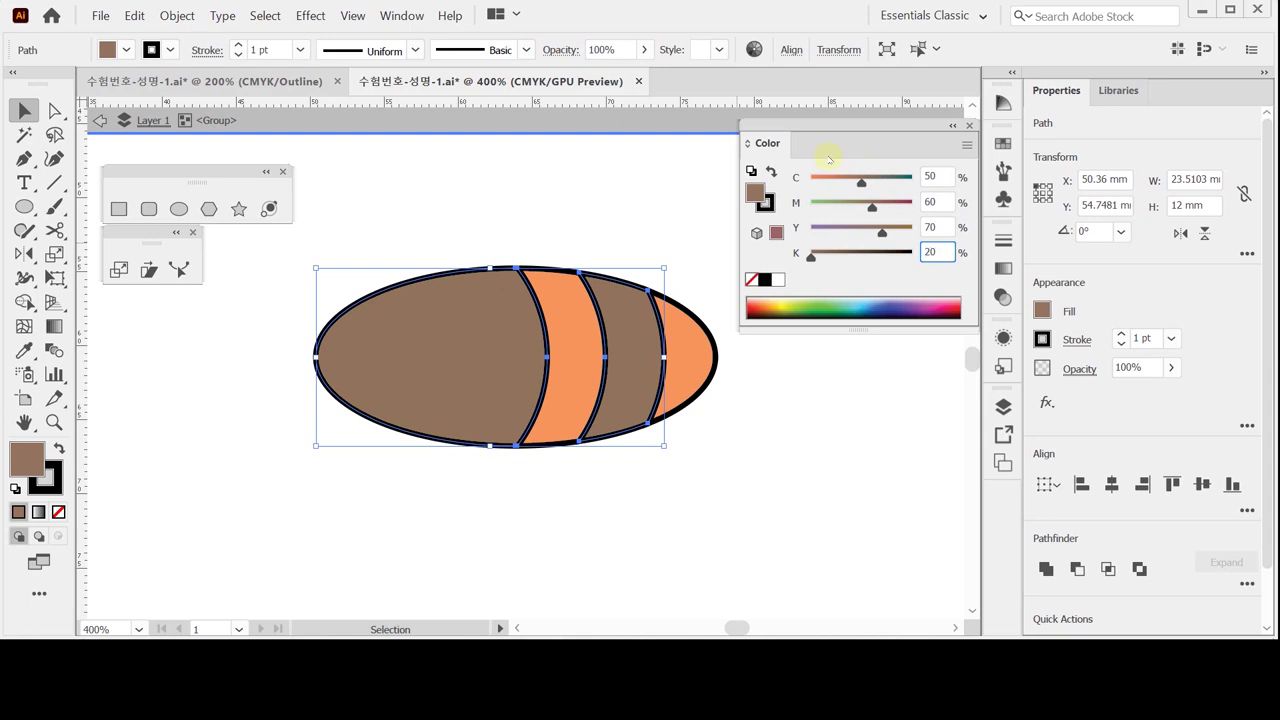
pyautogui.press('Tab')
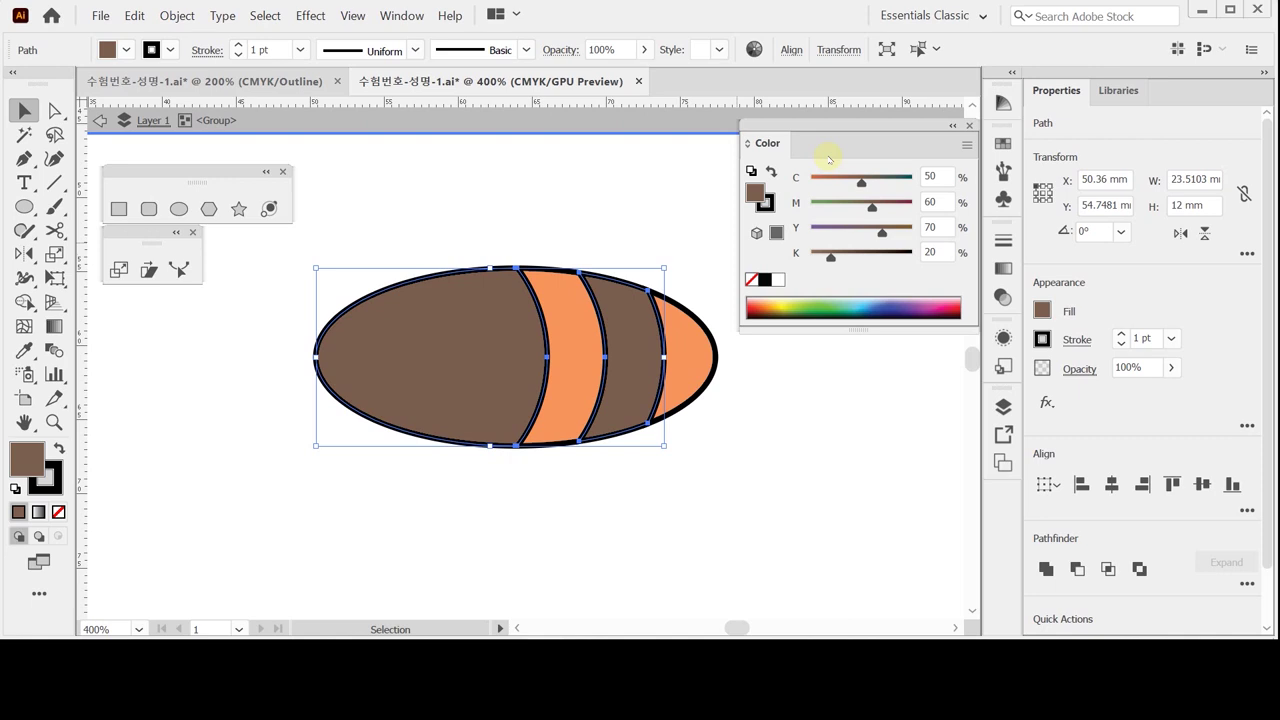
pyautogui.press('Escape')
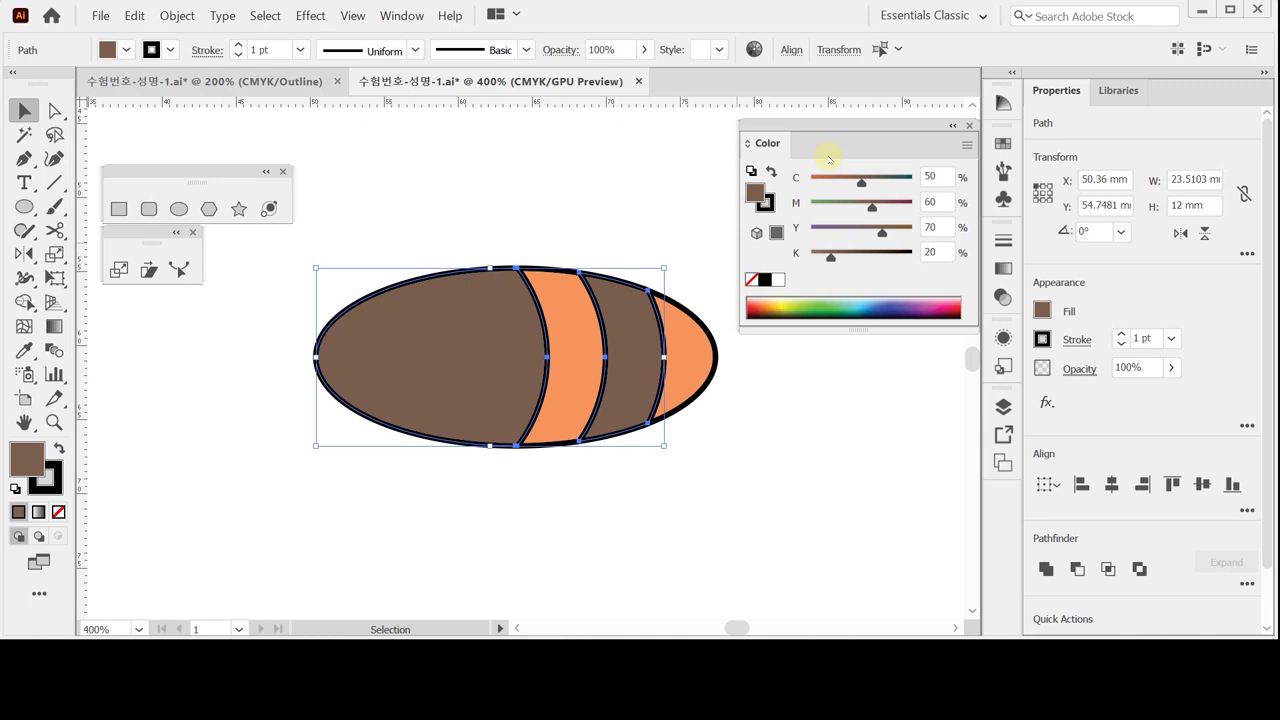
# Step: Show all hidden raccoon artwork again, turn the guides on and clear the selection
pyautogui.hotkey('ctrl', 'alt', '3')
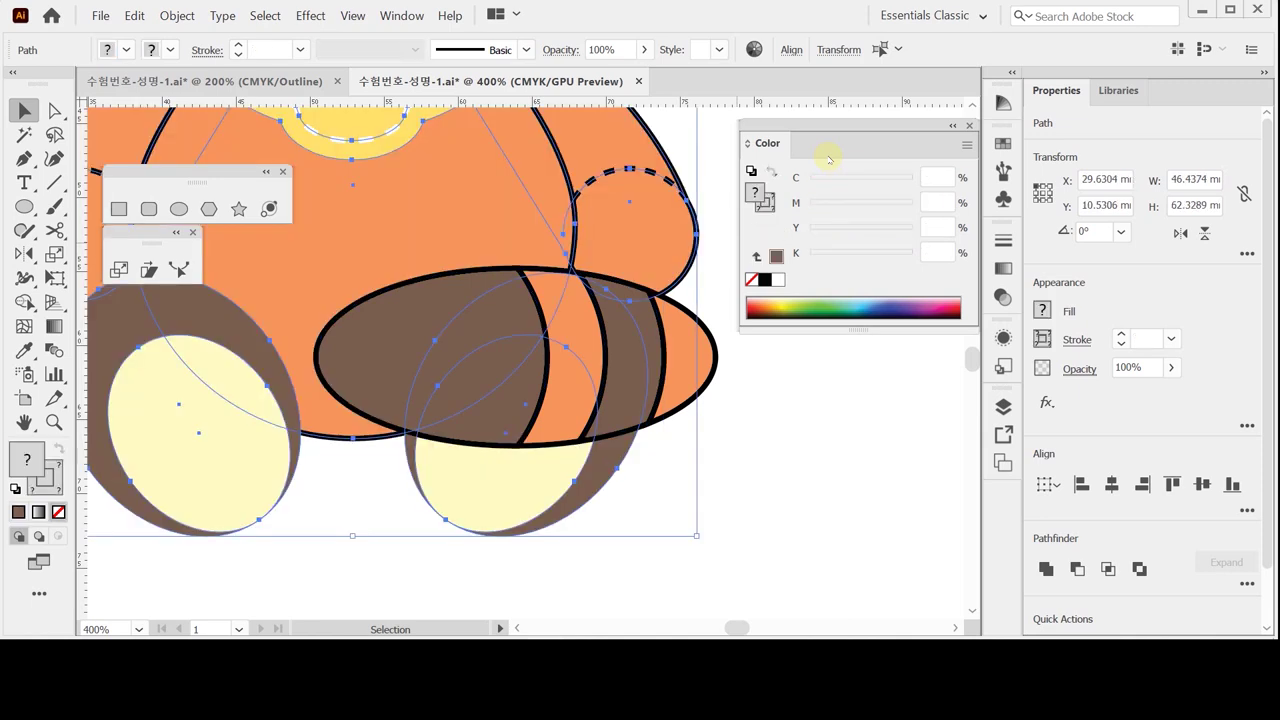
pyautogui.hotkey('ctrl', '-')
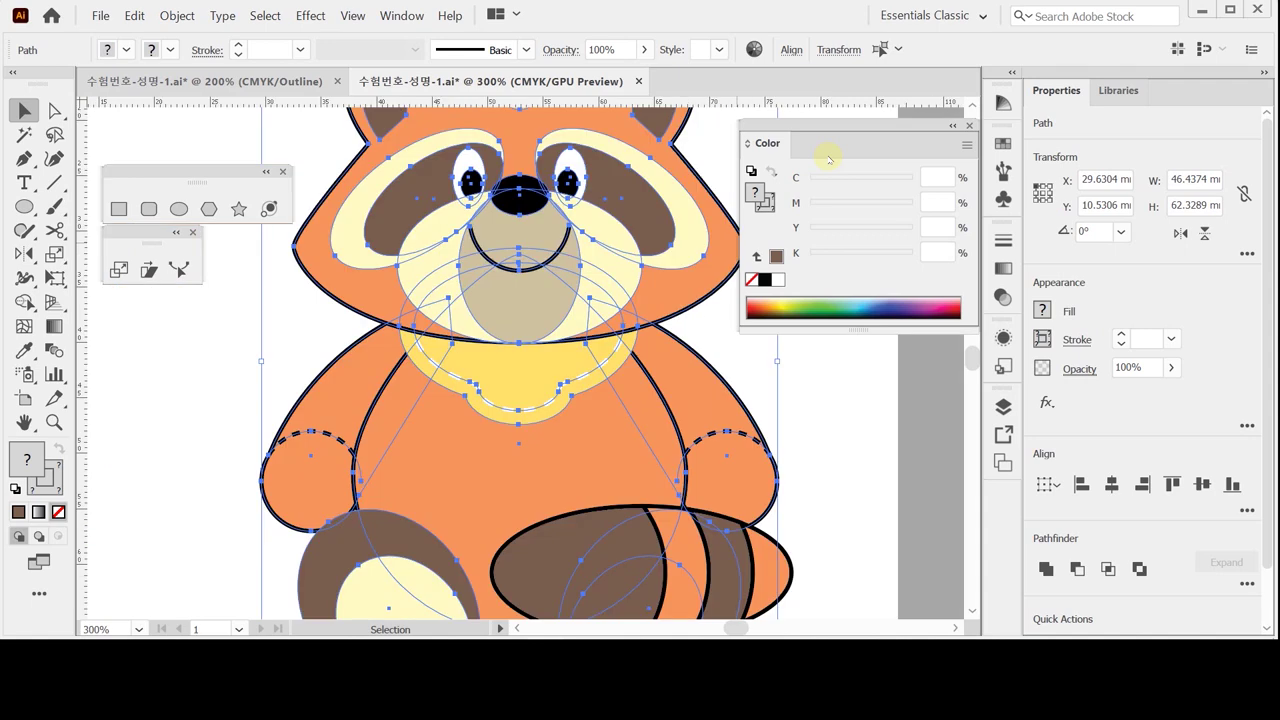
pyautogui.hotkey('ctrl', '-')
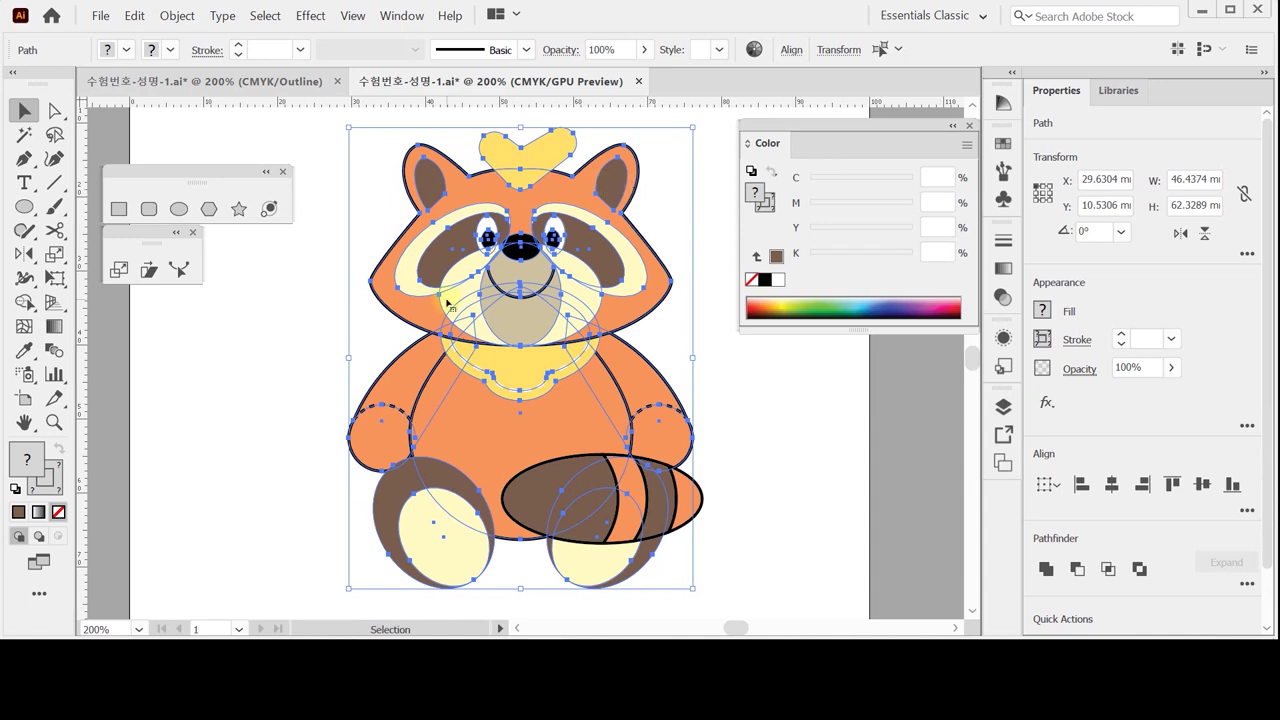
pyautogui.hotkey('ctrl', ';')
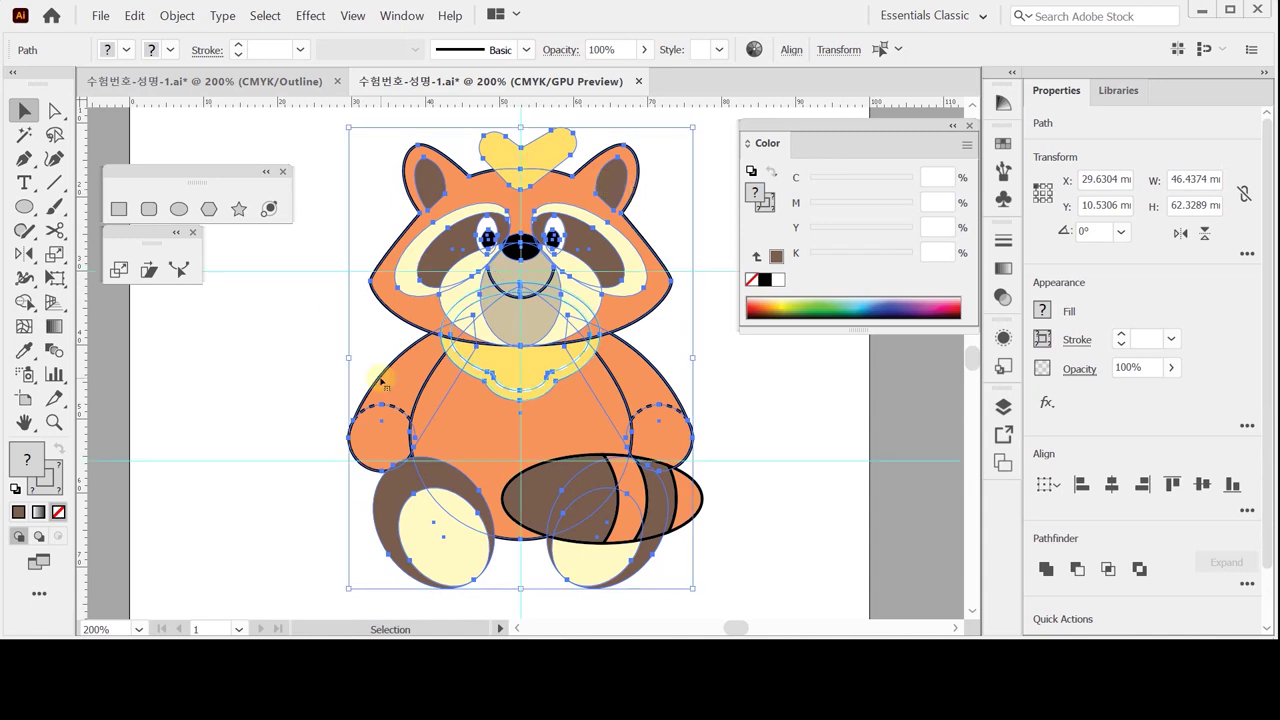
pyautogui.click(257, 373)
# Step: Rotate the striped tail group by 40°
pyautogui.click(668, 504)
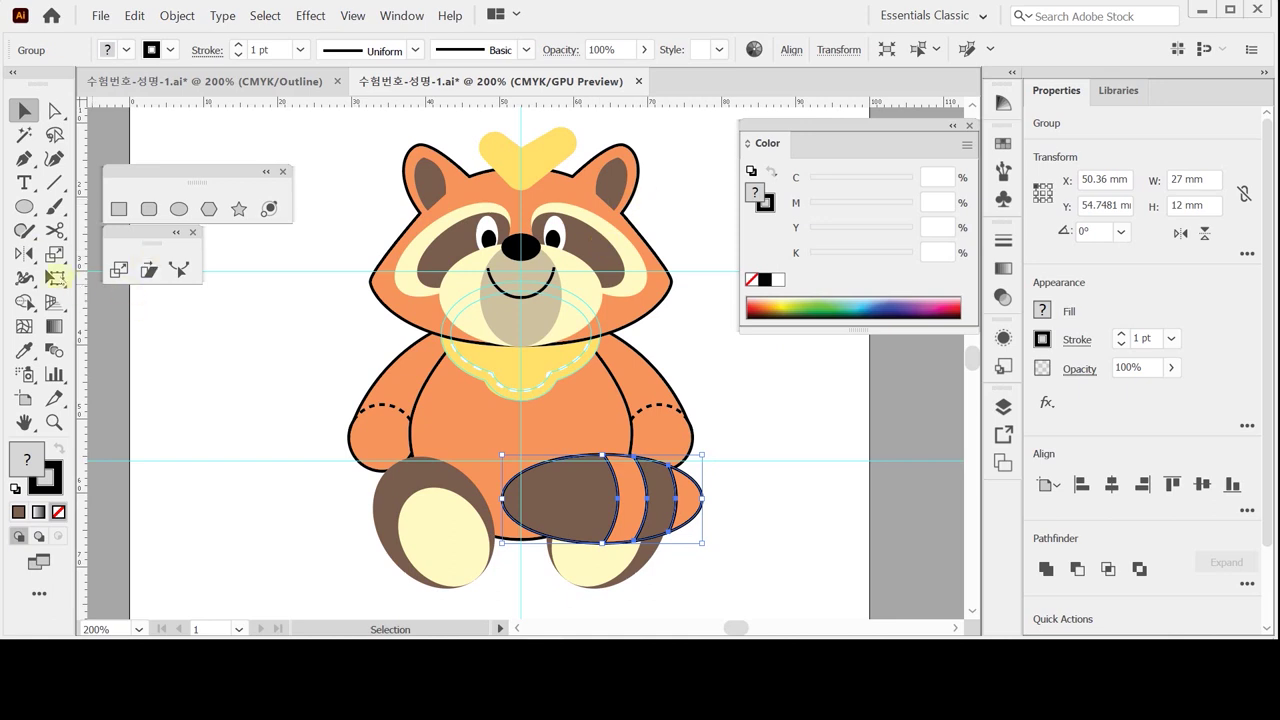
pyautogui.moveTo(24, 254); pyautogui.dragTo(68, 254)
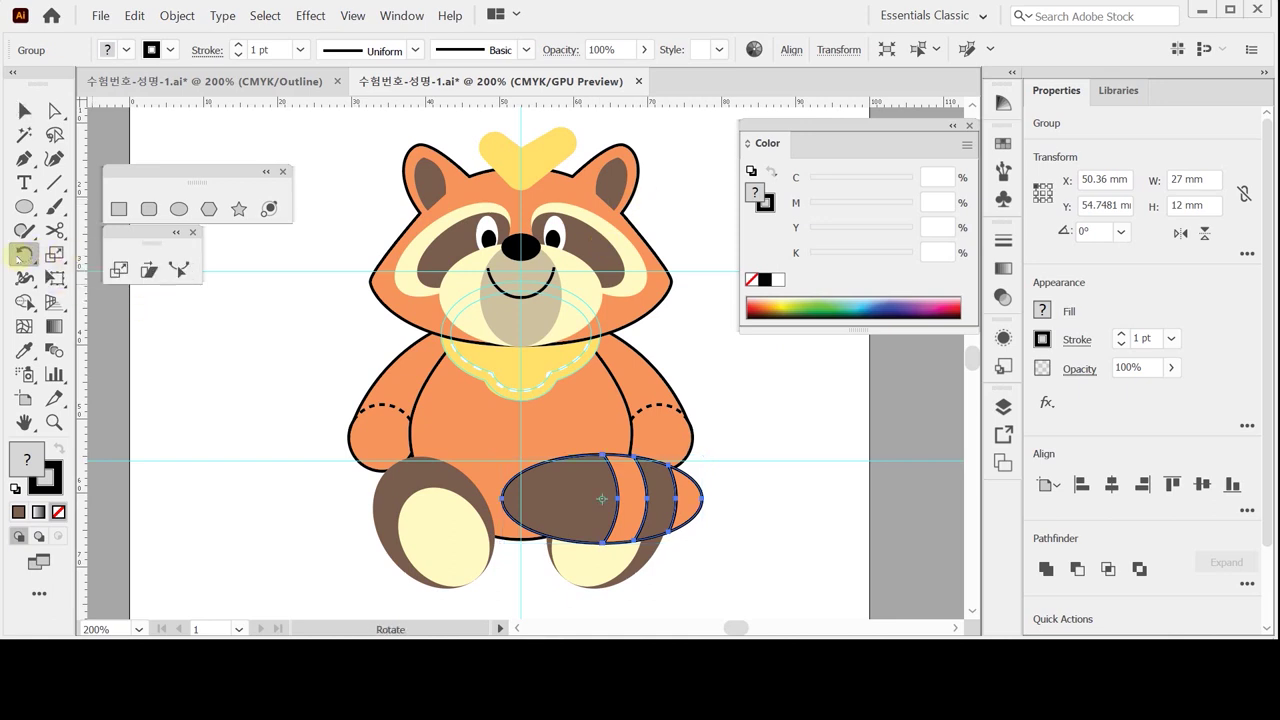
pyautogui.doubleClick(24, 254)
pyautogui.write('40')
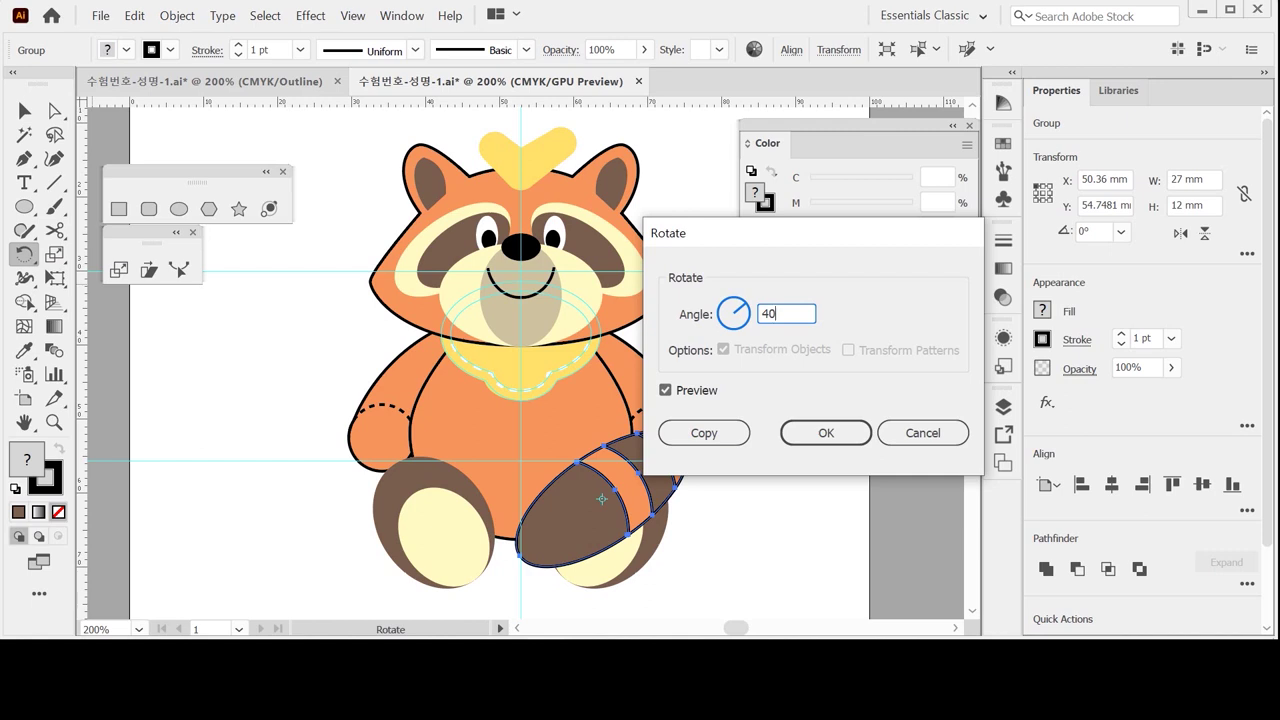
pyautogui.press('Return')
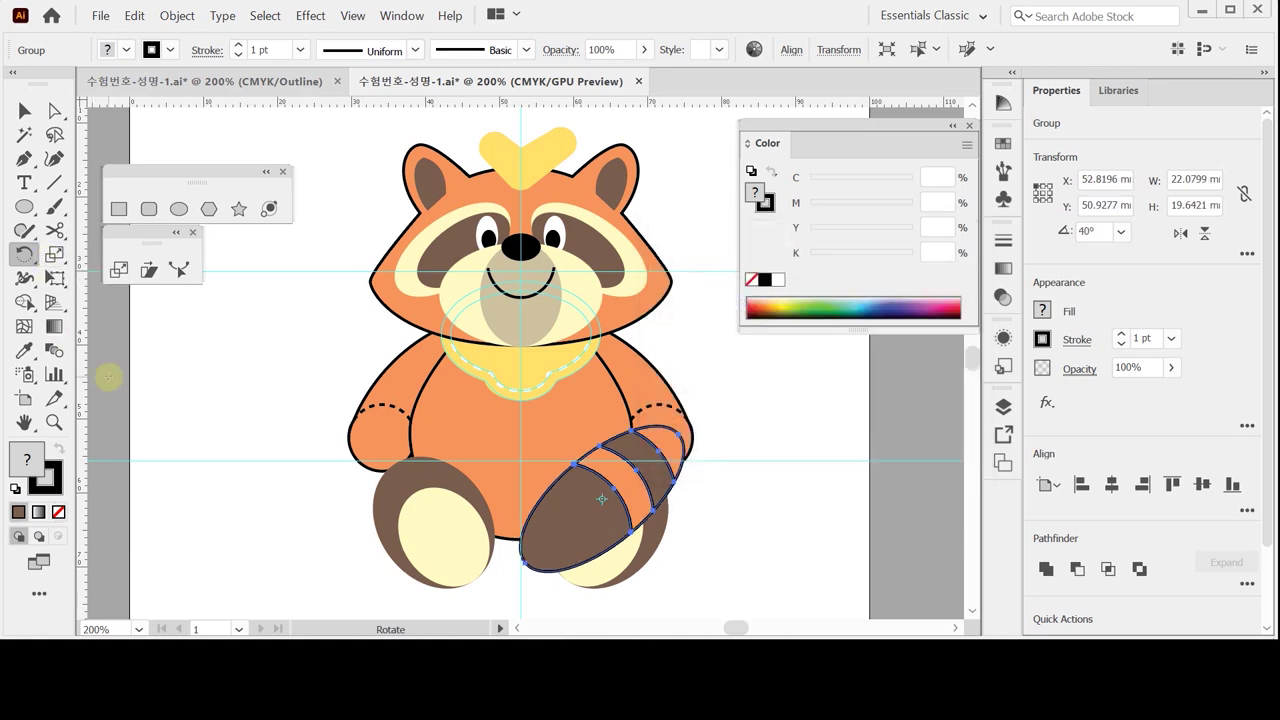
# Step: Move the rotated tail up over the raccoon's arm on the right of the body and send it to the back
pyautogui.moveTo(534, 531); pyautogui.dragTo(655, 425)
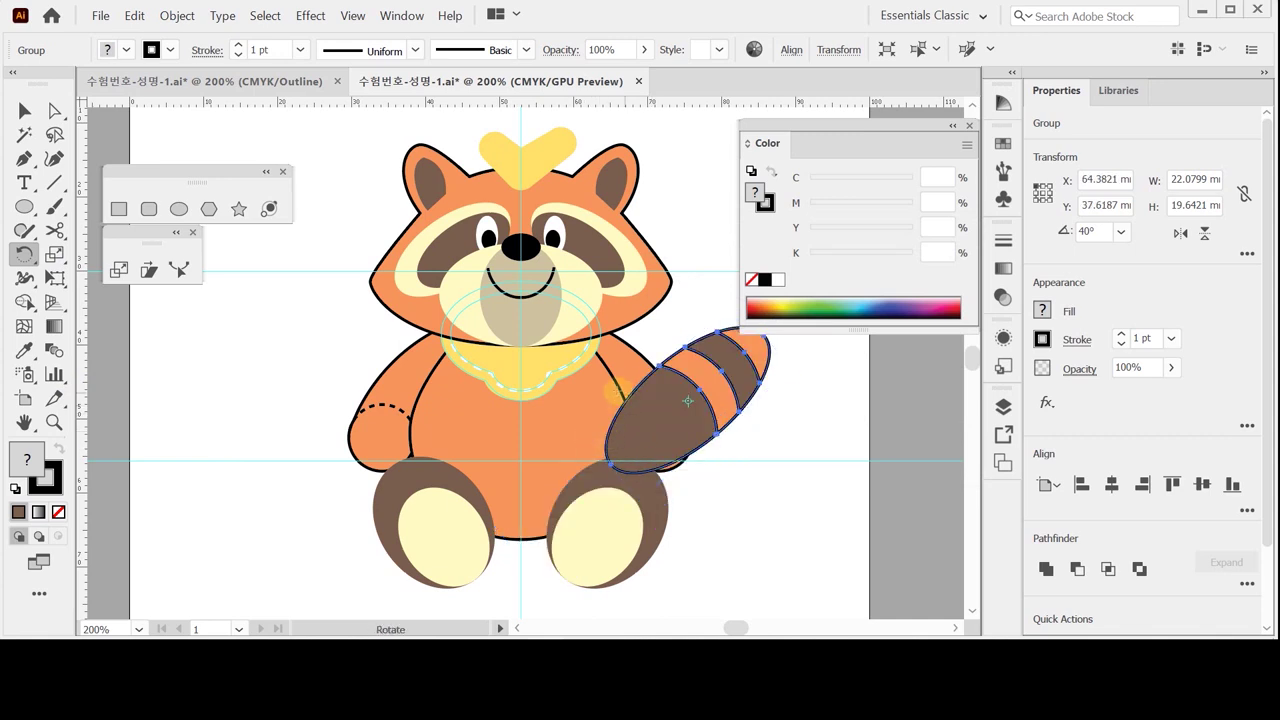
pyautogui.moveTo(669, 414); pyautogui.dragTo(671, 395)
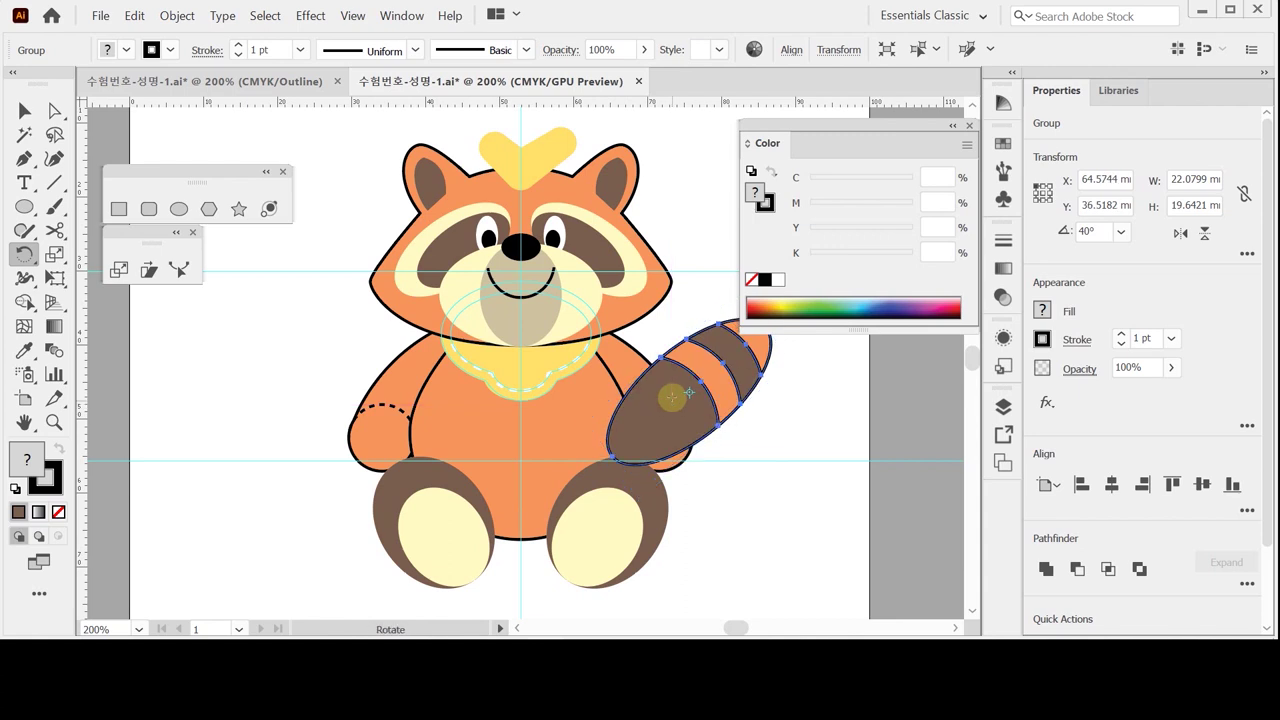
pyautogui.rightClick(671, 395)
pyautogui.moveTo(737, 301)
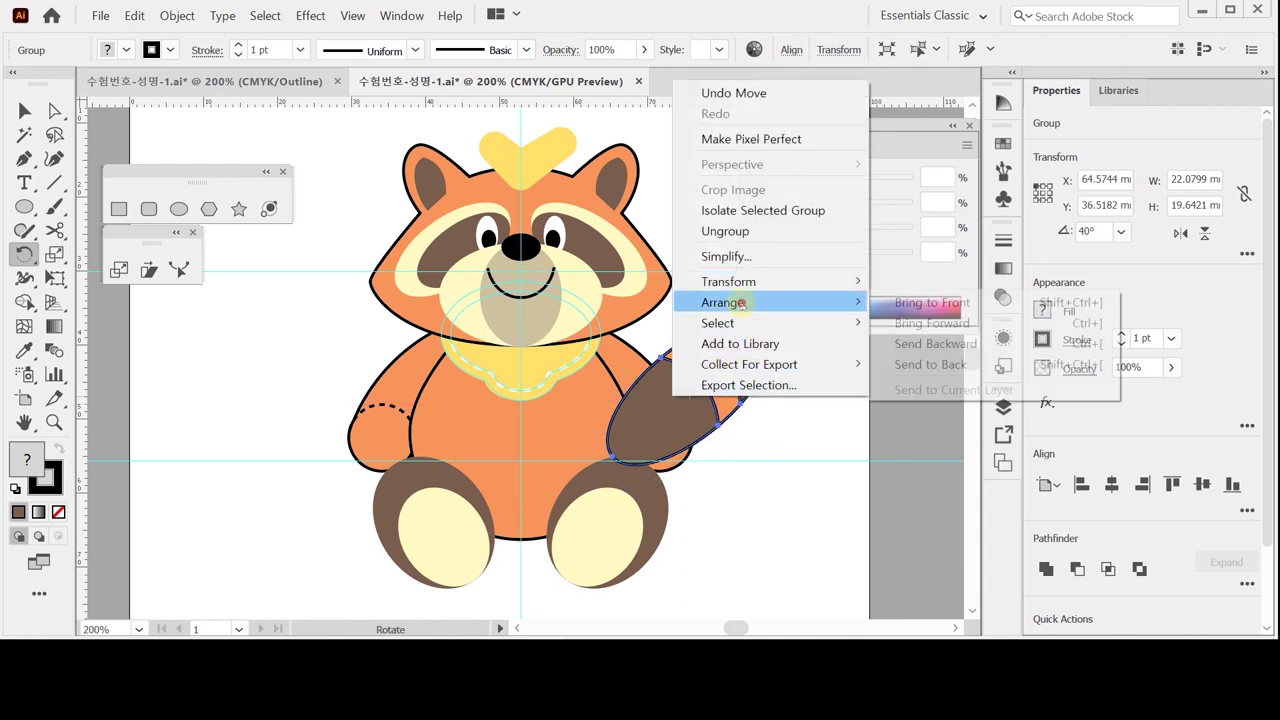
pyautogui.click(912, 364)
# Step: Shift the tail slightly up and closer to the body behind the arm, and save the document
pyautogui.moveTo(672, 466); pyautogui.dragTo(592, 470)
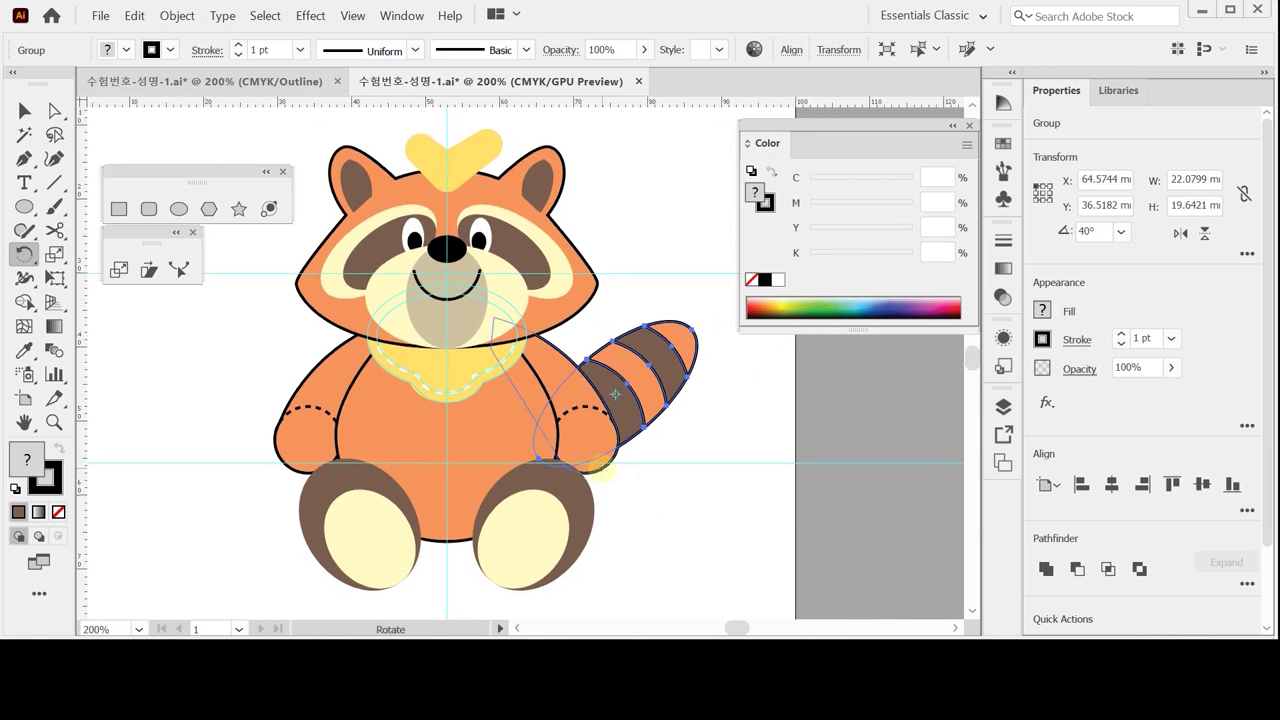
pyautogui.press('v')
pyautogui.moveTo(657, 393); pyautogui.dragTo(636, 380)
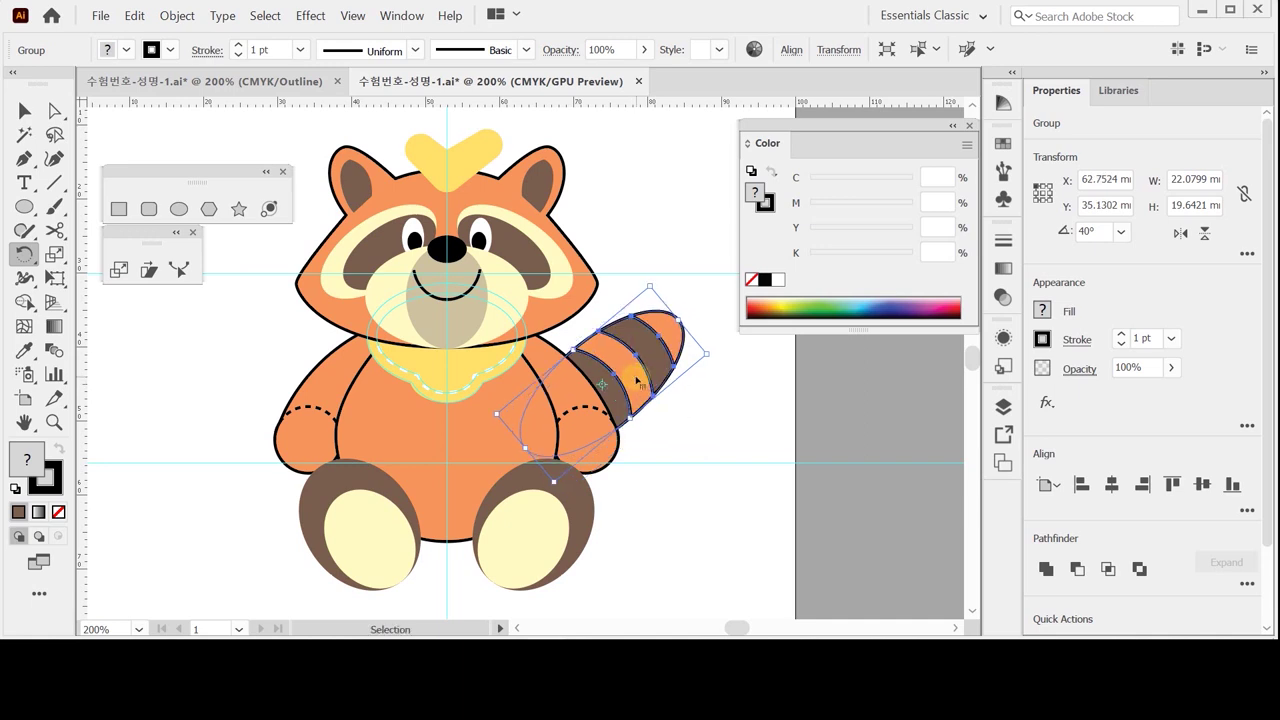
pyautogui.moveTo(636, 380); pyautogui.dragTo(634, 373)
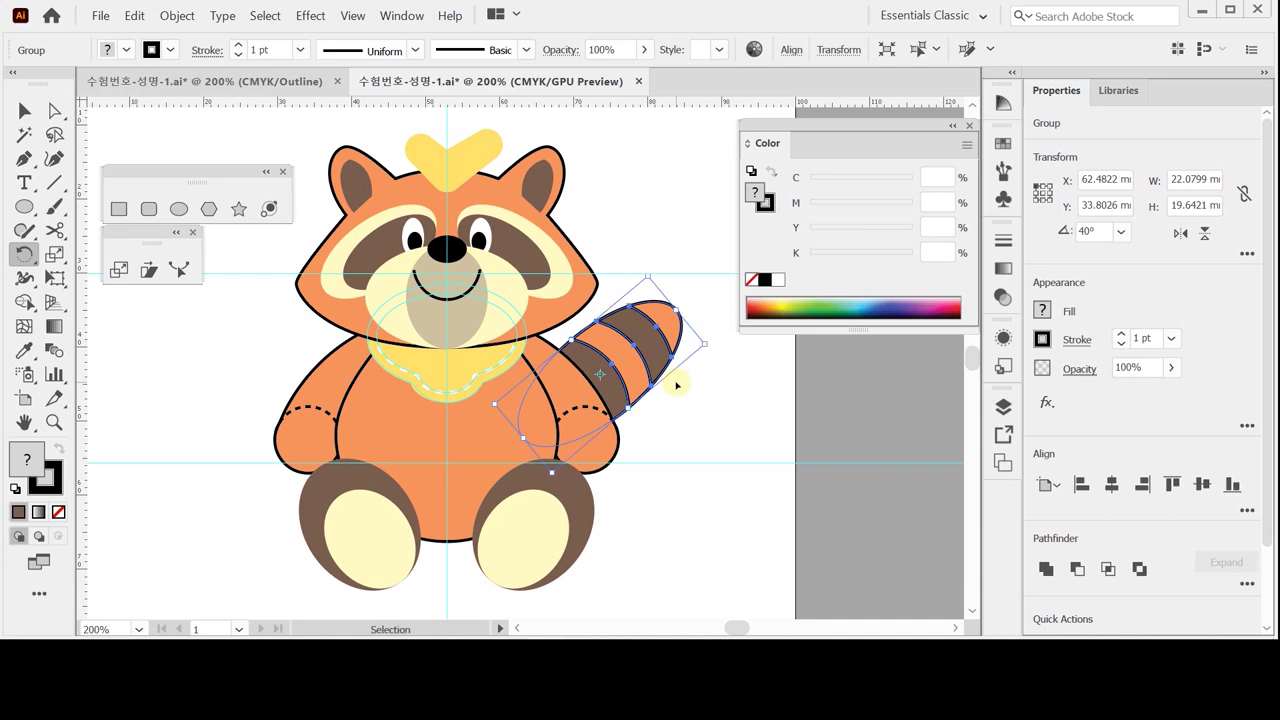
pyautogui.press('r')
pyautogui.hotkey('ctrl', 's')
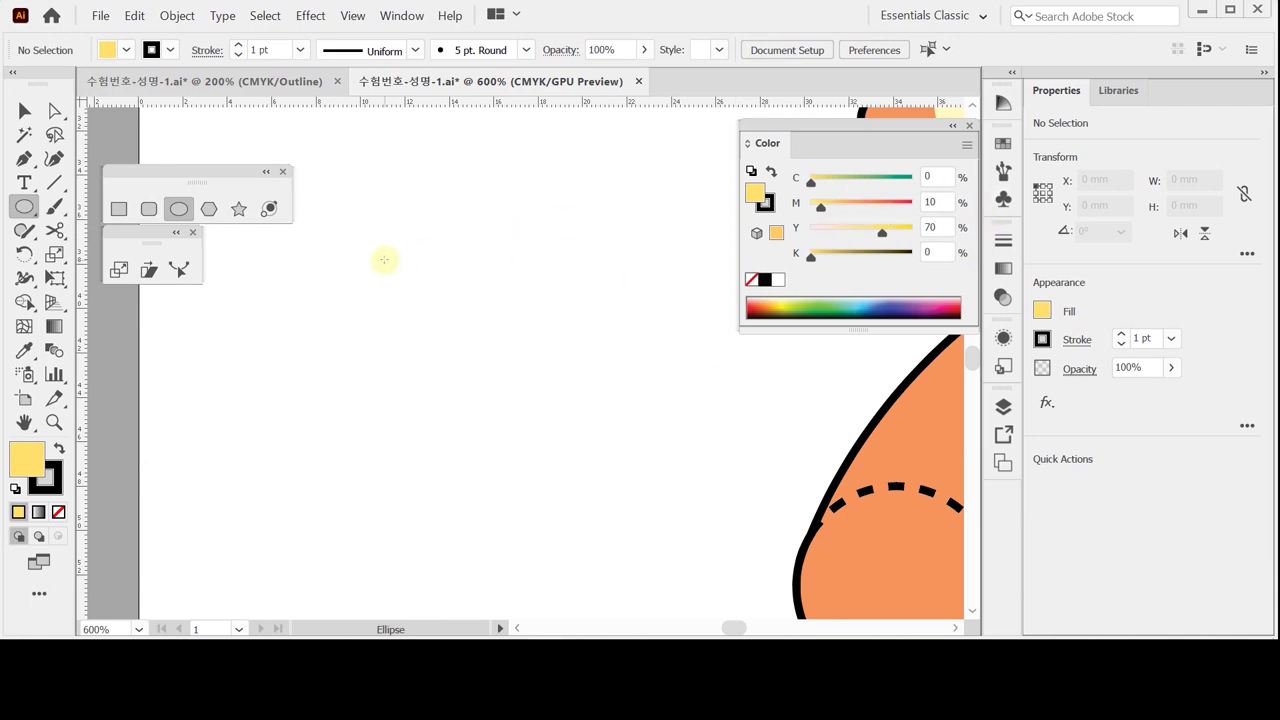
# Step: Create a yellow circle 10 mm wide and 10 mm high in the empty area beside the raccoon
pyautogui.click(384, 260)
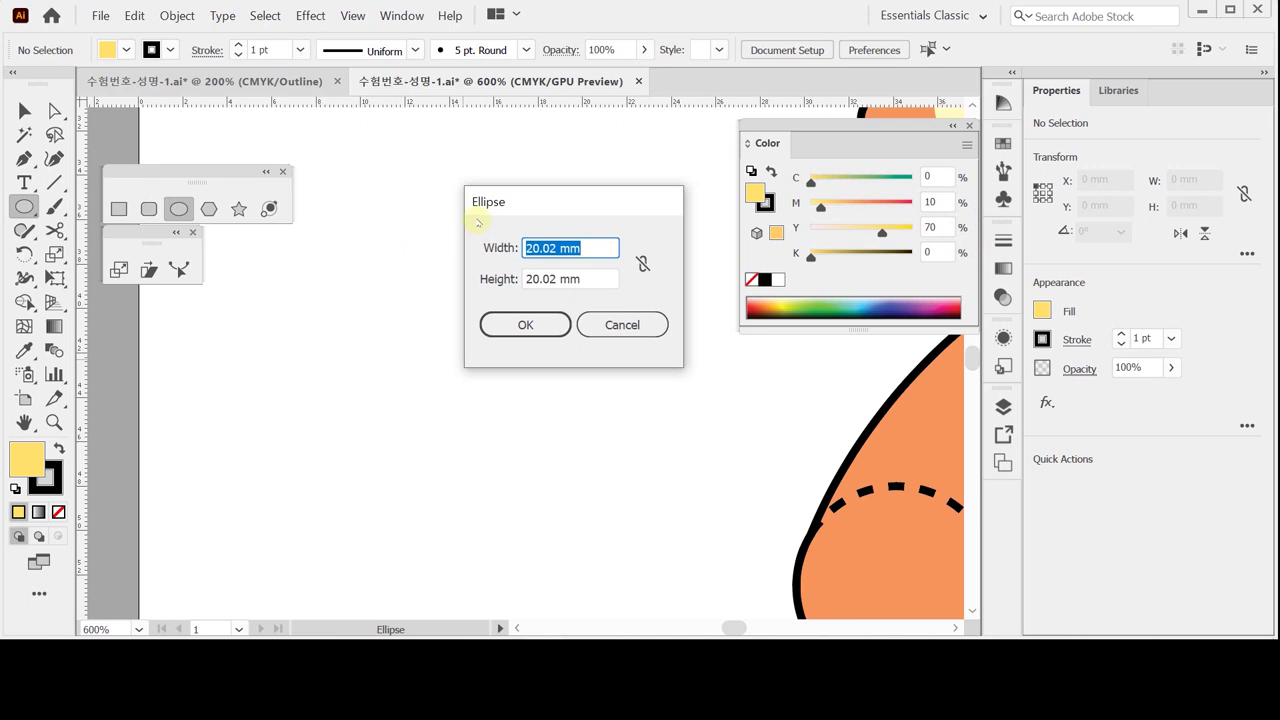
pyautogui.write('10')
pyautogui.press('Tab')
pyautogui.write('10')
pyautogui.press('Return')
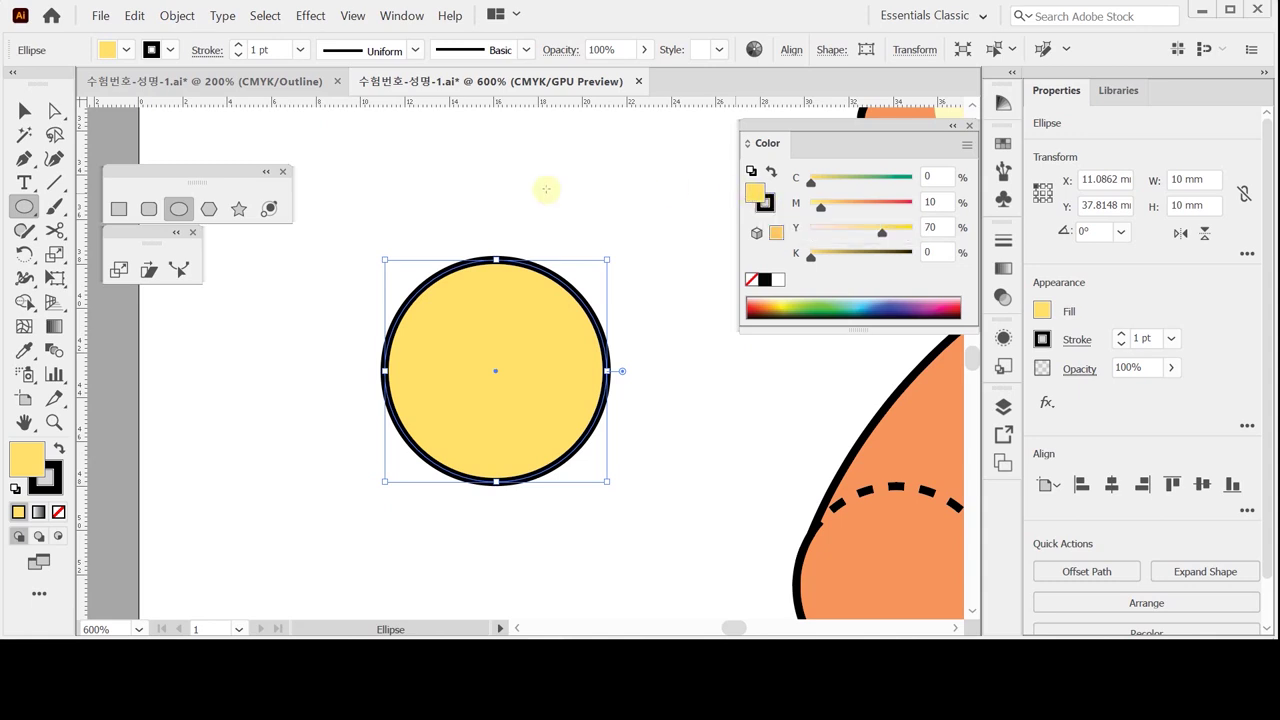
# Step: Make a non-uniformly scaled copy of the yellow circle at 90% horizontal and 30% vertical
pyautogui.click(55, 255)
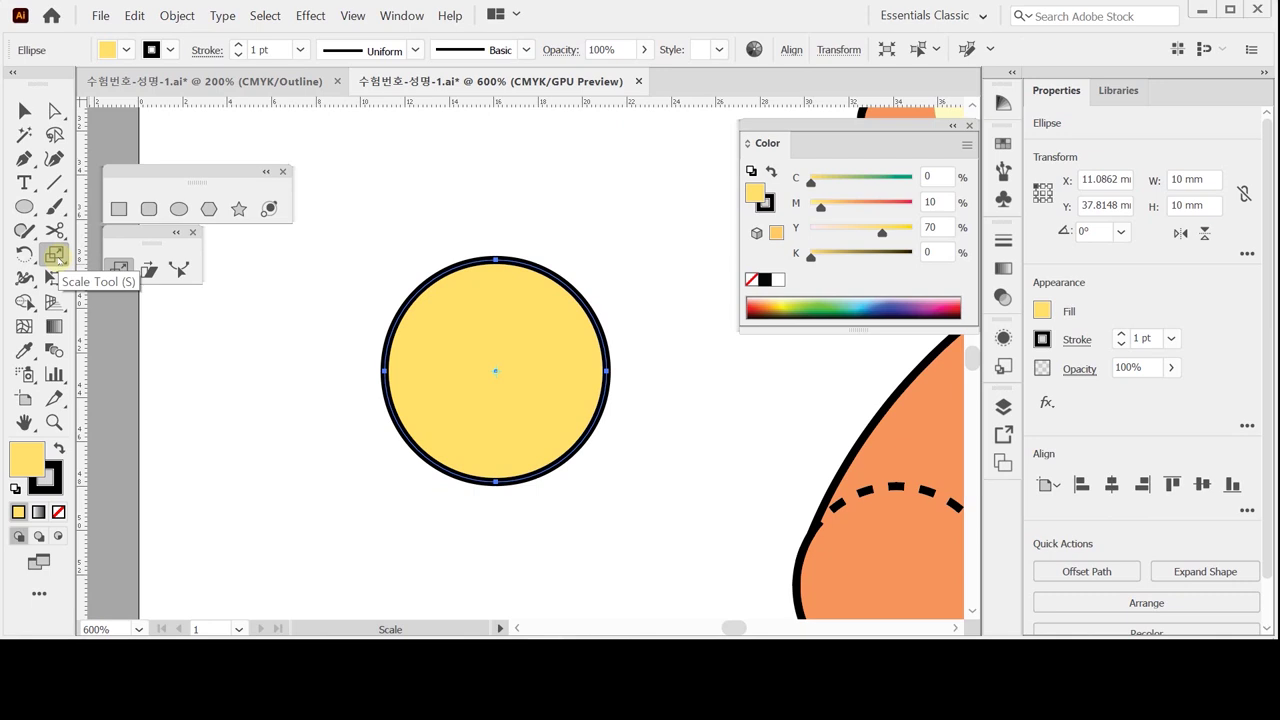
pyautogui.doubleClick(55, 255)
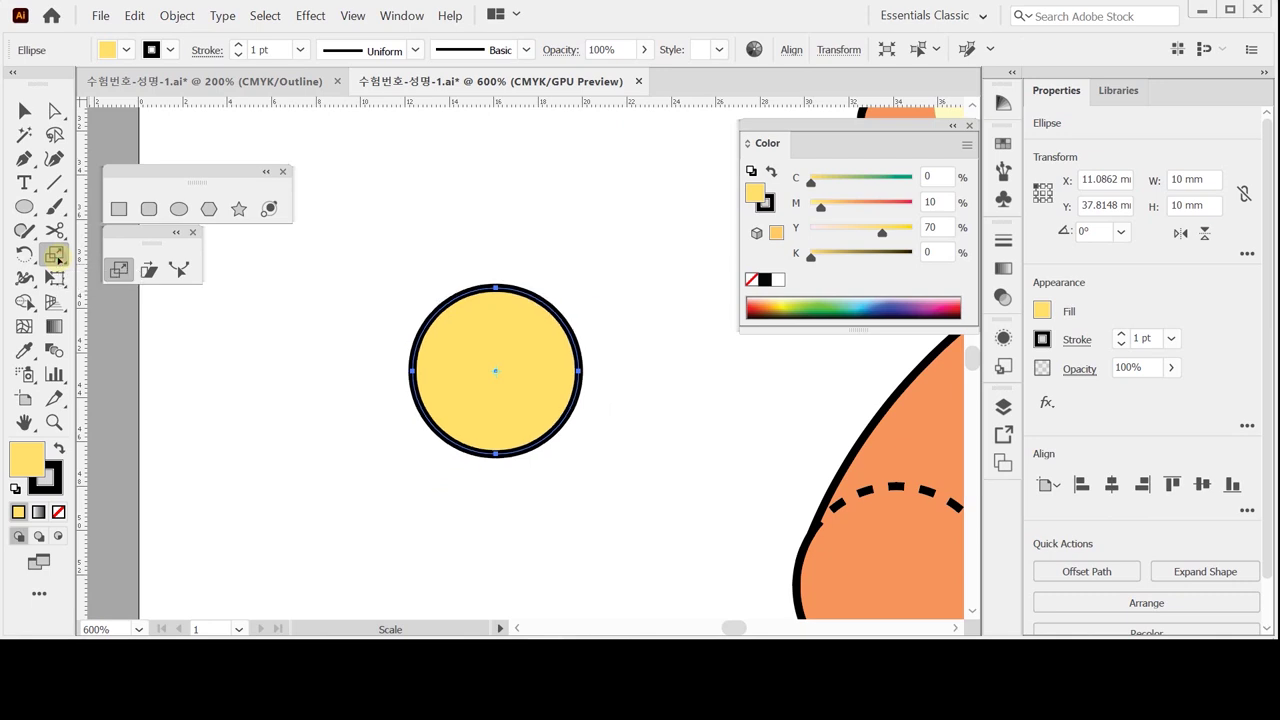
pyautogui.moveTo(677, 165); pyautogui.dragTo(683, 177)
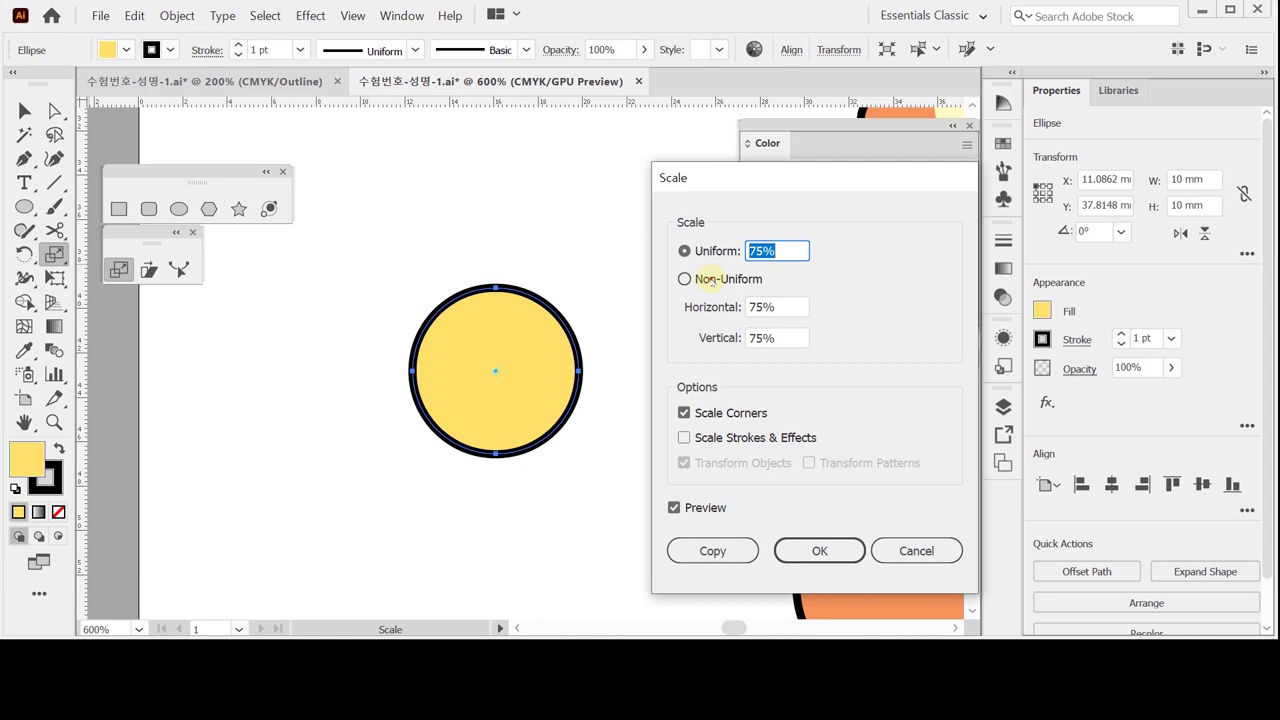
pyautogui.click(709, 281)
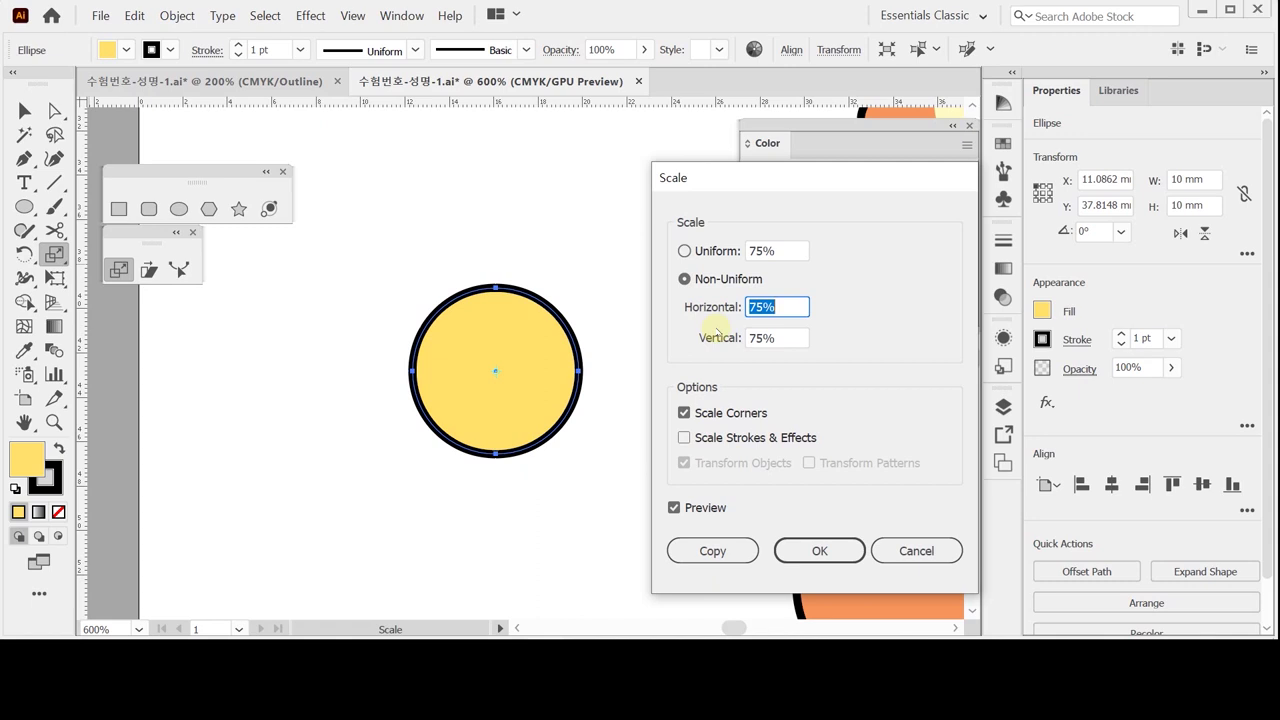
pyautogui.write('90')
pyautogui.press('Tab')
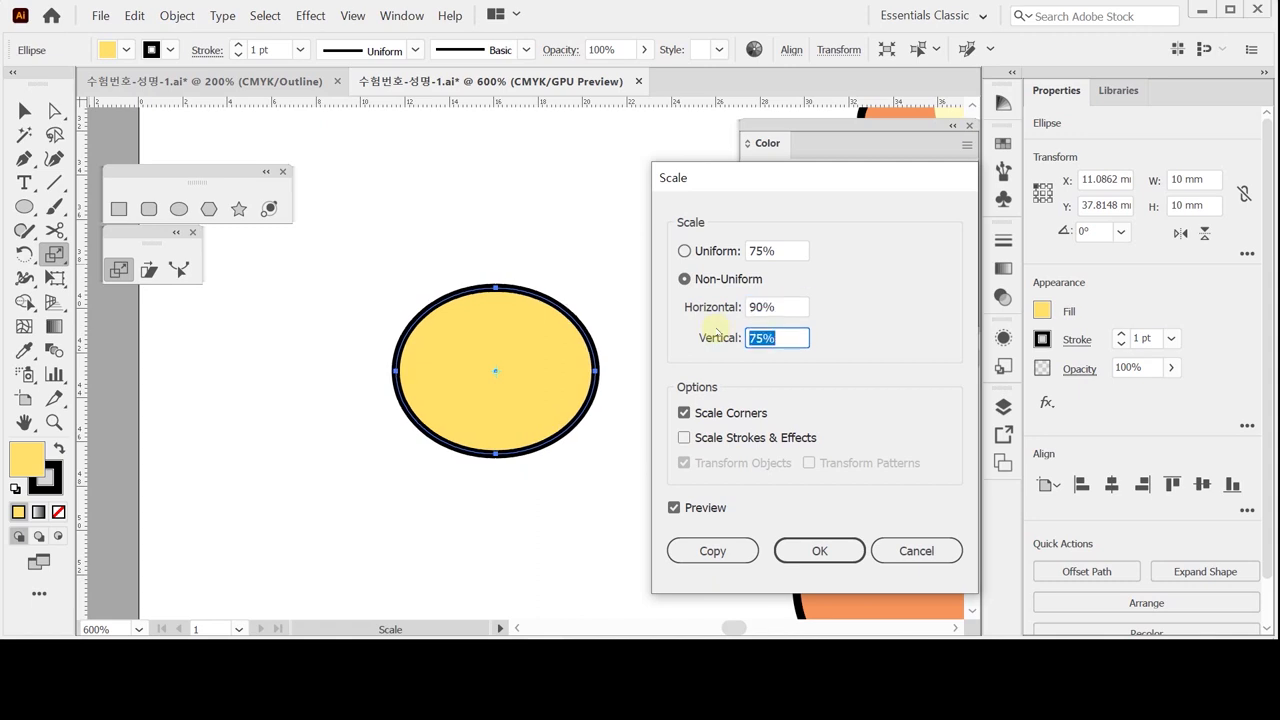
pyautogui.write('30')
pyautogui.press('Tab')
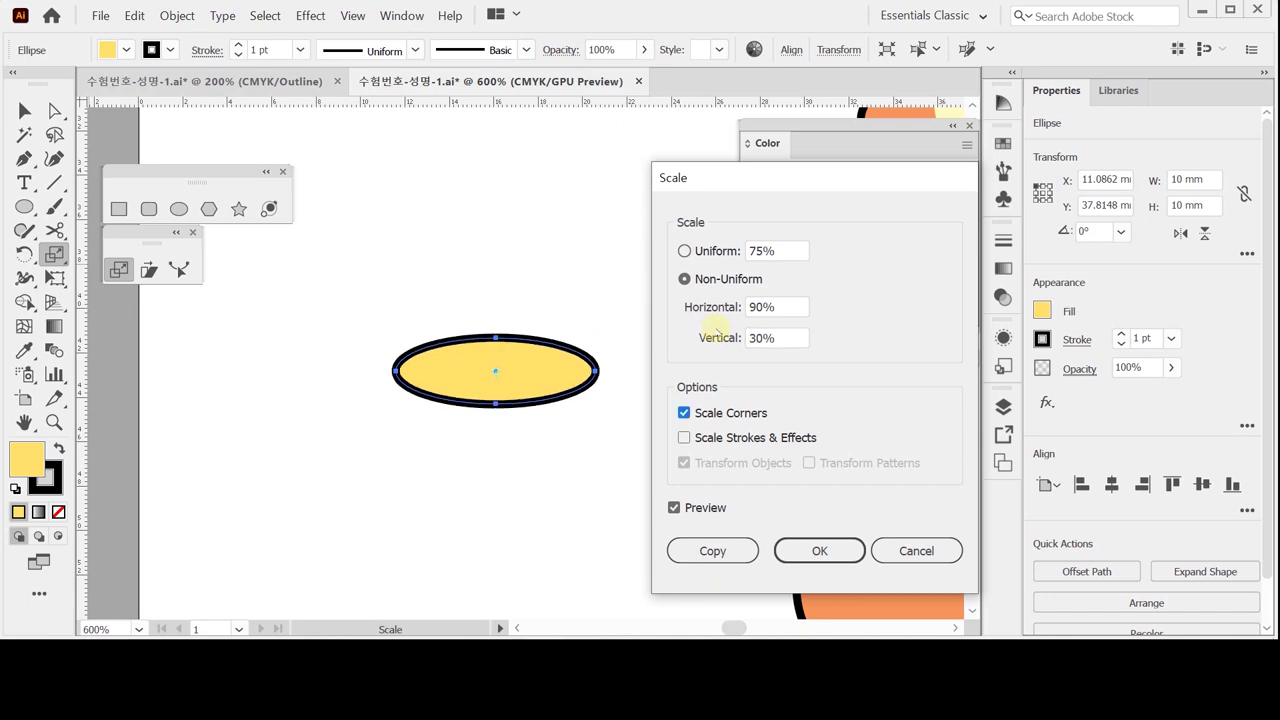
pyautogui.click(713, 551)
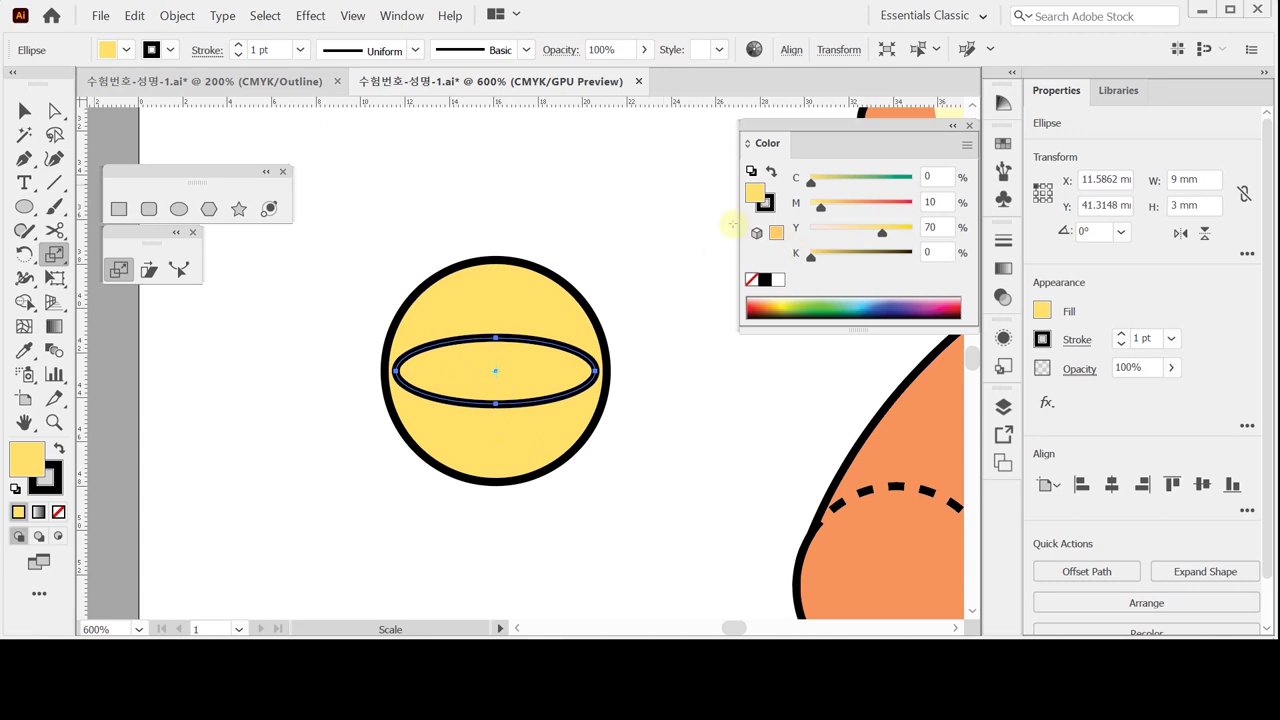
# Step: Remove the stroke from the flat ellipse and fill it with purple C60 M80 Y0 K0
pyautogui.click(764, 203)
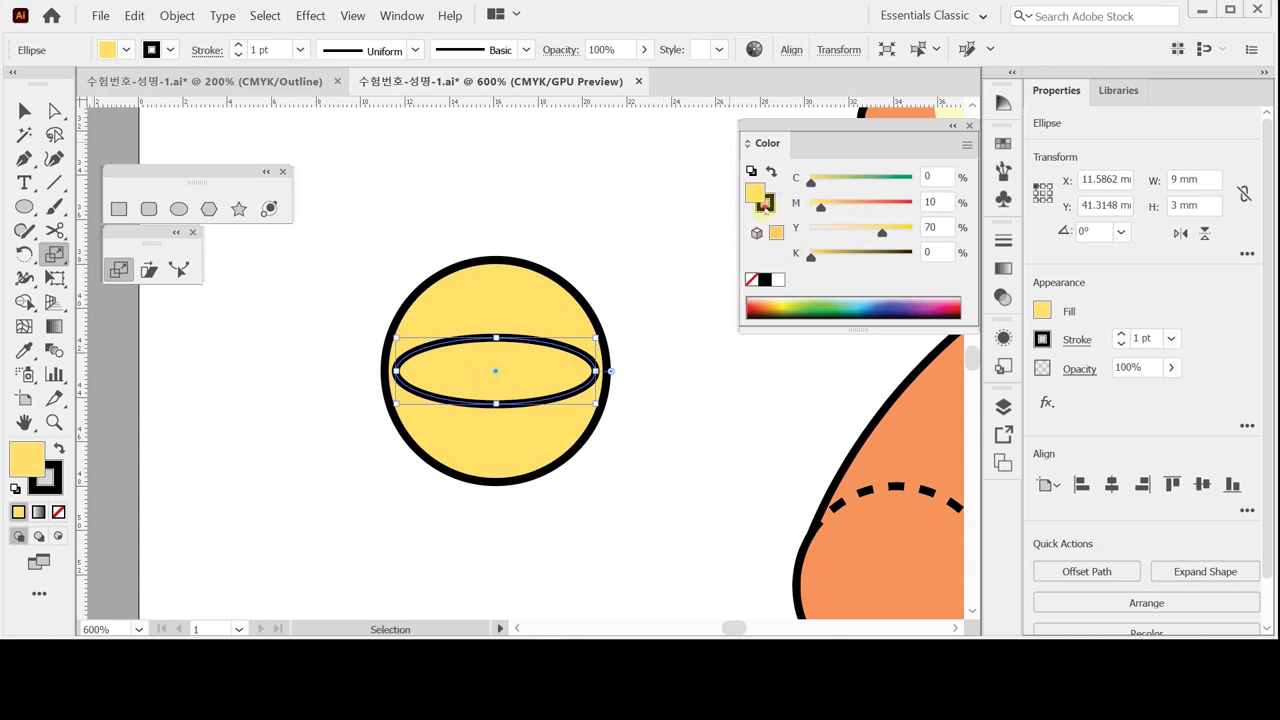
pyautogui.click(751, 280)
pyautogui.click(754, 190)
pyautogui.click(931, 204)
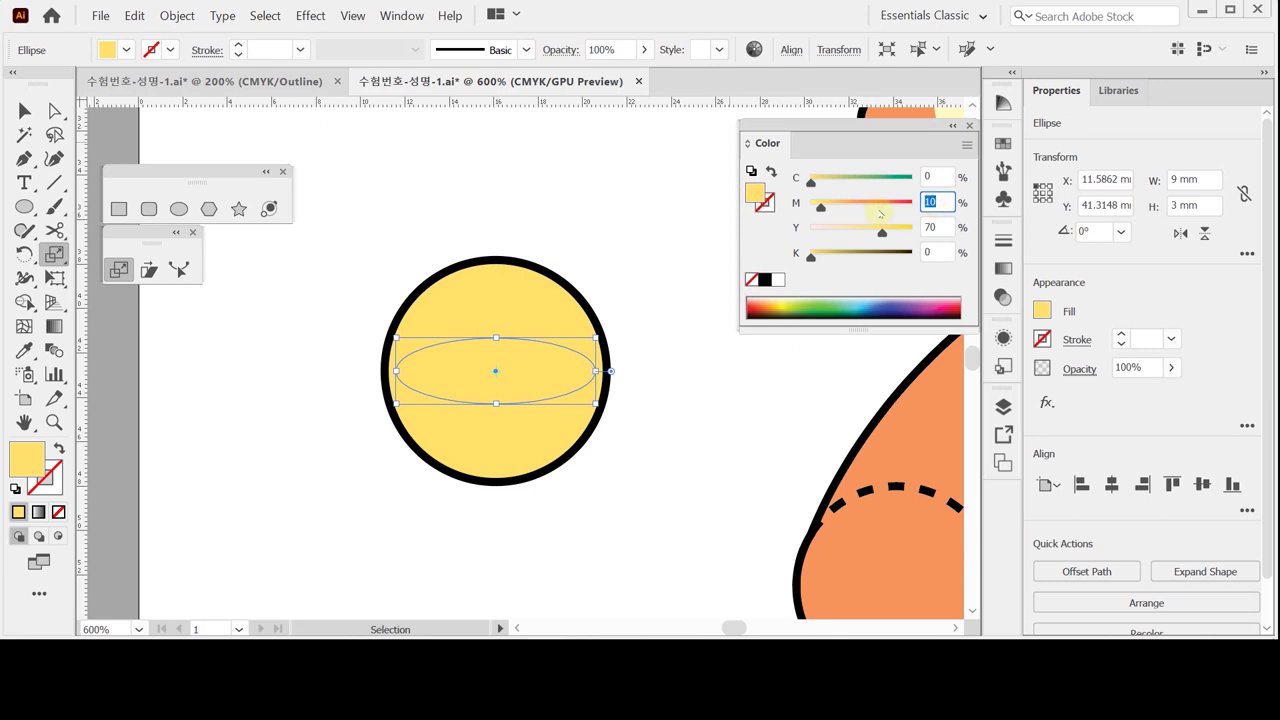
pyautogui.hotkey('shift', 'Tab')
pyautogui.write('60')
pyautogui.press('Tab')
pyautogui.write('80')
pyautogui.press('Tab')
pyautogui.write('0')
pyautogui.click(880, 212)
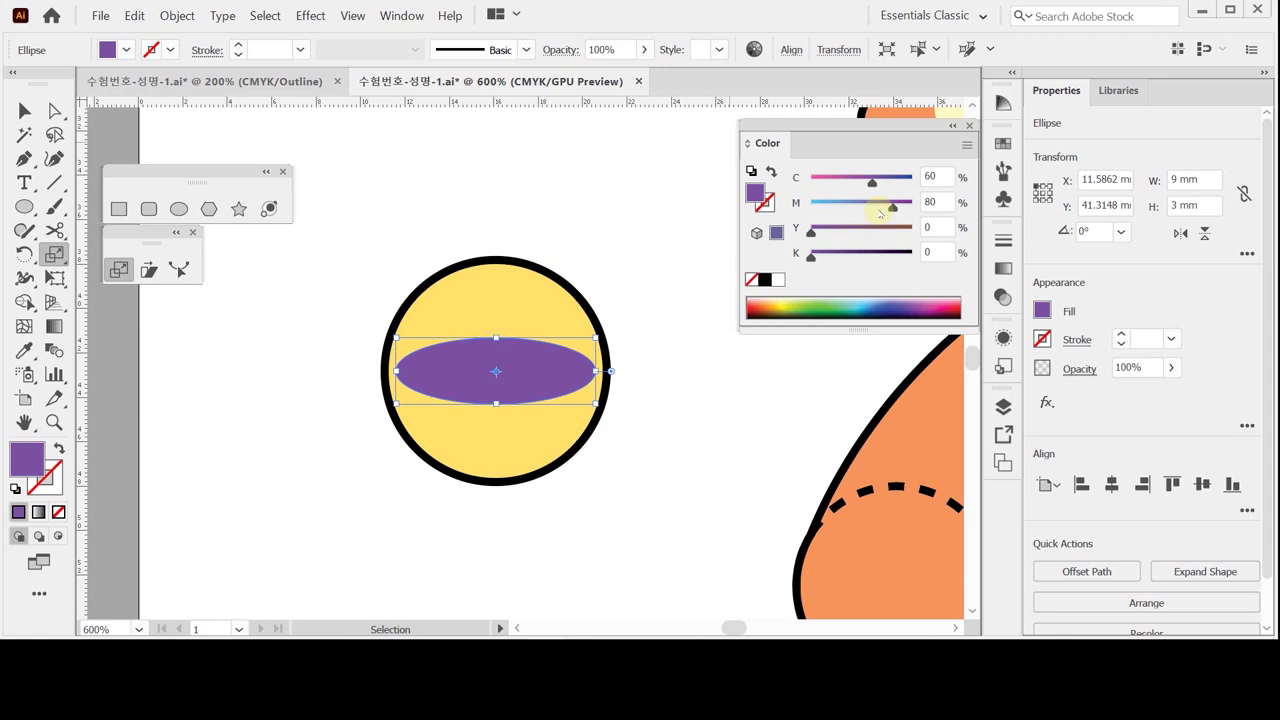
pyautogui.press('s')
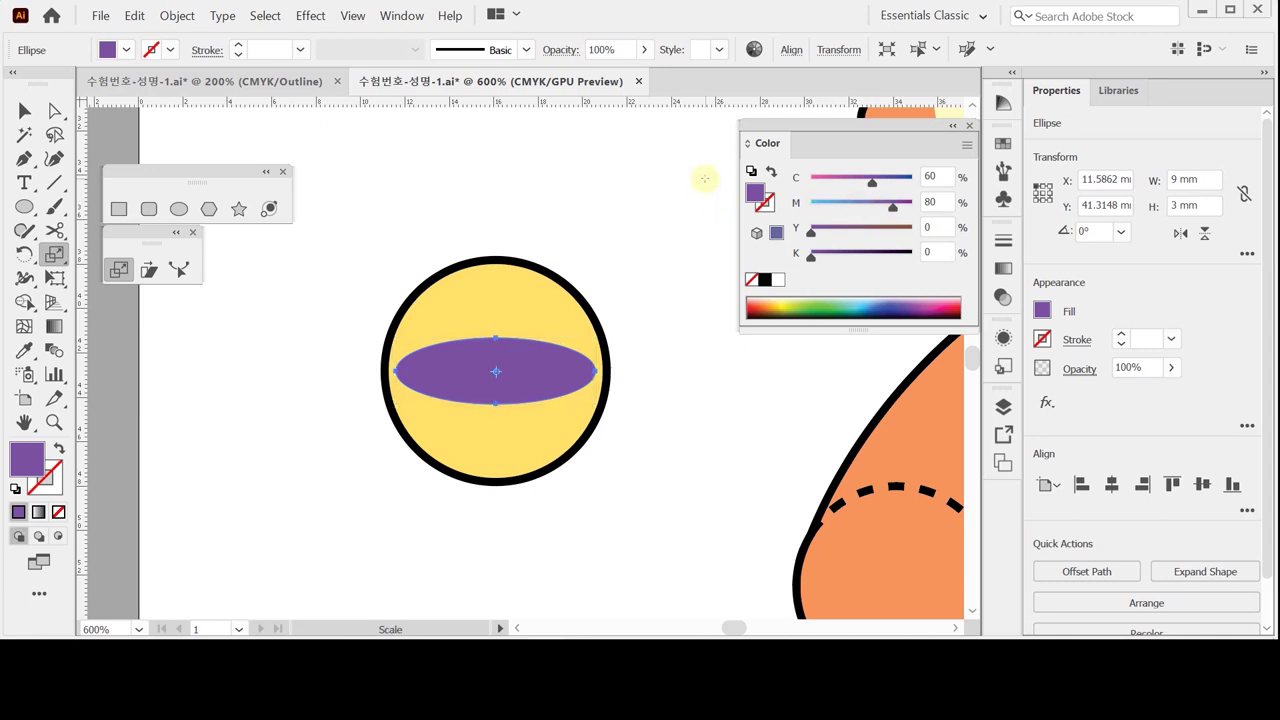
# Step: Move the purple ellipse straight down about 1.6 mm inside the yellow circle and save the document
pyautogui.press('Down')
pyautogui.press('Down')
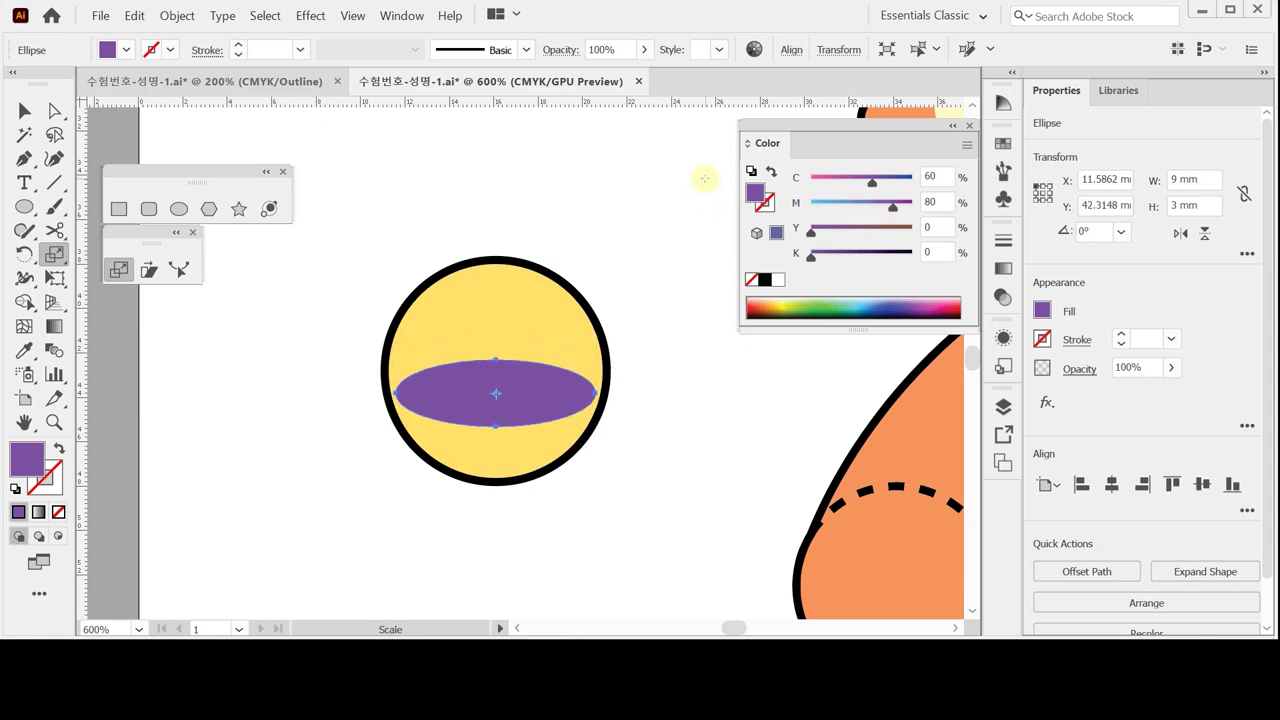
pyautogui.press('Down')
pyautogui.press('Down')
pyautogui.press('Down')
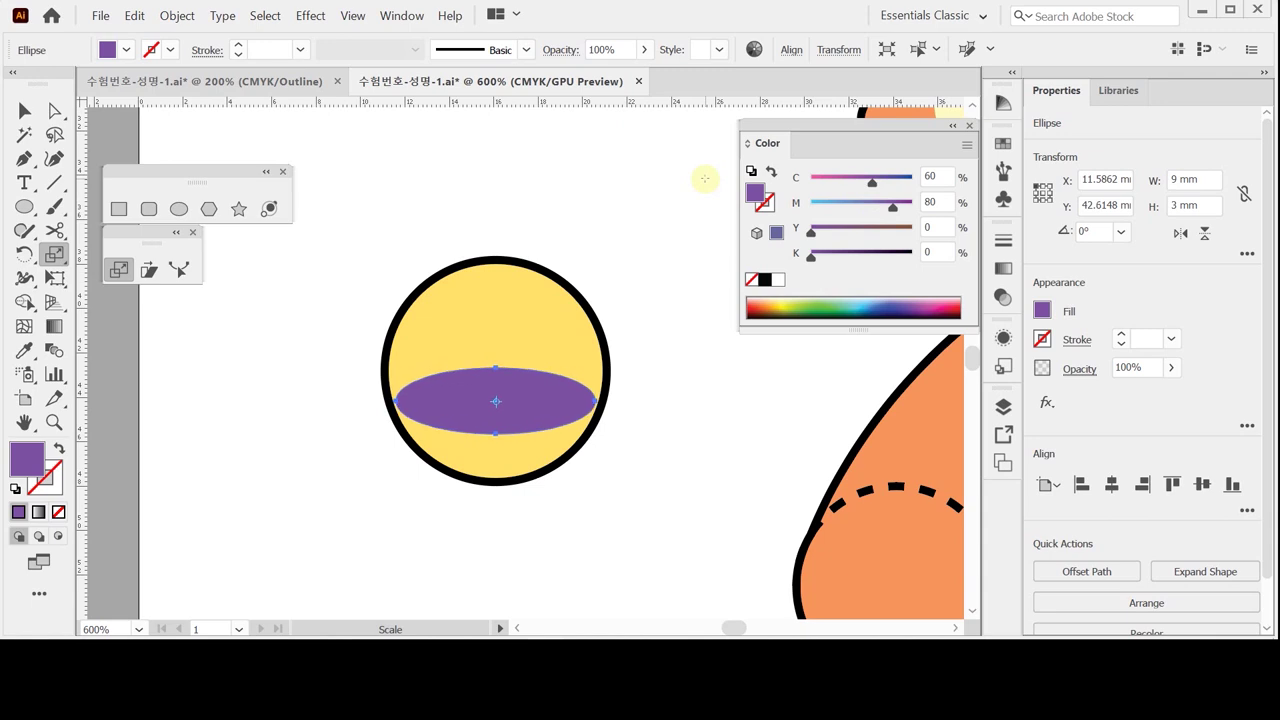
pyautogui.press('Down')
pyautogui.press('Down')
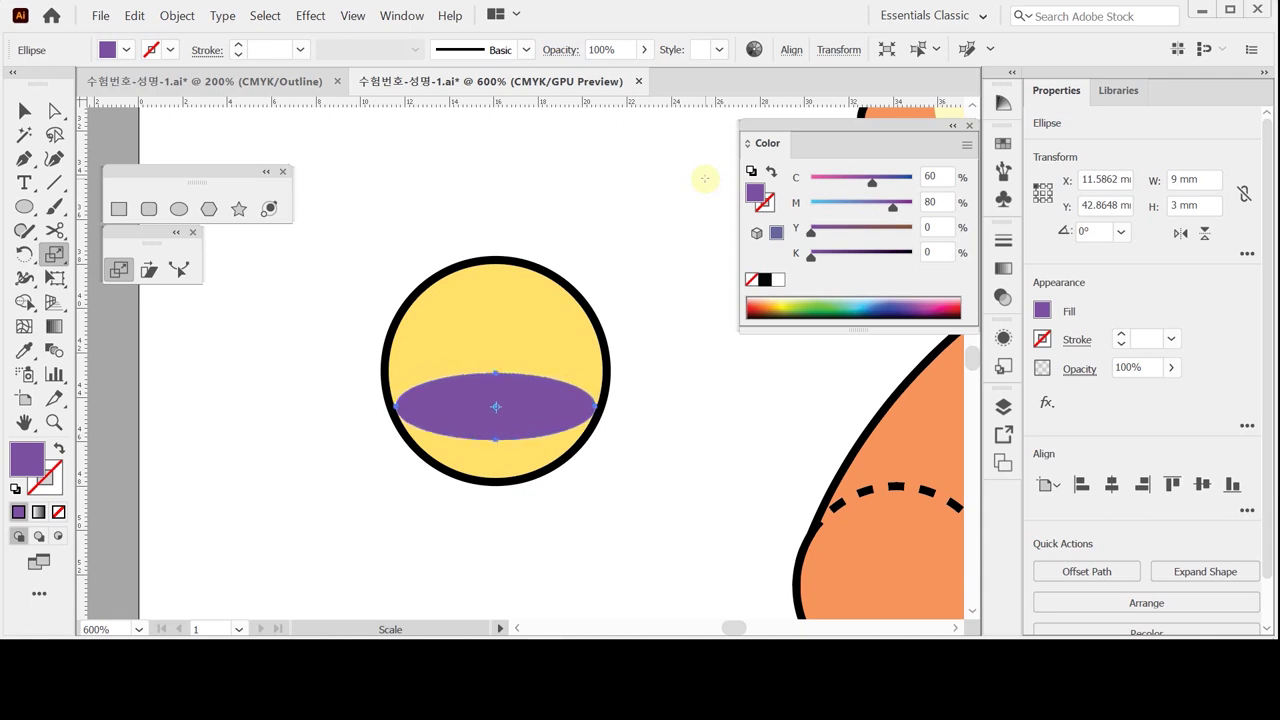
pyautogui.press('Up')
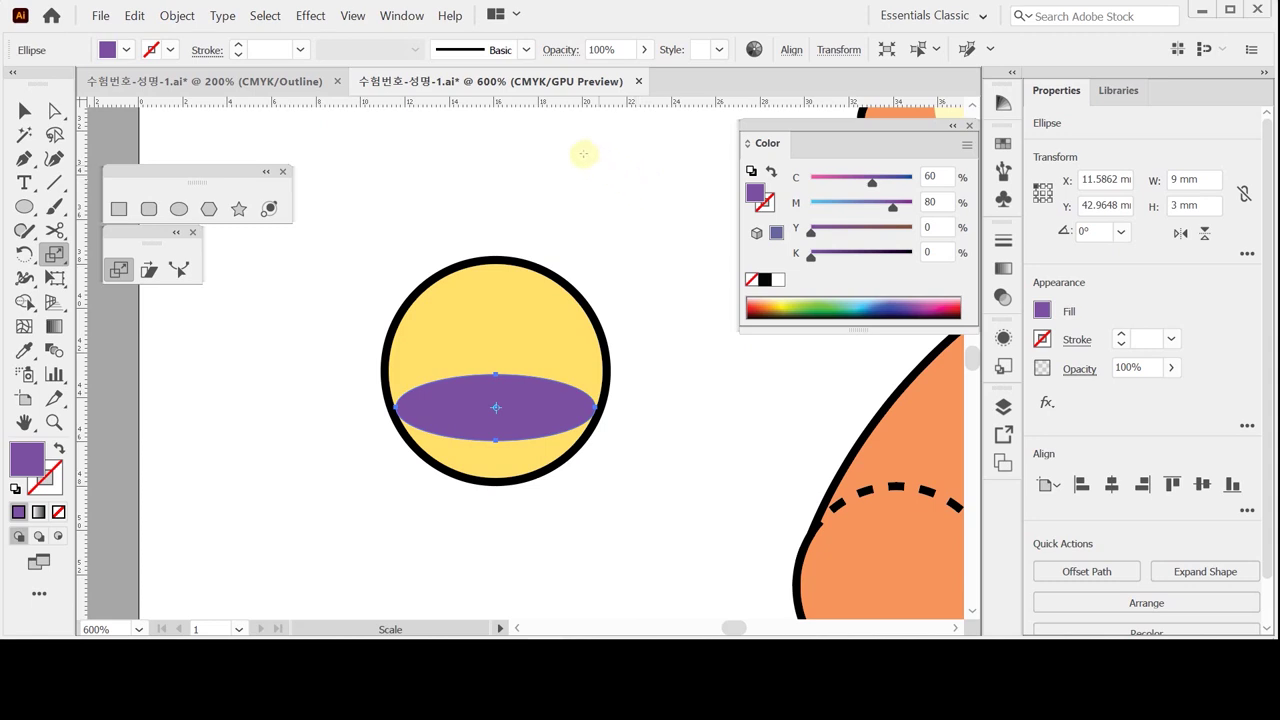
pyautogui.press('v')
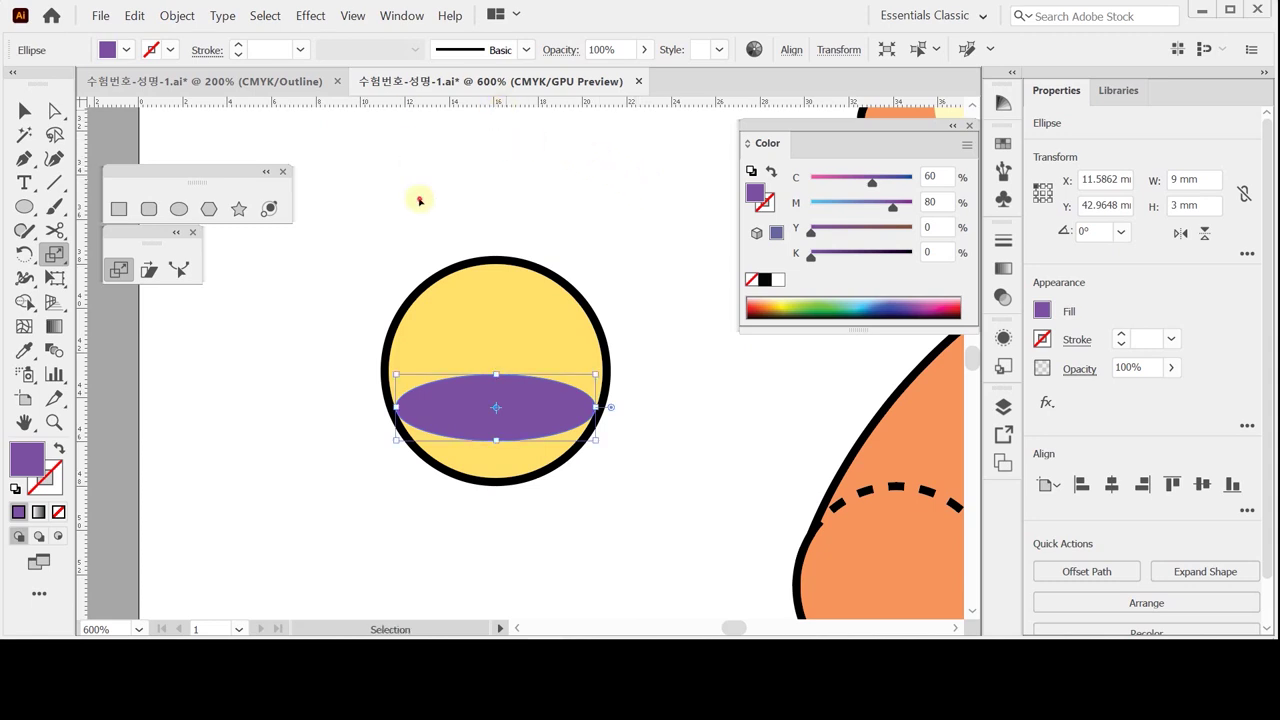
pyautogui.hotkey('ctrl', 's')
pyautogui.click(310, 276)
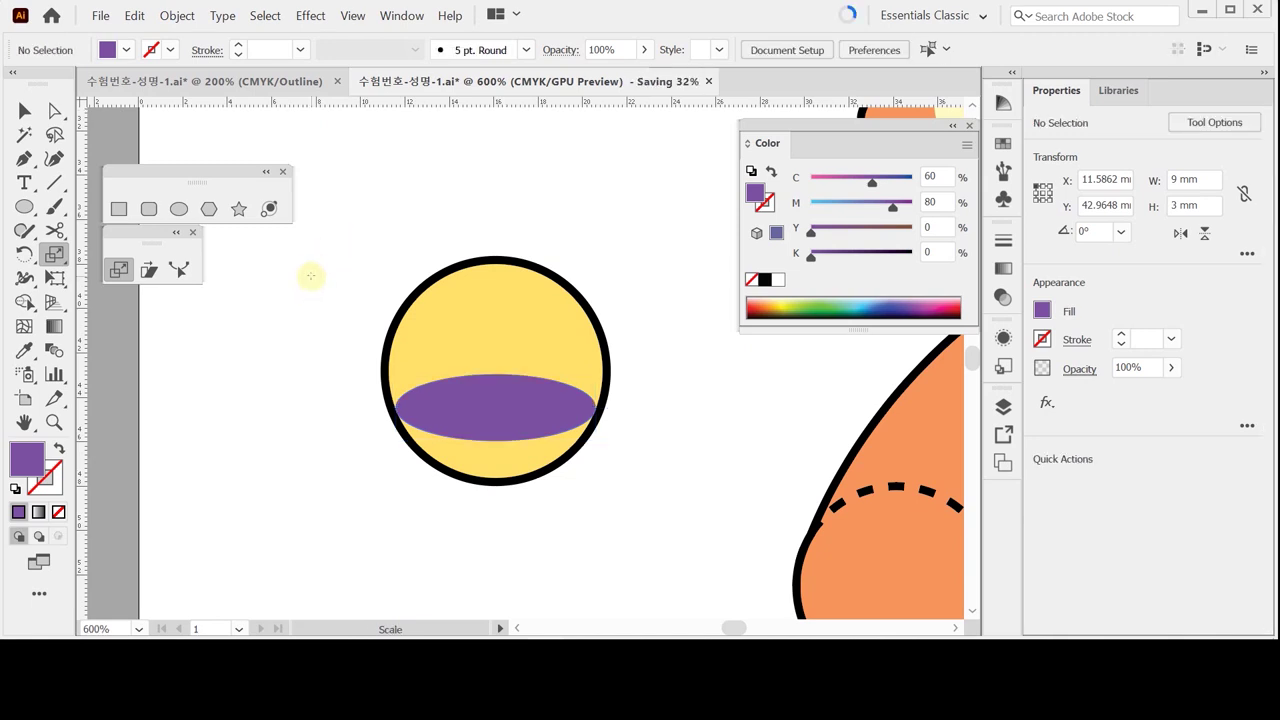
pyautogui.press('s')
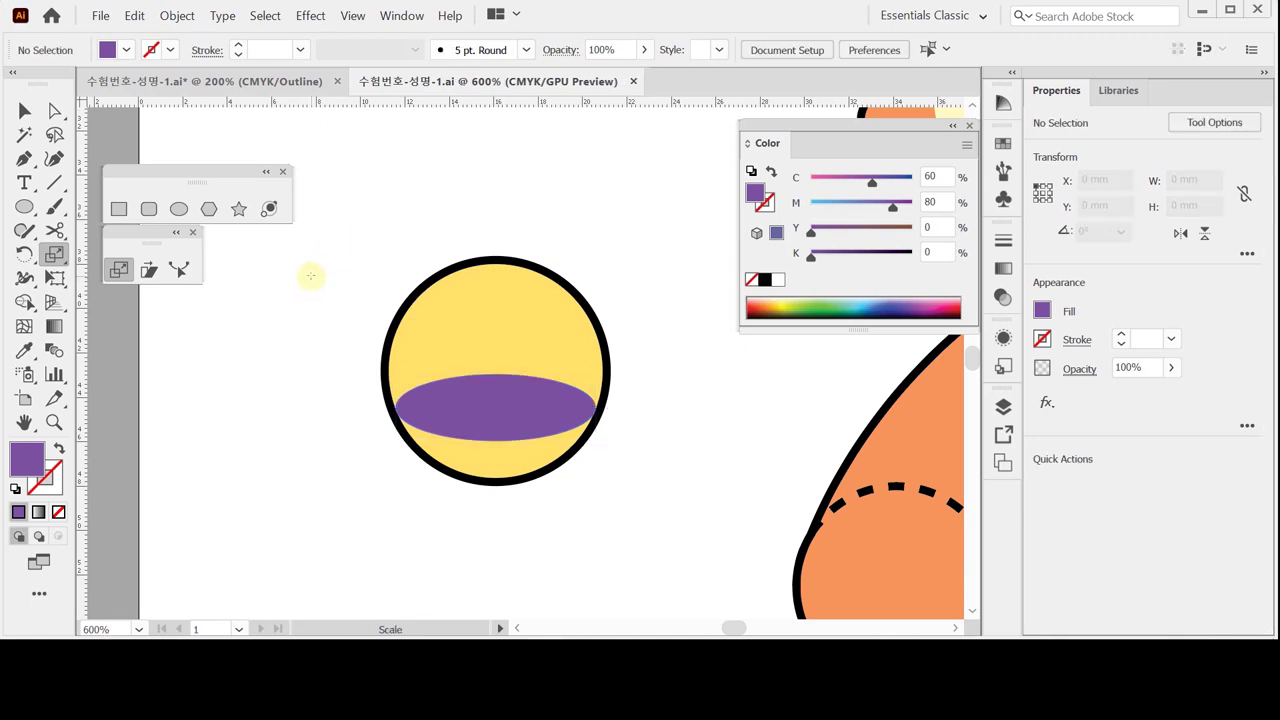
# Step: Draw a white five-pointed star about 1.6 mm wide near the purple ellipse's left end and shift it slightly down
pyautogui.click(238, 209)
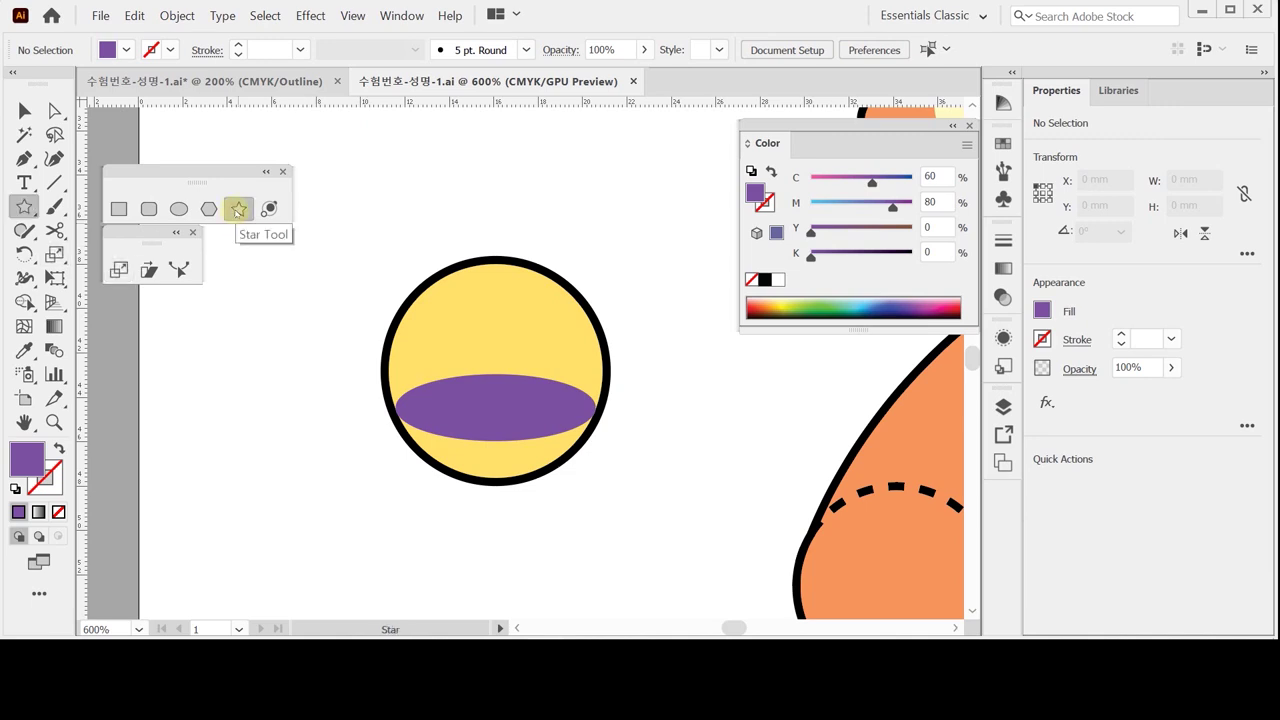
pyautogui.click(774, 281)
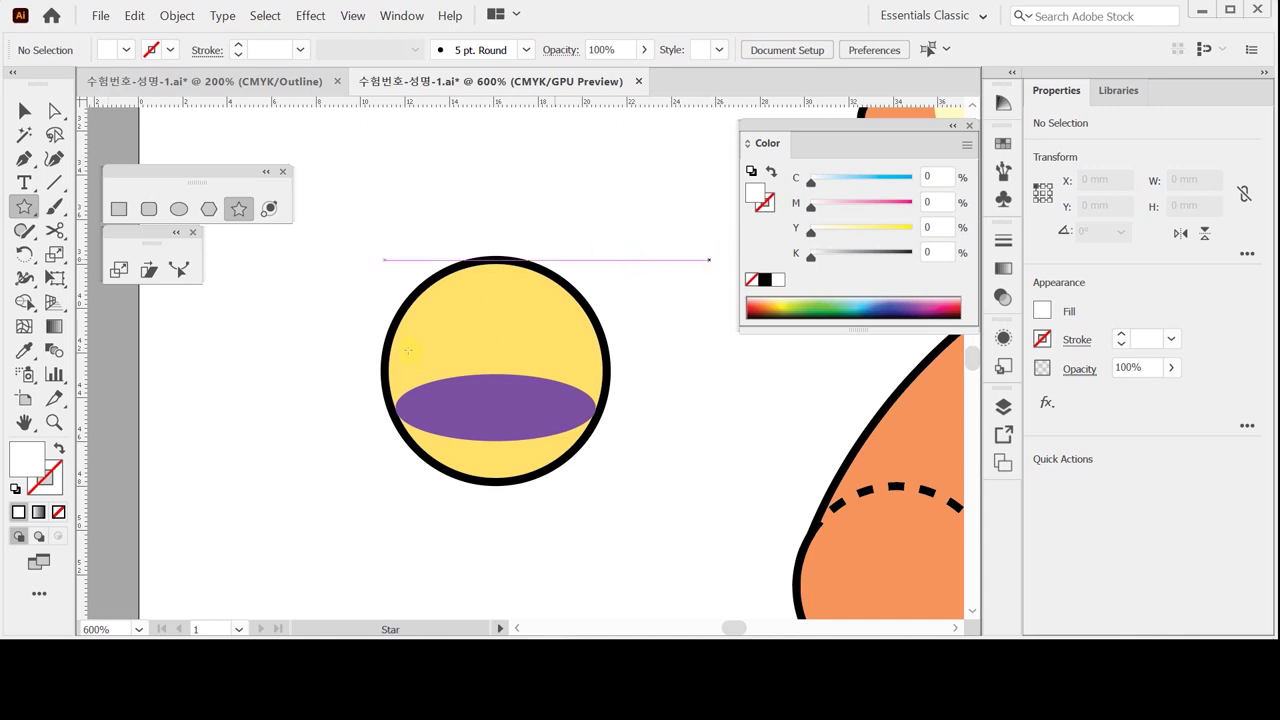
pyautogui.moveTo(435, 400); pyautogui.dragTo(440, 418)
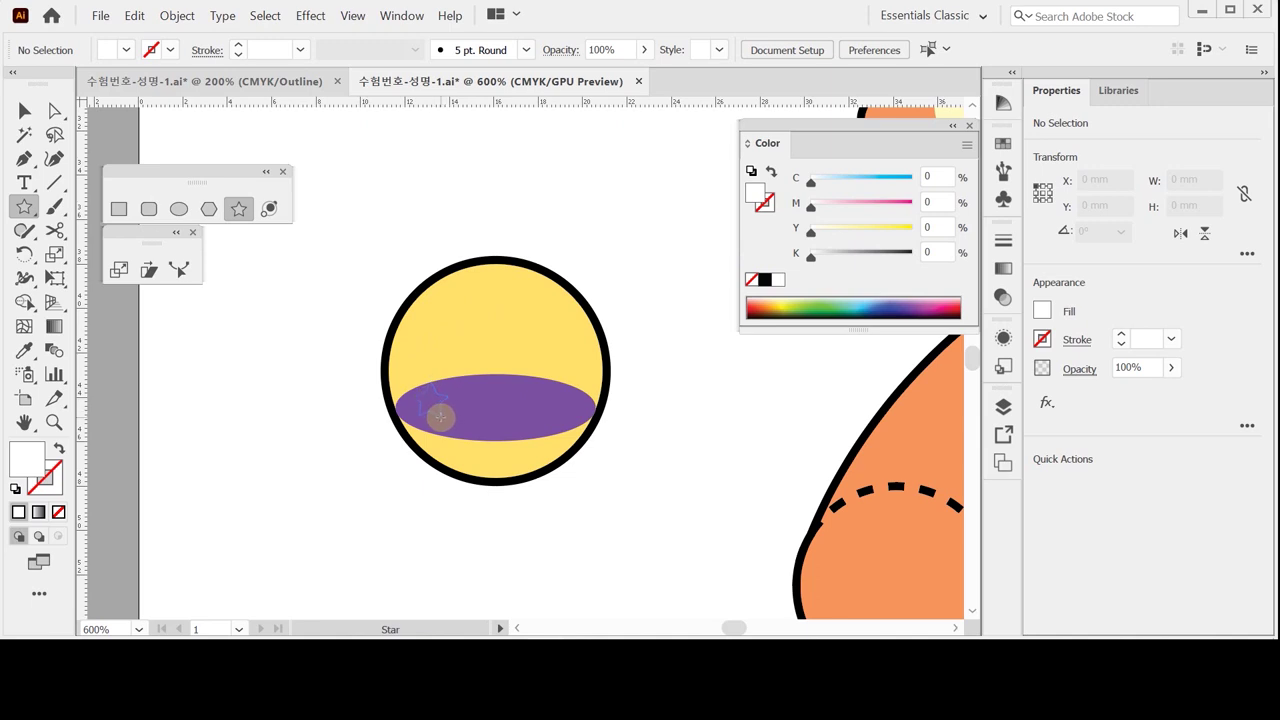
pyautogui.moveTo(440, 417)
pyautogui.mouseDown()
pyautogui.moveTo(421, 420)
pyautogui.moveTo(466, 402)
pyautogui.moveTo(428, 418)
pyautogui.moveTo(460, 397)
pyautogui.moveTo(440, 413)
pyautogui.mouseUp()
pyautogui.moveTo(442, 413); pyautogui.dragTo(442, 414)
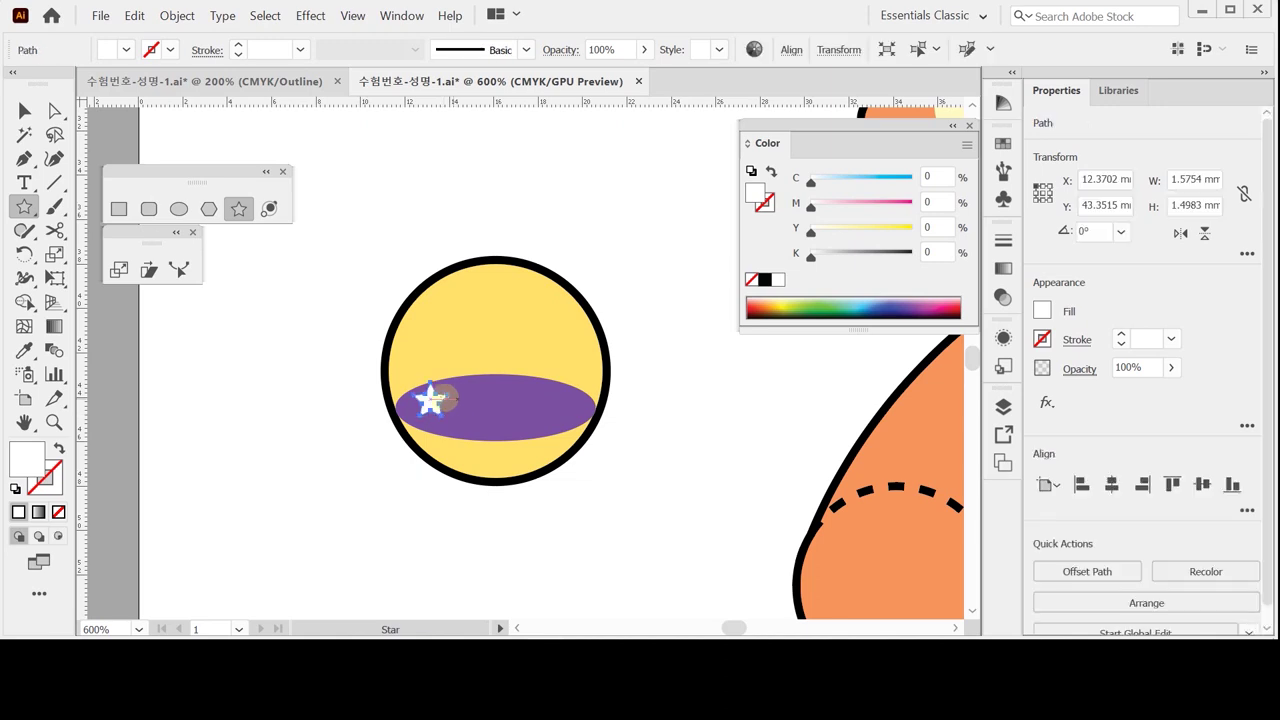
pyautogui.hotkey('ctrl', '=')
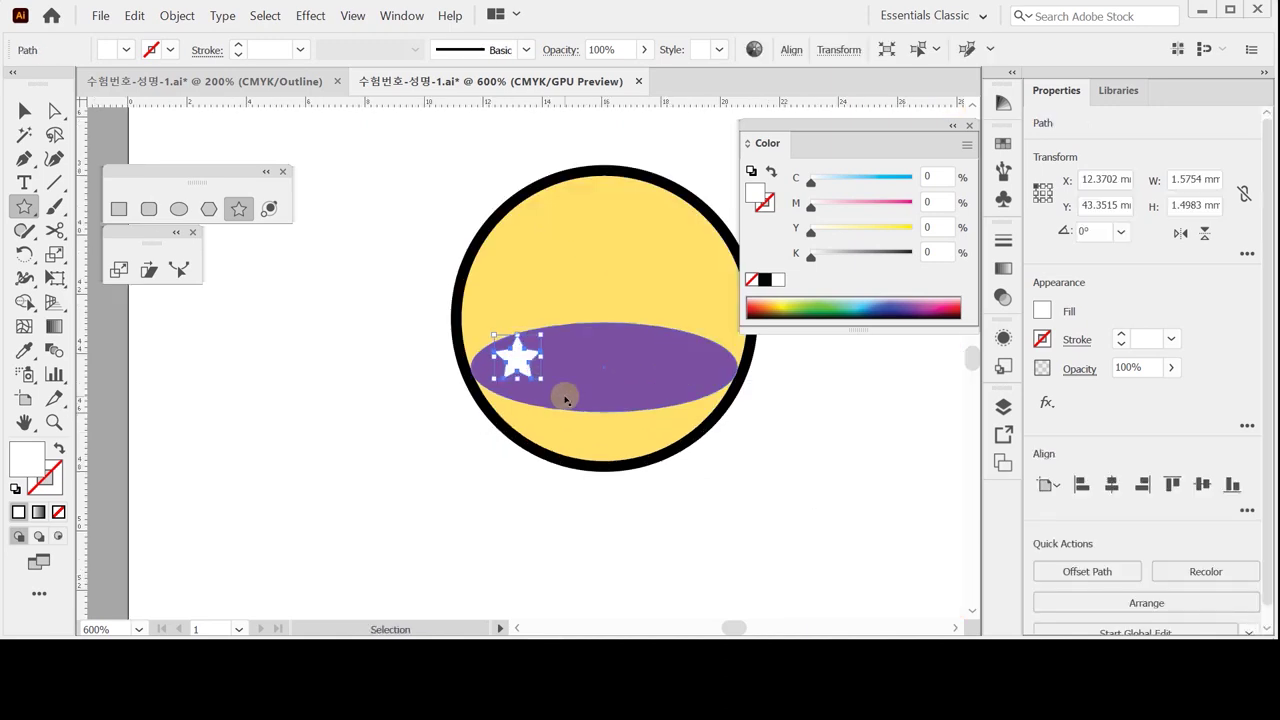
pyautogui.moveTo(528, 398); pyautogui.dragTo(345, 427)
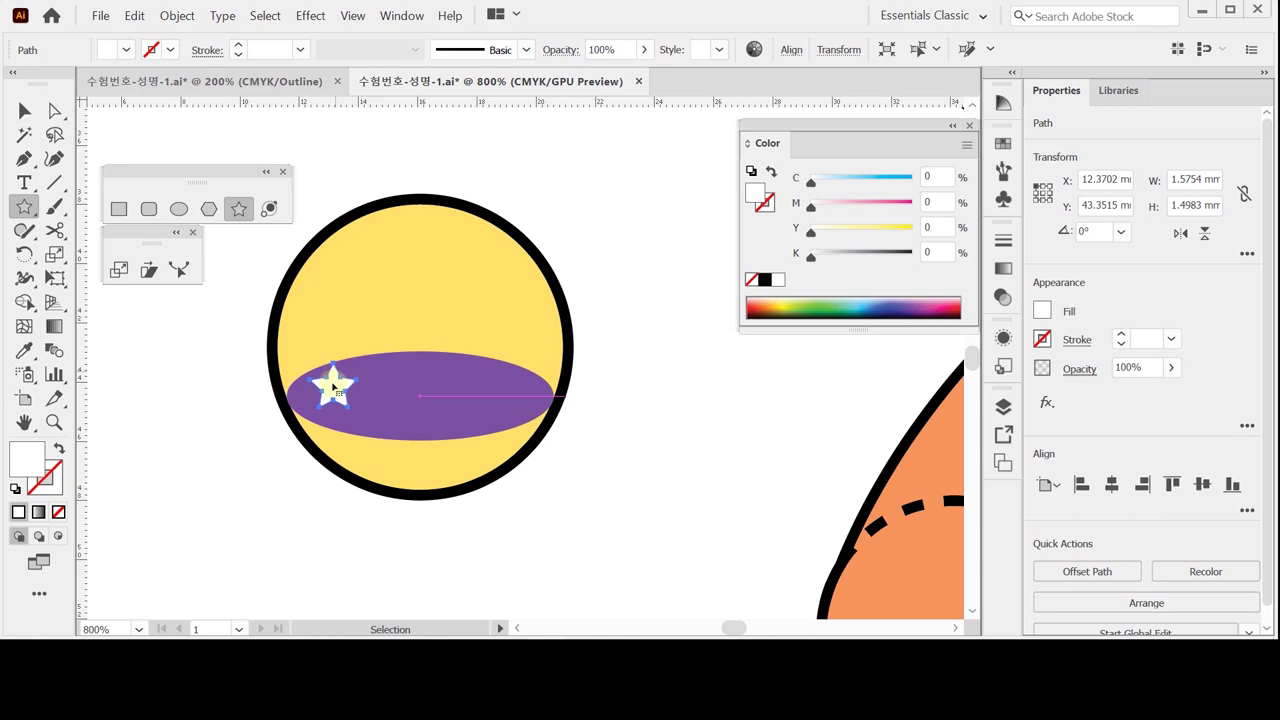
pyautogui.keyDown('ctrl'); pyautogui.click(217, 434); pyautogui.keyUp('ctrl')
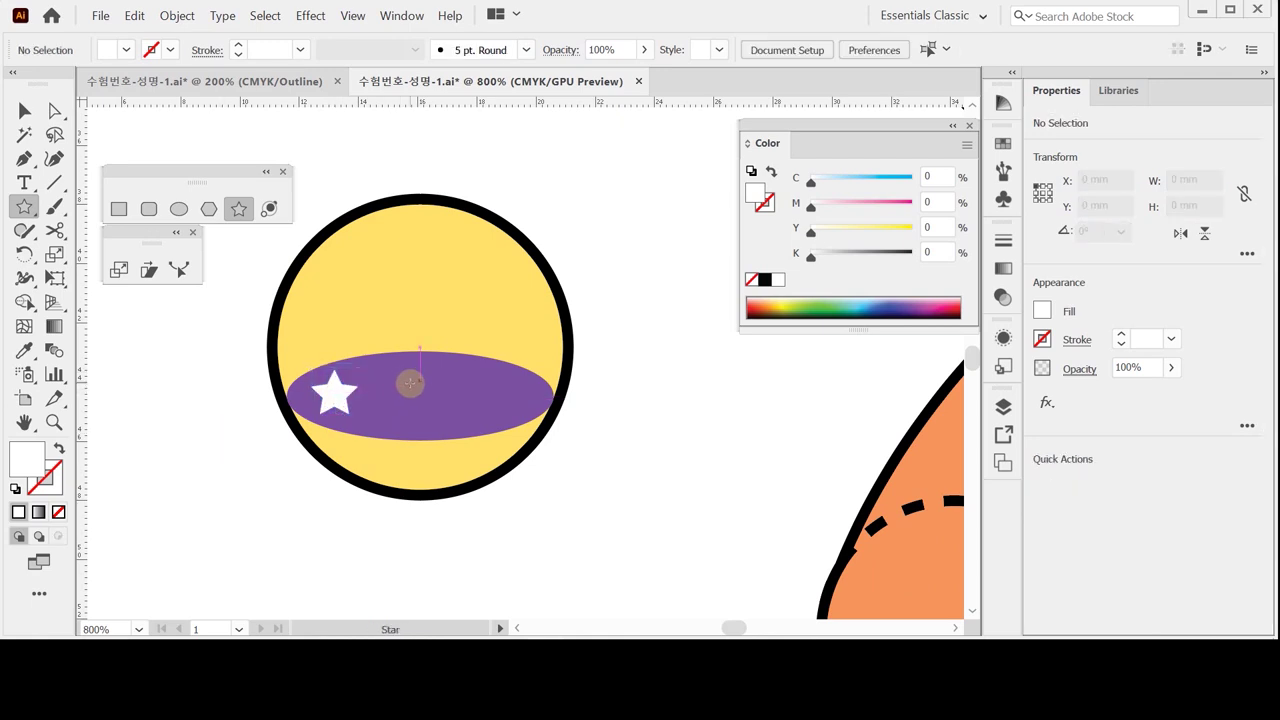
# Step: Draw a larger white star about 2.4 mm wide mid-ellipse and align its horizontal center with the ellipse and yellow circle
pyautogui.moveTo(403, 369); pyautogui.dragTo(420, 405)
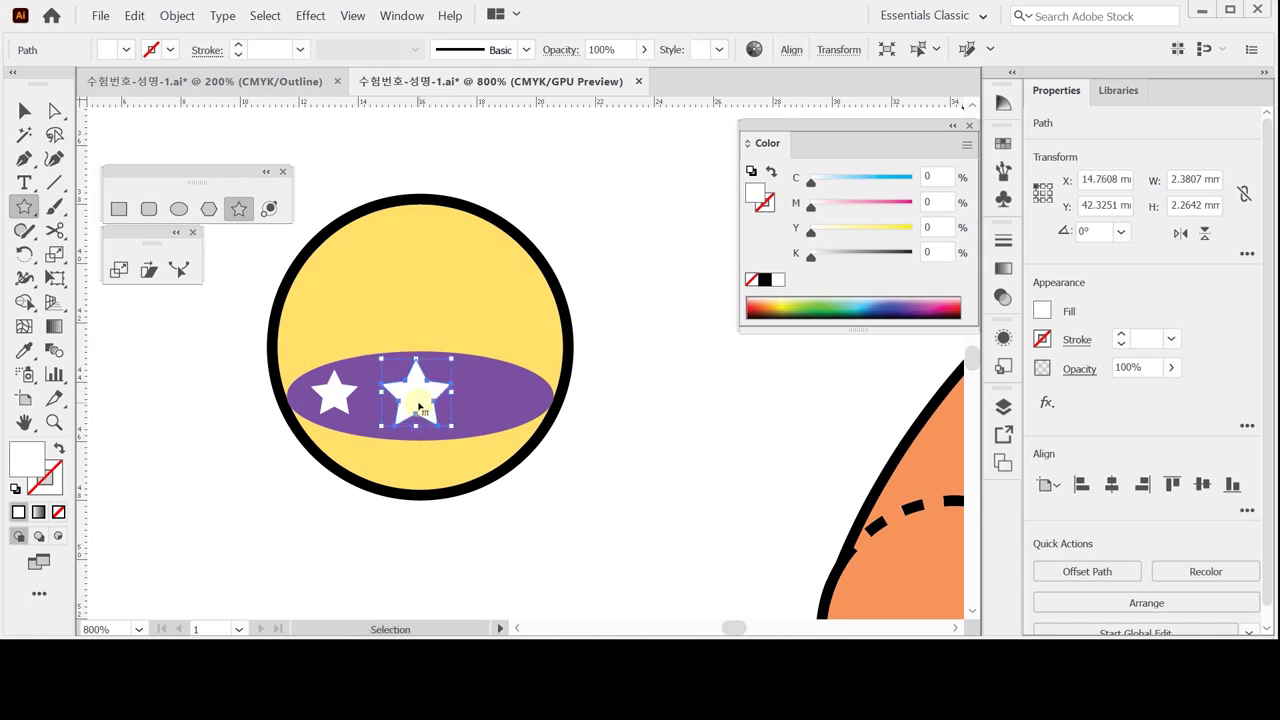
pyautogui.keyDown('shift'); pyautogui.click(437, 471); pyautogui.keyUp('shift')
pyautogui.click(1112, 485)
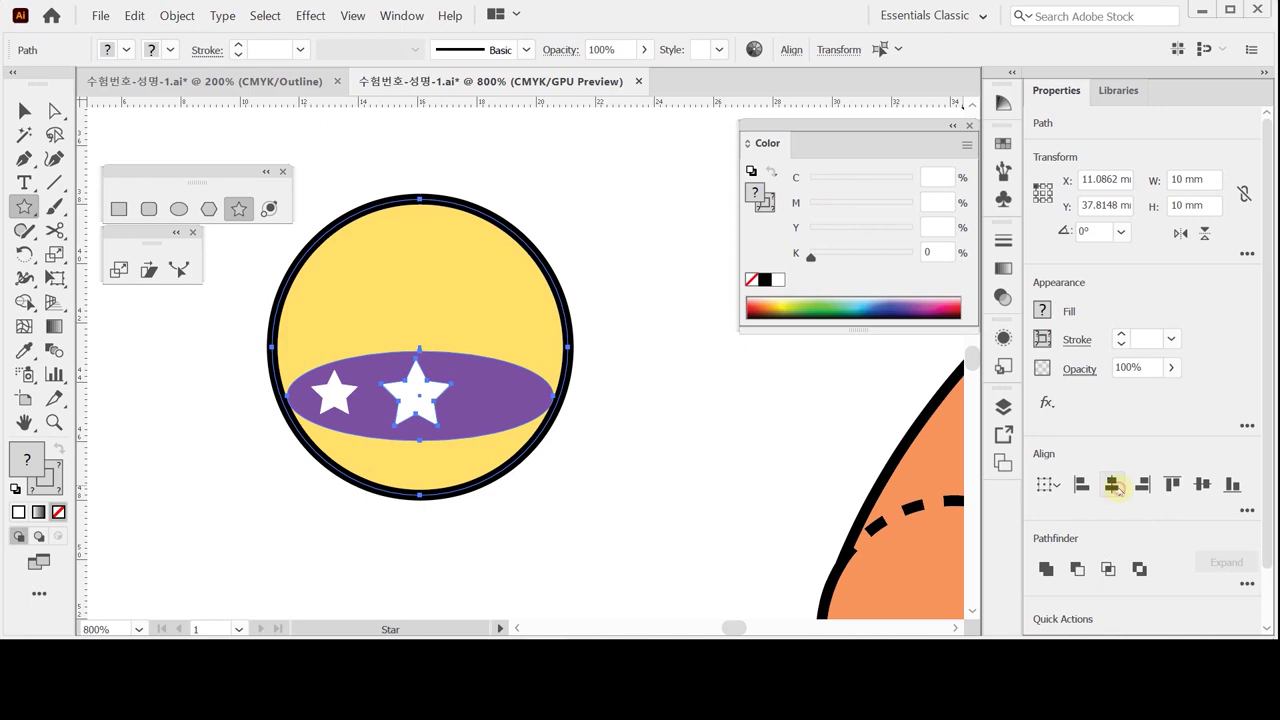
pyautogui.keyDown('ctrl'); pyautogui.click(620, 385); pyautogui.keyUp('ctrl')
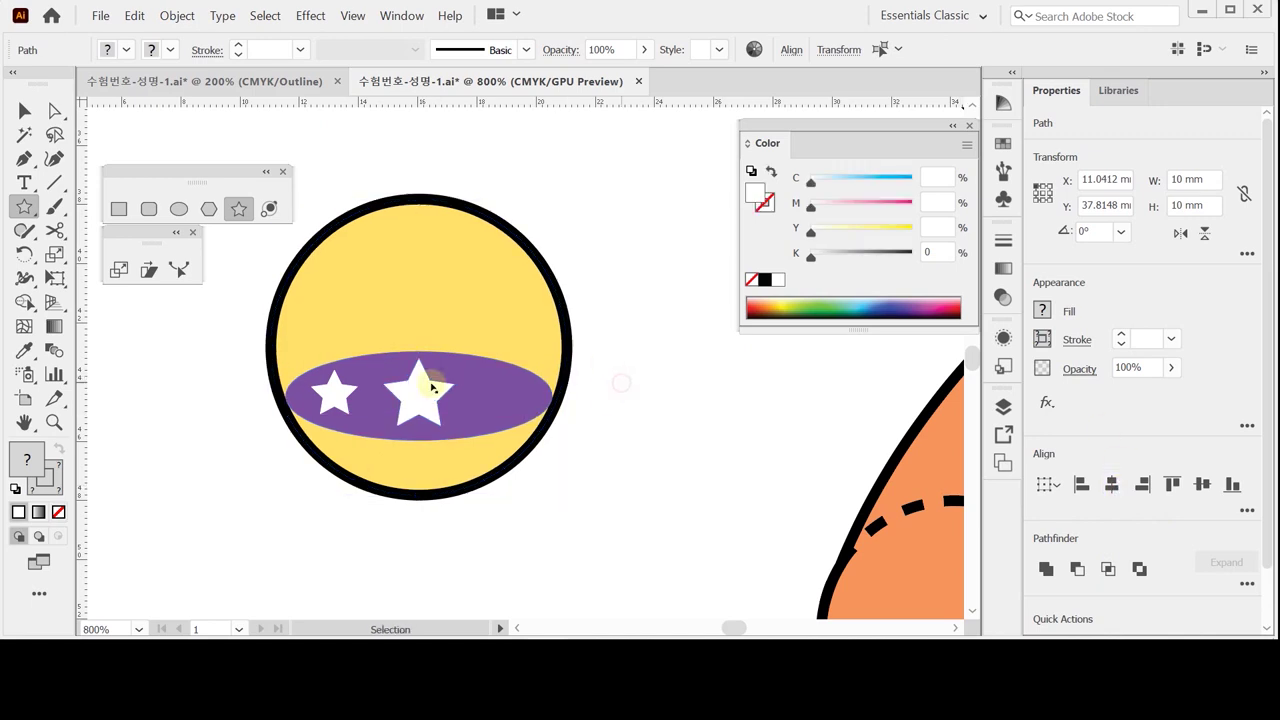
# Step: Copy the small star level to the ellipse's right end and place two more copies side by side on the yellow area above
pyautogui.click(344, 403)
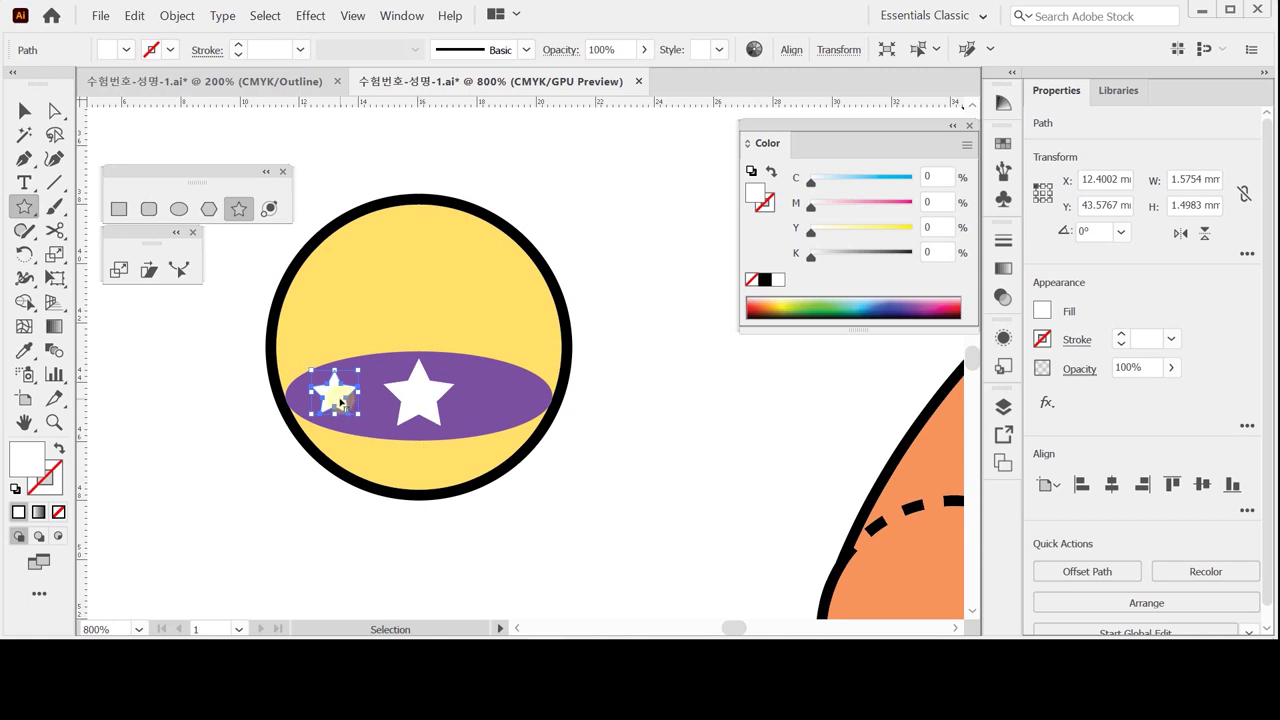
pyautogui.moveTo(341, 401); pyautogui.dragTo(504, 398)
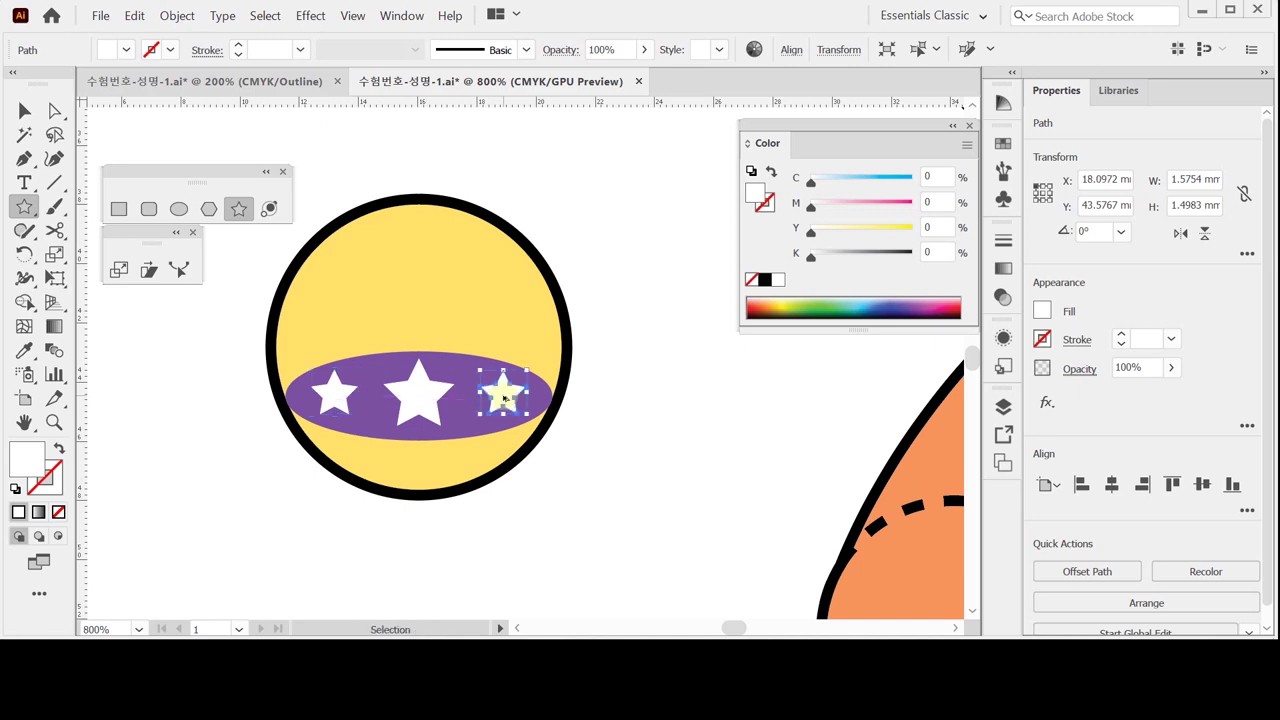
pyautogui.moveTo(503, 397); pyautogui.dragTo(350, 292)
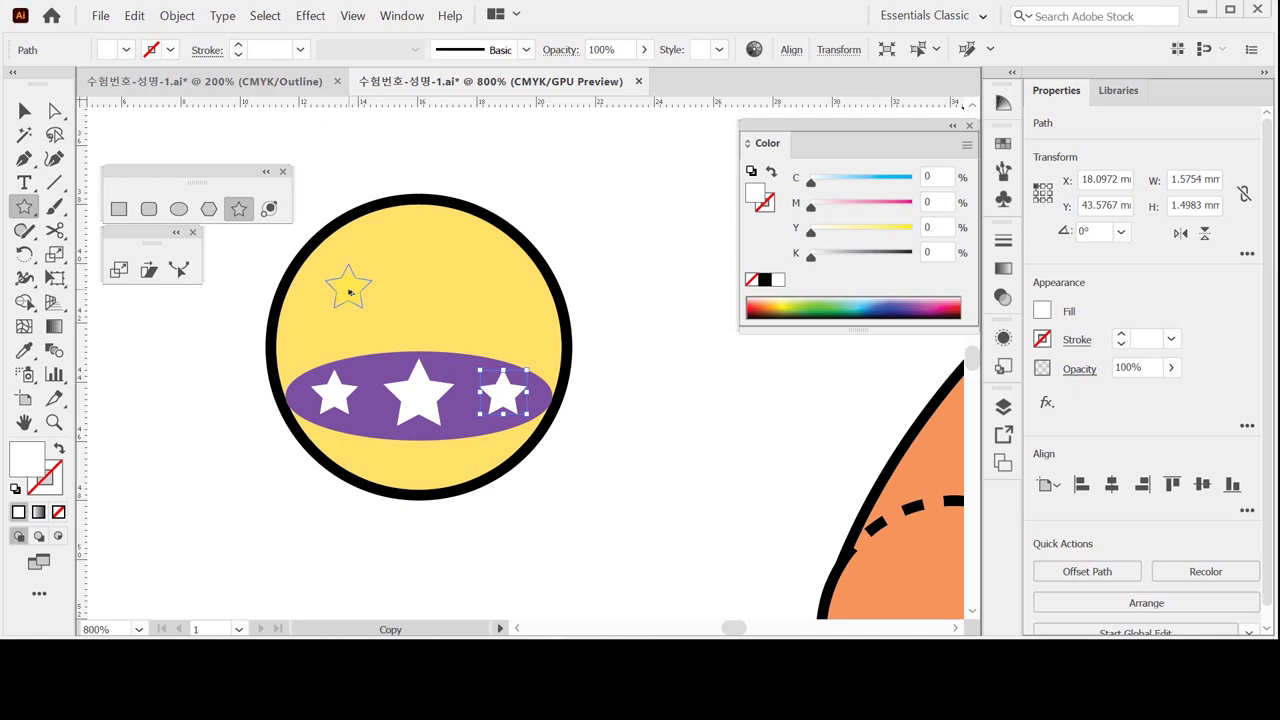
pyautogui.moveTo(350, 292); pyautogui.dragTo(368, 294)
pyautogui.moveTo(368, 294); pyautogui.dragTo(465, 295)
pyautogui.press('shift')
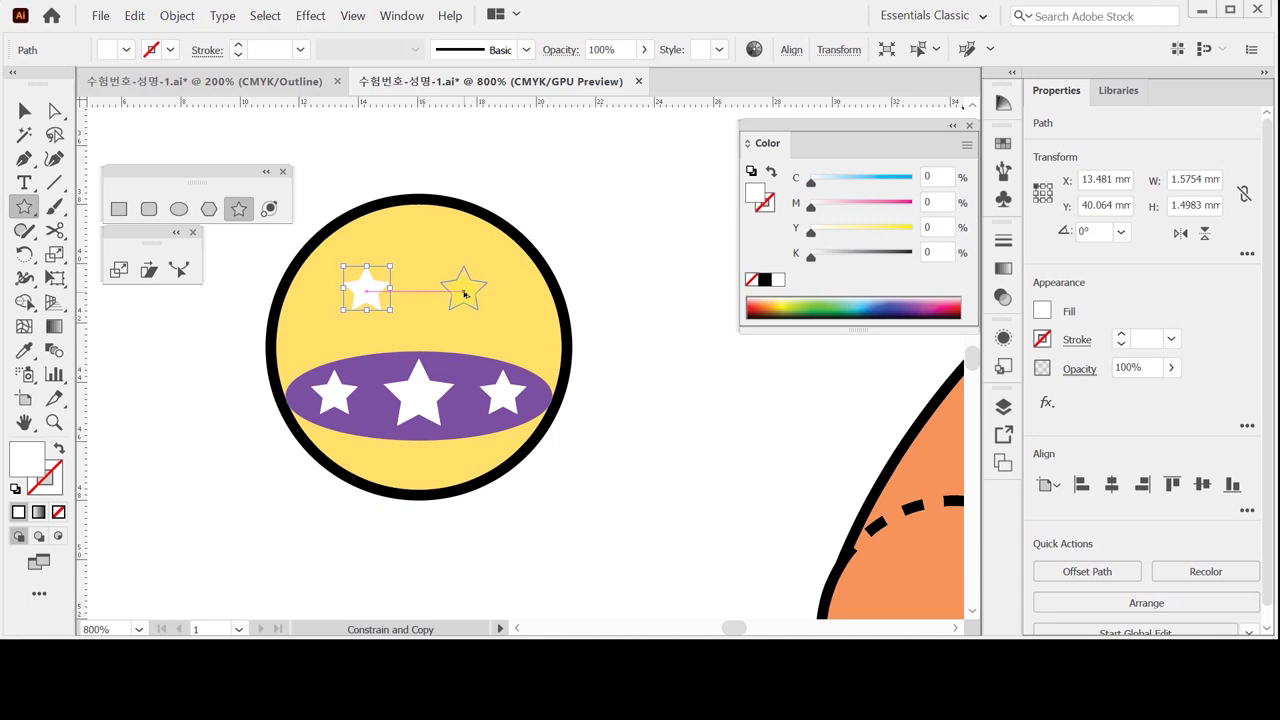
pyautogui.moveTo(465, 294); pyautogui.dragTo(464, 293)
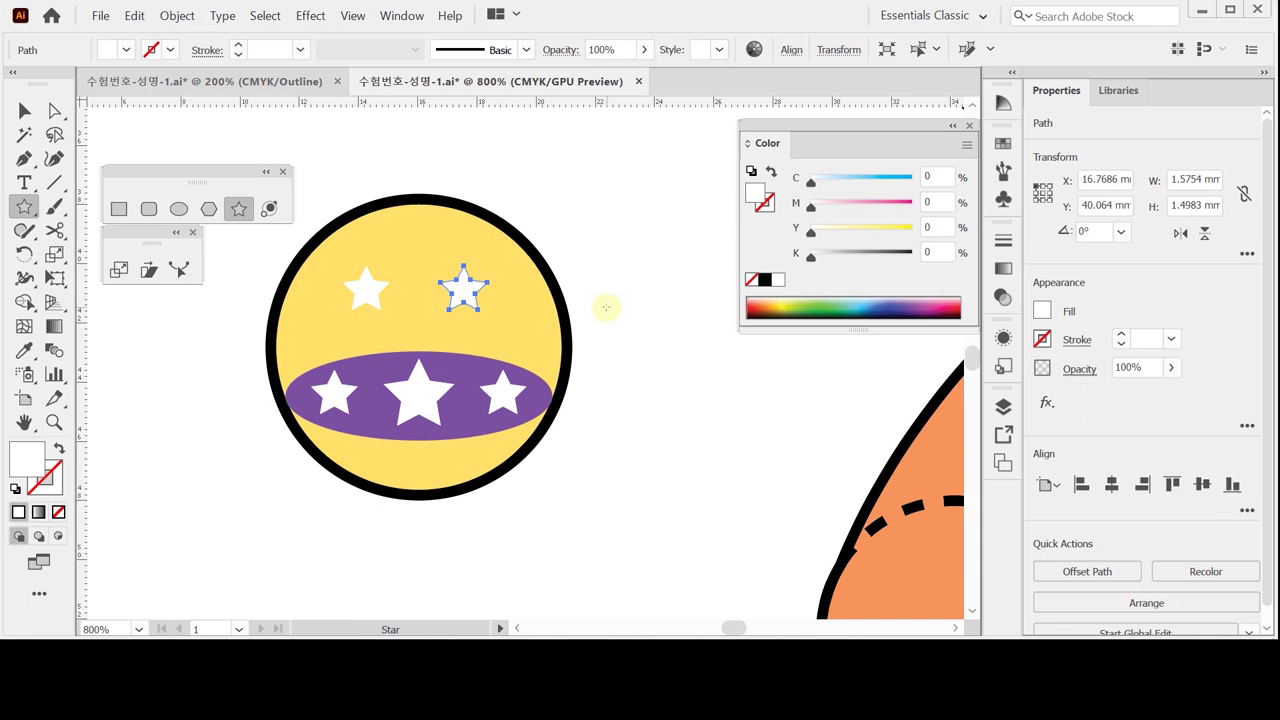
pyautogui.keyDown('ctrl'); pyautogui.click(339, 186); pyautogui.keyUp('ctrl')
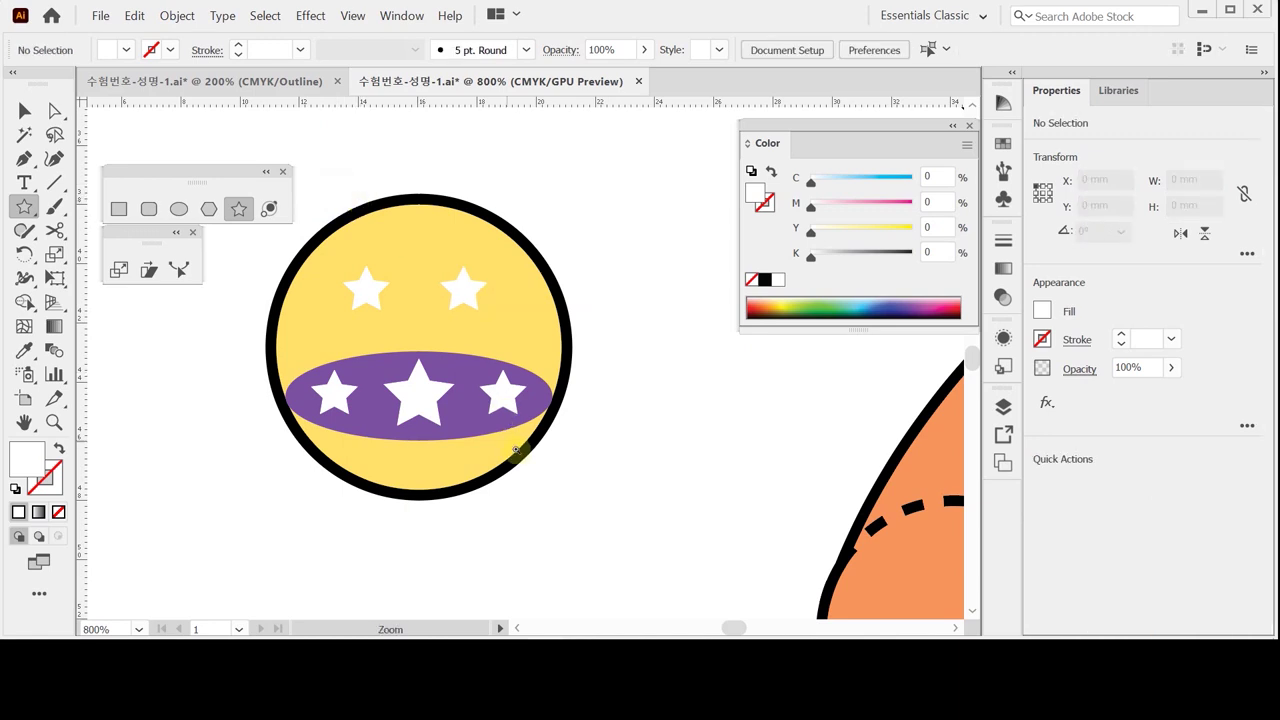
# Step: Draw a vertical line about 5.8 mm long downward from the yellow circle's bottom edge, centered under the large star
pyautogui.keyDown('ctrl'); pyautogui.keyDown('alt'); pyautogui.click(529, 451); pyautogui.keyUp('alt'); pyautogui.keyUp('ctrl')
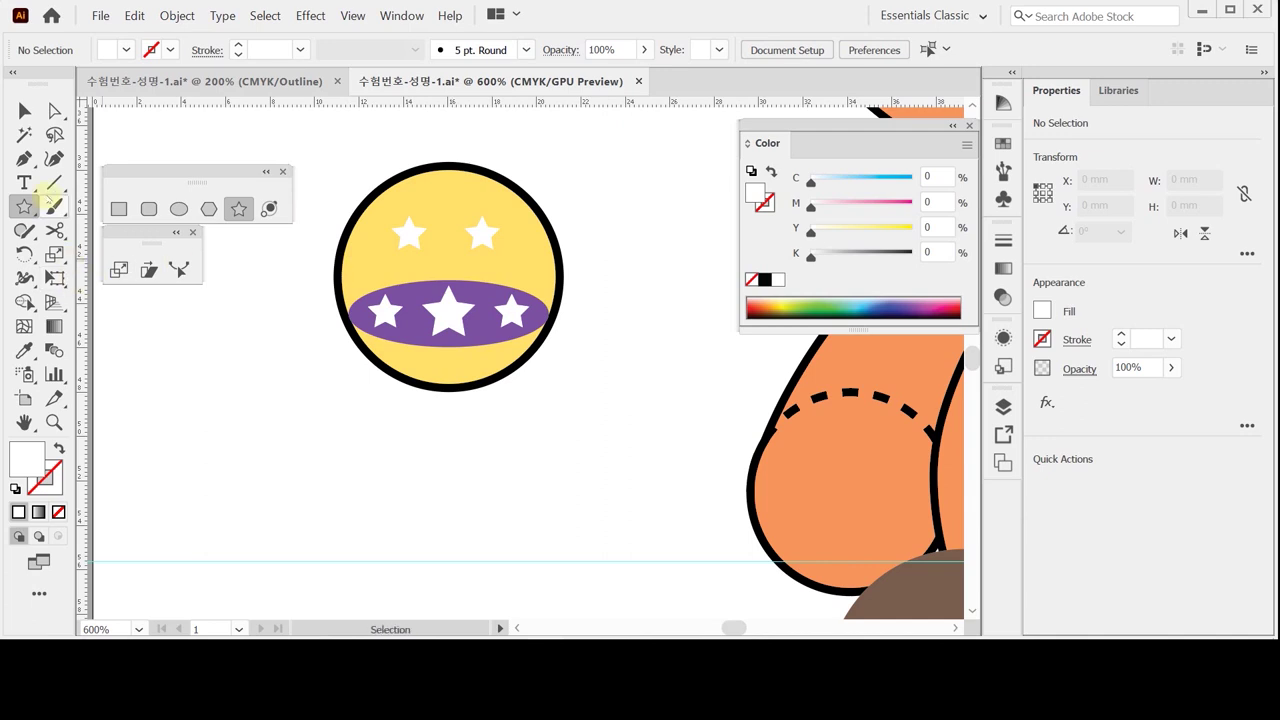
pyautogui.click(56, 185)
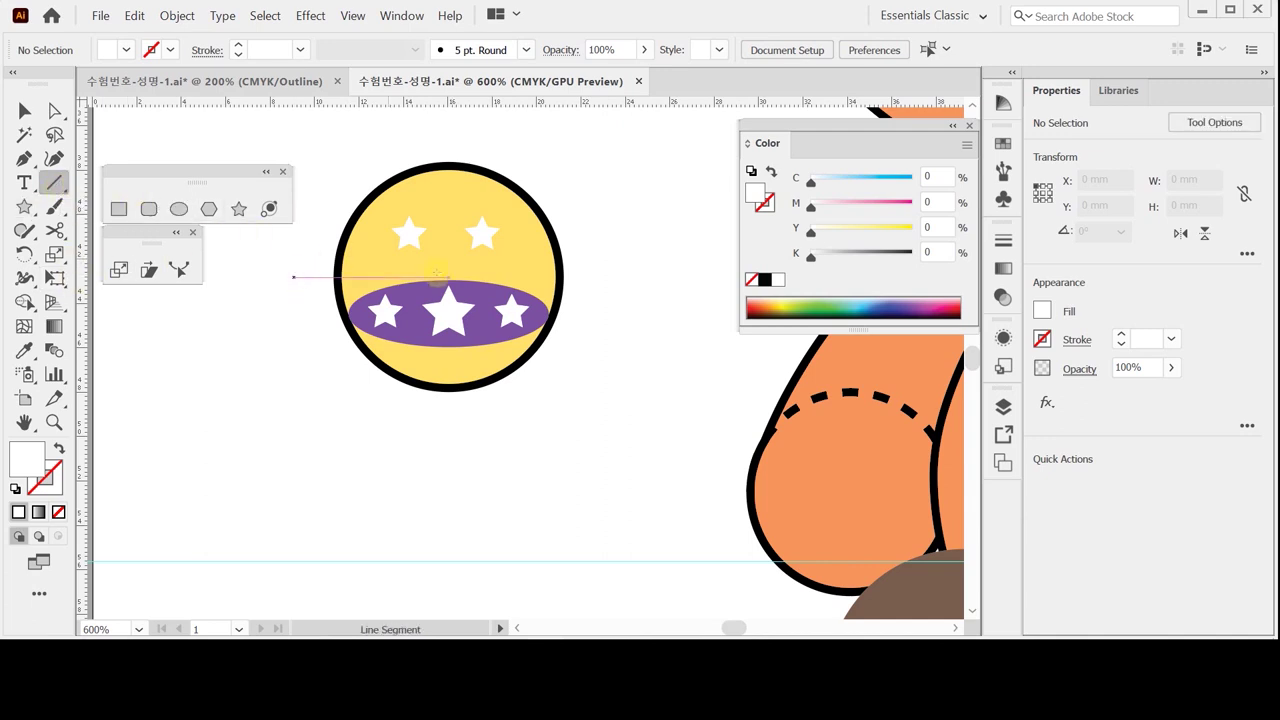
pyautogui.moveTo(448, 310); pyautogui.dragTo(451, 506)
# Step: Give the vertical line no fill and a 5 pt light blue stroke of C40 M10 Y0 K0
pyautogui.click(764, 205)
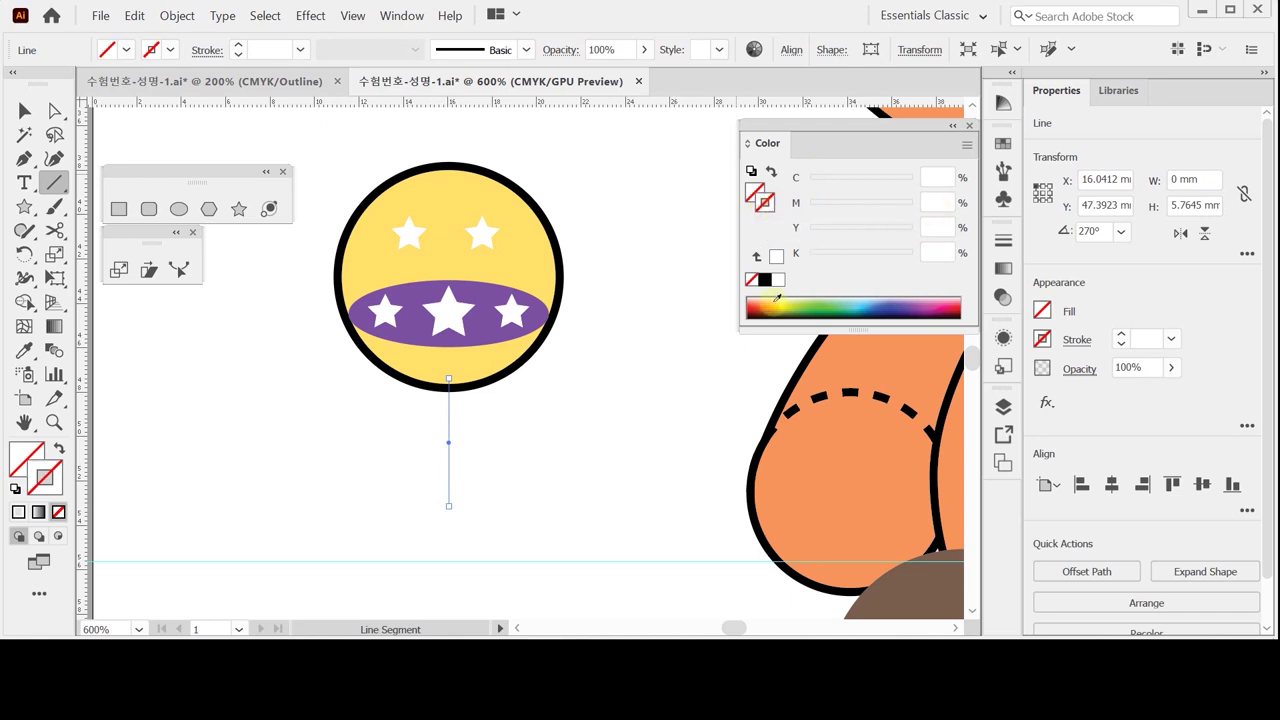
pyautogui.click(776, 258)
pyautogui.click(935, 176)
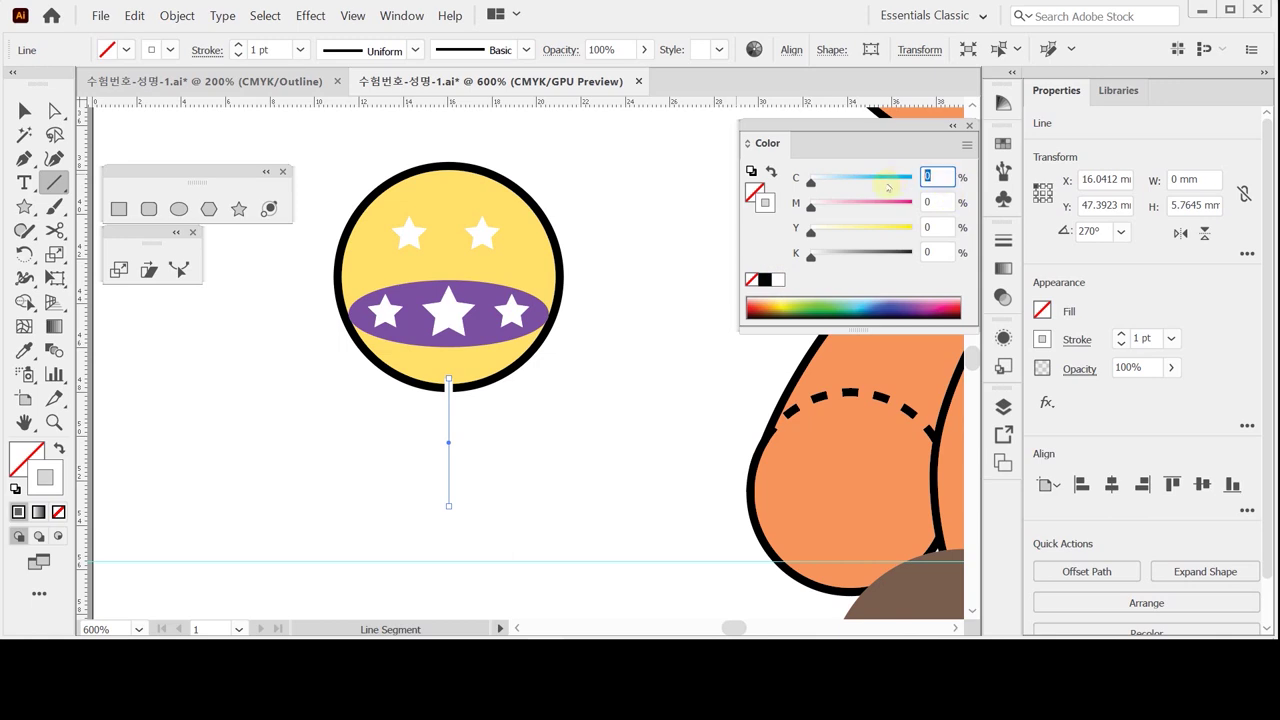
pyautogui.write('40')
pyautogui.press('Tab')
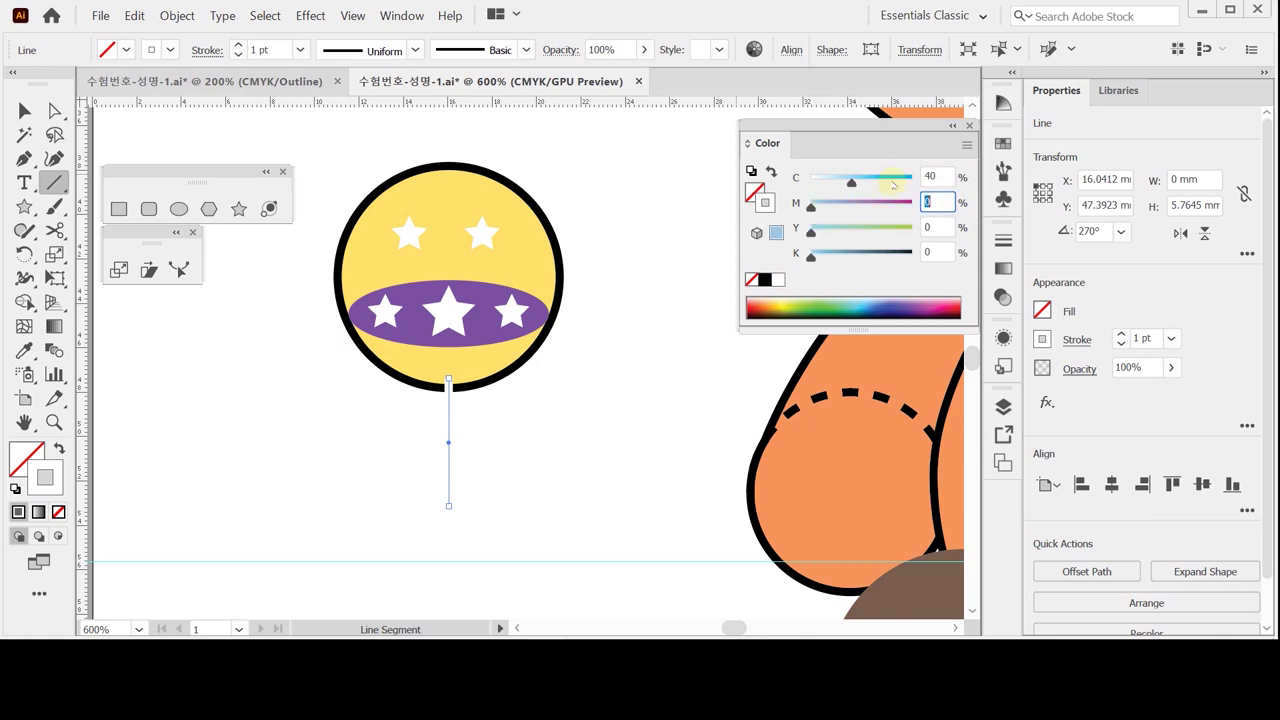
pyautogui.write('10')
pyautogui.press('Tab')
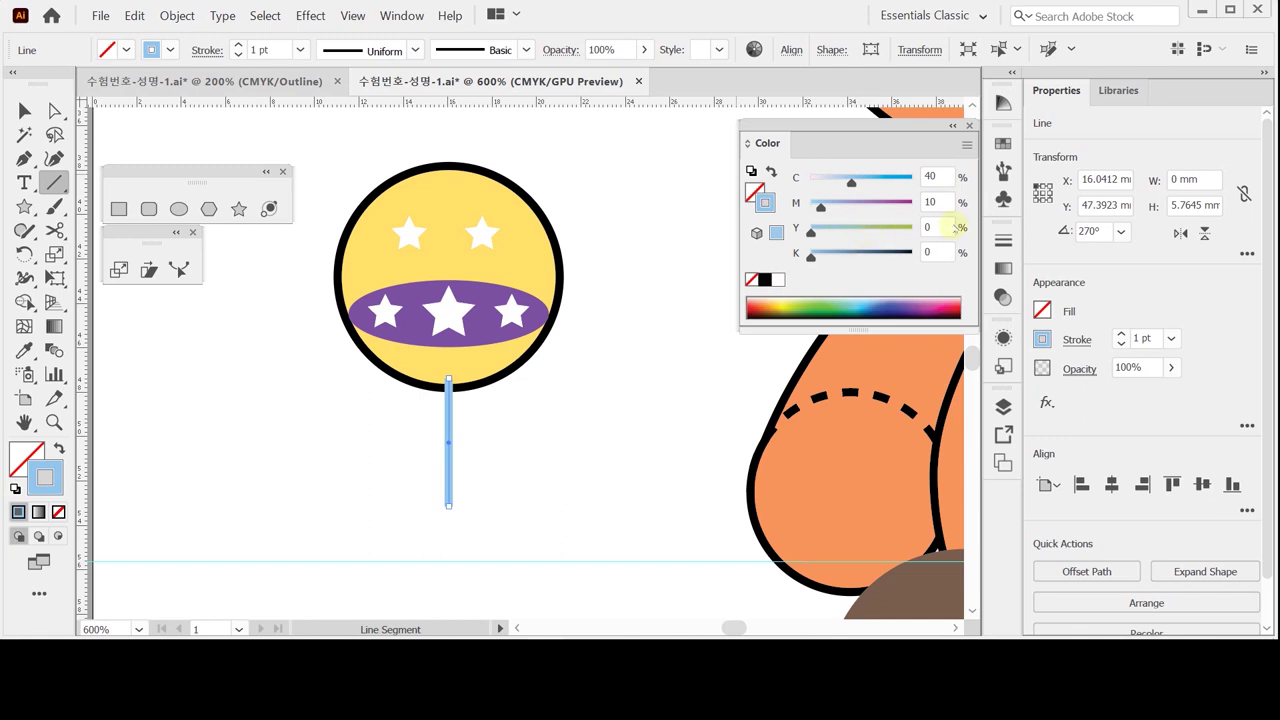
pyautogui.click(1174, 339)
pyautogui.click(1194, 18)
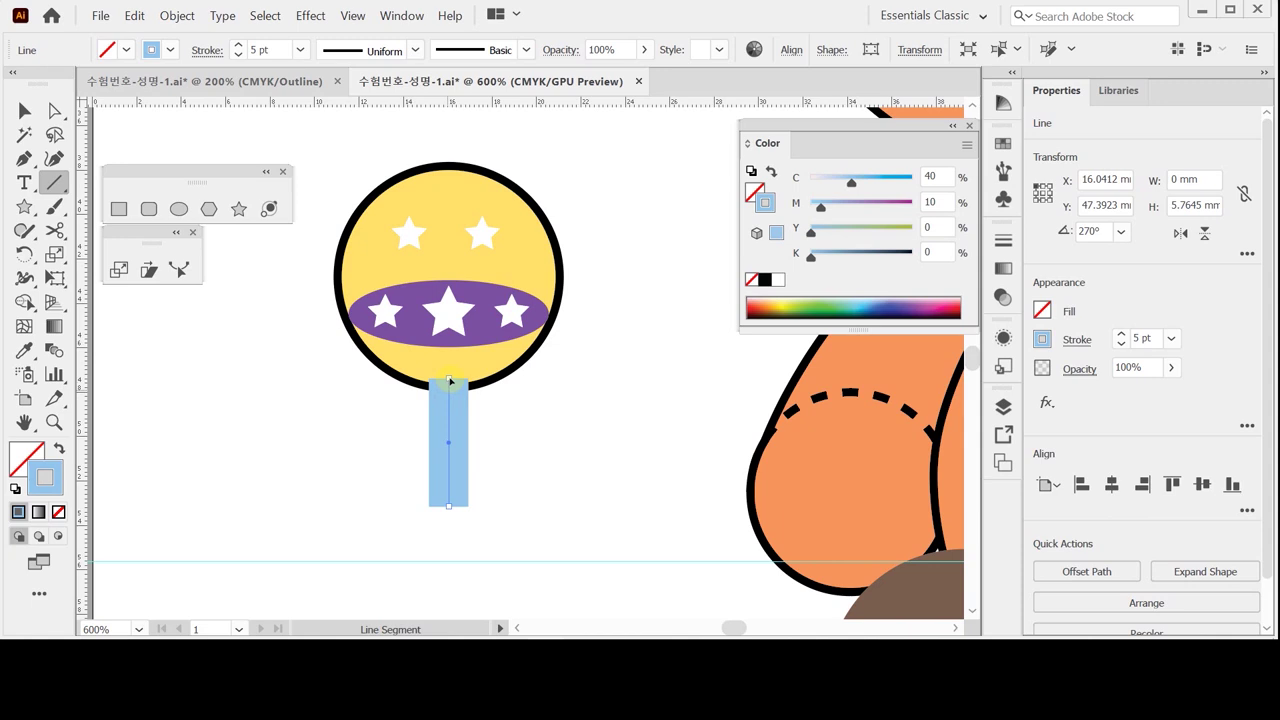
# Step: Draw a ring about 4.2 mm in diameter with the same blue stroke, centered at the lower end of the handle line
pyautogui.scroll(-2, 450, 381)
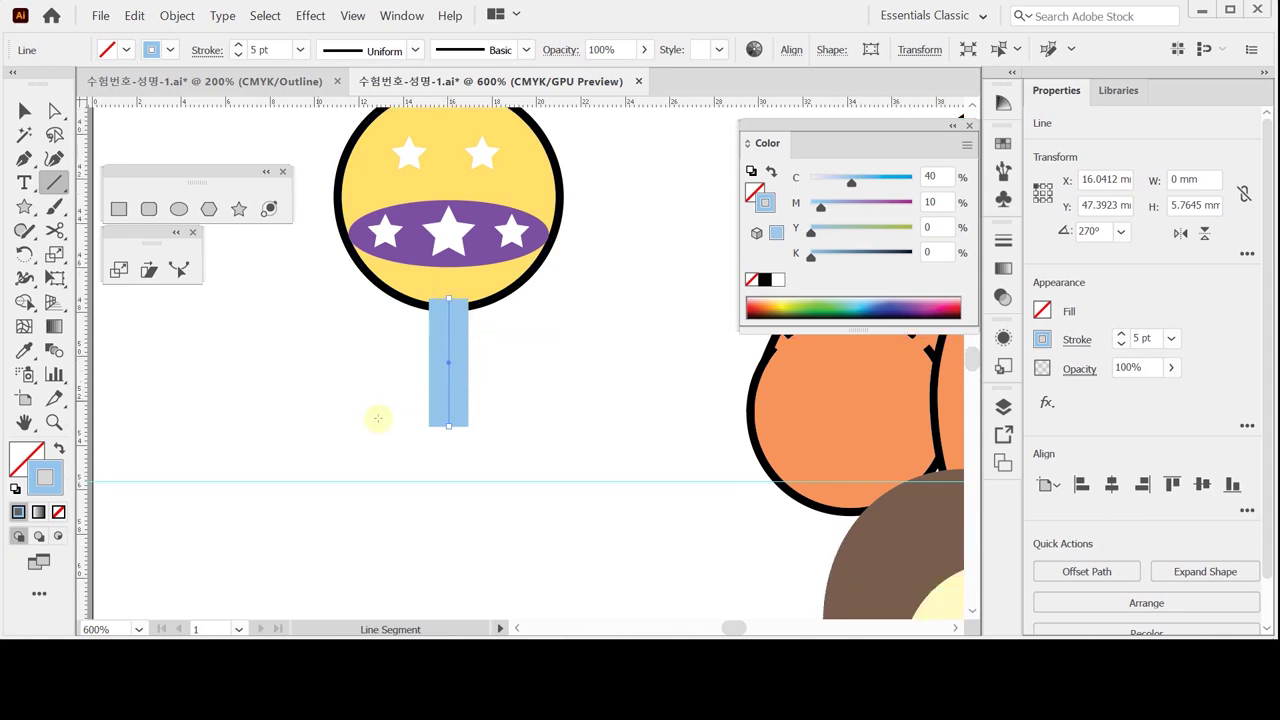
pyautogui.click(178, 209)
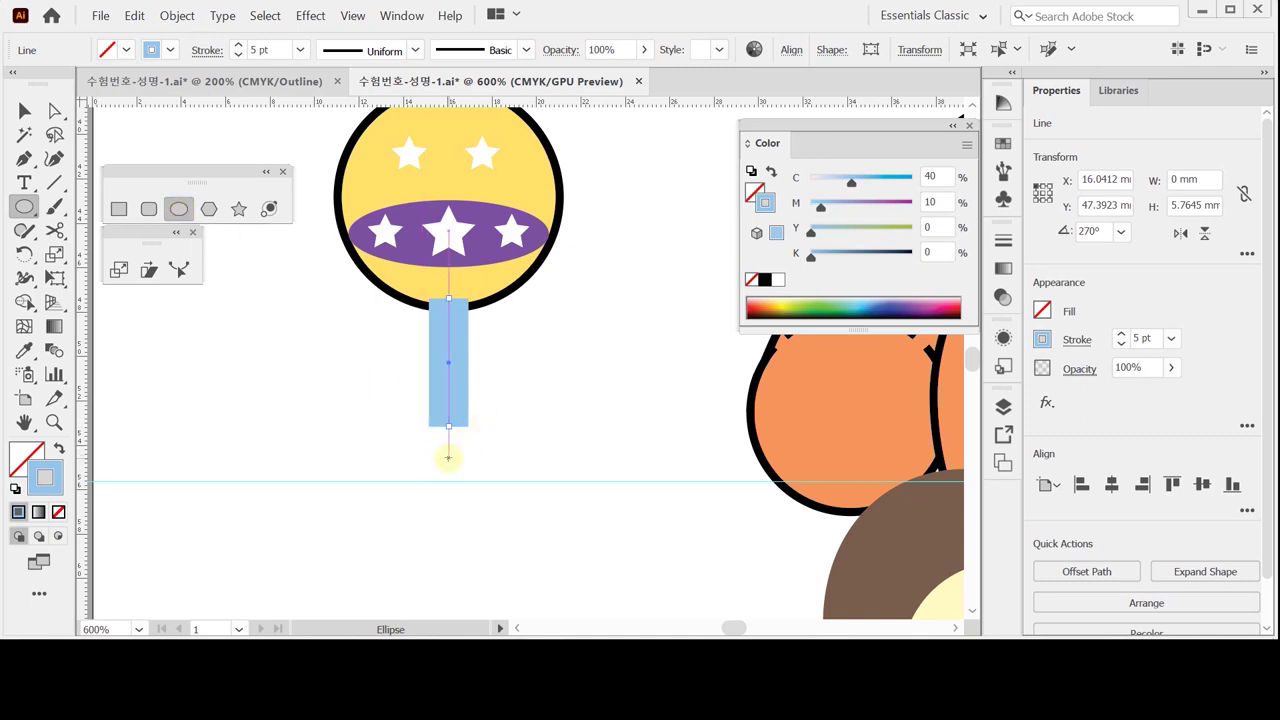
pyautogui.moveTo(448, 457); pyautogui.dragTo(496, 502)
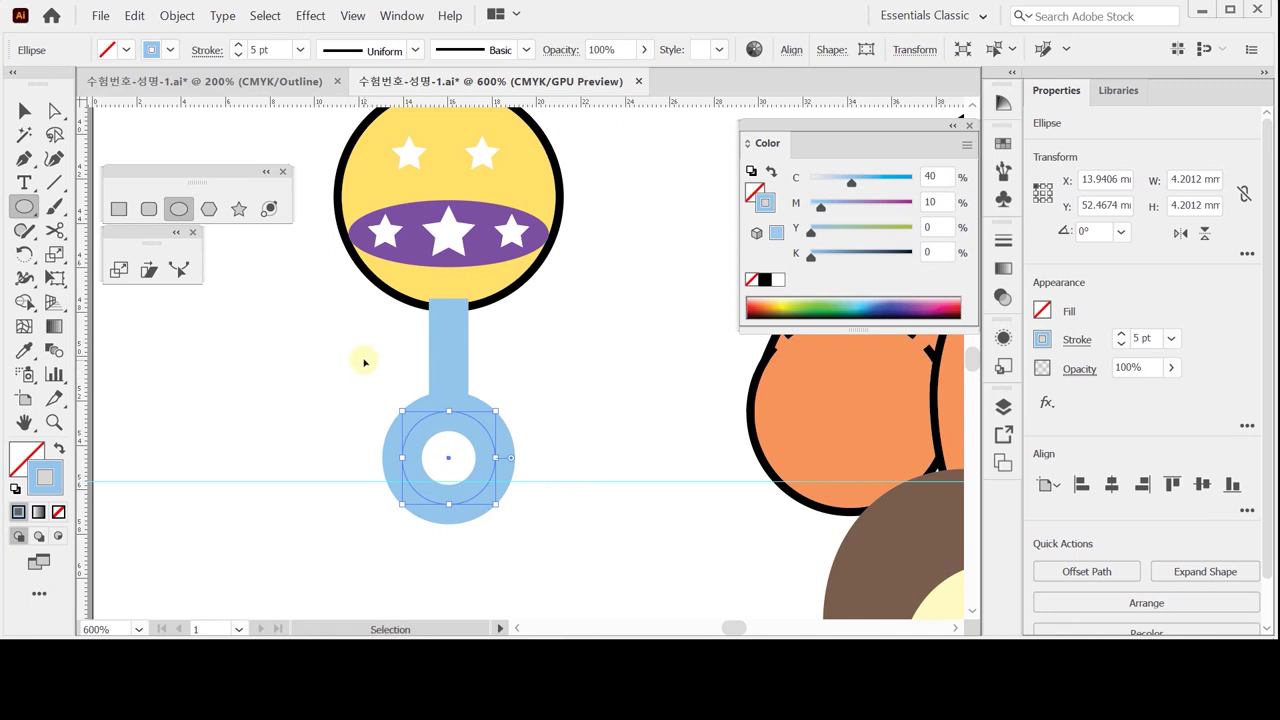
# Step: Move the blue handle line and ring together slightly down, clear of the yellow circle, and deselect them
pyautogui.keyDown('ctrl'); pyautogui.keyDown('shift'); pyautogui.click(455, 380); pyautogui.keyUp('shift'); pyautogui.keyUp('ctrl')
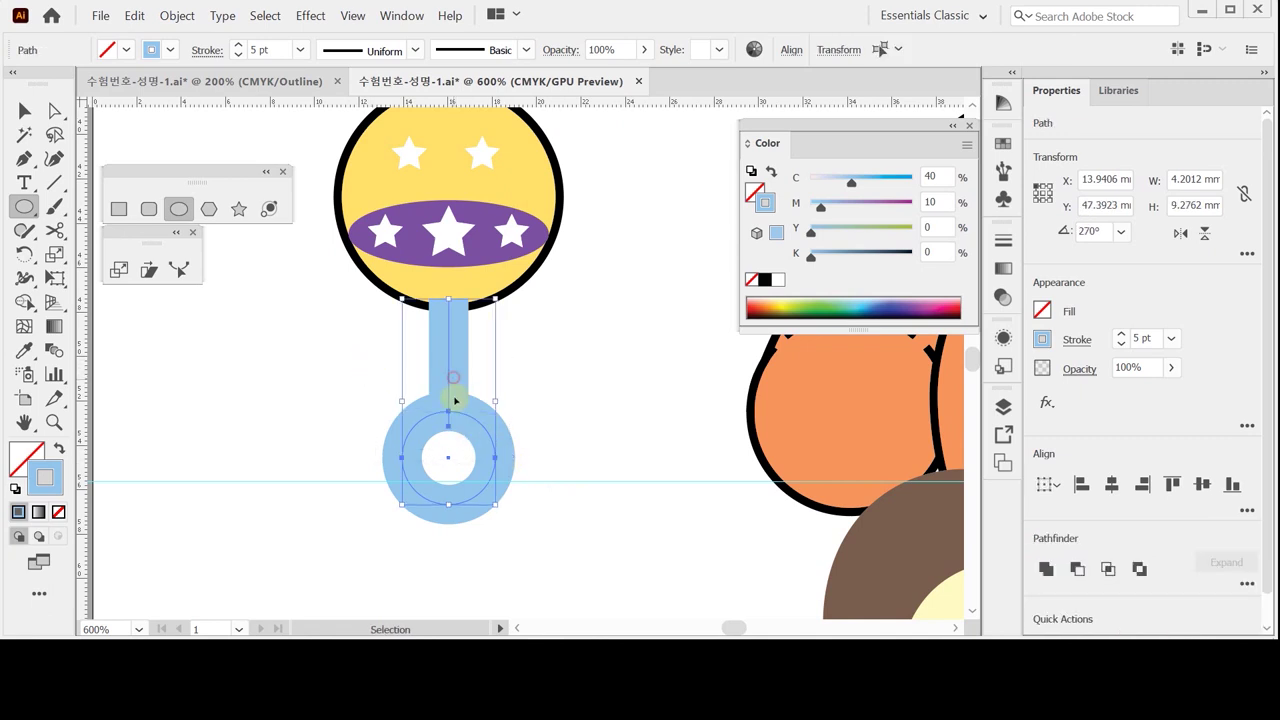
pyautogui.moveTo(393, 375); pyautogui.dragTo(526, 363)
pyautogui.hotkey('ctrl', 'shift', 'a')
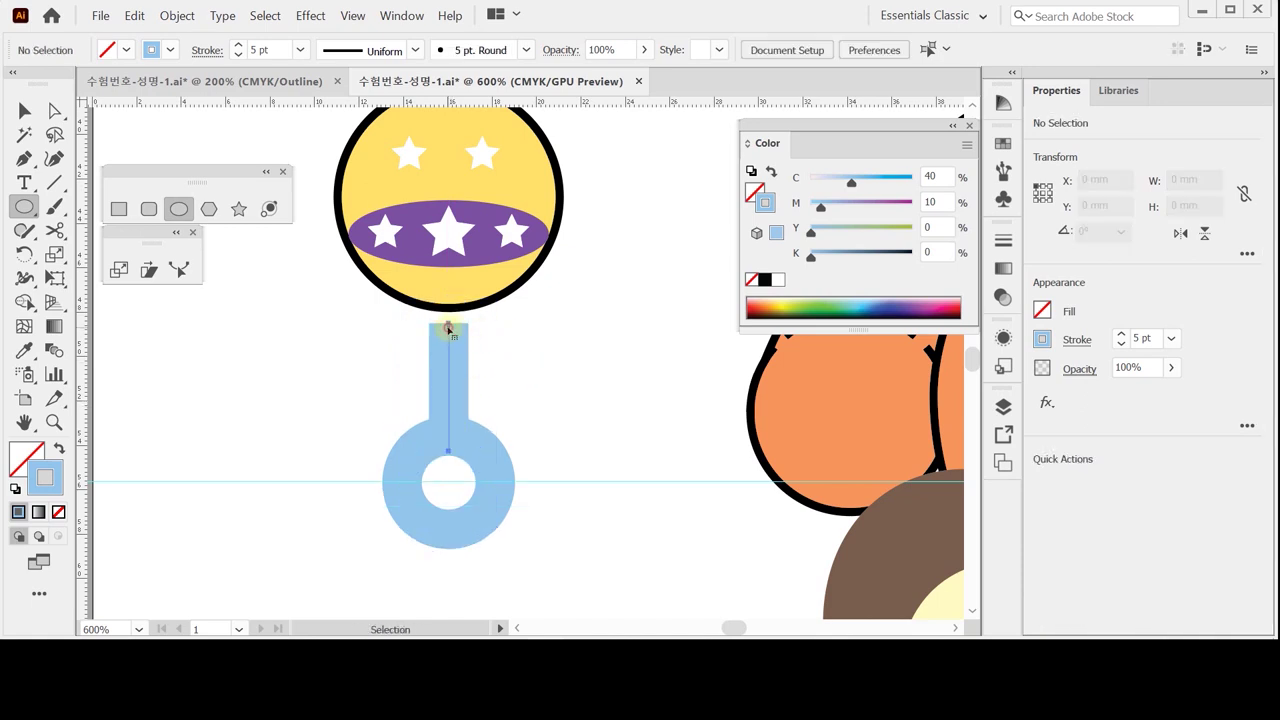
# Step: Extend the blue handle line's upper end into the yellow circle, making the line about 7.4 mm long
pyautogui.click(449, 330)
pyautogui.moveTo(449, 323); pyautogui.dragTo(449, 287)
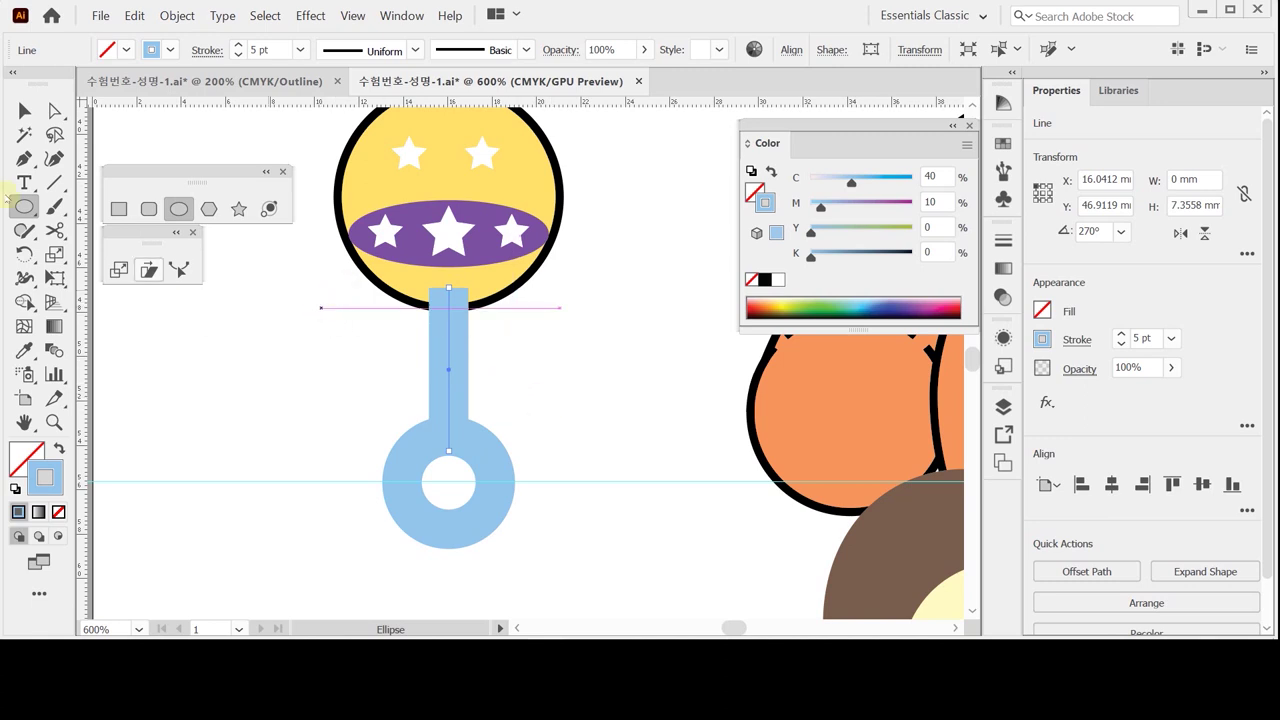
# Step: Try to align the horizontal centers of the handle line and ring using a selection around the lower handle
pyautogui.click(24, 110)
pyautogui.moveTo(312, 404); pyautogui.dragTo(560, 540)
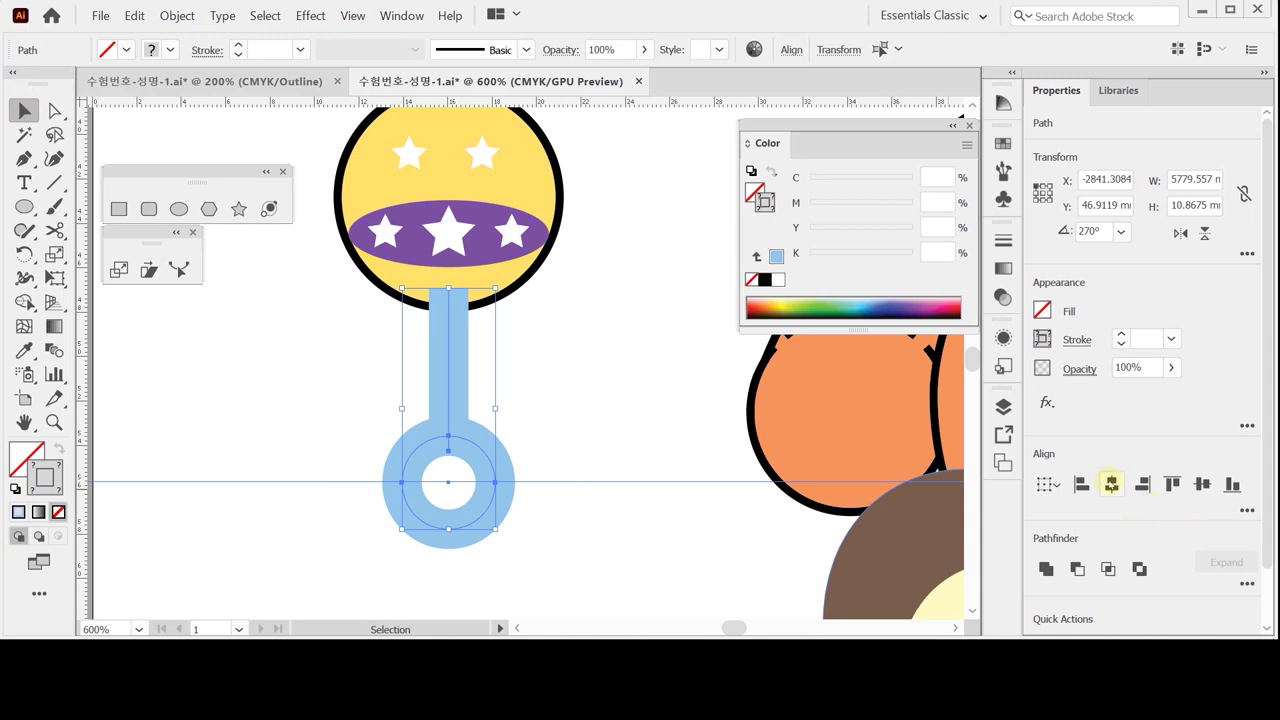
pyautogui.click(1111, 484)
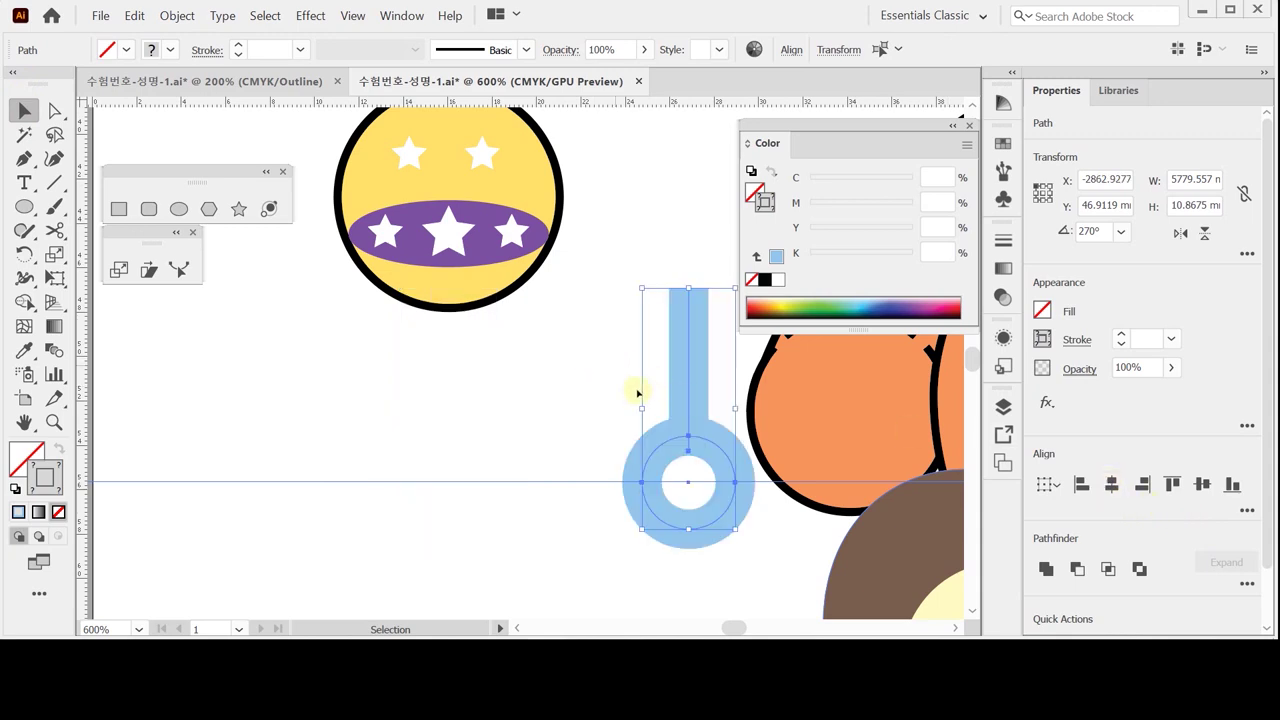
pyautogui.moveTo(641, 387); pyautogui.dragTo(454, 445)
# Step: Select only the blue handle line and ring and align their horizontal centers
pyautogui.click(375, 368)
pyautogui.click(477, 457)
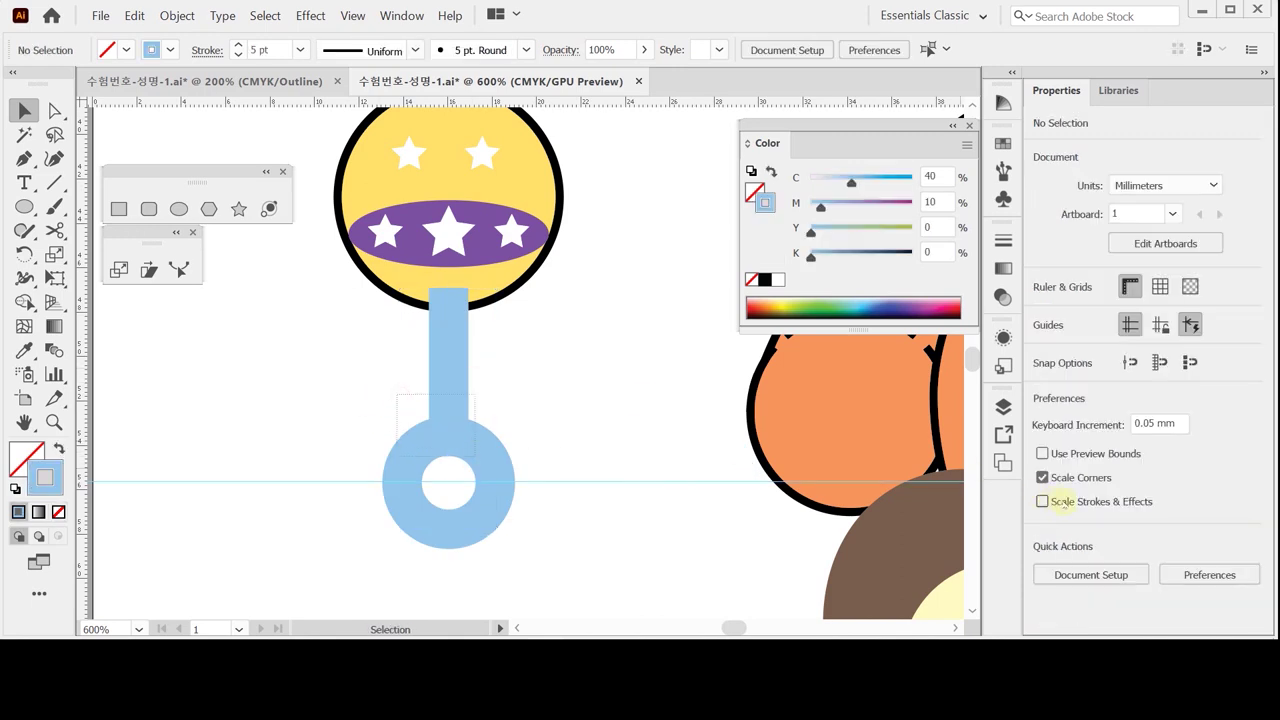
pyautogui.click(1110, 485)
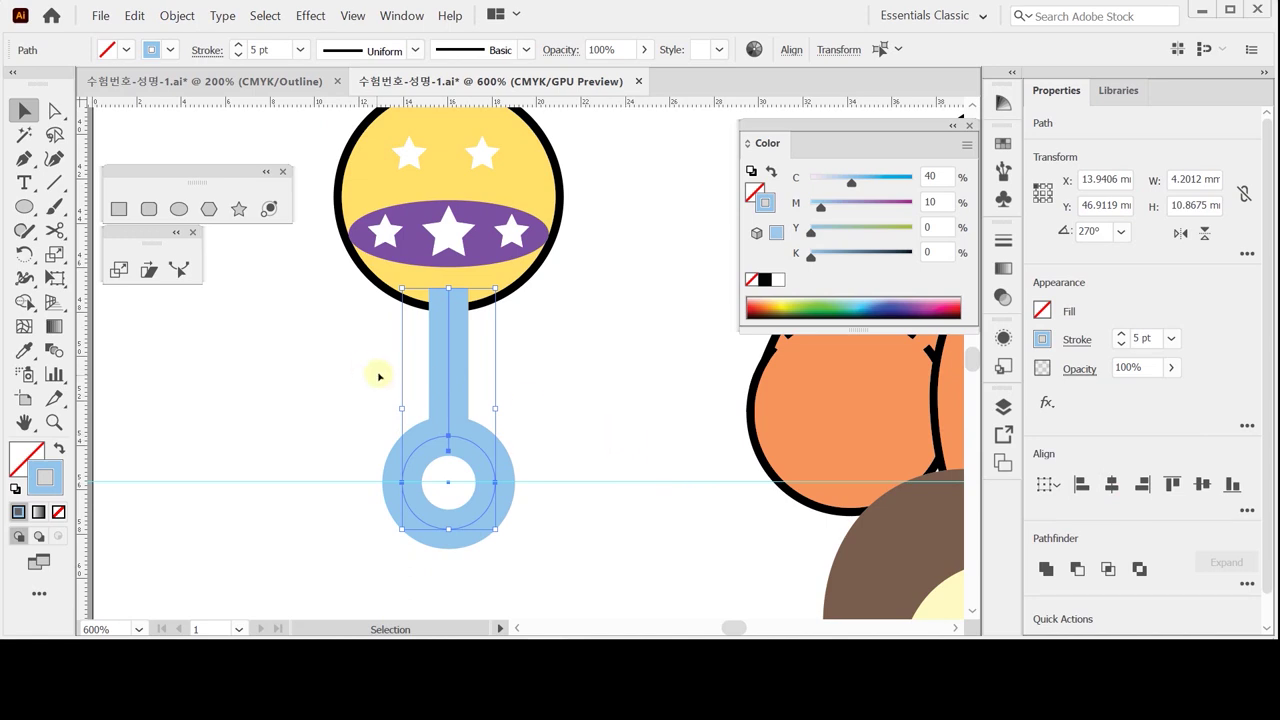
# Step: Outline the strokes of the handle line and ring, and unite them into one shape
pyautogui.click(177, 15)
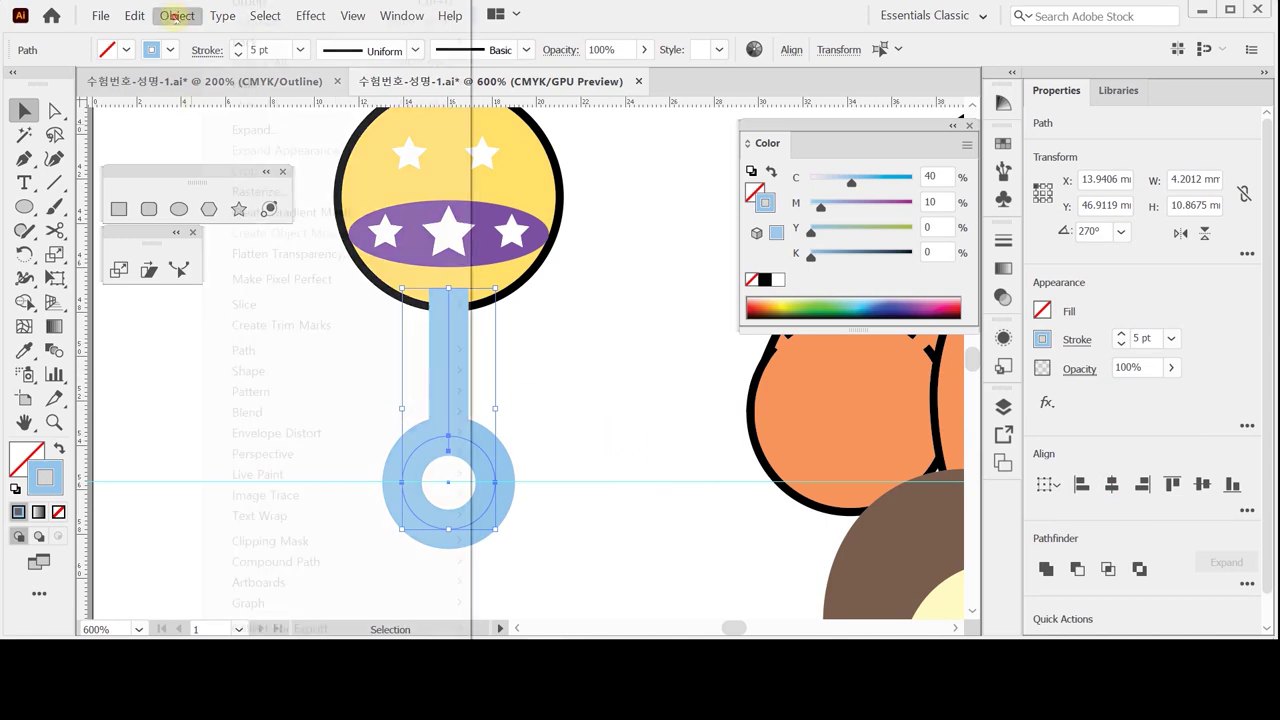
pyautogui.moveTo(284, 353)
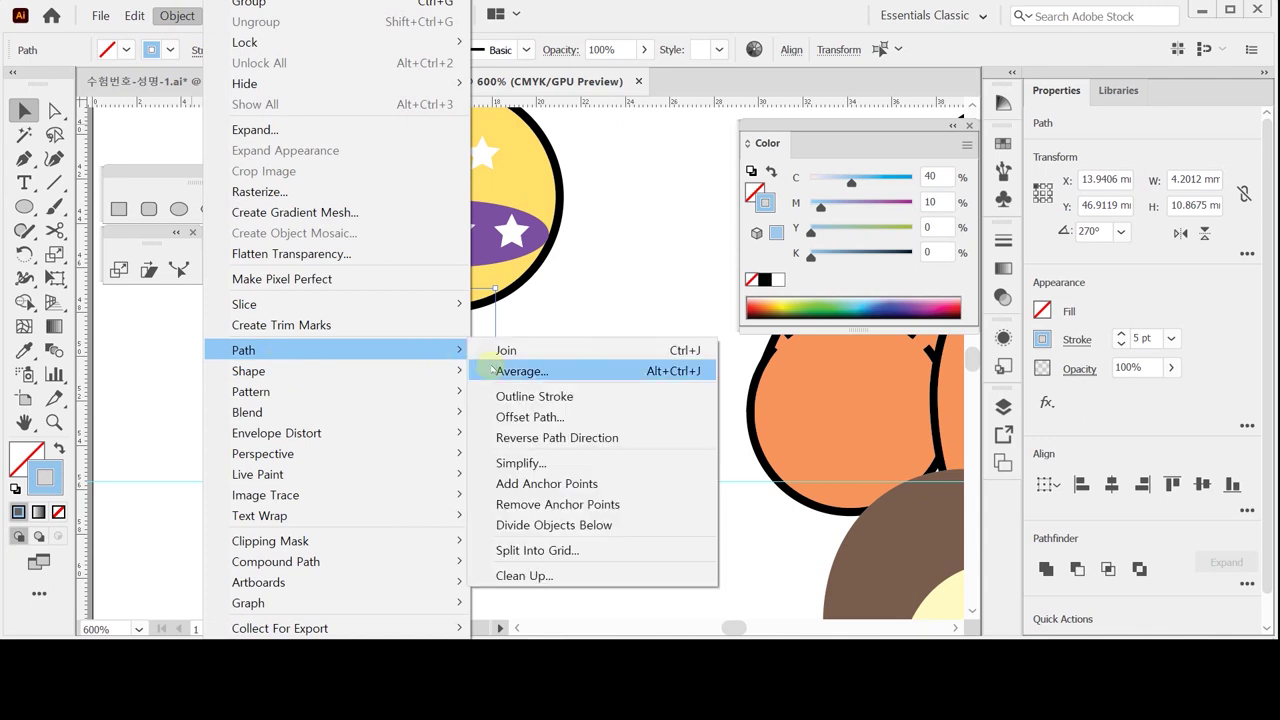
pyautogui.click(514, 398)
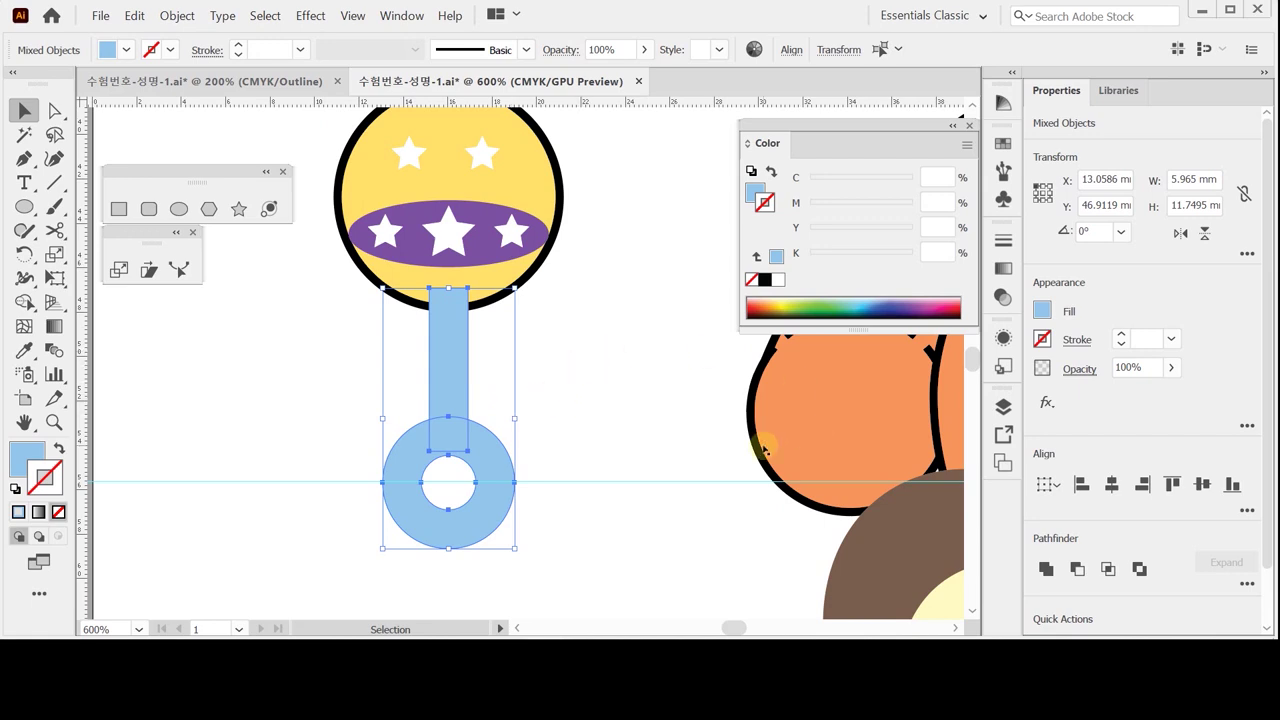
pyautogui.click(1047, 568)
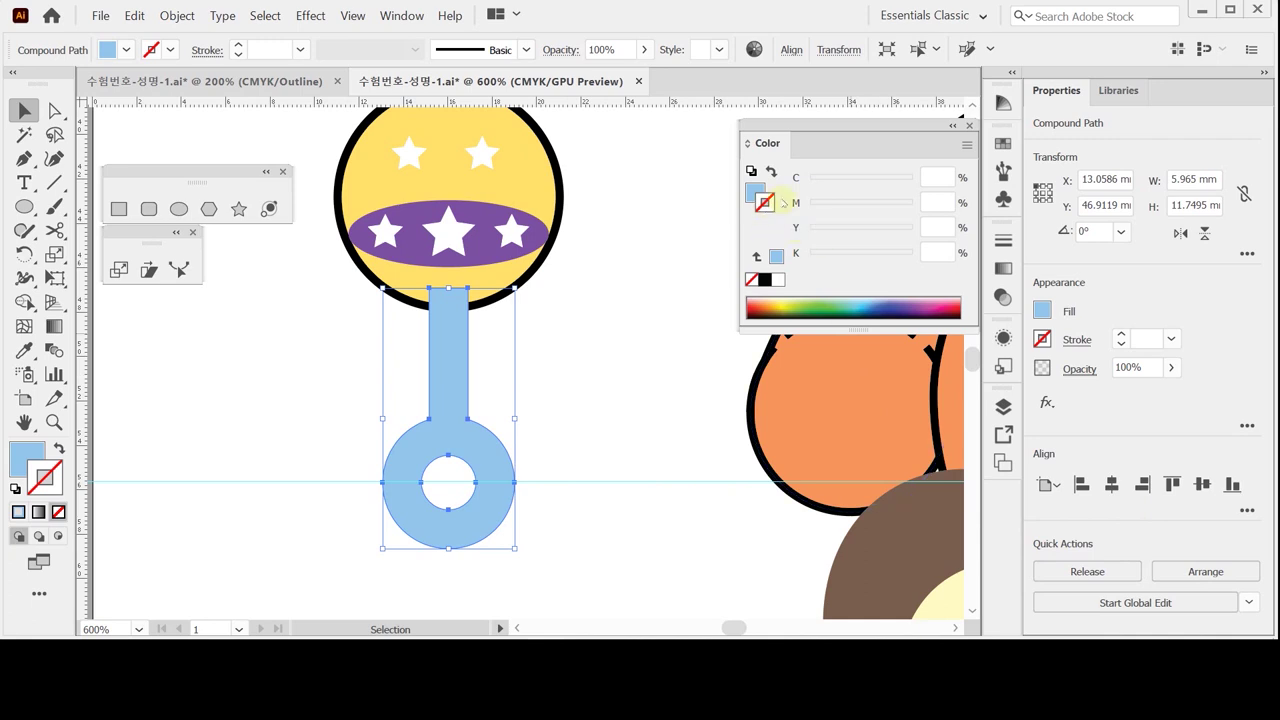
# Step: Give the united blue handle a 1 pt black stroke and send it to the back, behind the yellow circle
pyautogui.click(763, 280)
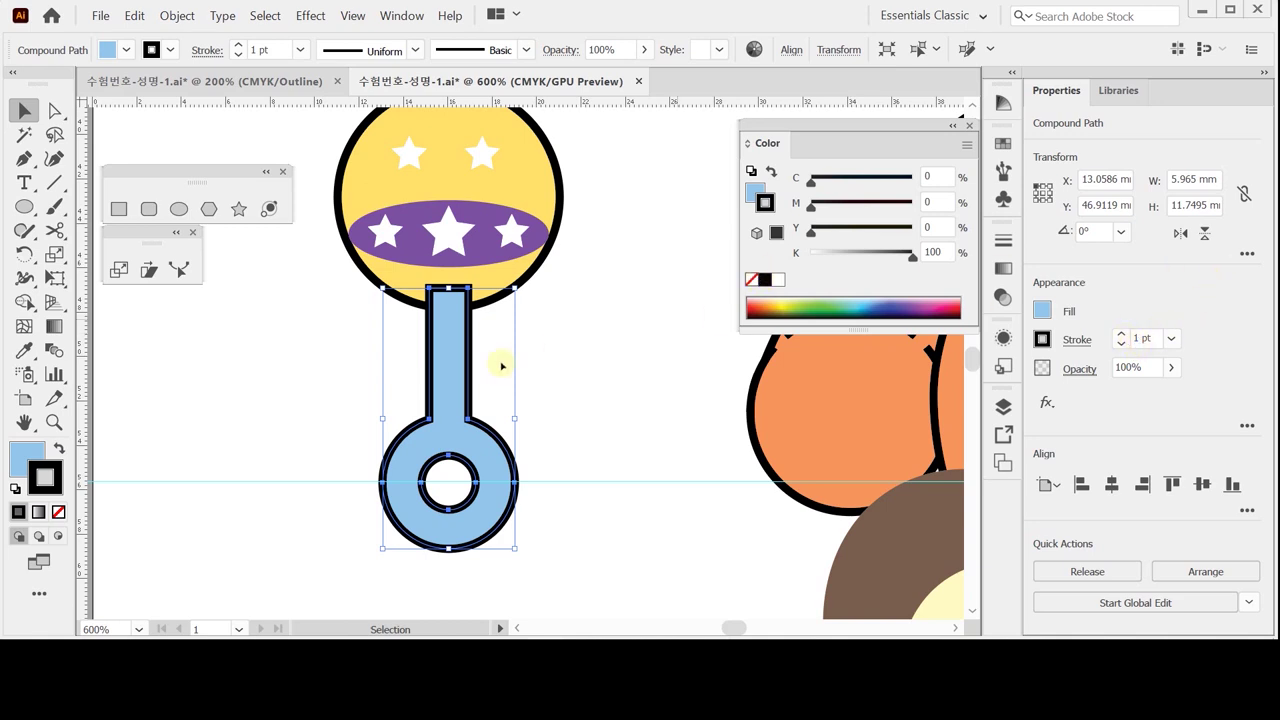
pyautogui.rightClick(444, 373)
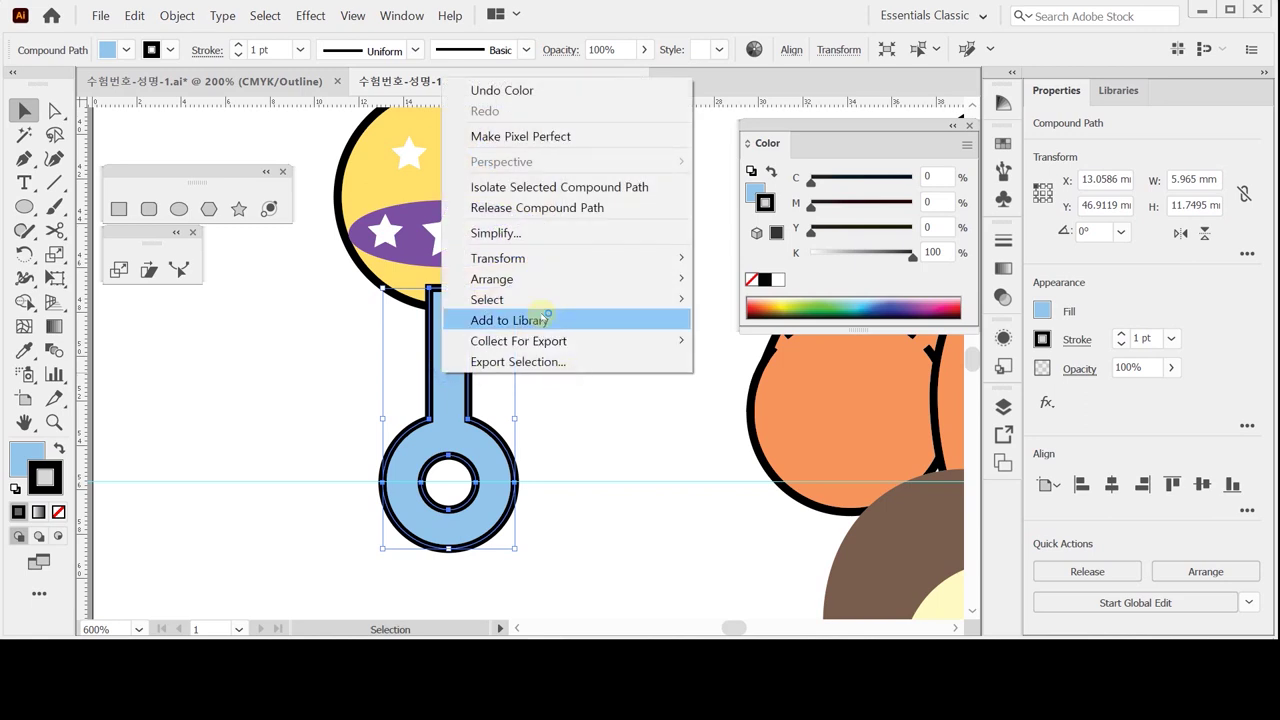
pyautogui.moveTo(540, 277)
pyautogui.click(715, 342)
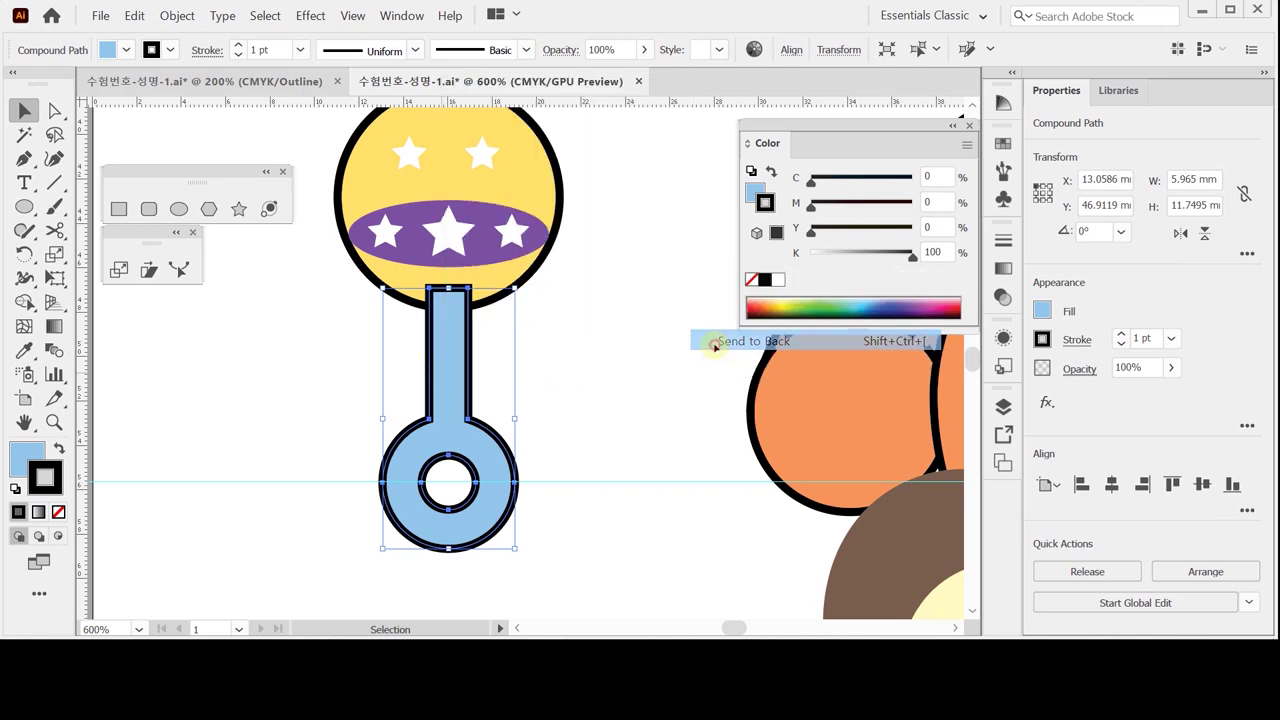
pyautogui.click(540, 418)
# Step: Select the whole rattle, including the yellow circle, stars, purple band and handle, and group it
pyautogui.scroll(1, 557, 451)
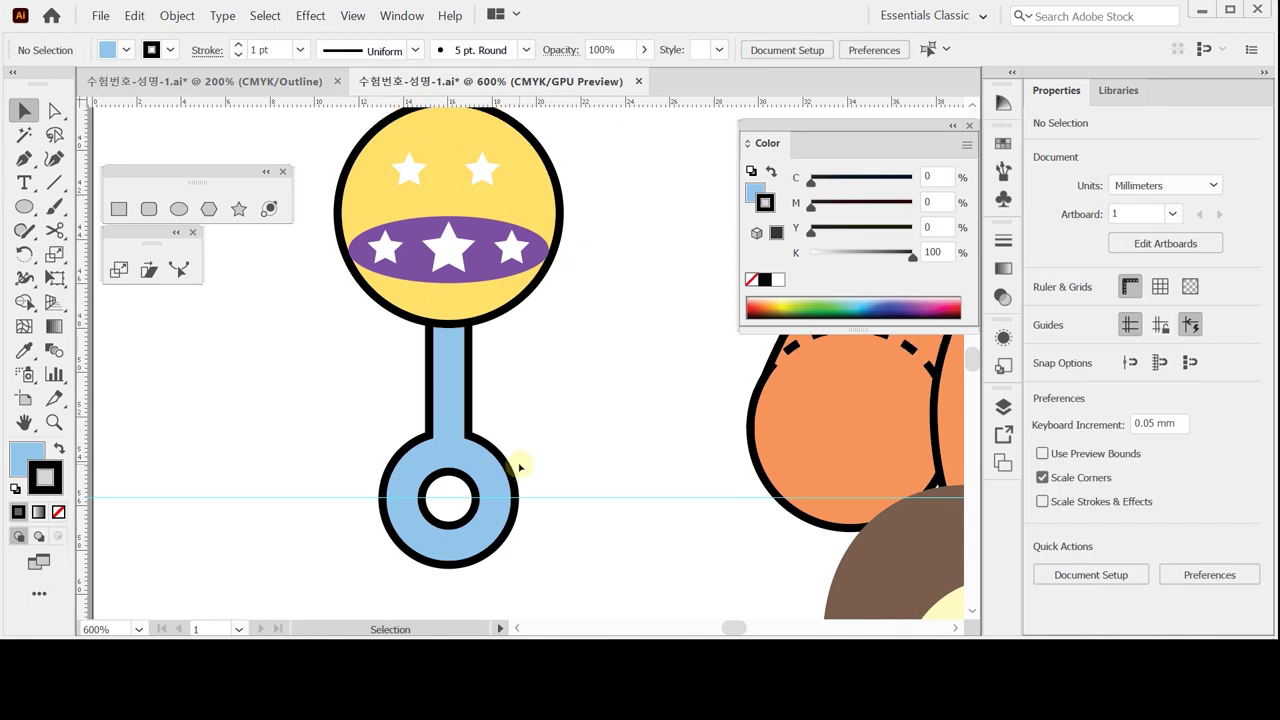
pyautogui.moveTo(398, 424); pyautogui.dragTo(520, 543)
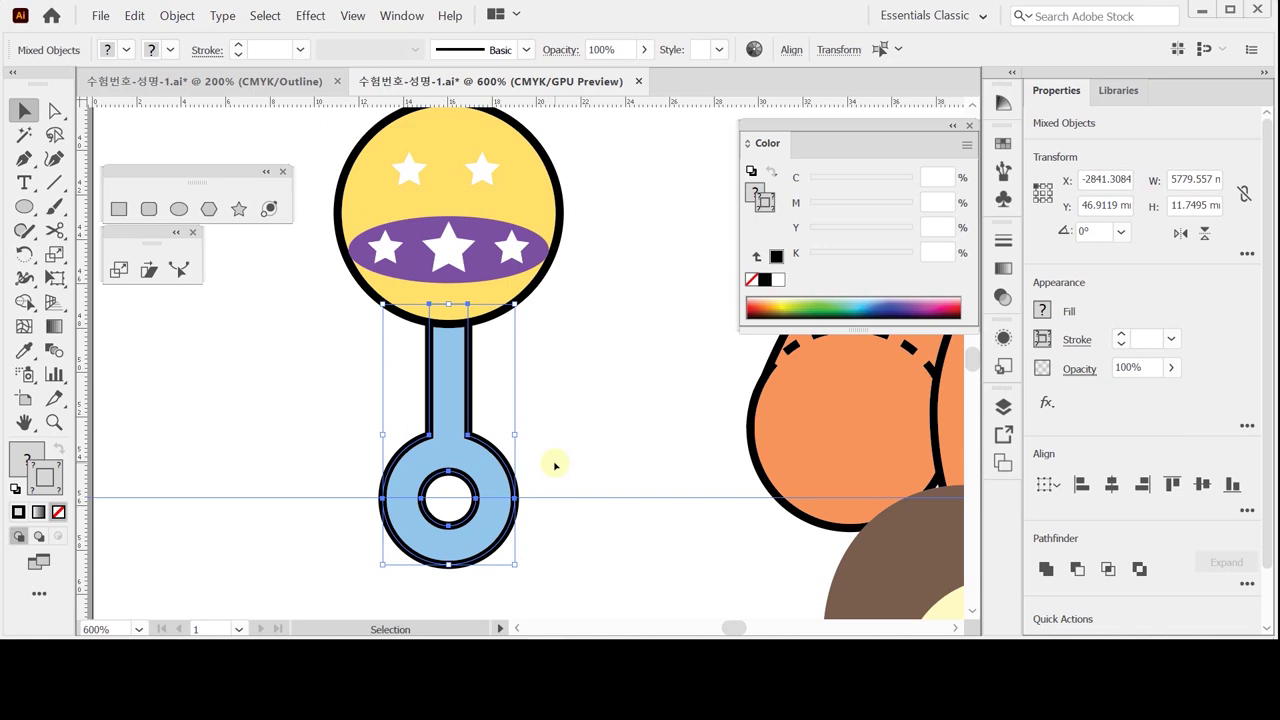
pyautogui.click(290, 306)
pyautogui.moveTo(310, 123); pyautogui.dragTo(526, 492)
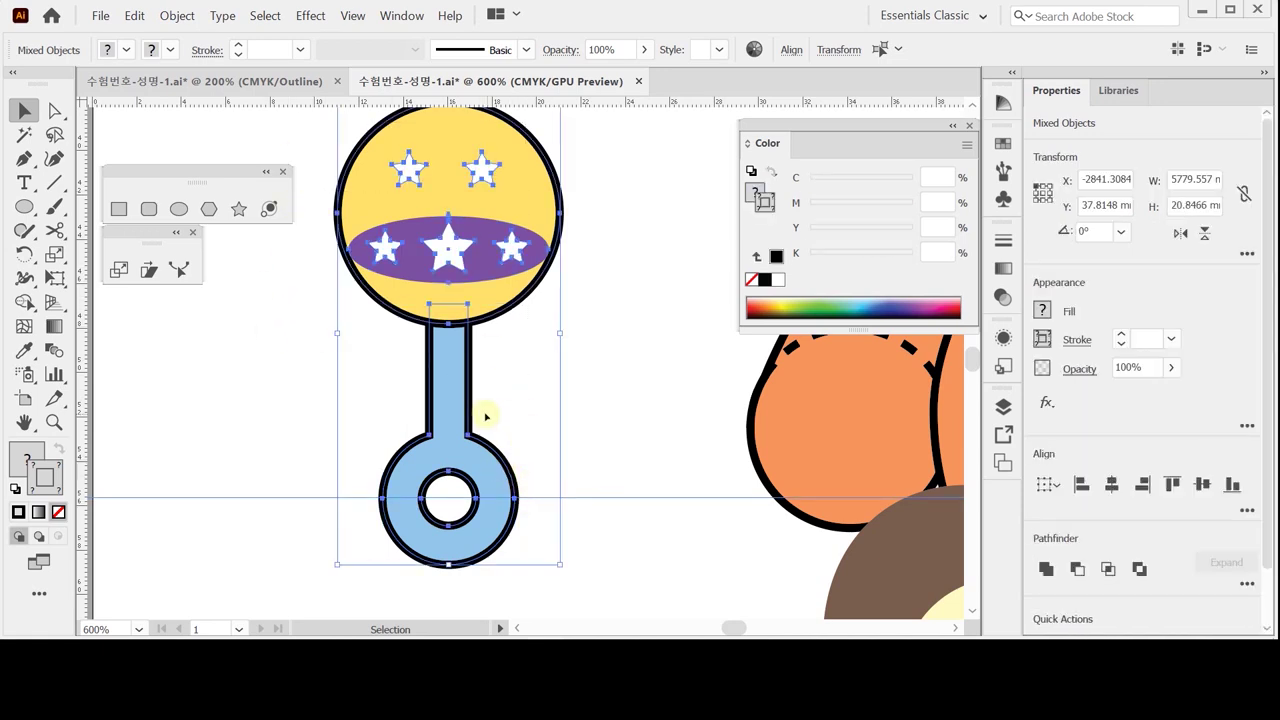
pyautogui.press('a')
pyautogui.press('v')
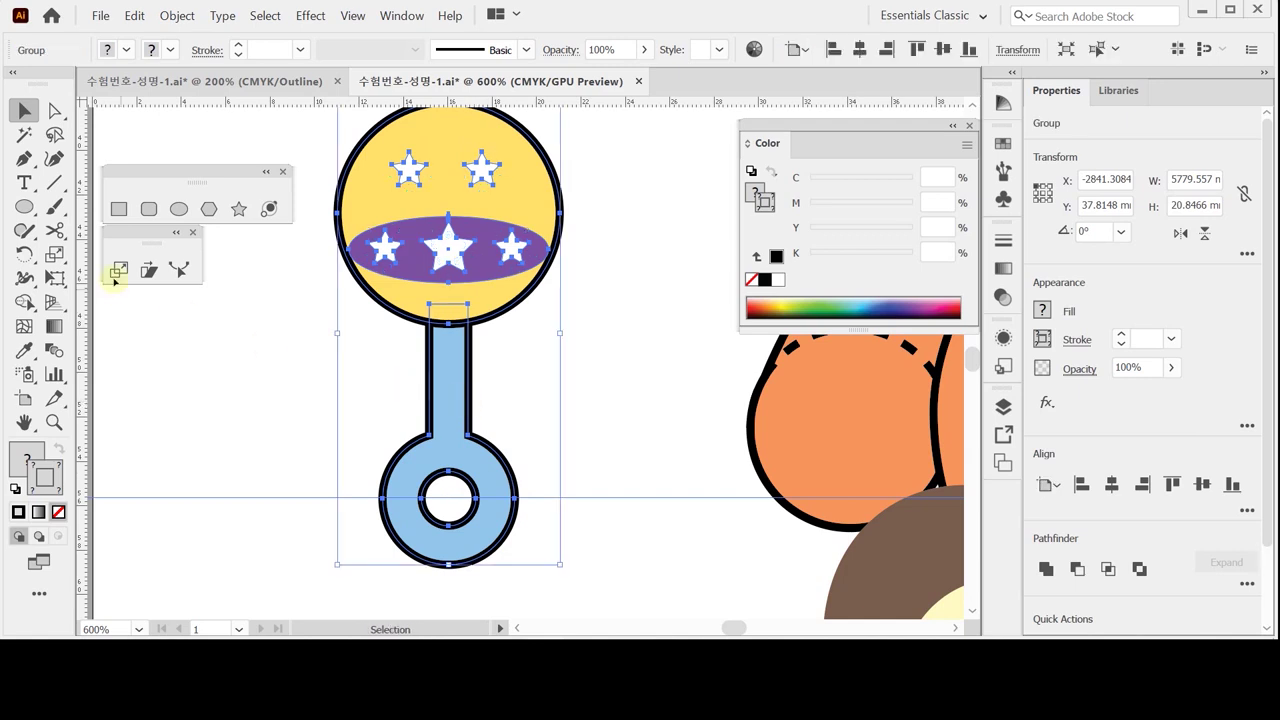
pyautogui.press('r')
pyautogui.press('Return')
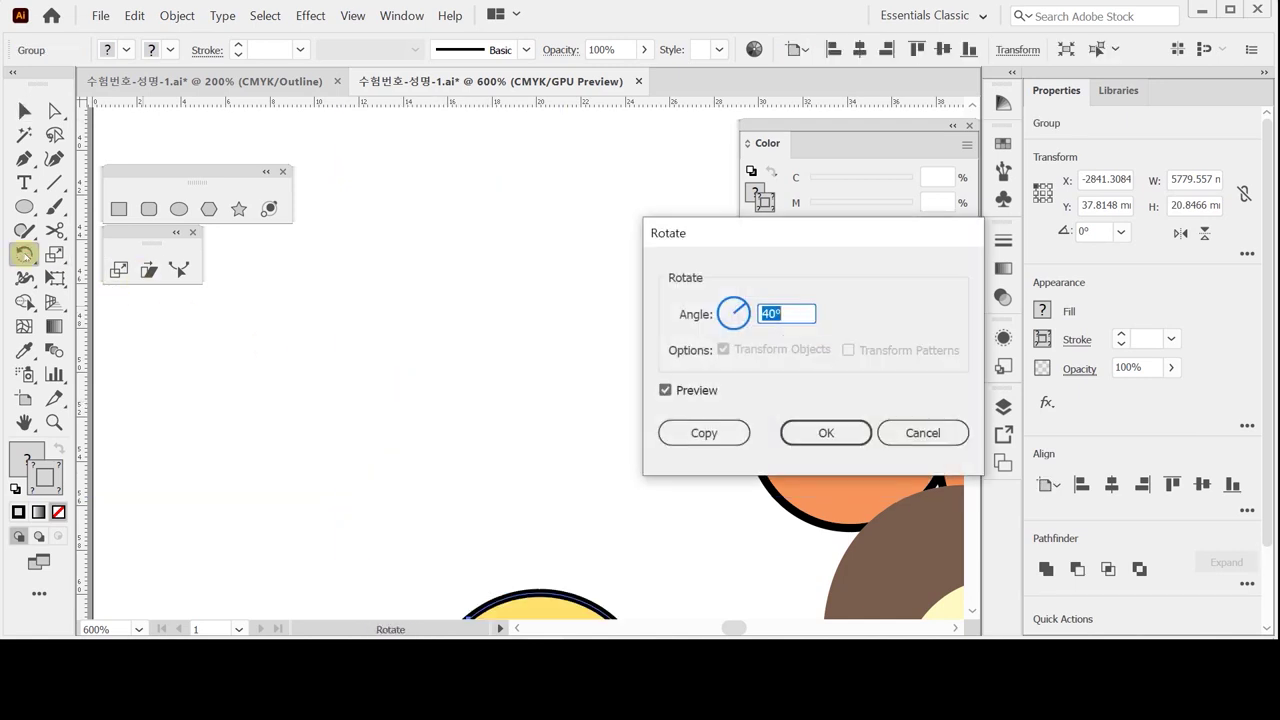
pyautogui.write('25')
pyautogui.press('Escape')
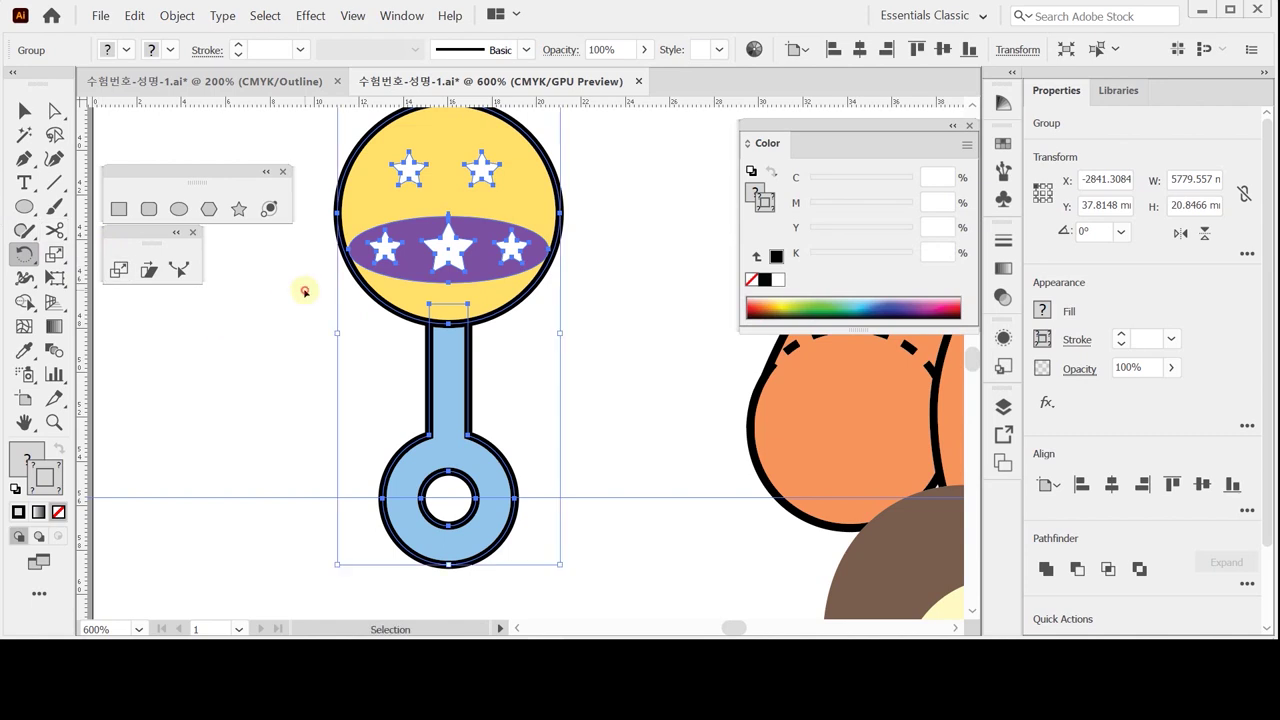
pyautogui.keyDown('ctrl'); pyautogui.click(300, 289); pyautogui.keyUp('ctrl')
pyautogui.moveTo(316, 165); pyautogui.dragTo(532, 358)
pyautogui.click(586, 306)
pyautogui.click(510, 236)
pyautogui.click(24, 254)
pyautogui.keyDown('alt'); pyautogui.click(336, 280); pyautogui.keyUp('alt')
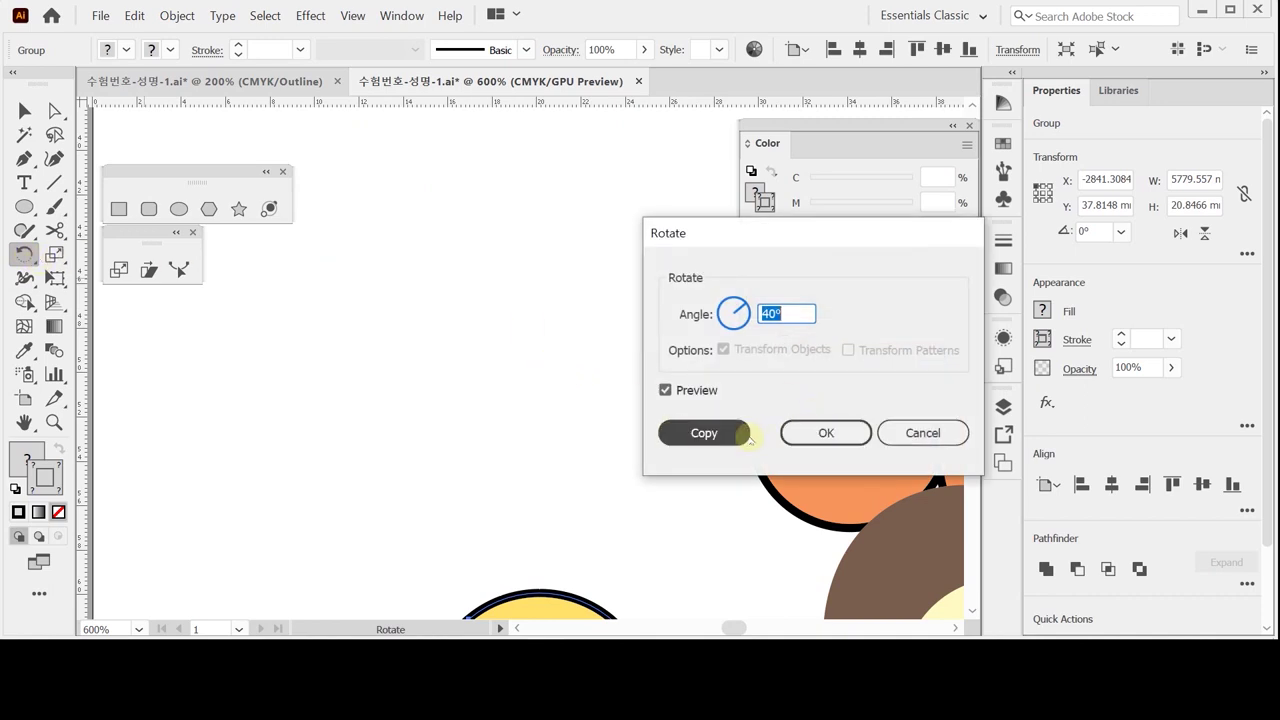
pyautogui.click(746, 434)
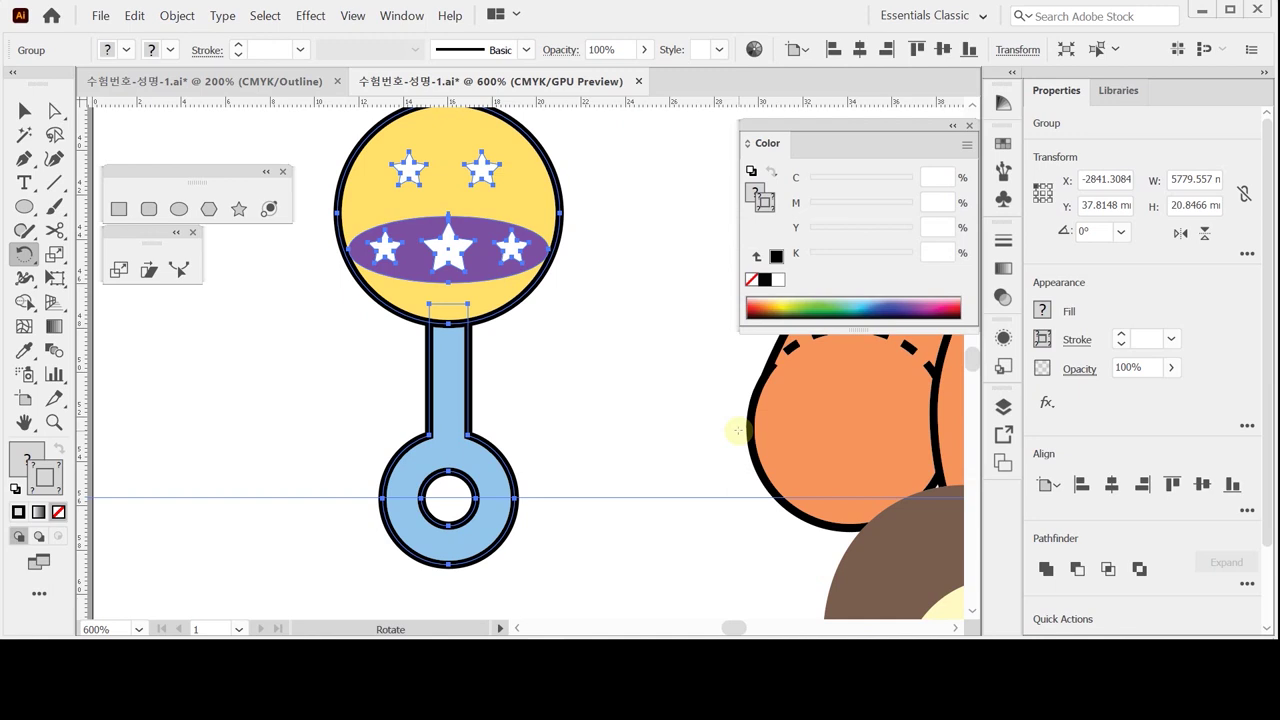
pyautogui.hotkey('ctrl', 'shift', 'a')
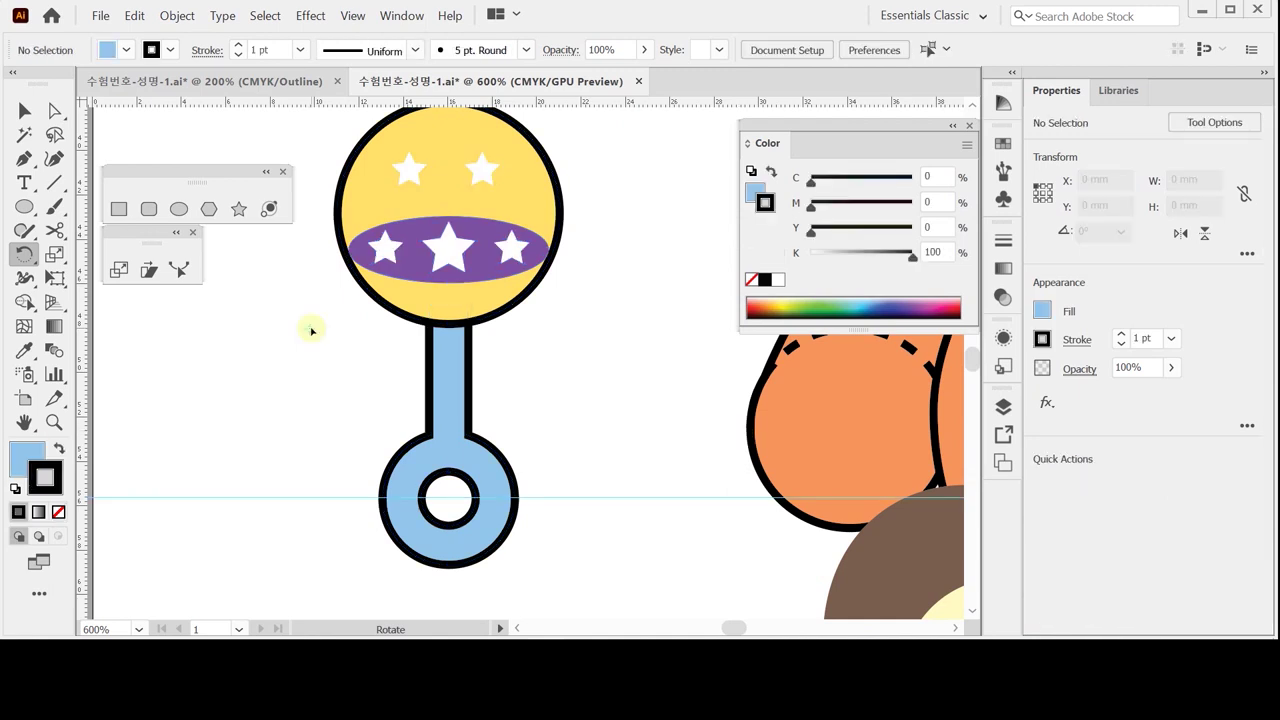
# Step: Rotate the rattle group by 25°
pyautogui.keyDown('ctrl'); pyautogui.click(420, 245); pyautogui.keyUp('ctrl')
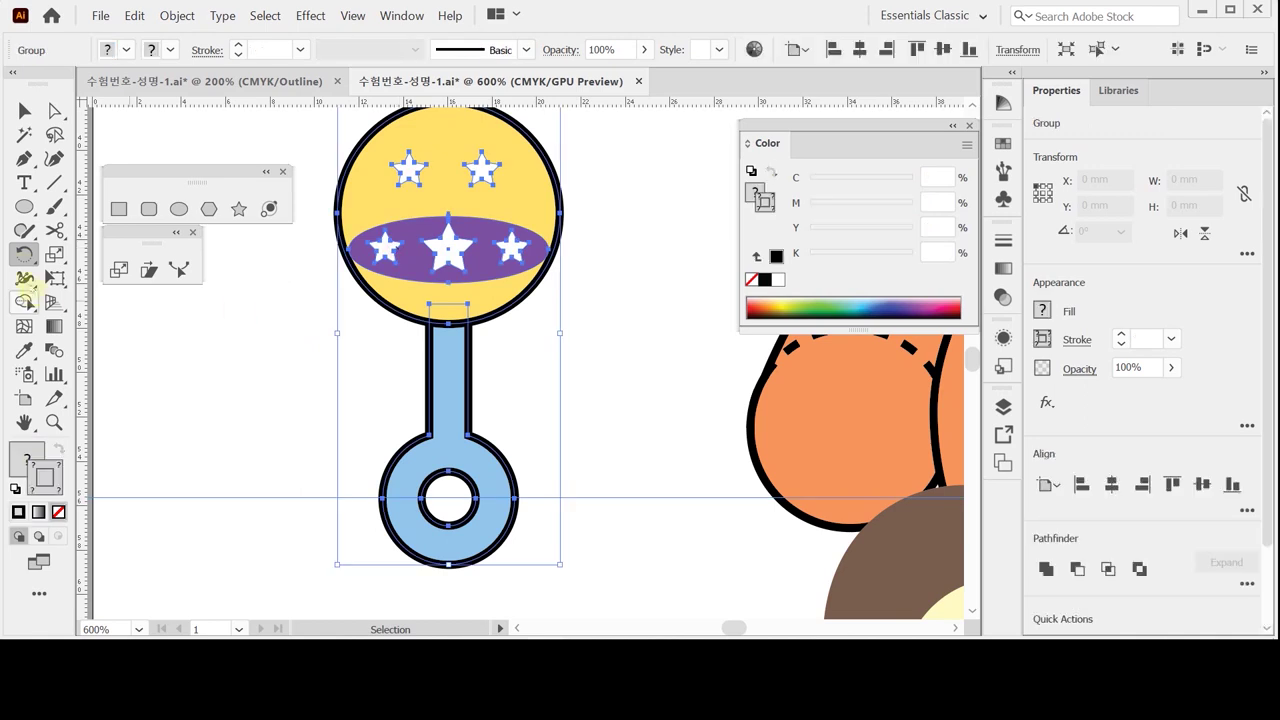
pyautogui.doubleClick(24, 254)
pyautogui.write('25')
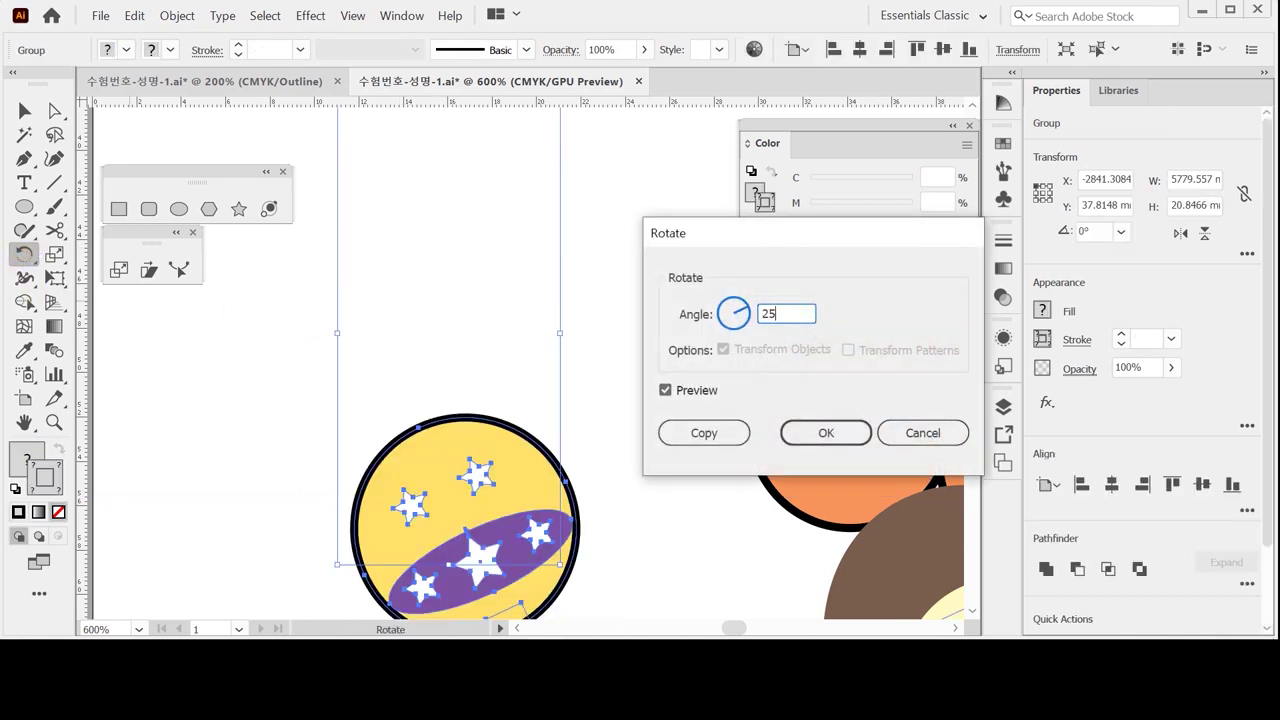
pyautogui.press('Return')
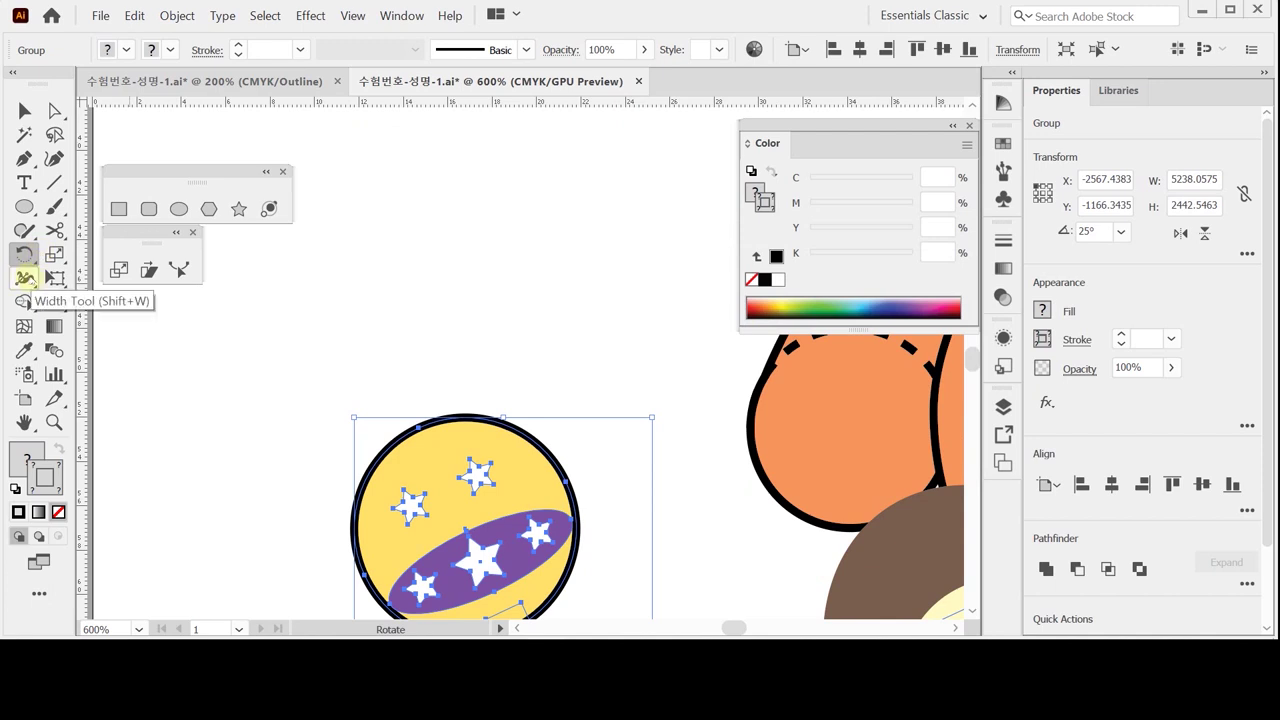
pyautogui.click(339, 326)
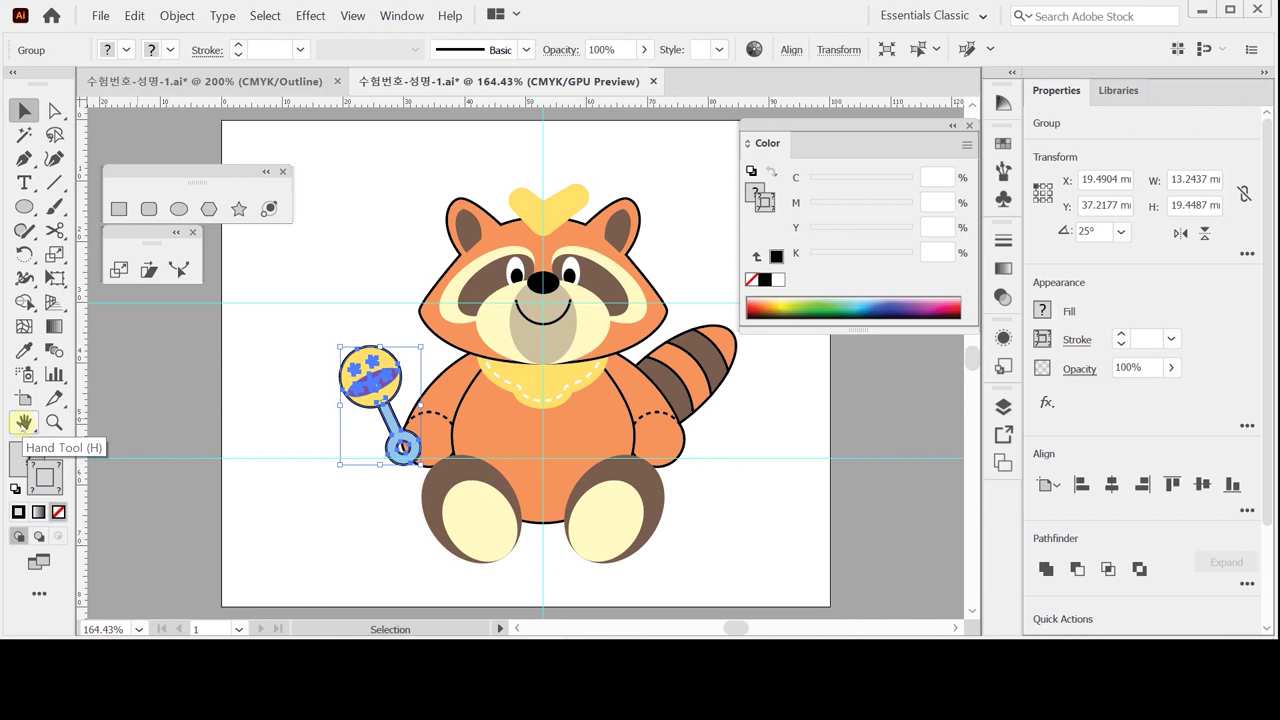
# Step: Reset the Essentials Classic workspace and hide the guides
pyautogui.click(399, 150)
pyautogui.click(925, 15)
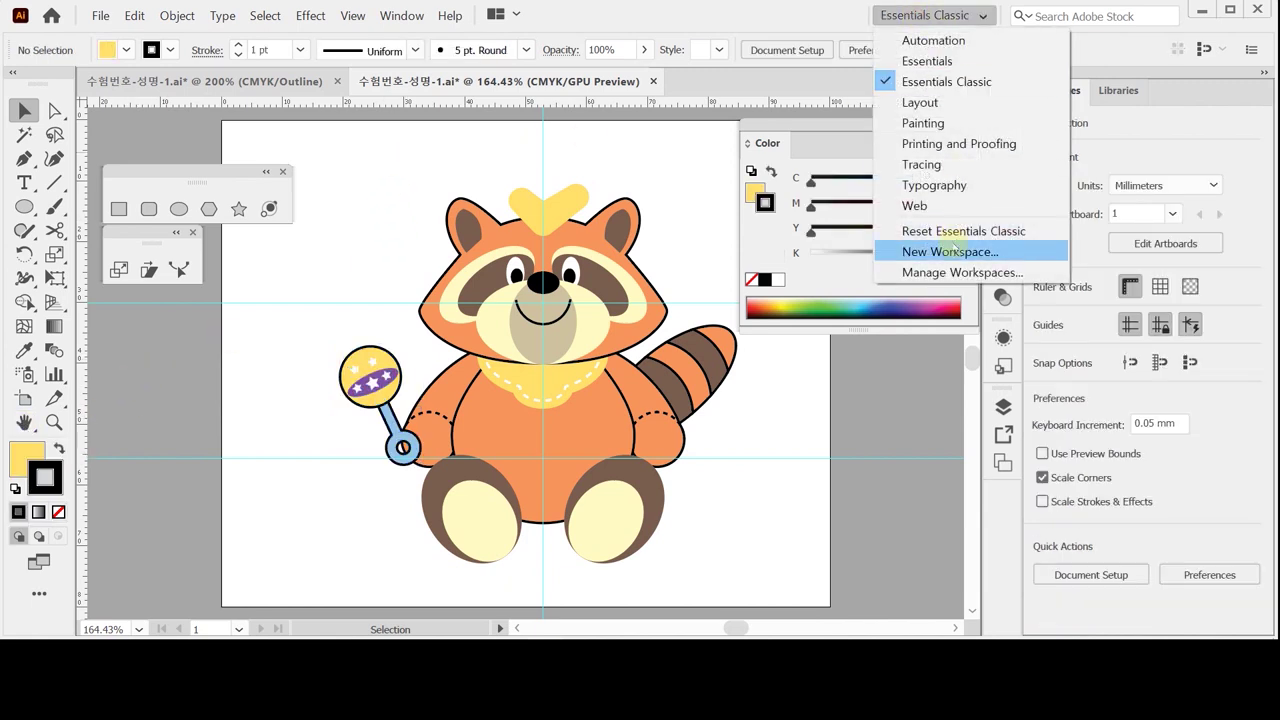
pyautogui.click(955, 231)
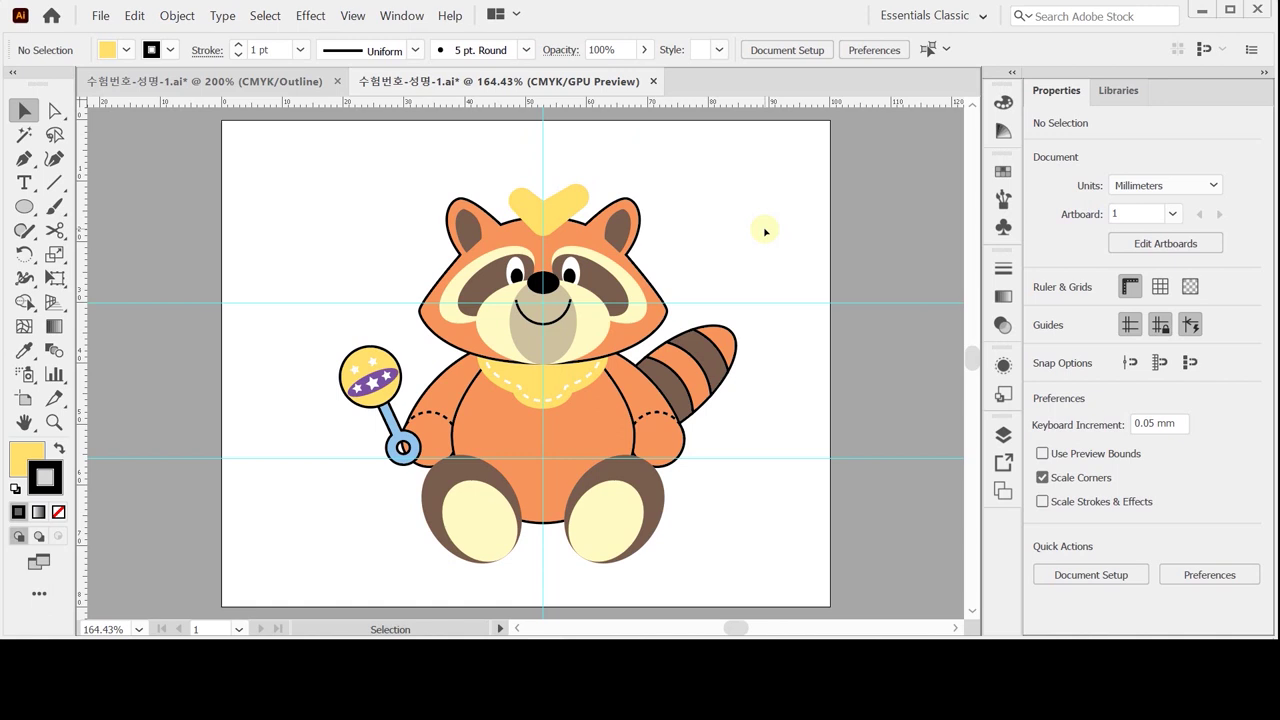
pyautogui.rightClick(736, 199)
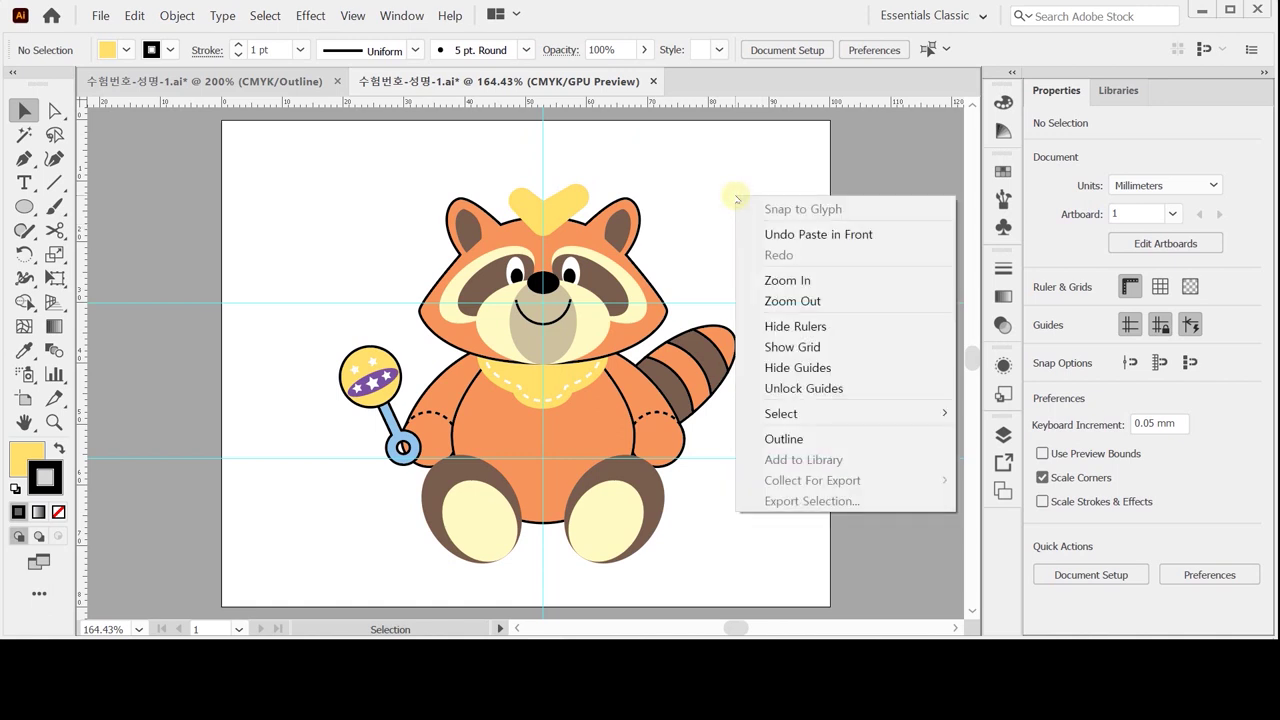
pyautogui.click(845, 367)
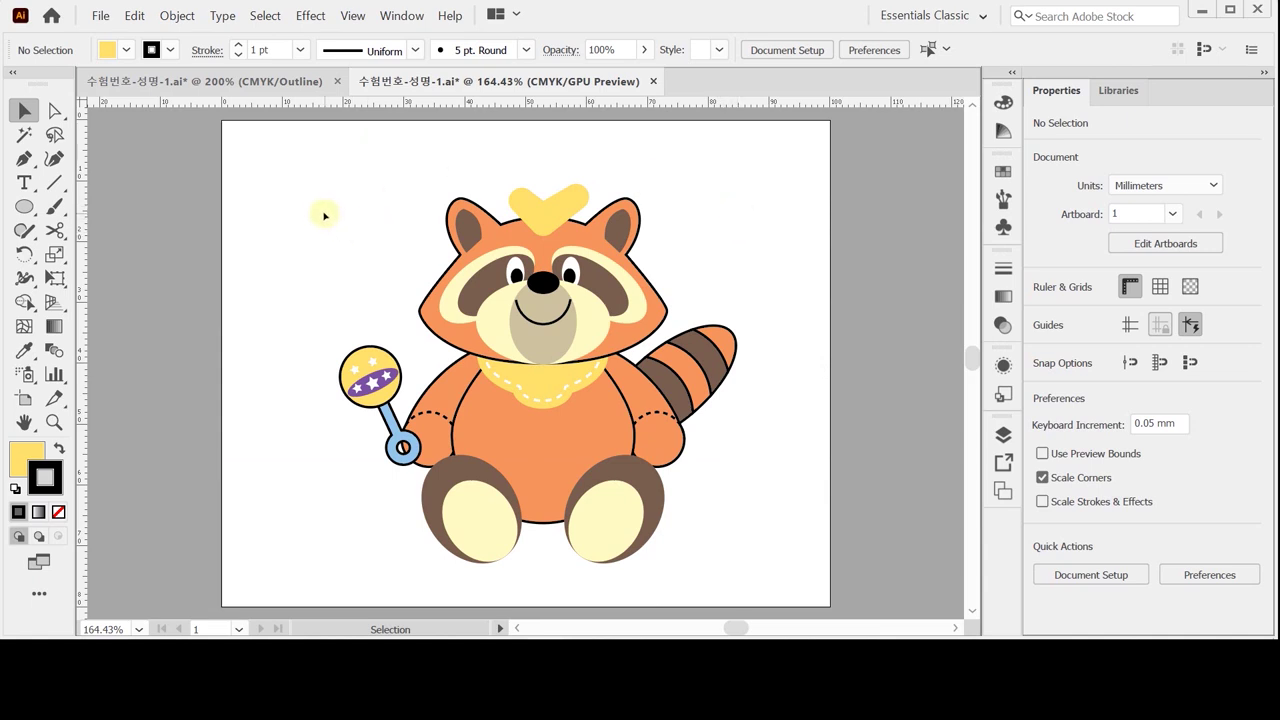
# Step: Save the artwork as 수험번호-성명-1.ai in the GTQ folder, replacing the existing file, with the Illustrator 2020 version
pyautogui.click(101, 16)
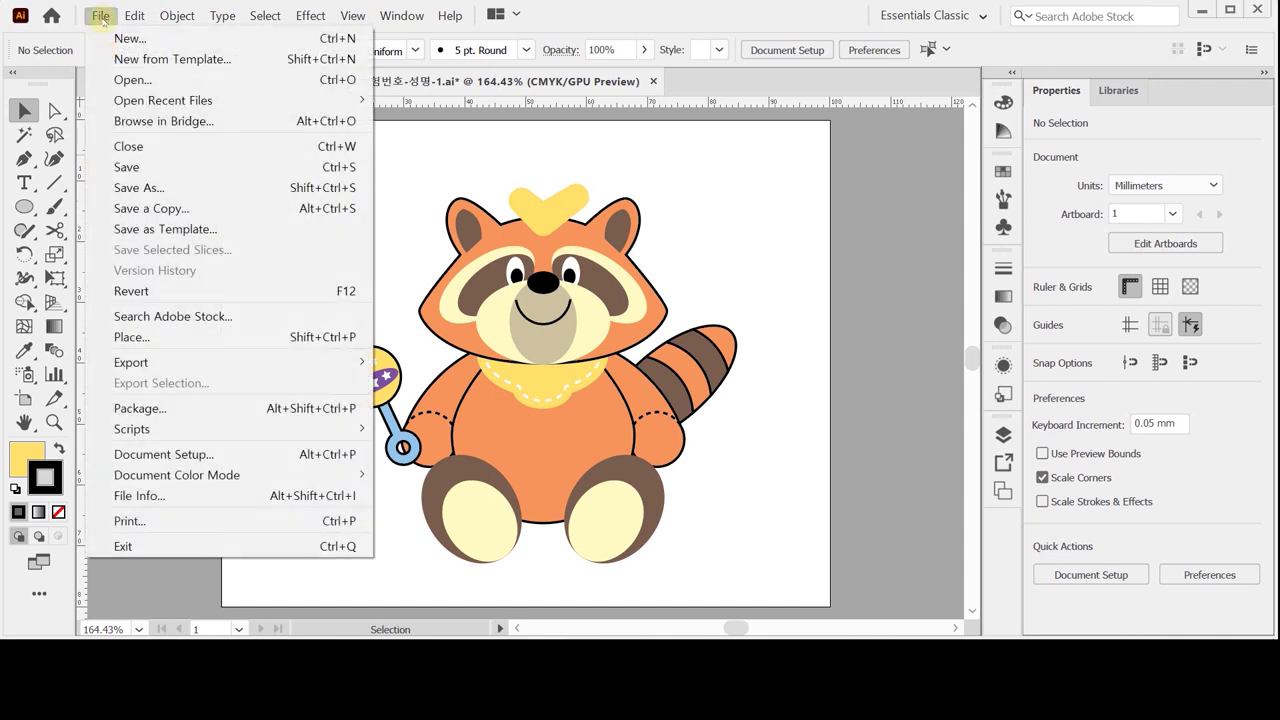
pyautogui.click(140, 187)
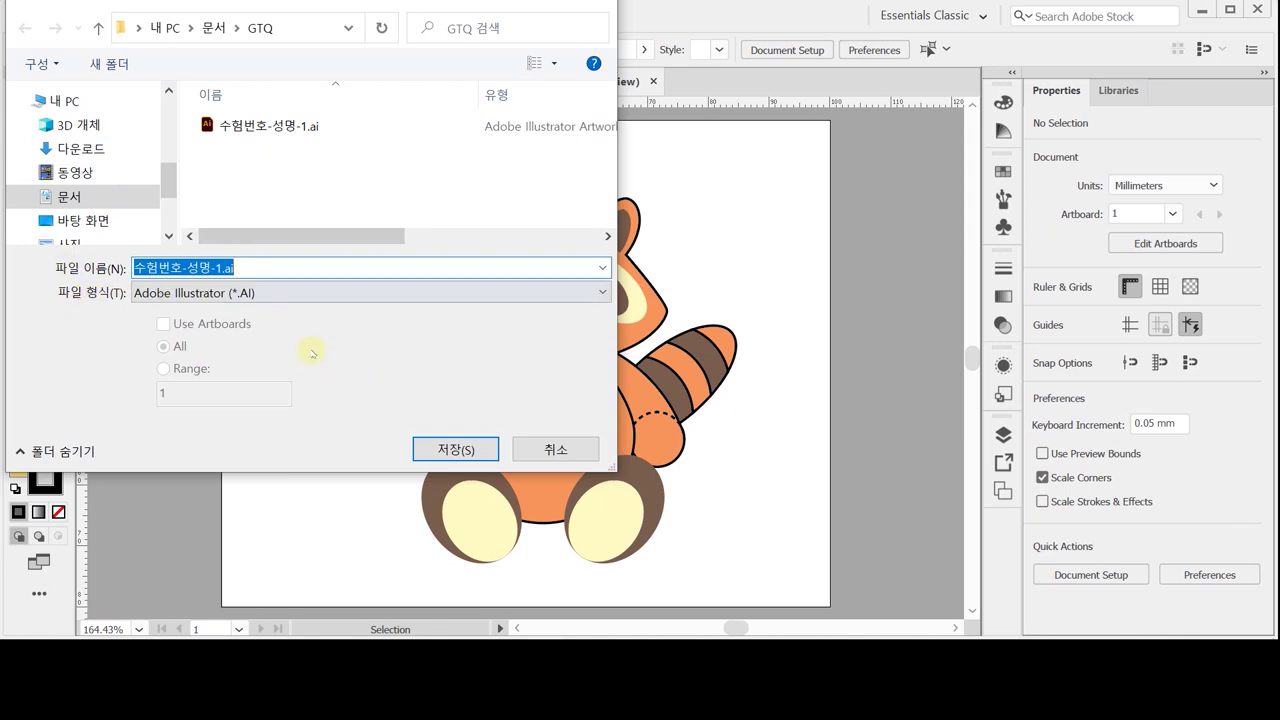
pyautogui.click(456, 449)
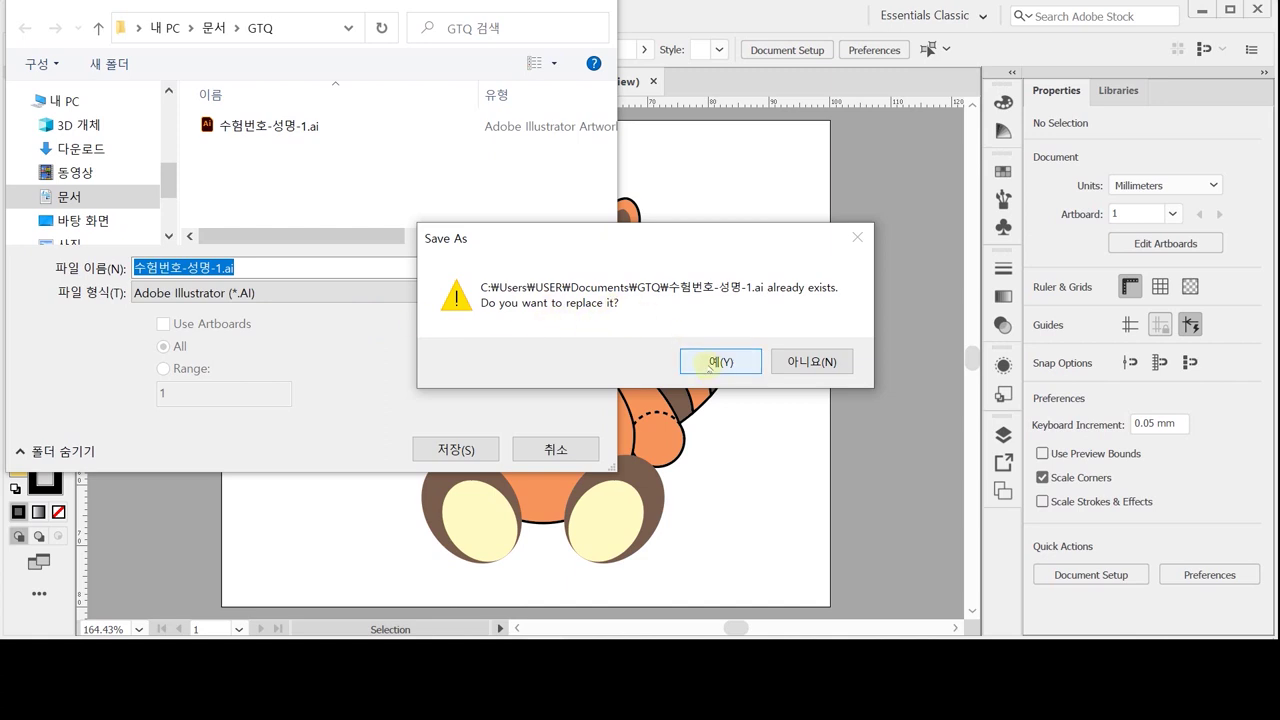
pyautogui.click(712, 363)
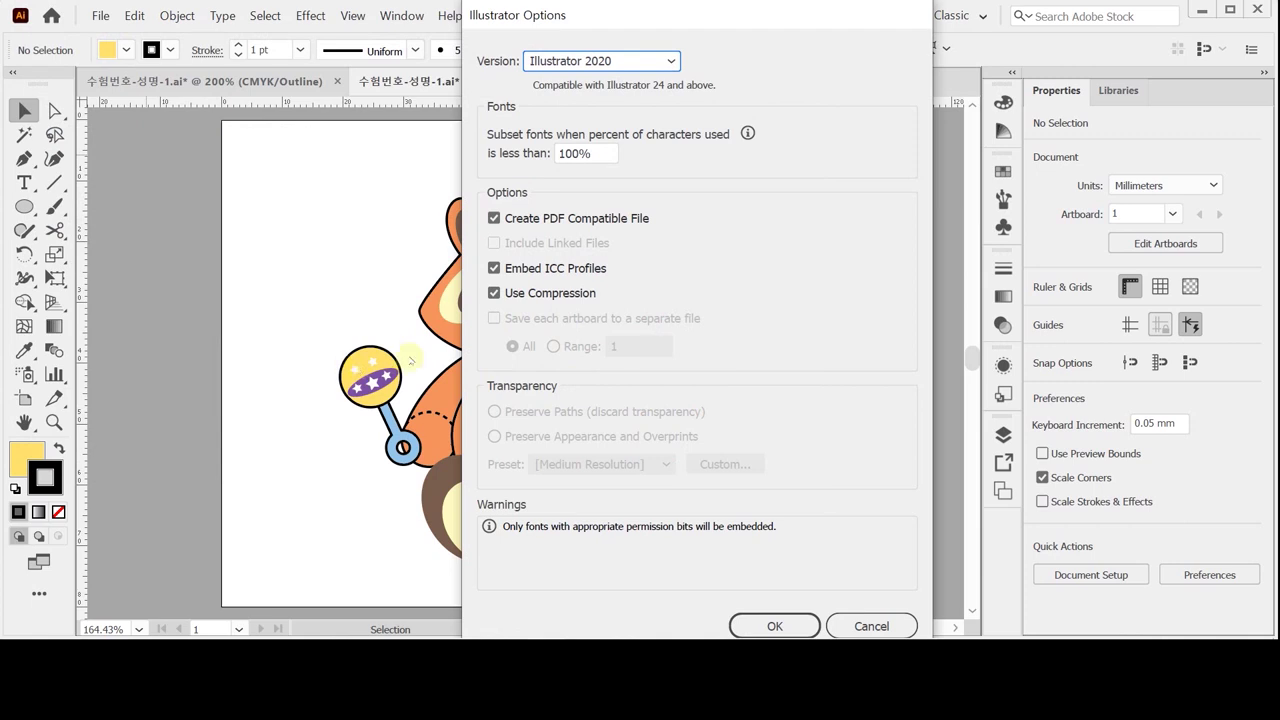
pyautogui.click(775, 626)
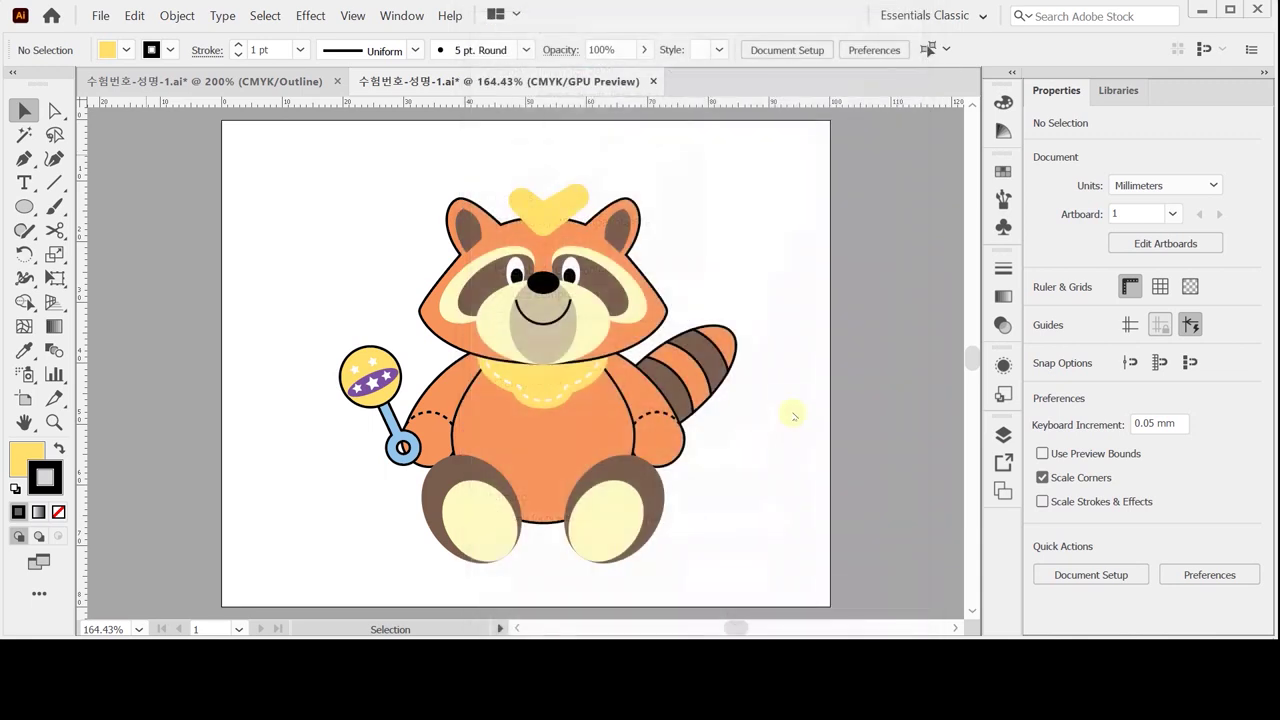